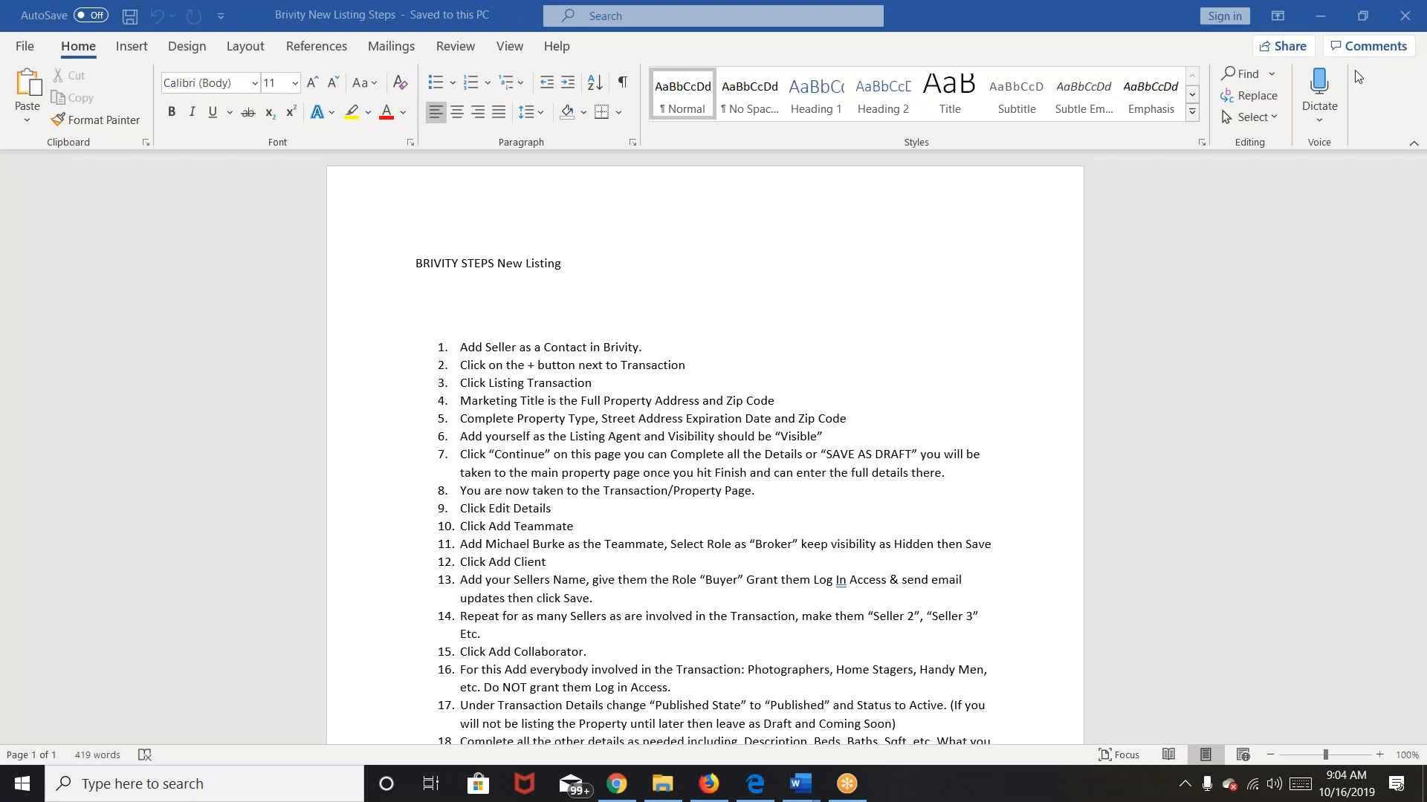
# Step: Switch from Word to the Brivity pending transactions page in Firefox
pyautogui.click(708, 786)
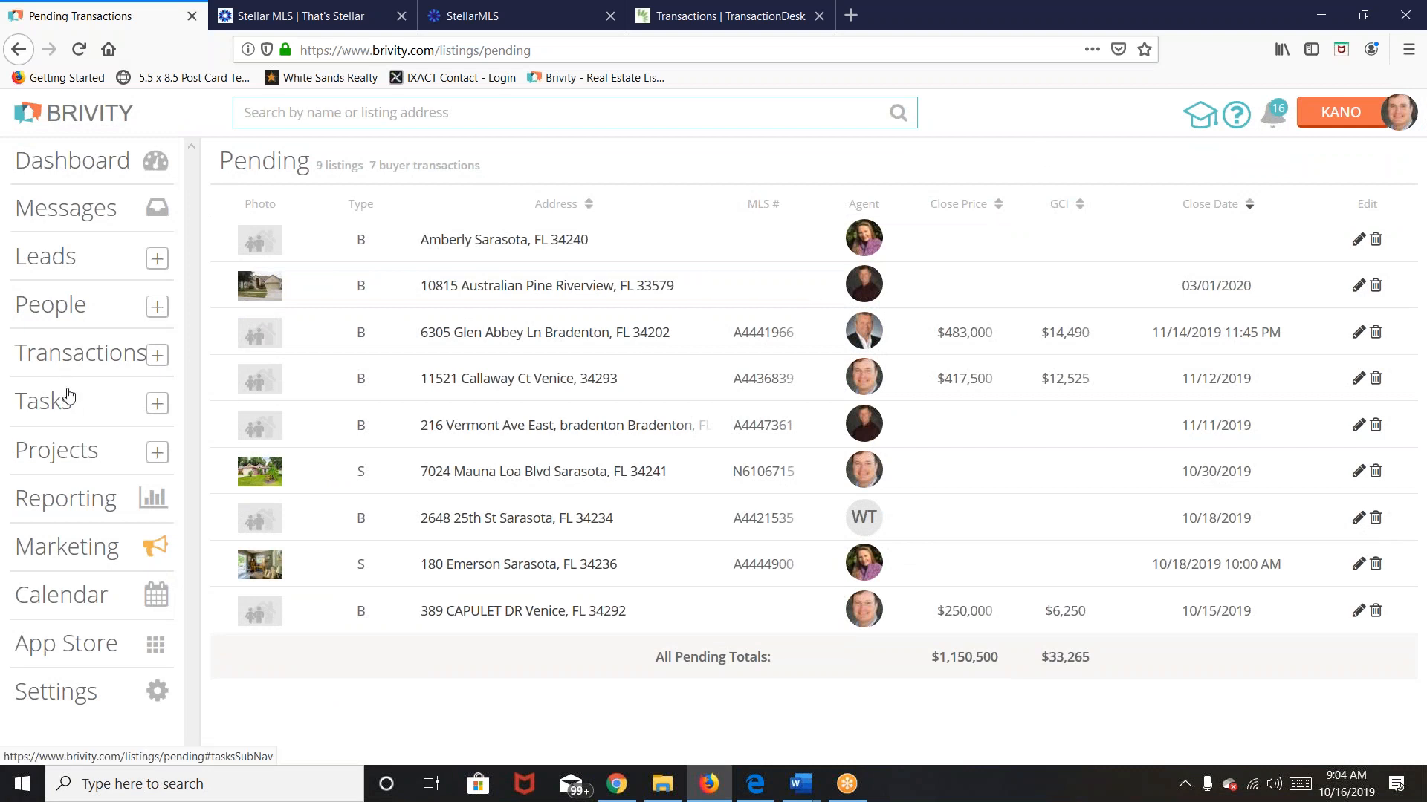
pyautogui.click(81, 368)
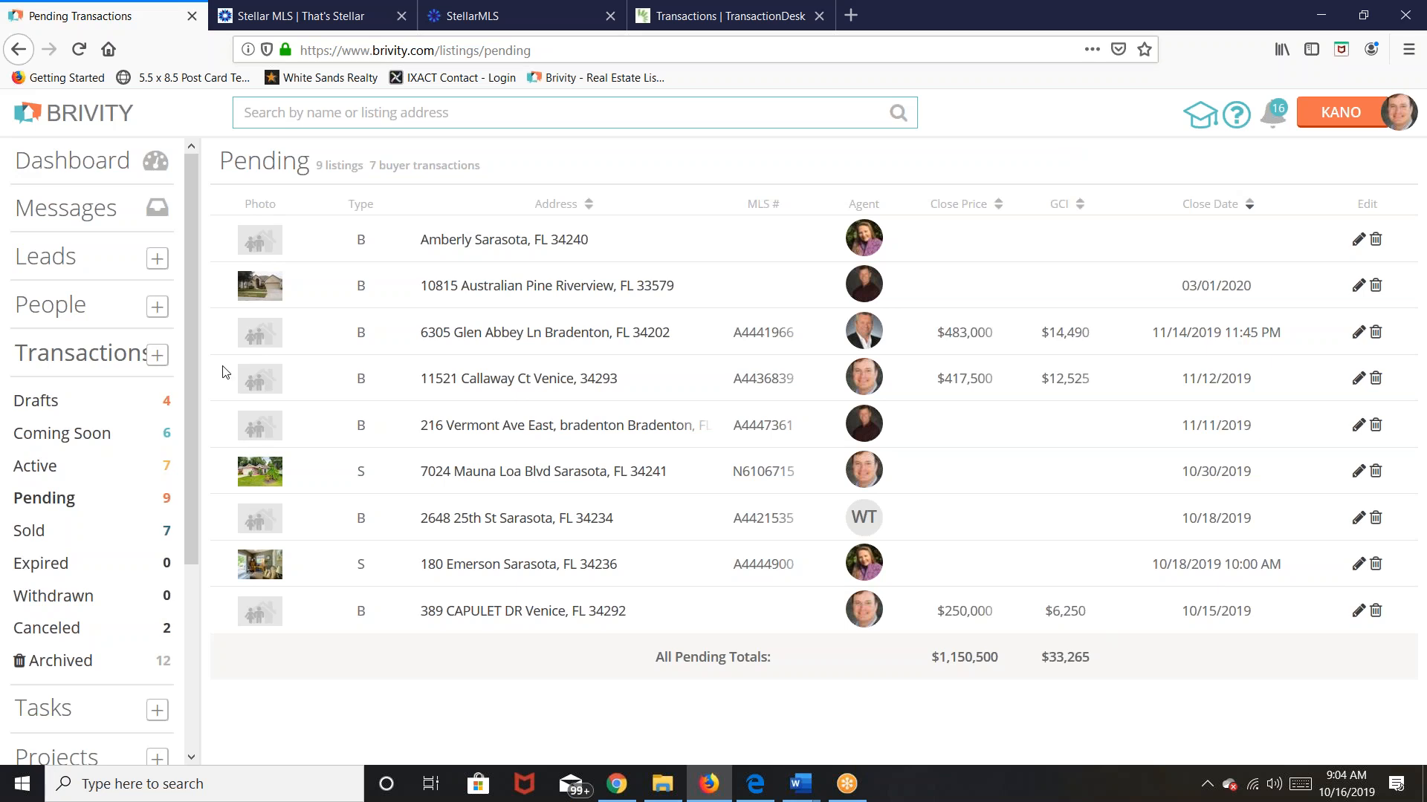
pyautogui.click(93, 360)
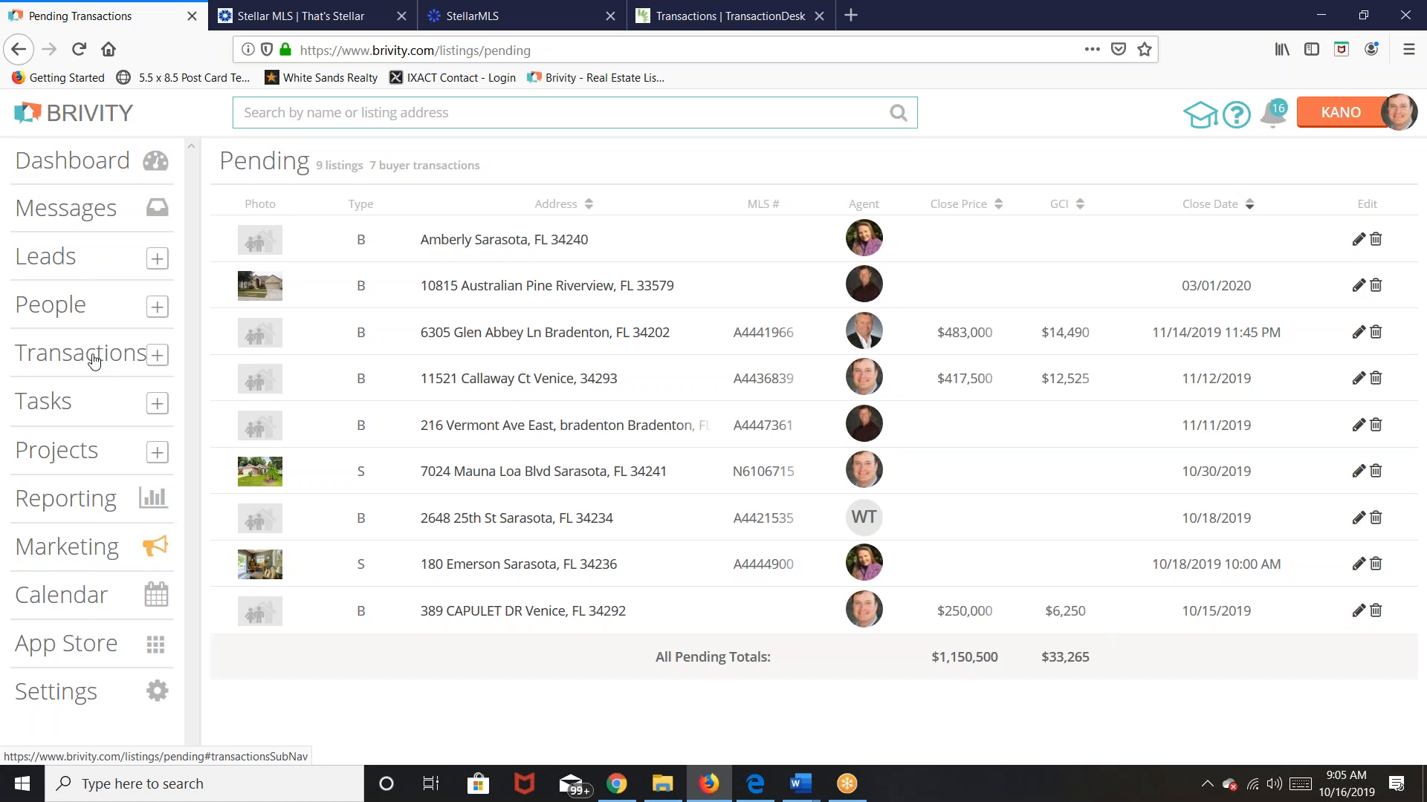
pyautogui.click(763, 785)
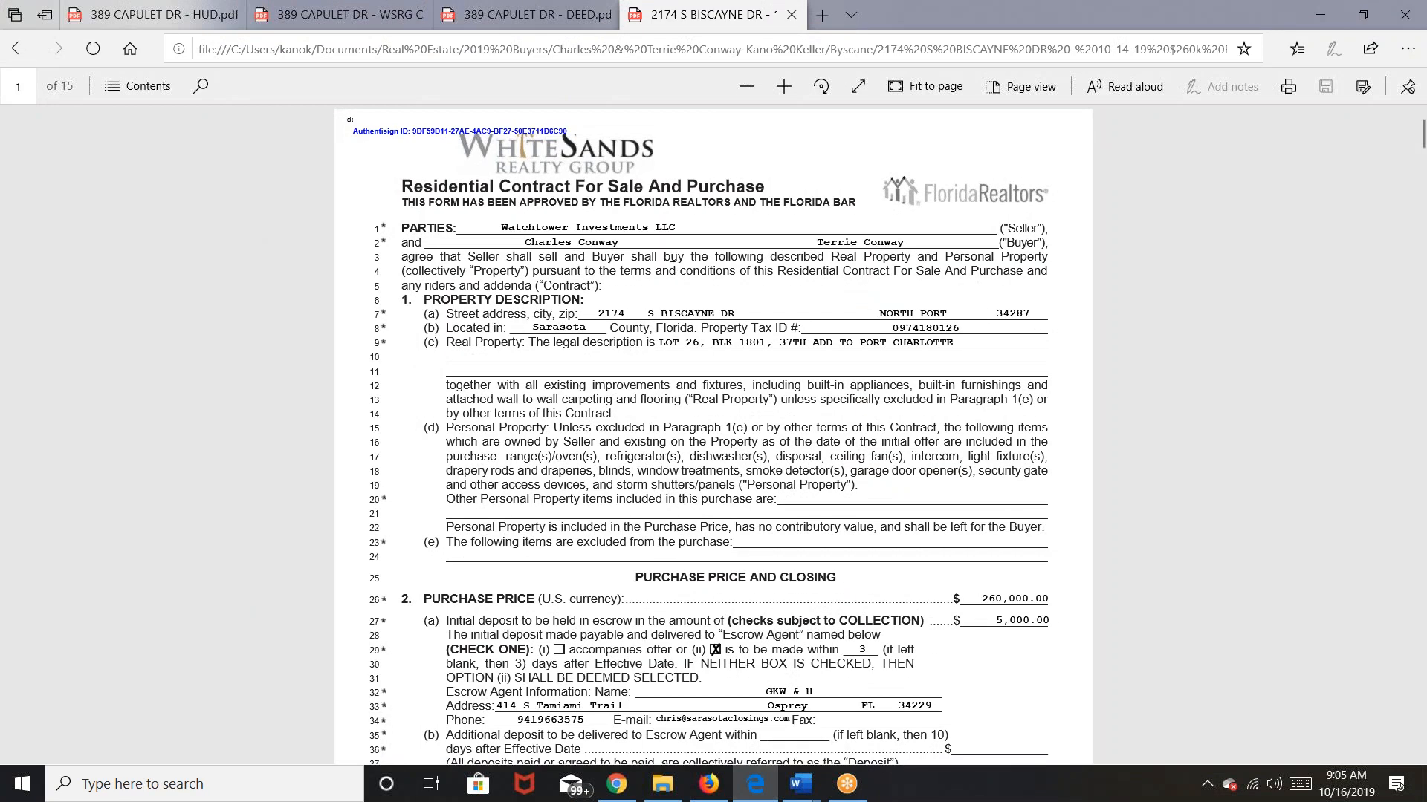
pyautogui.click(765, 789)
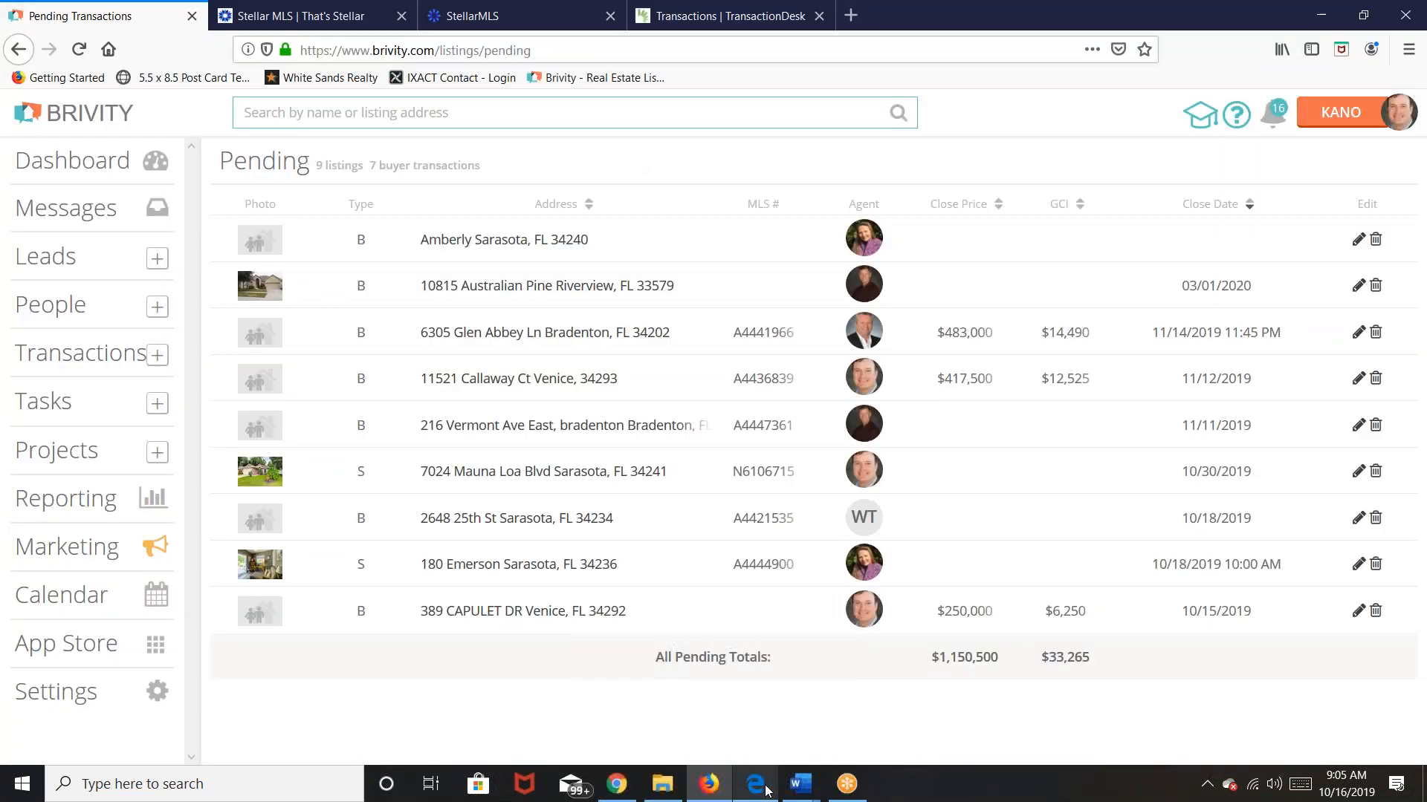
pyautogui.click(616, 785)
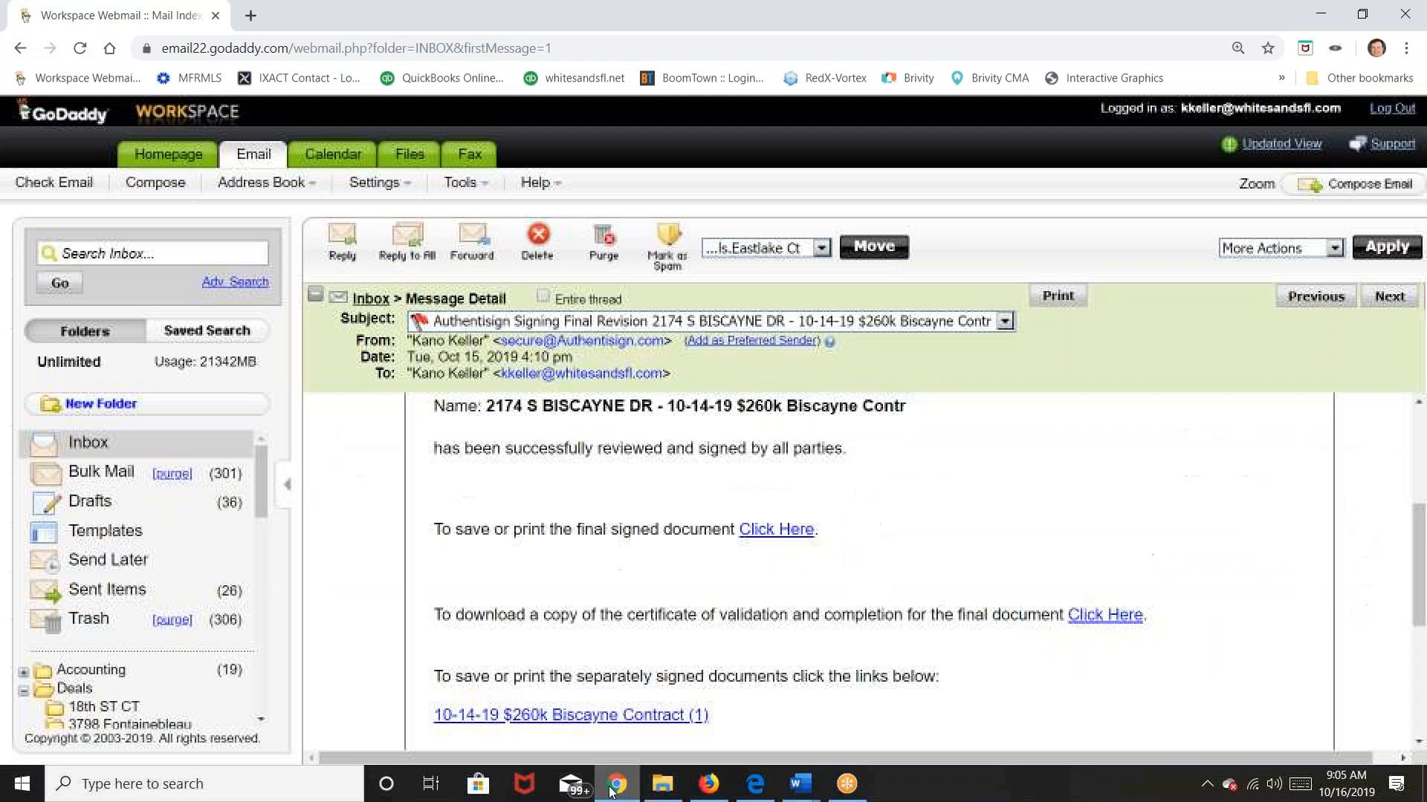
pyautogui.click(755, 785)
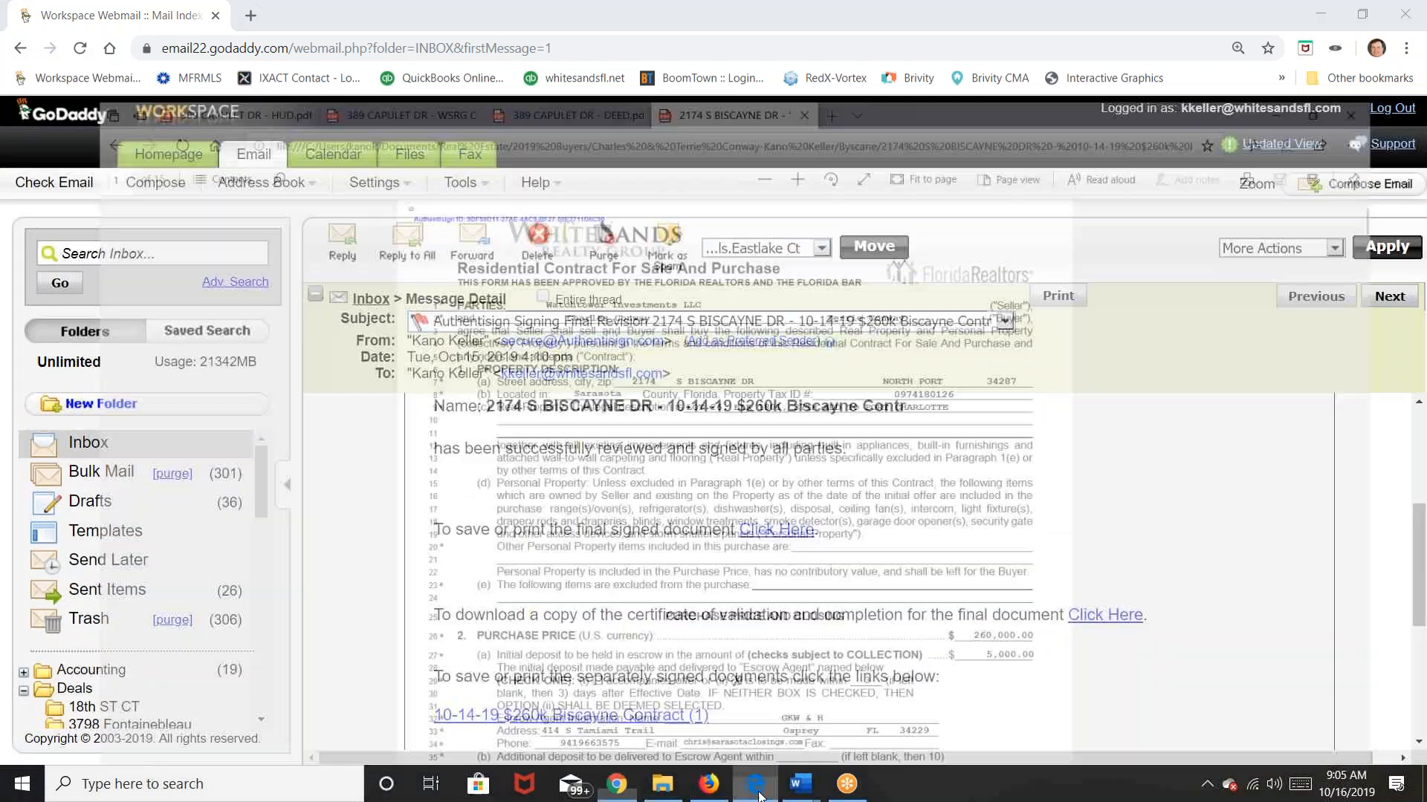
pyautogui.moveTo(807, 796)
pyautogui.click(593, 690)
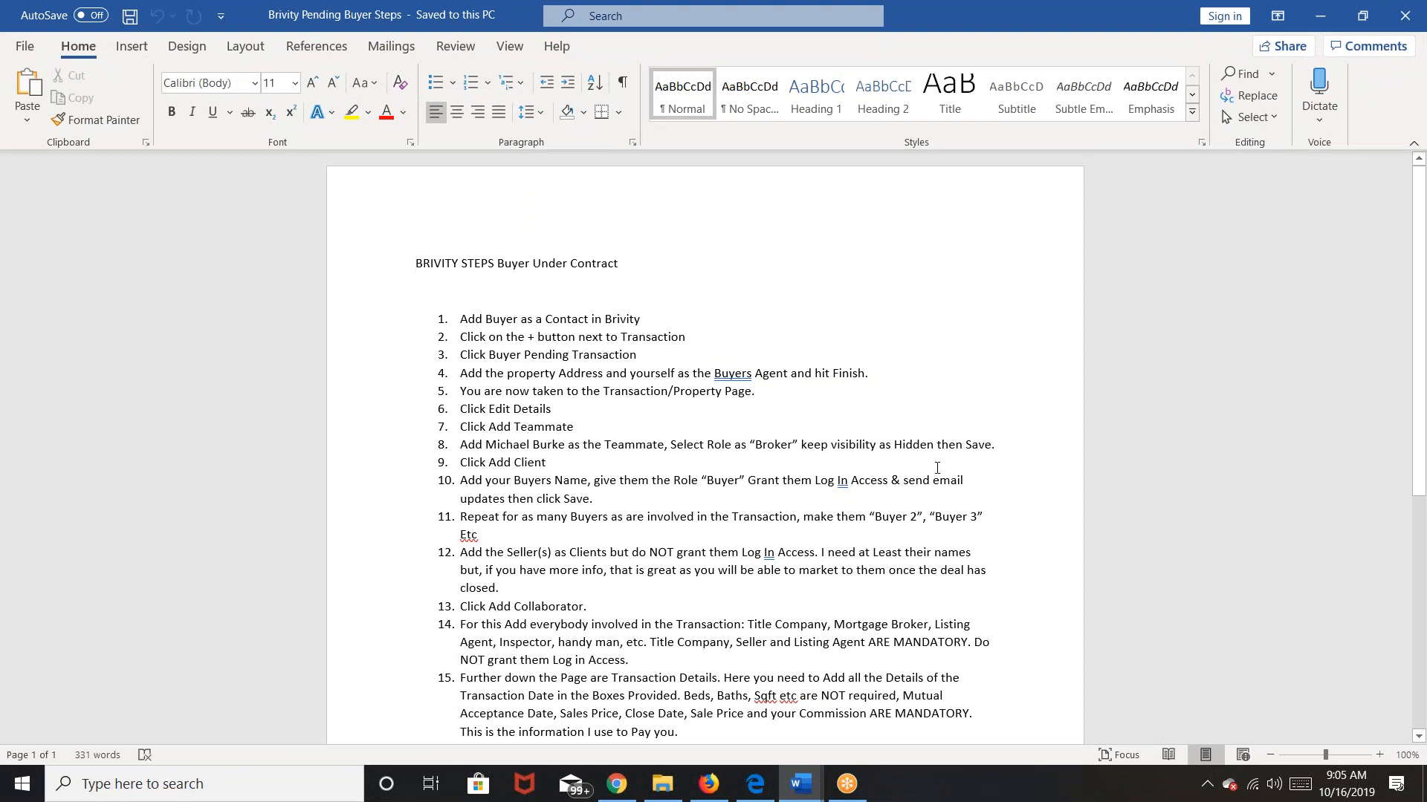
# Step: Read the Pending Buyer steps through items 16–17, then return to Brivity
pyautogui.scroll(-1, 937, 468)
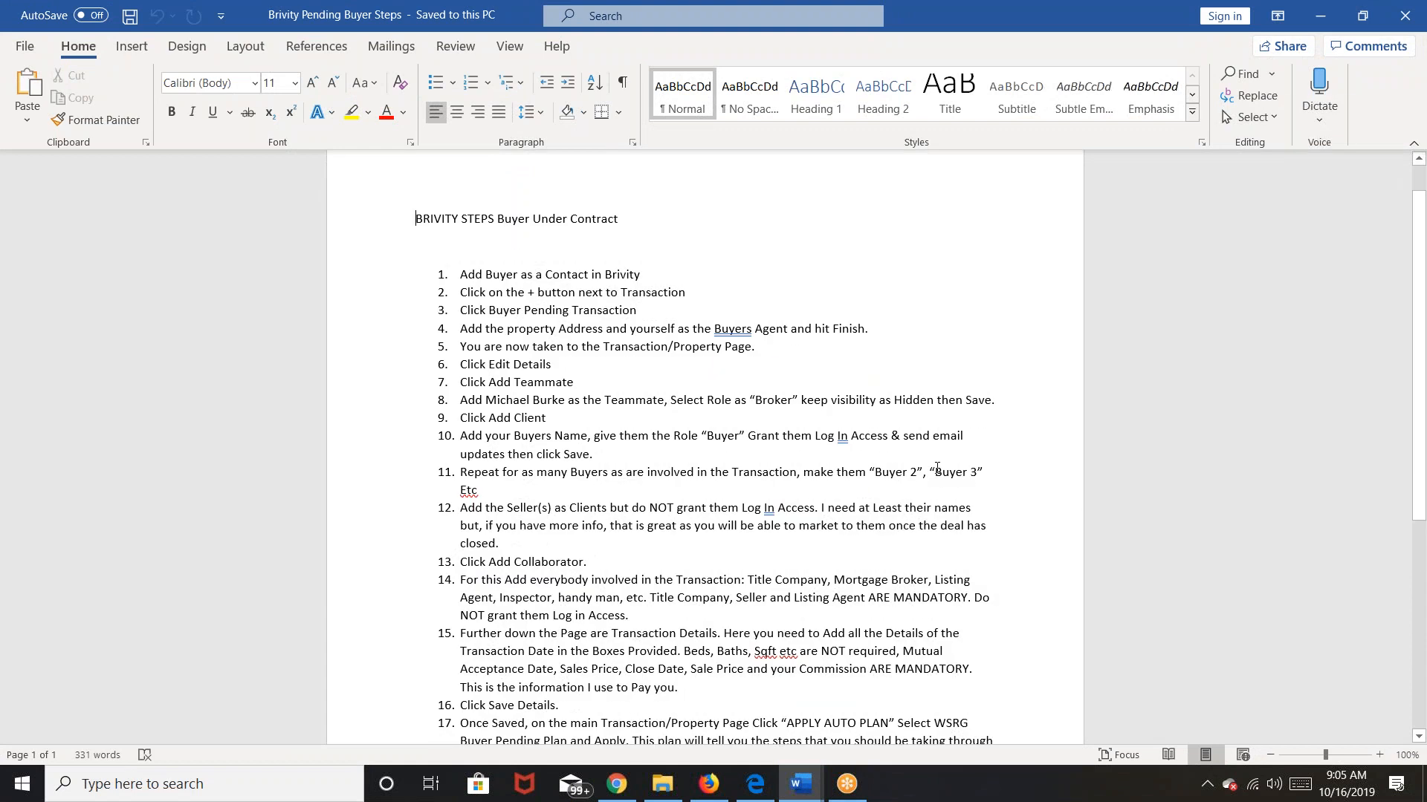
pyautogui.click(709, 782)
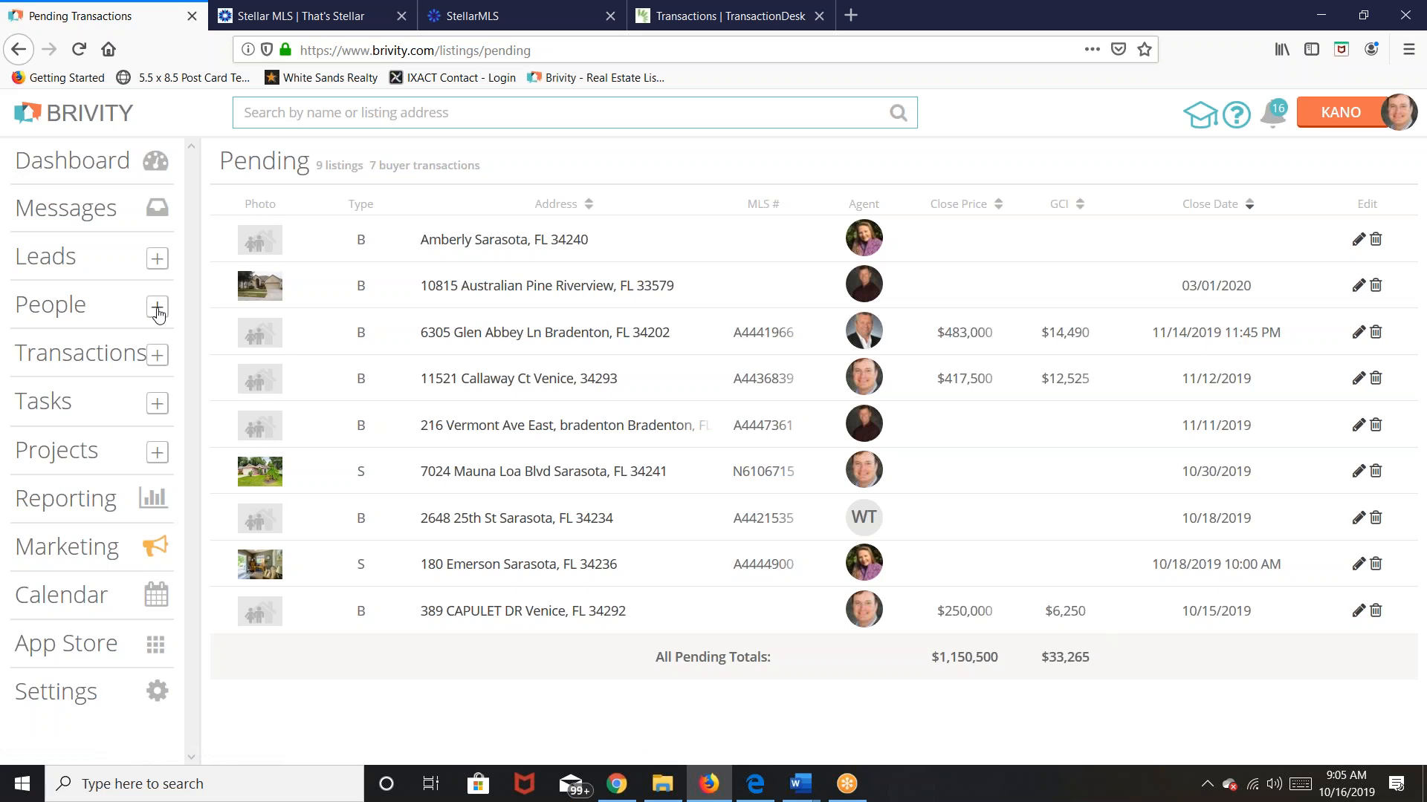
# Step: Start a new person, exclude it from the Leads Index, and enter the buyer's name
pyautogui.click(158, 312)
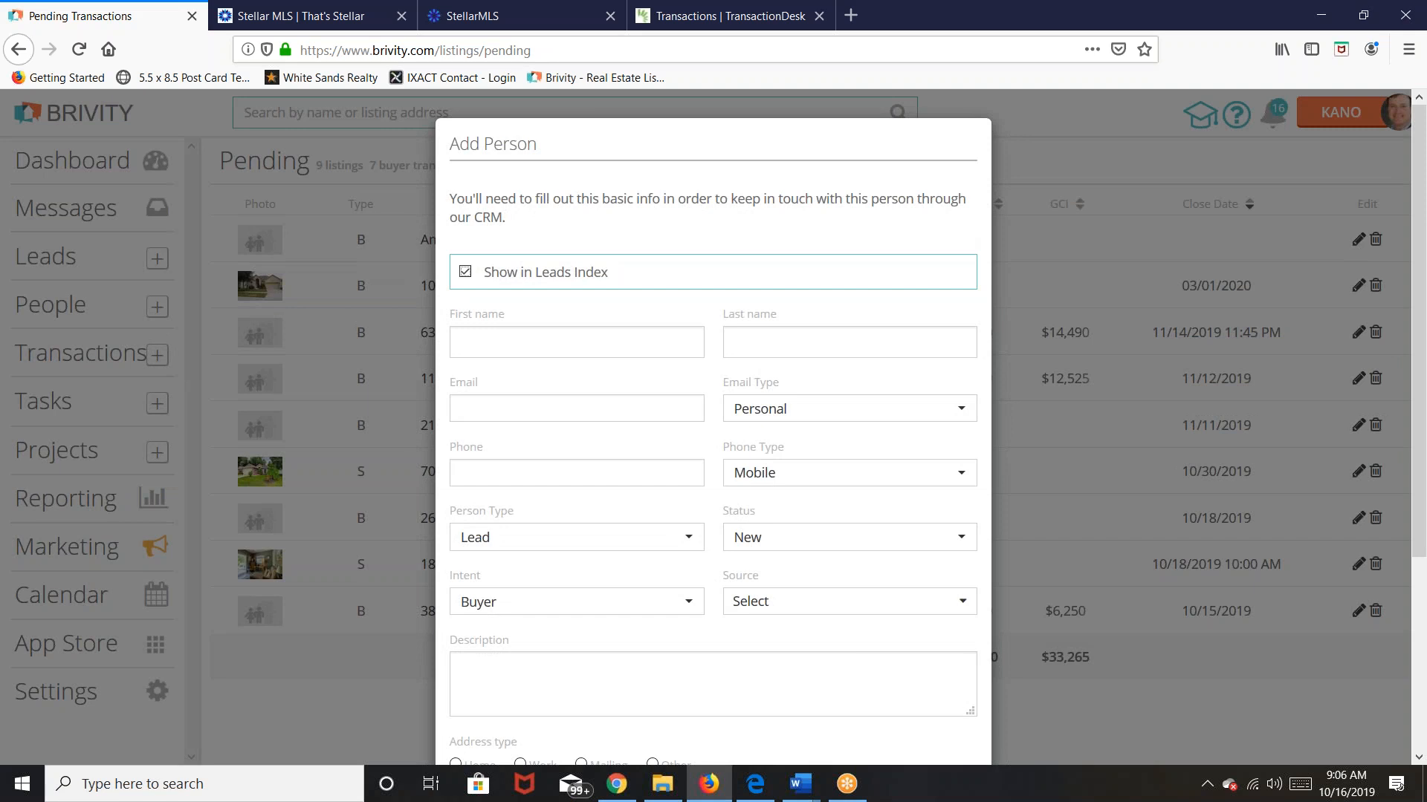
pyautogui.click(531, 344)
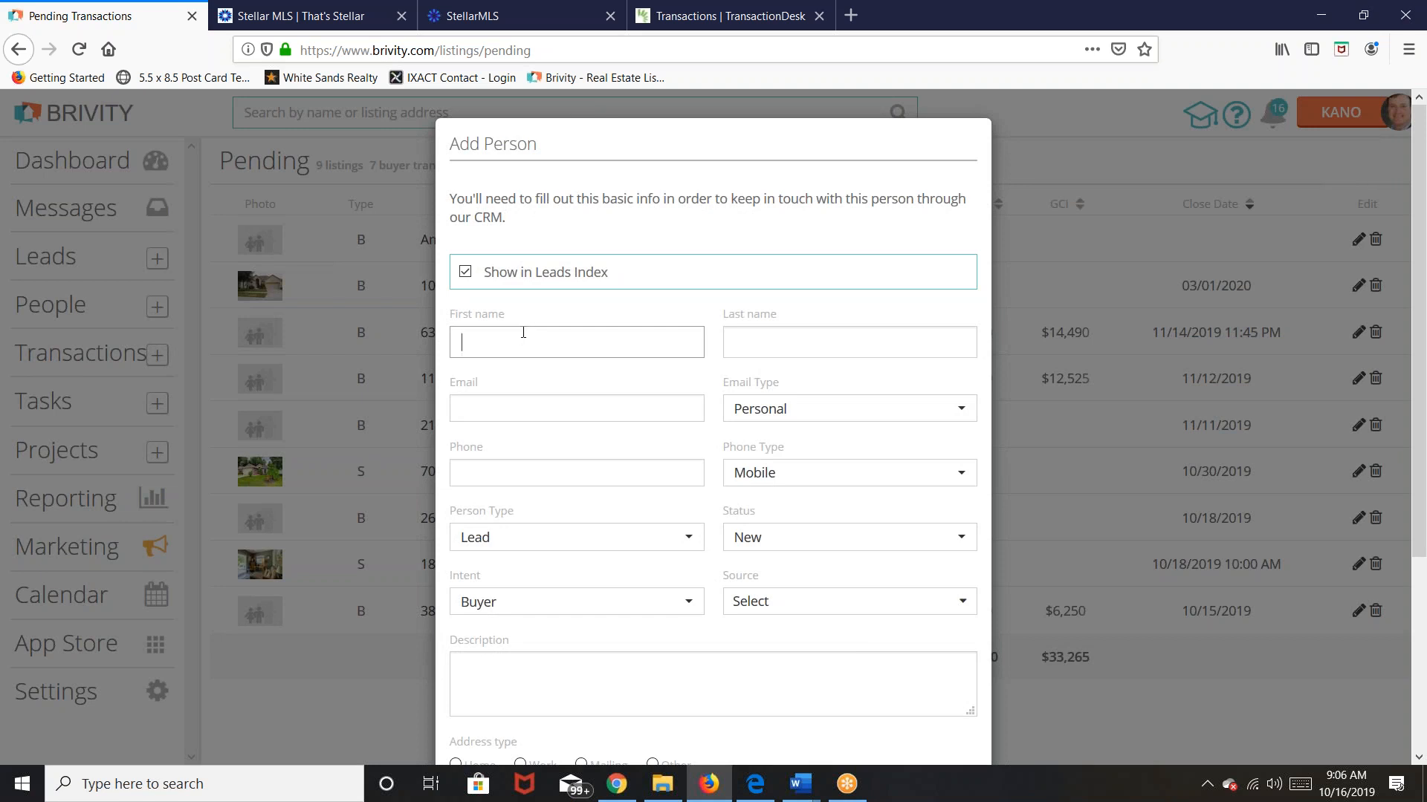
pyautogui.click(466, 272)
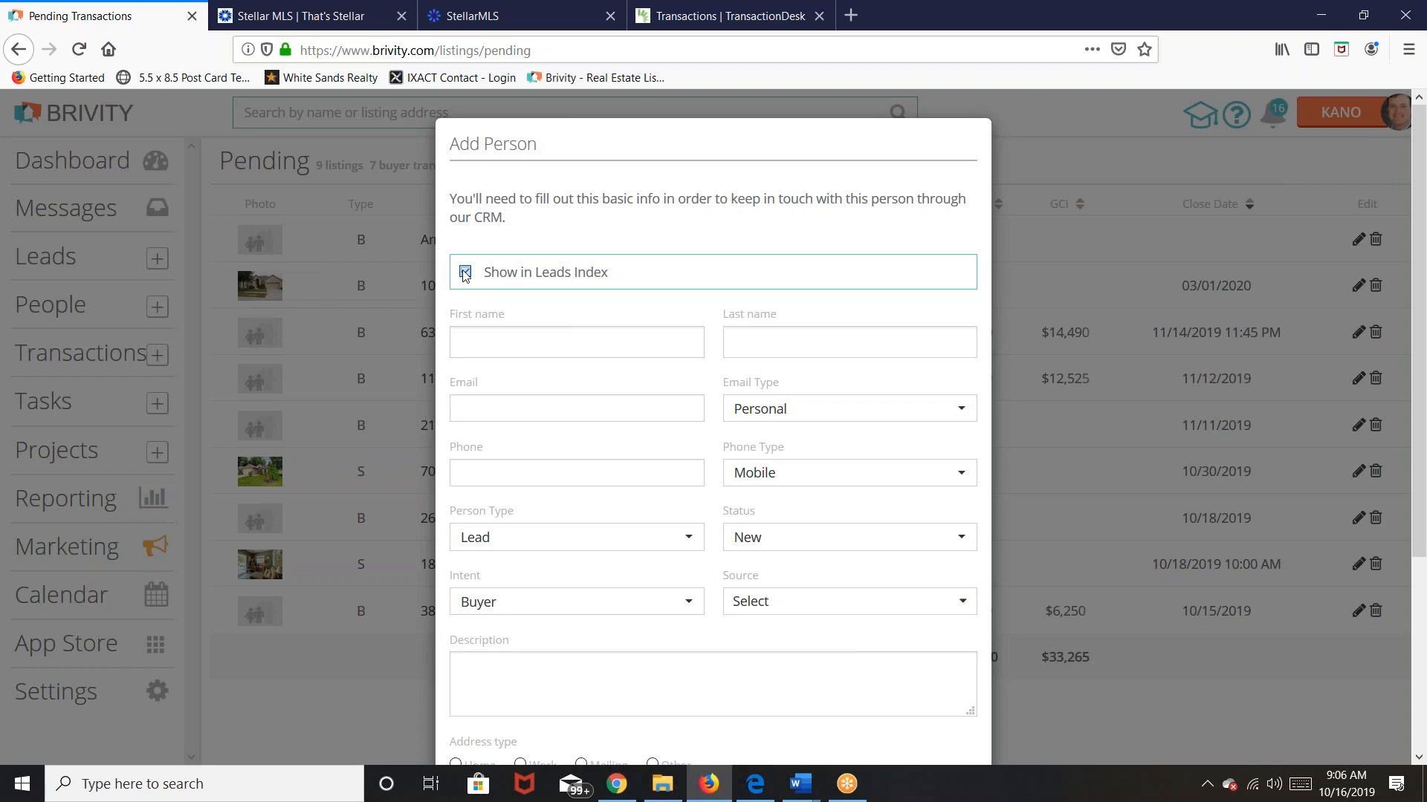
pyautogui.press('Tab')
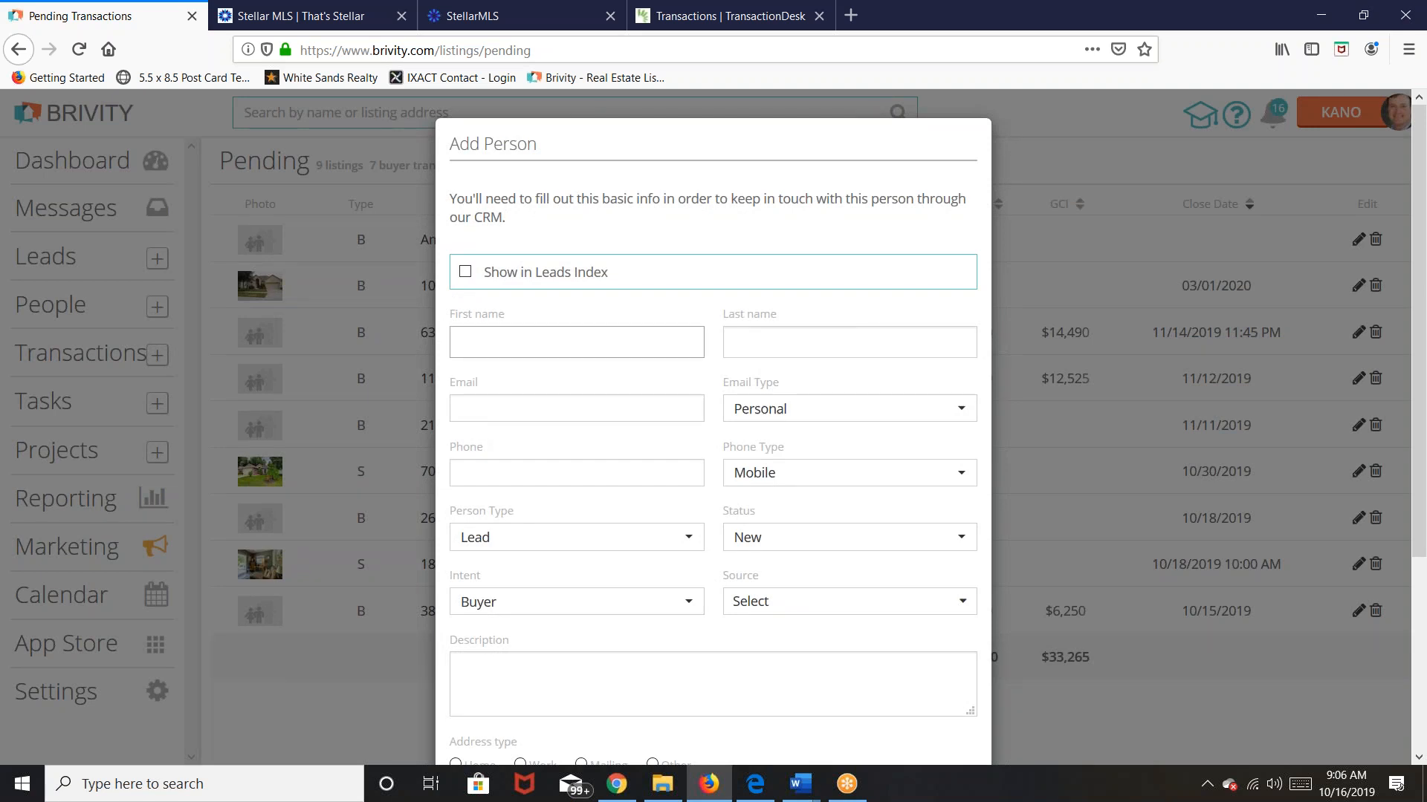
pyautogui.write('Lucky')
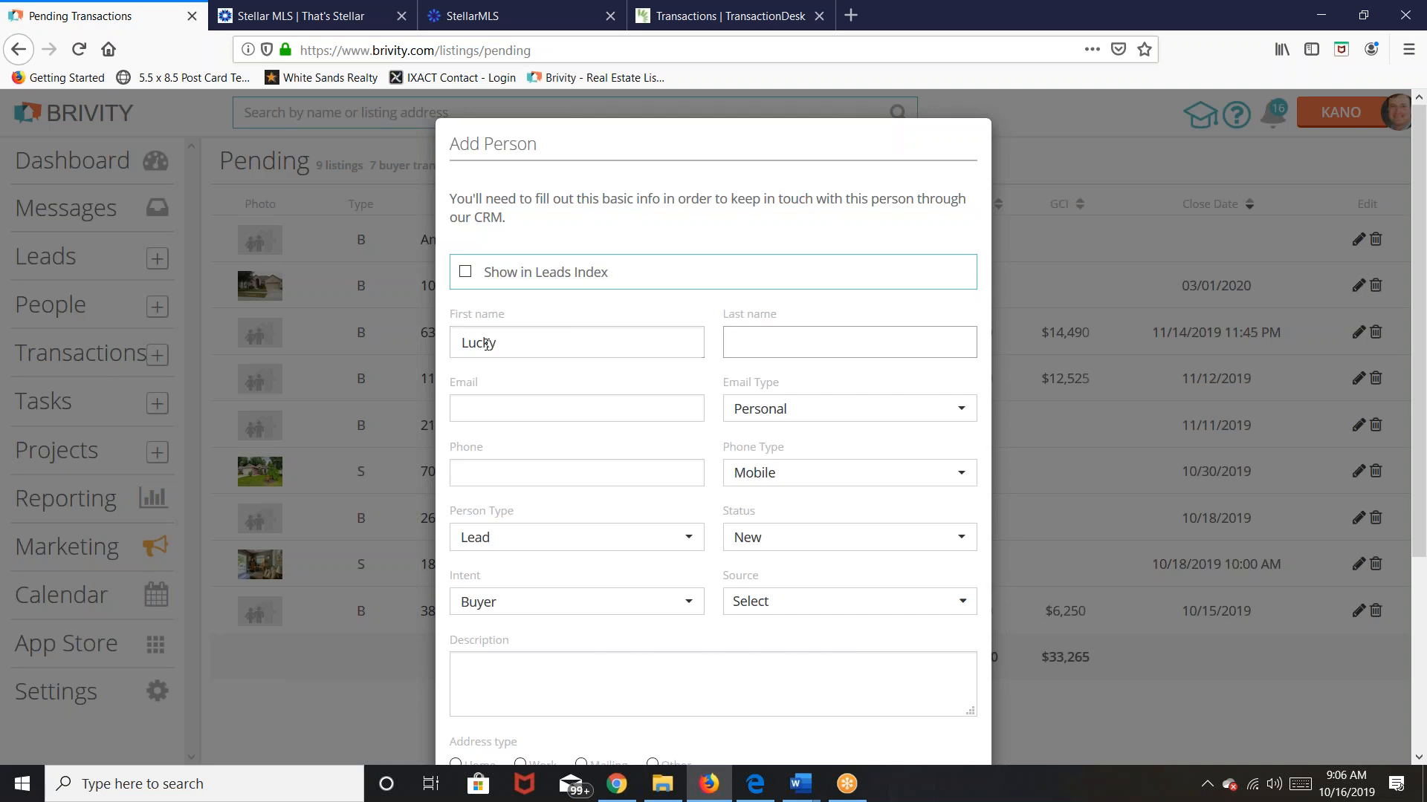
pyautogui.write('Guy')
# Step: Enter and correct the buyer's e-mail address
pyautogui.click(580, 411)
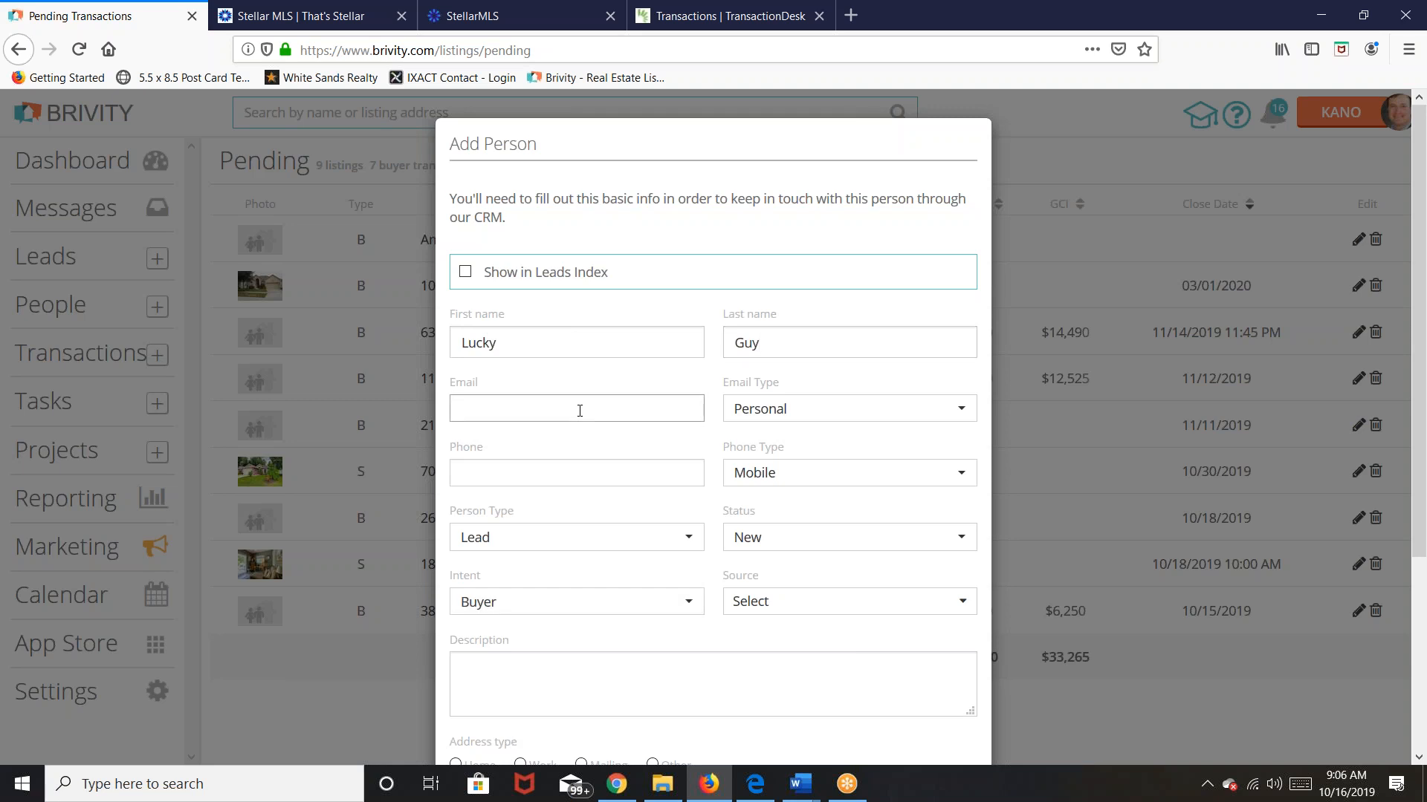
pyautogui.press('Tab')
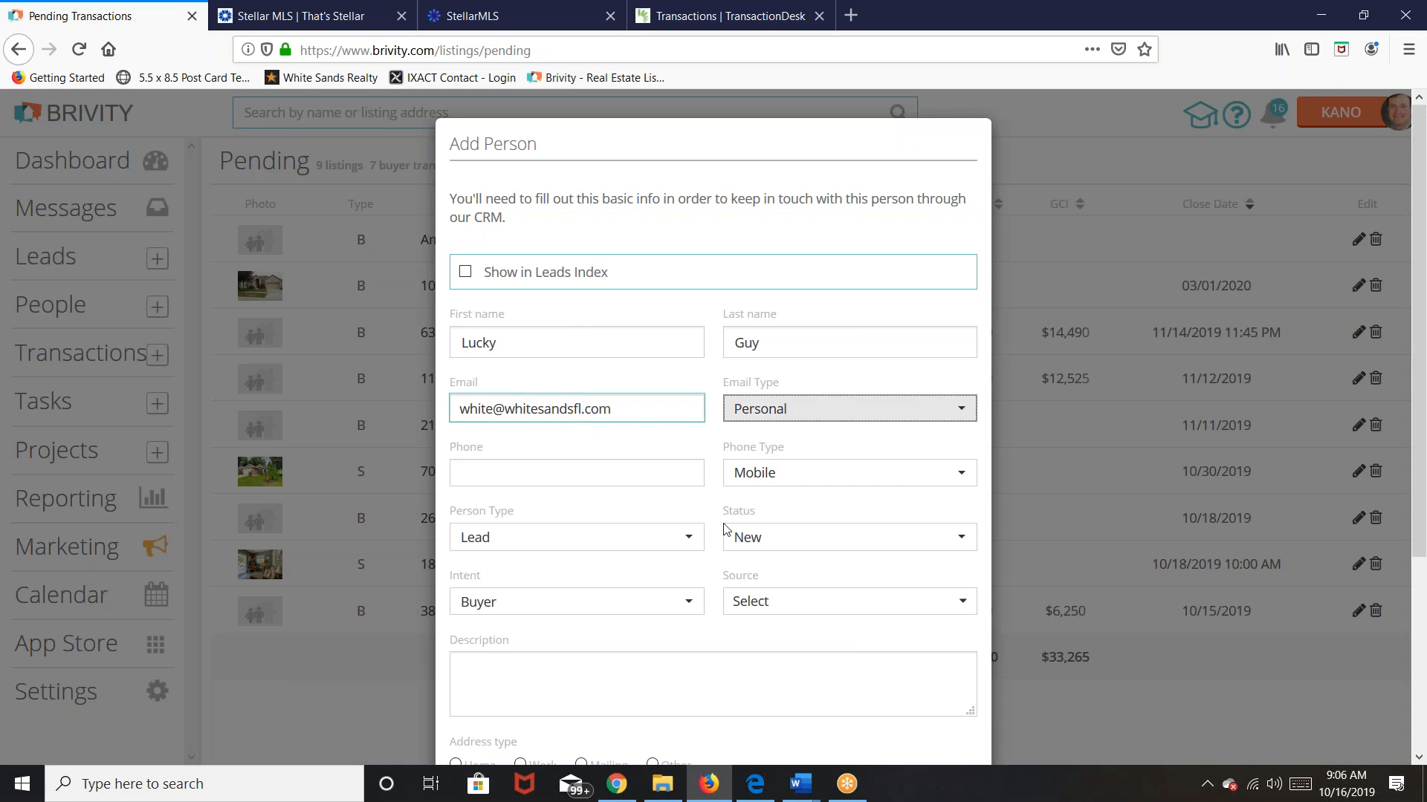
# Step: Enter the buyer's mobile phone number and review the Person Type options
pyautogui.click(574, 485)
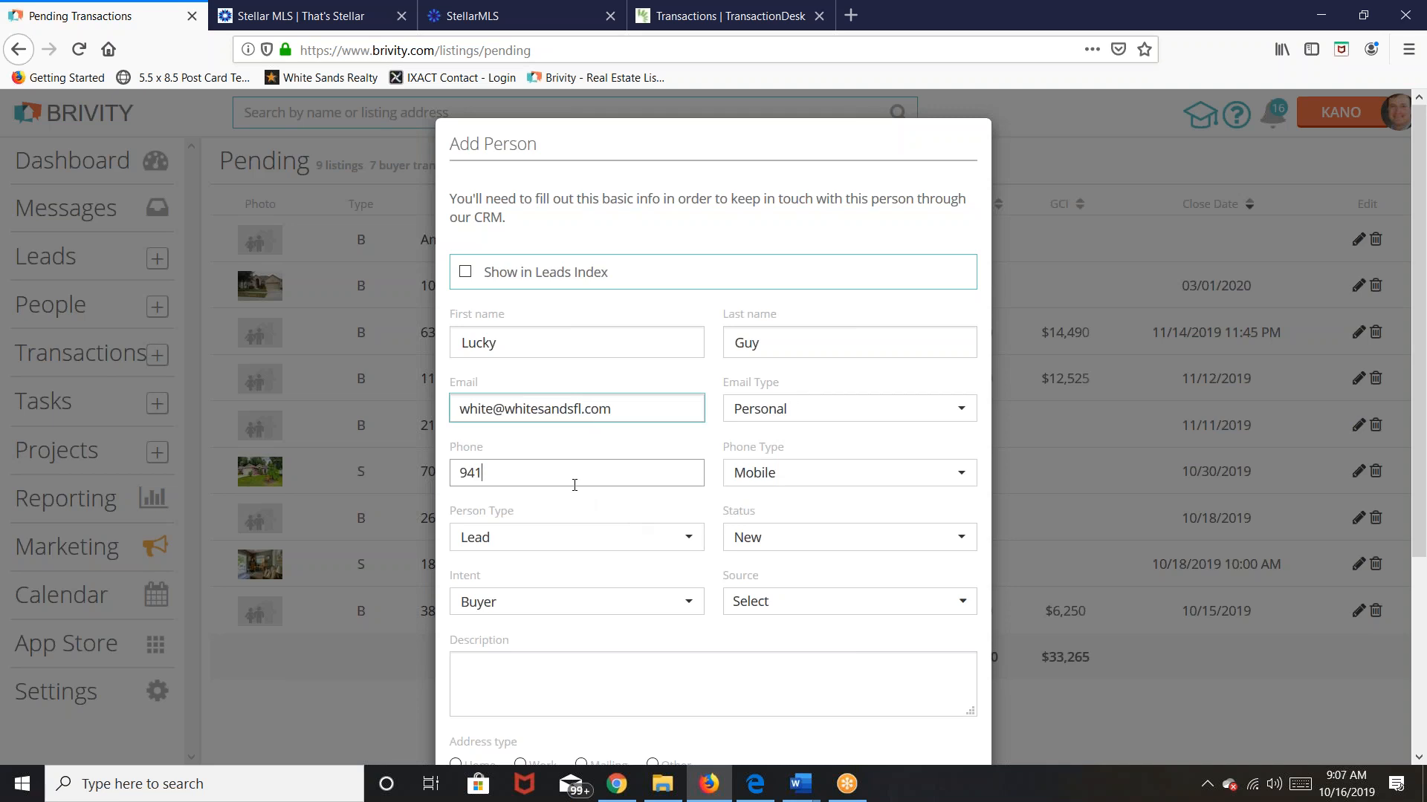
pyautogui.click(490, 536)
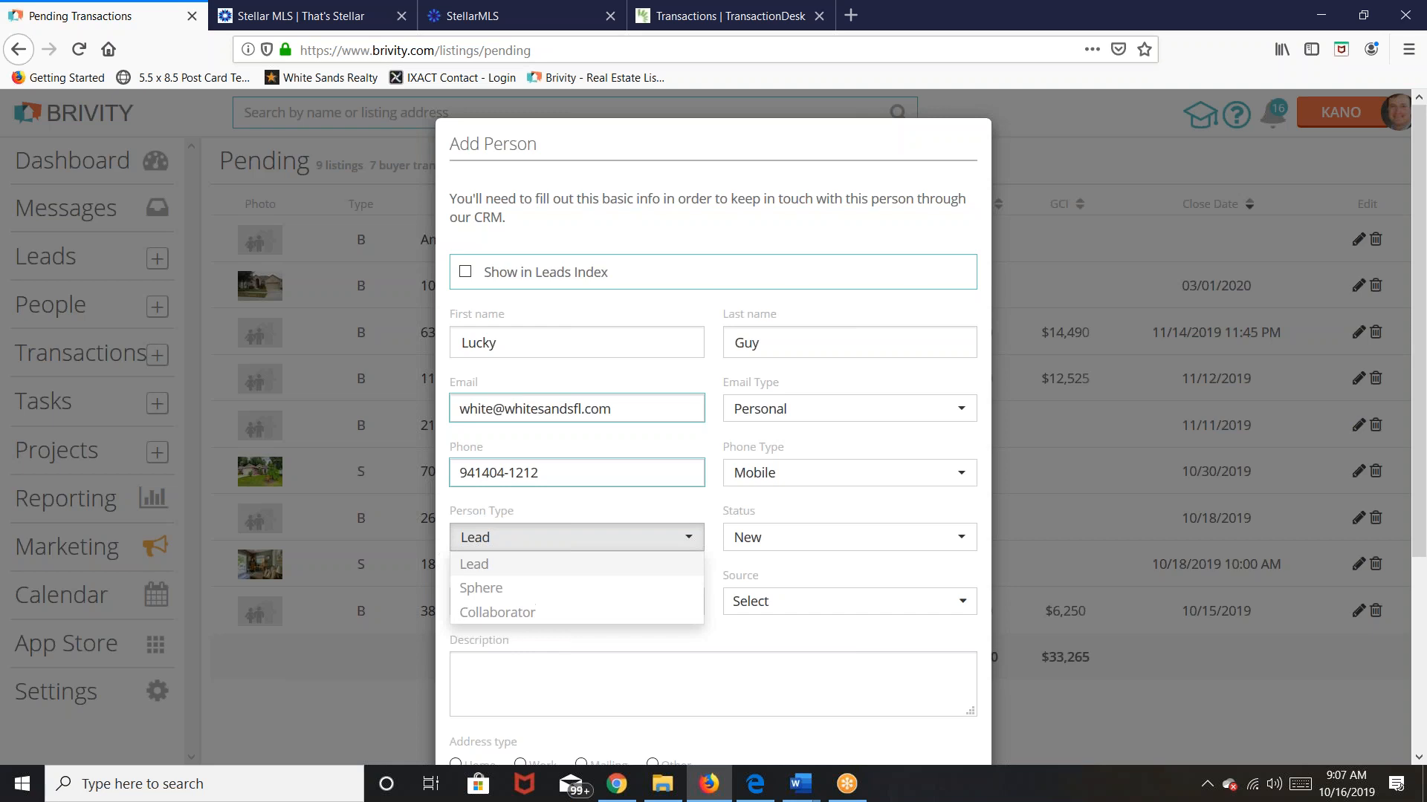
pyautogui.click(512, 473)
pyautogui.press('BackSpace')
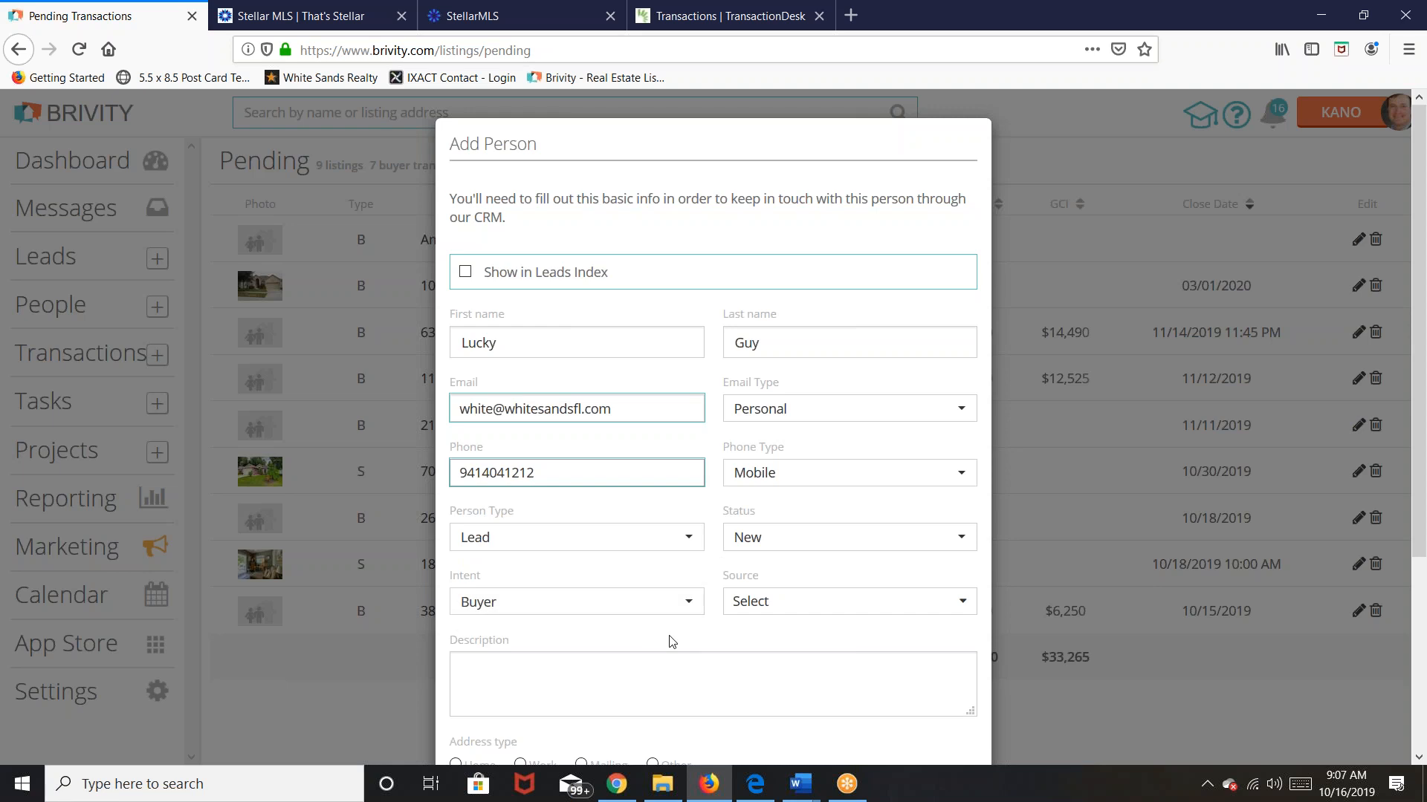
# Step: Set the contact's lead source to SPHERE
pyautogui.scroll(-2, 813, 637)
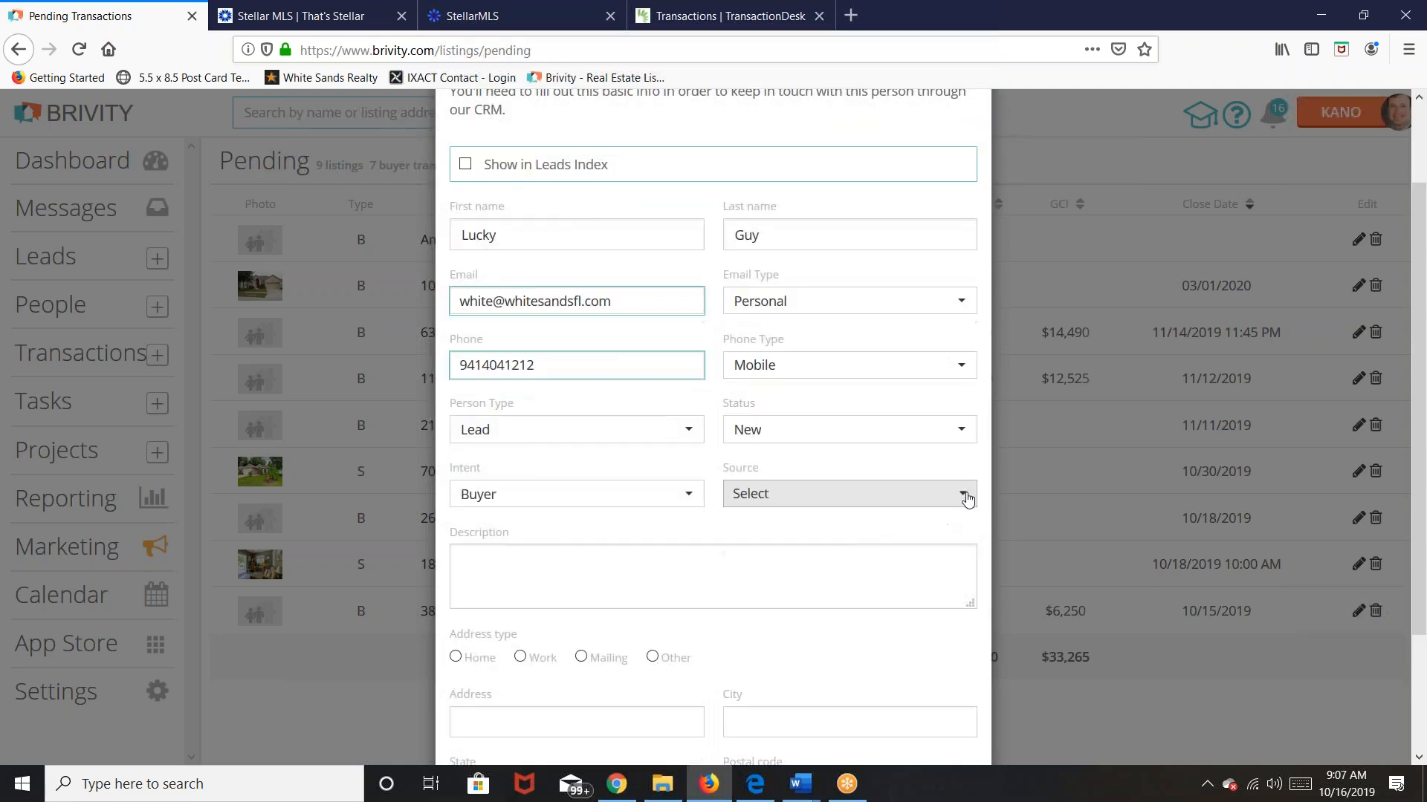
pyautogui.click(961, 493)
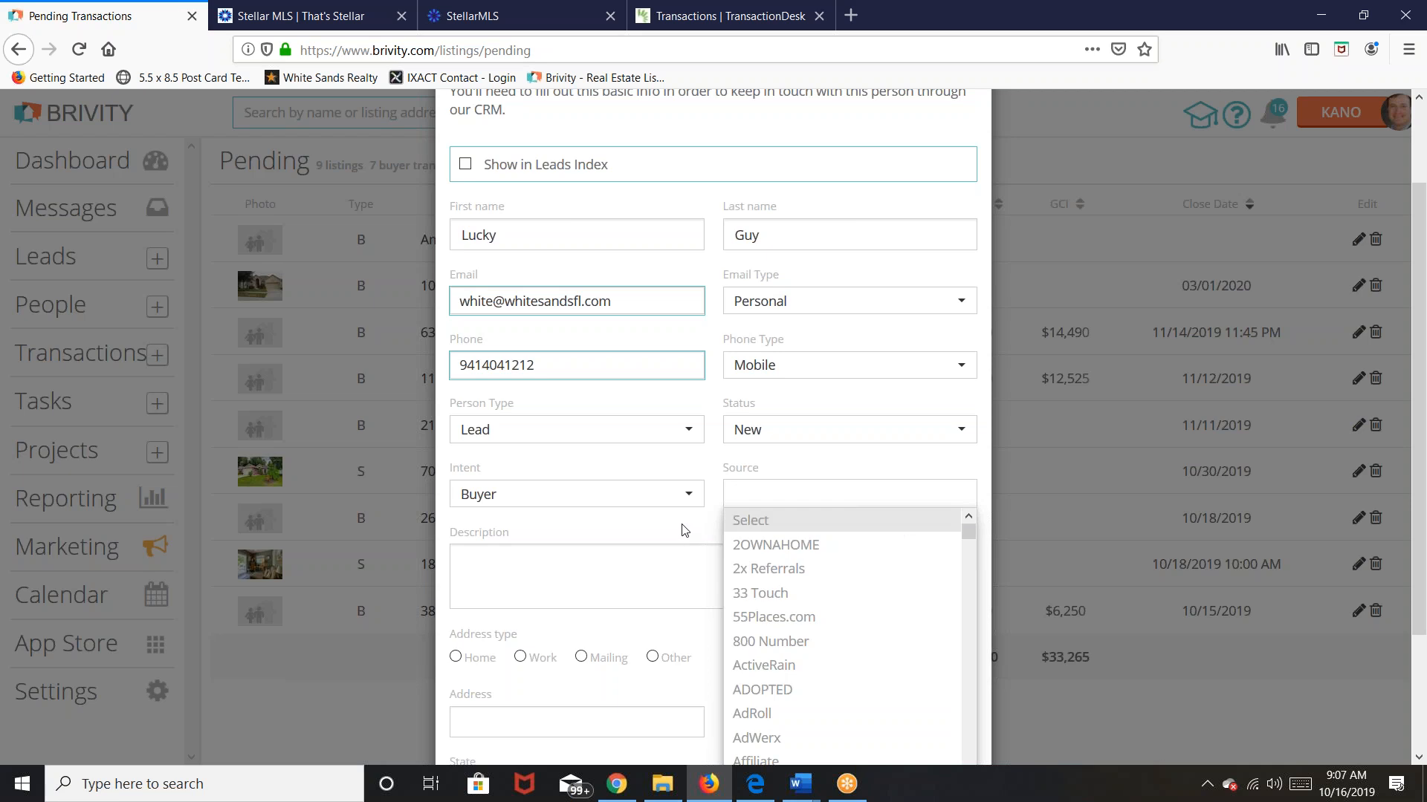
pyautogui.scroll(-3, 797, 580)
pyautogui.scroll(-2, 799, 581)
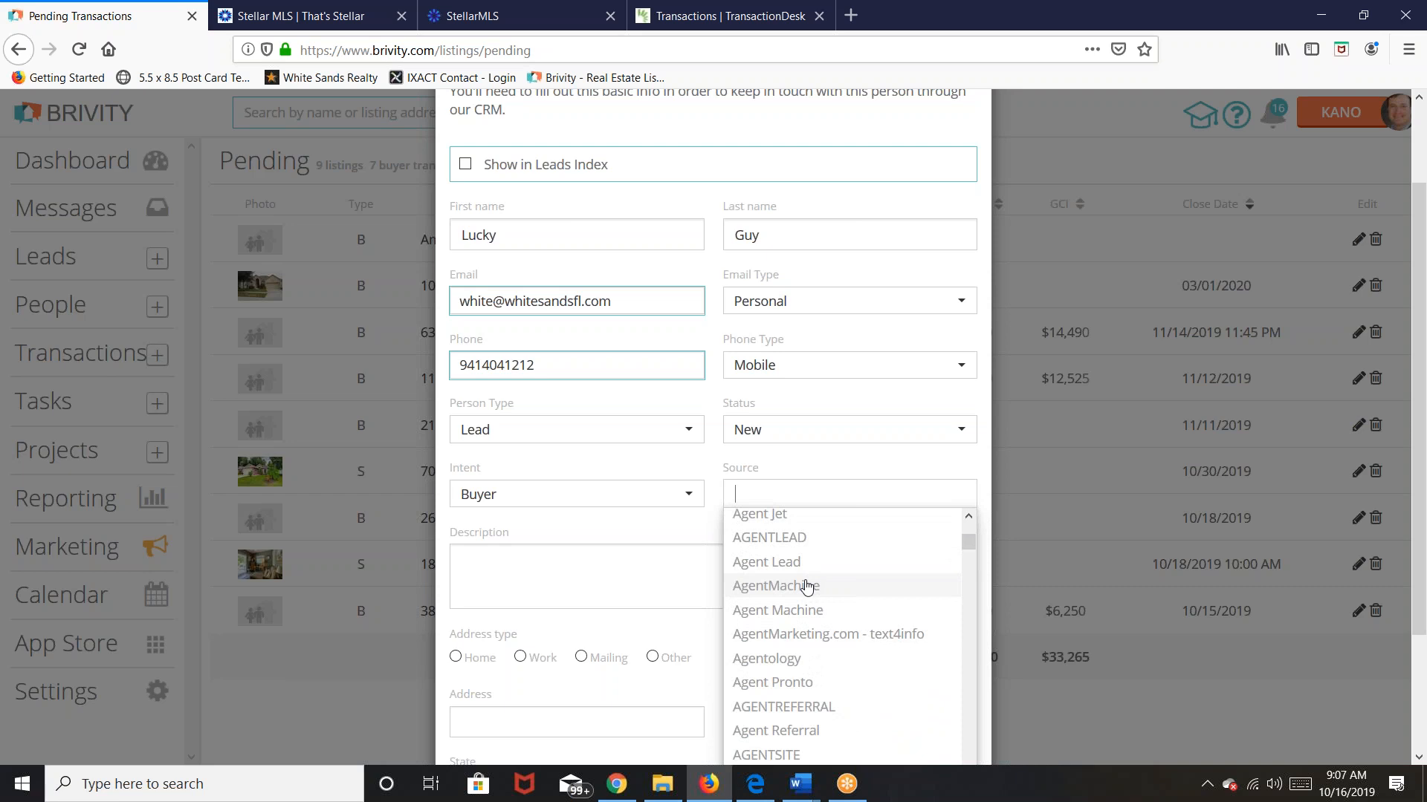
pyautogui.write('sp')
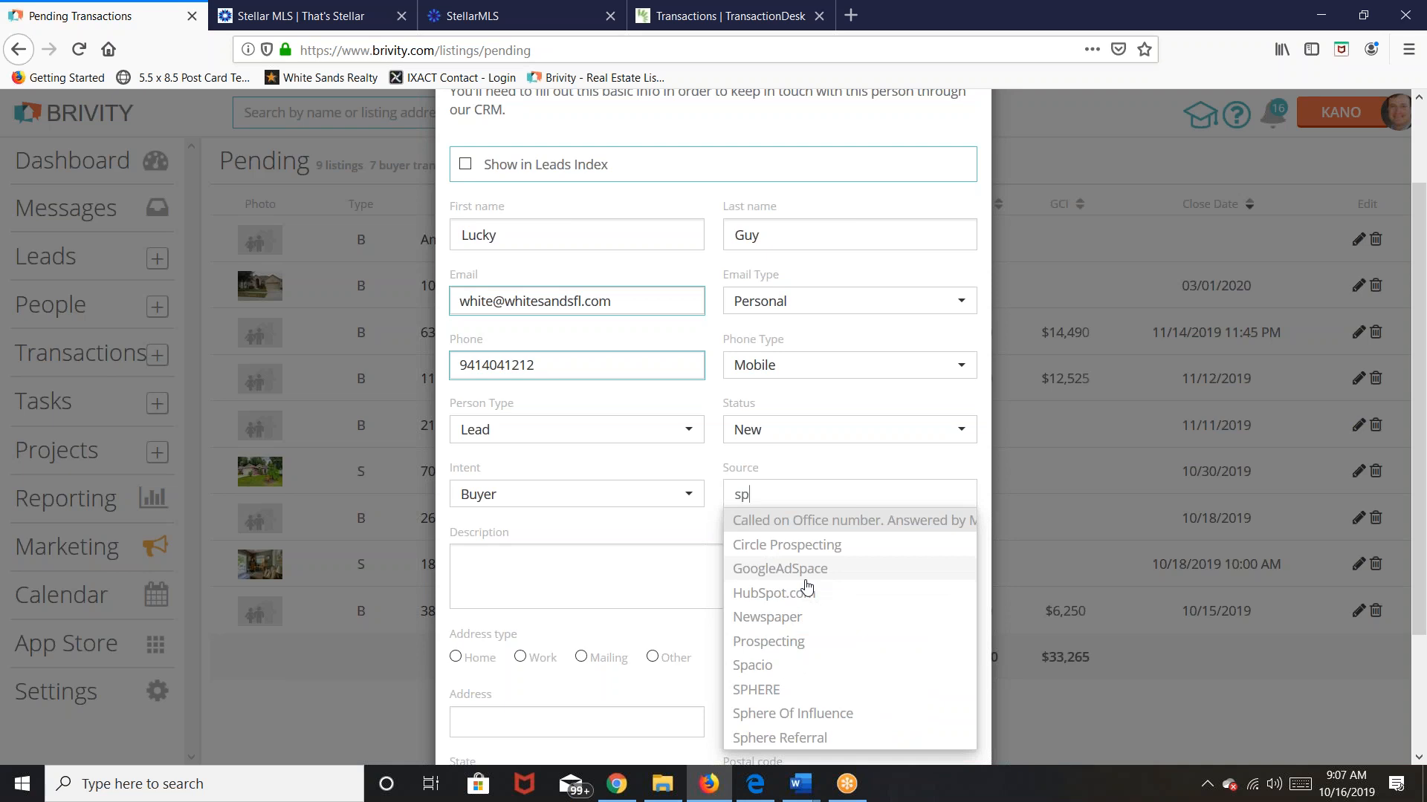
pyautogui.click(766, 689)
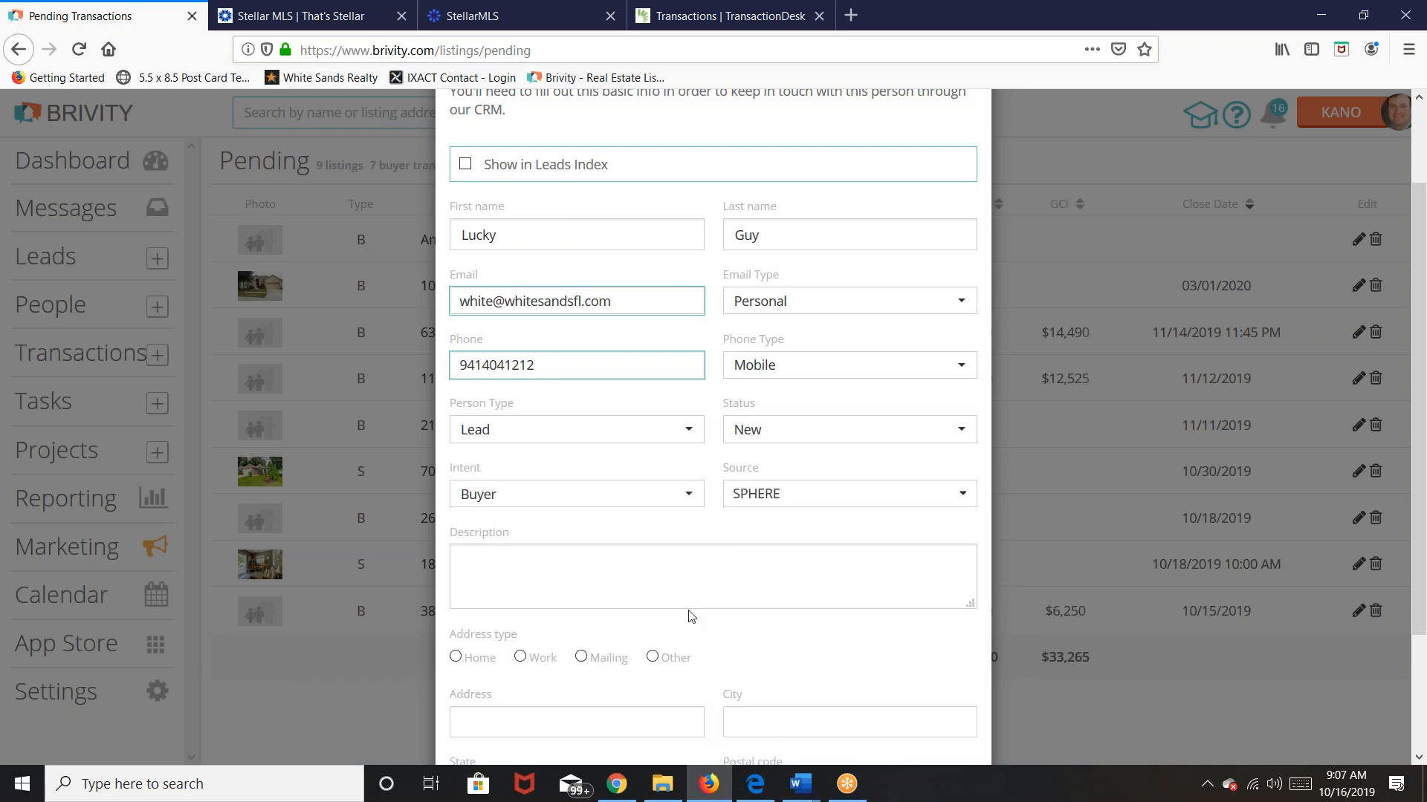
# Step: Add the description "friend from baseball"
pyautogui.scroll(-2, 654, 587)
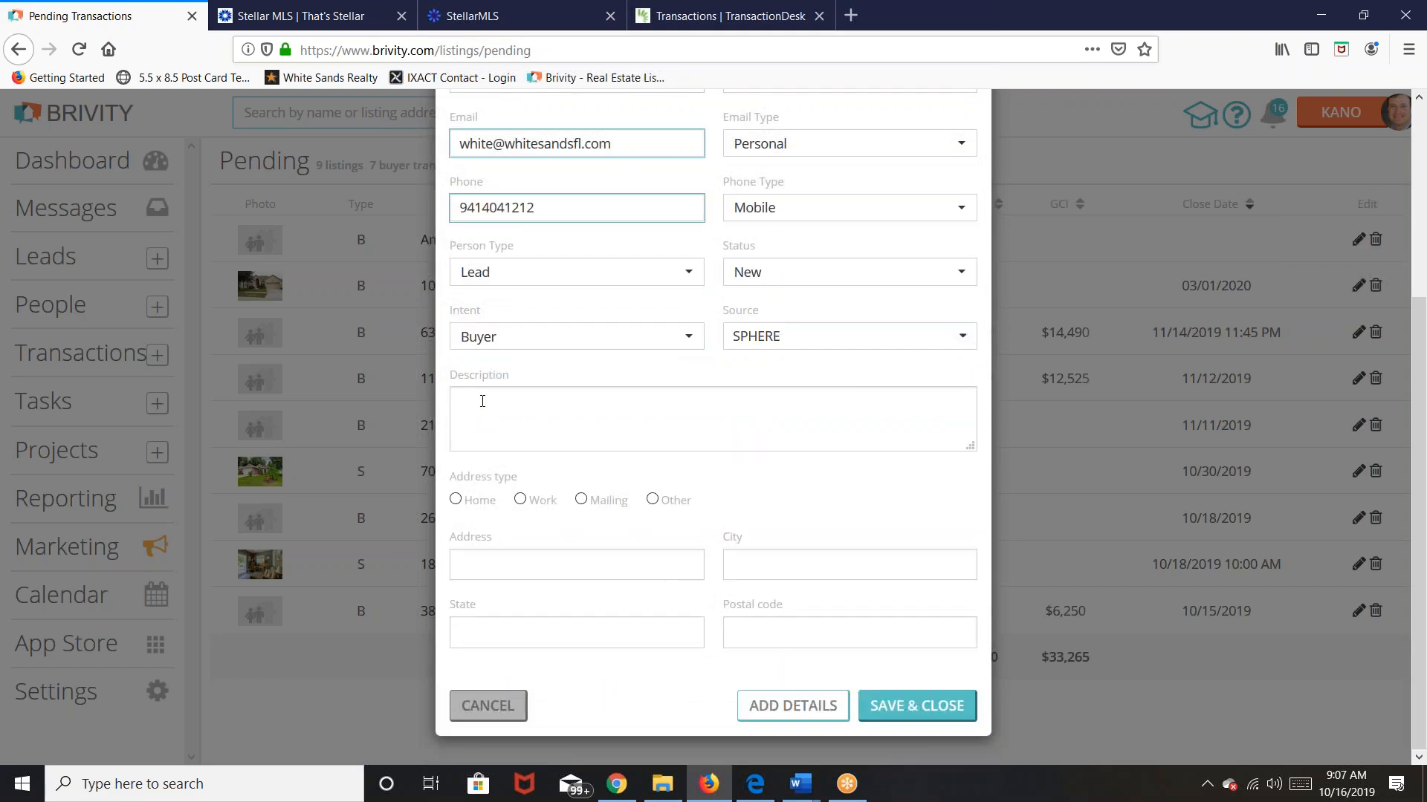
pyautogui.click(482, 401)
pyautogui.write('Polk')
pyautogui.press('BackSpace')
pyautogui.press('BackSpace')
pyautogui.press('BackSpace')
pyautogui.press('BackSpace')
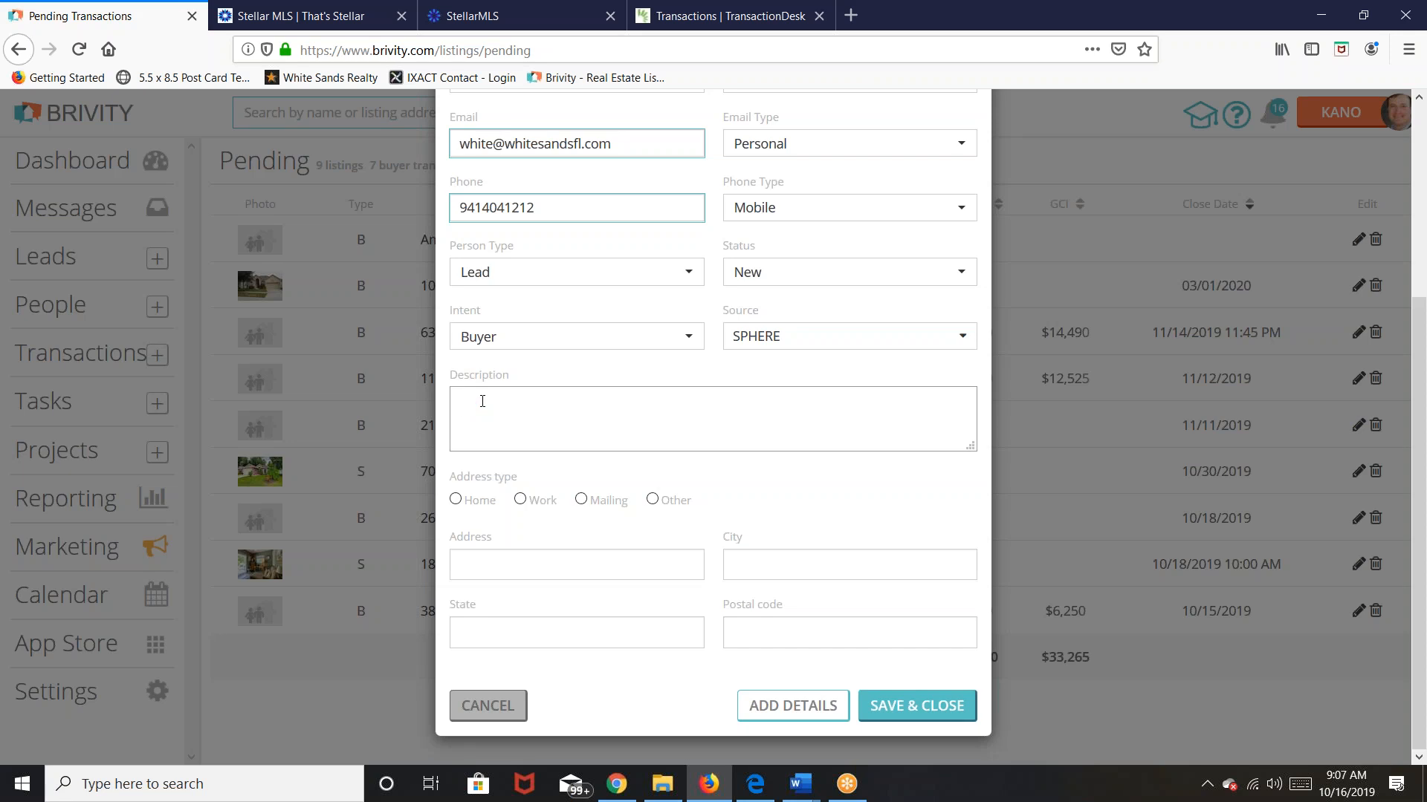
pyautogui.write('friend from baseball')
# Step: Enter the buyer's home address with street, city, state and postal code
pyautogui.click(456, 500)
pyautogui.click(485, 572)
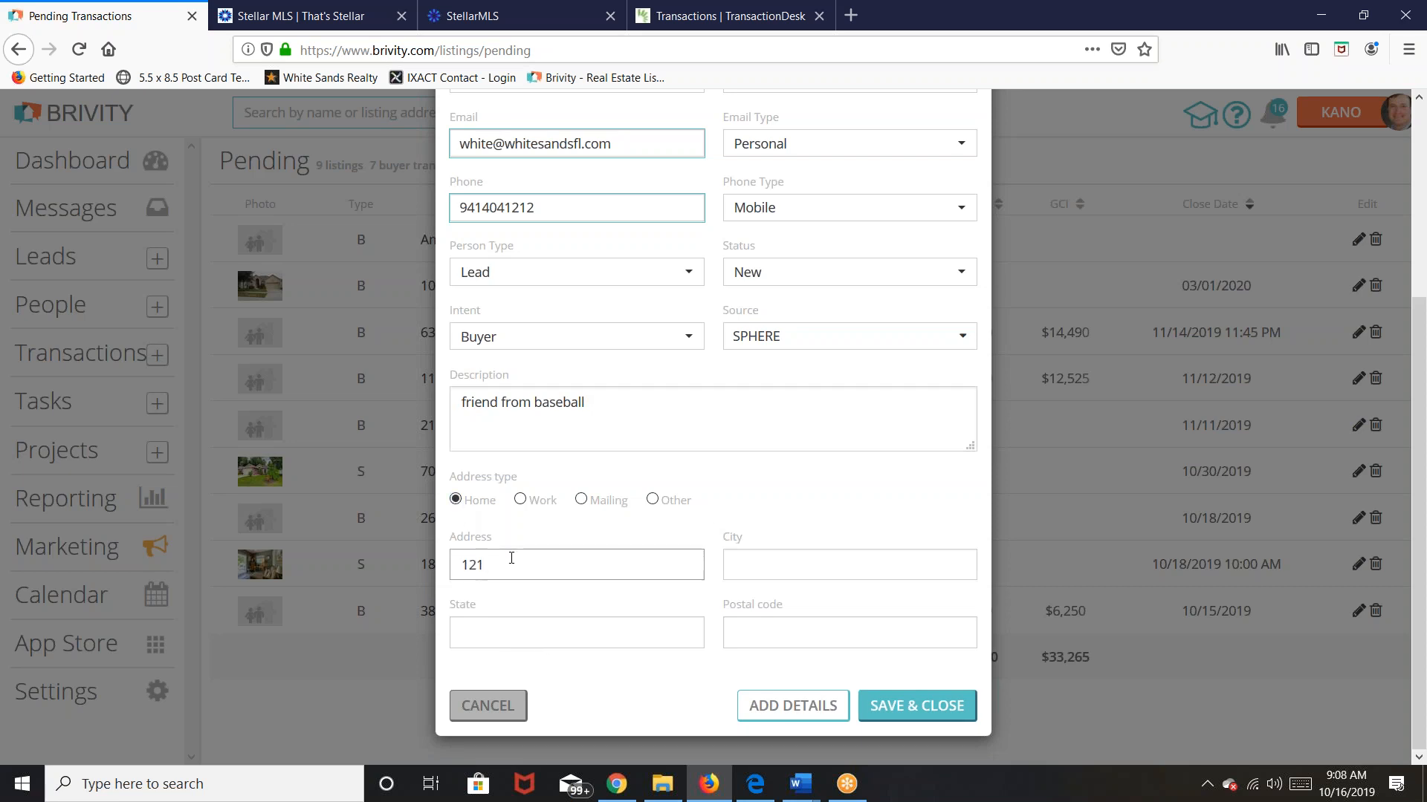
pyautogui.press('Tab')
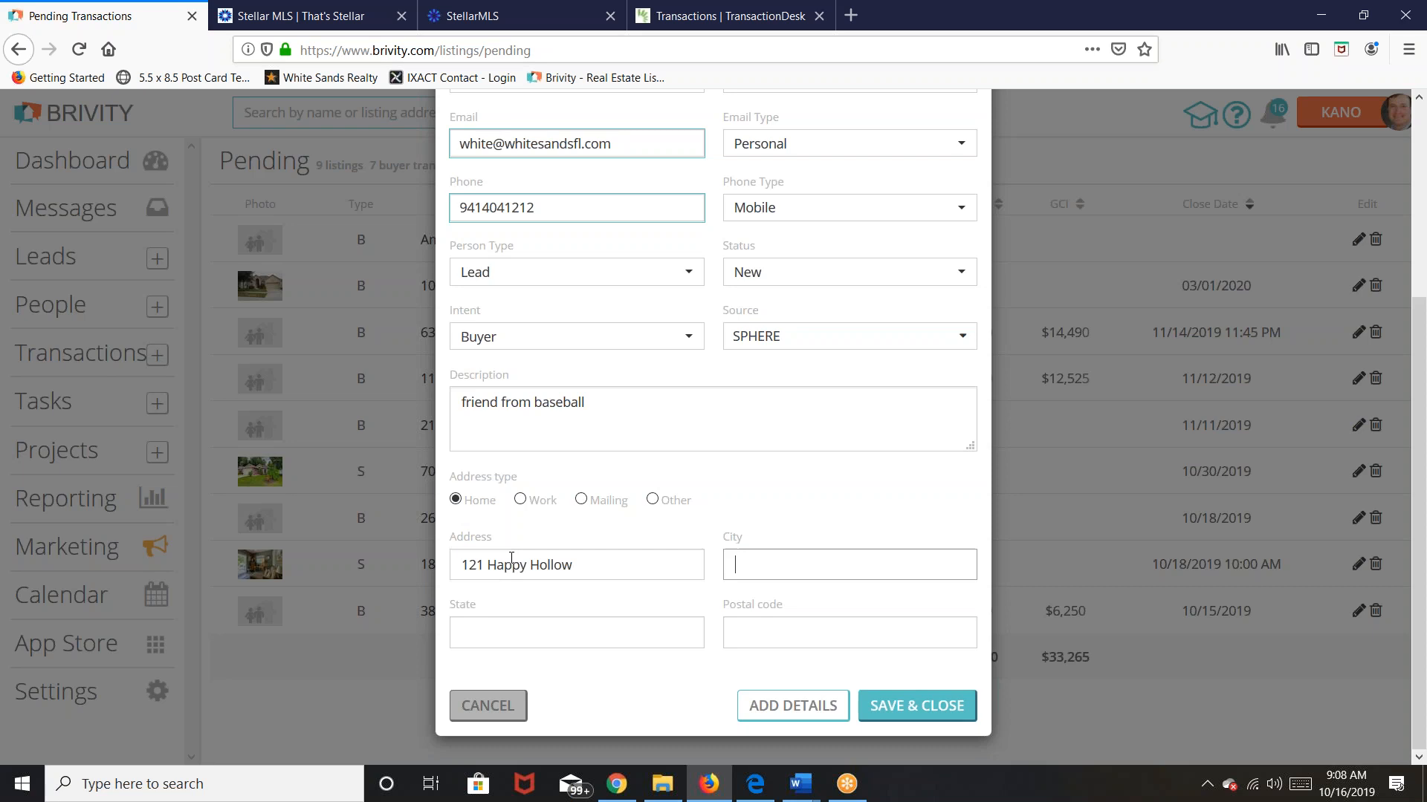
pyautogui.write('Vencie')
pyautogui.press('Tab')
pyautogui.write('fl')
pyautogui.press('Tab')
pyautogui.write('3')
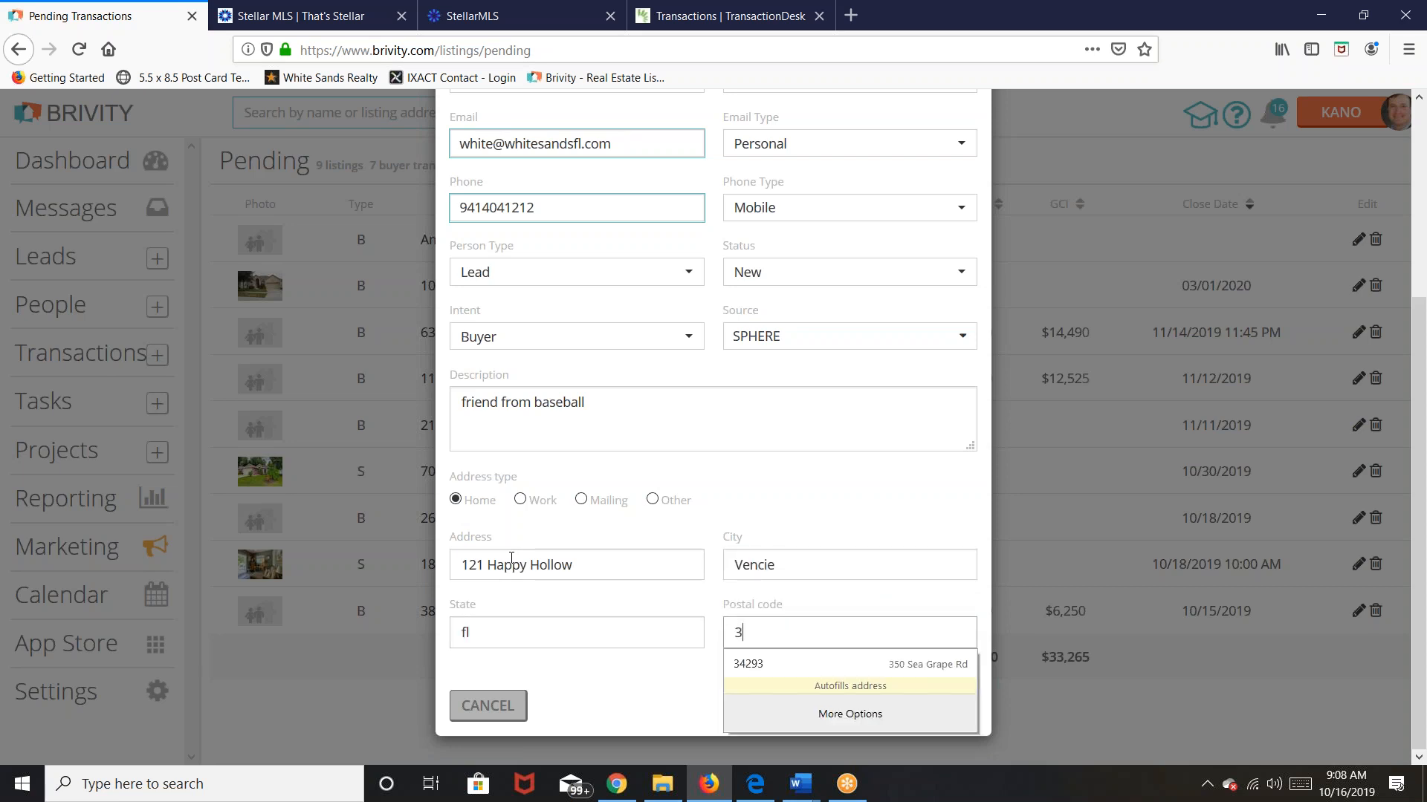
pyautogui.write('4285')
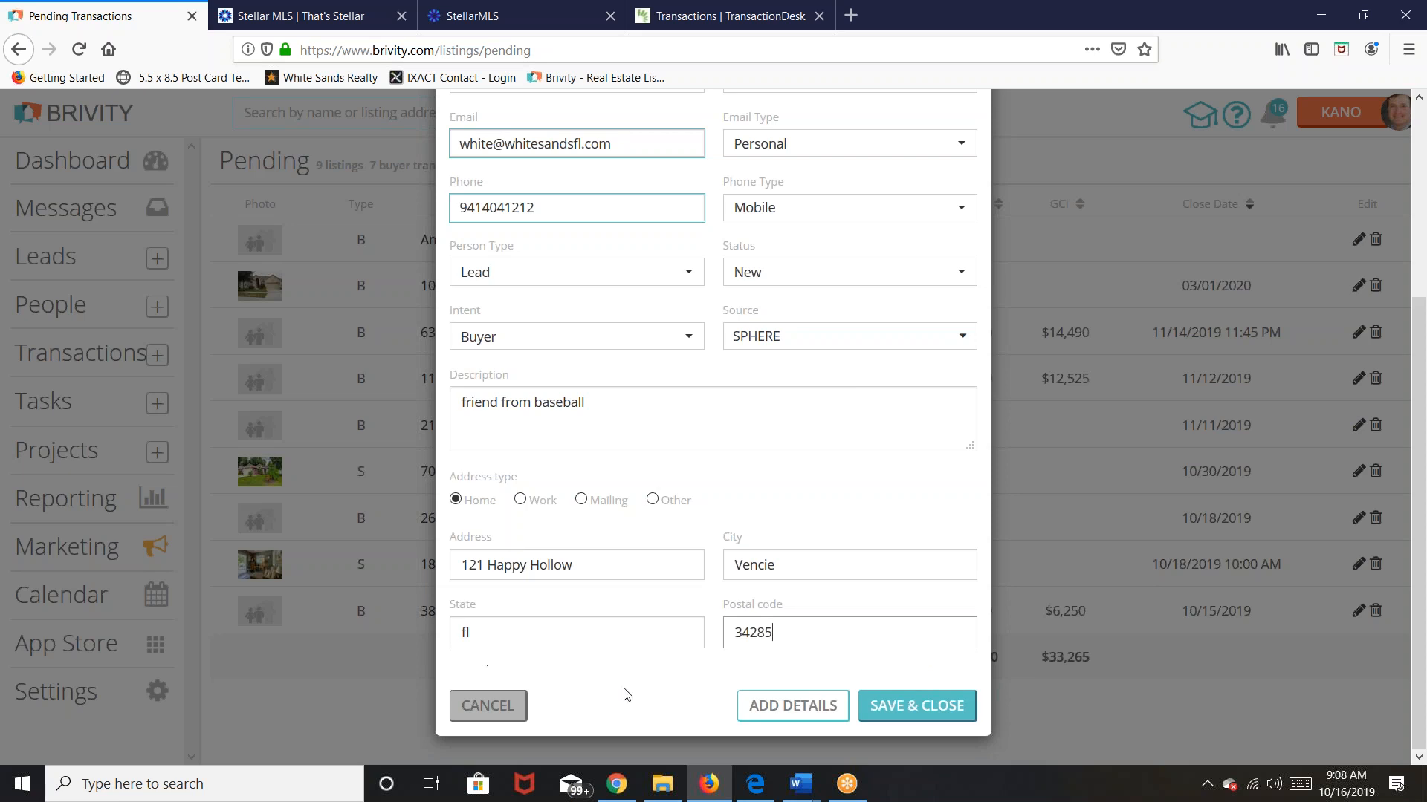
# Step: Save the contact and start a Buyer Pending transaction with Residential property type
pyautogui.click(939, 709)
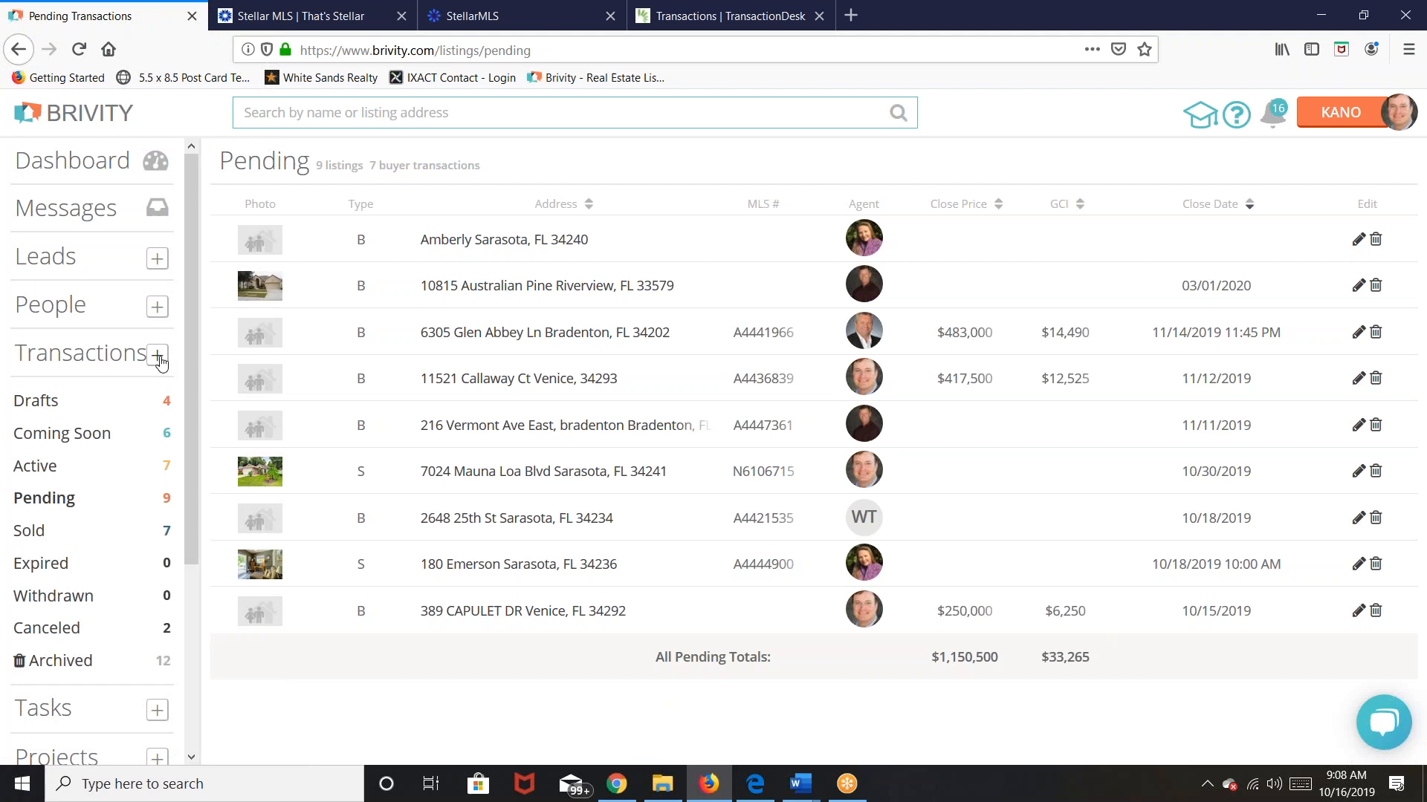
pyautogui.click(159, 356)
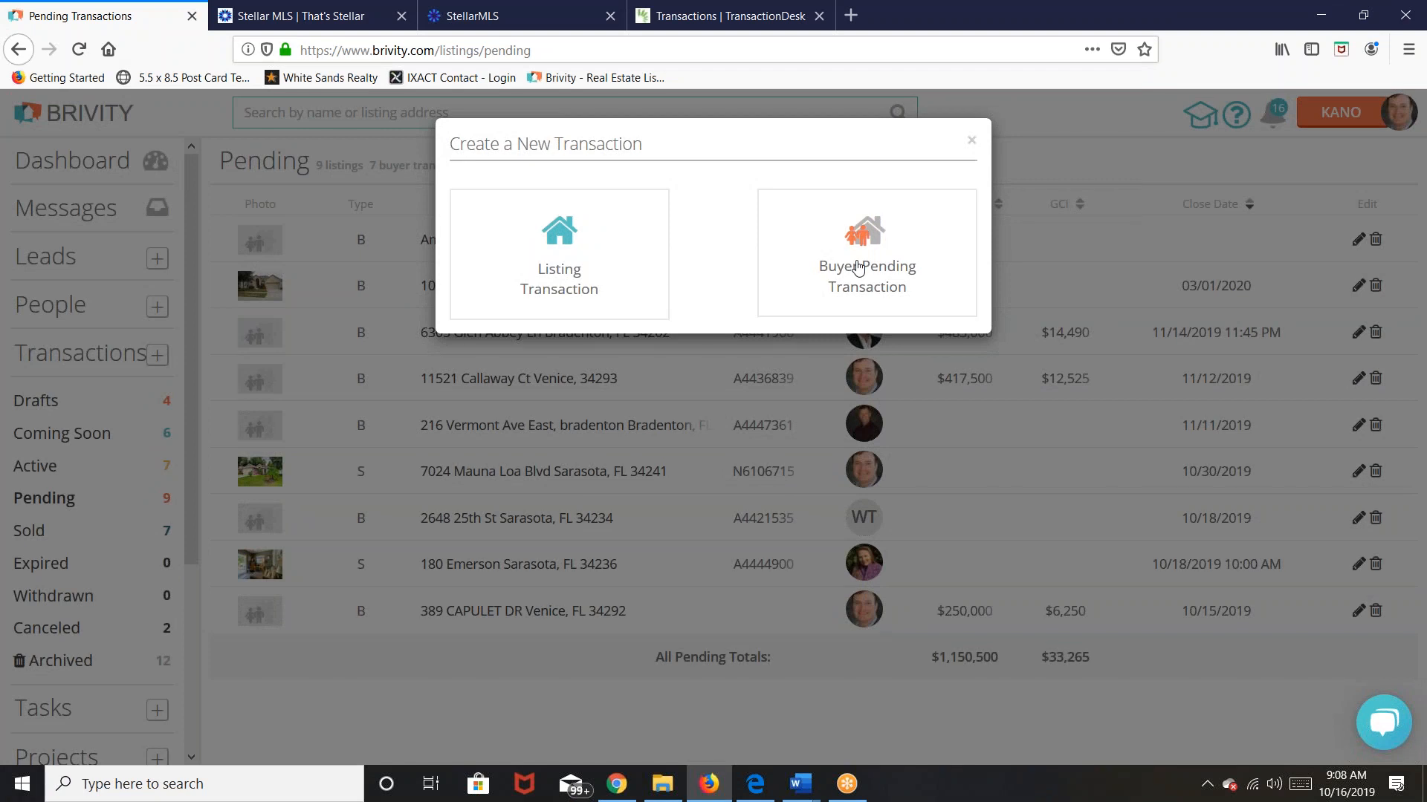
pyautogui.click(858, 267)
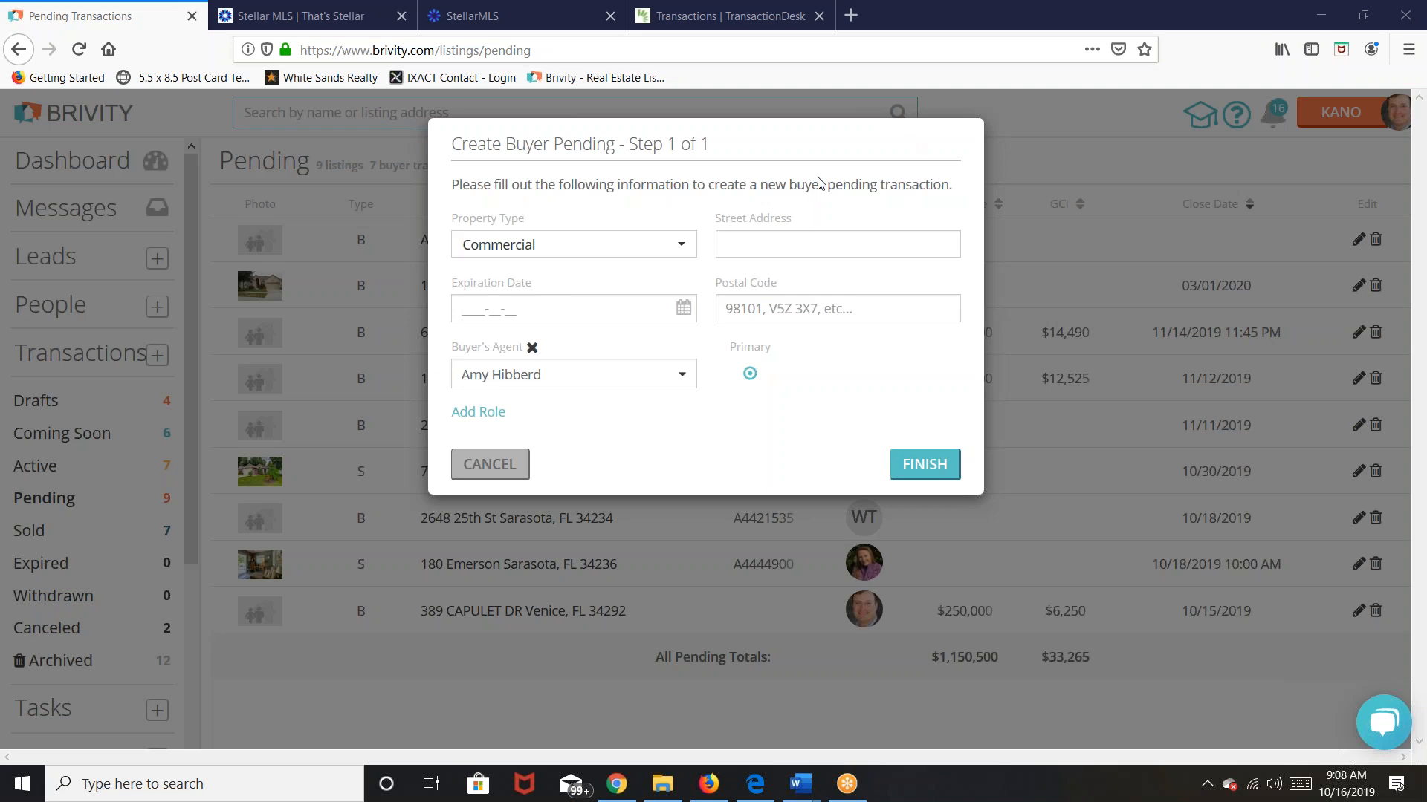
pyautogui.click(692, 249)
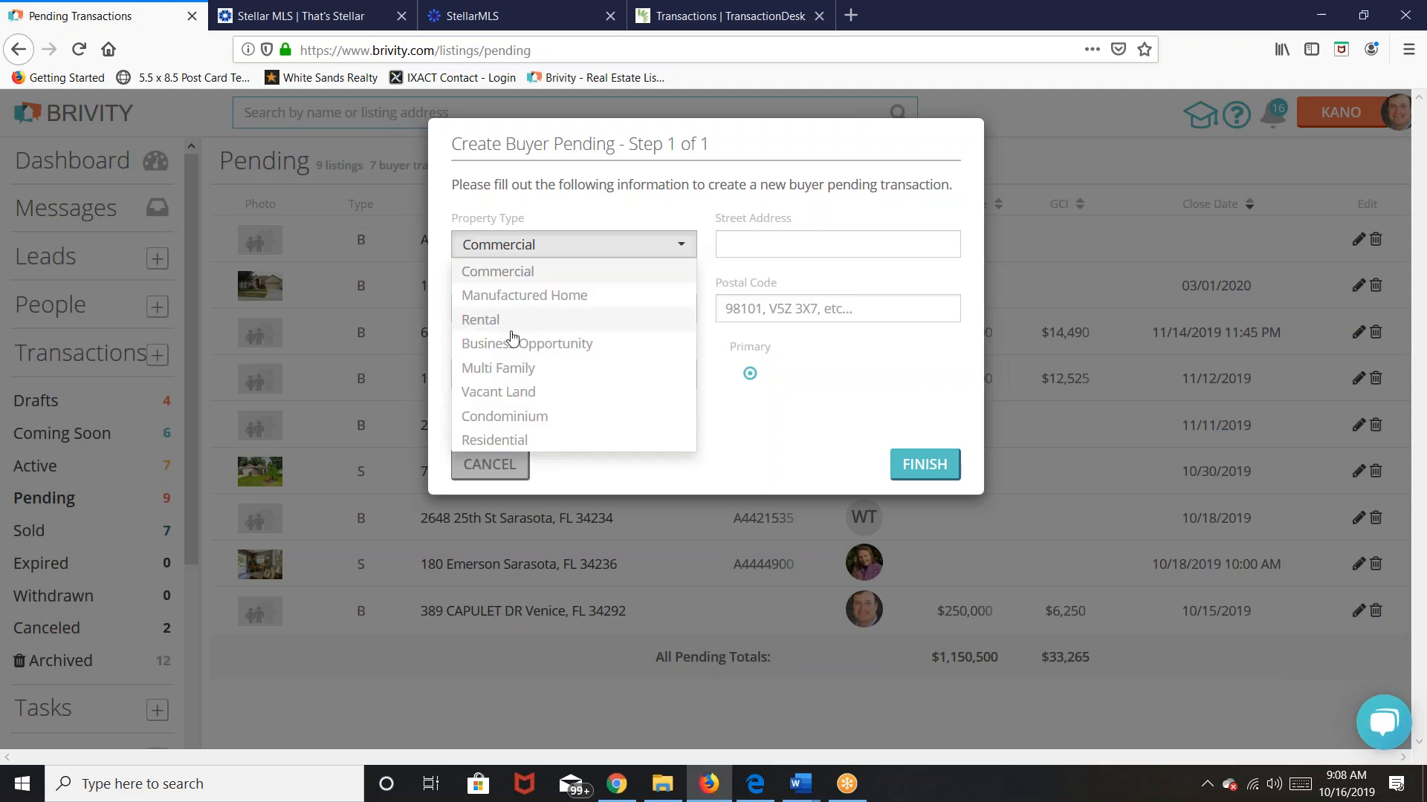
pyautogui.click(518, 442)
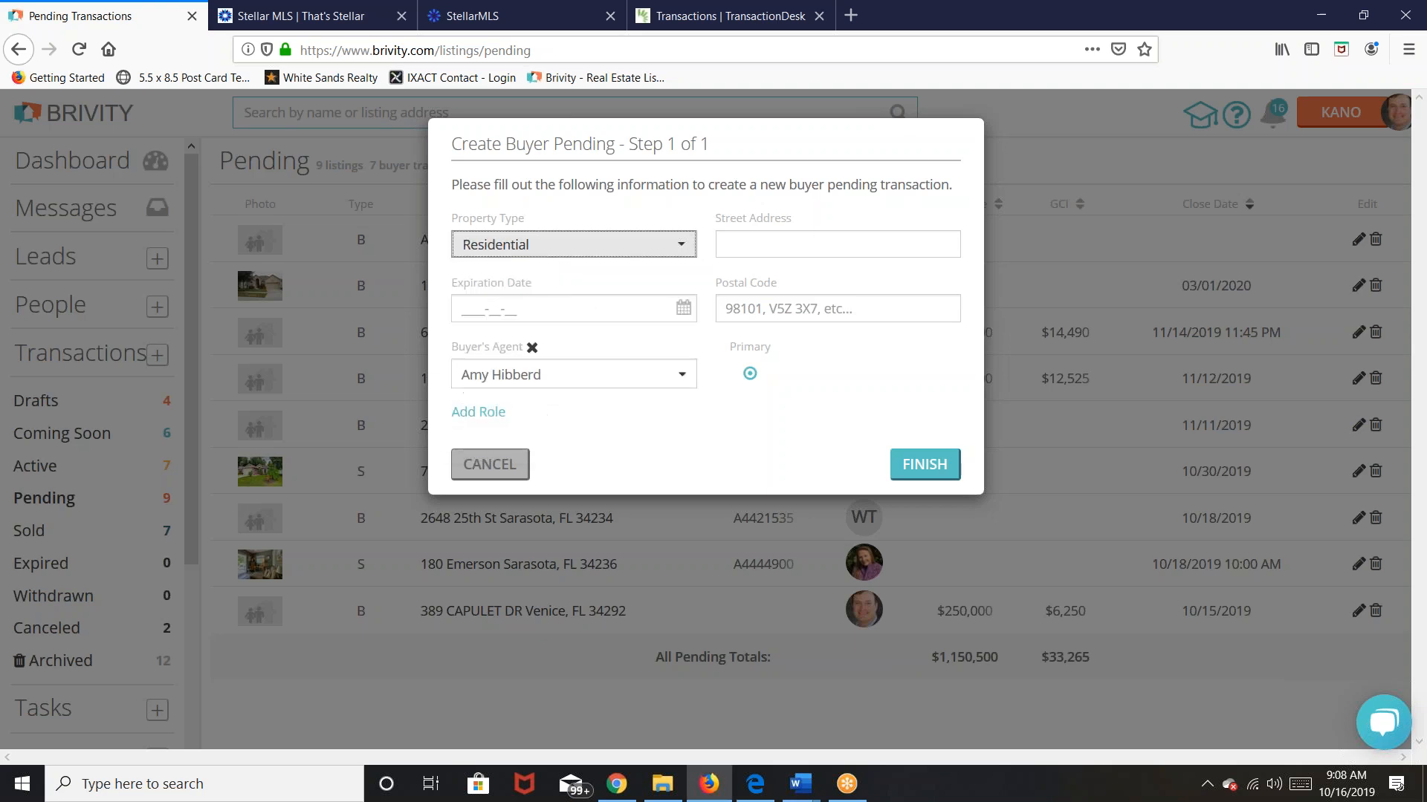
pyautogui.click(780, 247)
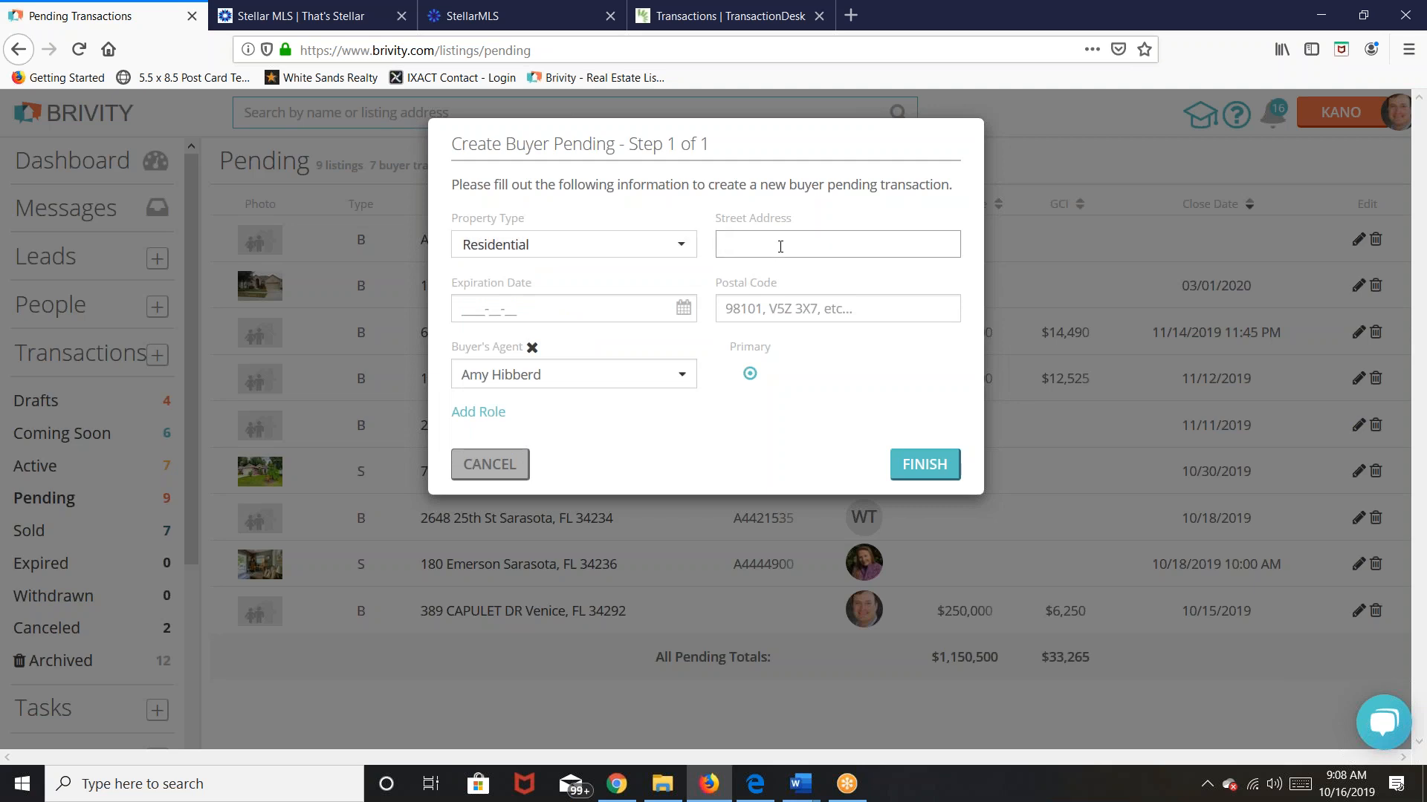
pyautogui.click(690, 12)
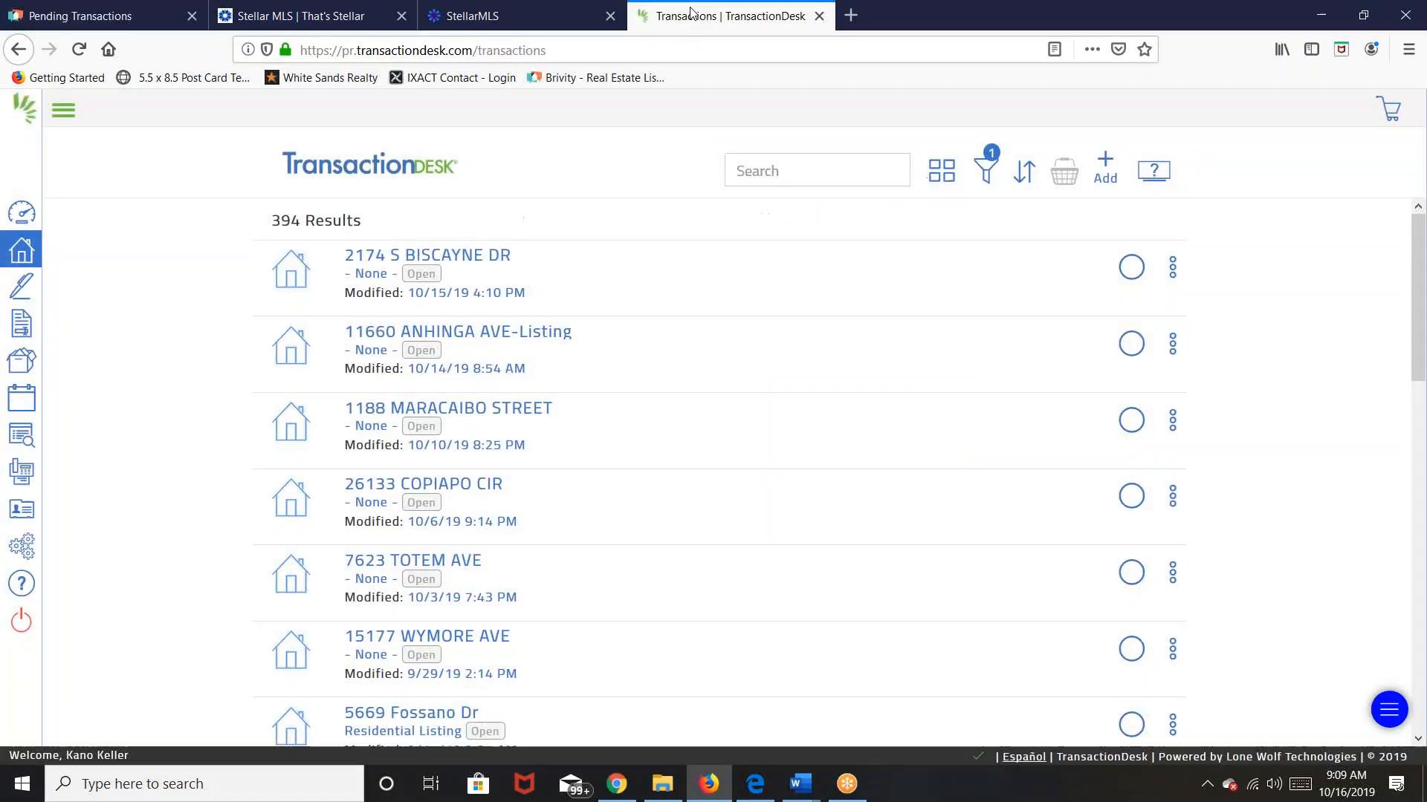
pyautogui.click(361, 260)
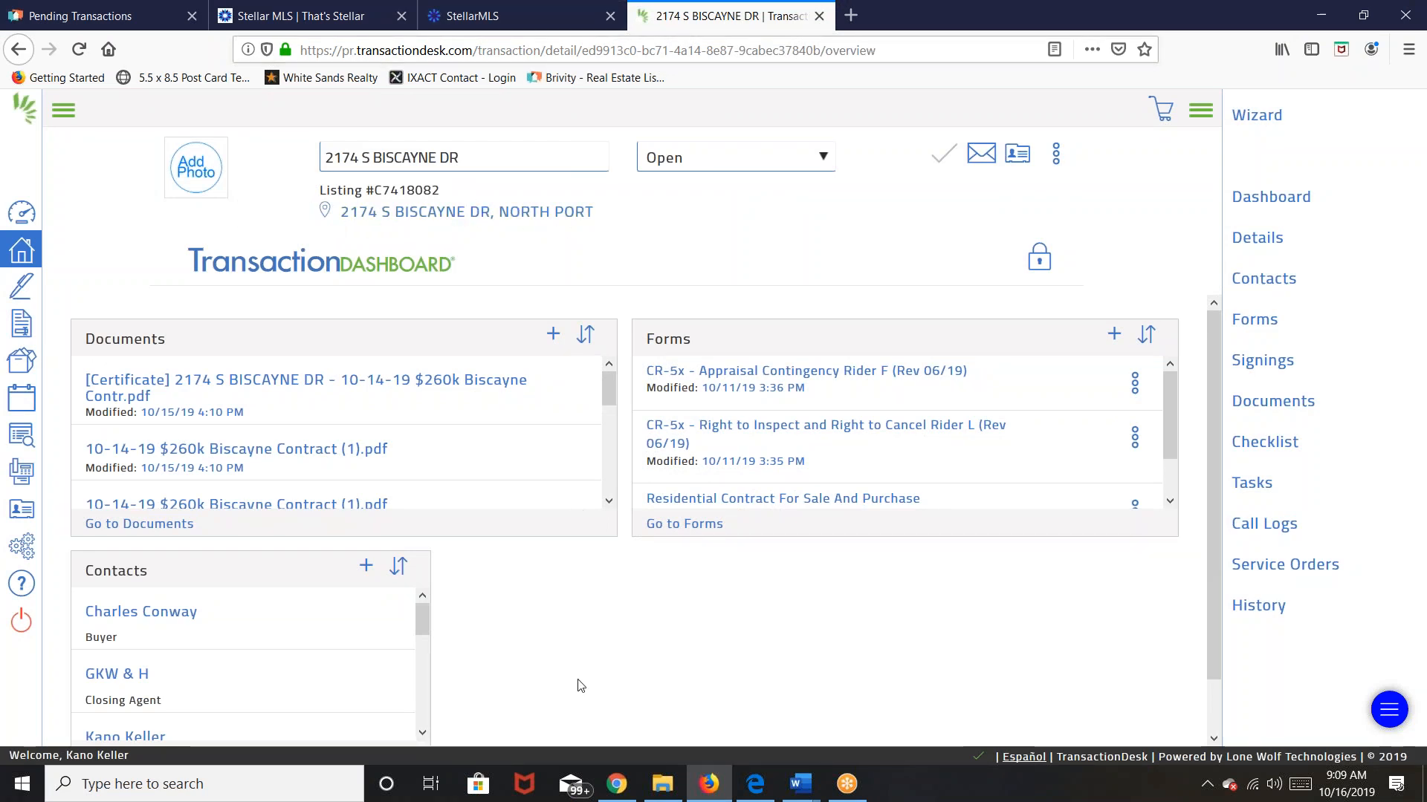
pyautogui.moveTo(710, 796)
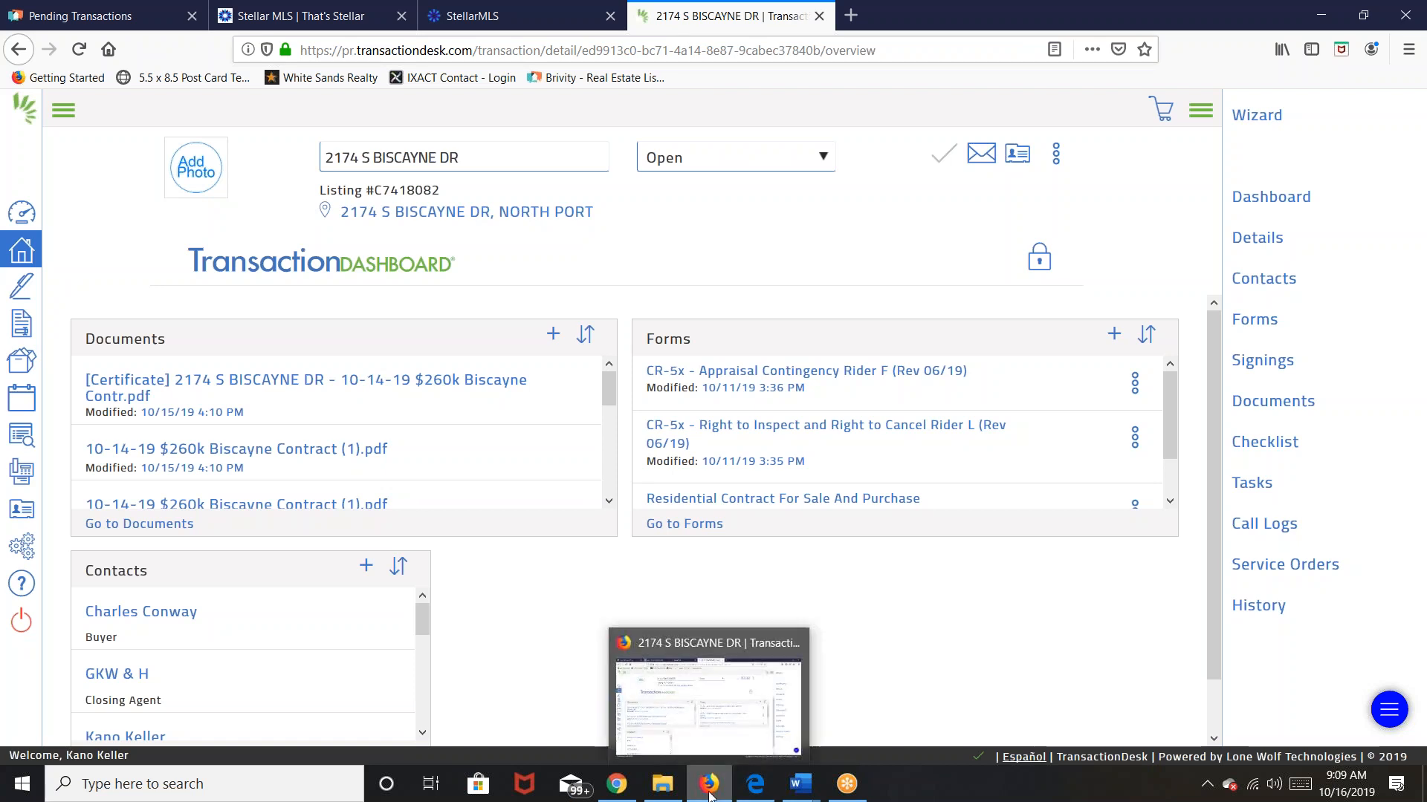
pyautogui.click(81, 17)
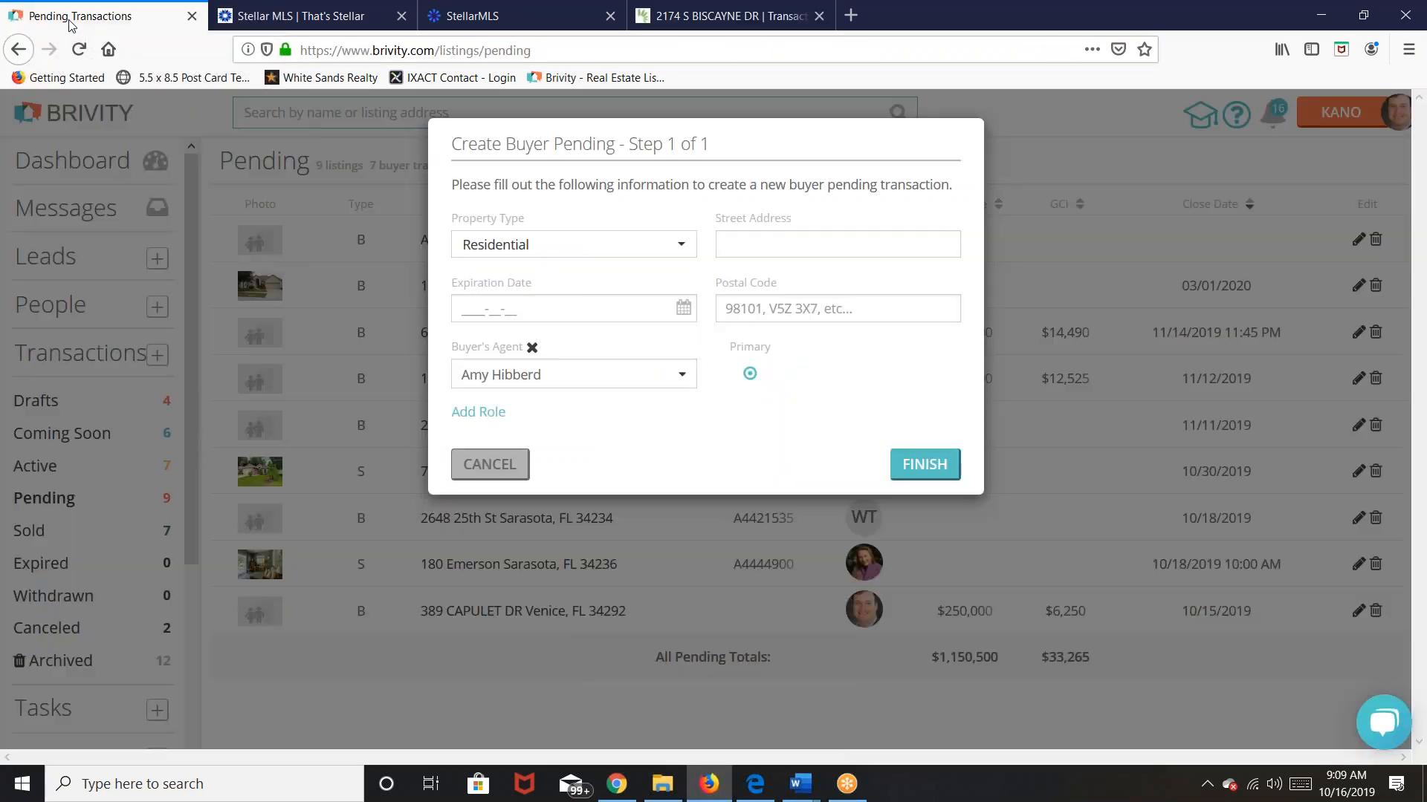
pyautogui.click(815, 246)
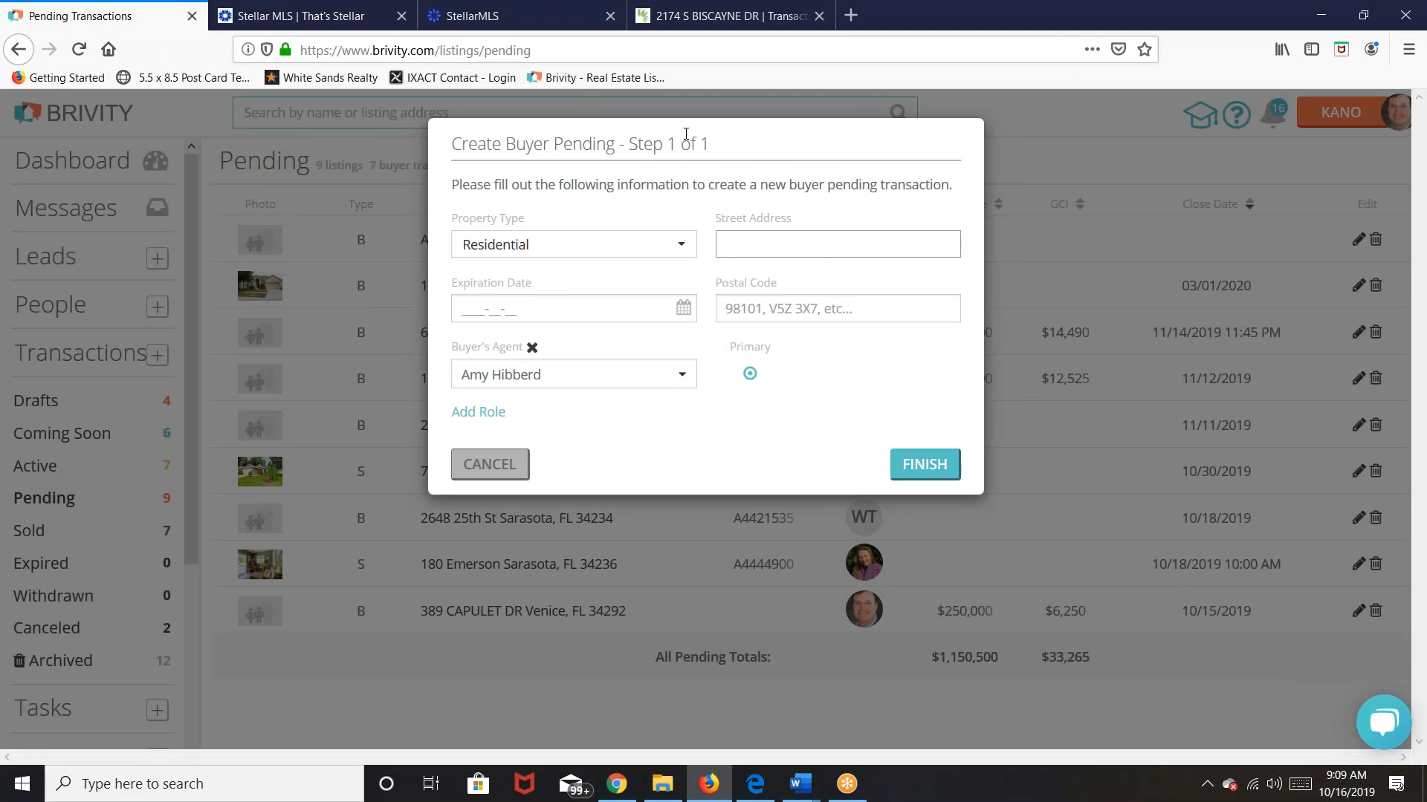
pyautogui.click(732, 15)
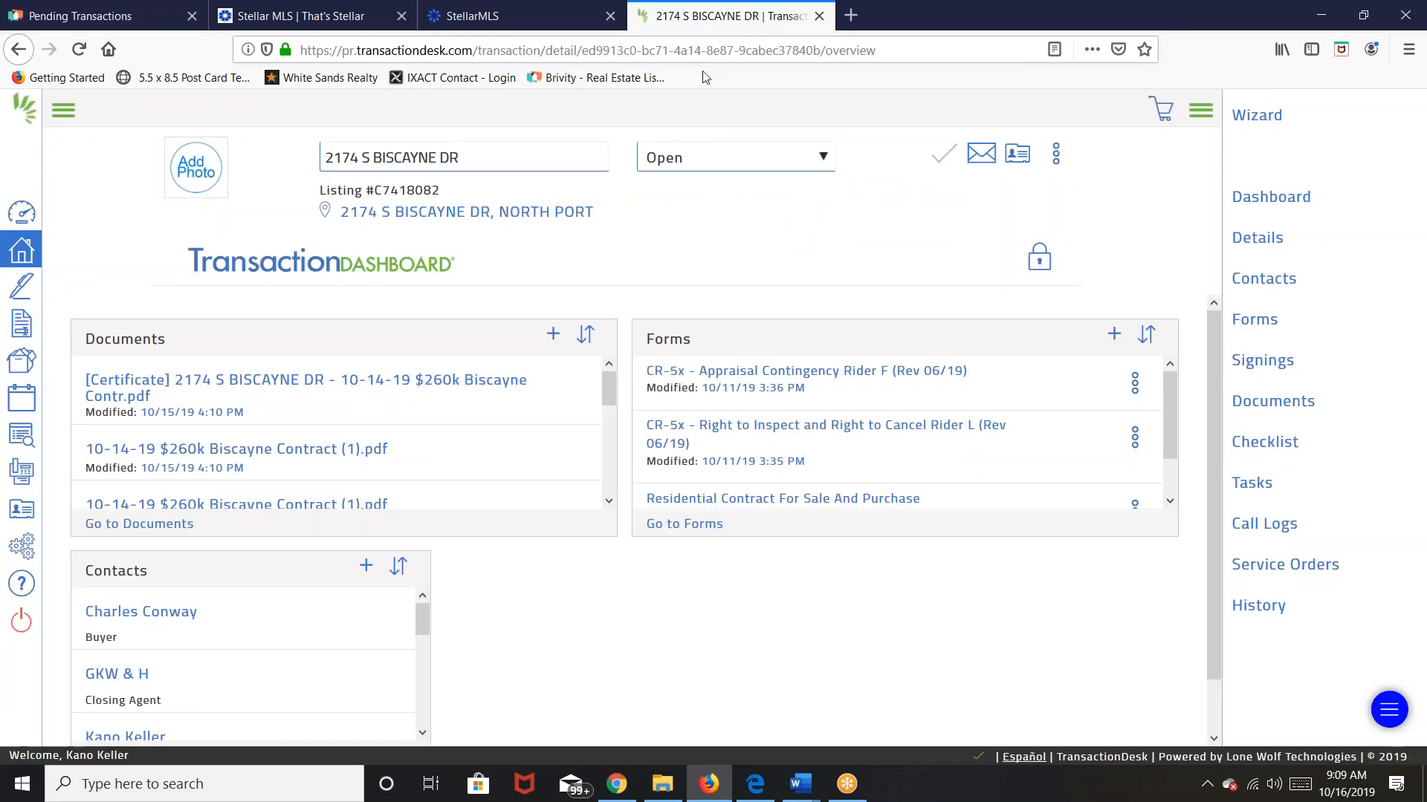
pyautogui.click(128, 15)
pyautogui.click(736, 306)
pyautogui.write('3')
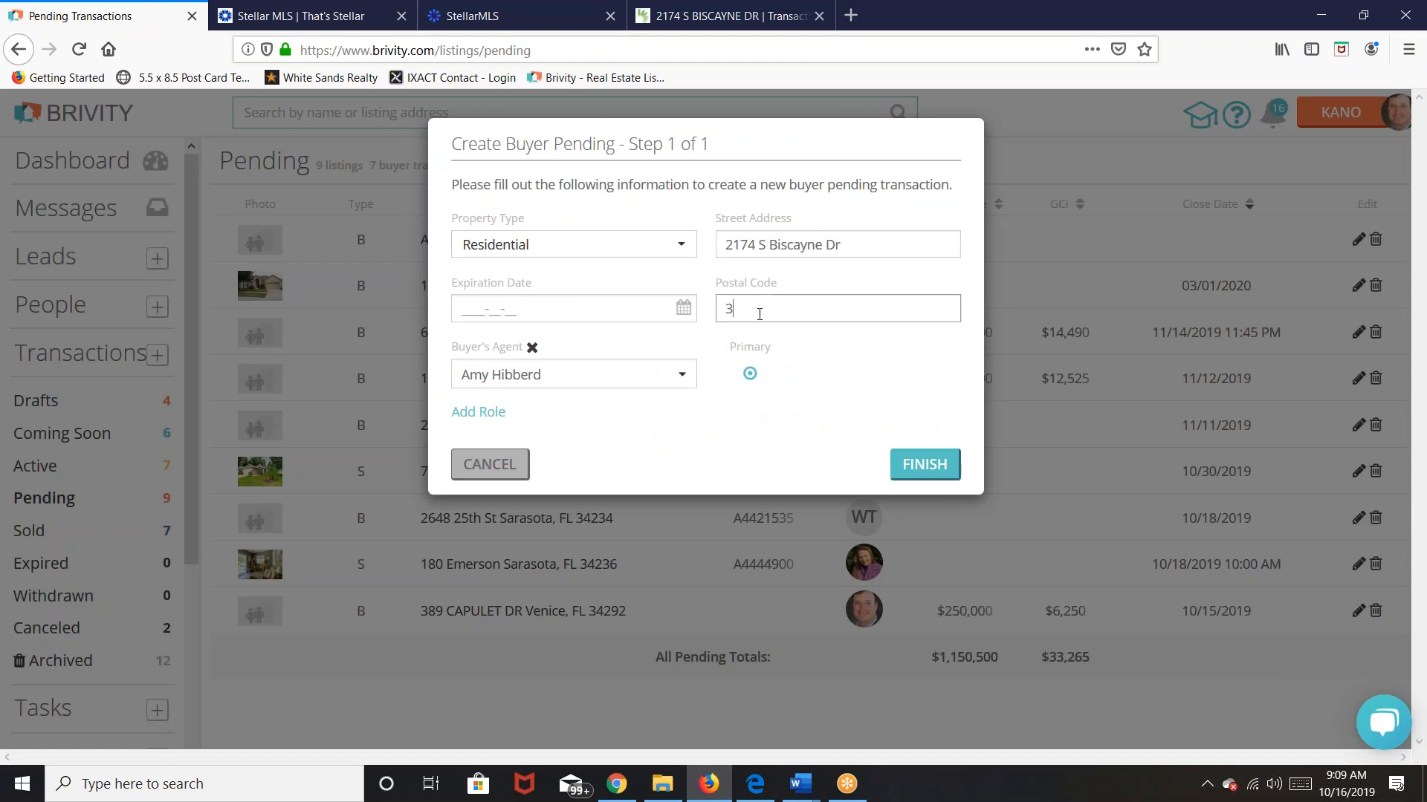
pyautogui.write('4287')
# Step: Assign the buyer's agent and create the buyer pending transaction
pyautogui.click(685, 383)
pyautogui.scroll(-3, 621, 461)
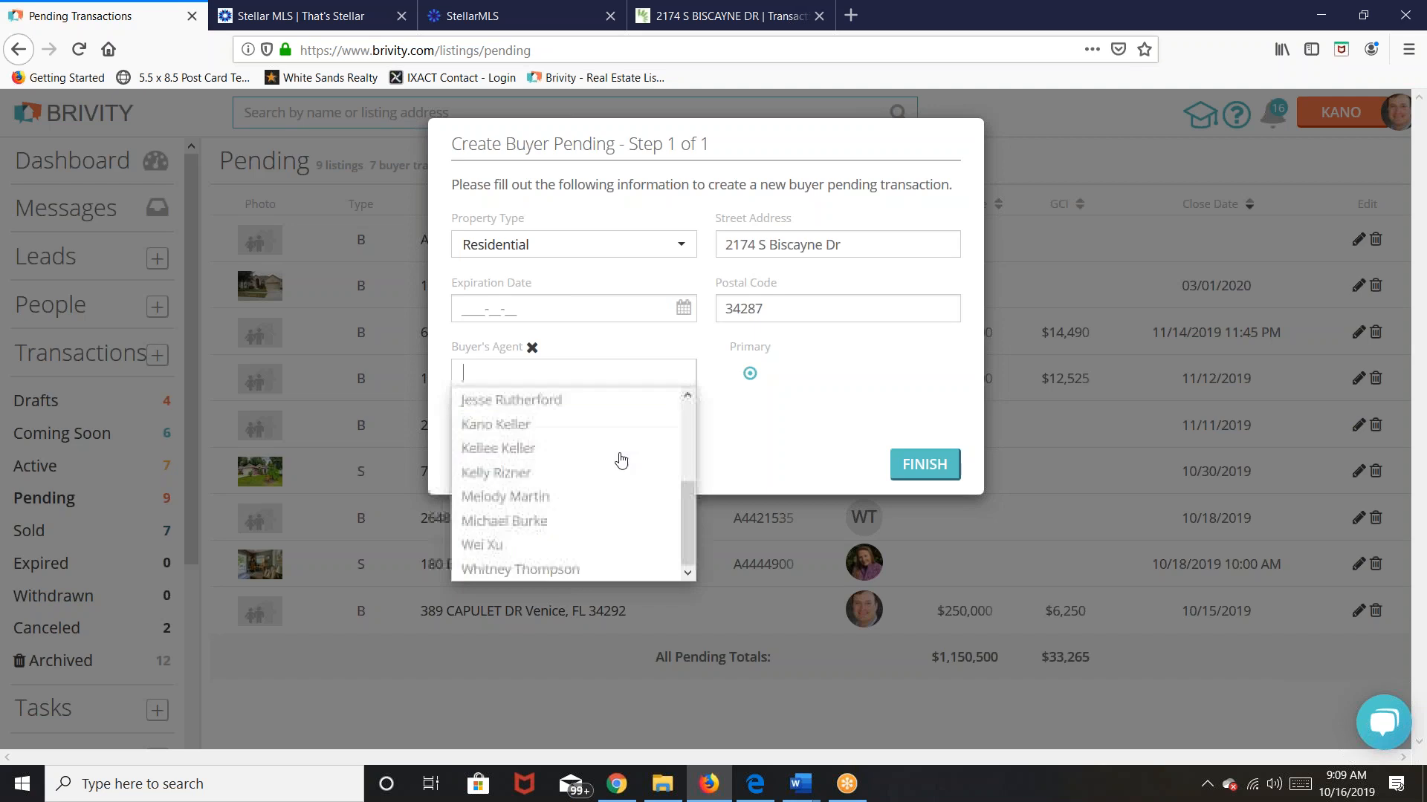
pyautogui.click(520, 423)
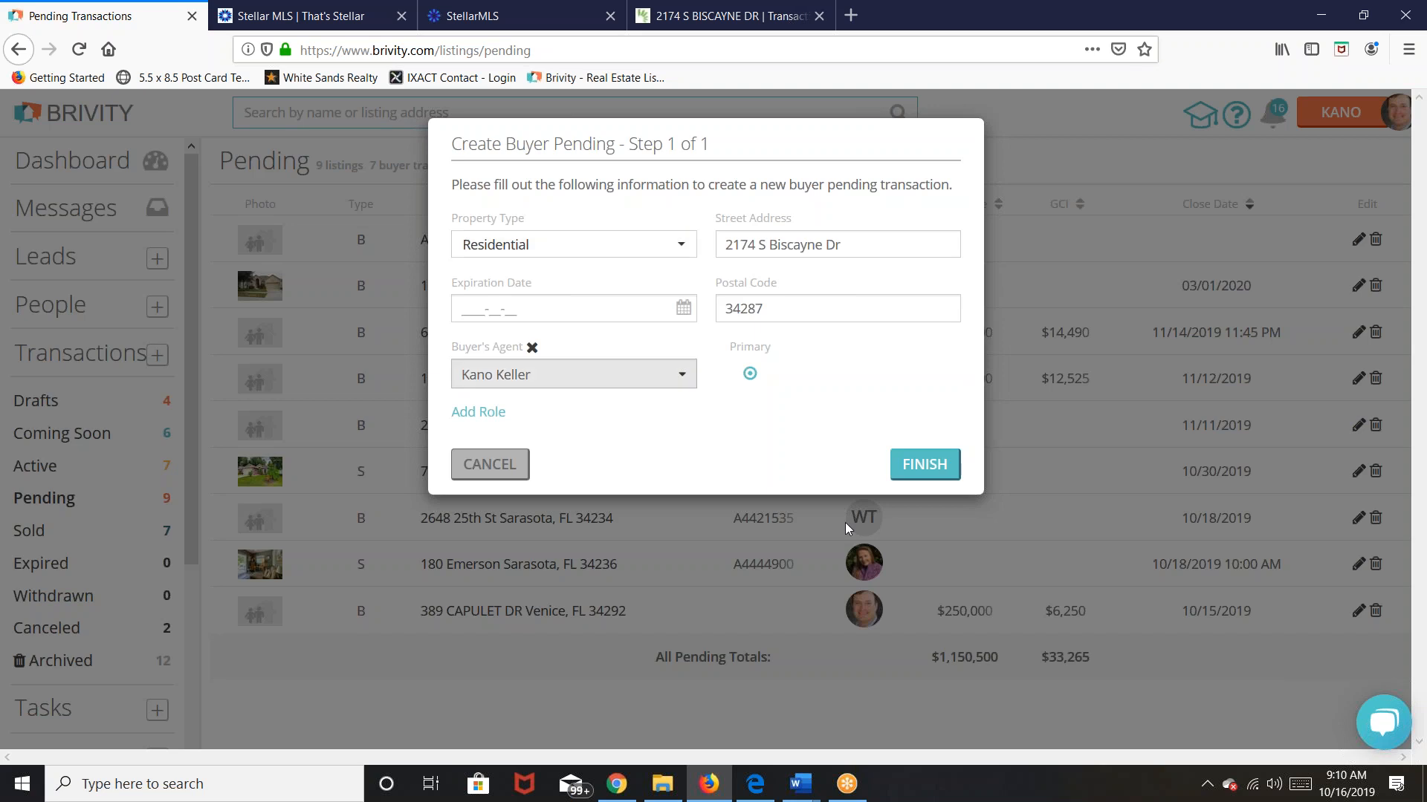
pyautogui.click(908, 464)
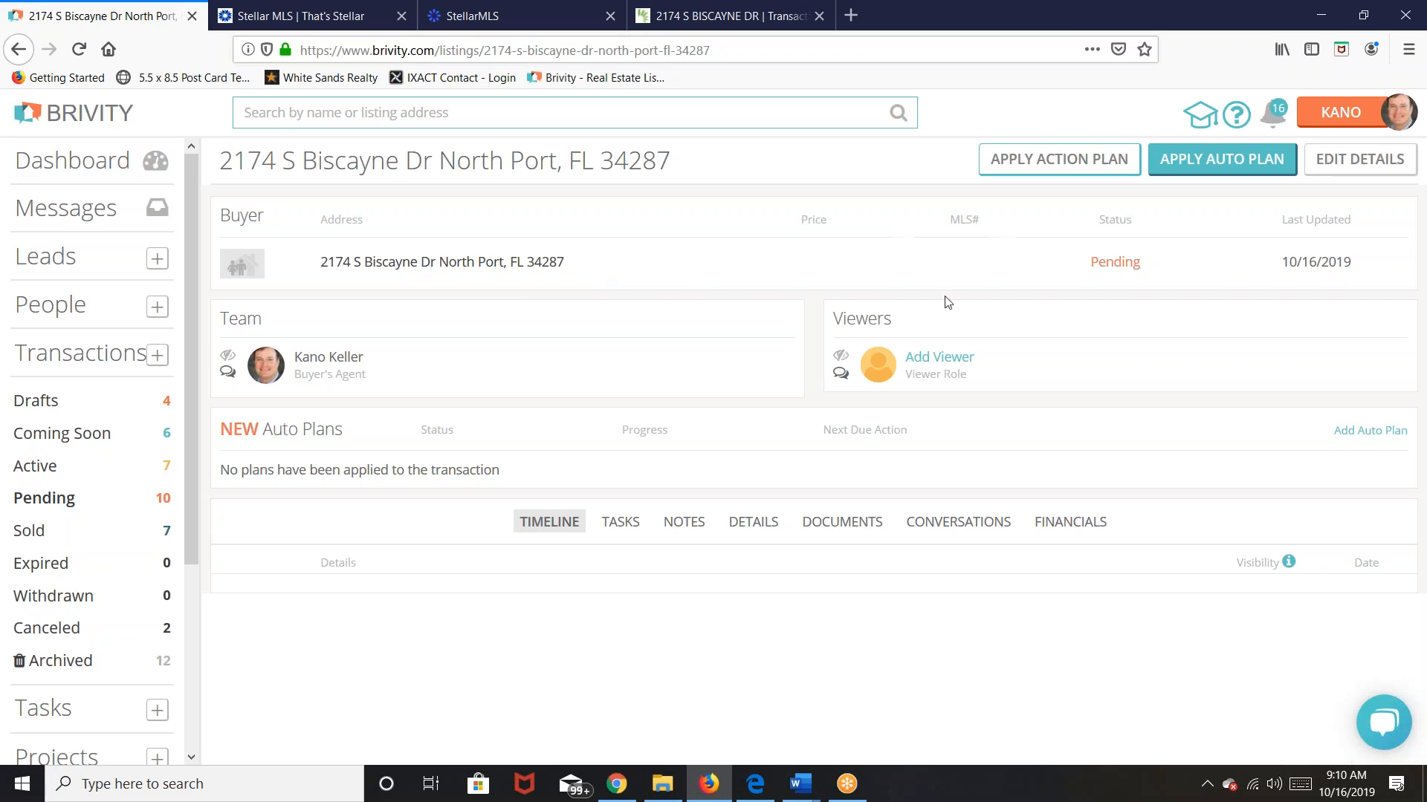
pyautogui.click(1356, 159)
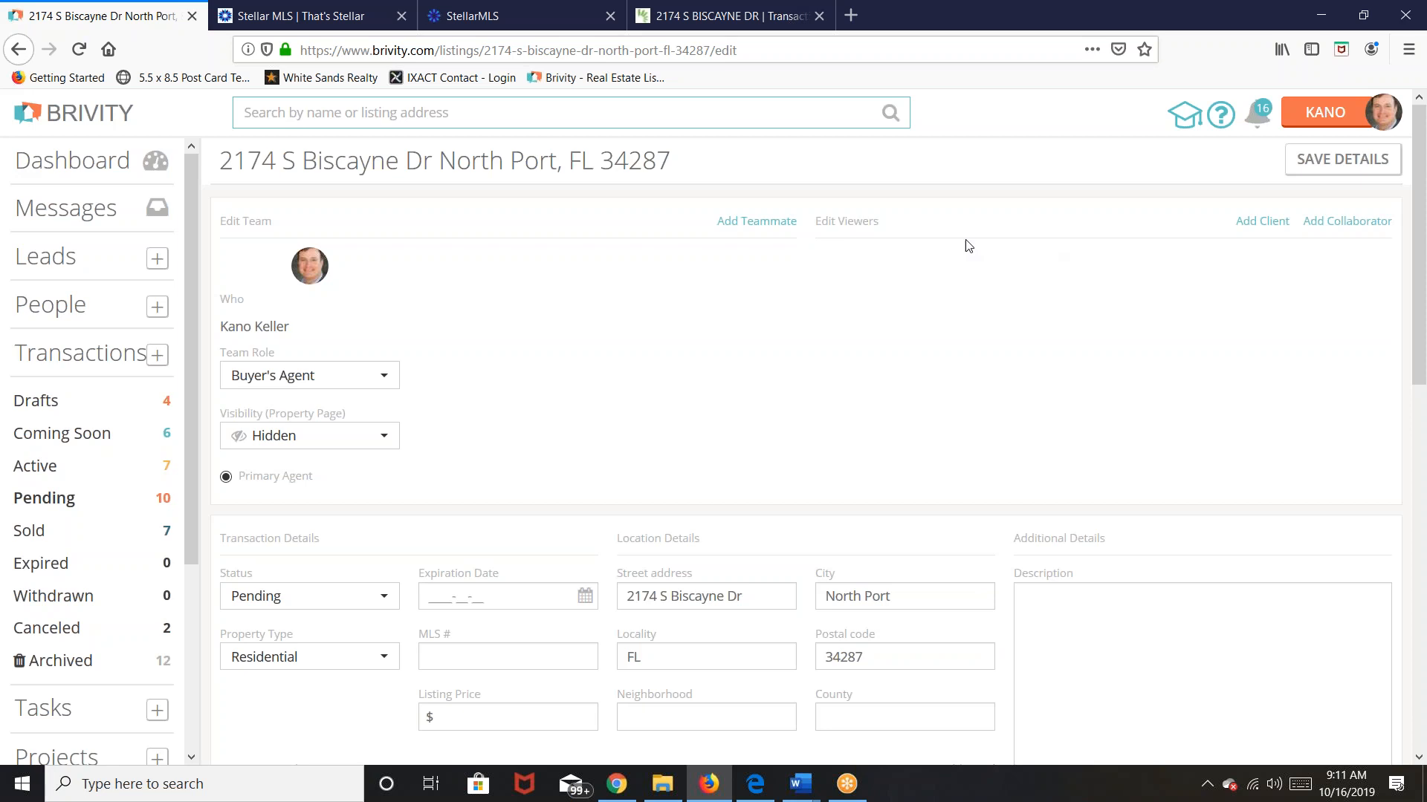
# Step: Add a teammate with the Broker role to the Biscayne Dr transaction team
pyautogui.click(738, 223)
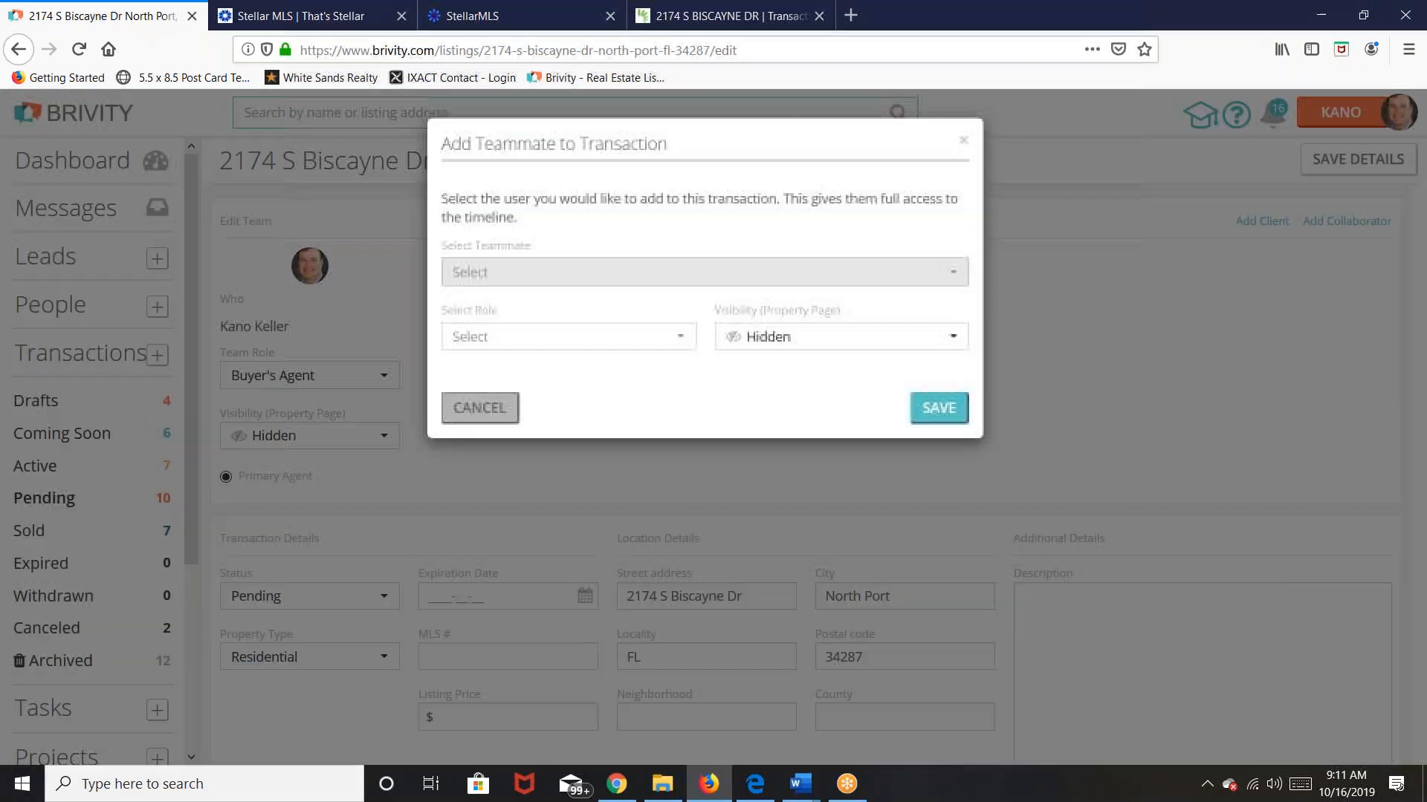
pyautogui.click(958, 282)
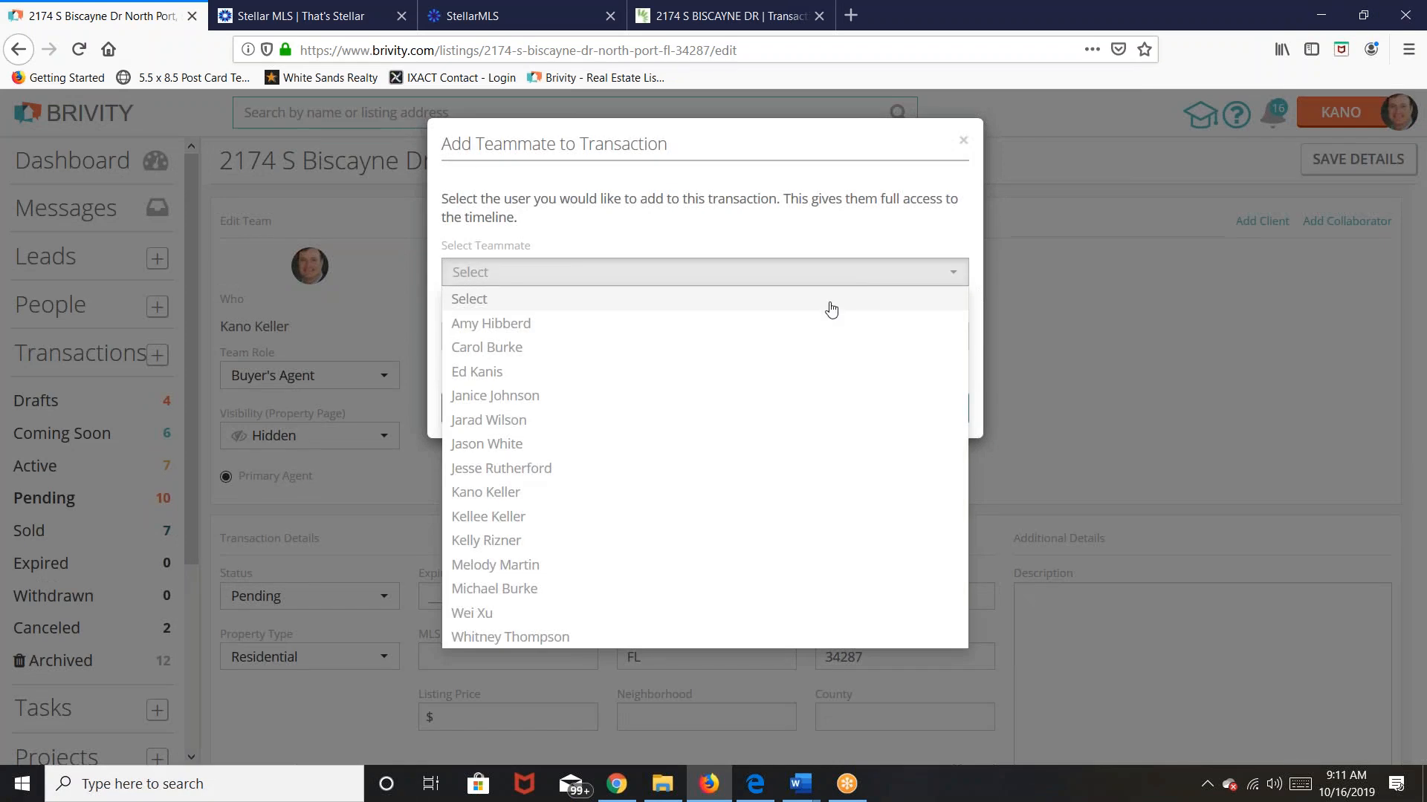
pyautogui.click(507, 589)
pyautogui.click(677, 342)
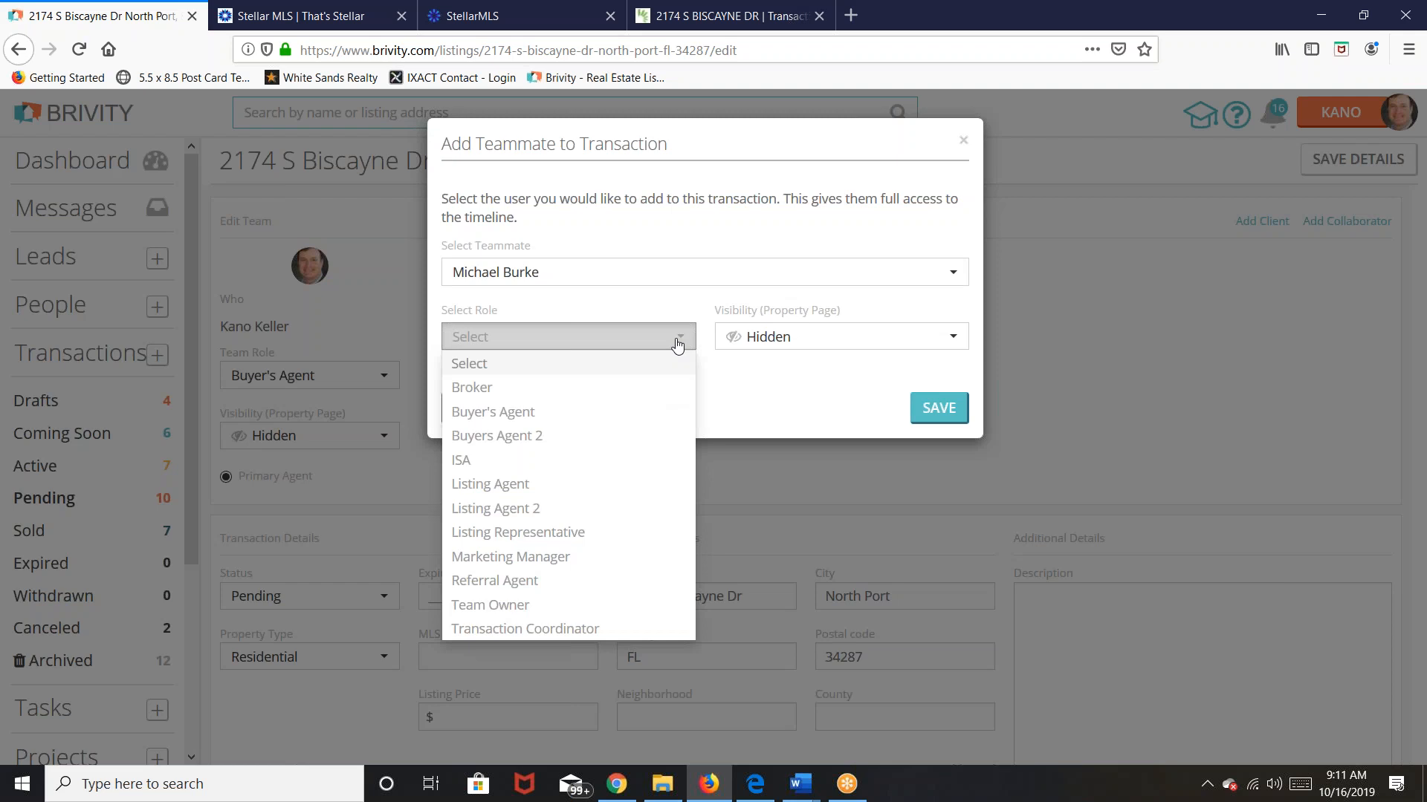
pyautogui.click(497, 393)
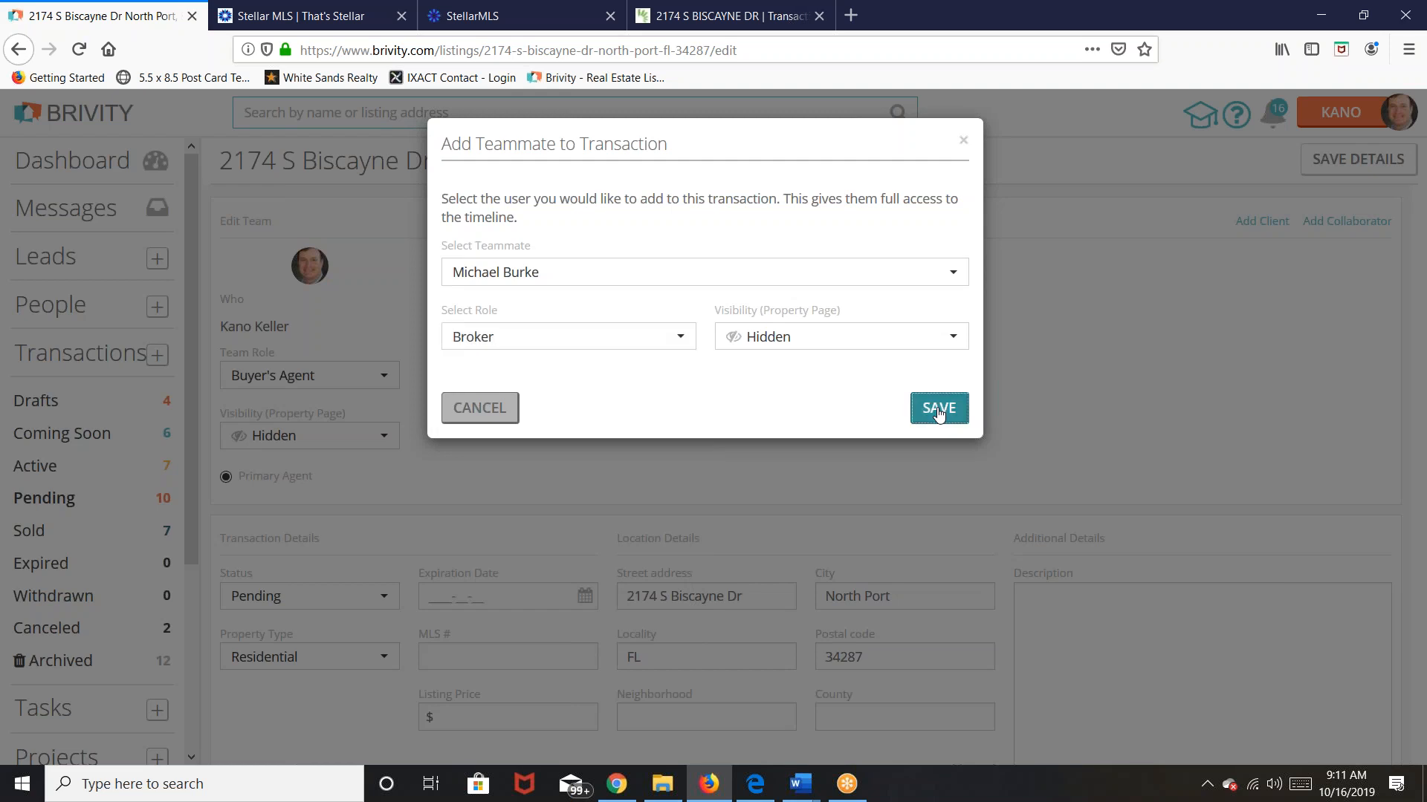
pyautogui.click(939, 409)
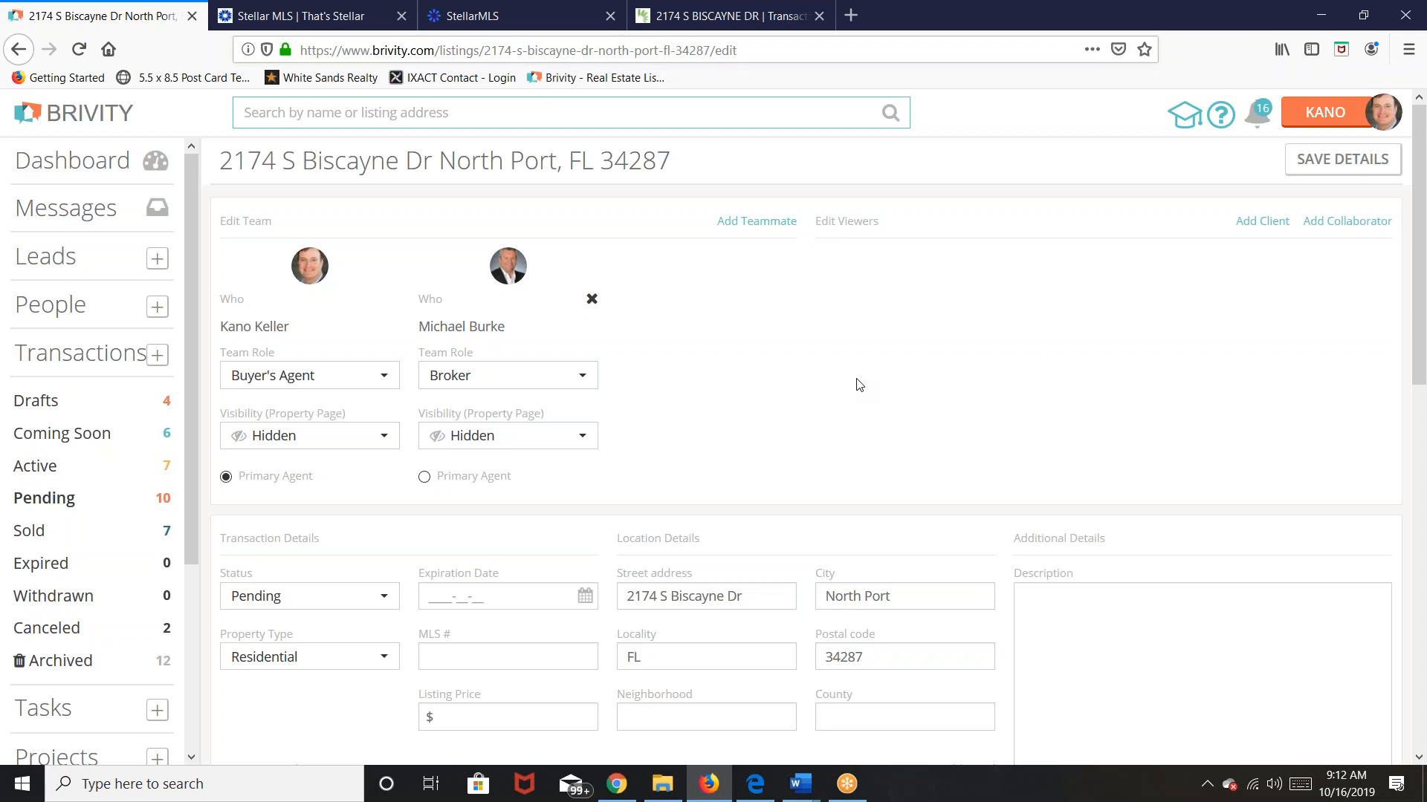
pyautogui.click(734, 223)
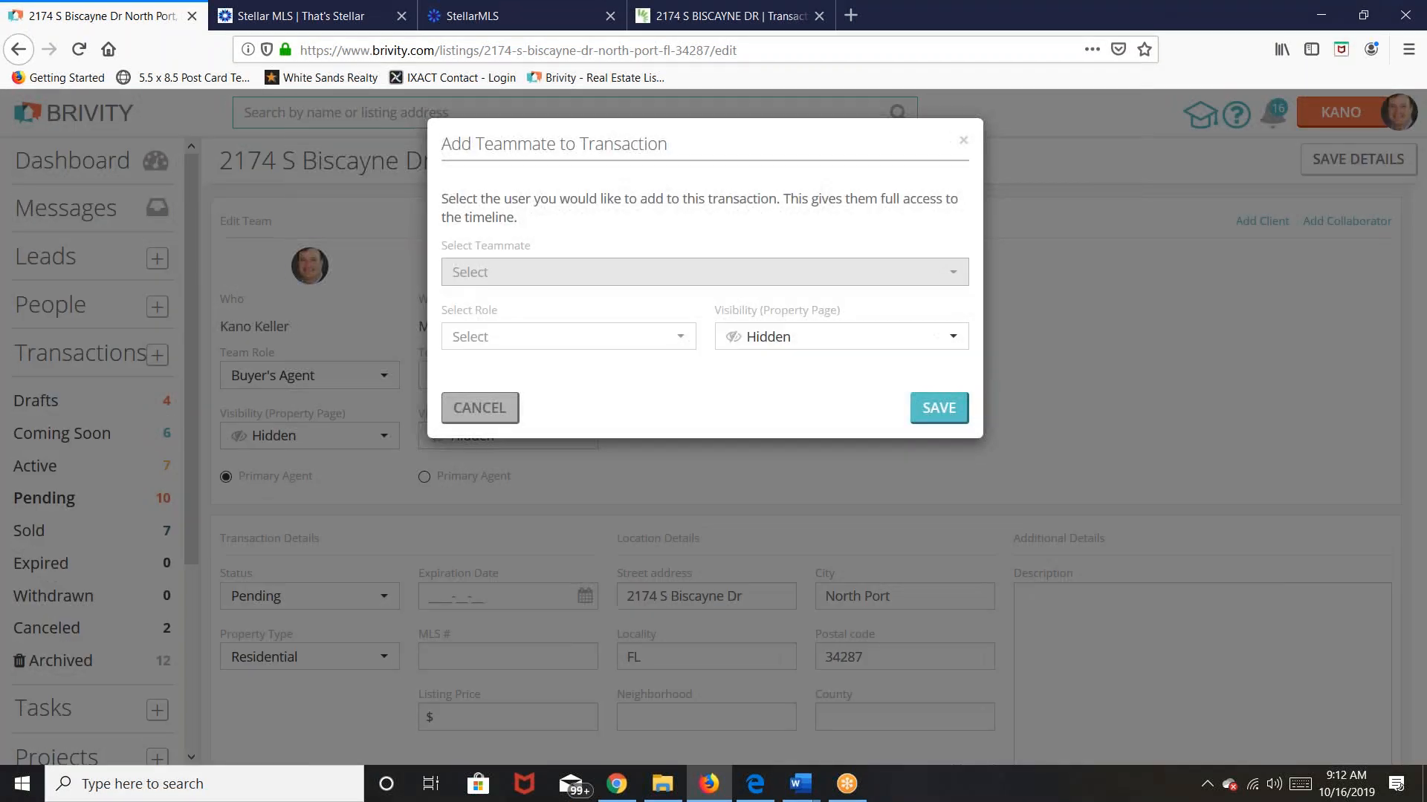
# Step: Add another teammate with the Buyers Agent 2 role and save
pyautogui.click(660, 275)
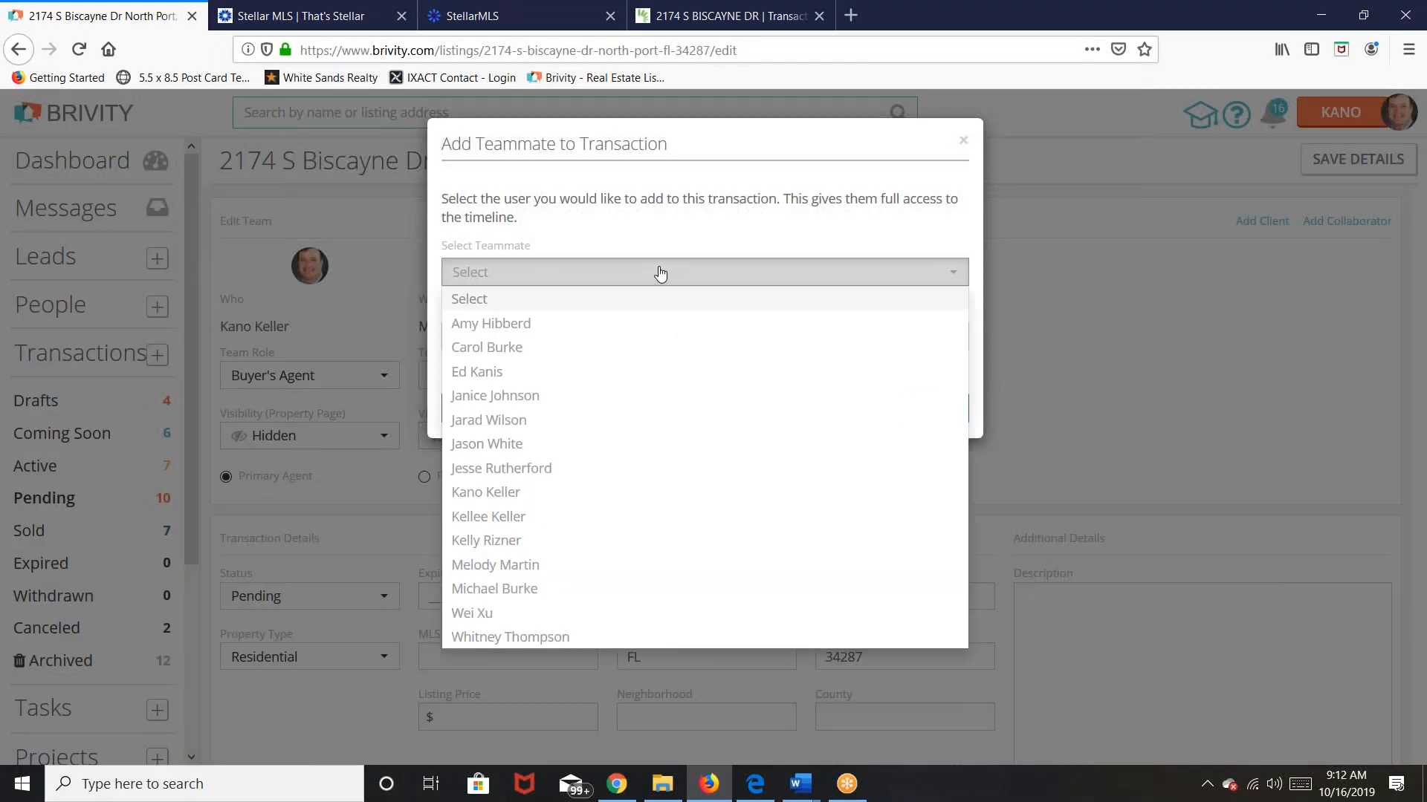
pyautogui.click(549, 324)
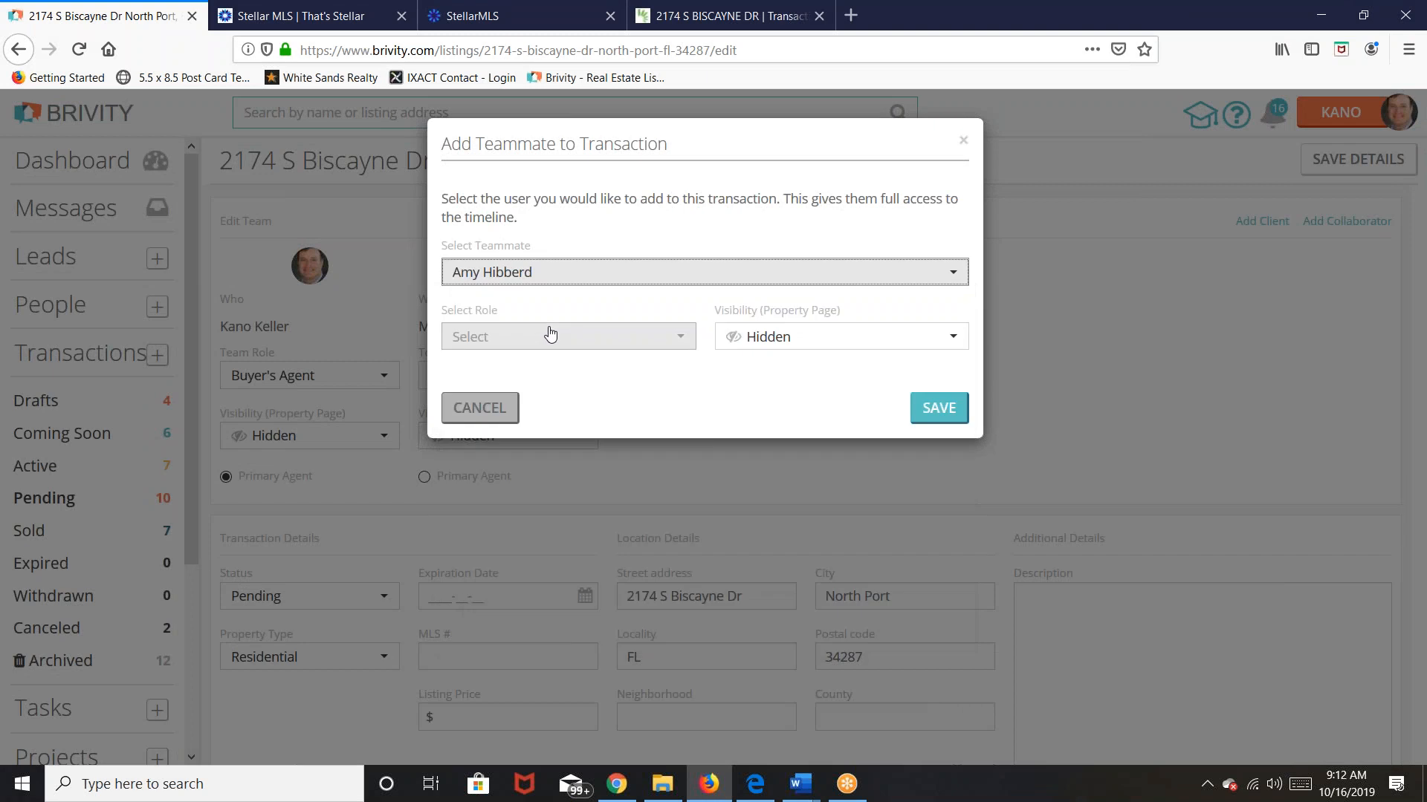
pyautogui.click(685, 346)
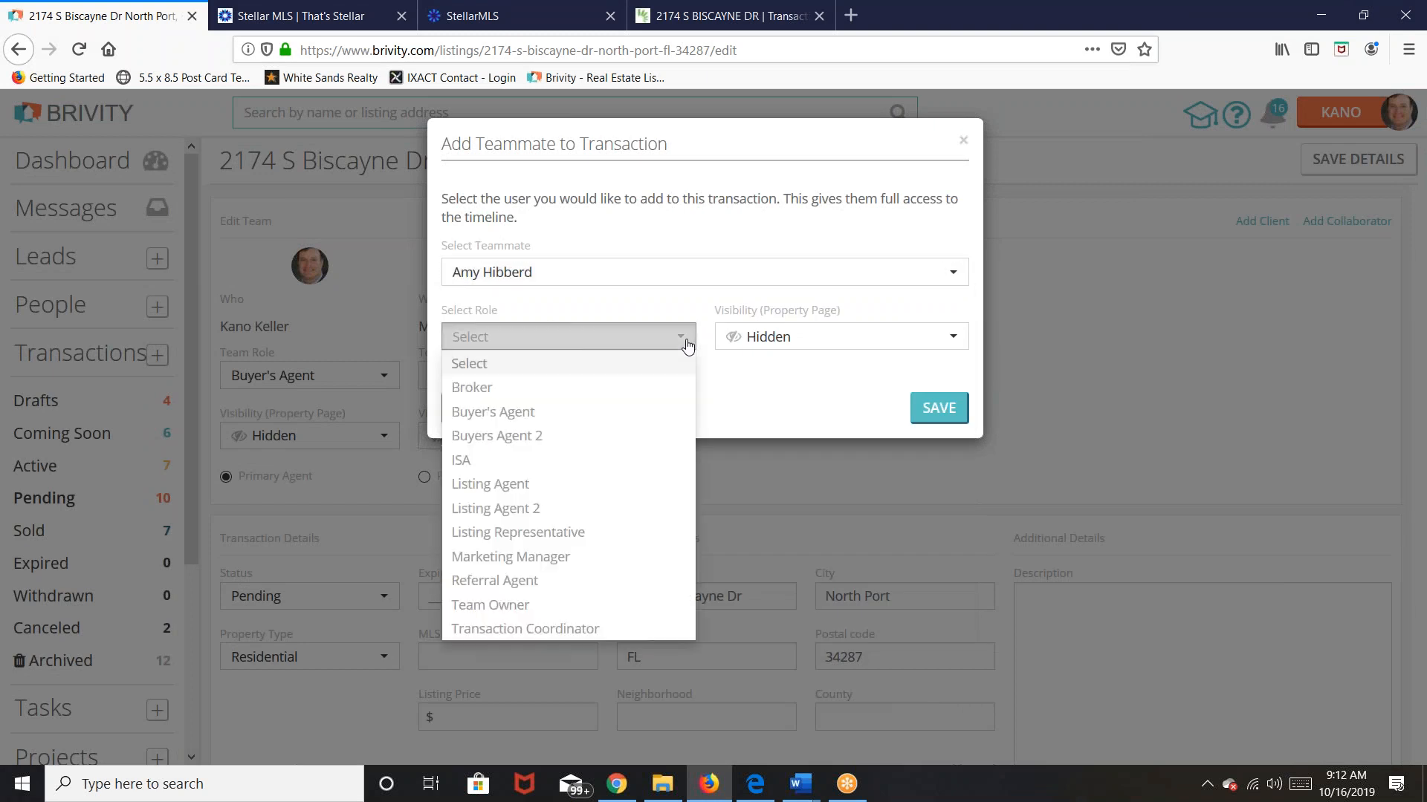
pyautogui.click(535, 436)
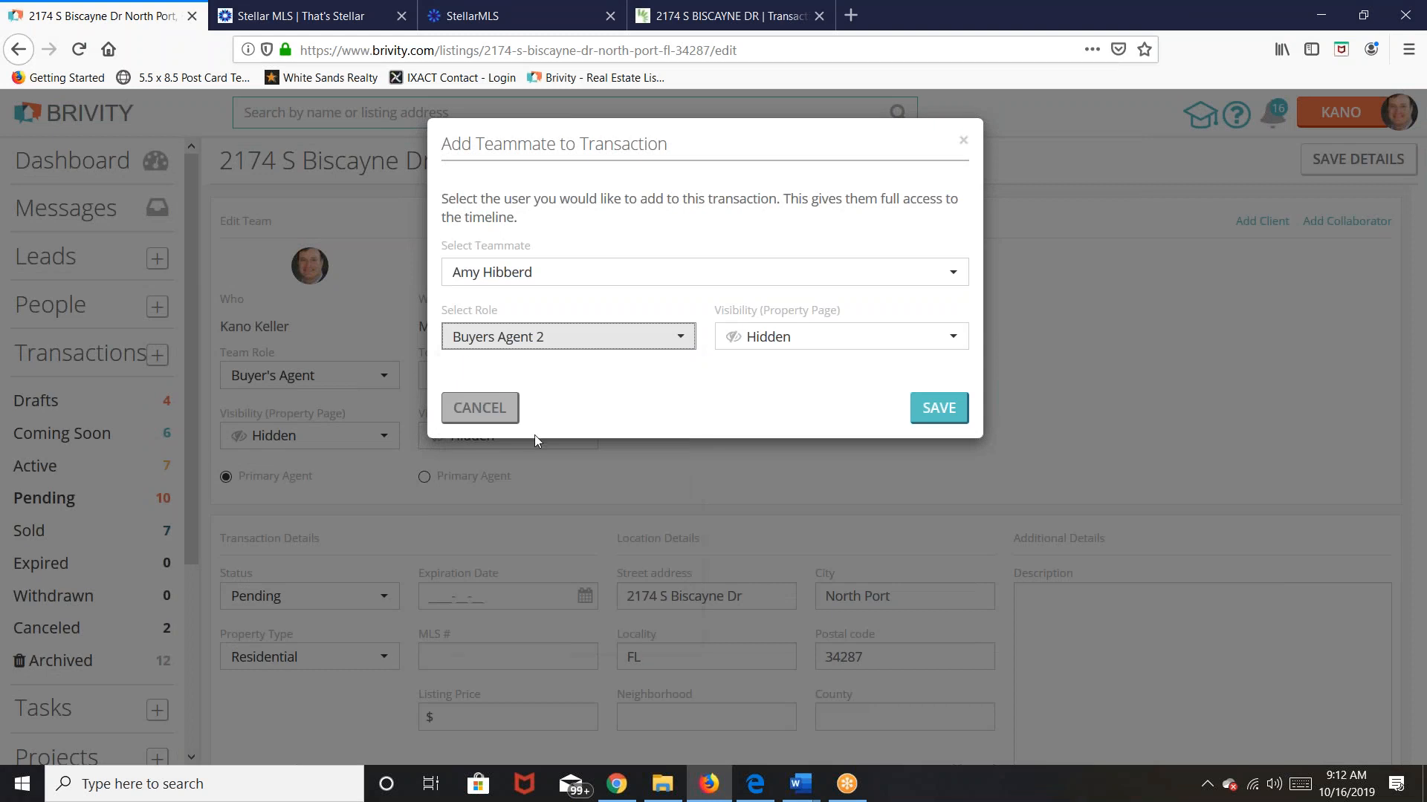
pyautogui.click(925, 411)
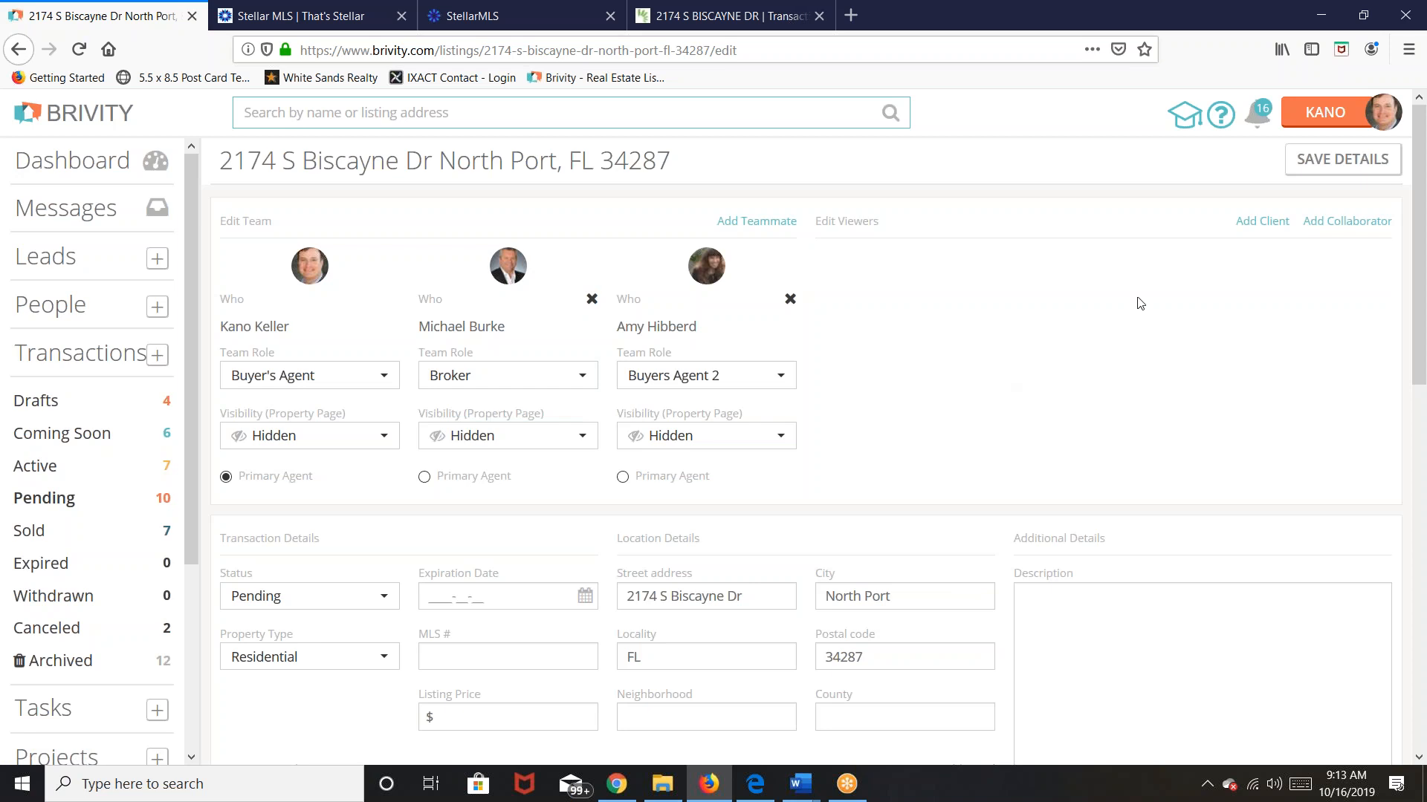
# Step: Search for and select the buyer contact as a new viewer, replacing a wrongly picked contact
pyautogui.click(1256, 223)
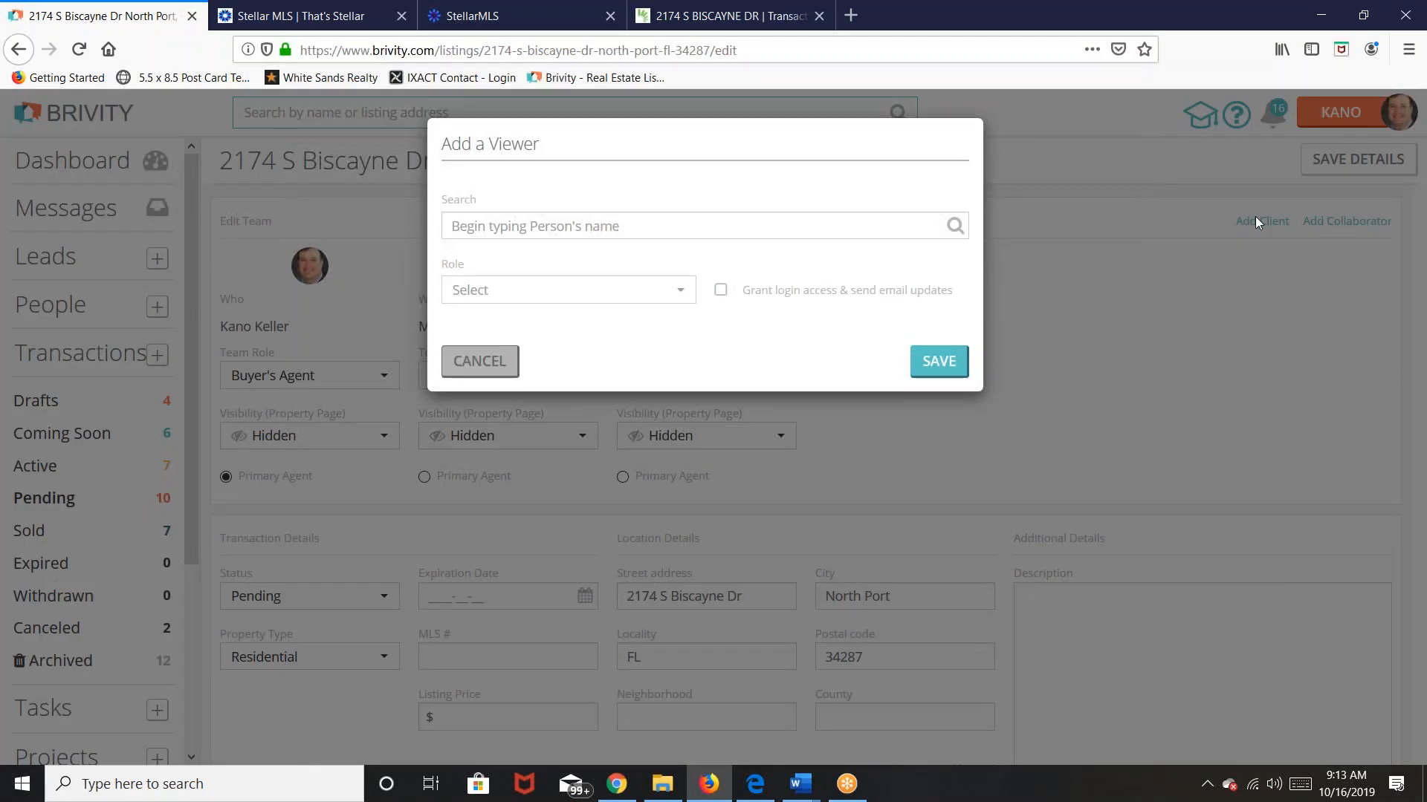
pyautogui.click(583, 223)
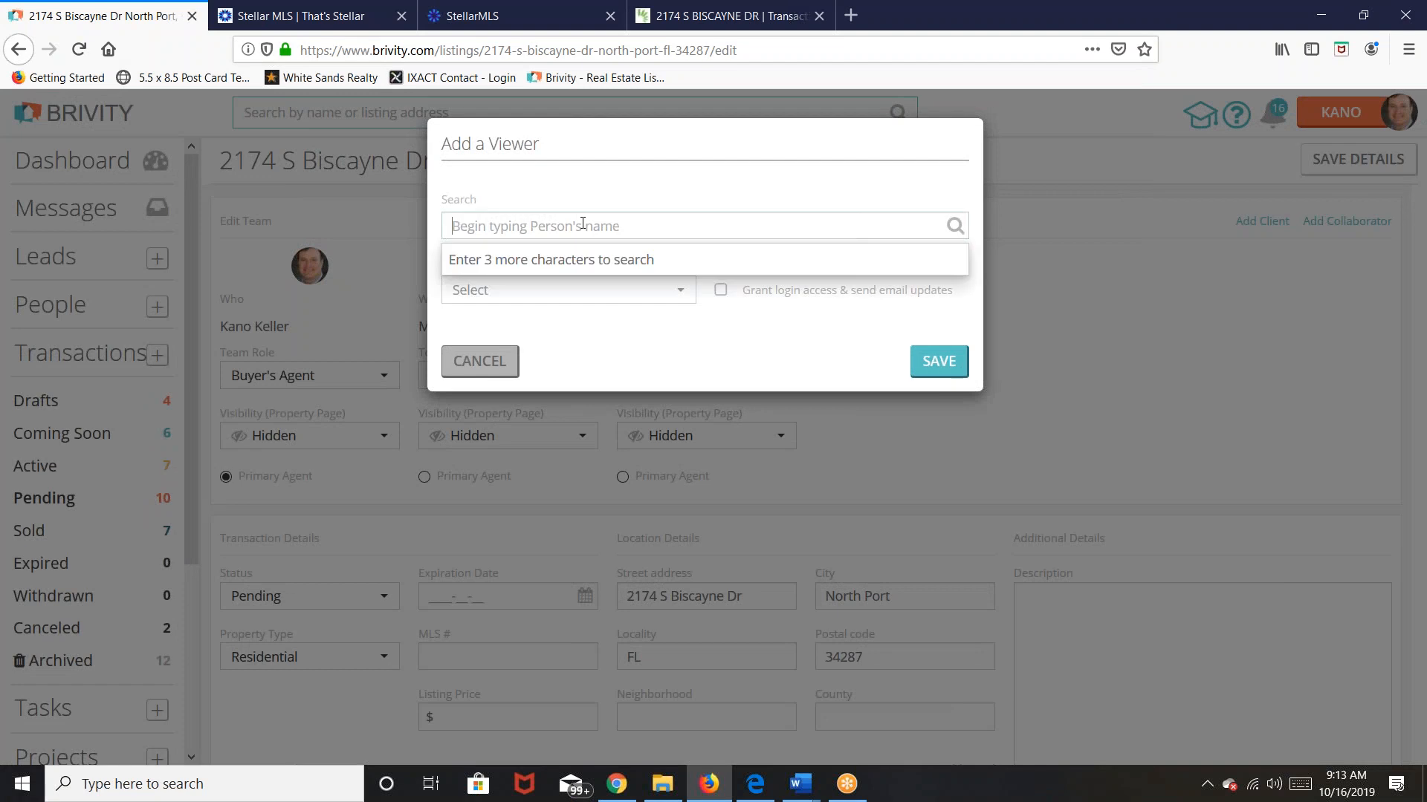
pyautogui.write('lucky')
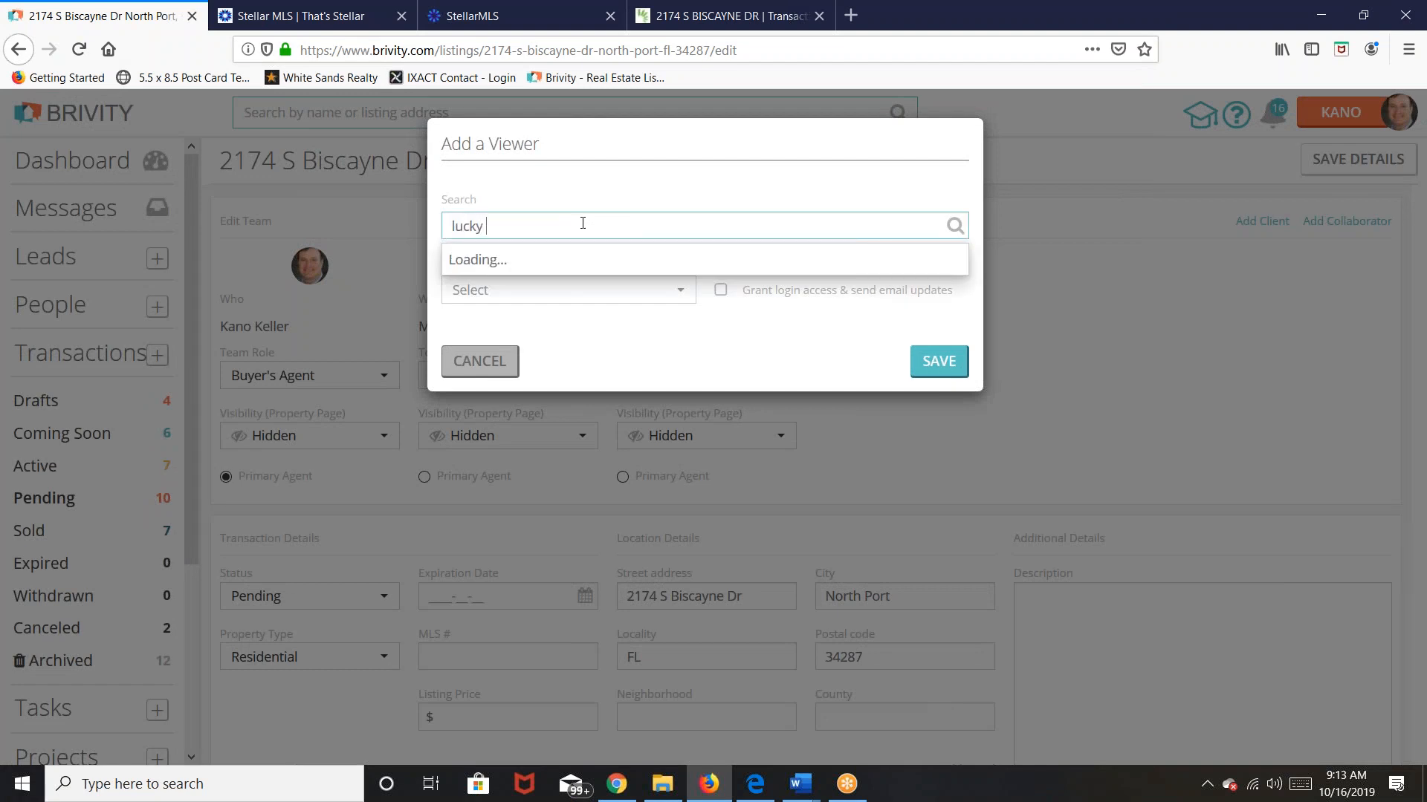
pyautogui.write(' gu')
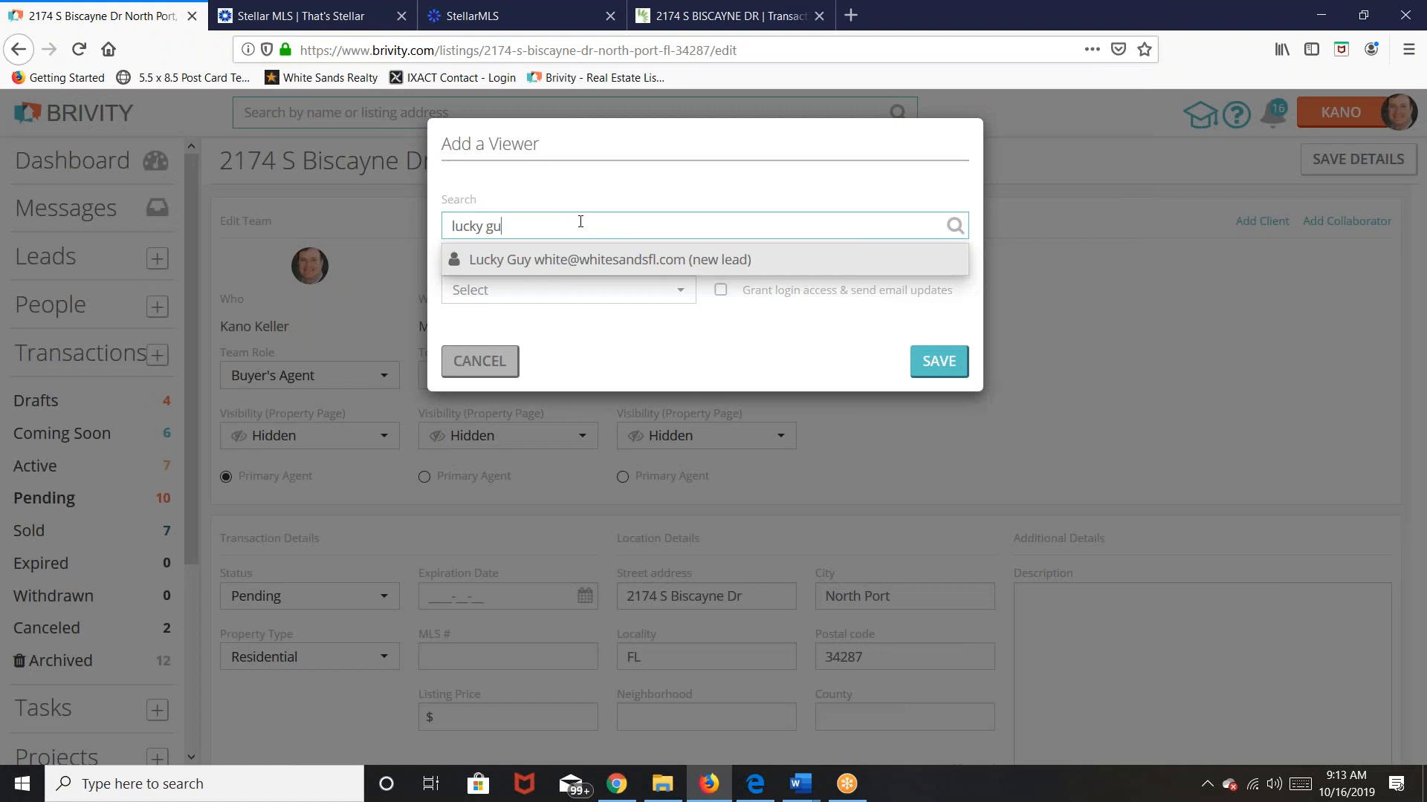
pyautogui.click(570, 261)
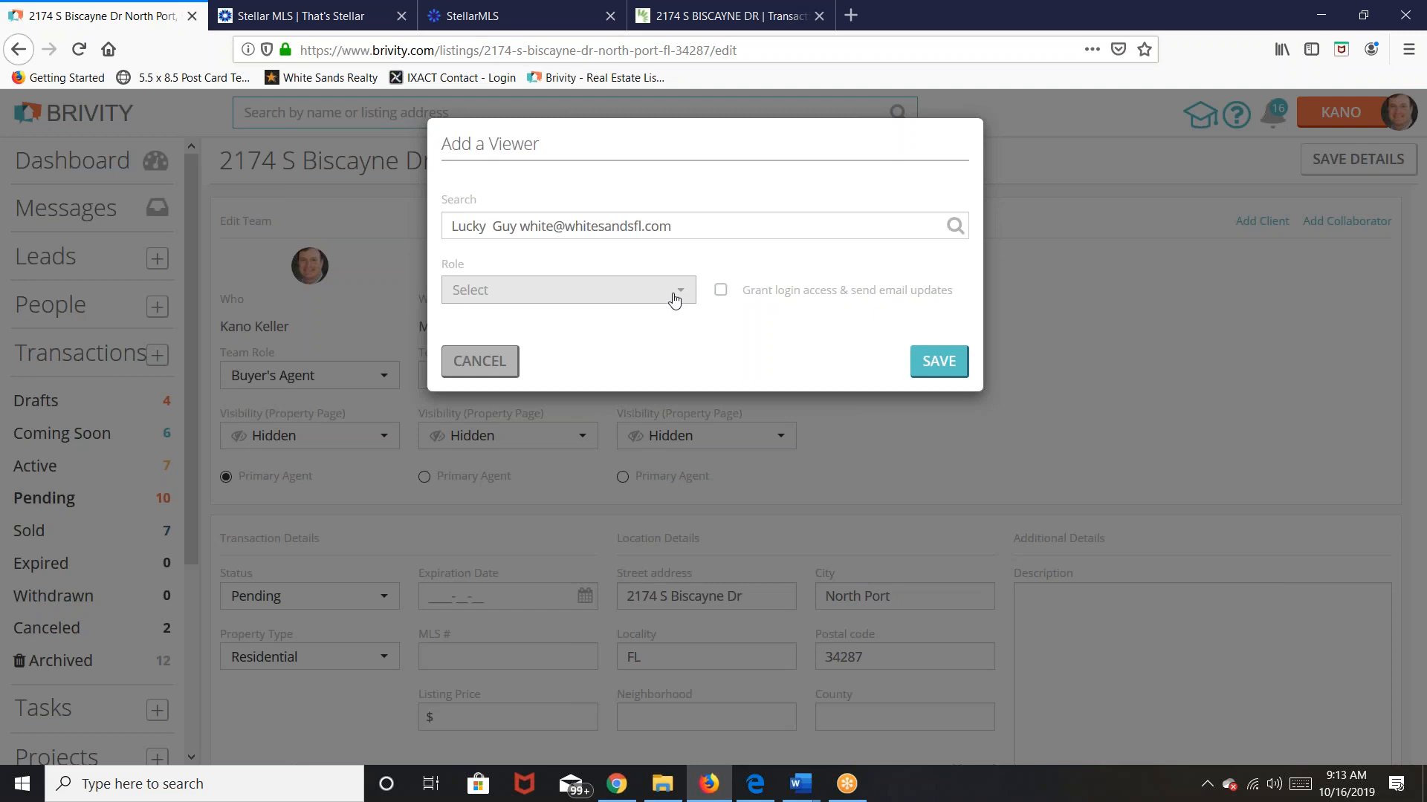
pyautogui.click(678, 230)
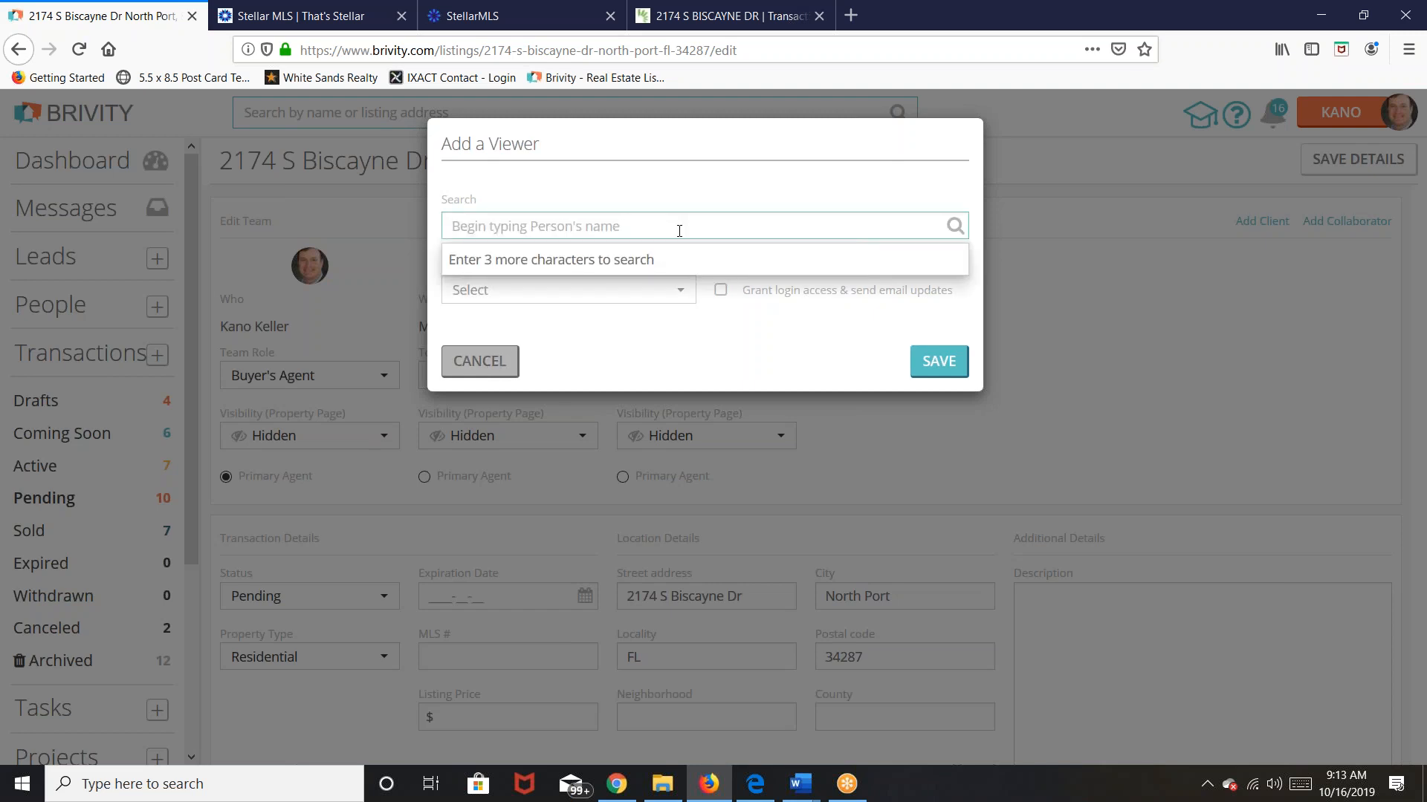
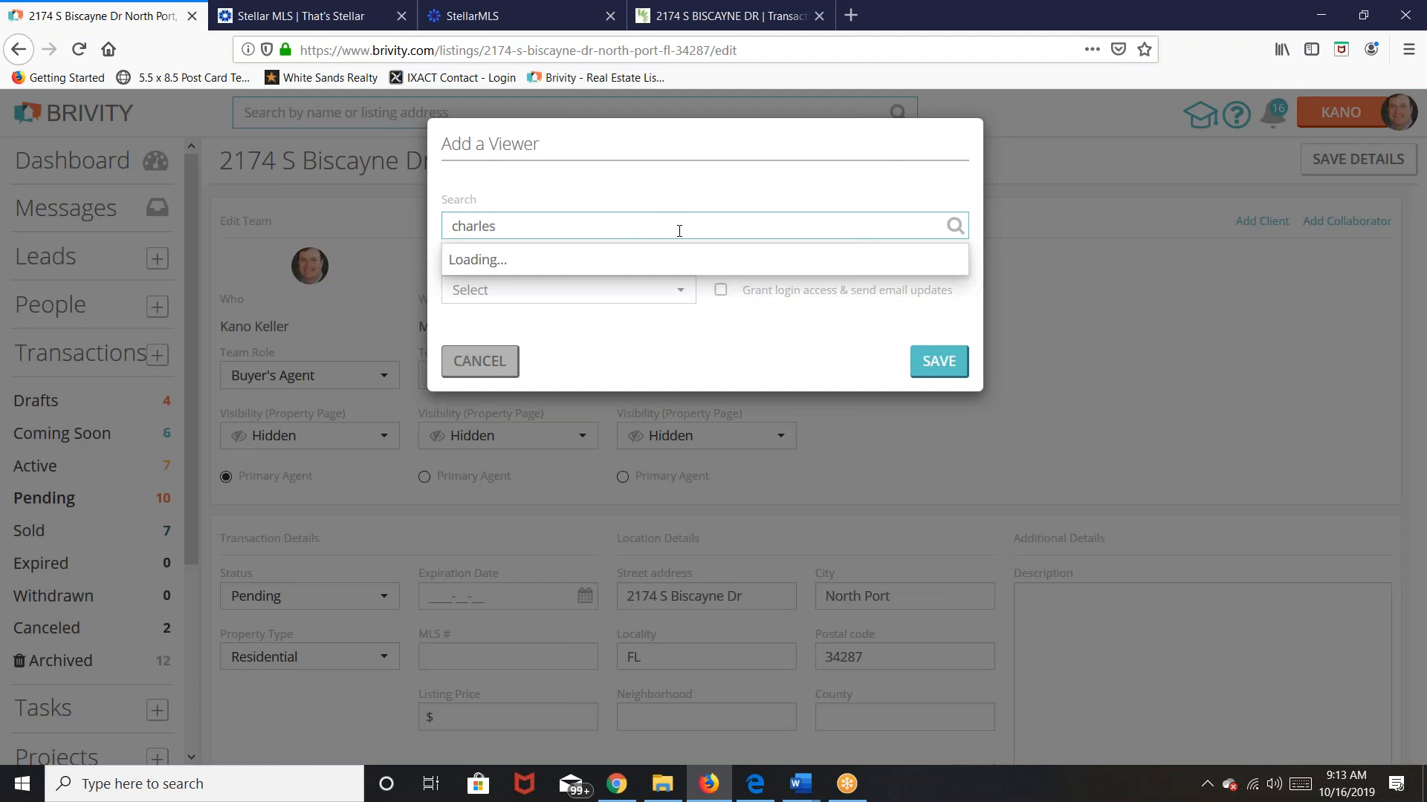
pyautogui.click(685, 271)
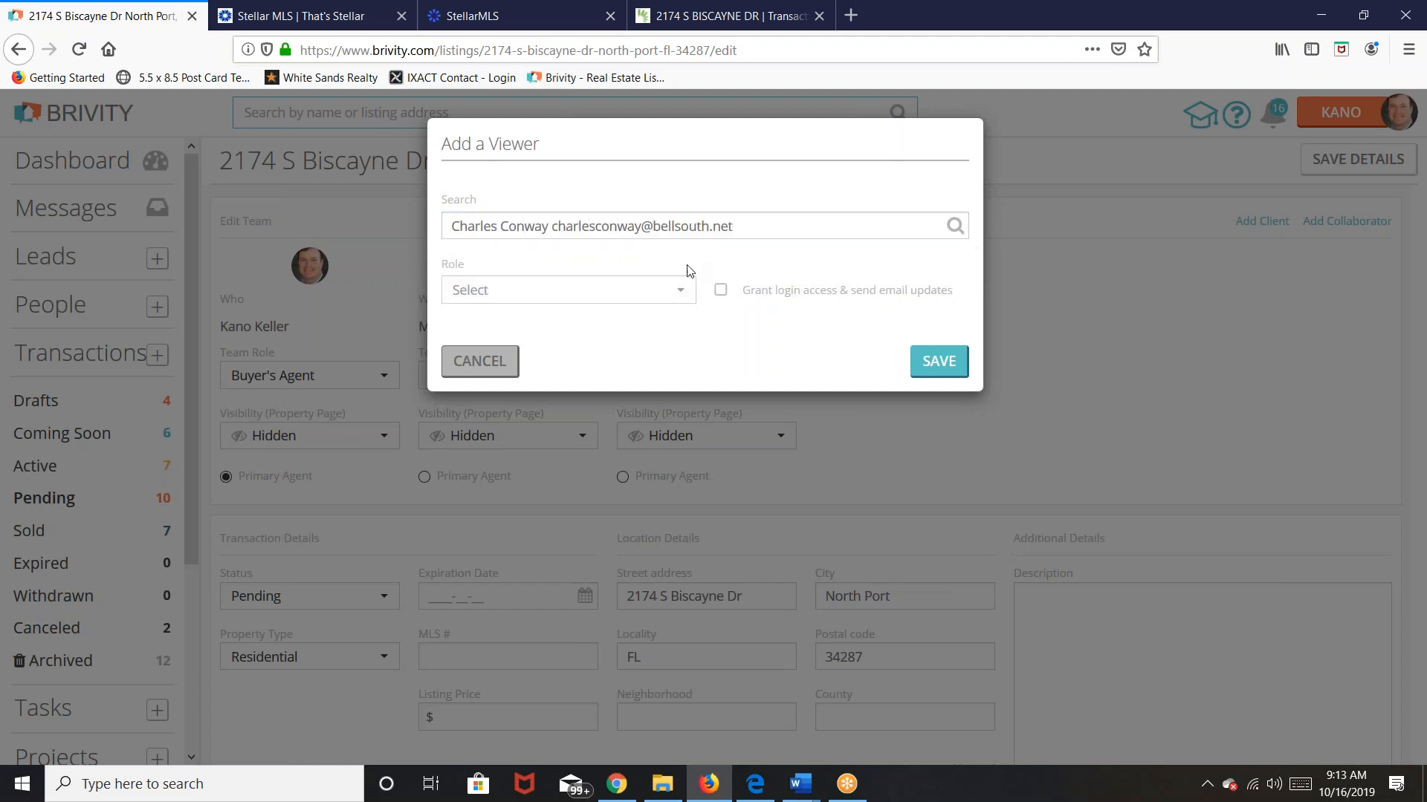
# Step: Give the buyer the Buyer role with login access and email updates, and save
pyautogui.click(682, 290)
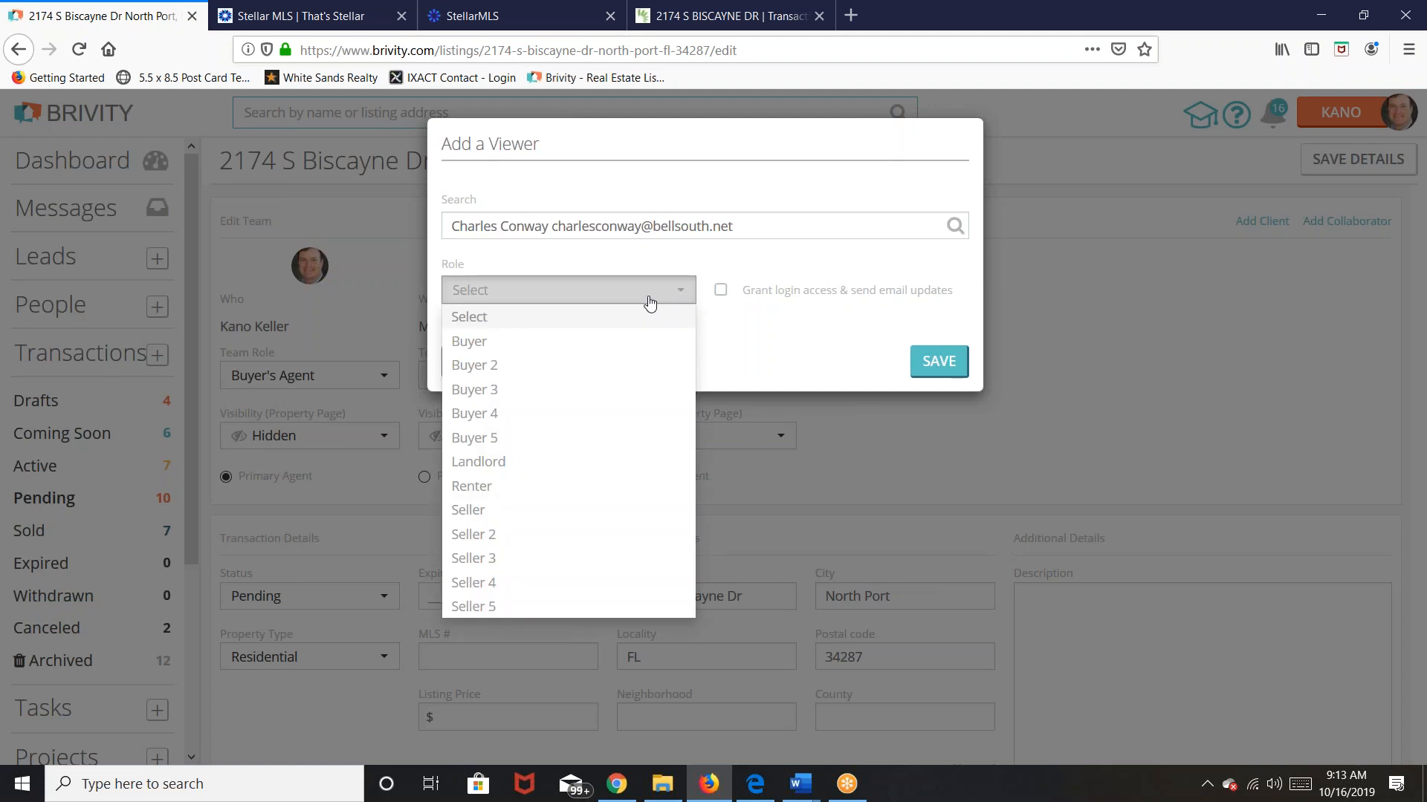
pyautogui.click(476, 343)
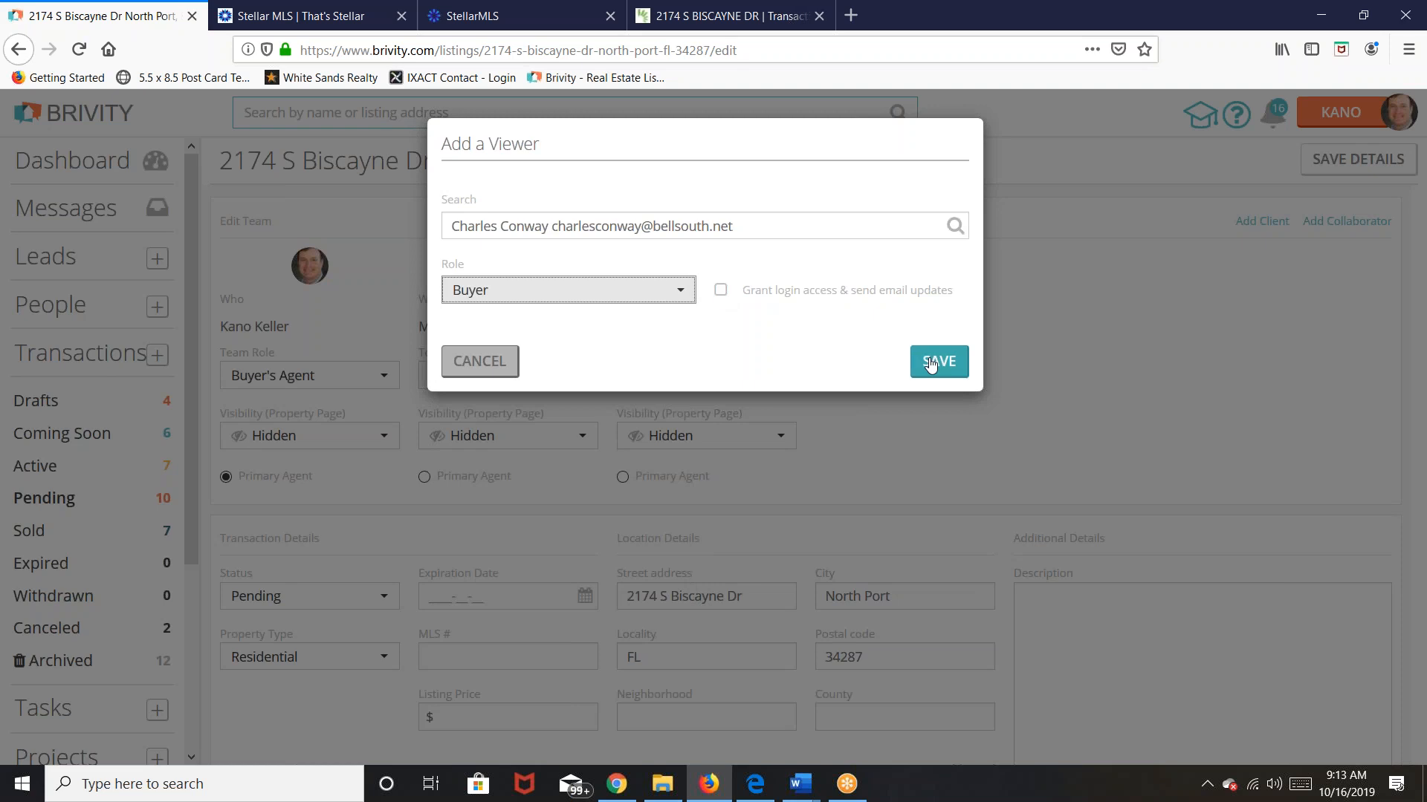
pyautogui.click(697, 309)
pyautogui.click(719, 291)
pyautogui.click(954, 369)
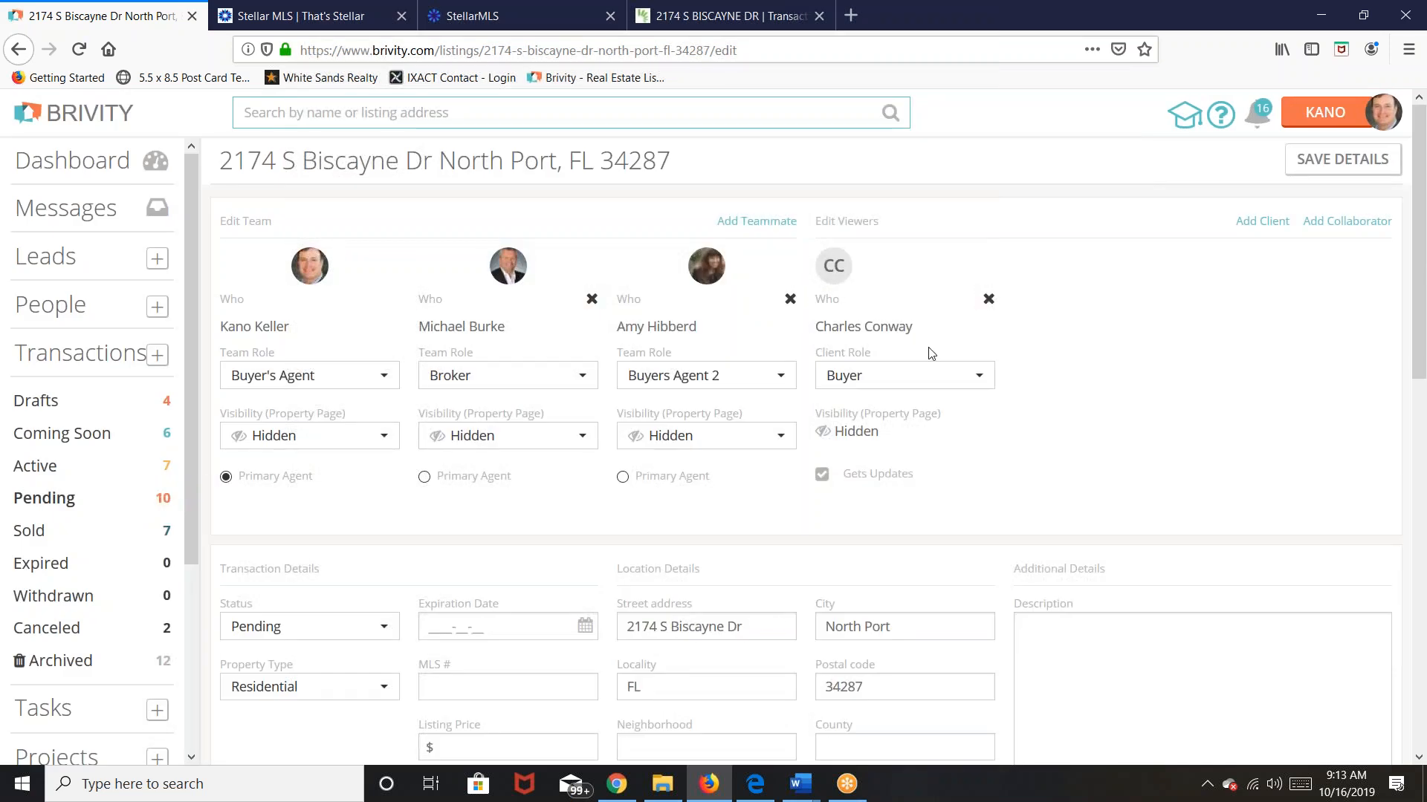
pyautogui.click(1261, 221)
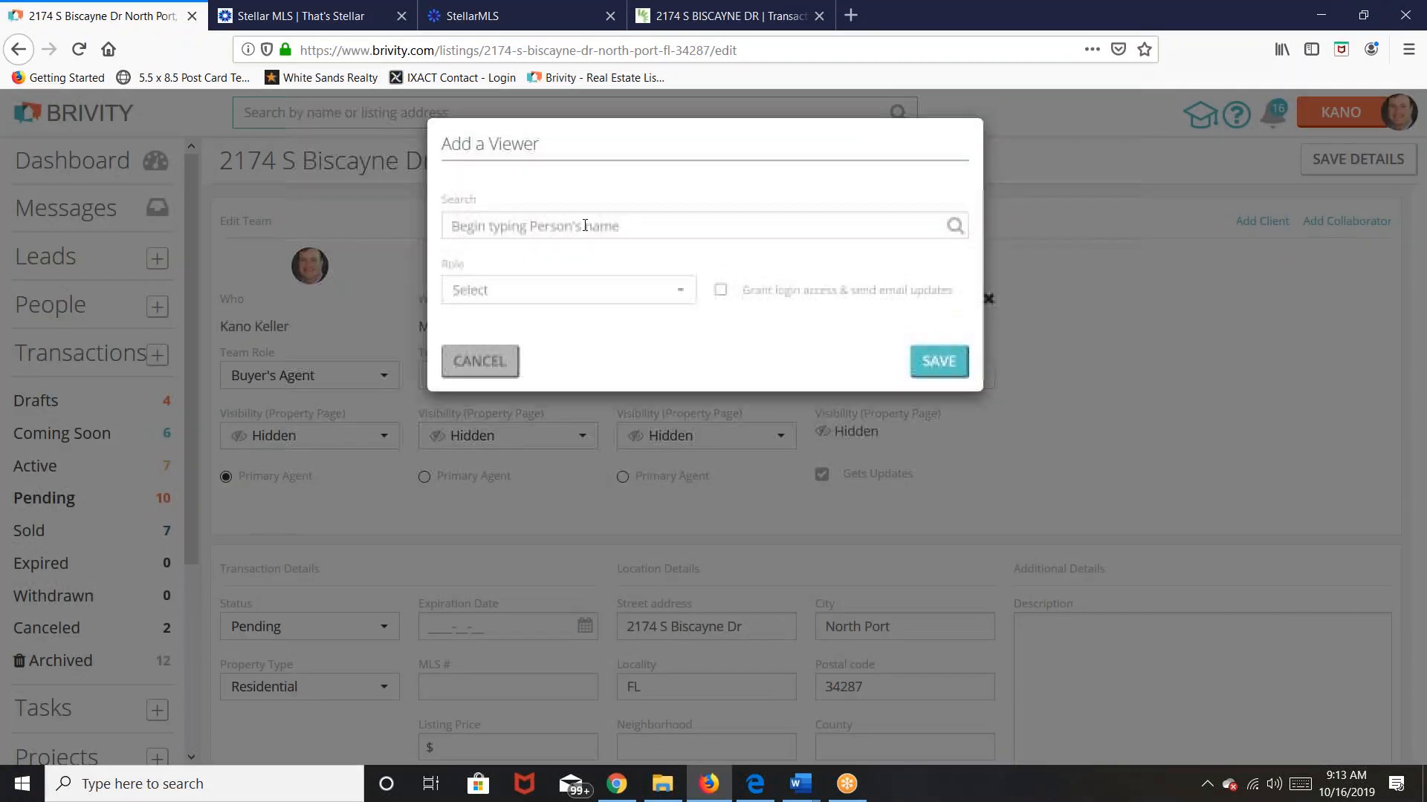
# Step: Search for and select the second buyer contact, fixing a typo in the search
pyautogui.click(525, 225)
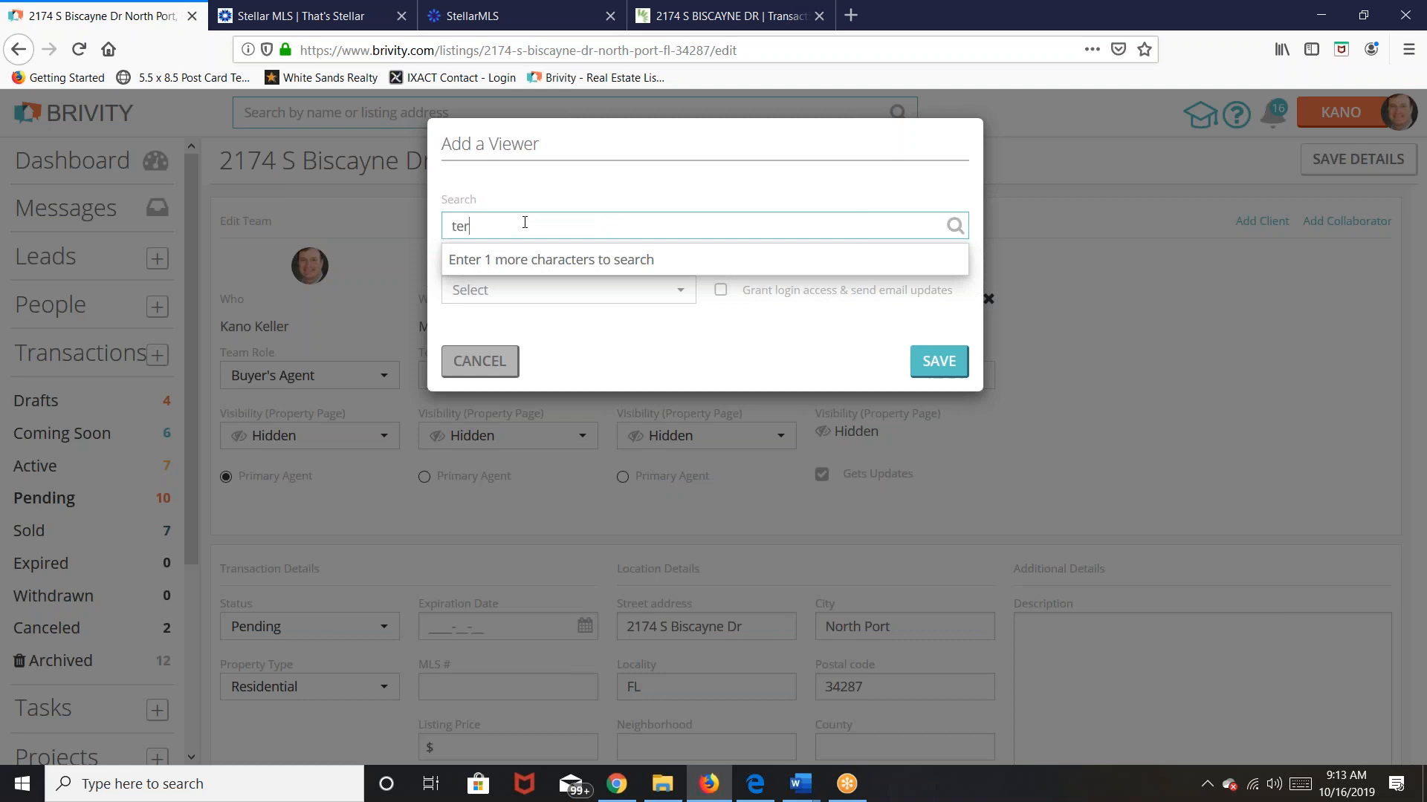
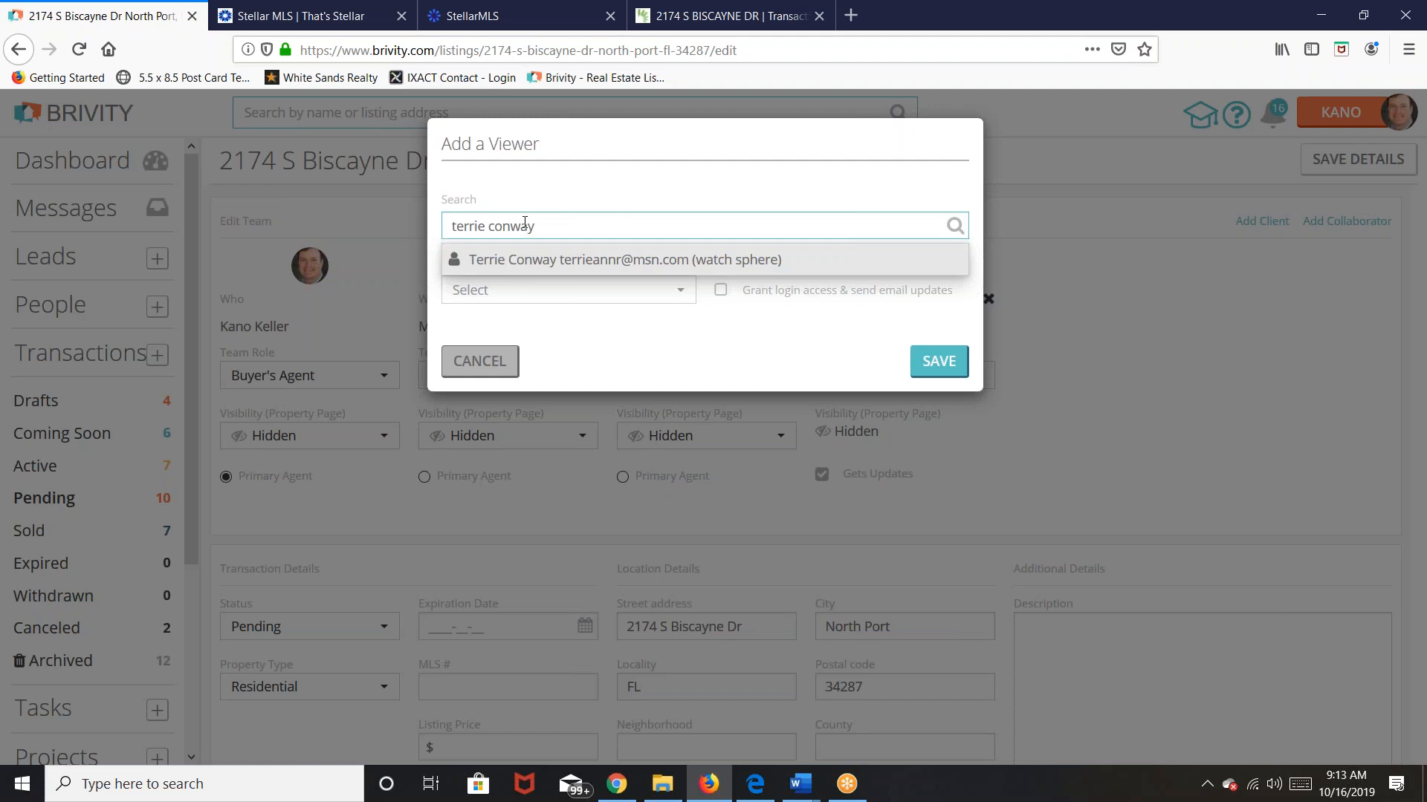
pyautogui.click(528, 262)
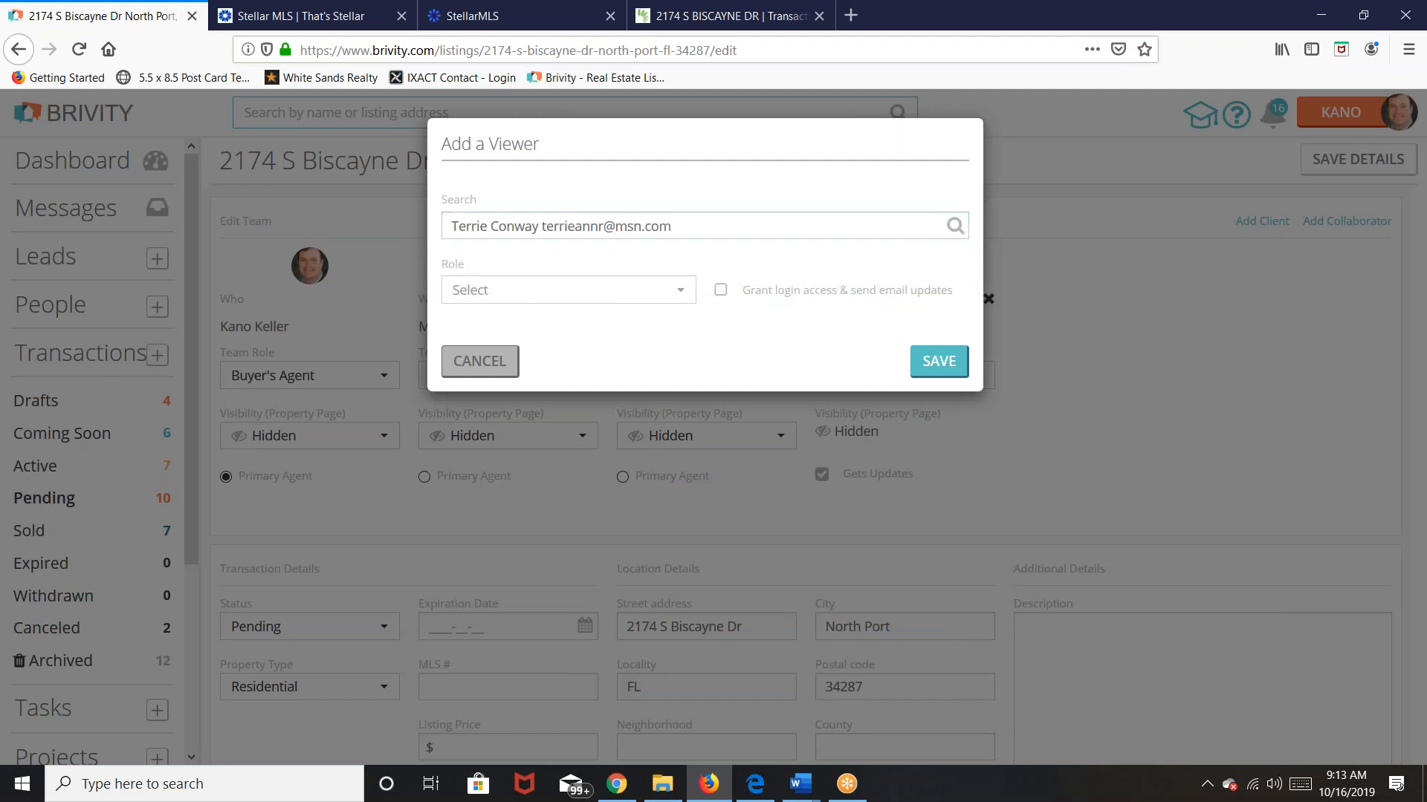
# Step: Set the second buyer's role to Buyer 2 with login access and email updates, and save
pyautogui.click(651, 303)
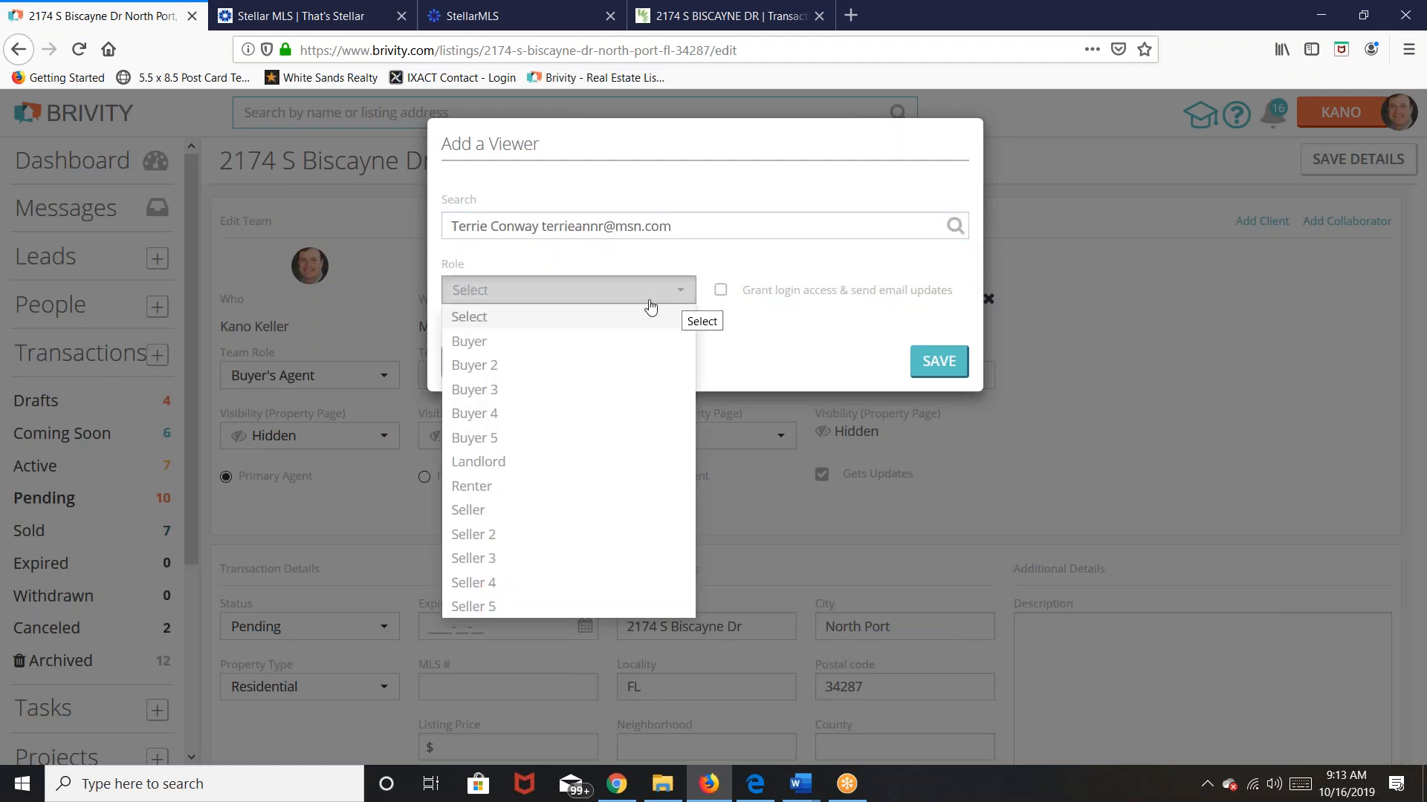
pyautogui.click(497, 367)
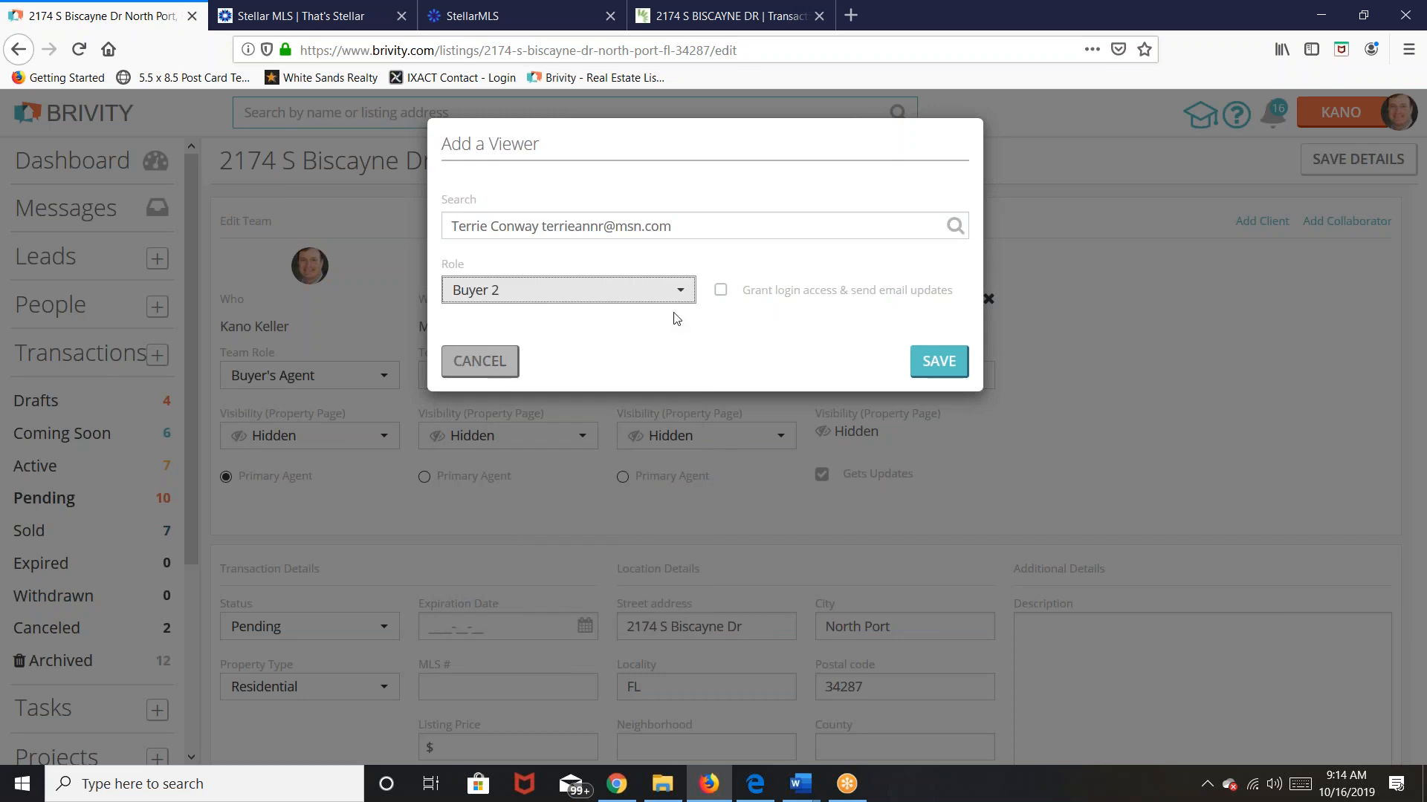
pyautogui.click(721, 291)
pyautogui.click(938, 361)
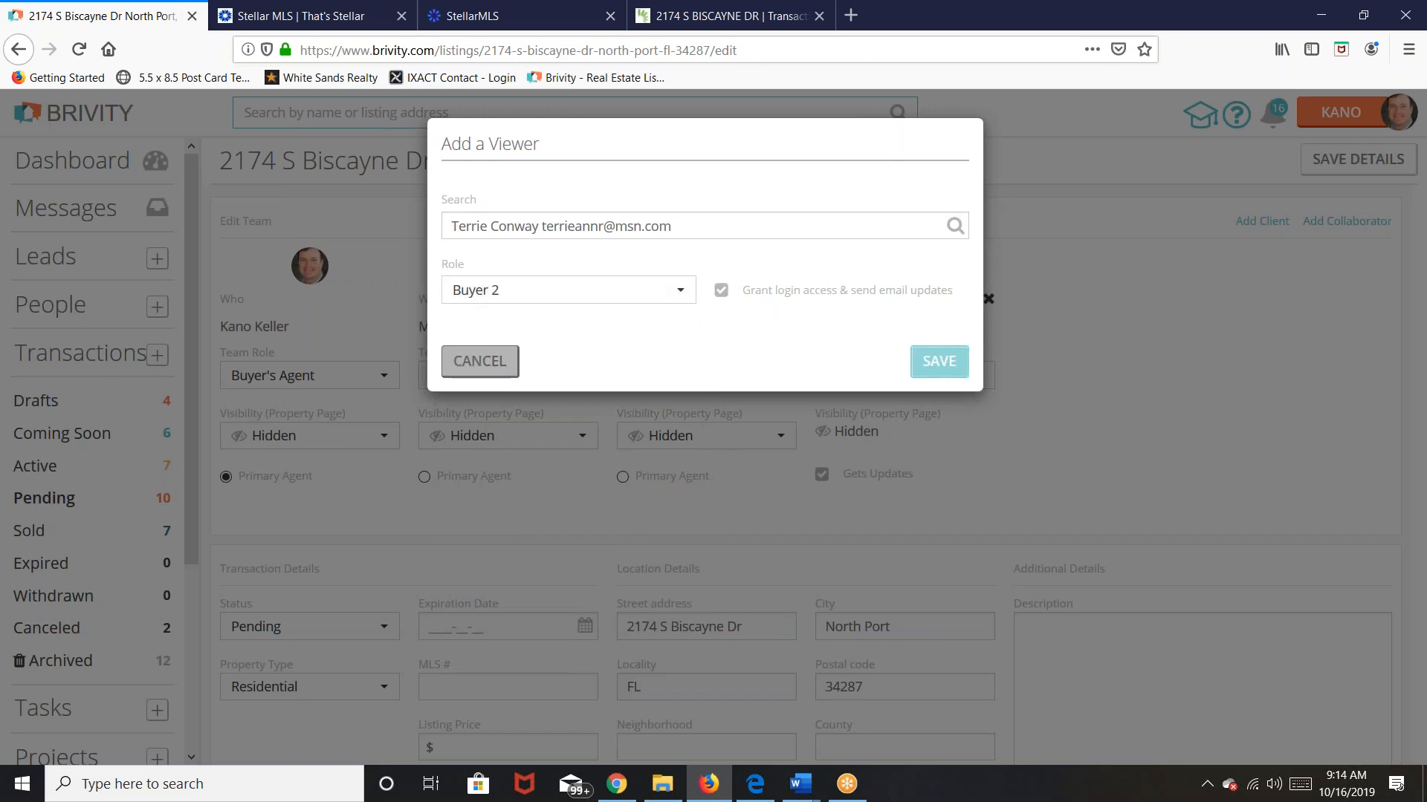
pyautogui.click(939, 361)
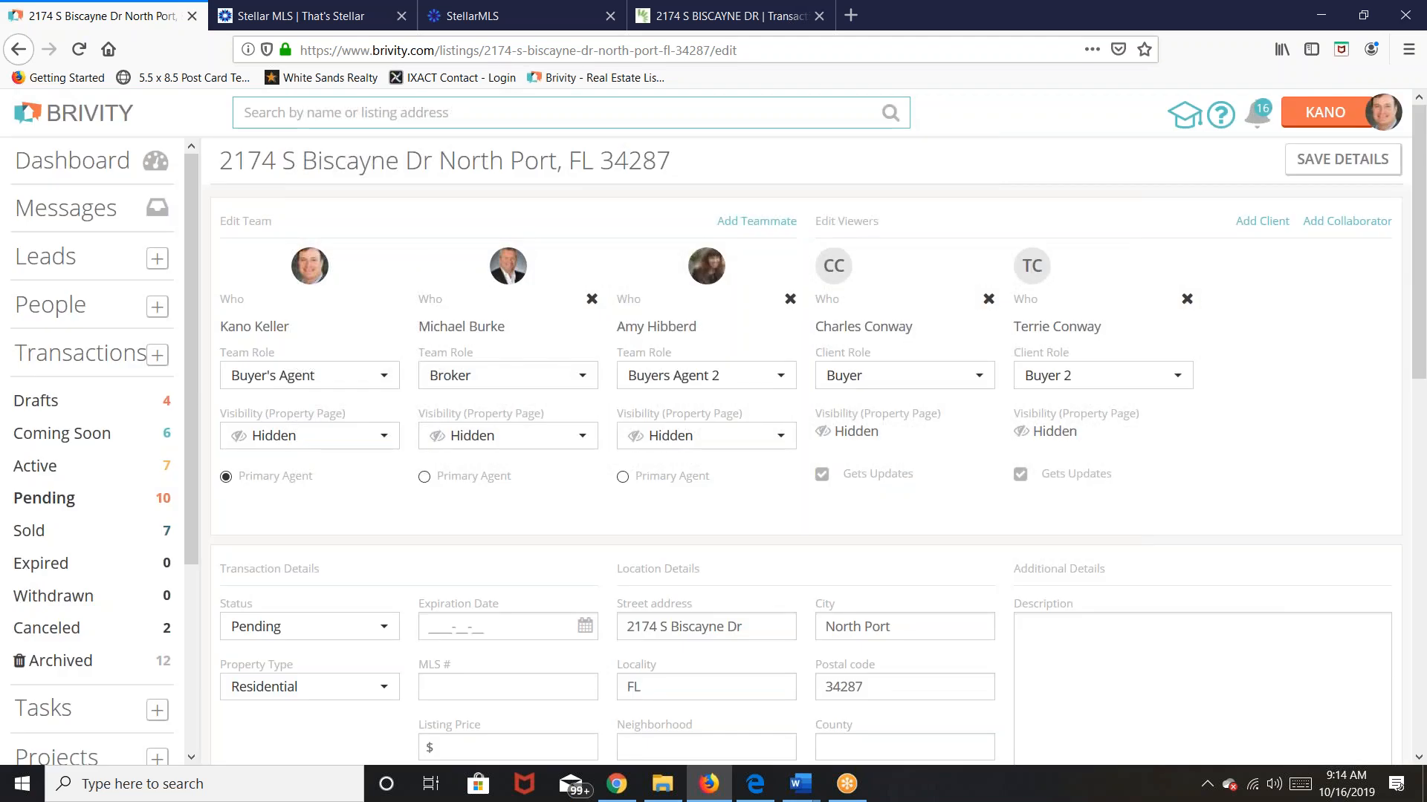
pyautogui.tripleClick(1276, 468)
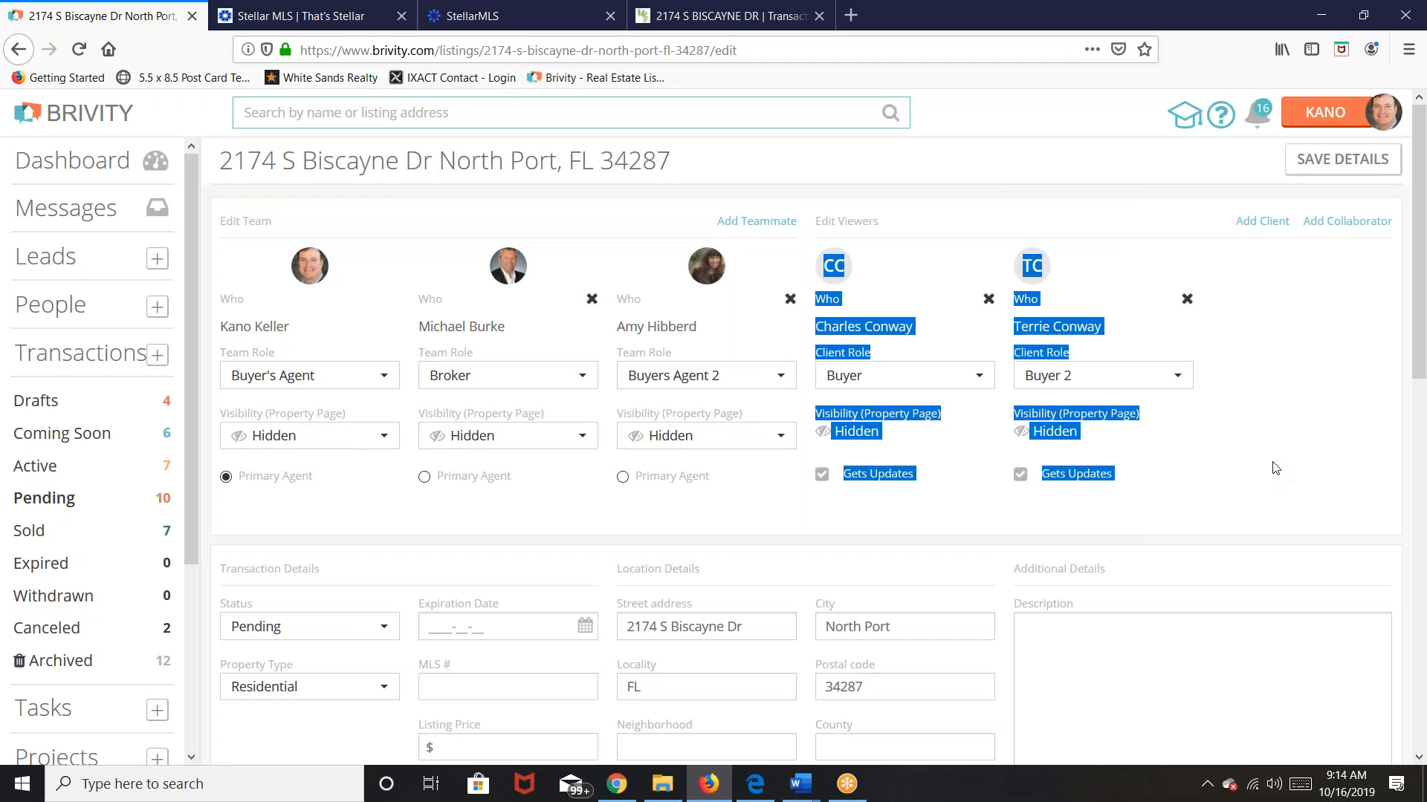
pyautogui.click(1276, 468)
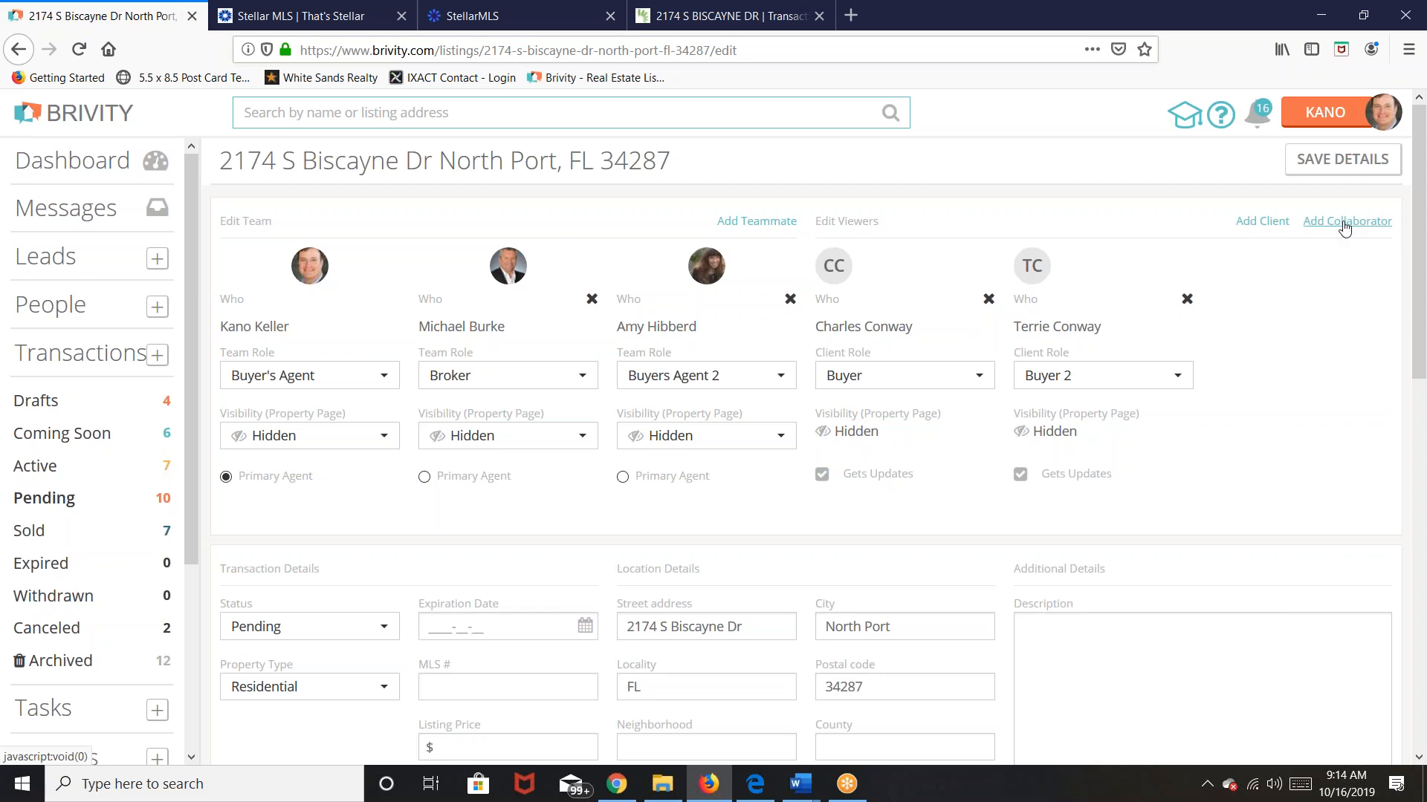
# Step: Search for and select the third contact as a new client viewer
pyautogui.click(1345, 227)
pyautogui.click(496, 360)
pyautogui.click(1261, 221)
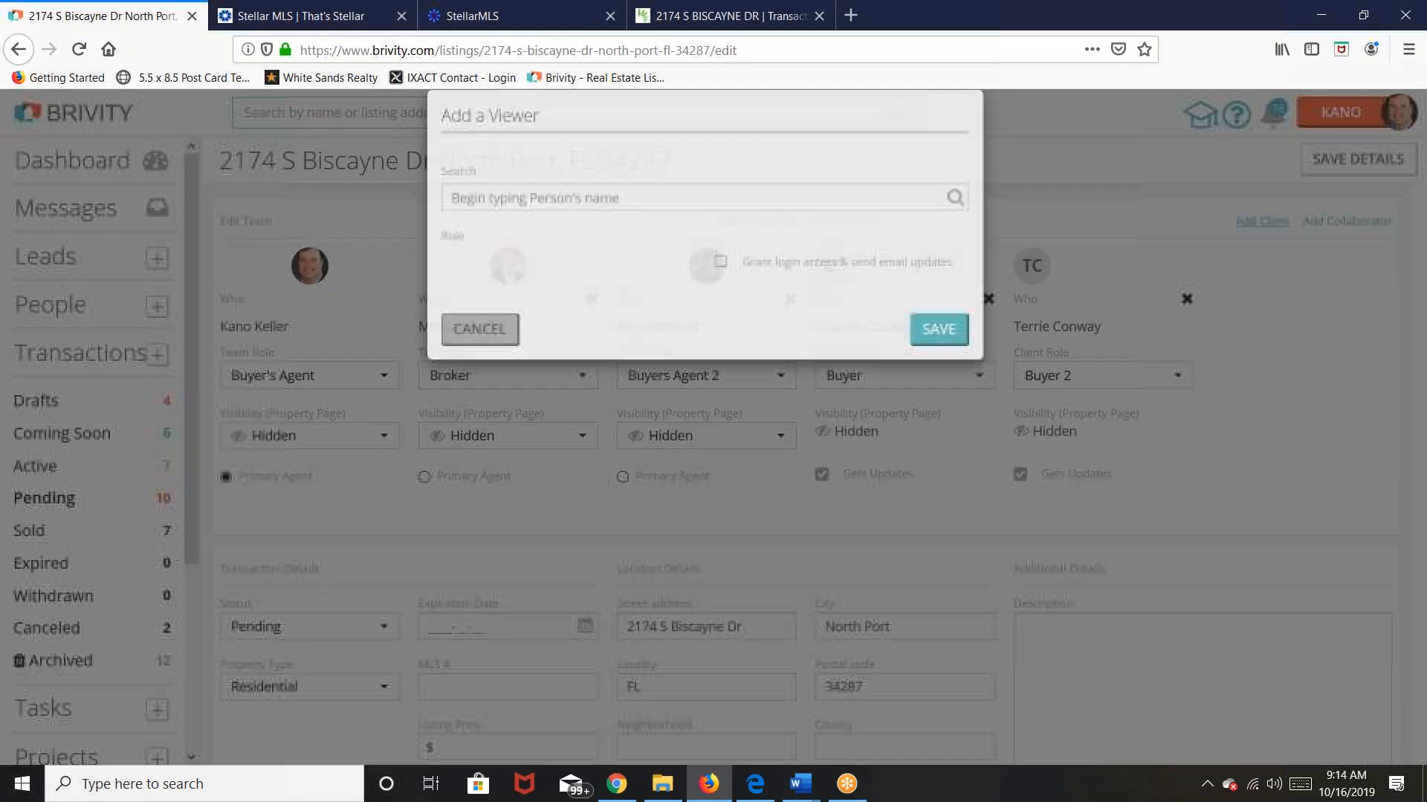
pyautogui.click(647, 220)
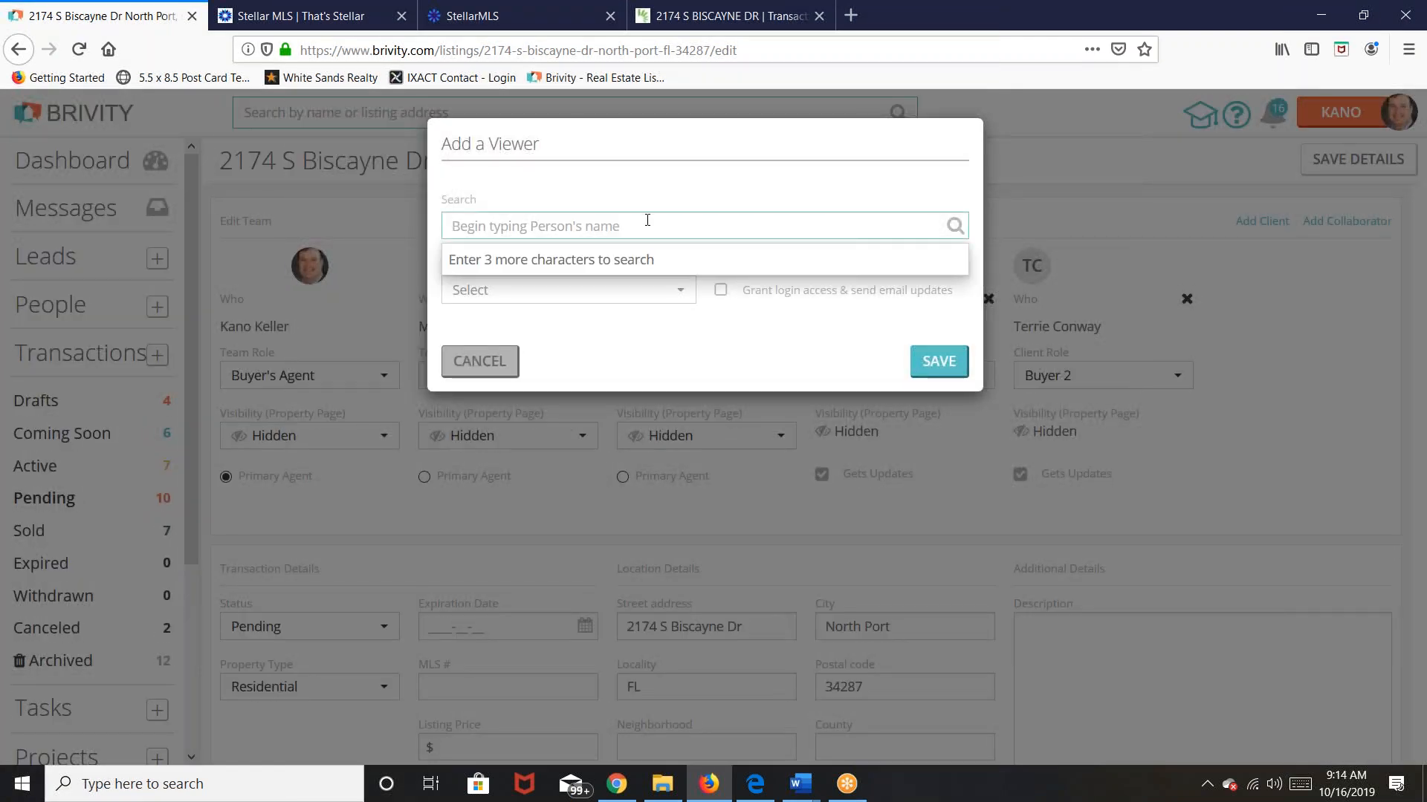
pyautogui.write('Lu')
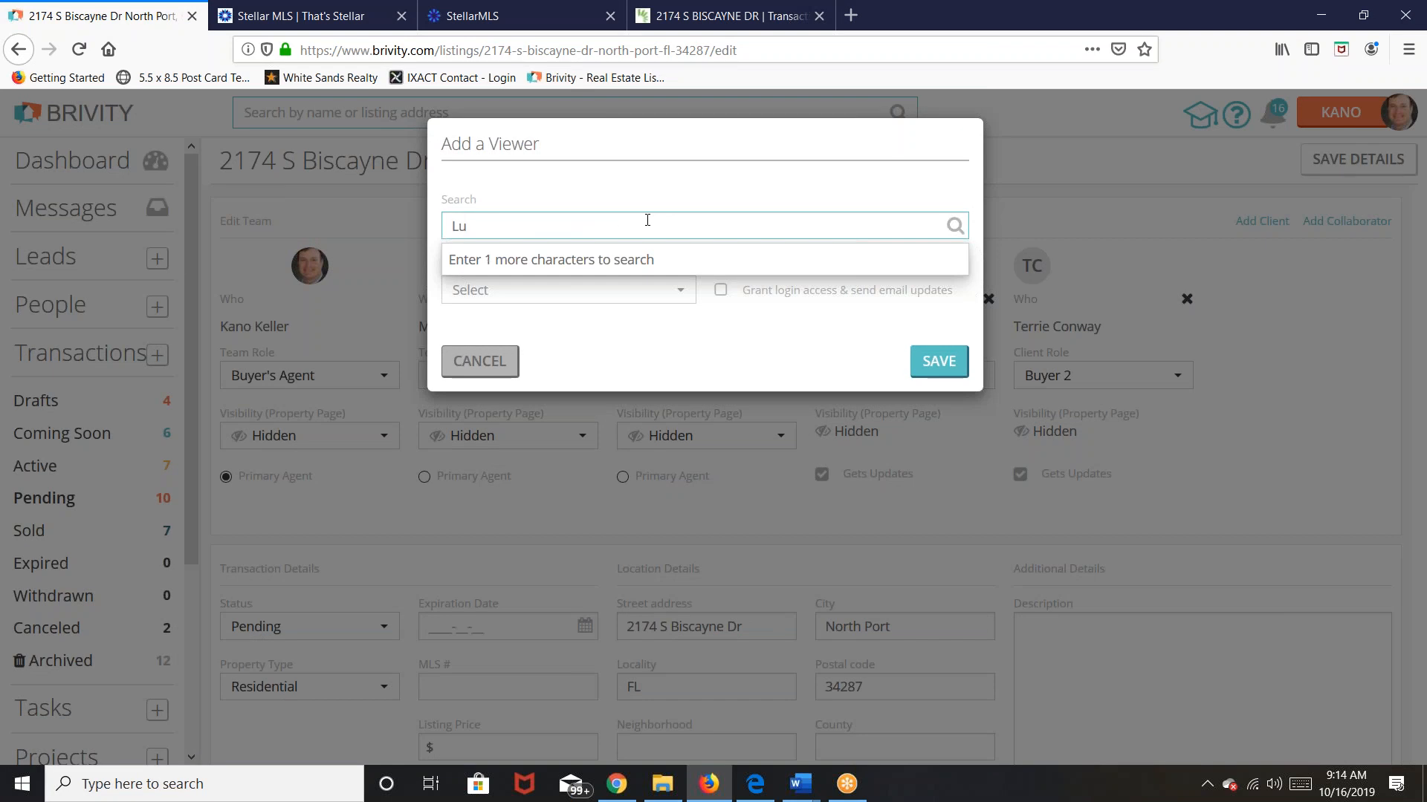
pyautogui.write('cky')
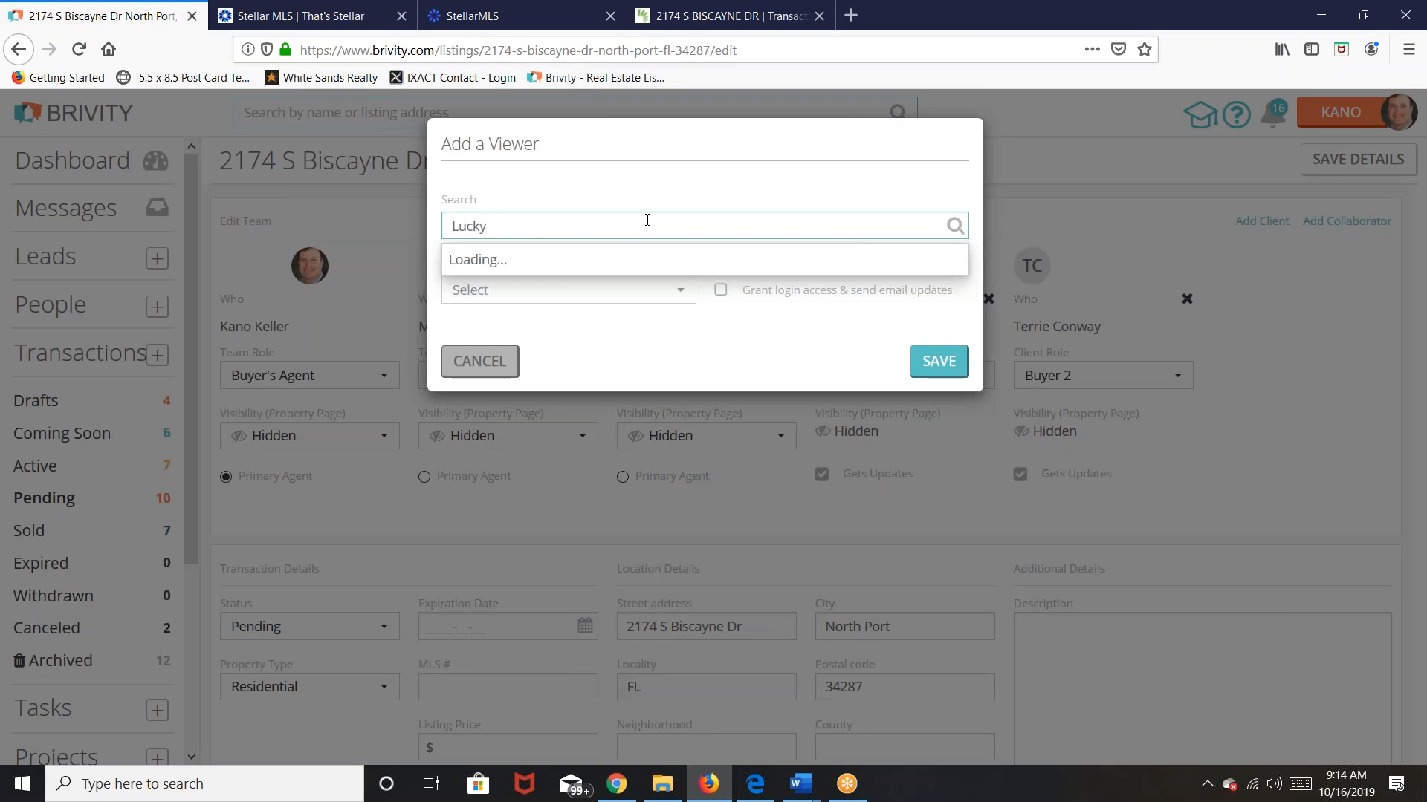
pyautogui.write(' Guy')
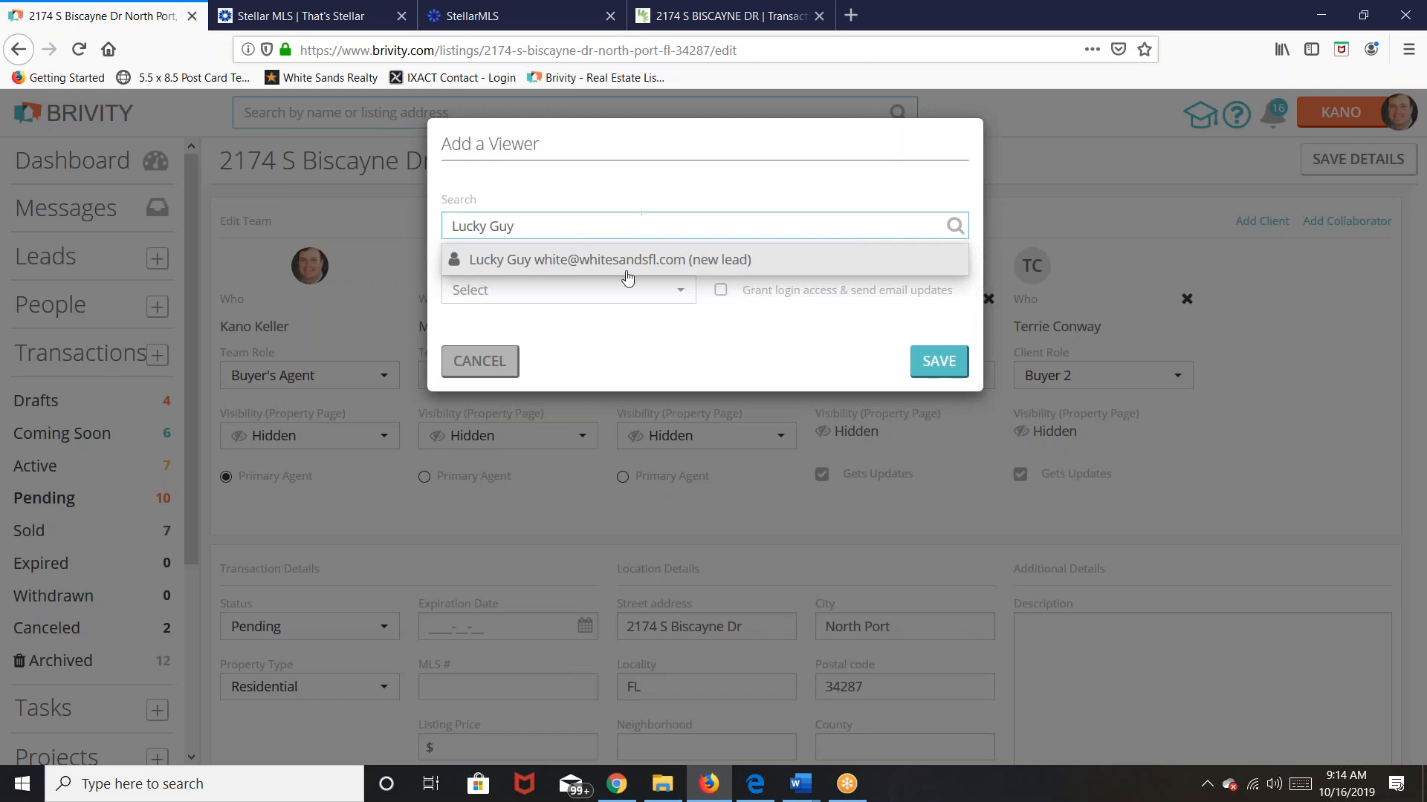
pyautogui.click(629, 267)
# Step: Assign the third contact the Seller role and save it without email updates
pyautogui.click(680, 289)
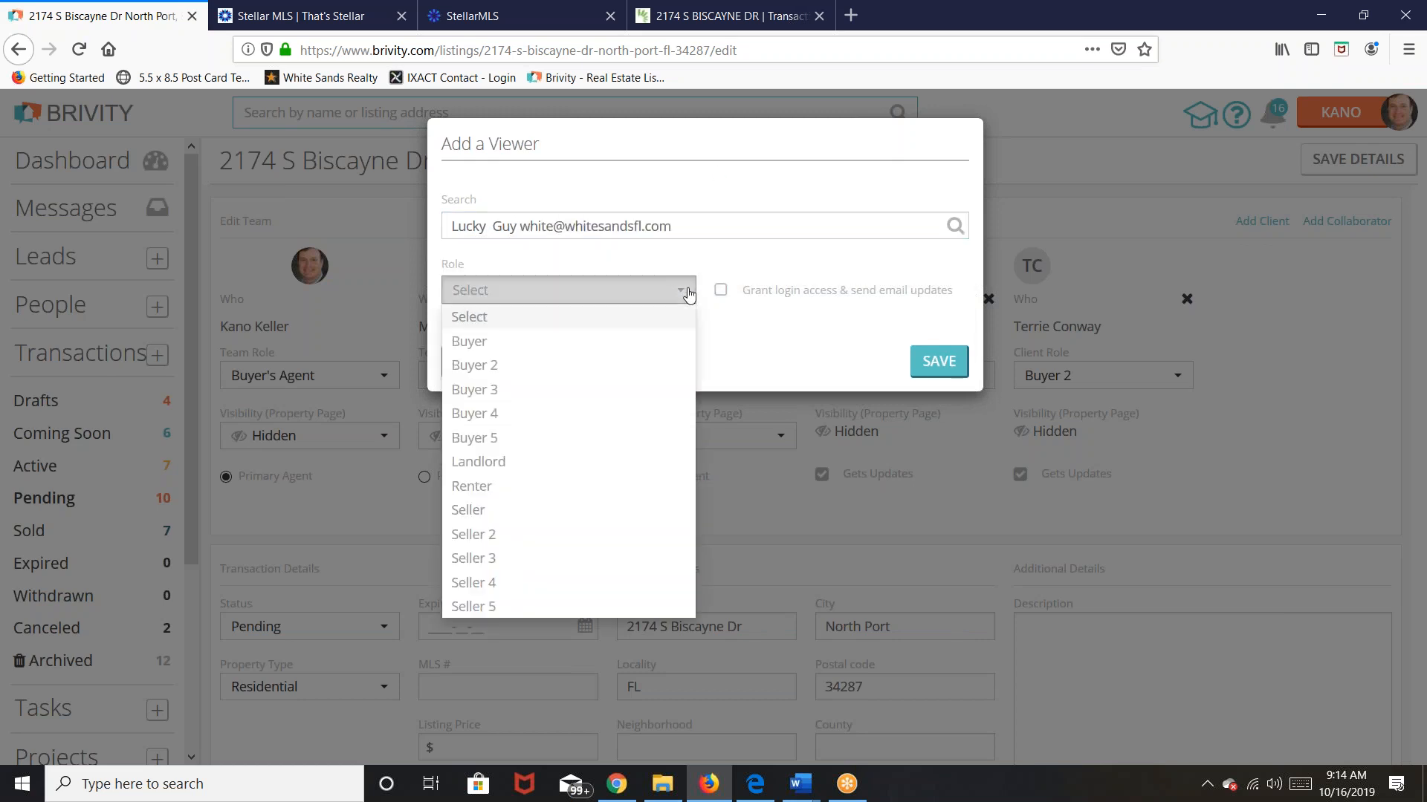
pyautogui.click(476, 510)
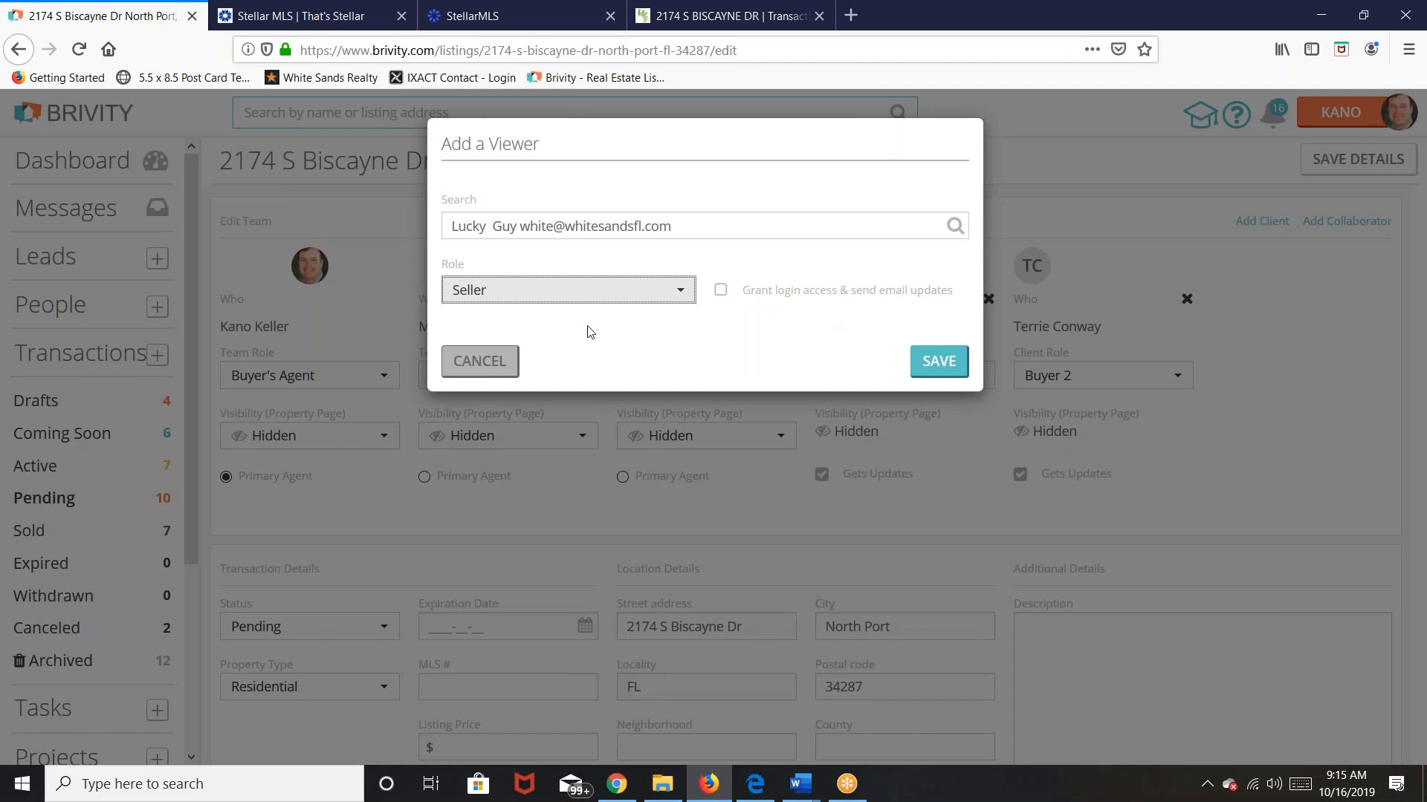
pyautogui.click(940, 361)
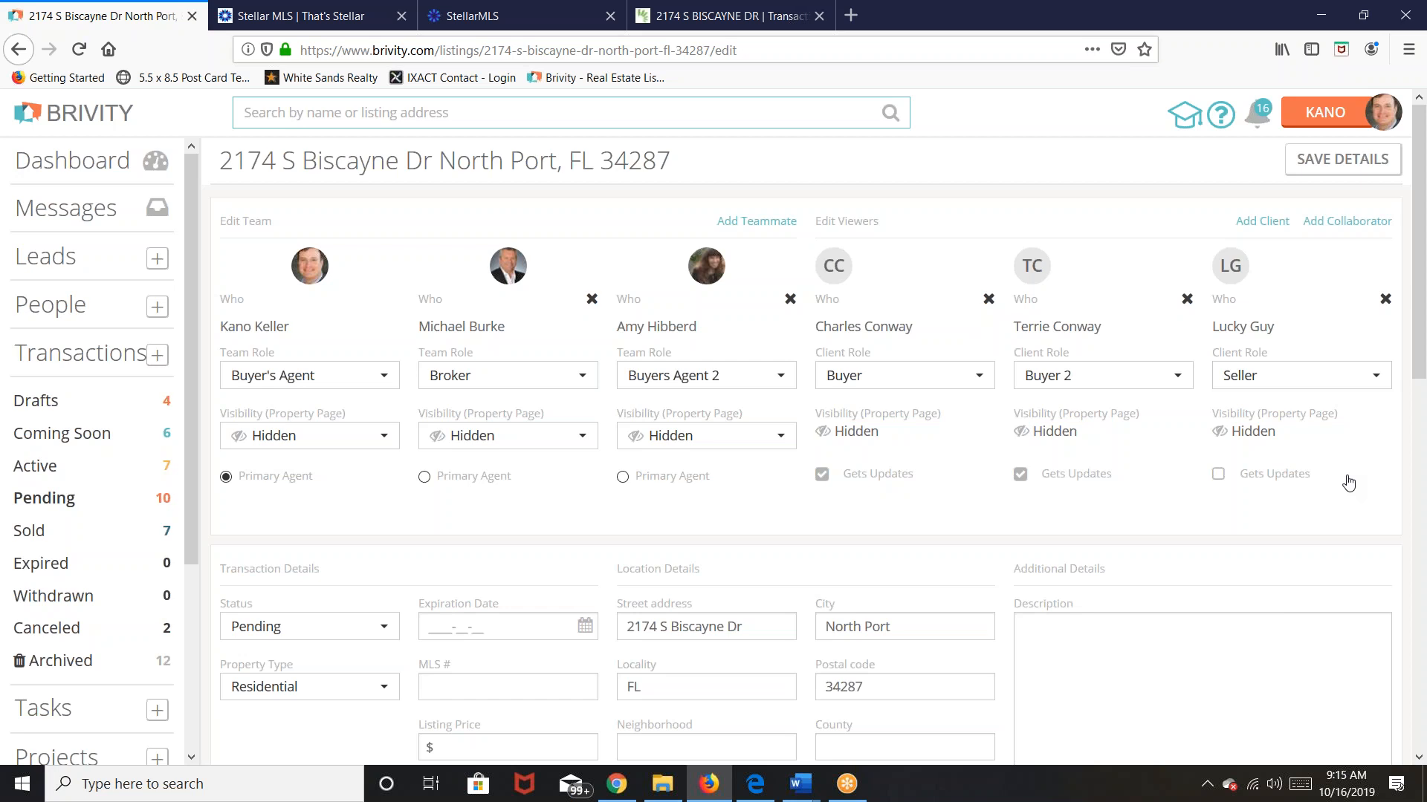
pyautogui.click(1342, 231)
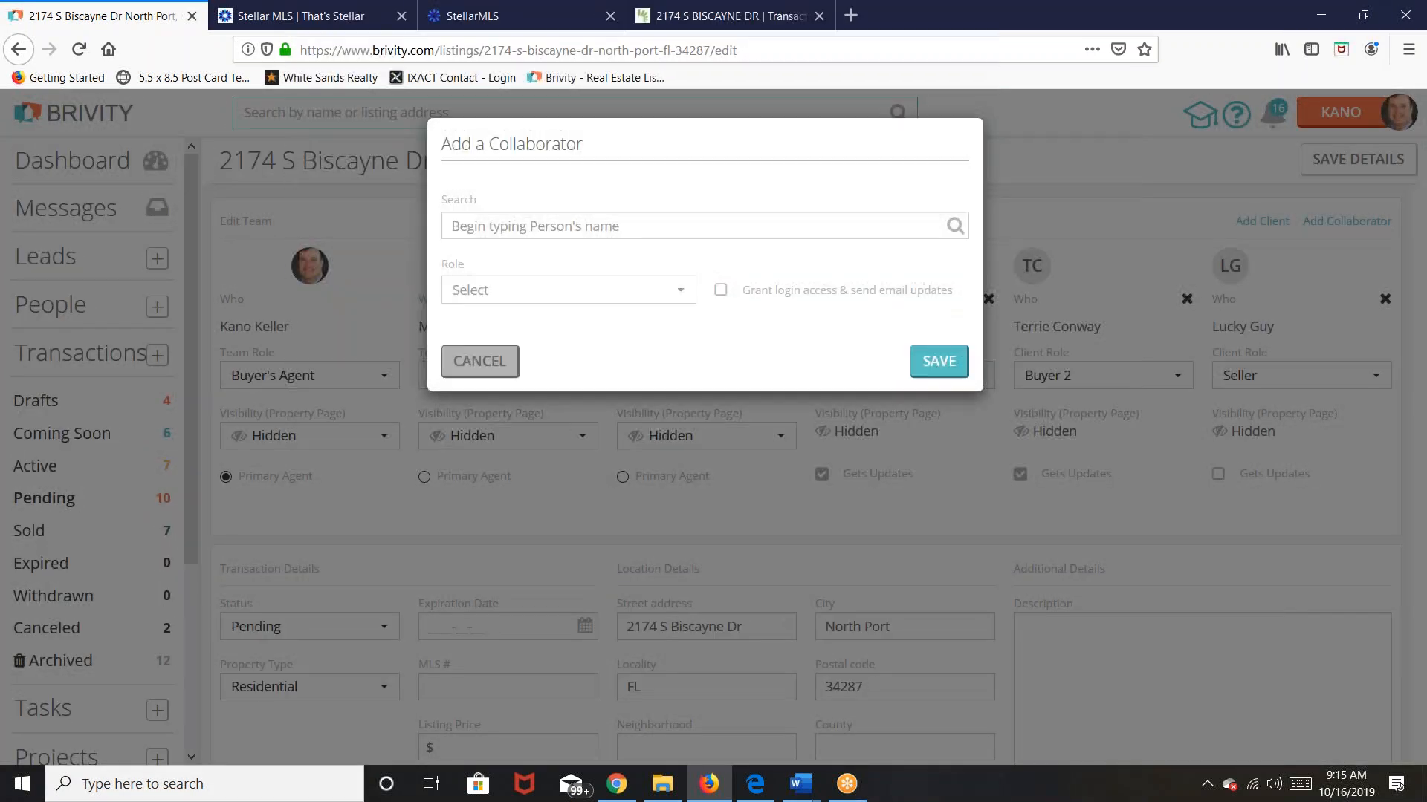
# Step: Add the title company contact as a collaborator with the Title Company role
pyautogui.click(760, 220)
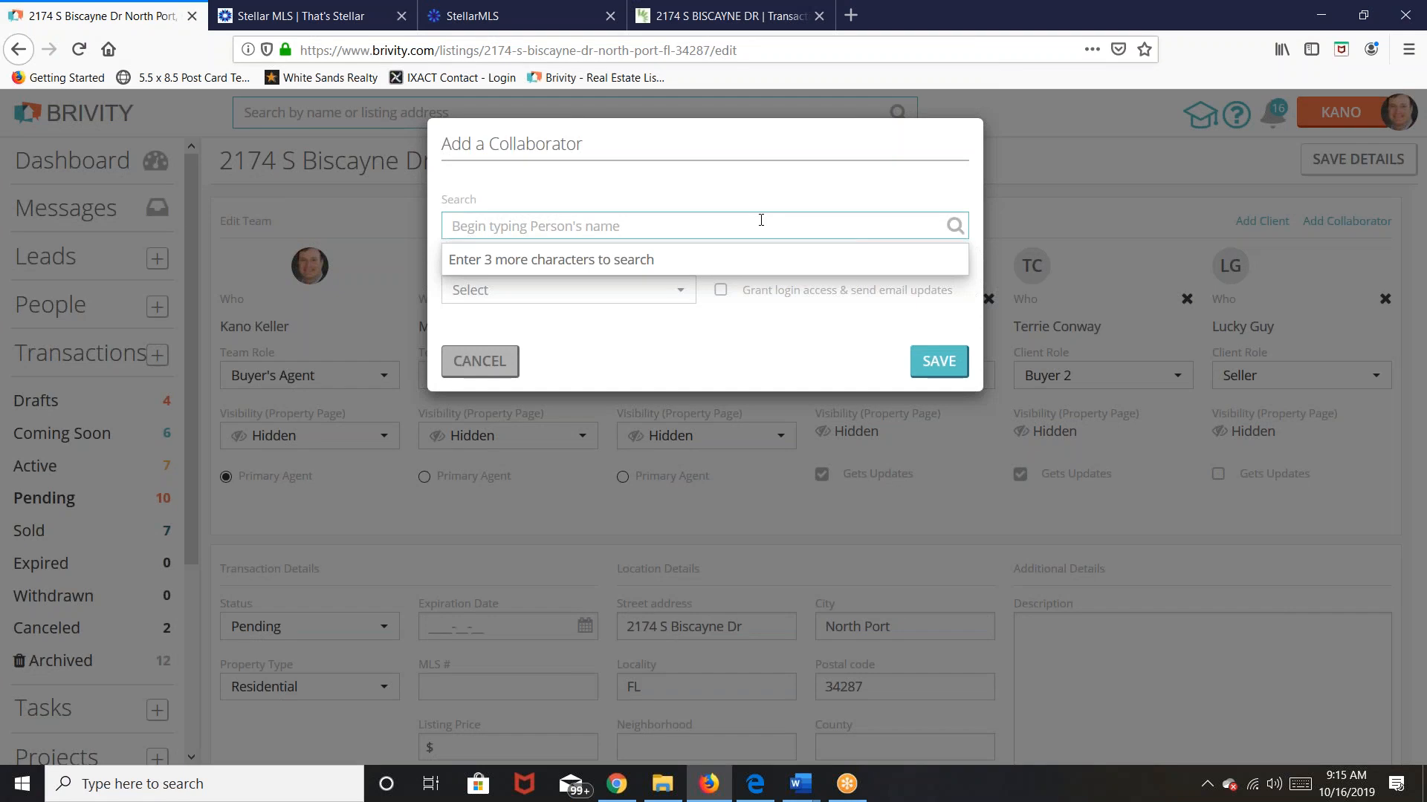
pyautogui.write('chris')
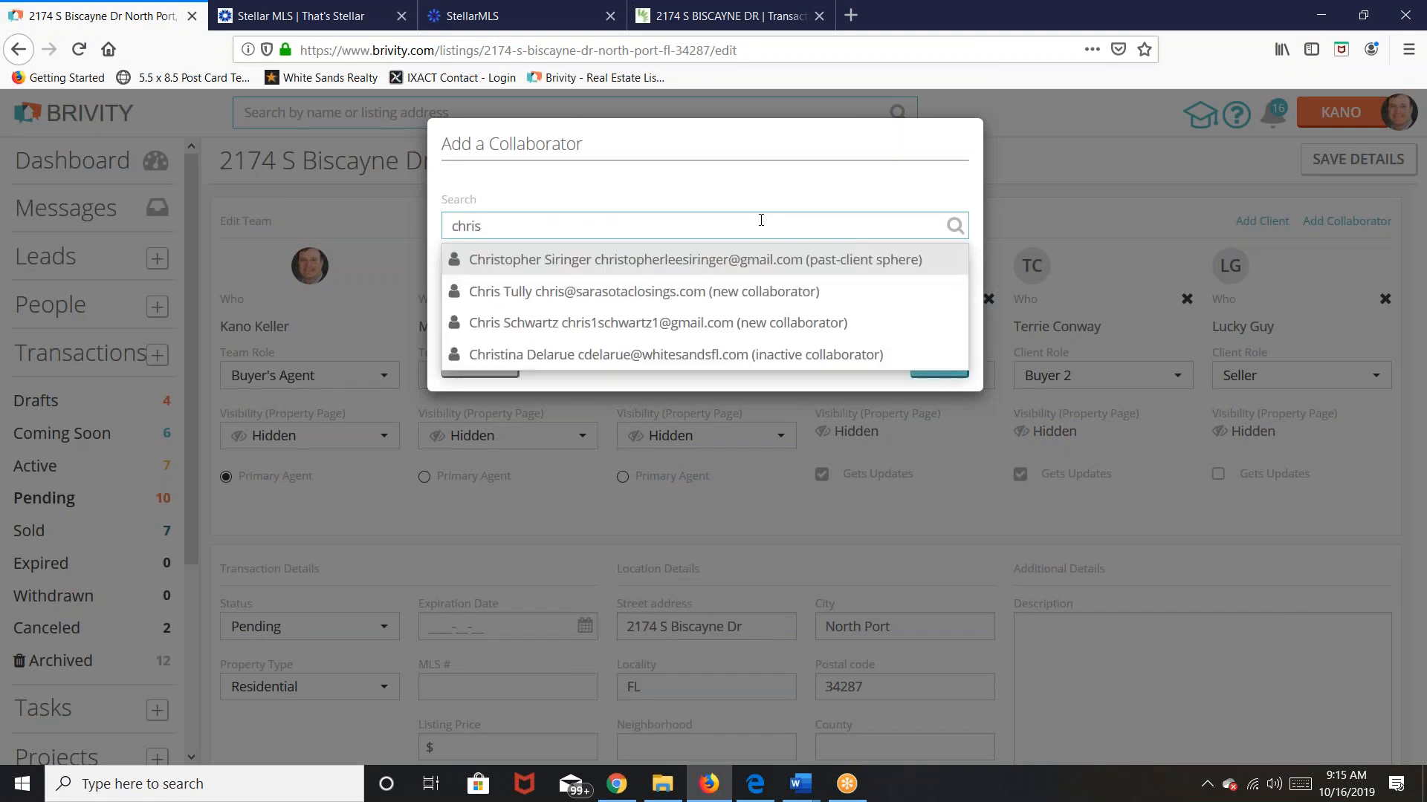
pyautogui.write(' tu')
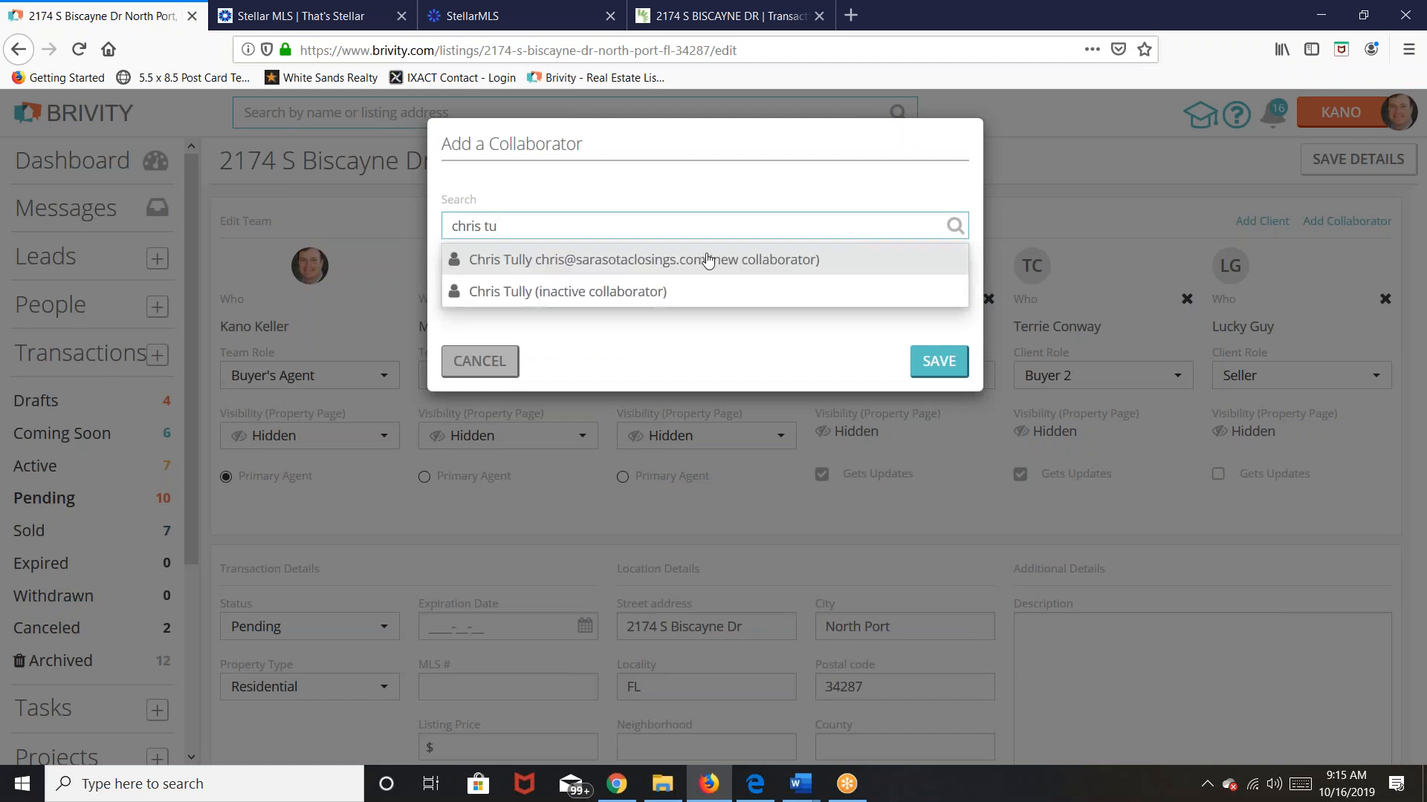
pyautogui.click(708, 260)
pyautogui.click(678, 292)
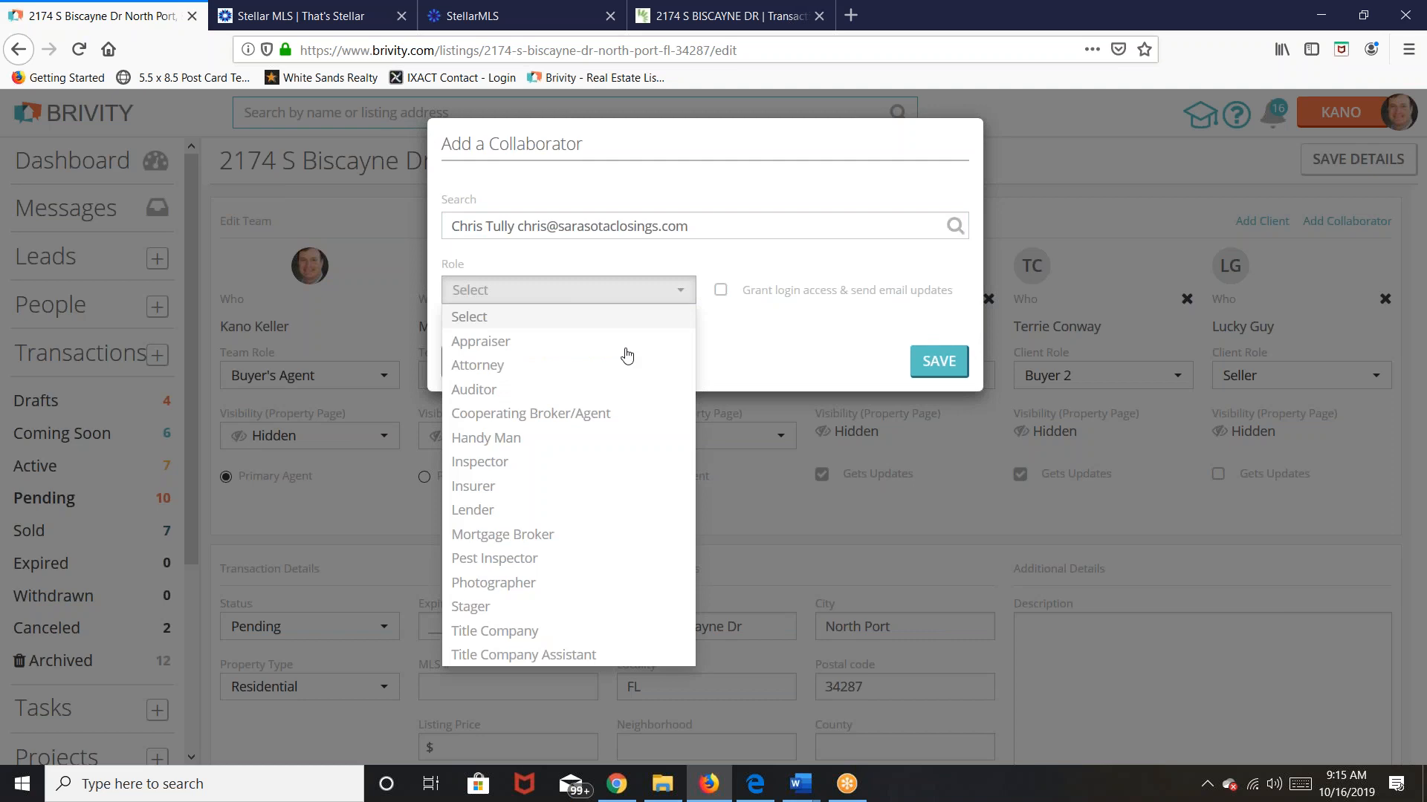
pyautogui.click(530, 633)
pyautogui.click(939, 361)
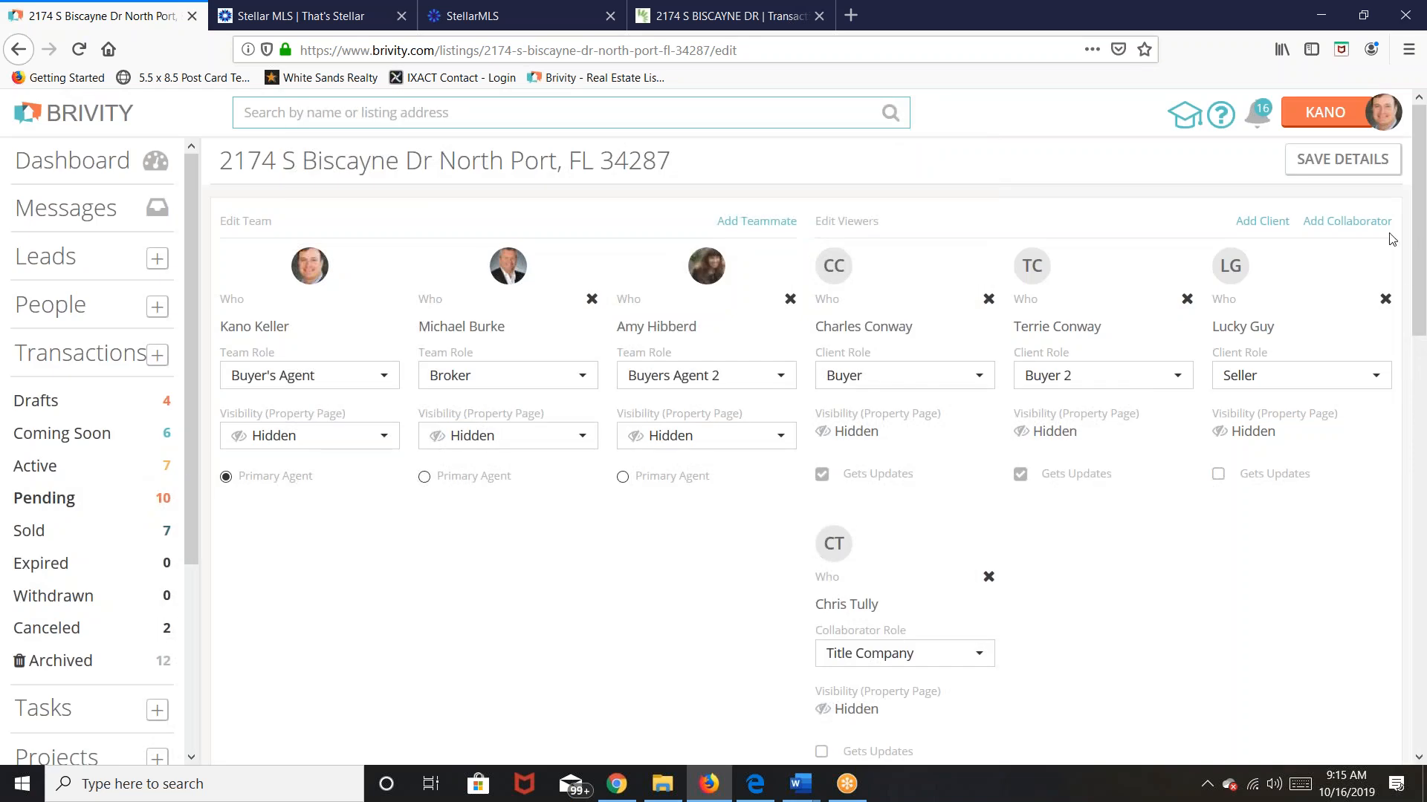
pyautogui.click(1340, 223)
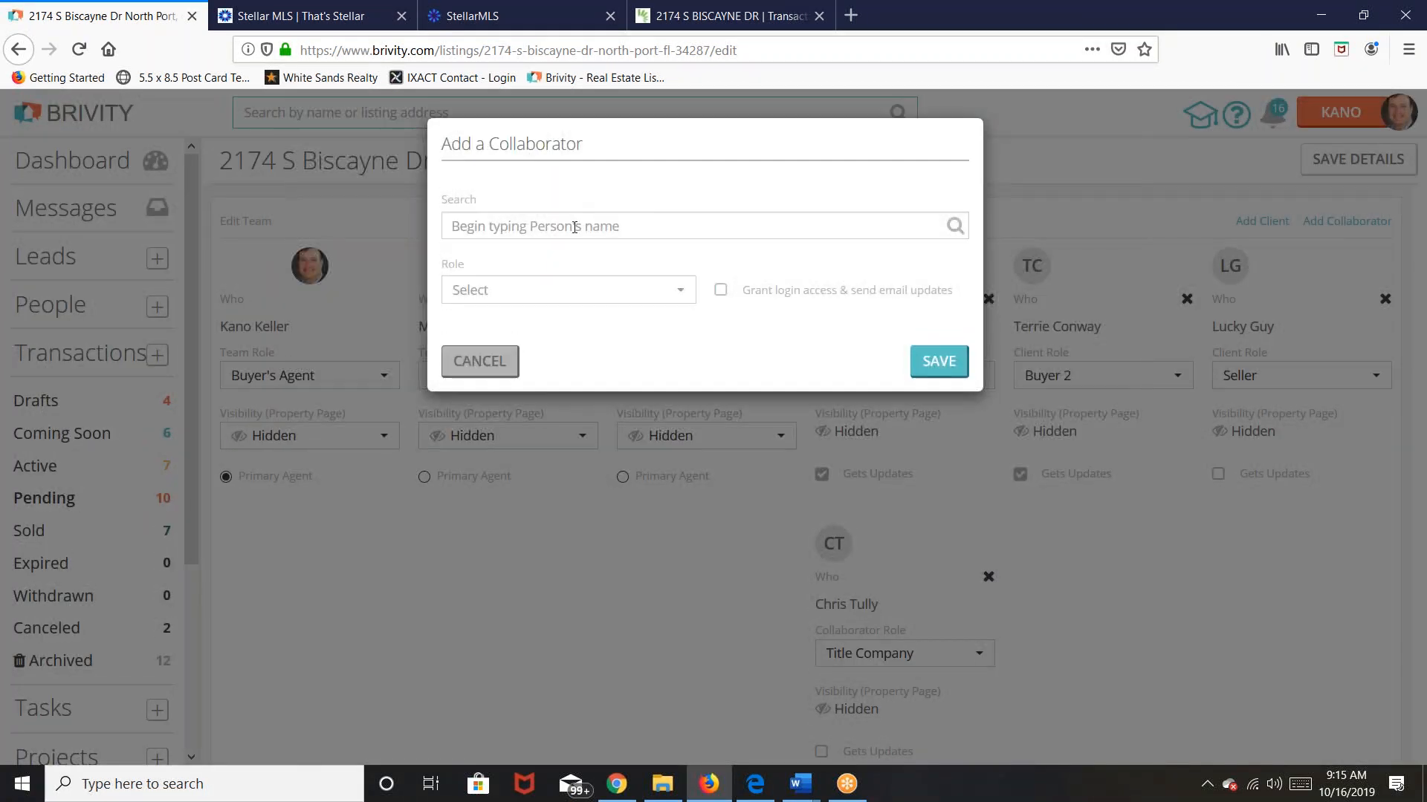
pyautogui.click(575, 227)
# Step: Add the title company assistant as a collaborator with the Title Company Assistant role
pyautogui.write('lauren')
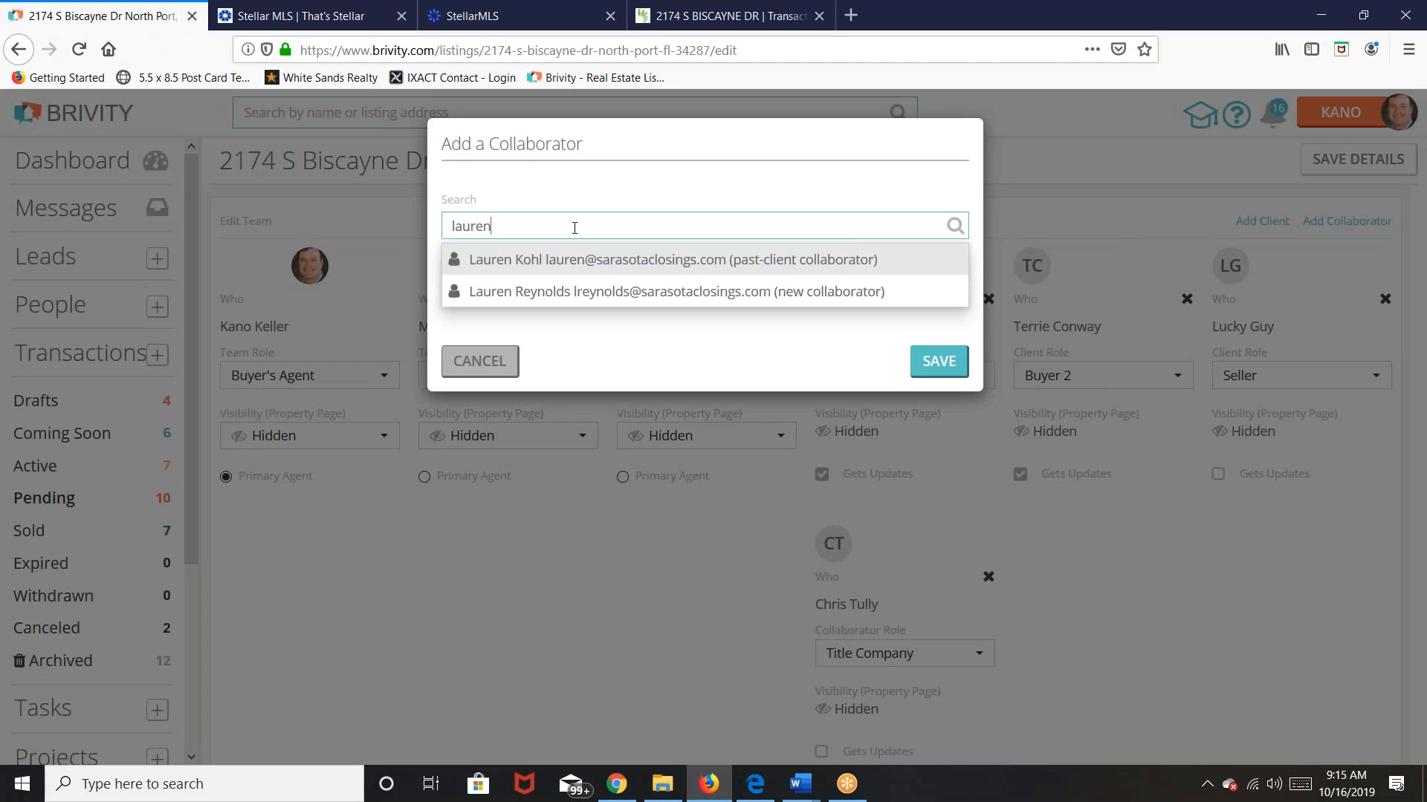
pyautogui.click(548, 295)
pyautogui.click(690, 302)
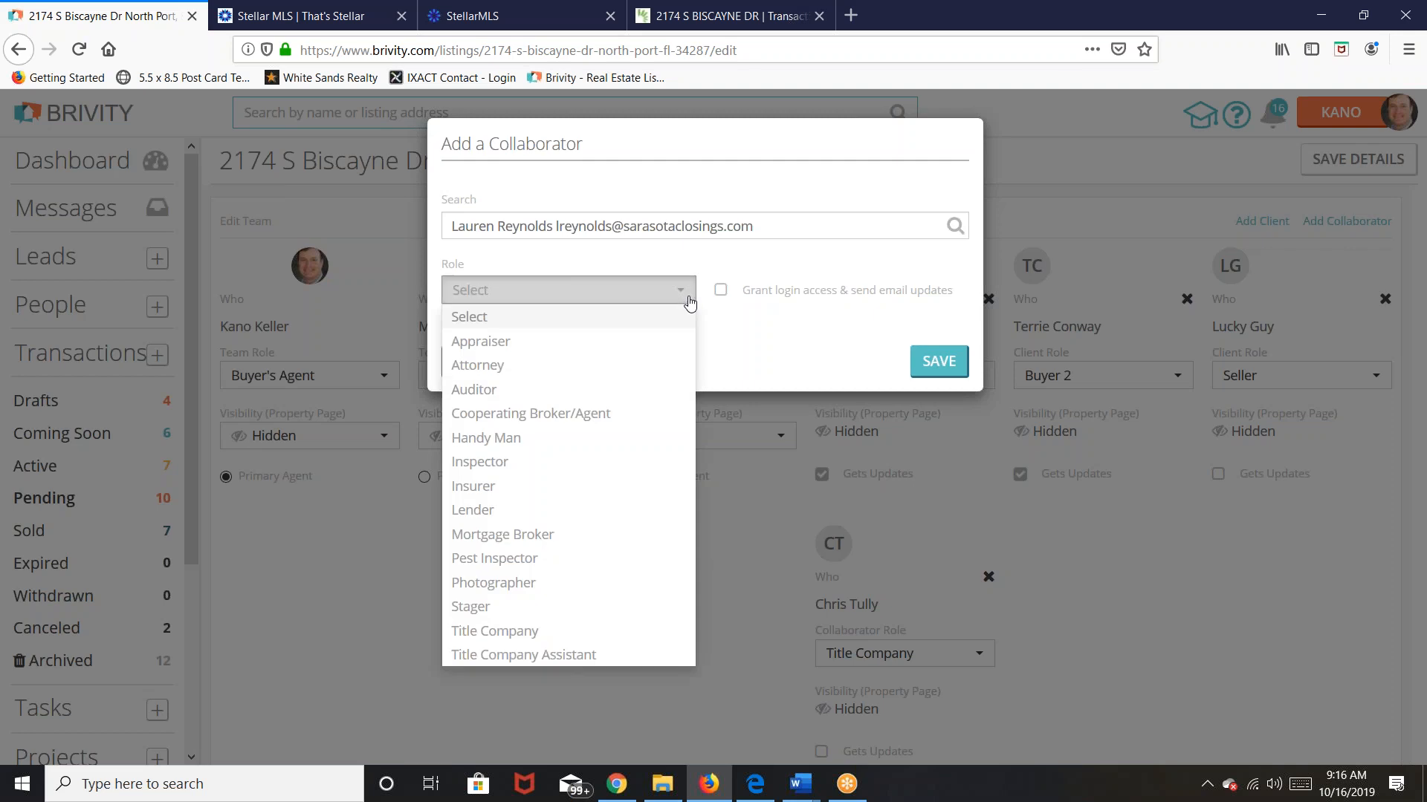
pyautogui.click(556, 655)
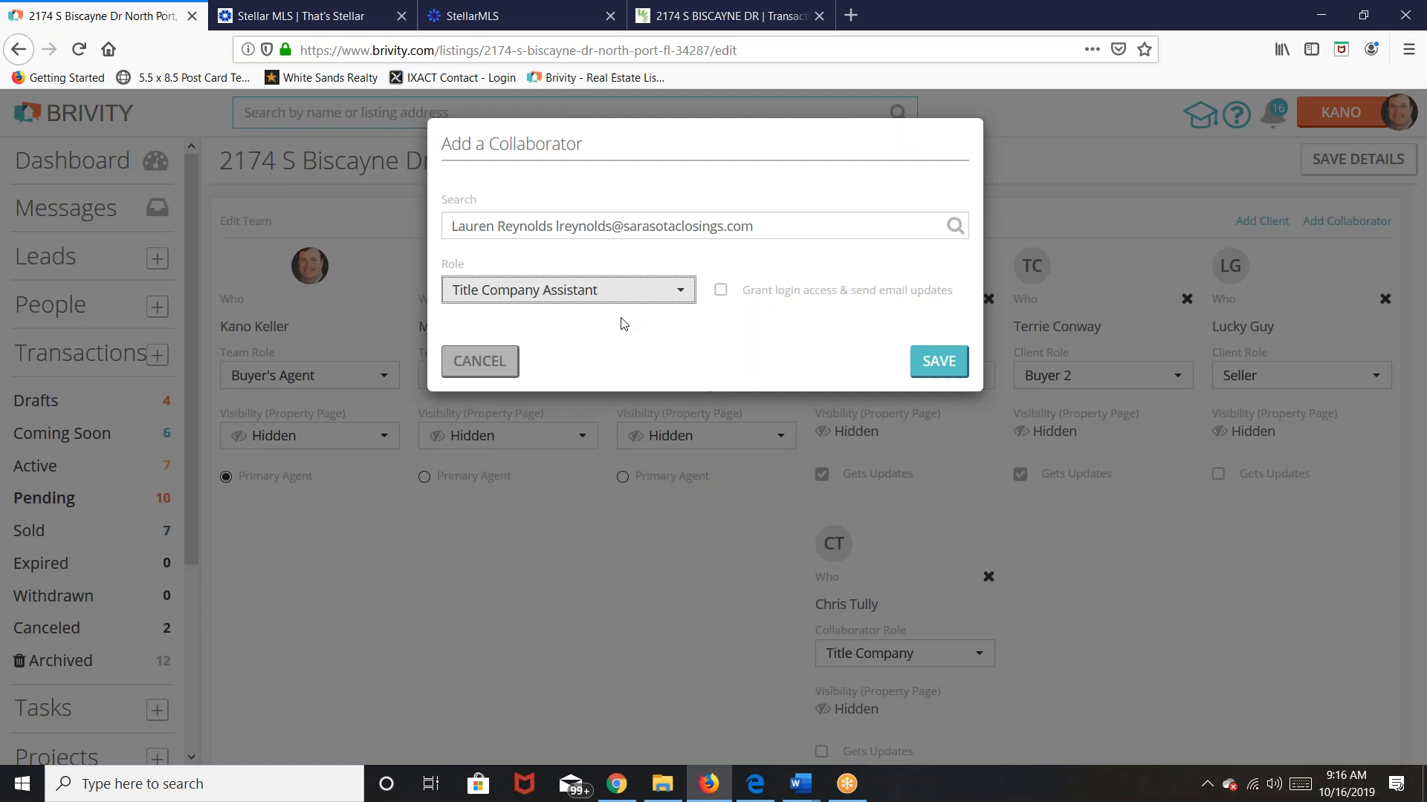
pyautogui.click(938, 363)
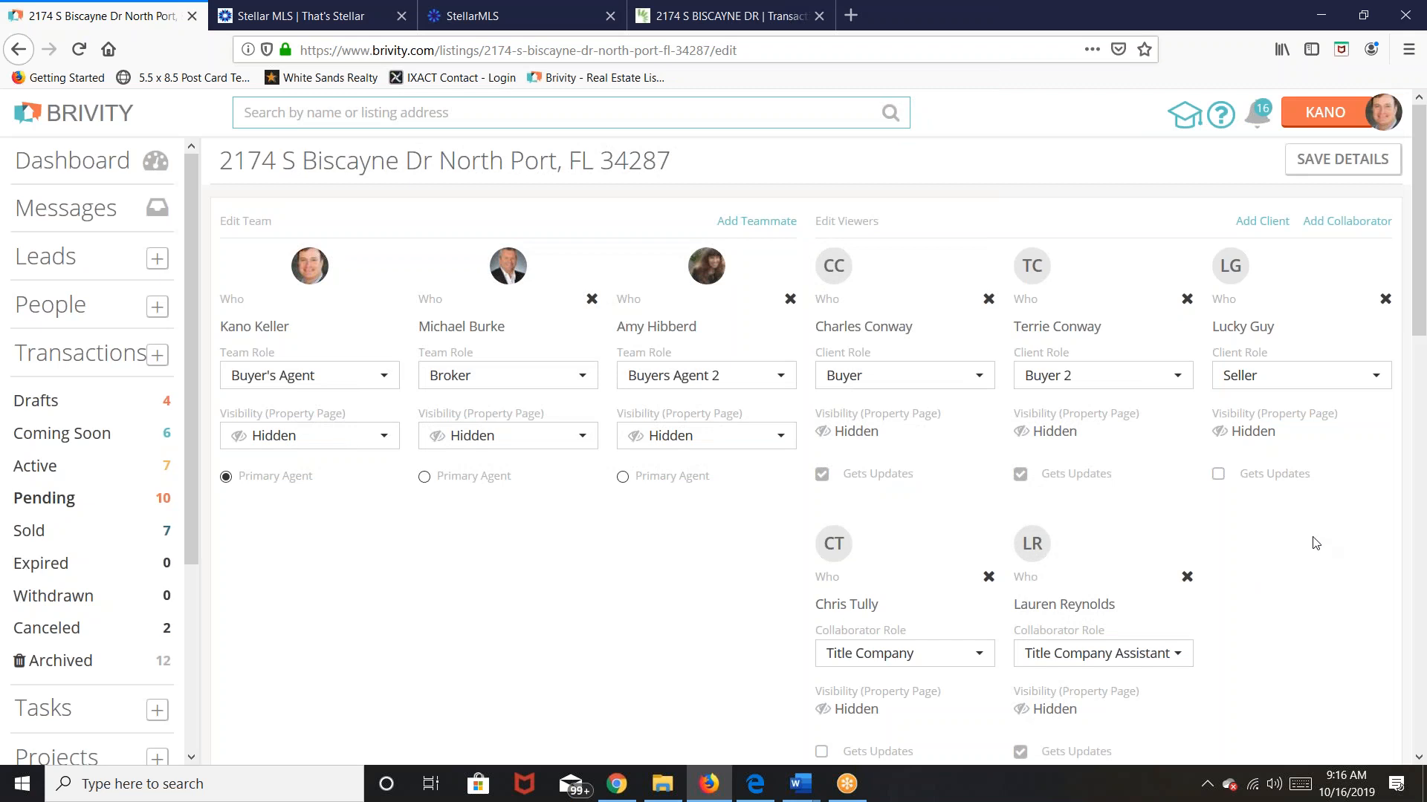
pyautogui.scroll(-2, 1307, 546)
pyautogui.scroll(2, 1308, 545)
pyautogui.click(1323, 223)
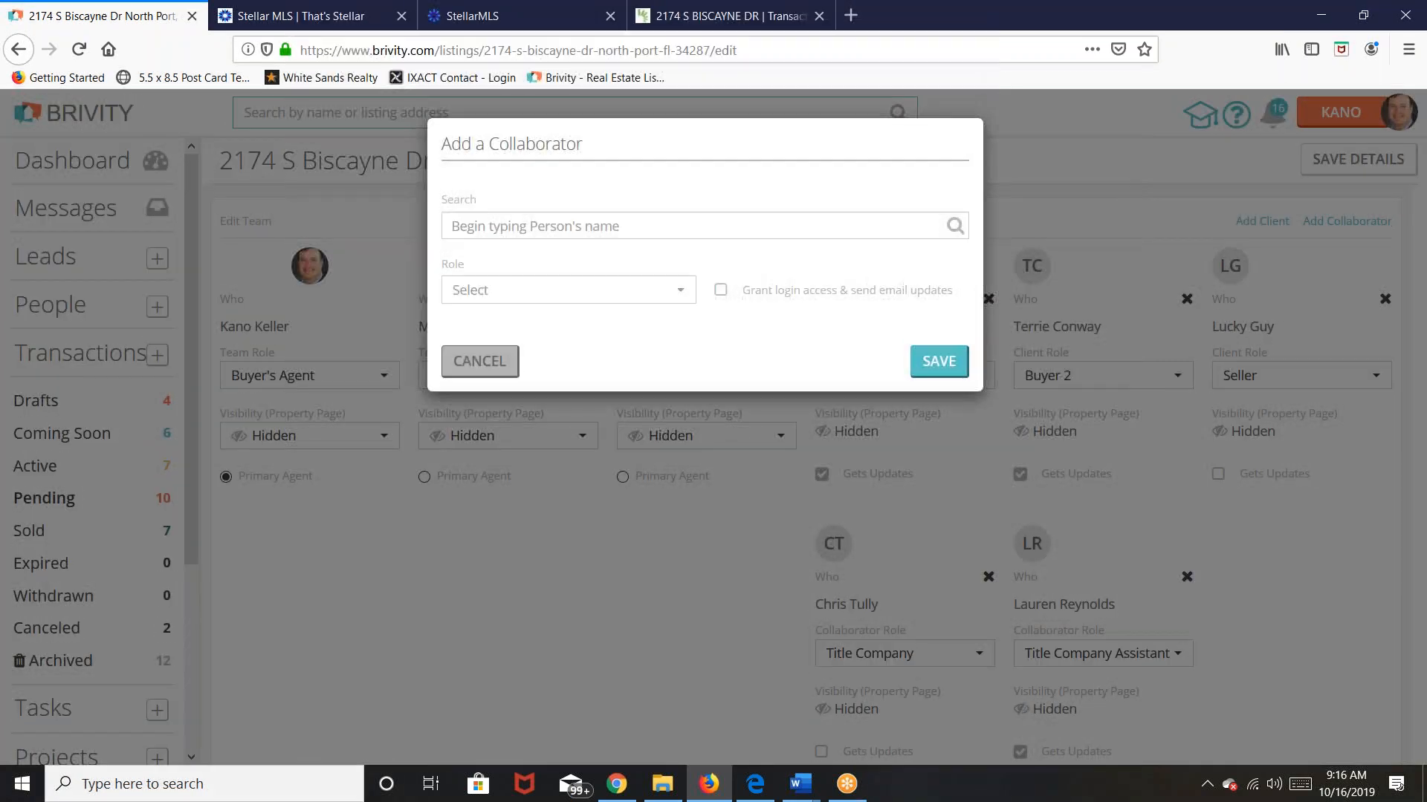
# Step: Add the loan contact as a collaborator with the Lender role
pyautogui.click(651, 226)
pyautogui.write('sav')
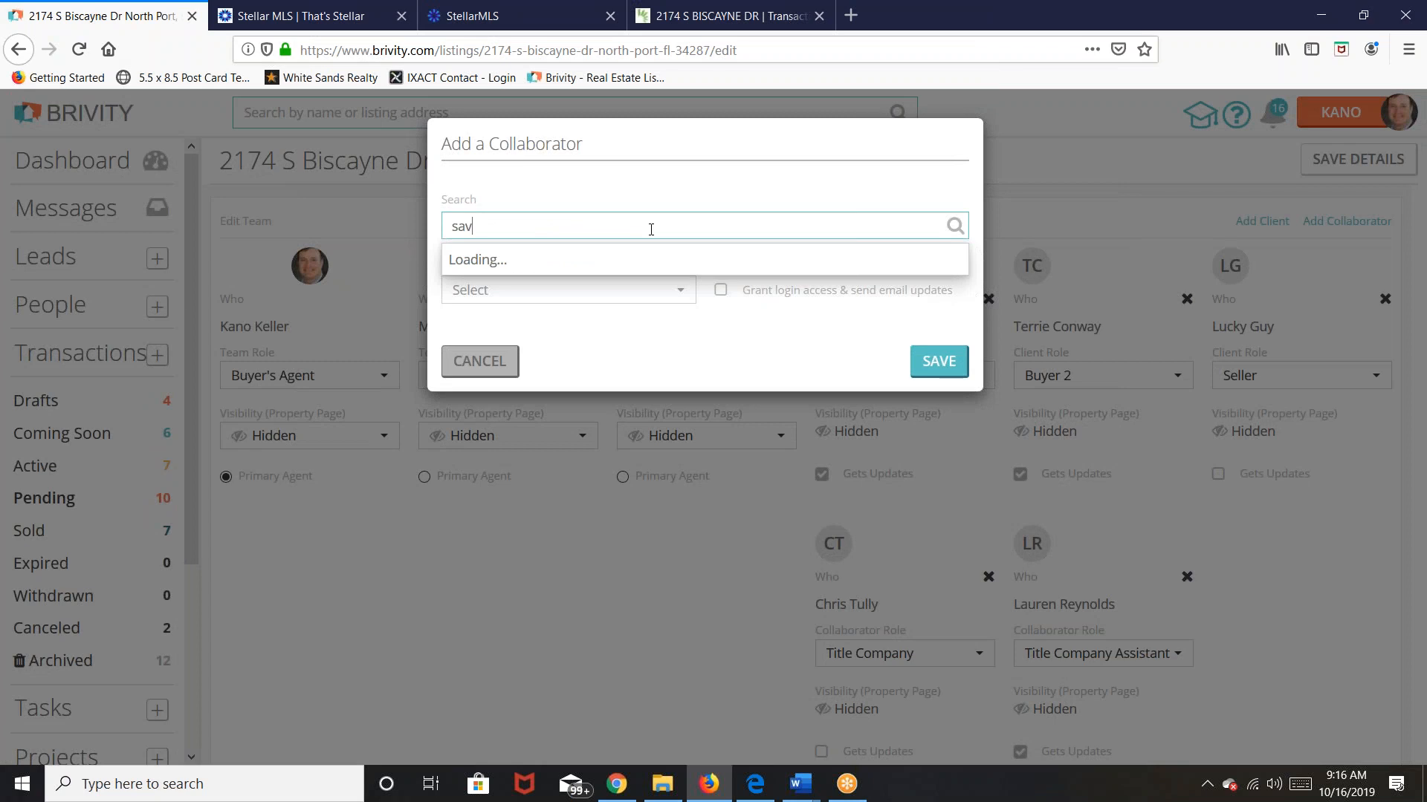
pyautogui.write('v')
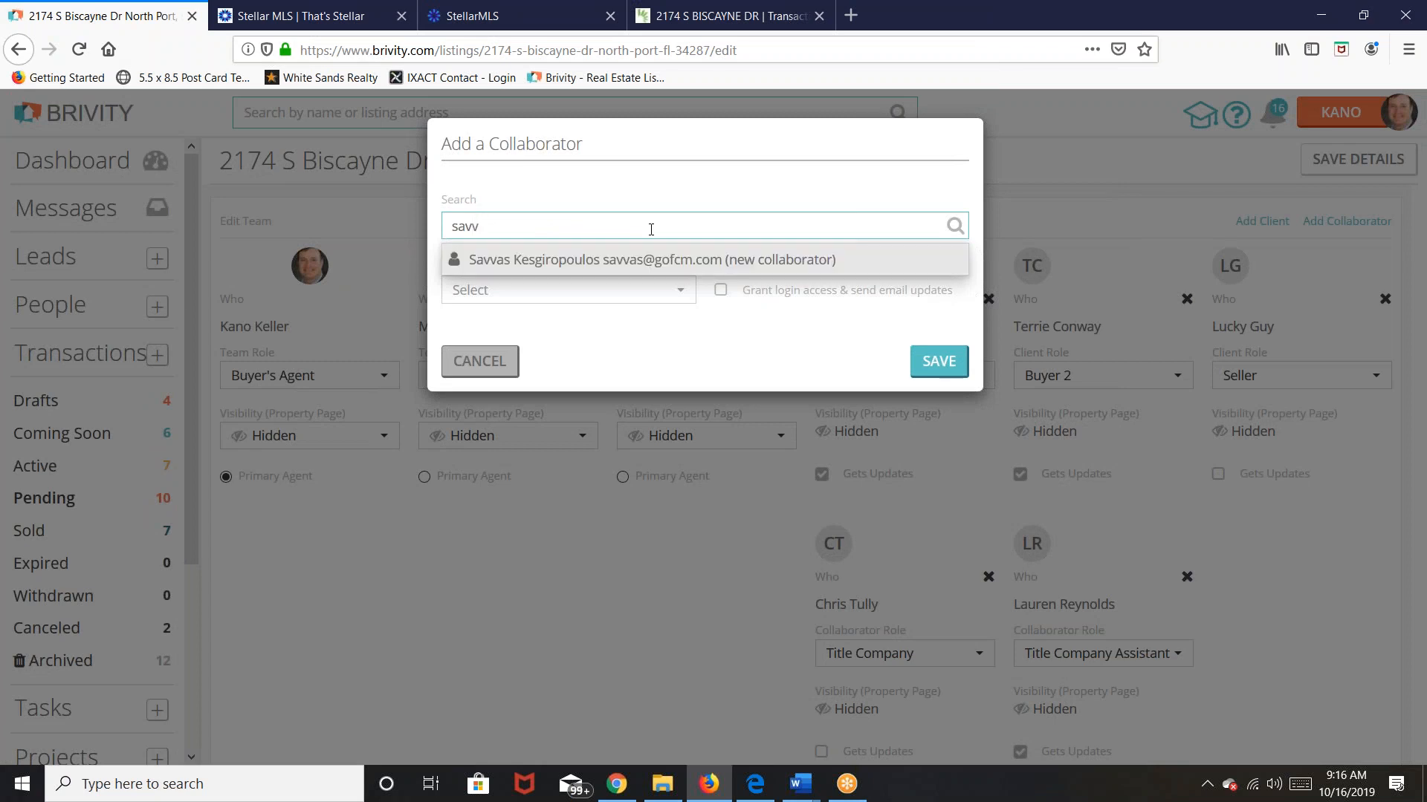
pyautogui.click(596, 274)
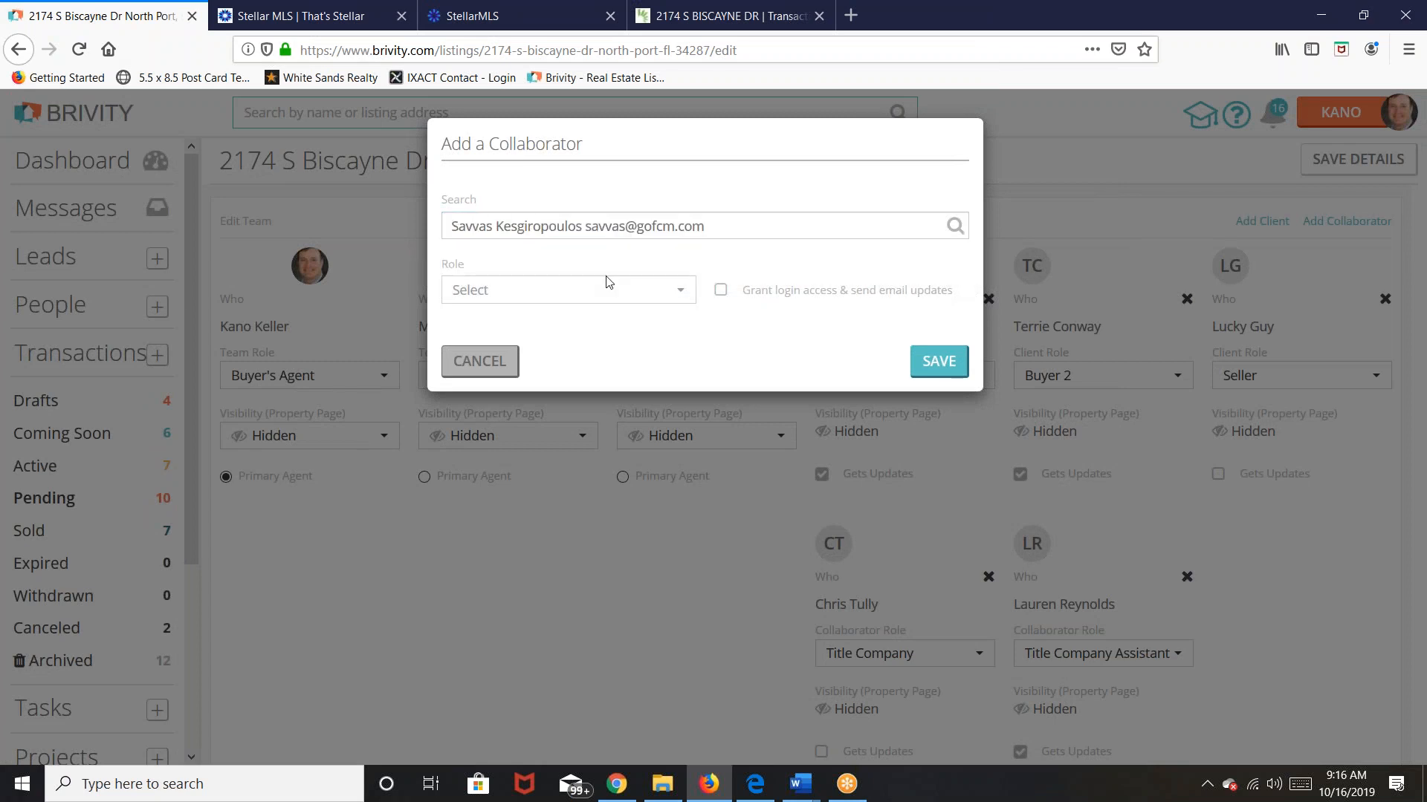
pyautogui.click(679, 294)
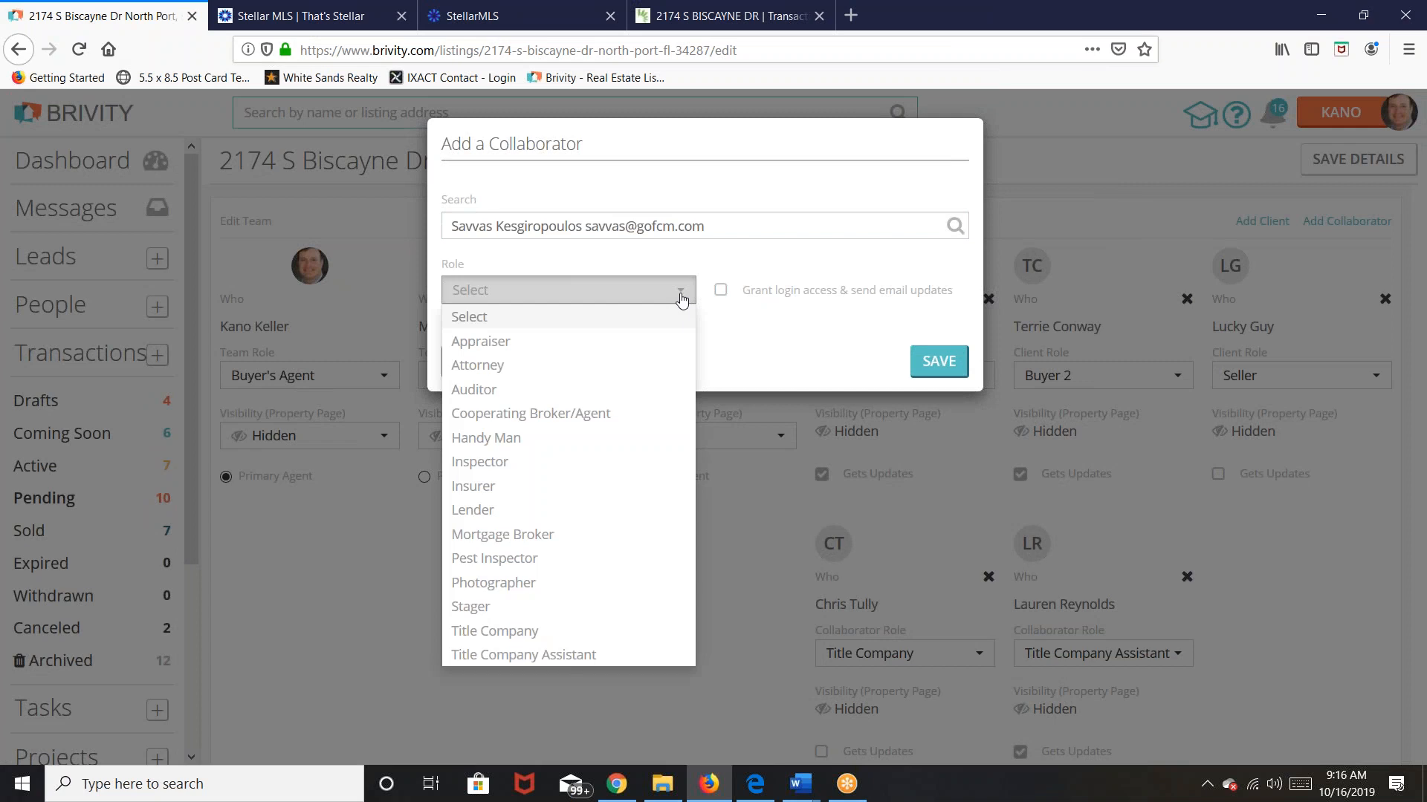
pyautogui.click(479, 510)
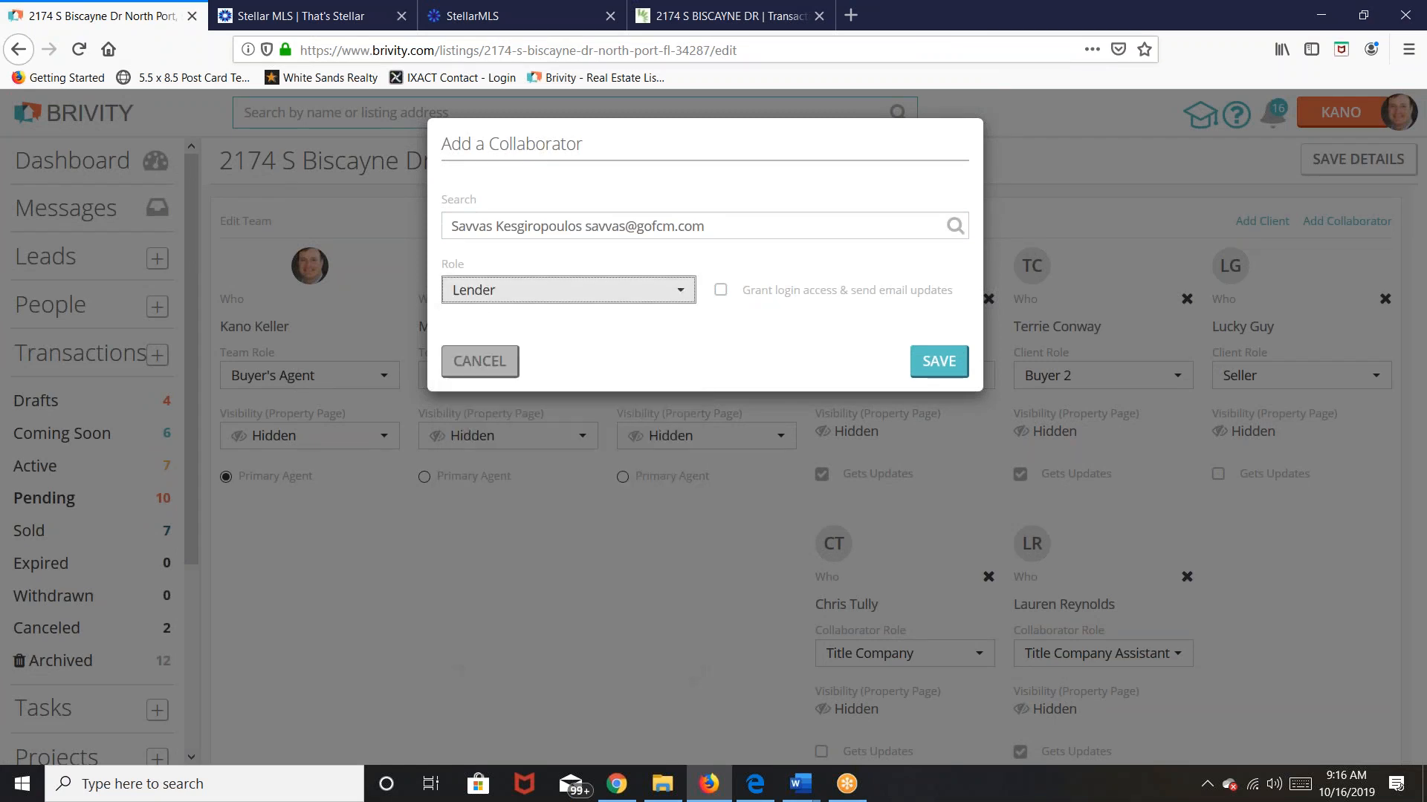
pyautogui.click(936, 362)
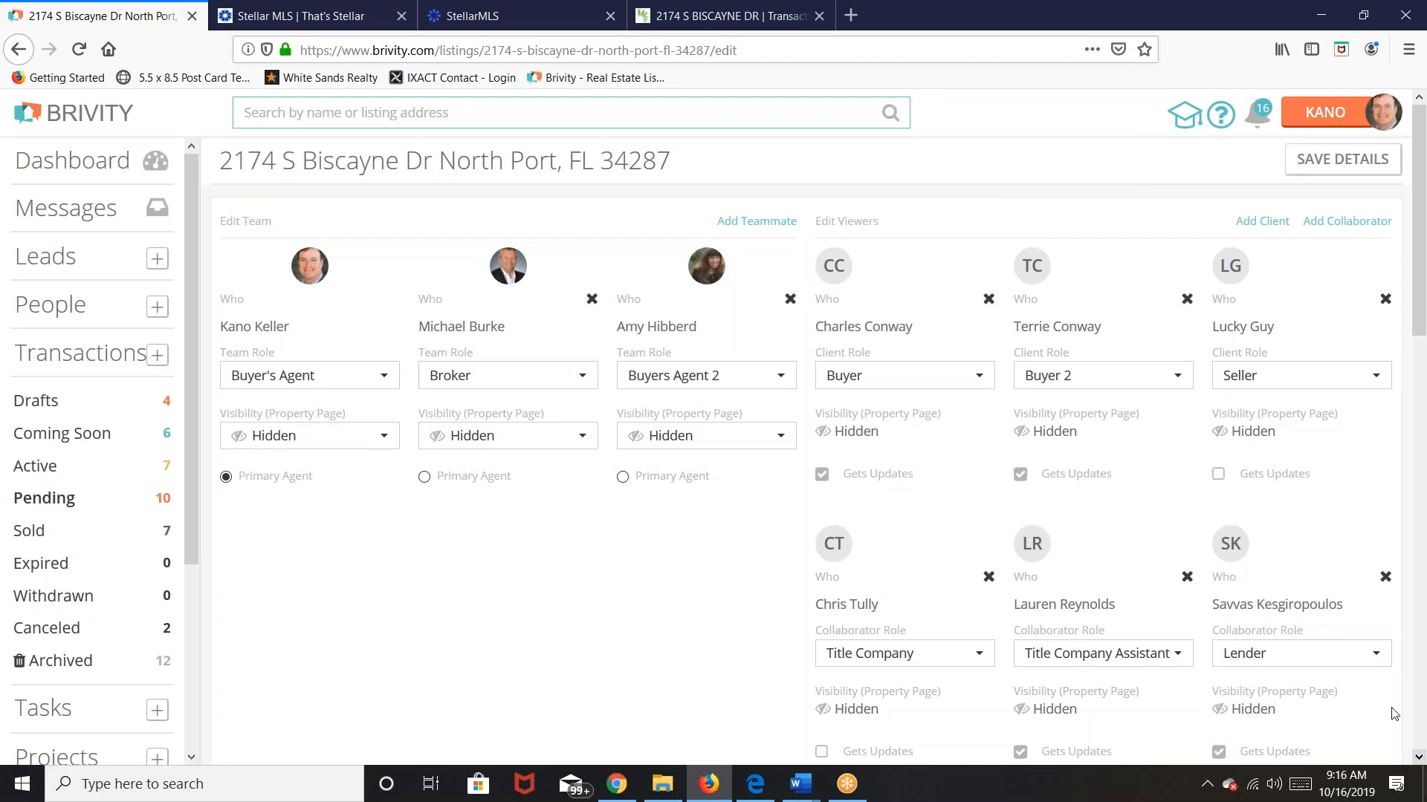
# Step: Change the loan collaborator's role from Lender to Mortgage Broker
pyautogui.click(1376, 657)
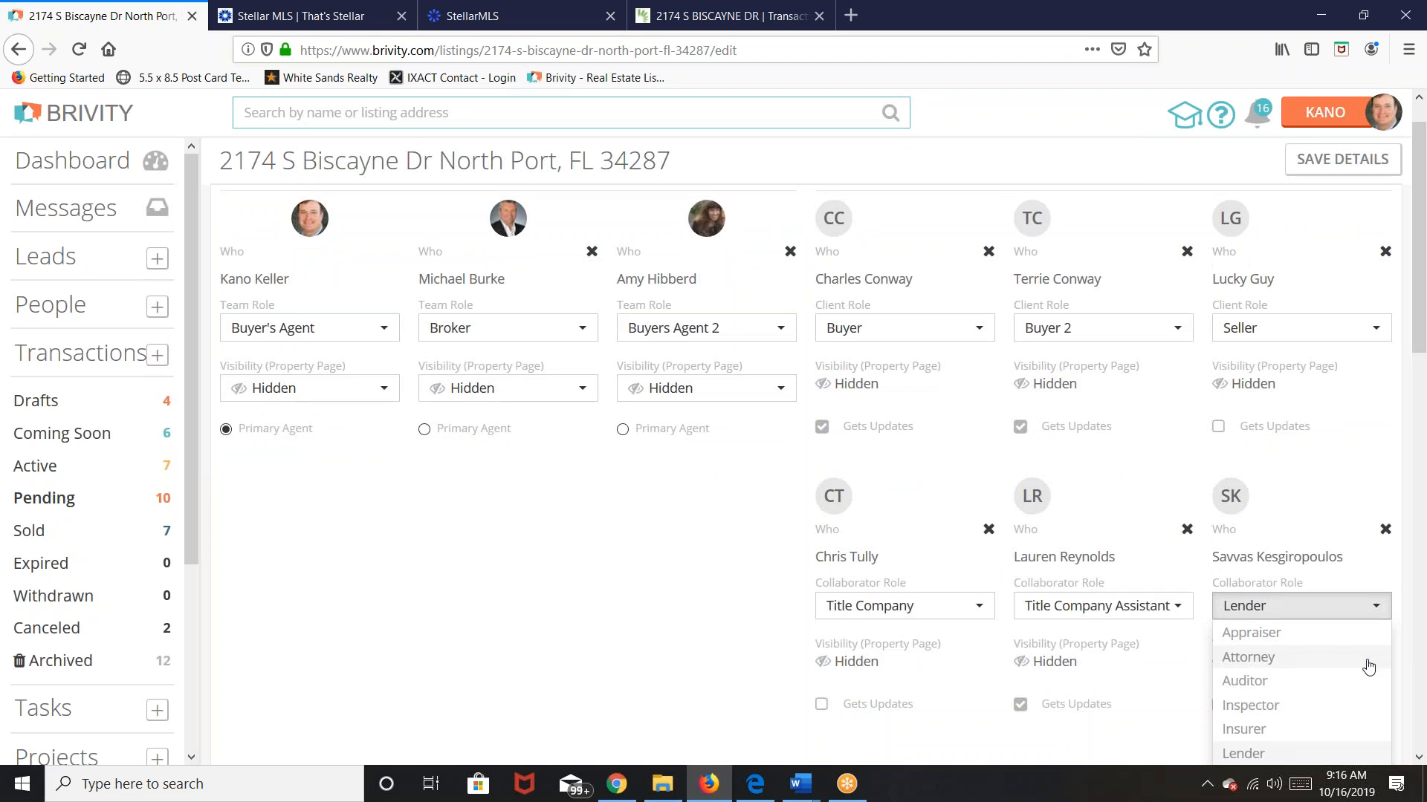
pyautogui.scroll(-3, 1300, 687)
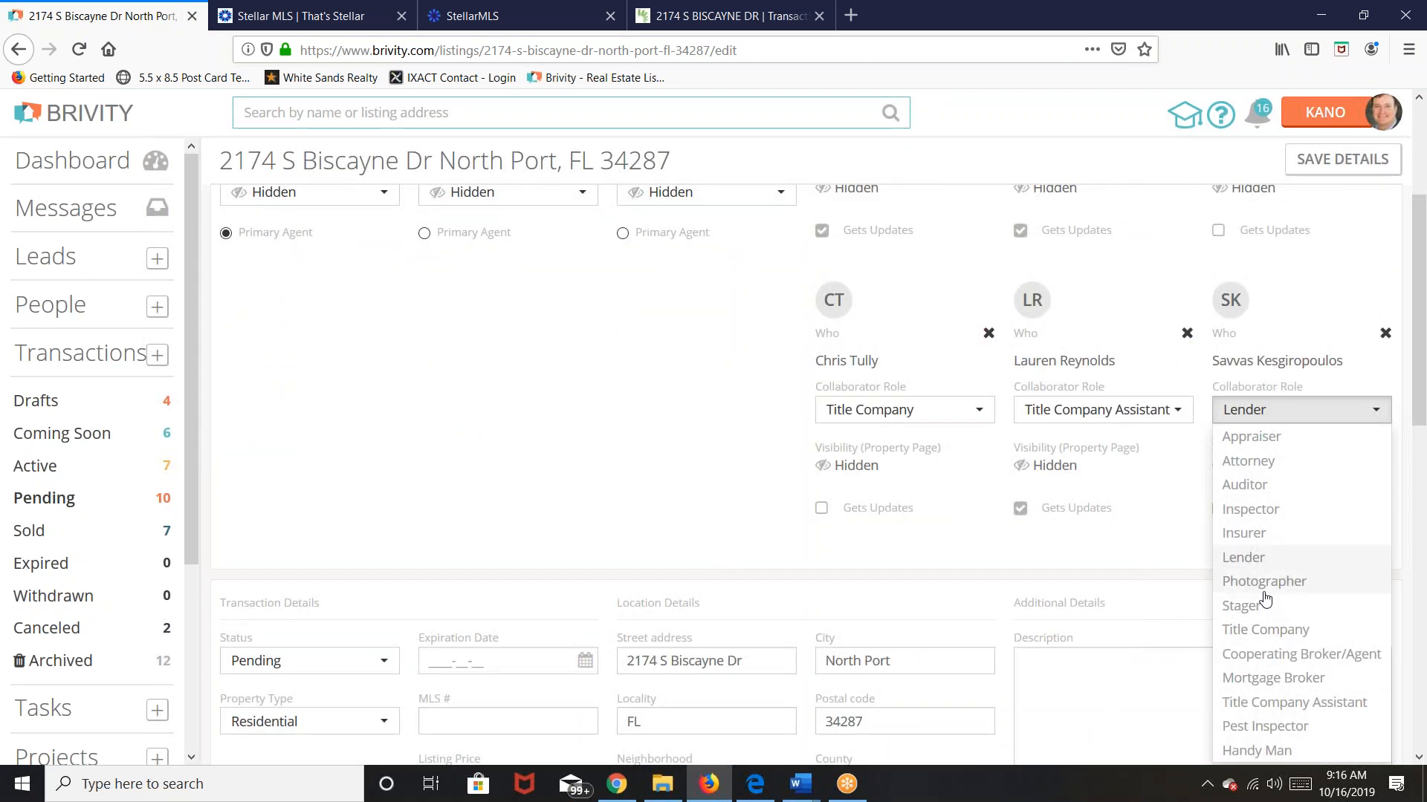
pyautogui.click(1300, 685)
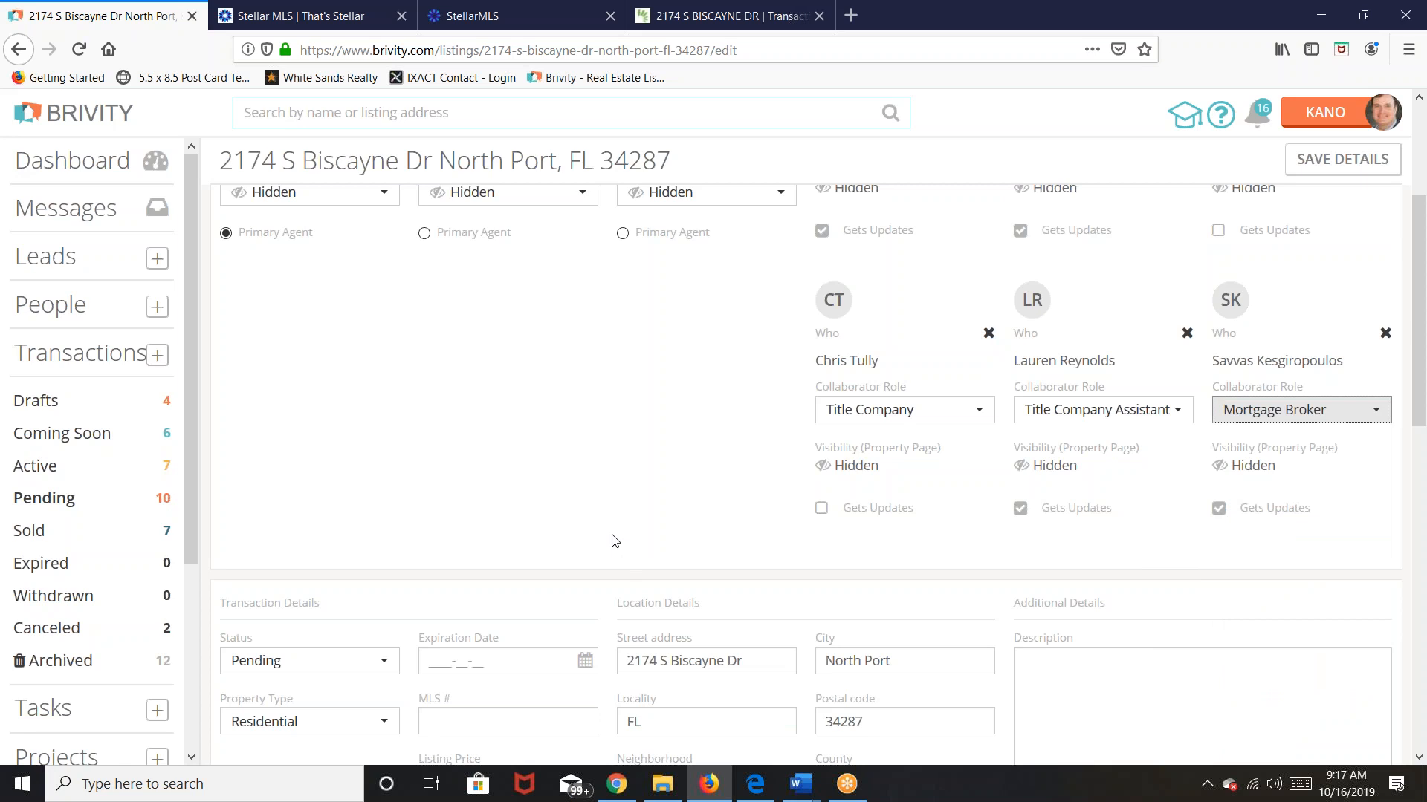
pyautogui.scroll(3, 615, 541)
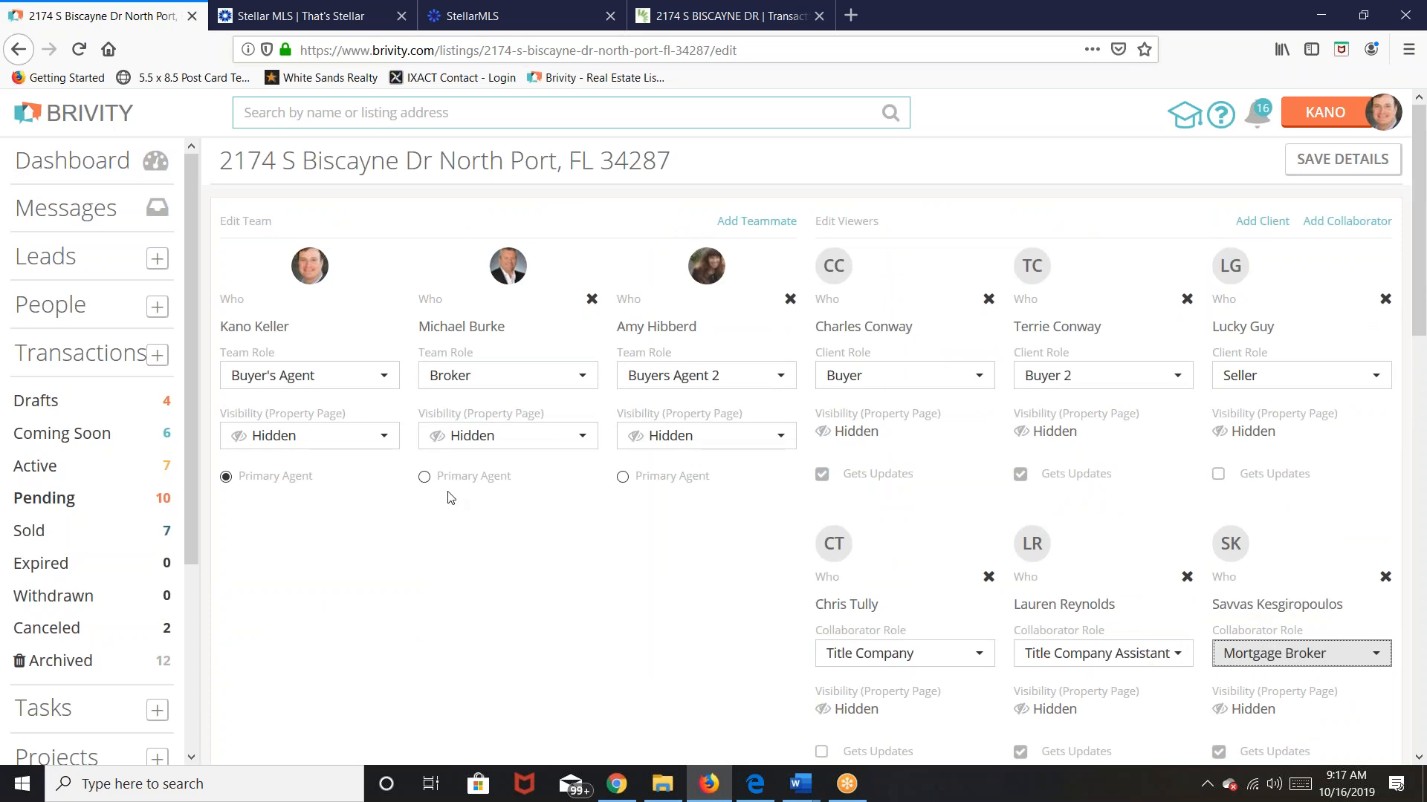
pyautogui.scroll(-2, 461, 493)
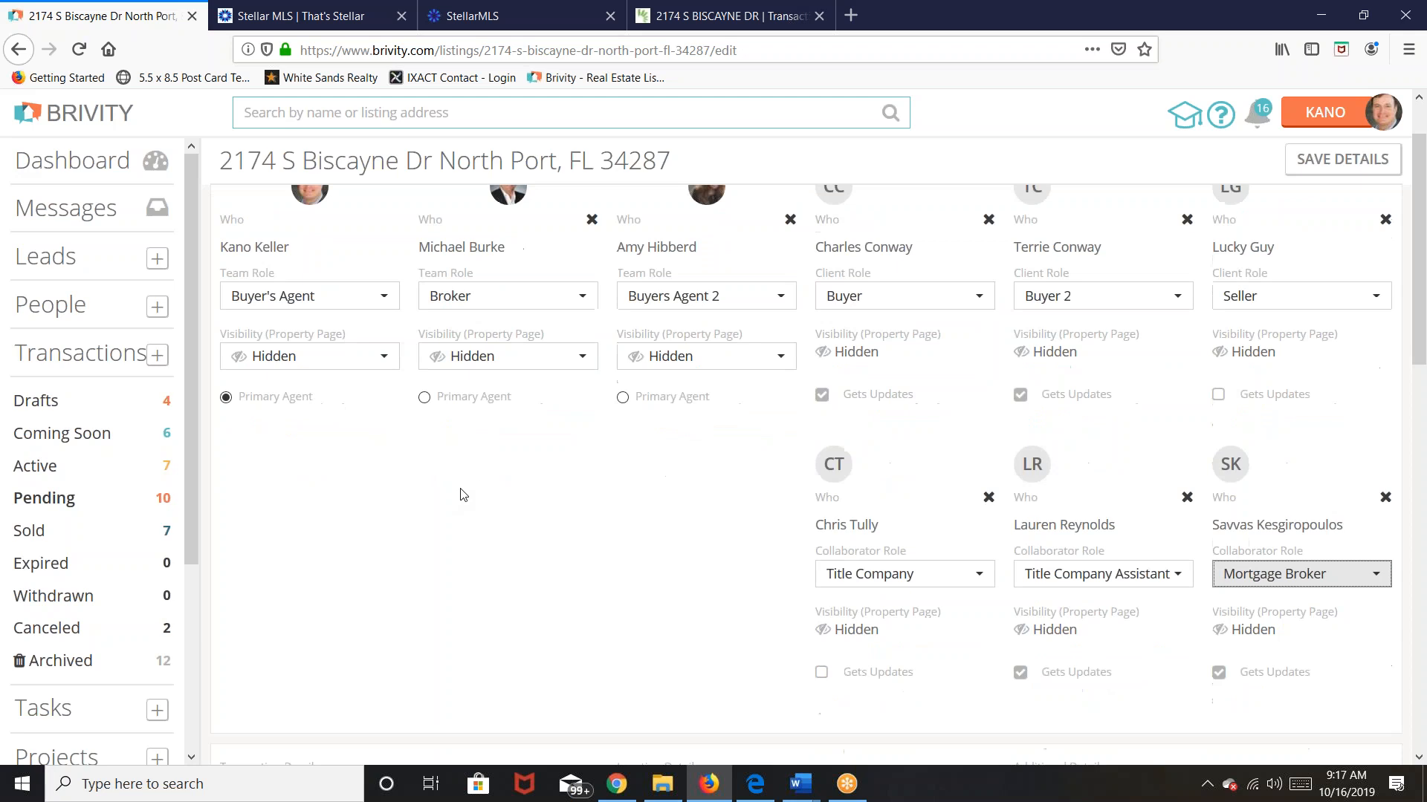
pyautogui.scroll(2, 461, 494)
# Step: Add the other agent as a collaborator with the Cooperating Broker/Agent role
pyautogui.click(1346, 222)
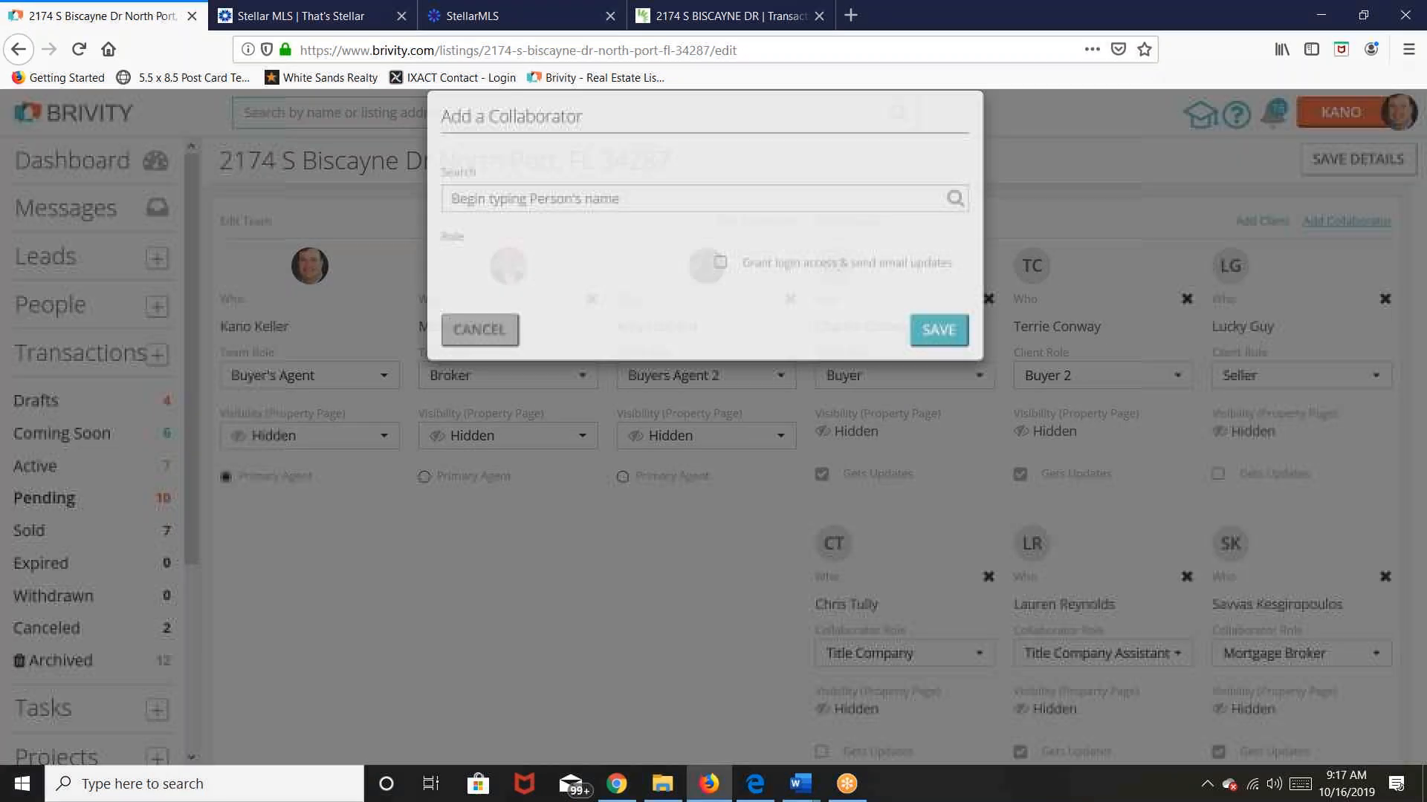
pyautogui.click(664, 227)
pyautogui.write('carol')
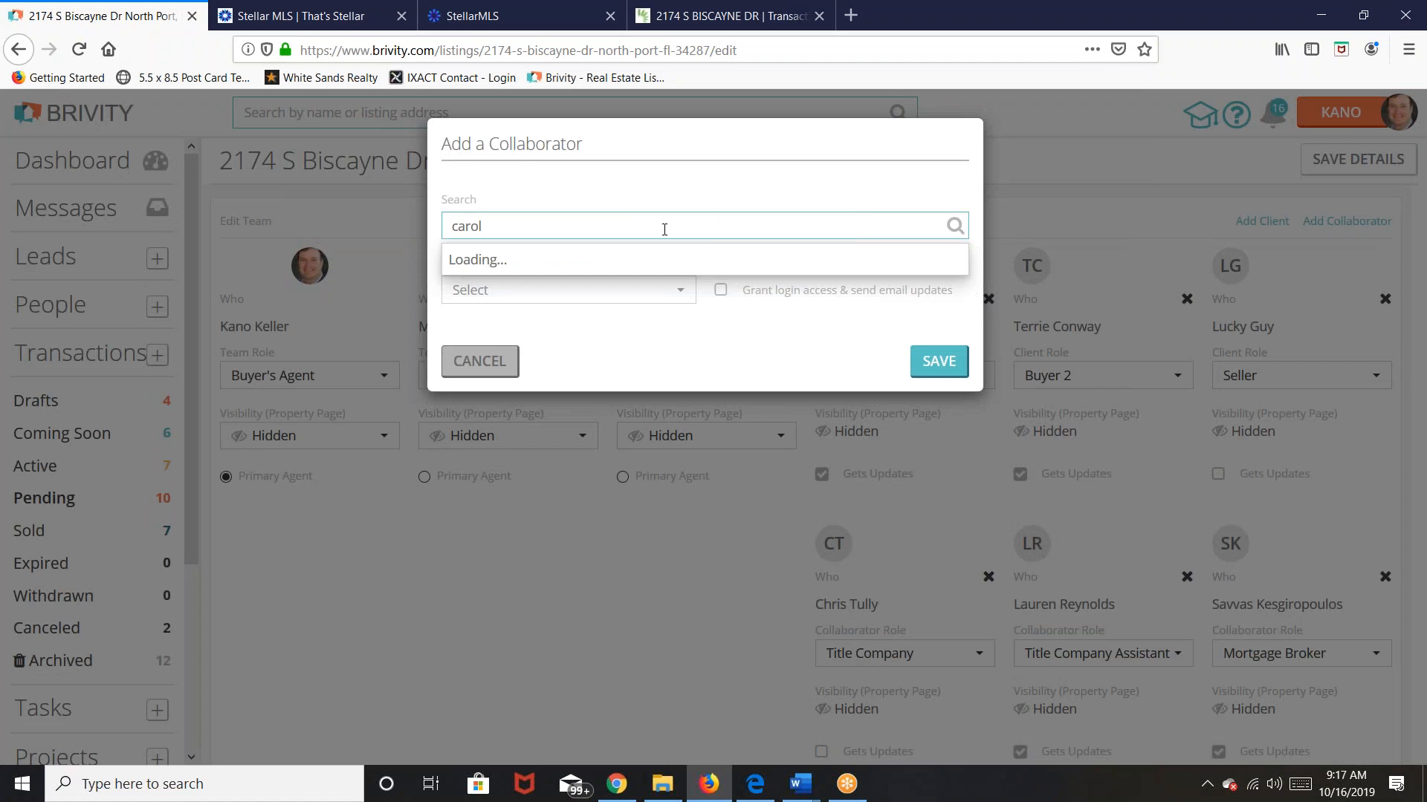
pyautogui.write(' bur')
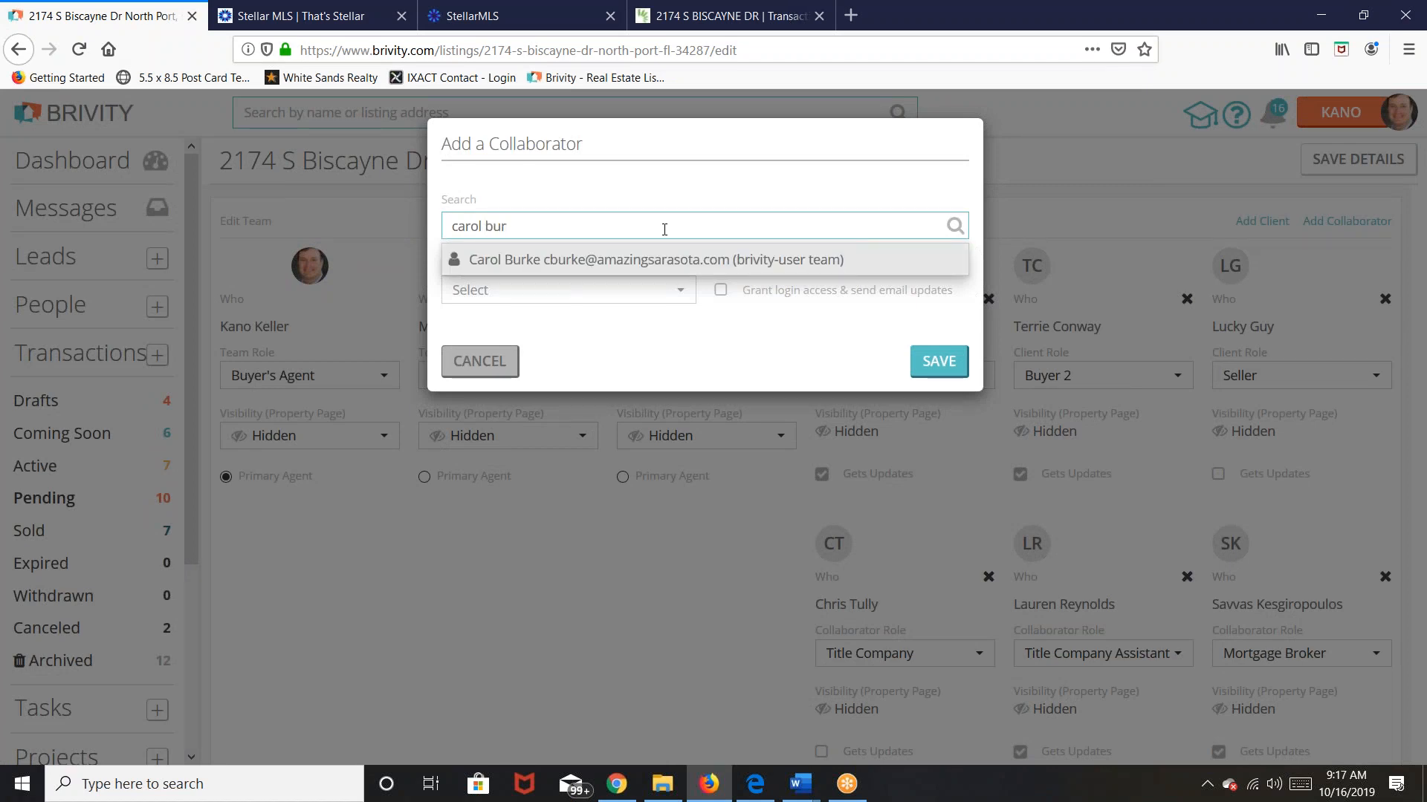
pyautogui.click(668, 262)
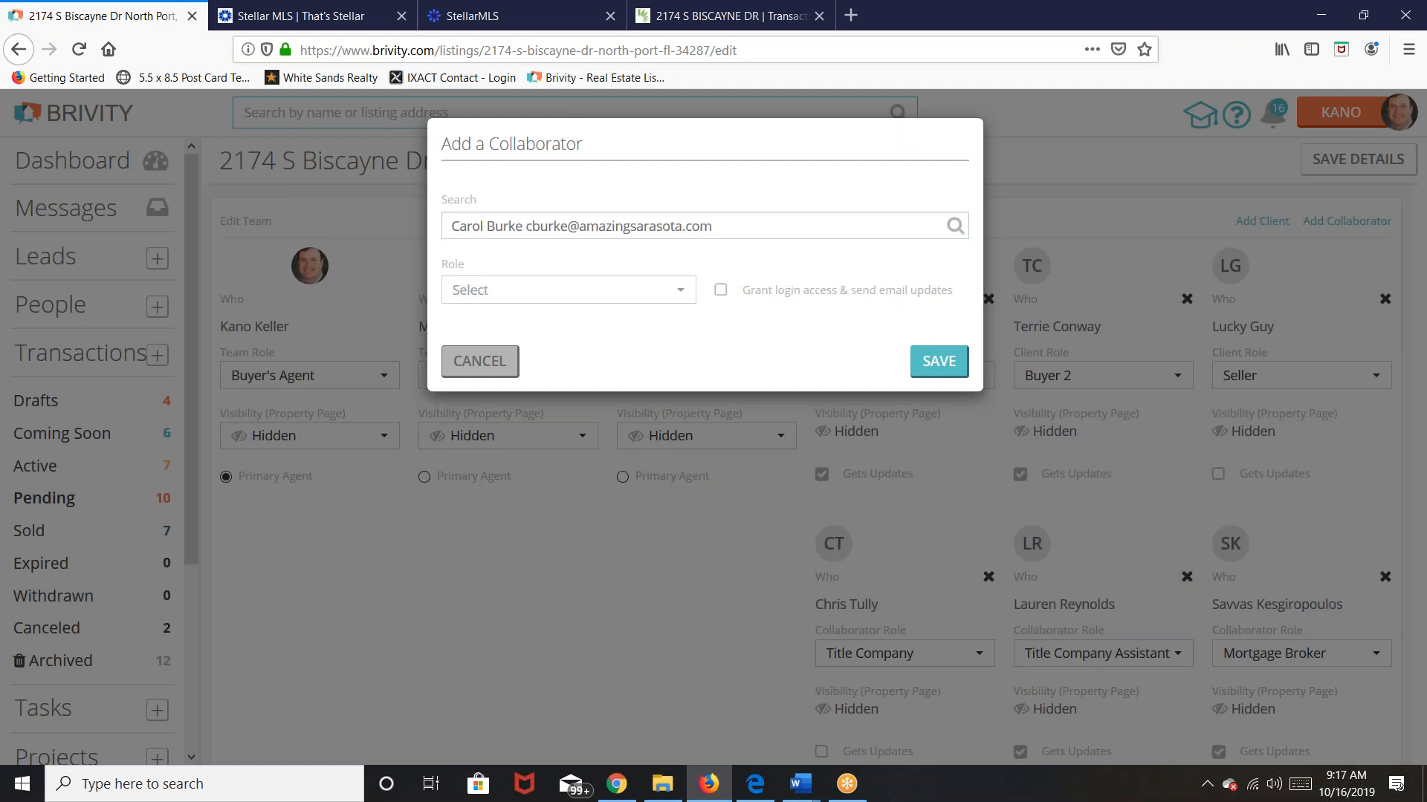
pyautogui.click(683, 296)
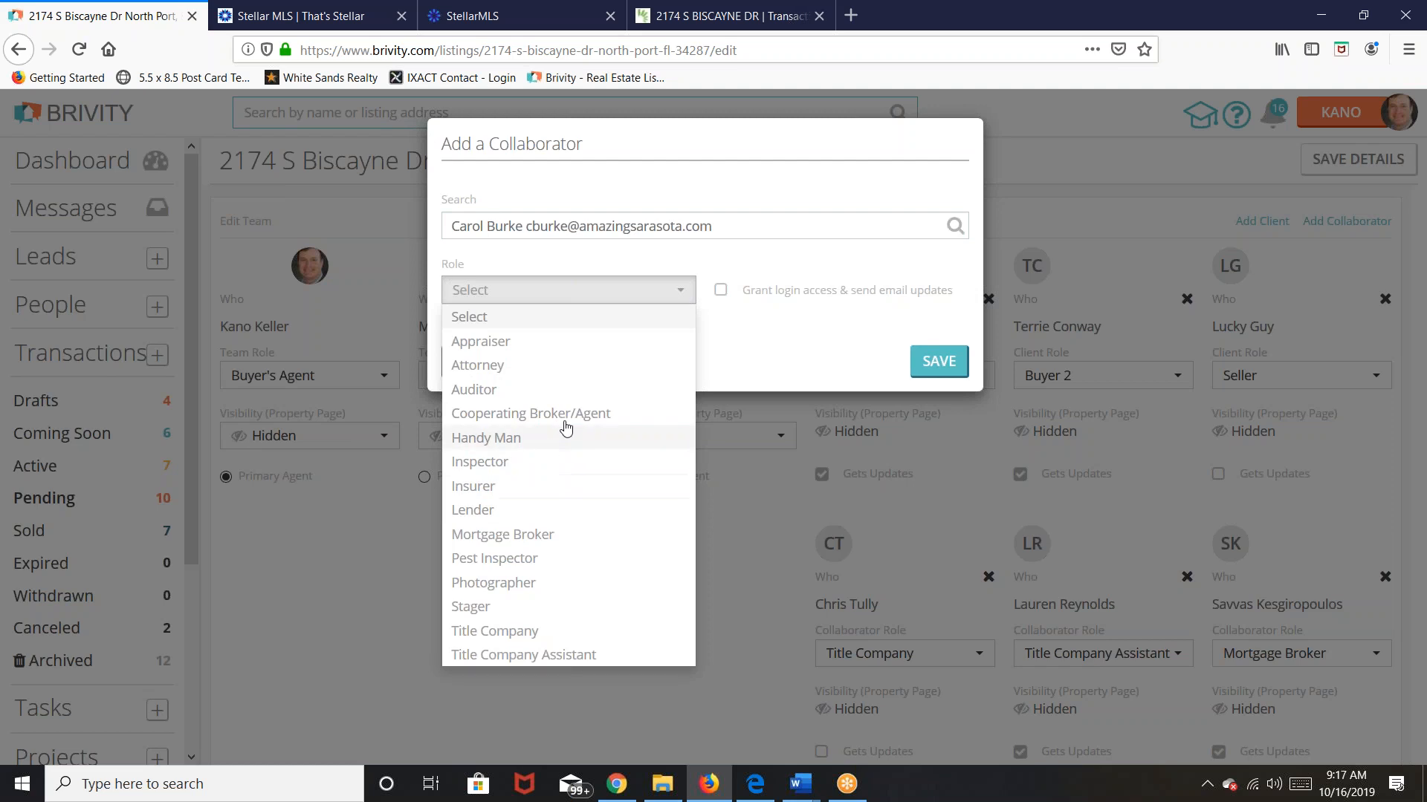
pyautogui.click(603, 413)
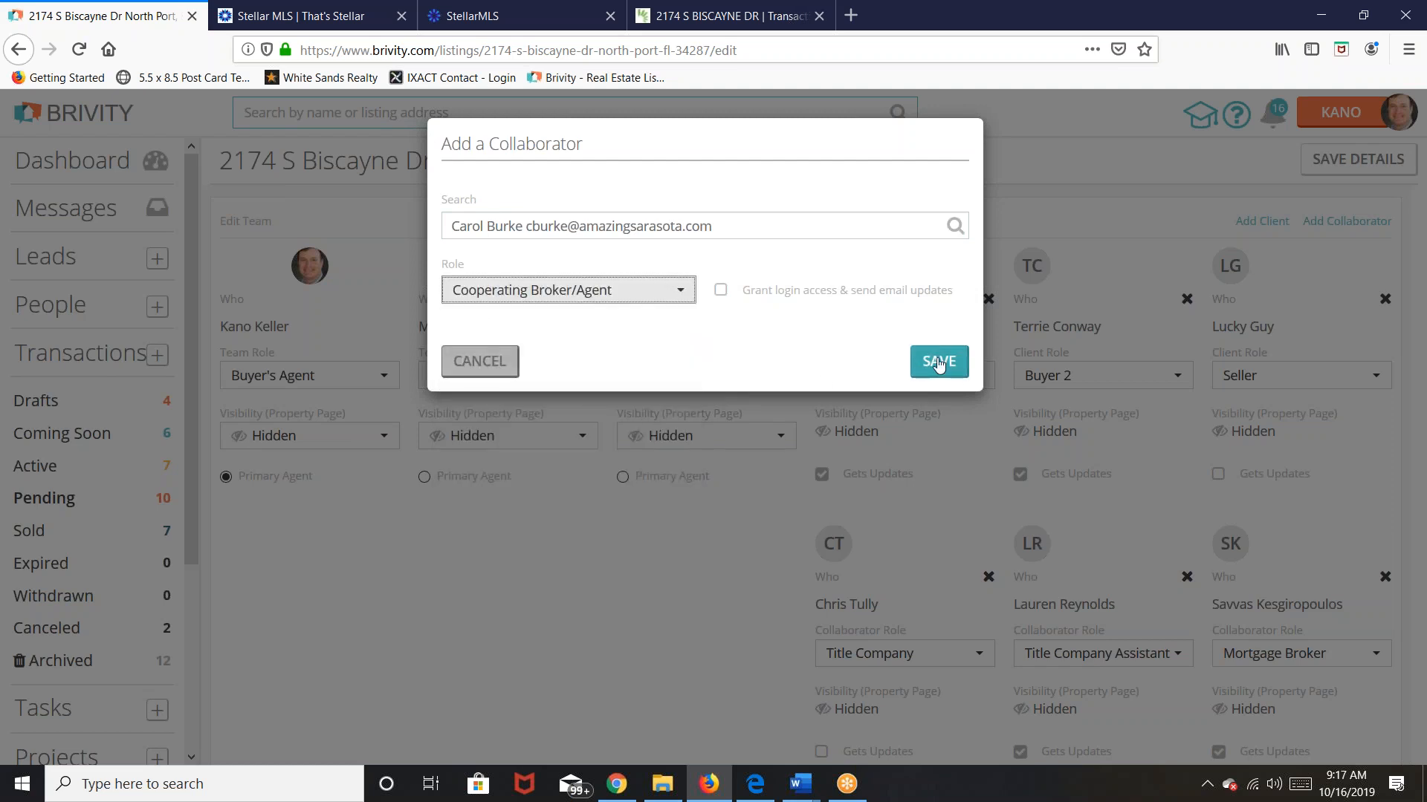
pyautogui.click(939, 362)
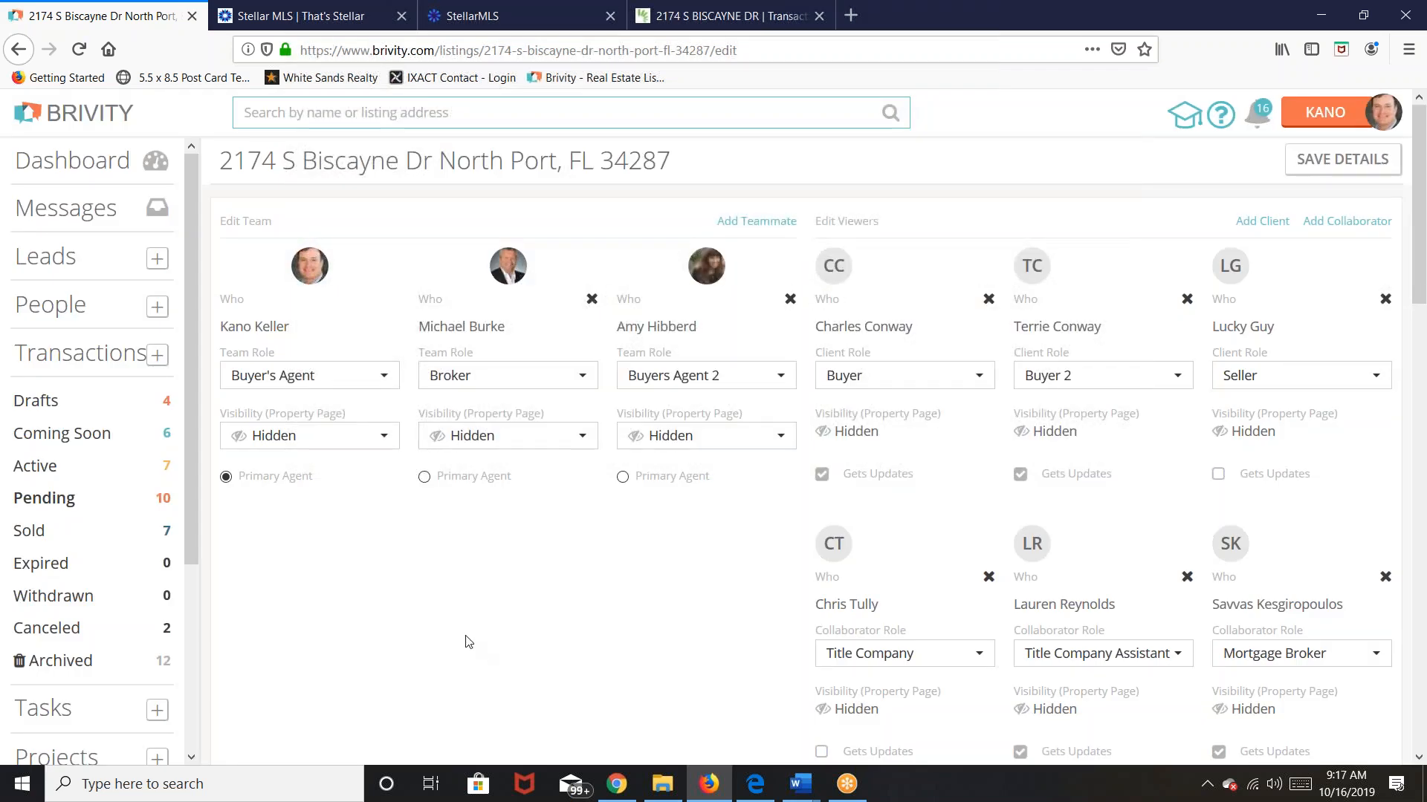
# Step: Turn off email updates for the cooperating agent, title company assistant and mortgage broker
pyautogui.scroll(-3, 582, 573)
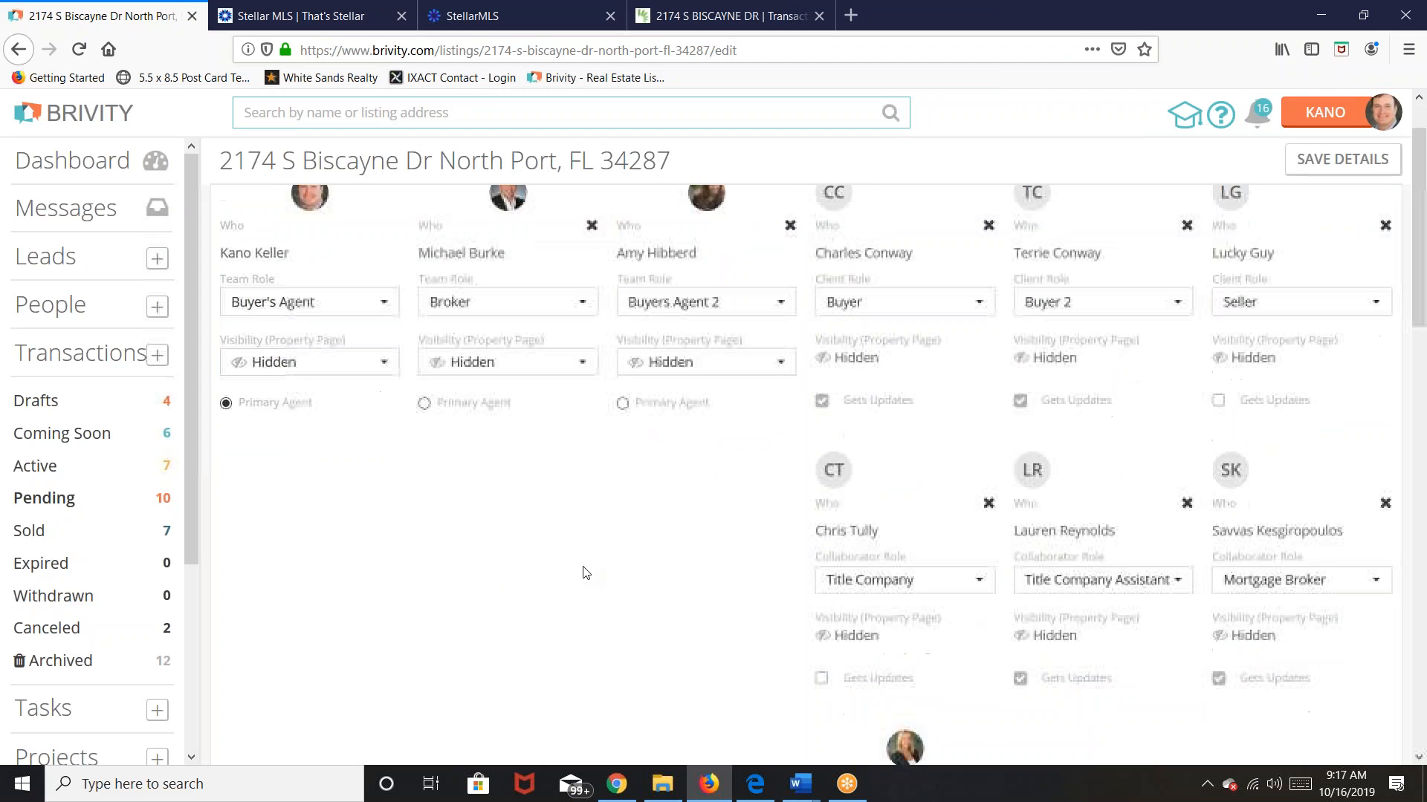
pyautogui.scroll(-3, 581, 575)
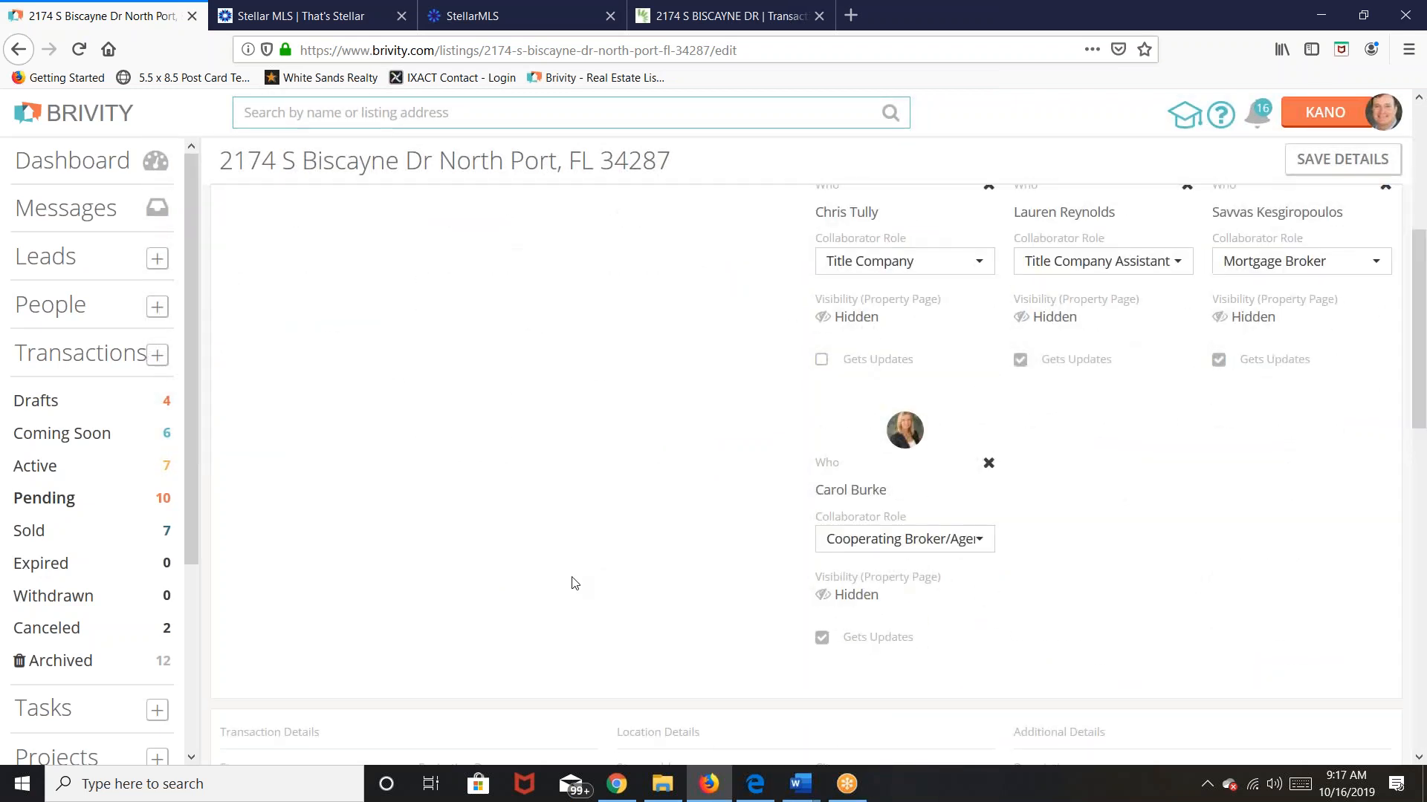
pyautogui.scroll(4, 573, 583)
pyautogui.scroll(-2, 572, 584)
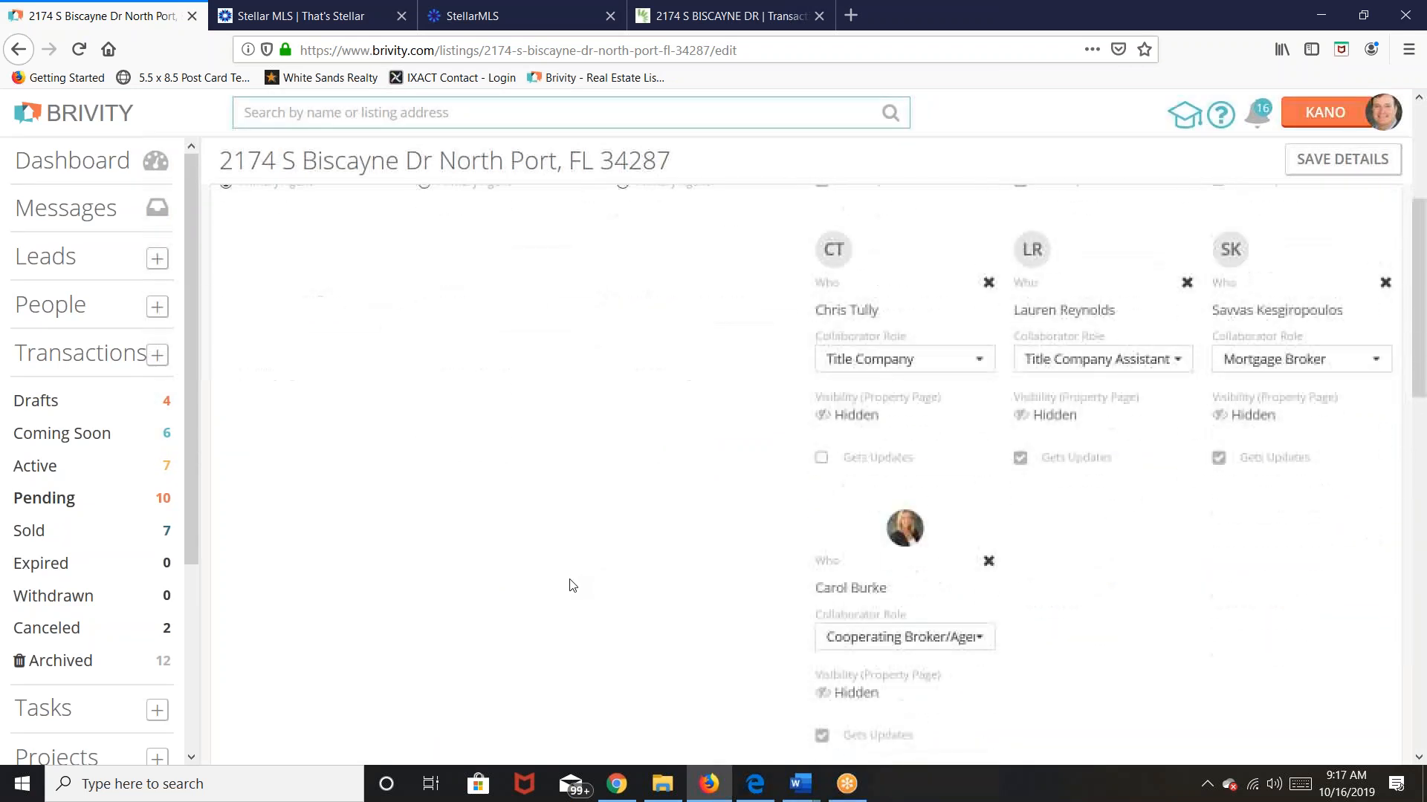
pyautogui.click(822, 736)
pyautogui.click(1020, 458)
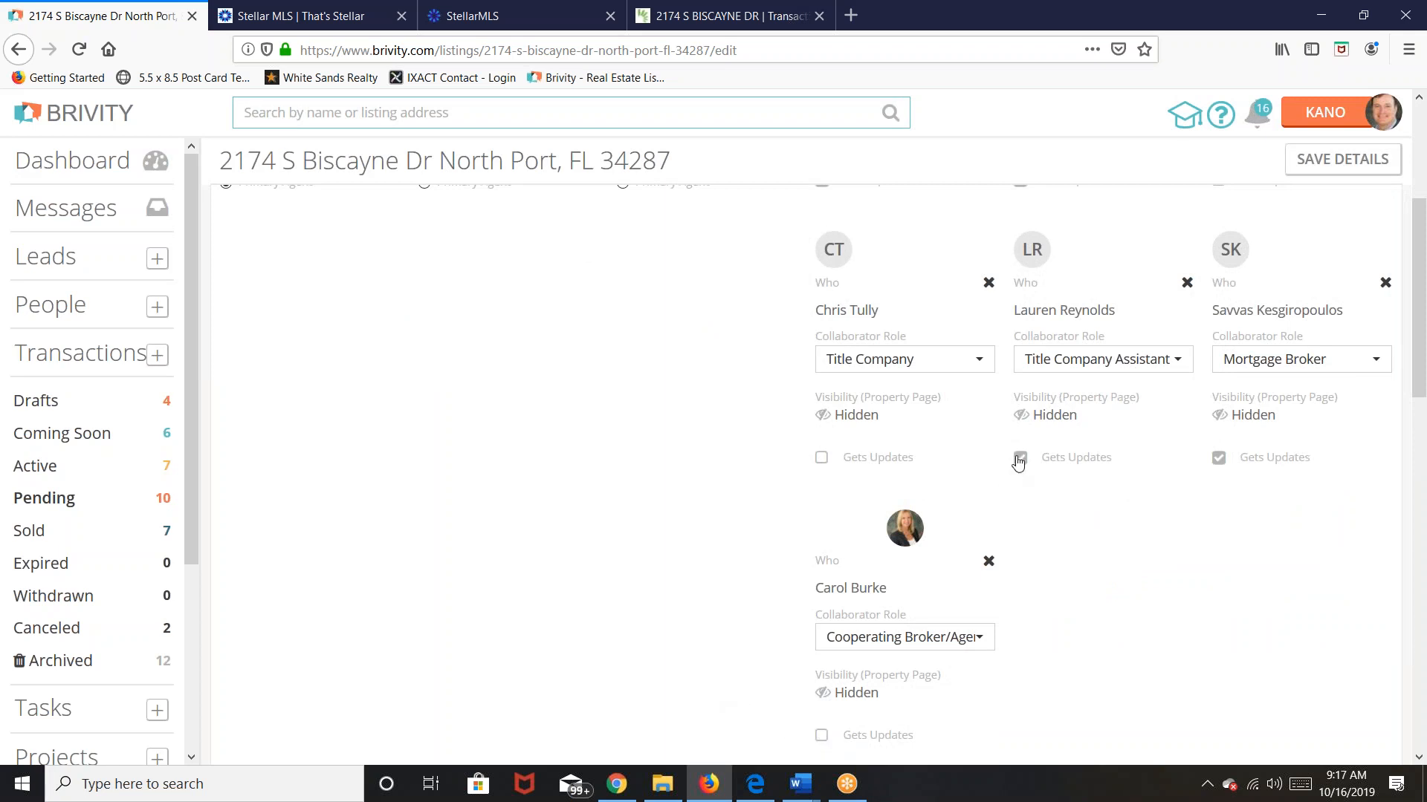
pyautogui.click(1219, 458)
# Step: Scroll down the listing page to the Transaction Details section
pyautogui.scroll(2, 653, 525)
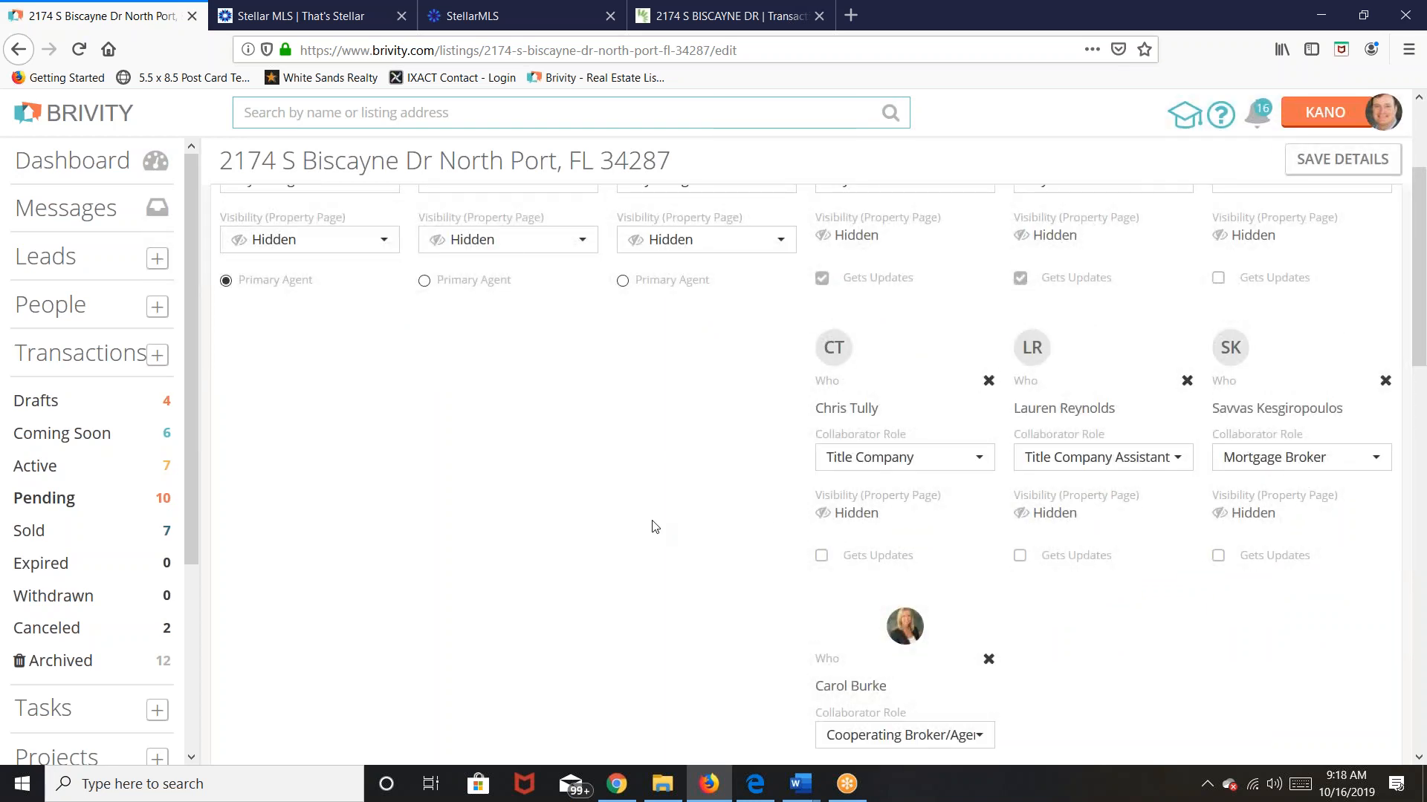
pyautogui.scroll(3, 654, 526)
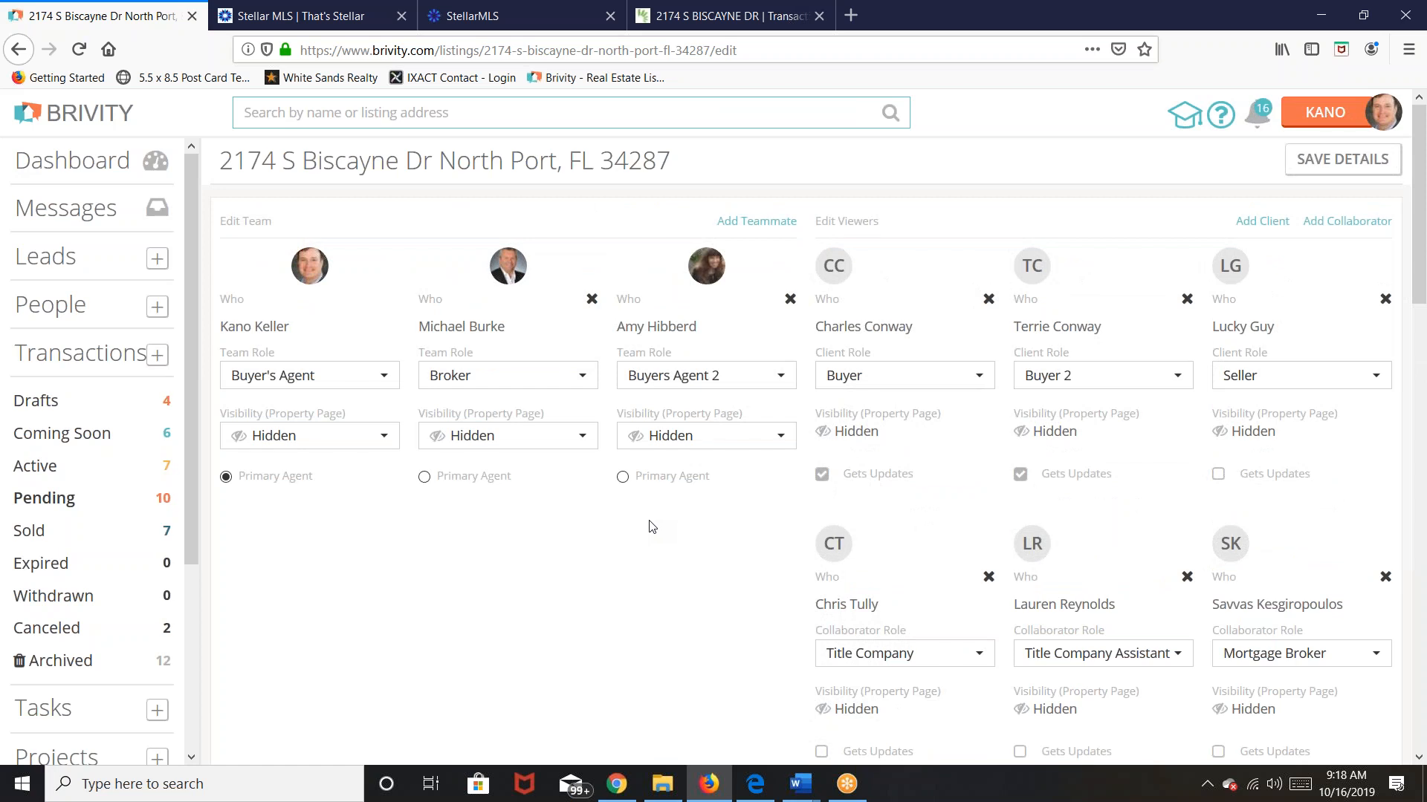
pyautogui.scroll(-6, 630, 536)
pyautogui.scroll(-7, 621, 543)
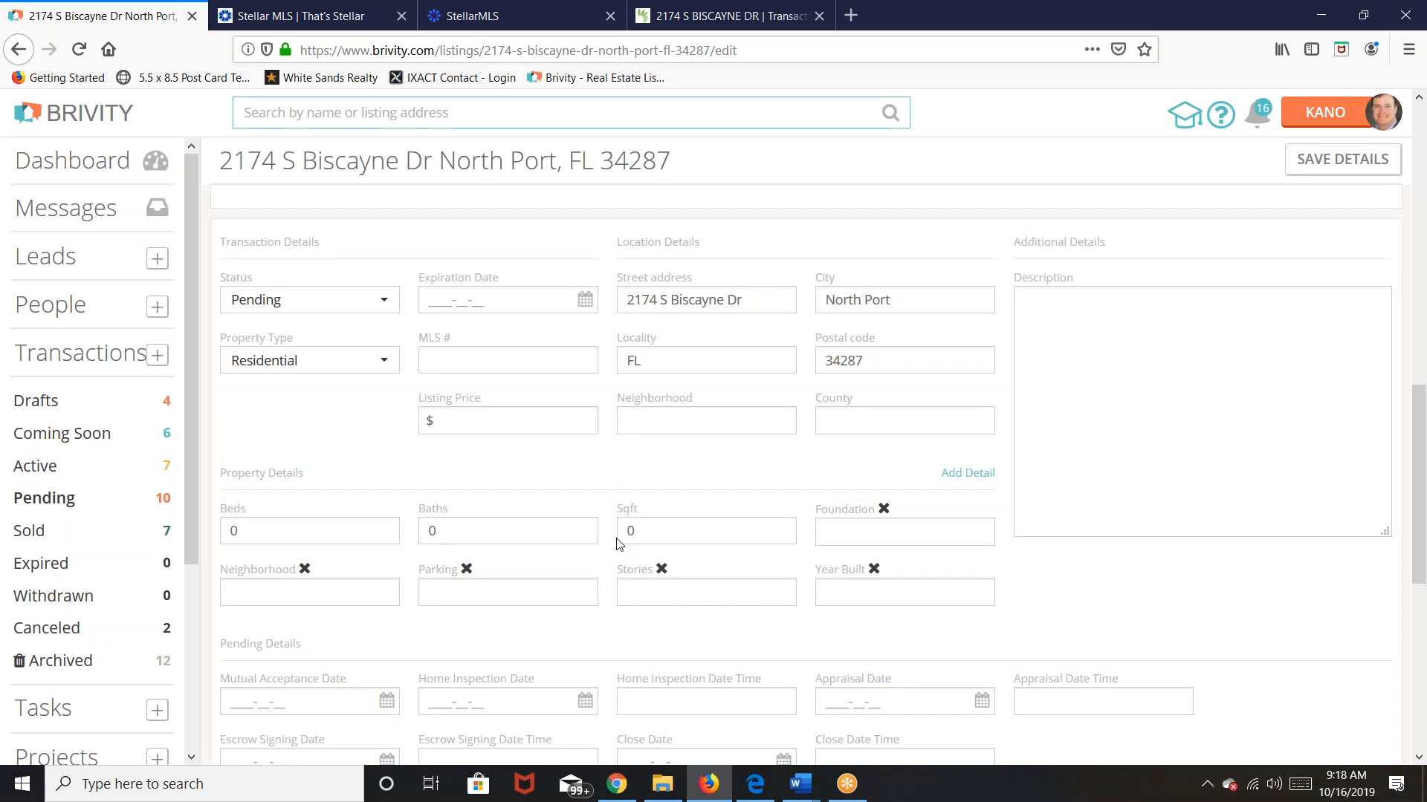
# Step: Enter MLS # c7418082 and listing price 269909
pyautogui.scroll(-2, 616, 545)
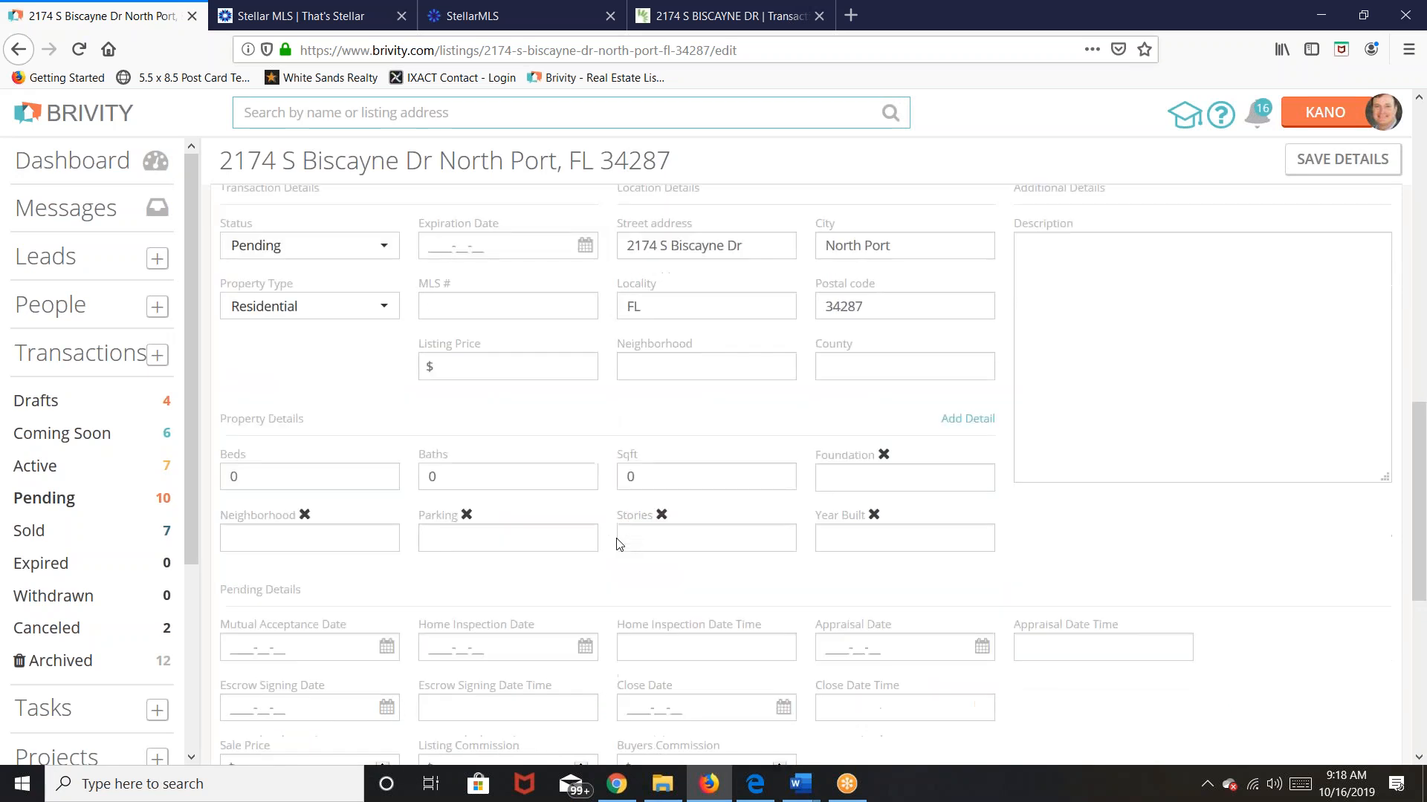
pyautogui.scroll(2, 616, 545)
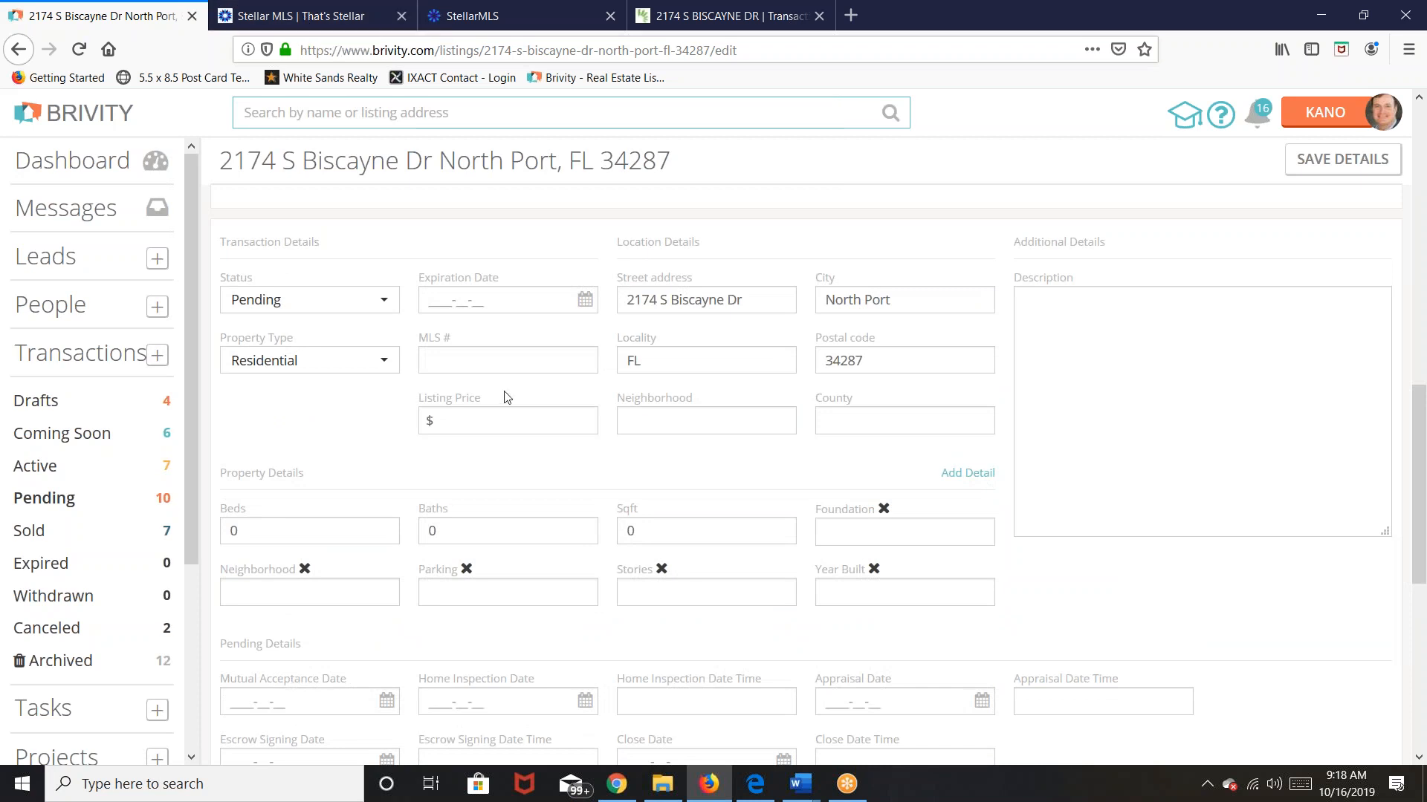
pyautogui.click(472, 363)
pyautogui.write('c741808')
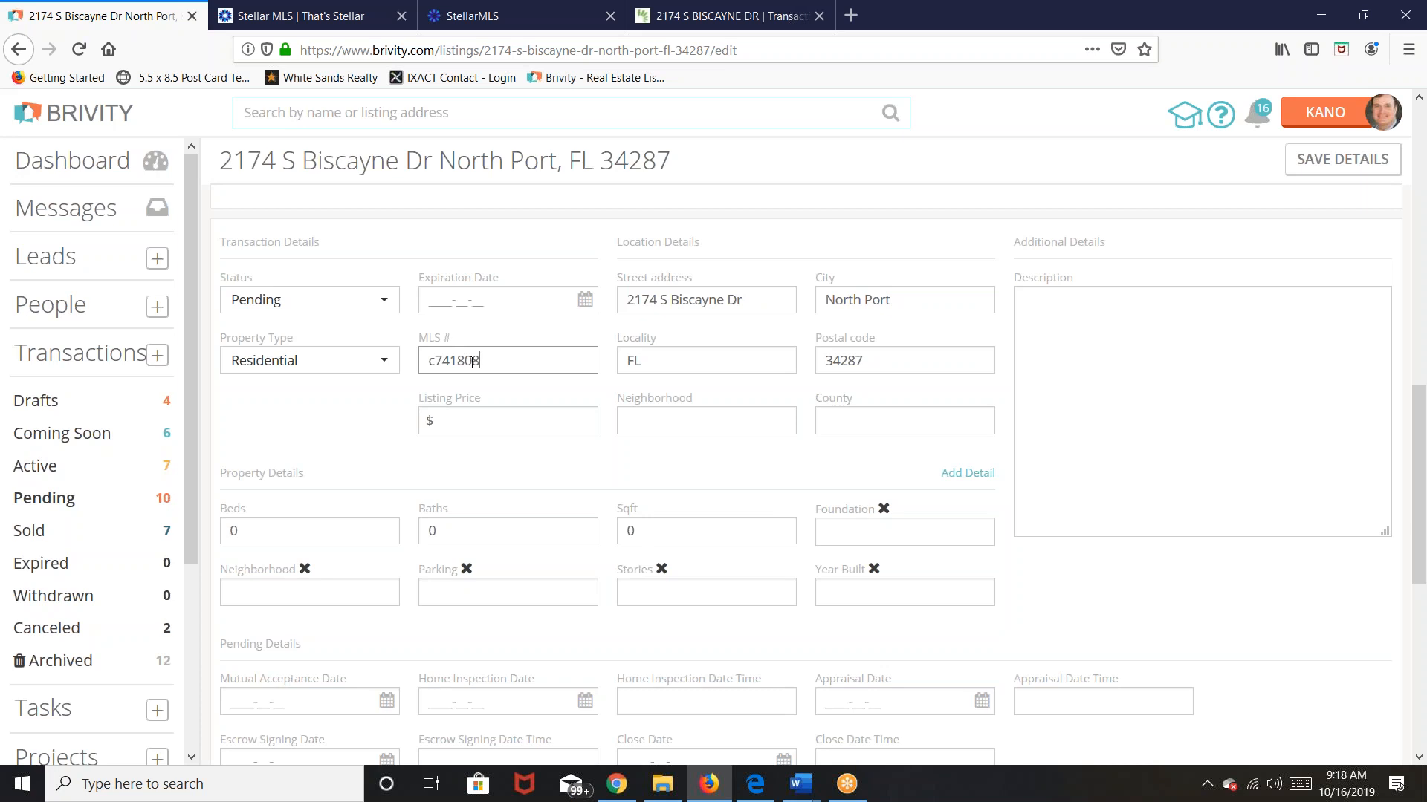
pyautogui.write('2')
pyautogui.click(562, 480)
pyautogui.click(461, 428)
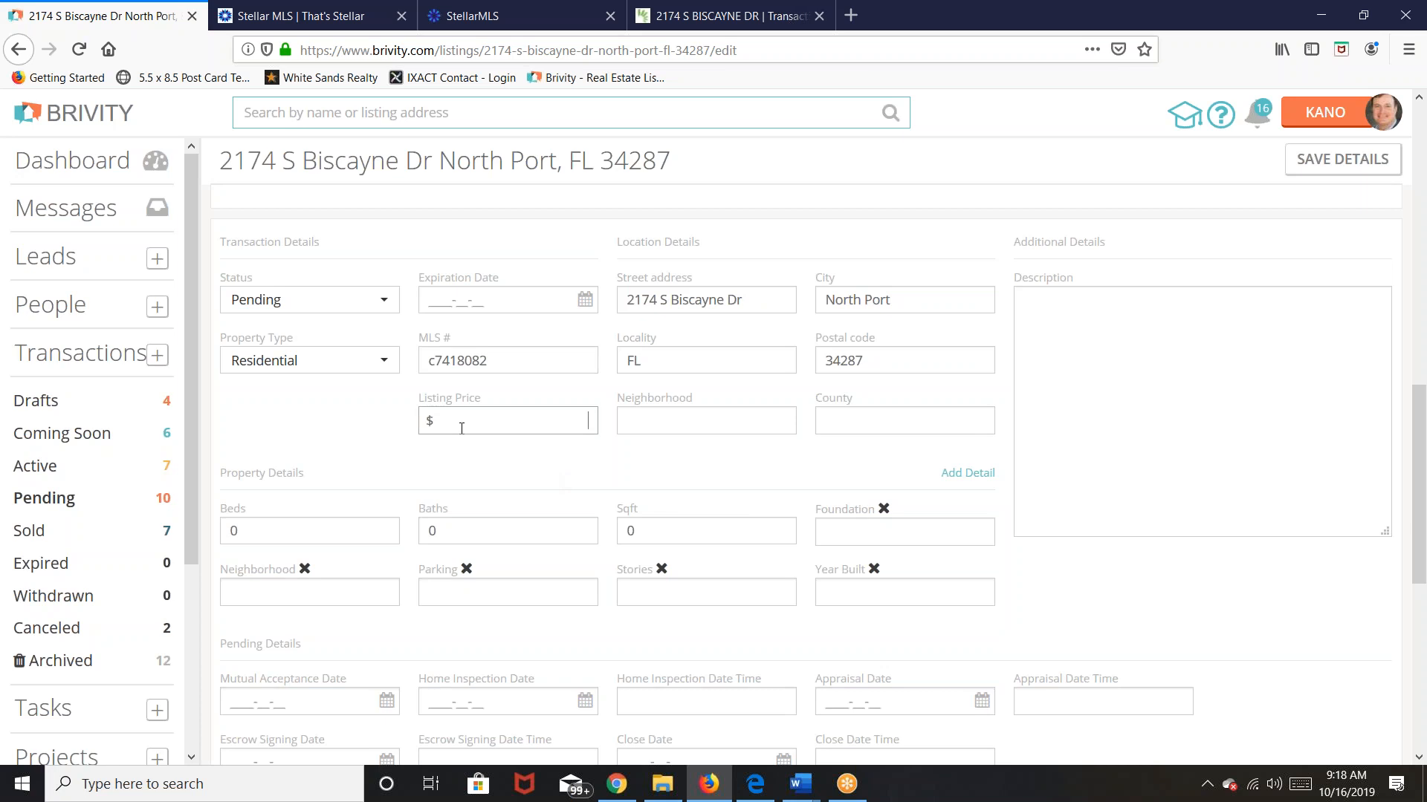
pyautogui.write('269909')
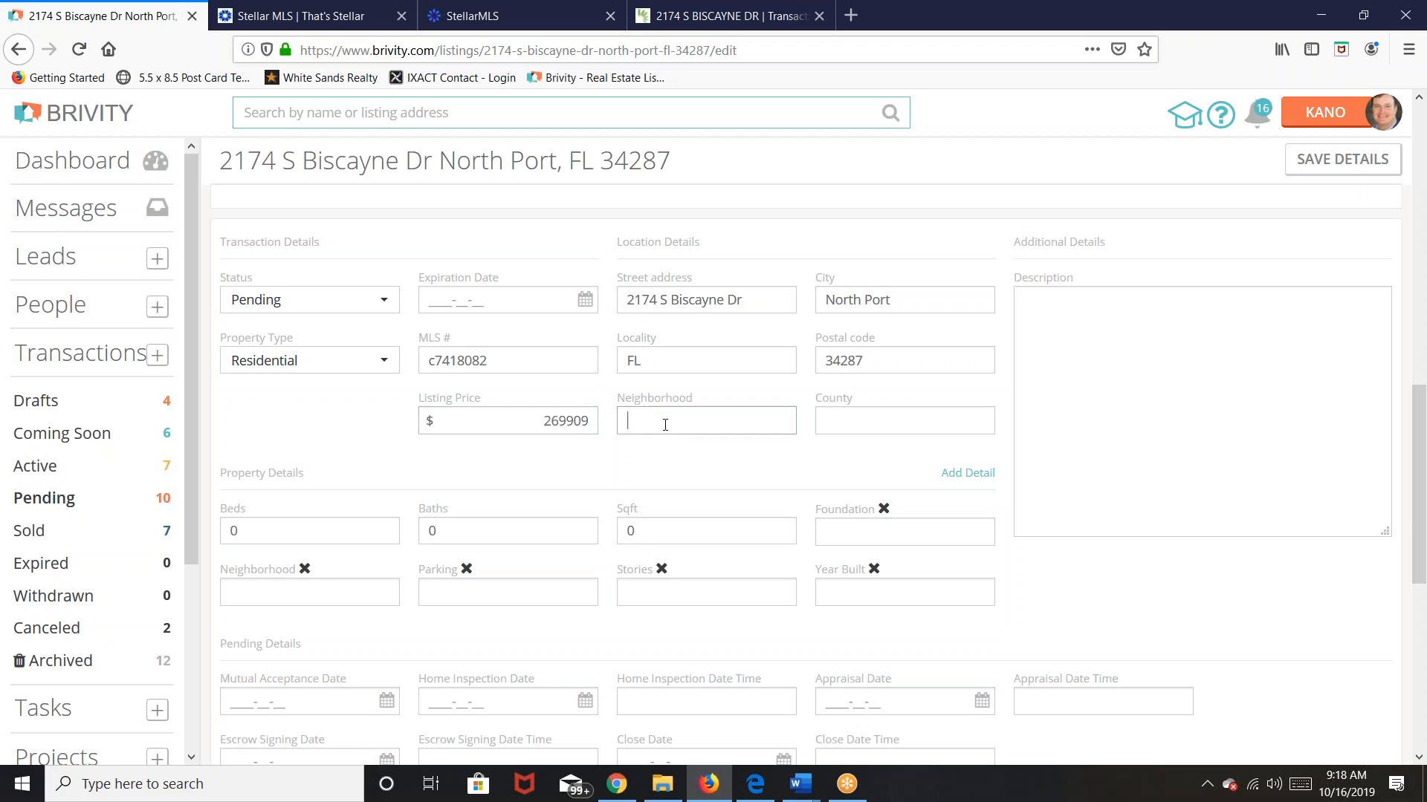
pyautogui.click(454, 423)
# Step: Enter 4 beds, 2 baths, 1935 sqft and year built 2019
pyautogui.scroll(-3, 464, 518)
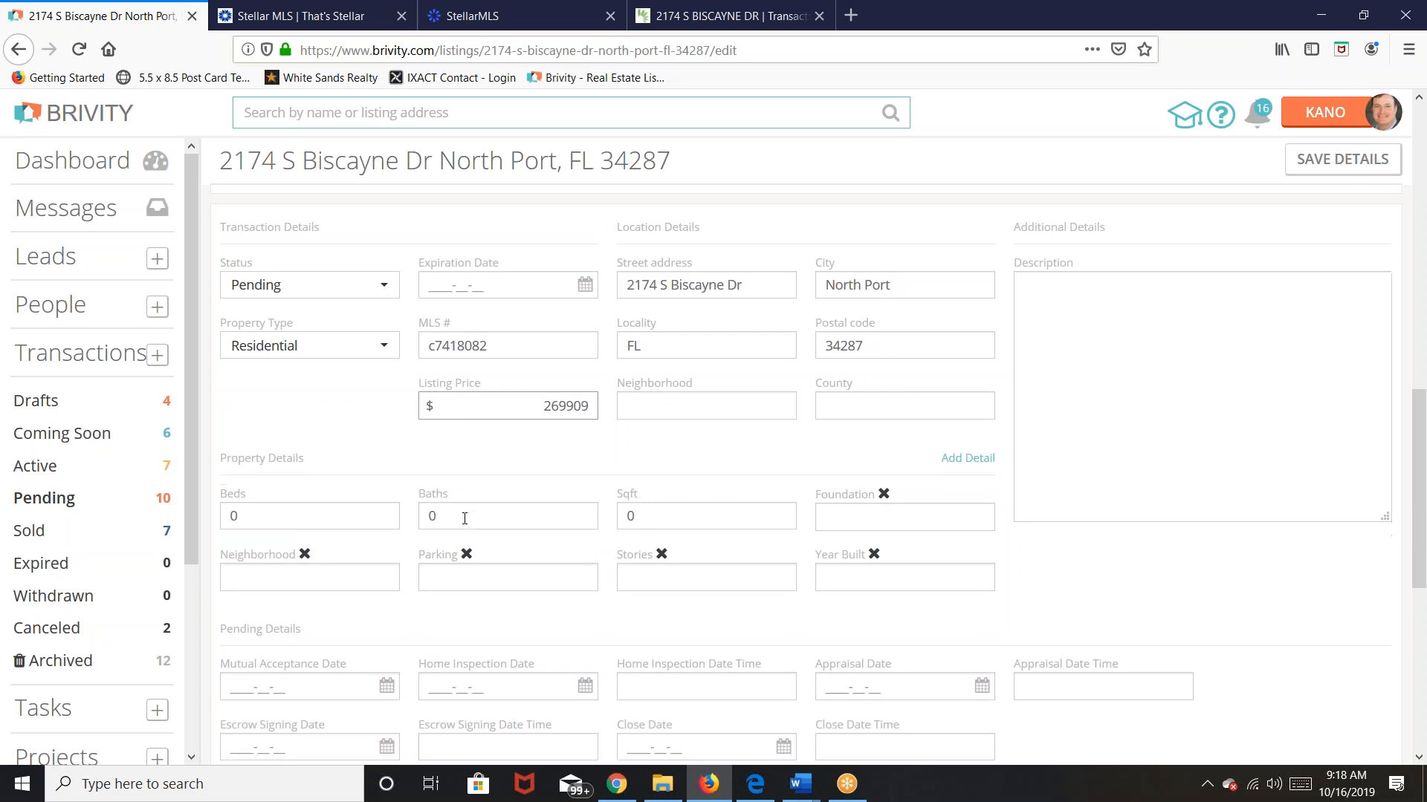
pyautogui.click(255, 335)
pyautogui.write('4')
pyautogui.press('Tab')
pyautogui.write('2')
pyautogui.press('Tab')
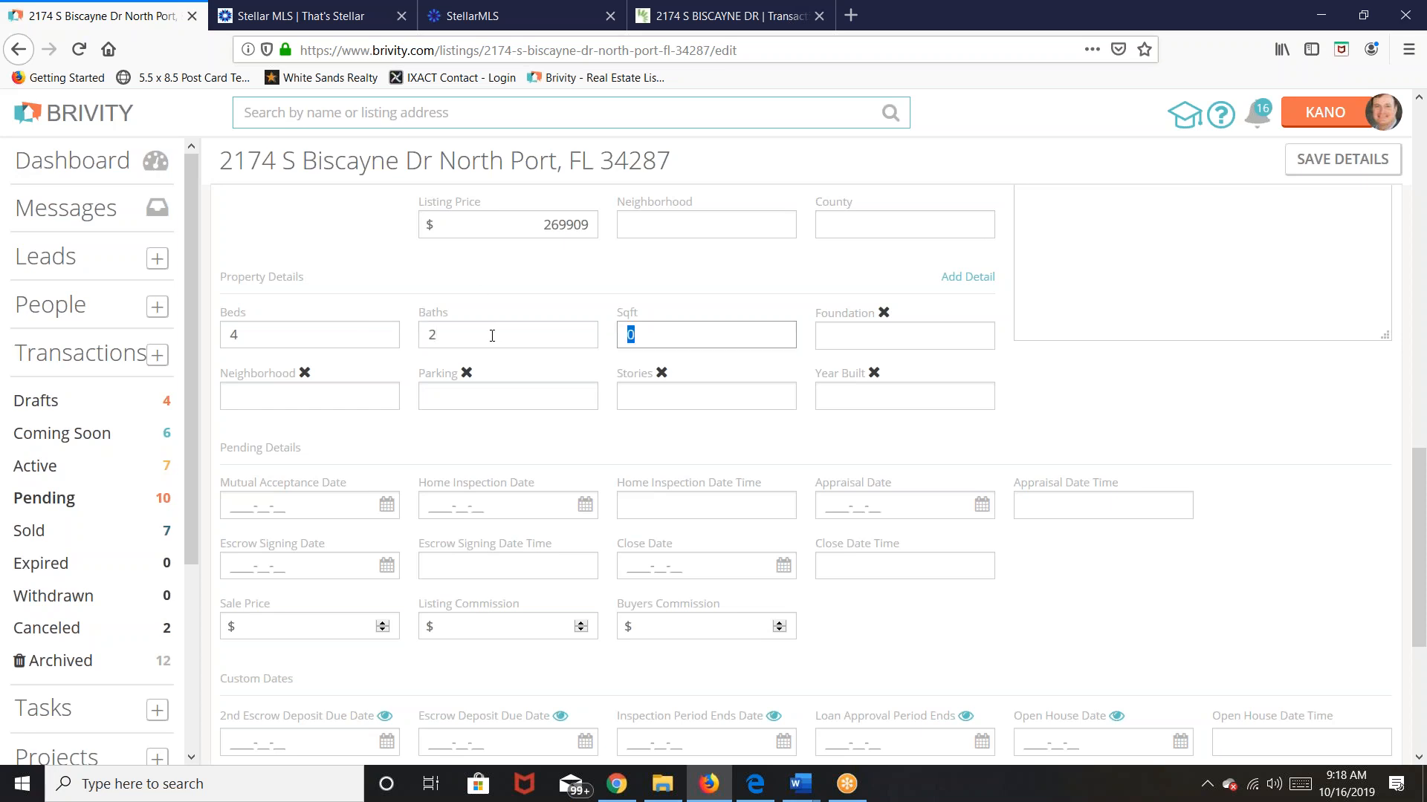
pyautogui.write('1935')
pyautogui.click(667, 453)
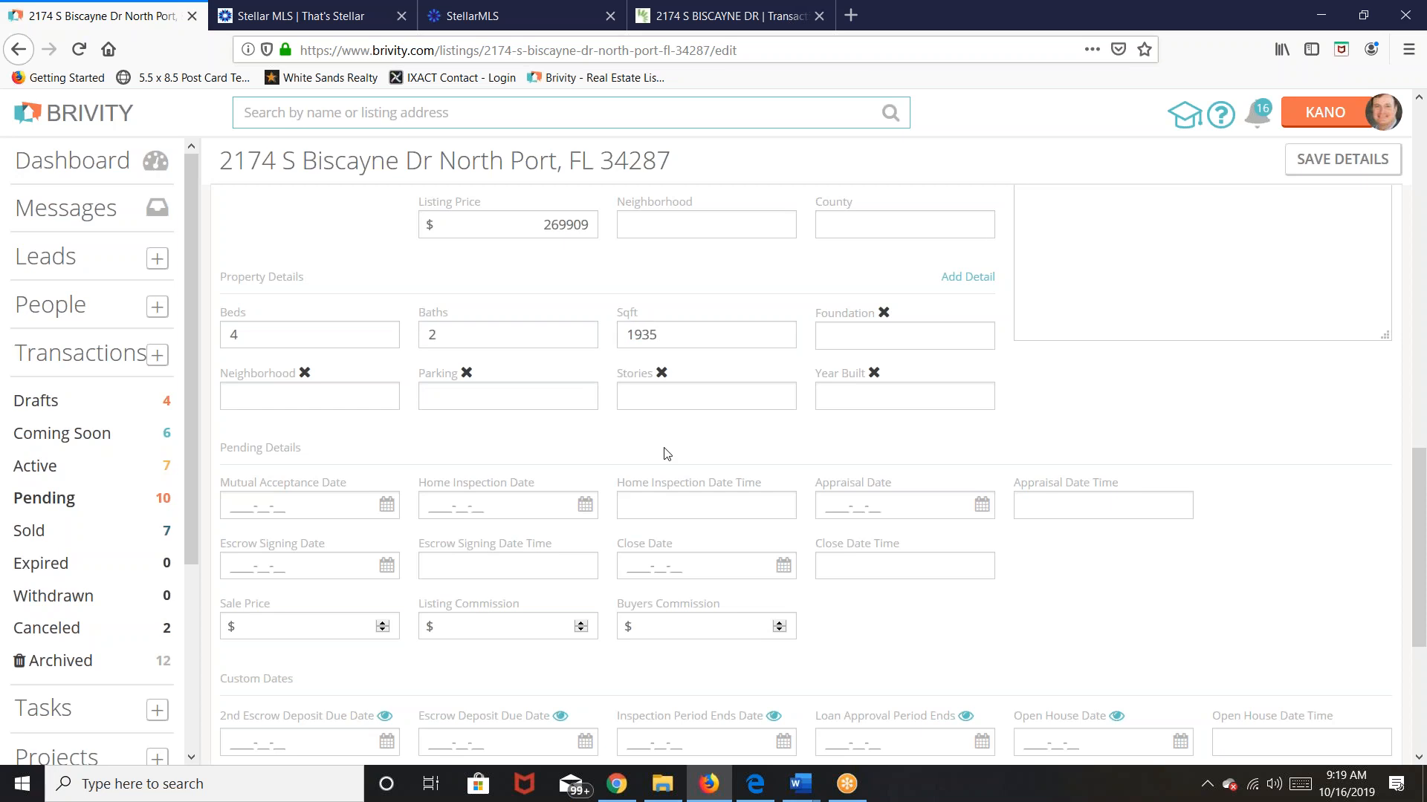
pyautogui.write('2019')
pyautogui.click(511, 455)
# Step: Set the Mutual Acceptance Date to October 15, 2019
pyautogui.scroll(-3, 416, 431)
pyautogui.click(295, 307)
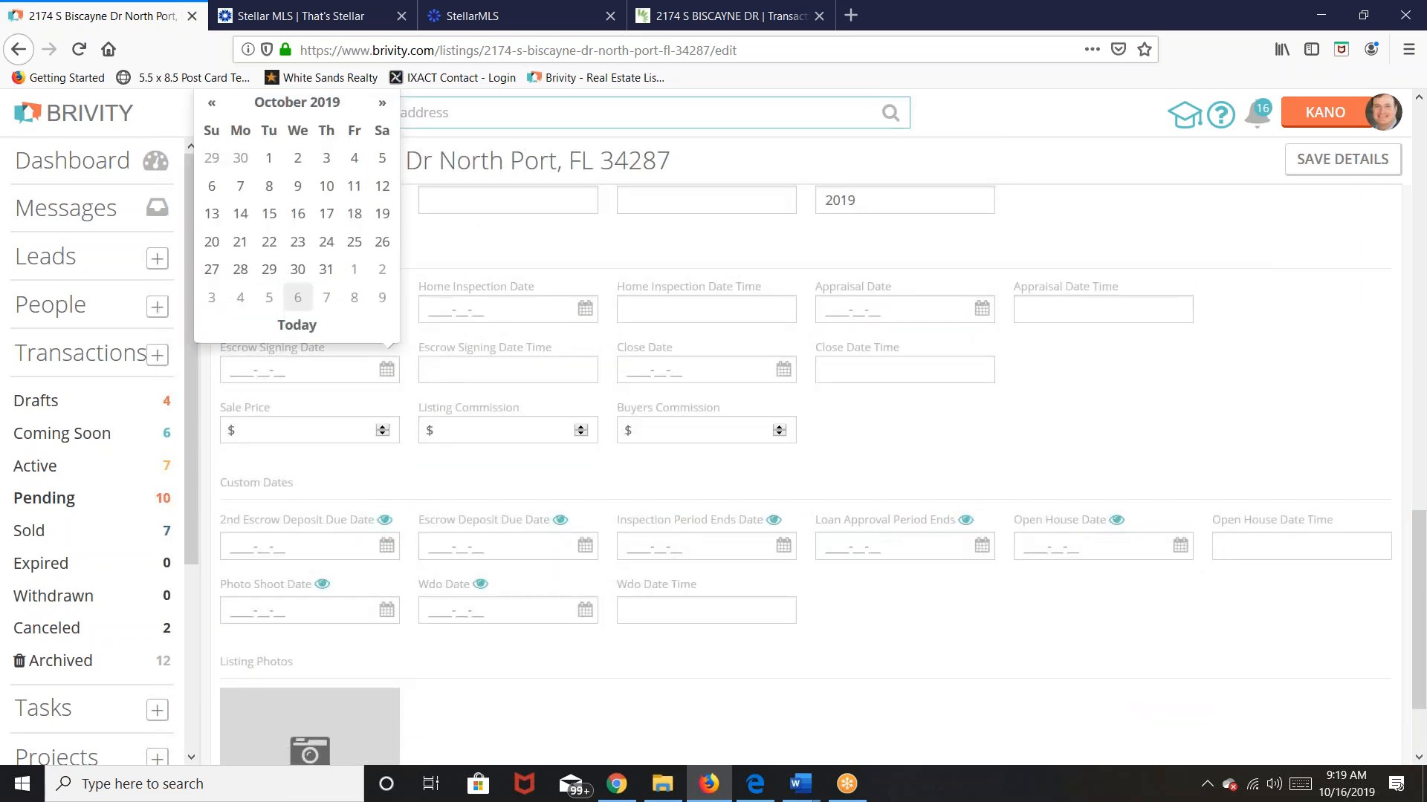
pyautogui.click(269, 215)
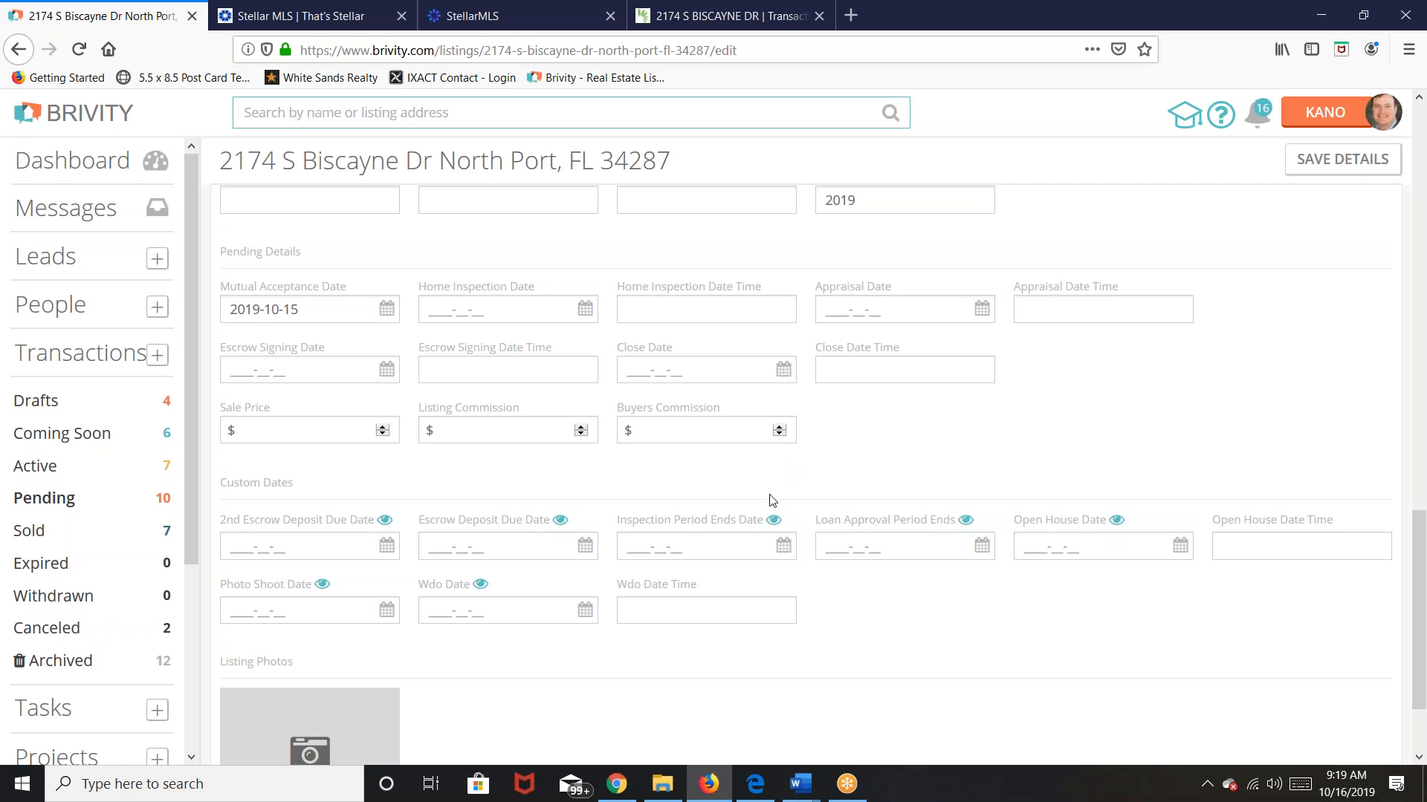
# Step: Open the Byscane folder under the buyer clients' folder in File Explorer
pyautogui.click(656, 786)
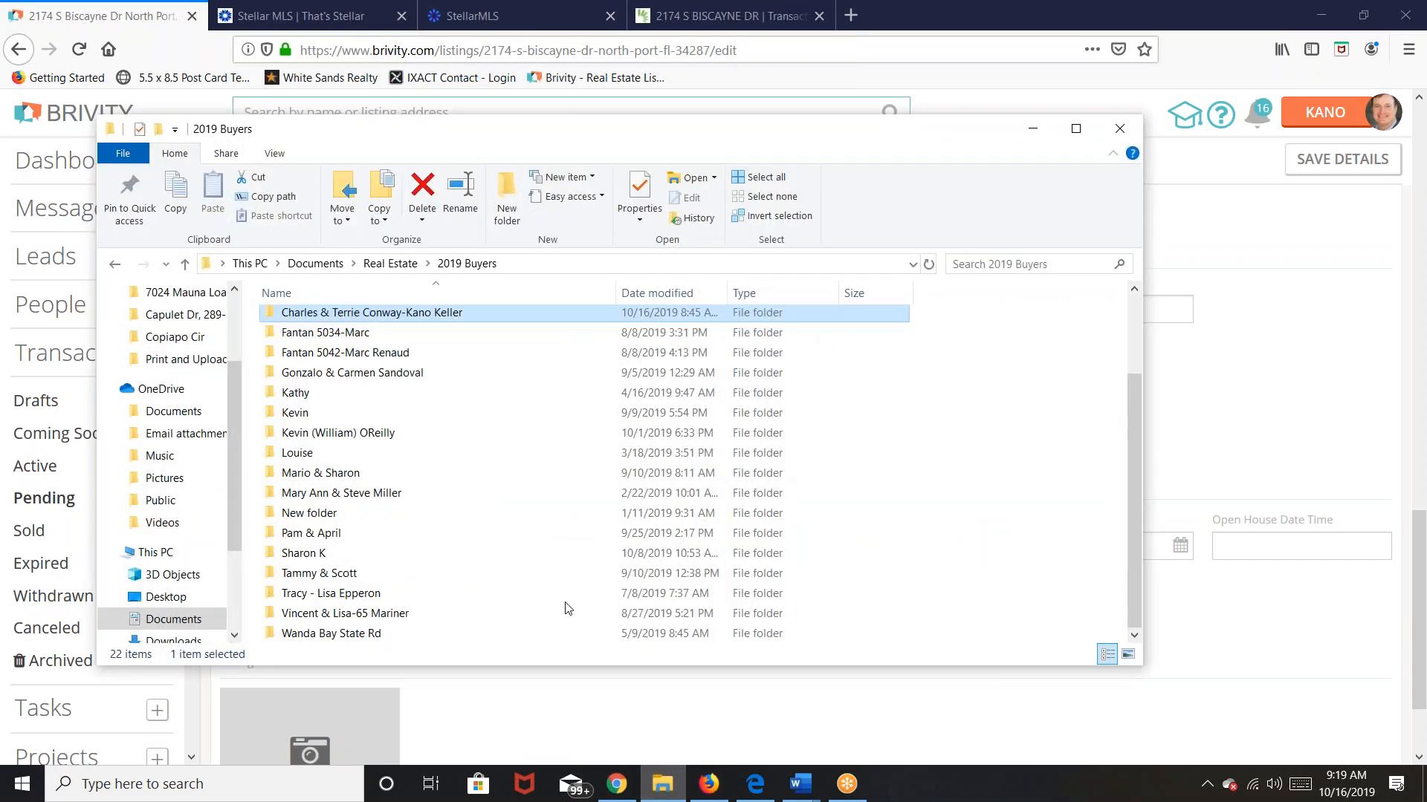
pyautogui.doubleClick(426, 318)
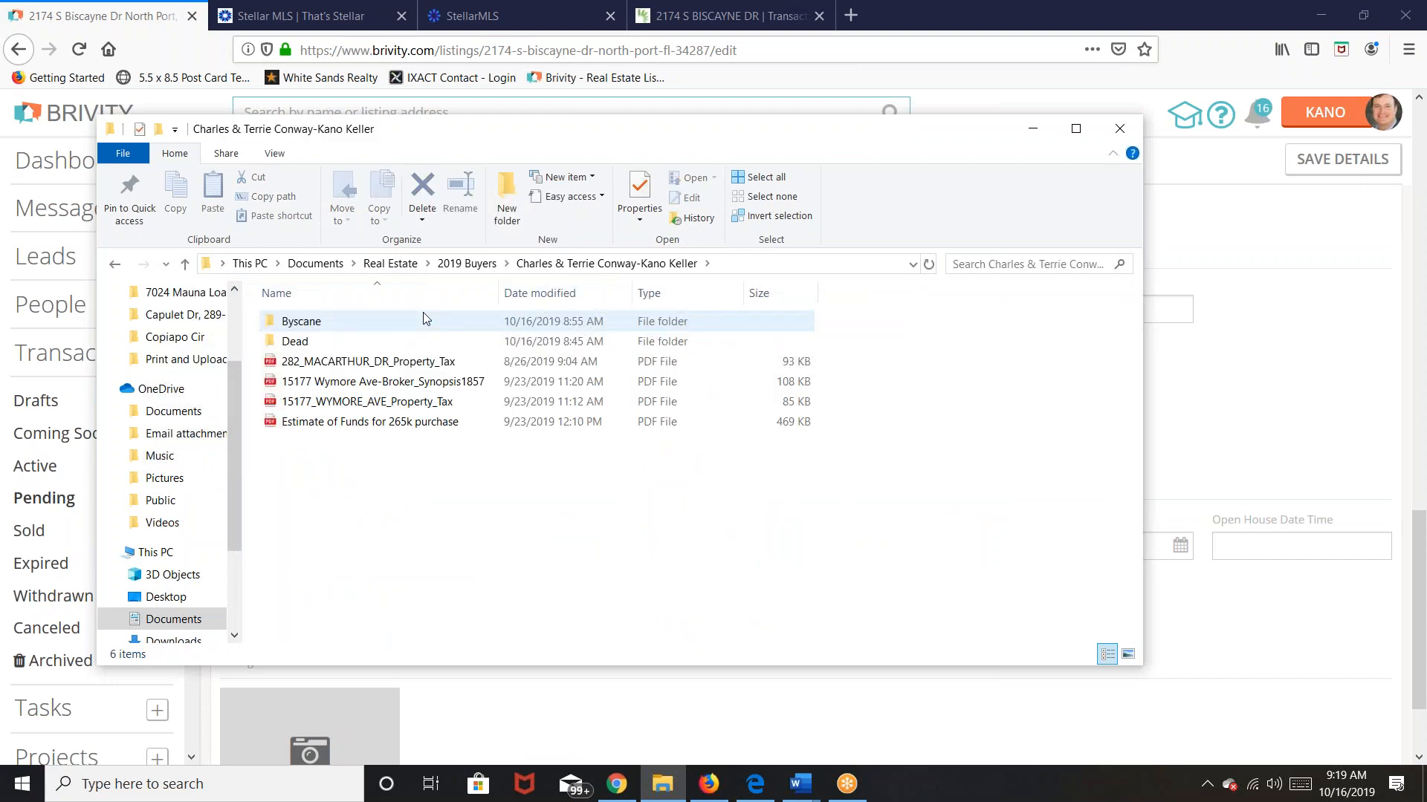
pyautogui.doubleClick(289, 320)
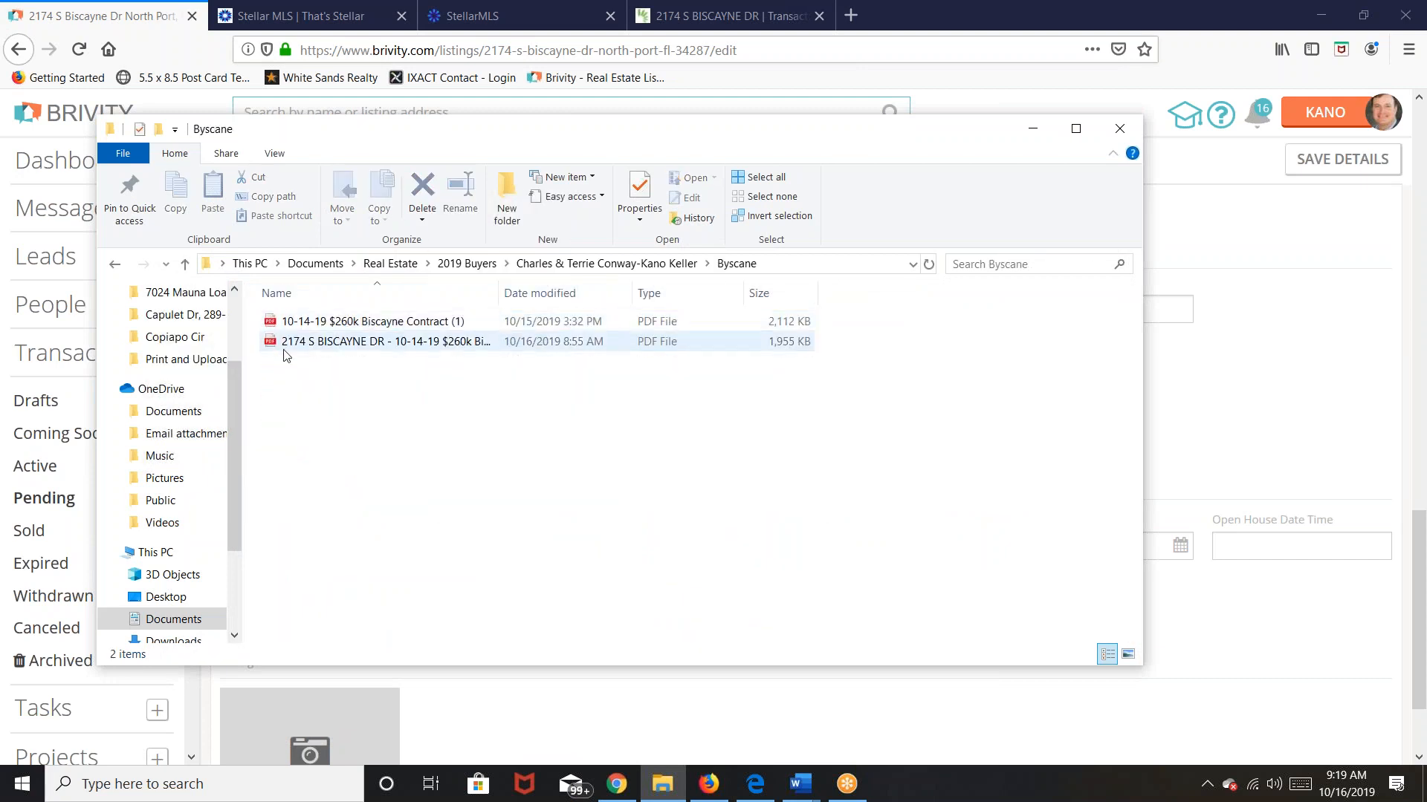
pyautogui.doubleClick(290, 343)
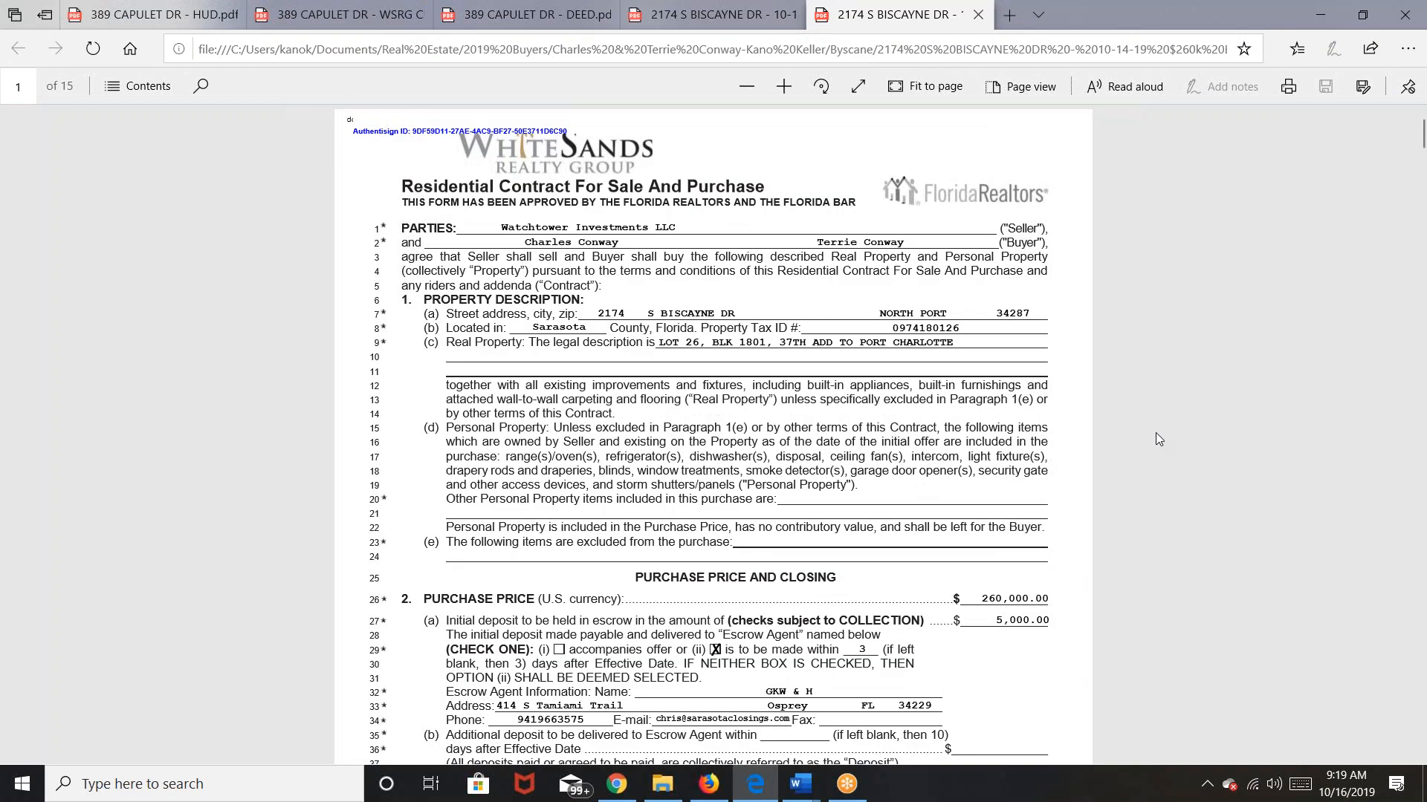
pyautogui.scroll(-7, 1170, 443)
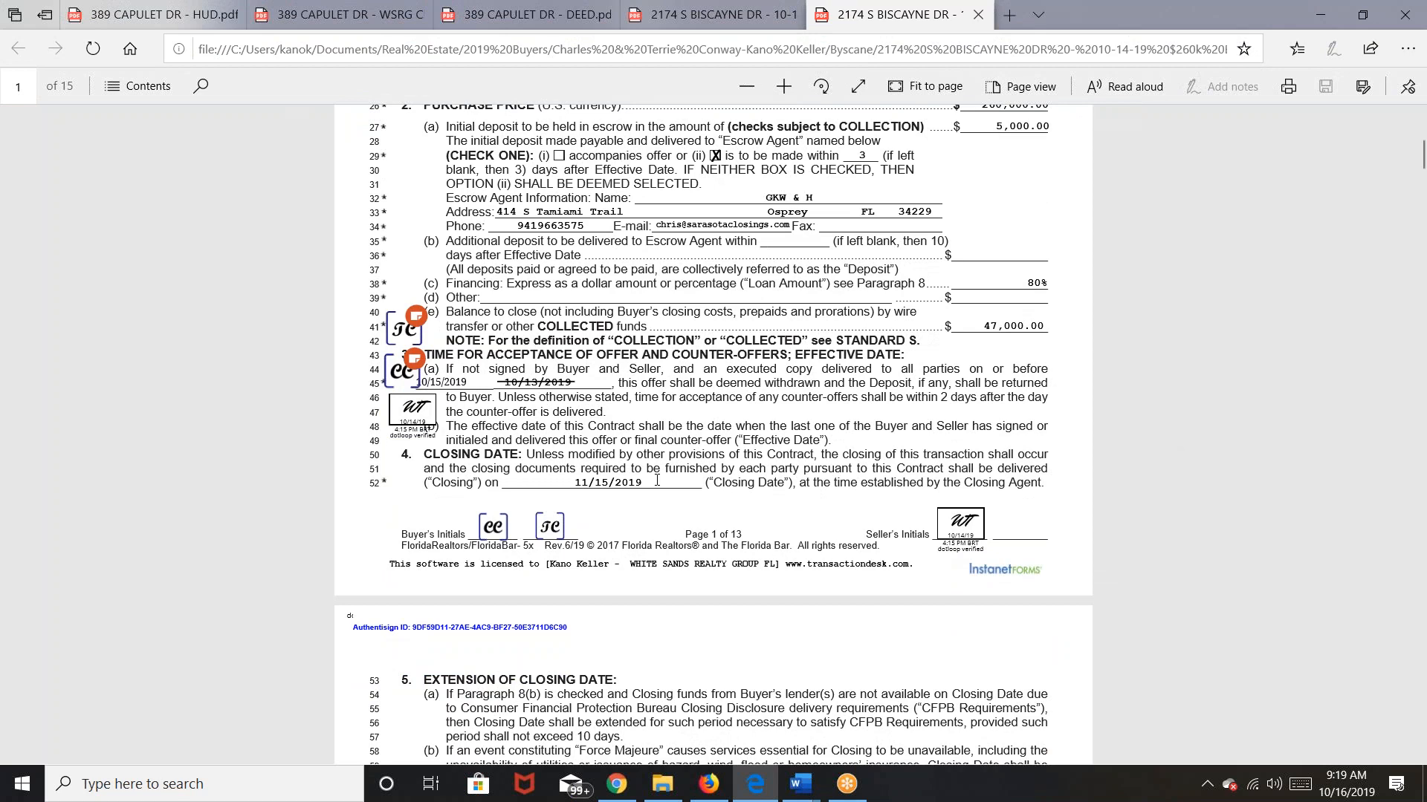
pyautogui.click(707, 785)
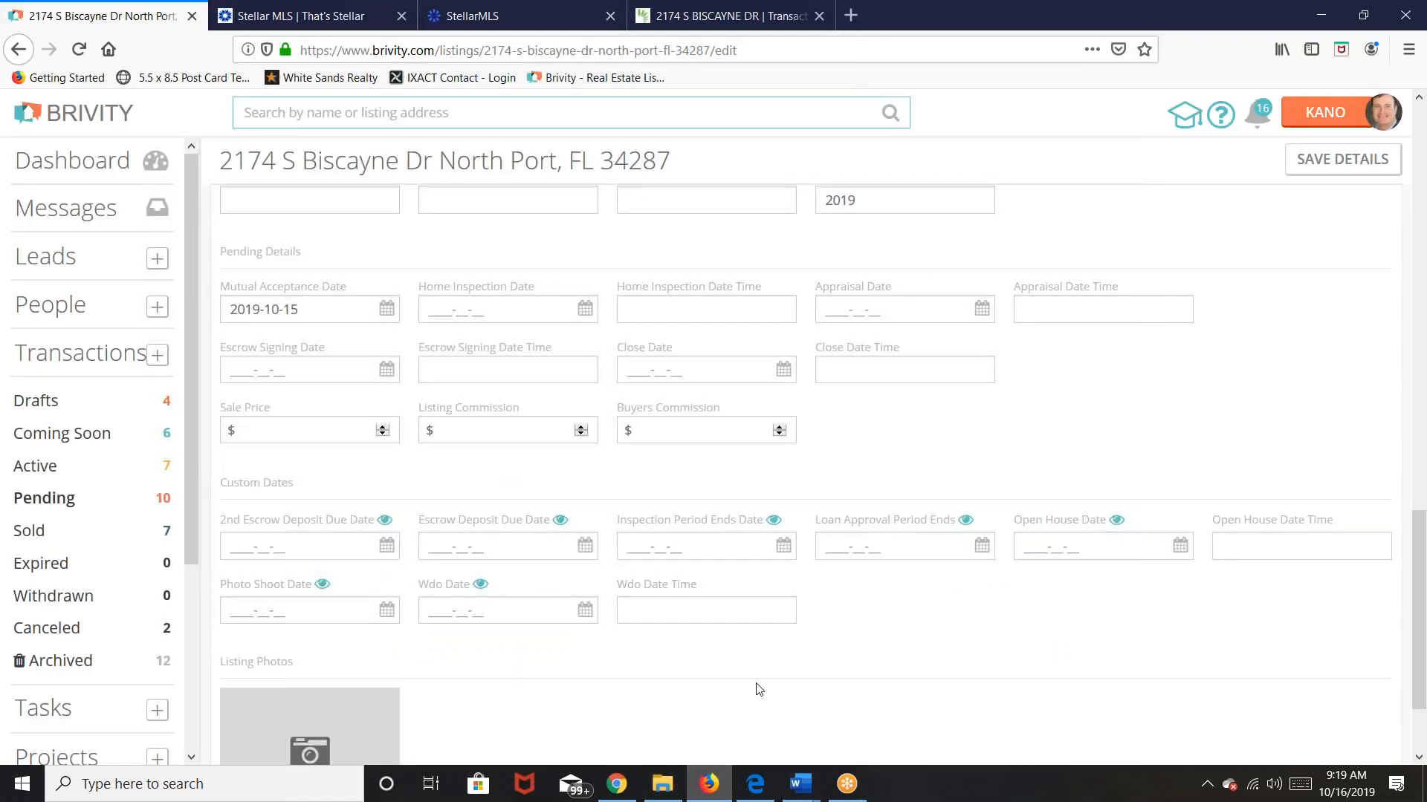
# Step: Set the Close Date to 2019-11-15 and leave the Close Date Time blank
pyautogui.click(865, 372)
pyautogui.write('11')
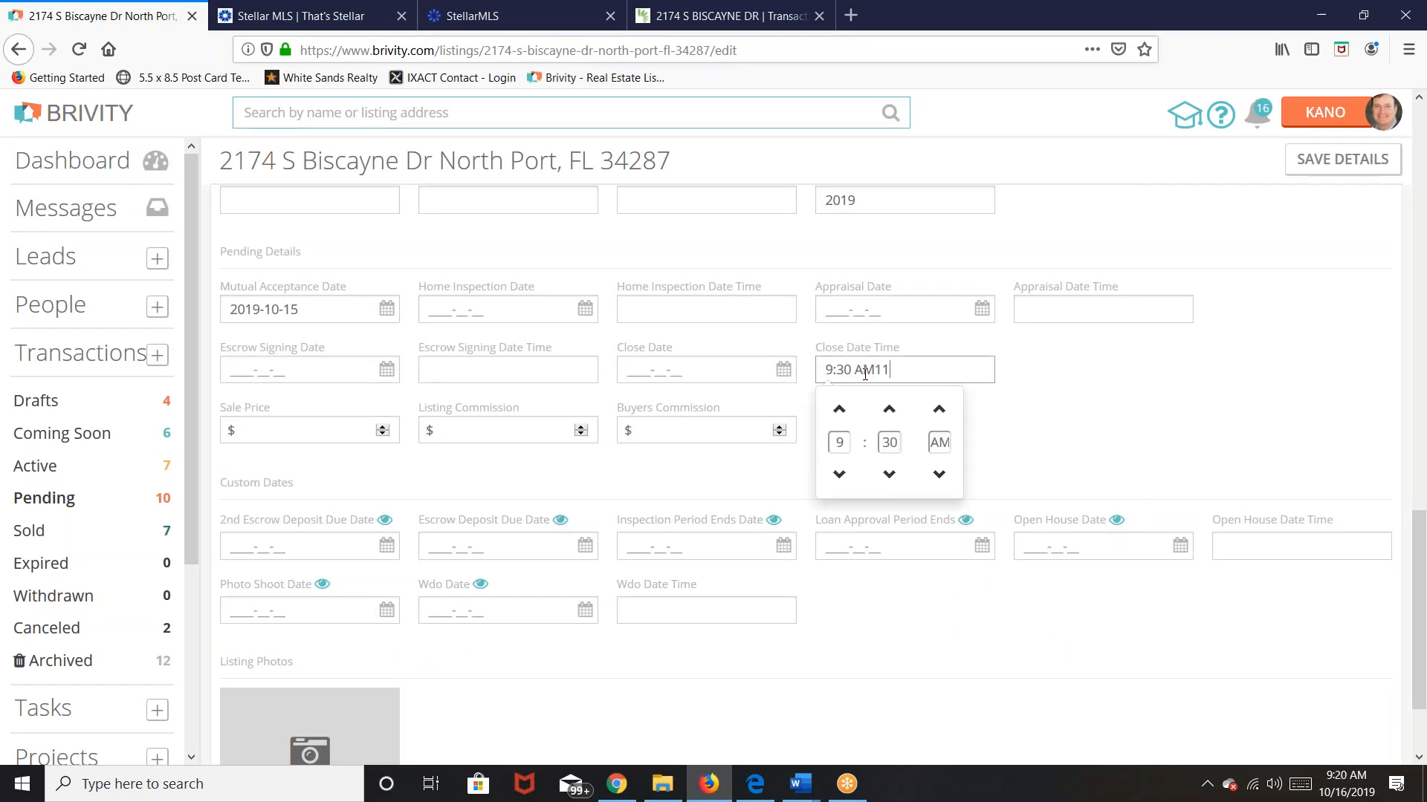
pyautogui.click(1077, 404)
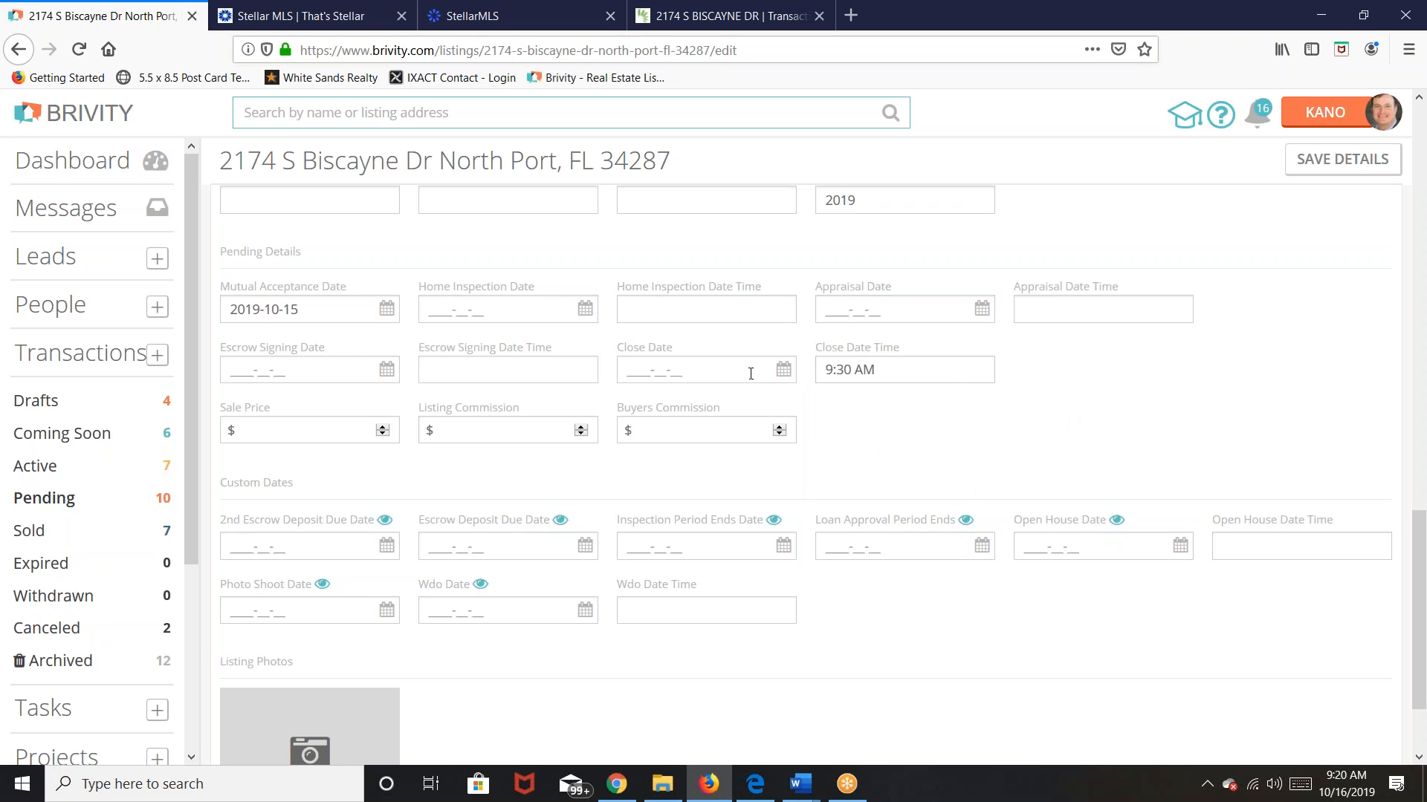
pyautogui.click(746, 372)
pyautogui.click(778, 164)
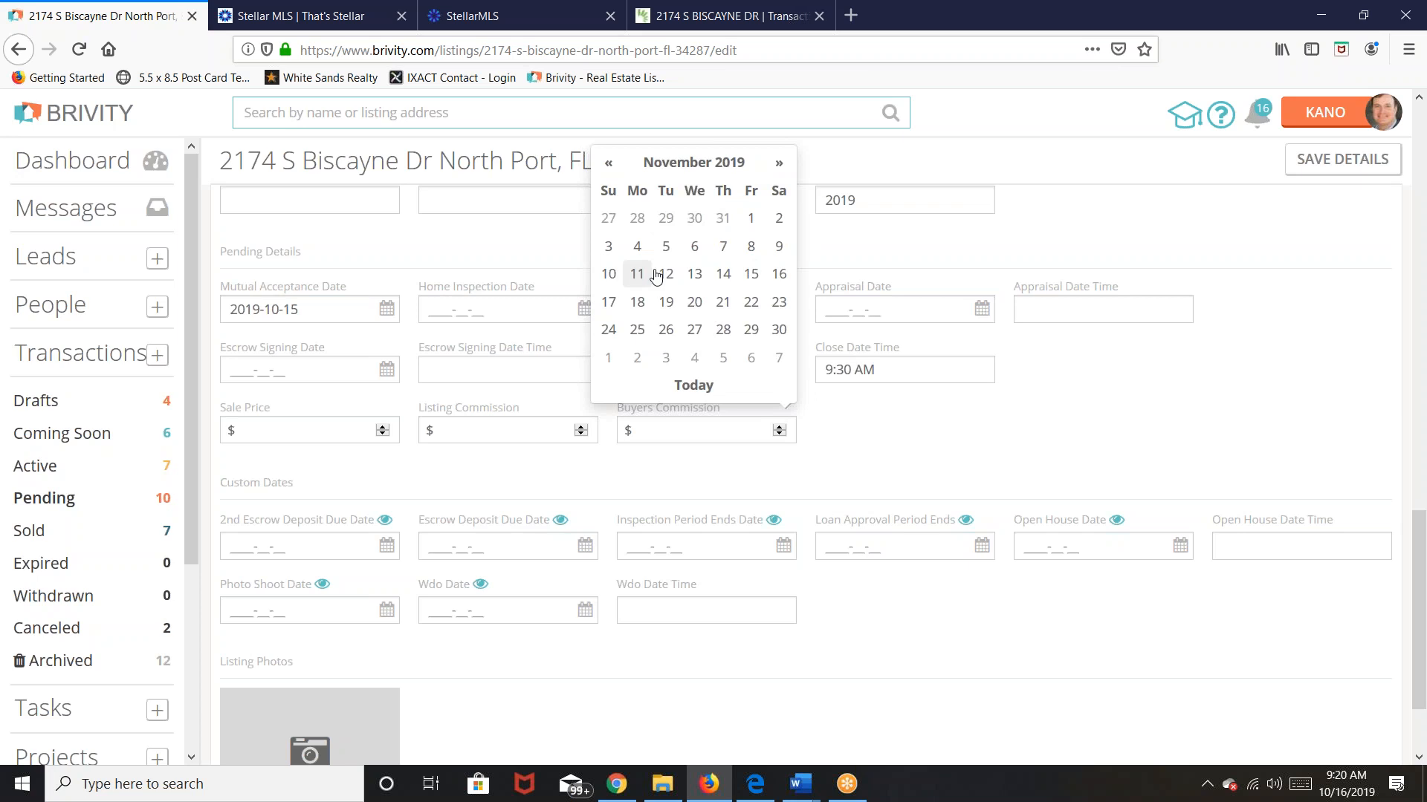
pyautogui.click(749, 274)
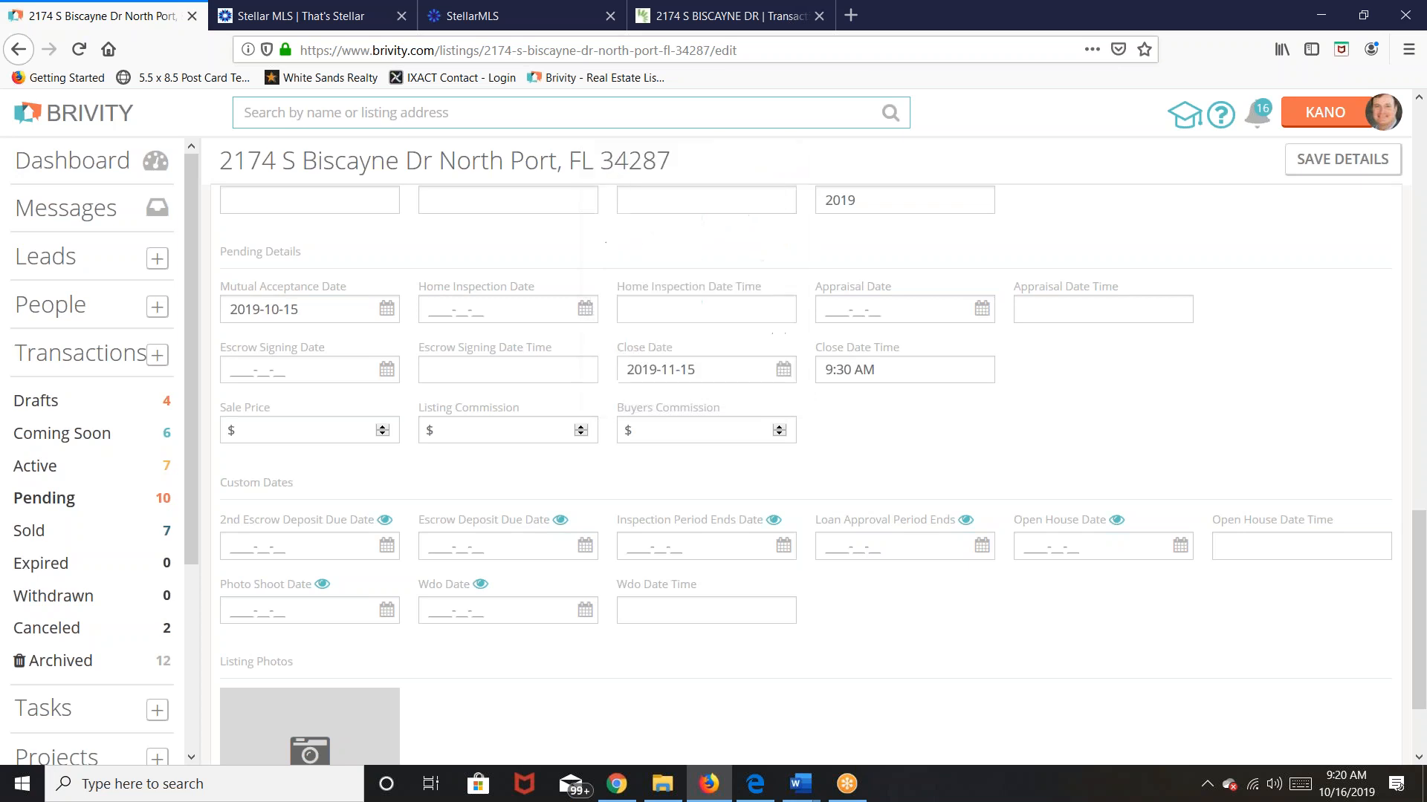
pyautogui.click(885, 367)
pyautogui.moveTo(885, 367); pyautogui.dragTo(809, 375)
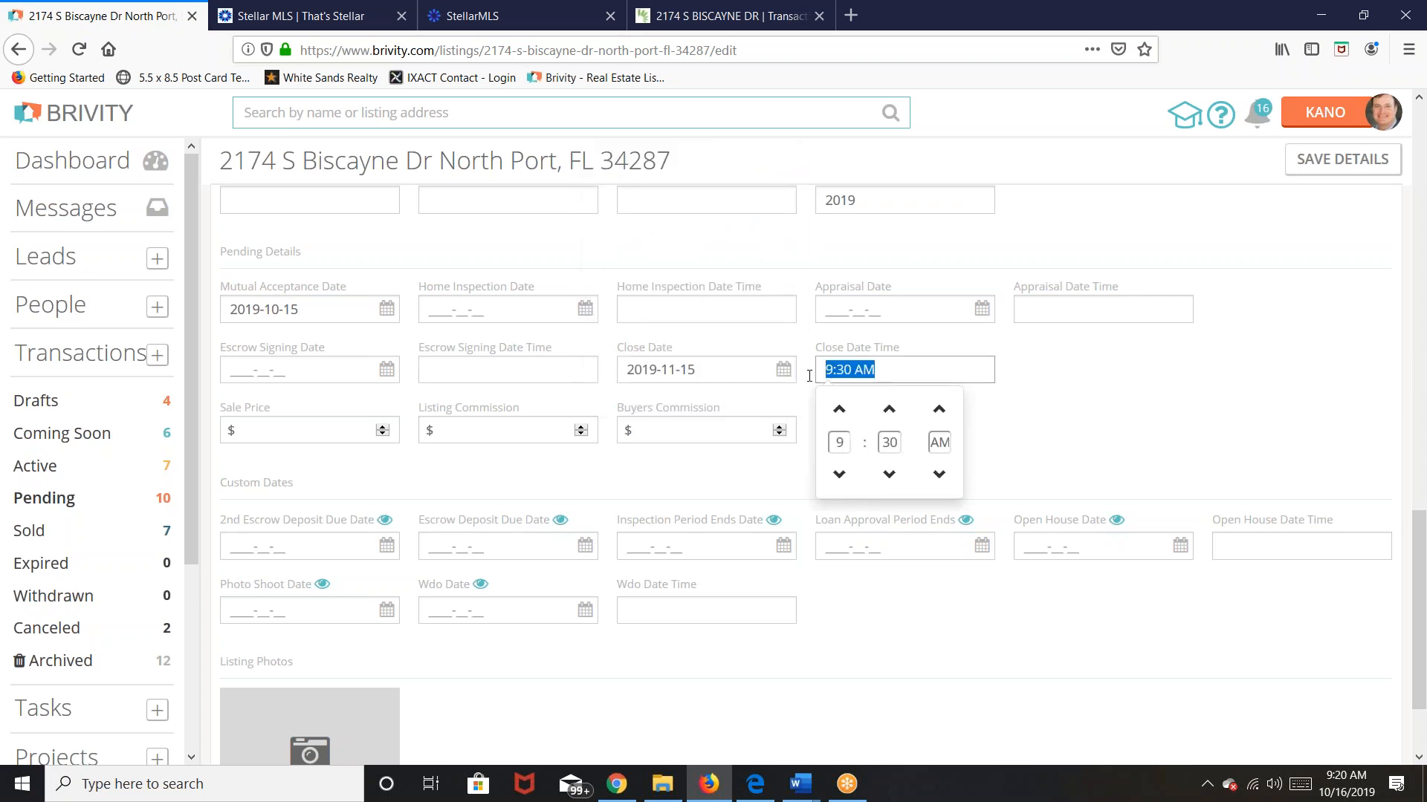
pyautogui.press('BackSpace')
pyautogui.click(1130, 408)
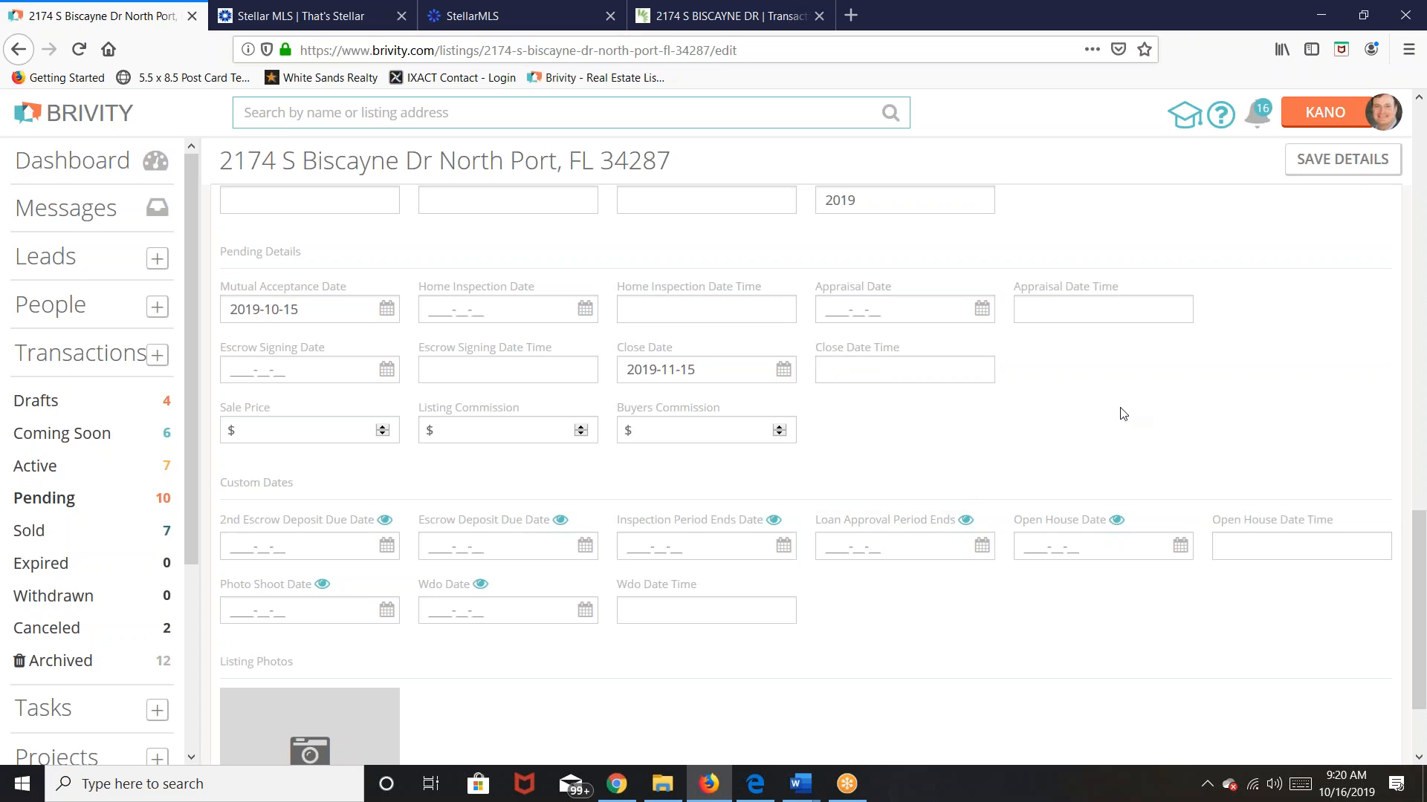
# Step: Enter Sale Price 260000 and Buyers Commission 7800, leaving Listing Commission empty
pyautogui.click(278, 431)
pyautogui.write('260000')
pyautogui.click(362, 465)
pyautogui.click(492, 425)
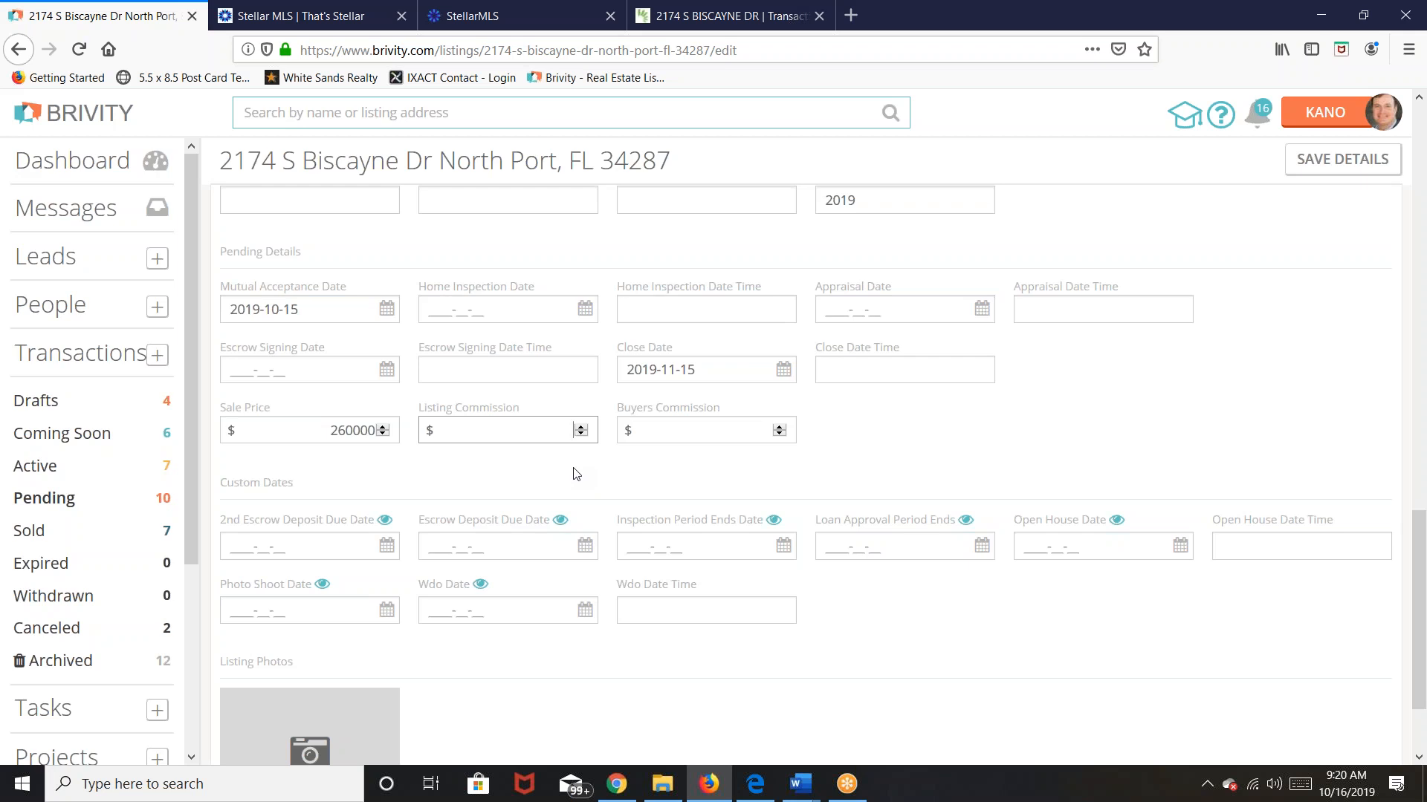
pyautogui.write('800')
pyautogui.click(662, 431)
pyautogui.write('7800')
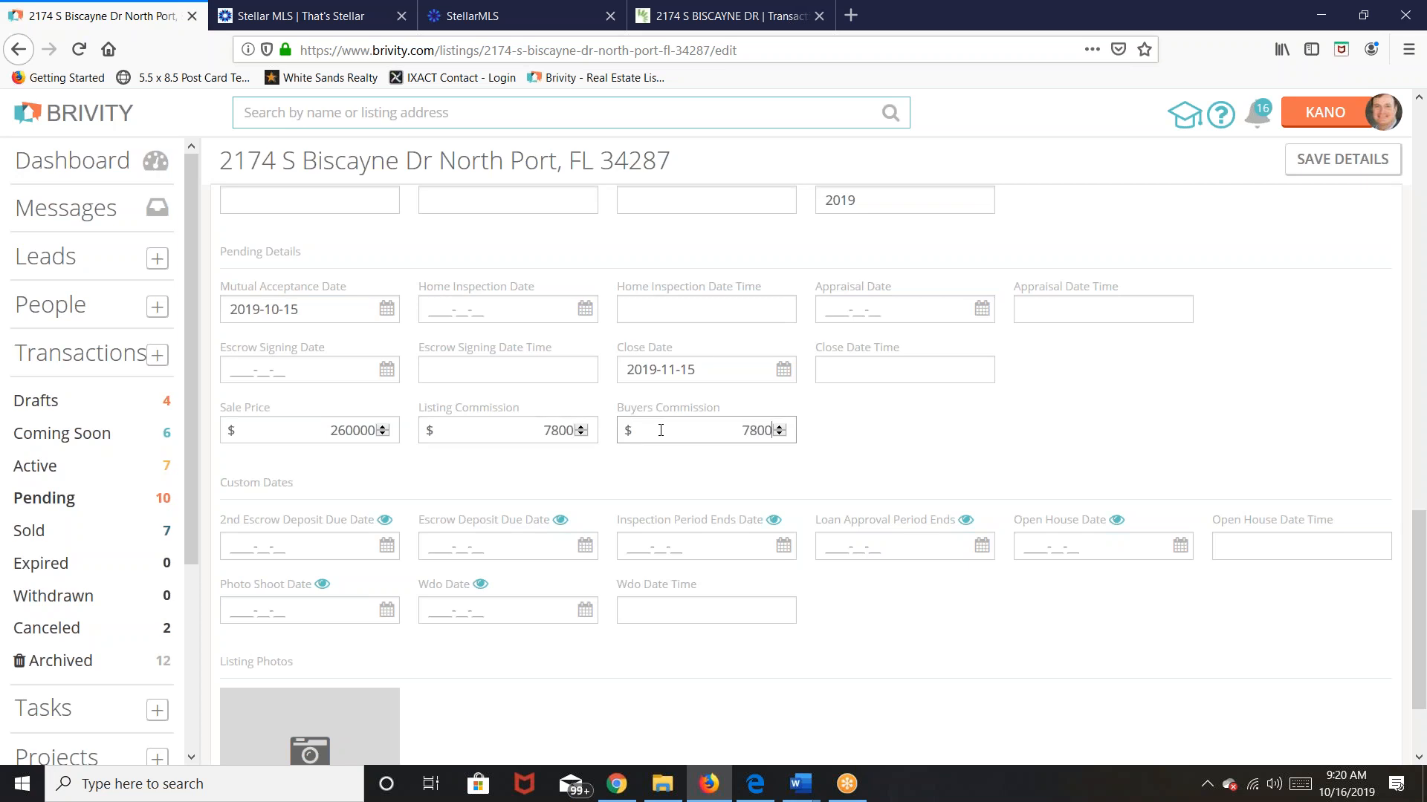
pyautogui.click(511, 480)
pyautogui.doubleClick(536, 430)
pyautogui.press('BackSpace')
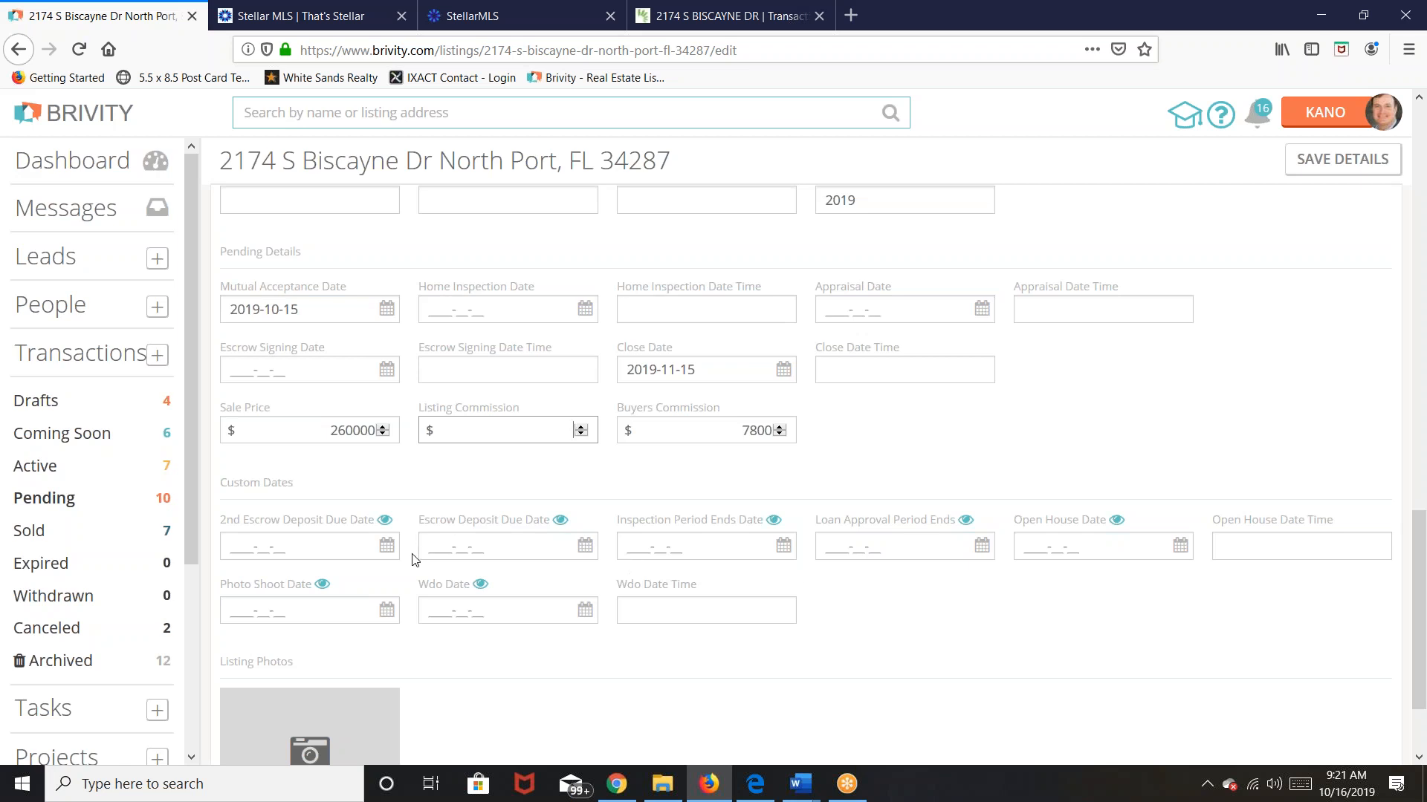
pyautogui.scroll(-2, 414, 559)
# Step: Set Escrow Deposit Due to 2019-10-18 and Inspection Period Ends to 2019-10-30
pyautogui.click(493, 445)
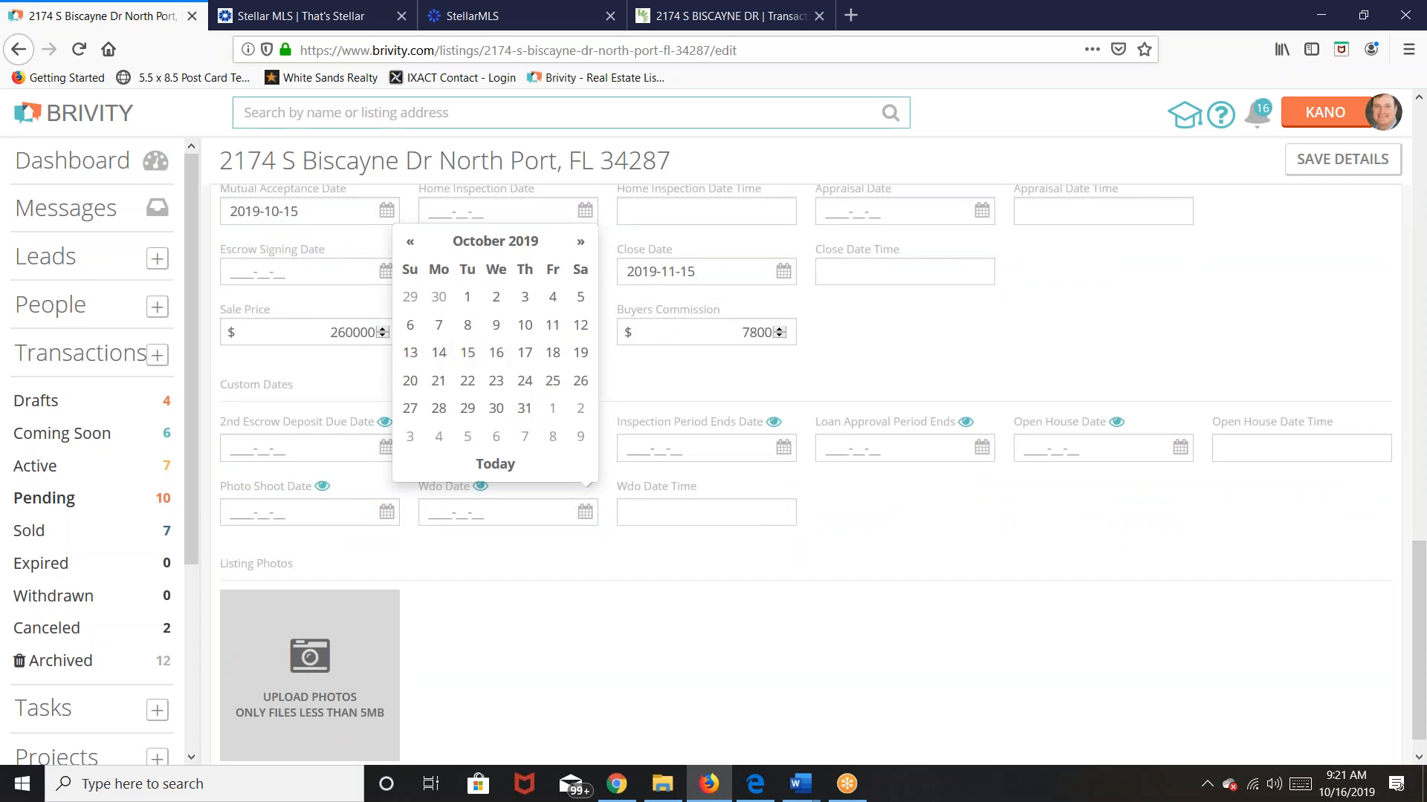
pyautogui.click(559, 365)
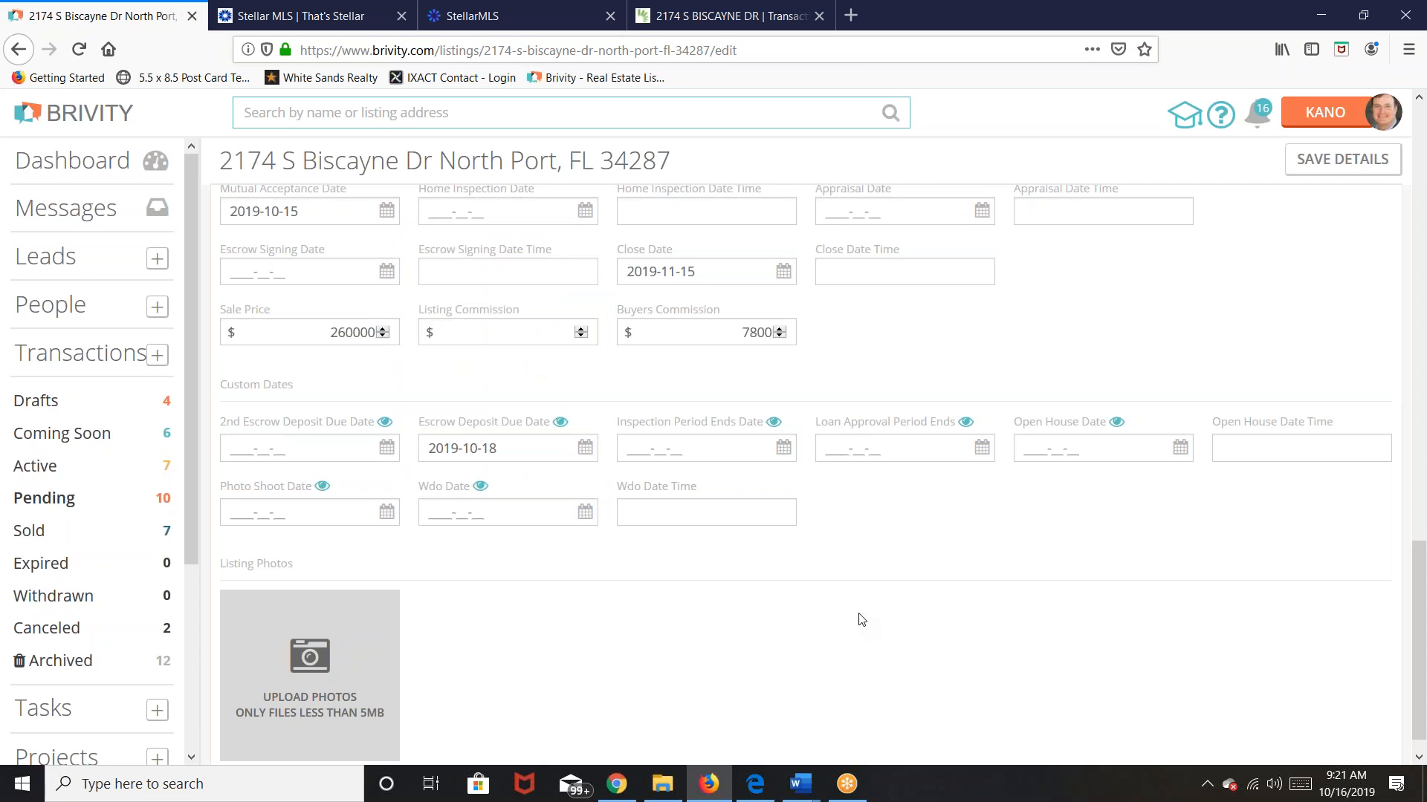
pyautogui.click(762, 445)
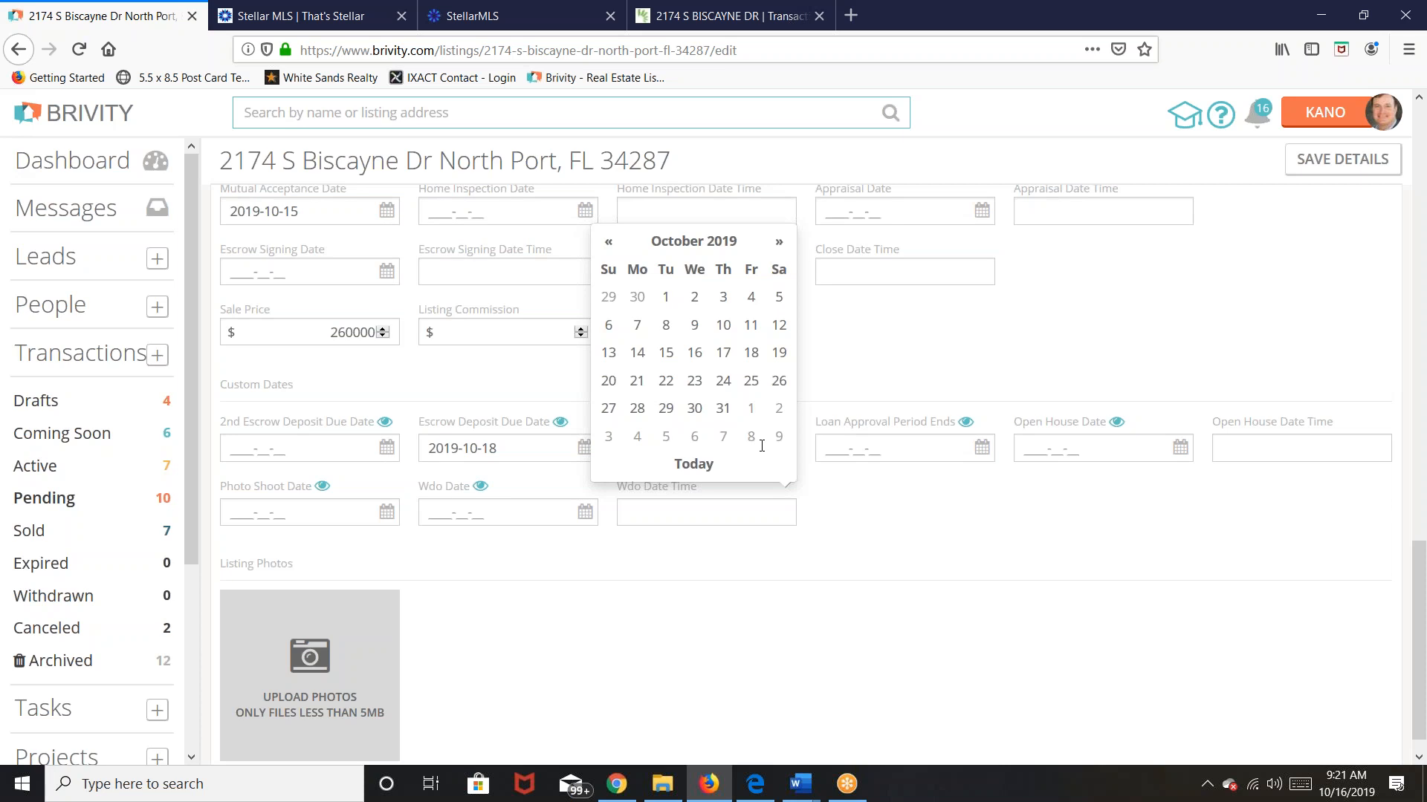
pyautogui.click(694, 408)
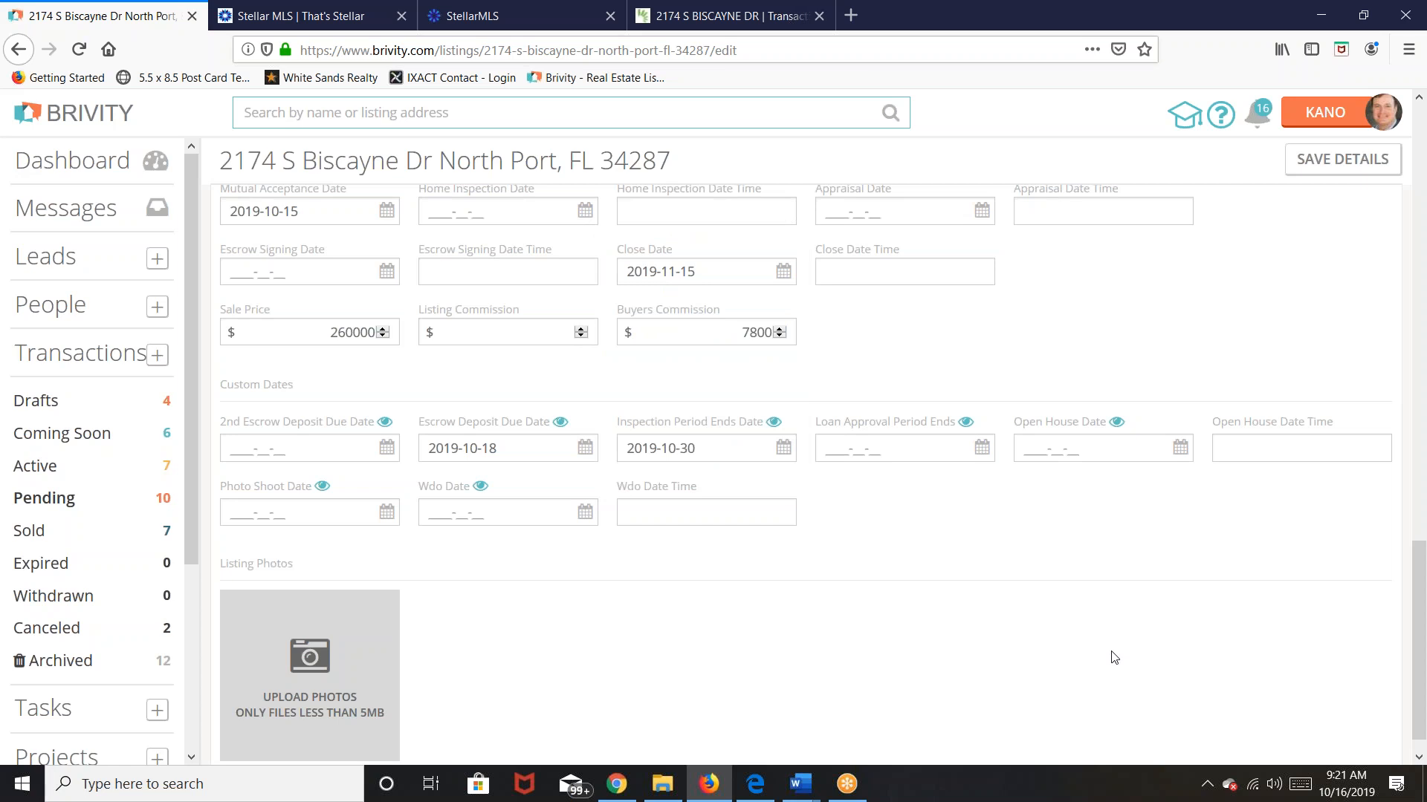
# Step: Set Loan Approval Period Ends to 2019-11-08
pyautogui.click(935, 448)
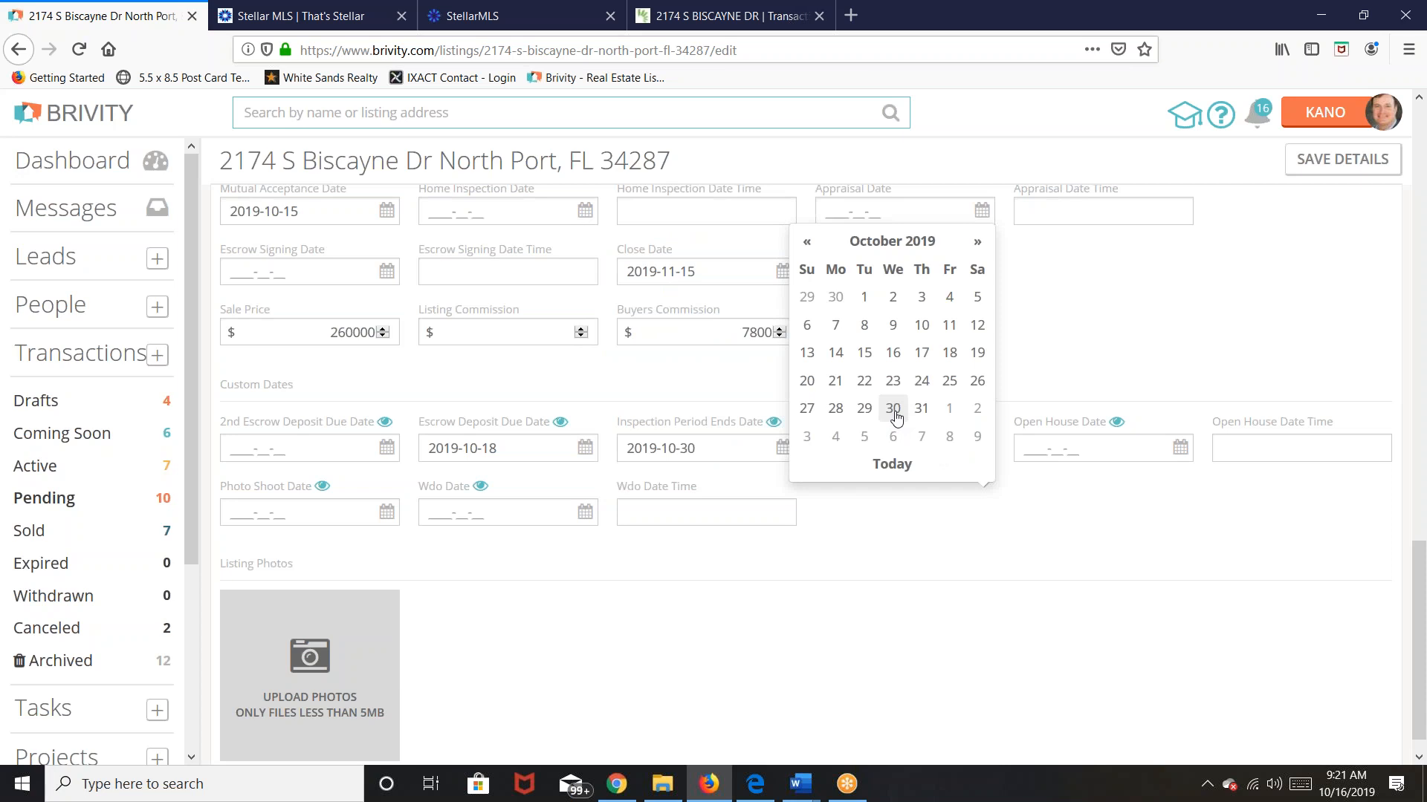
pyautogui.click(893, 436)
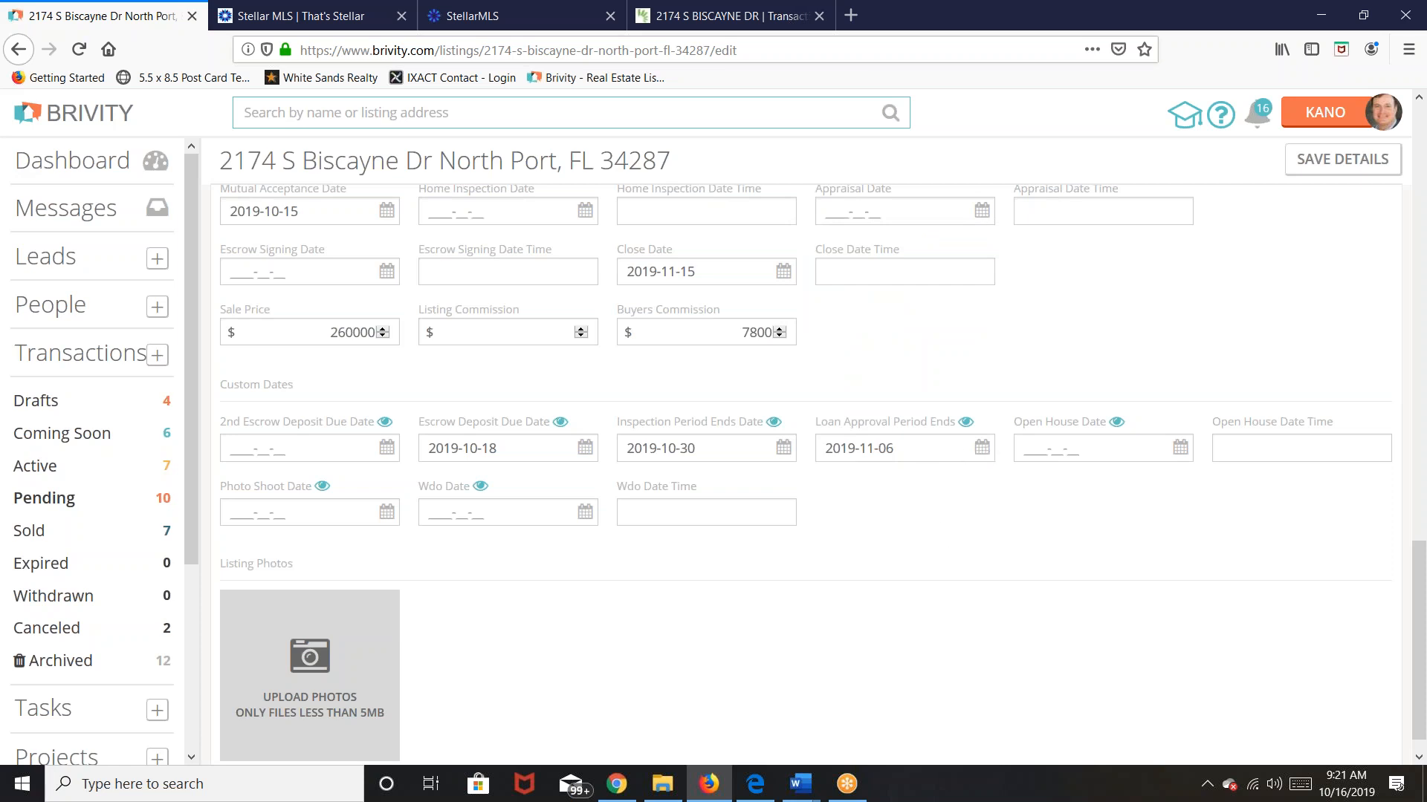
pyautogui.click(955, 450)
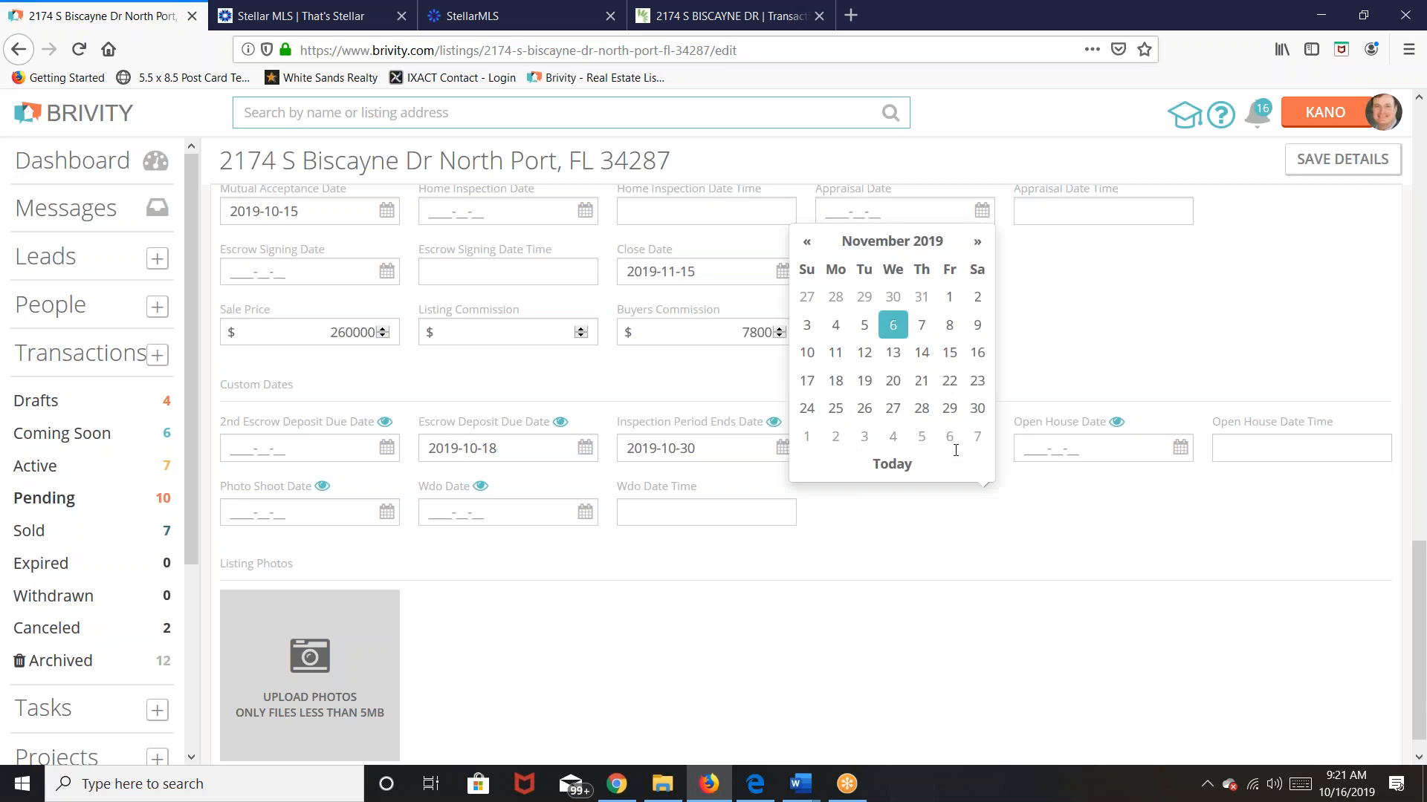
pyautogui.click(977, 245)
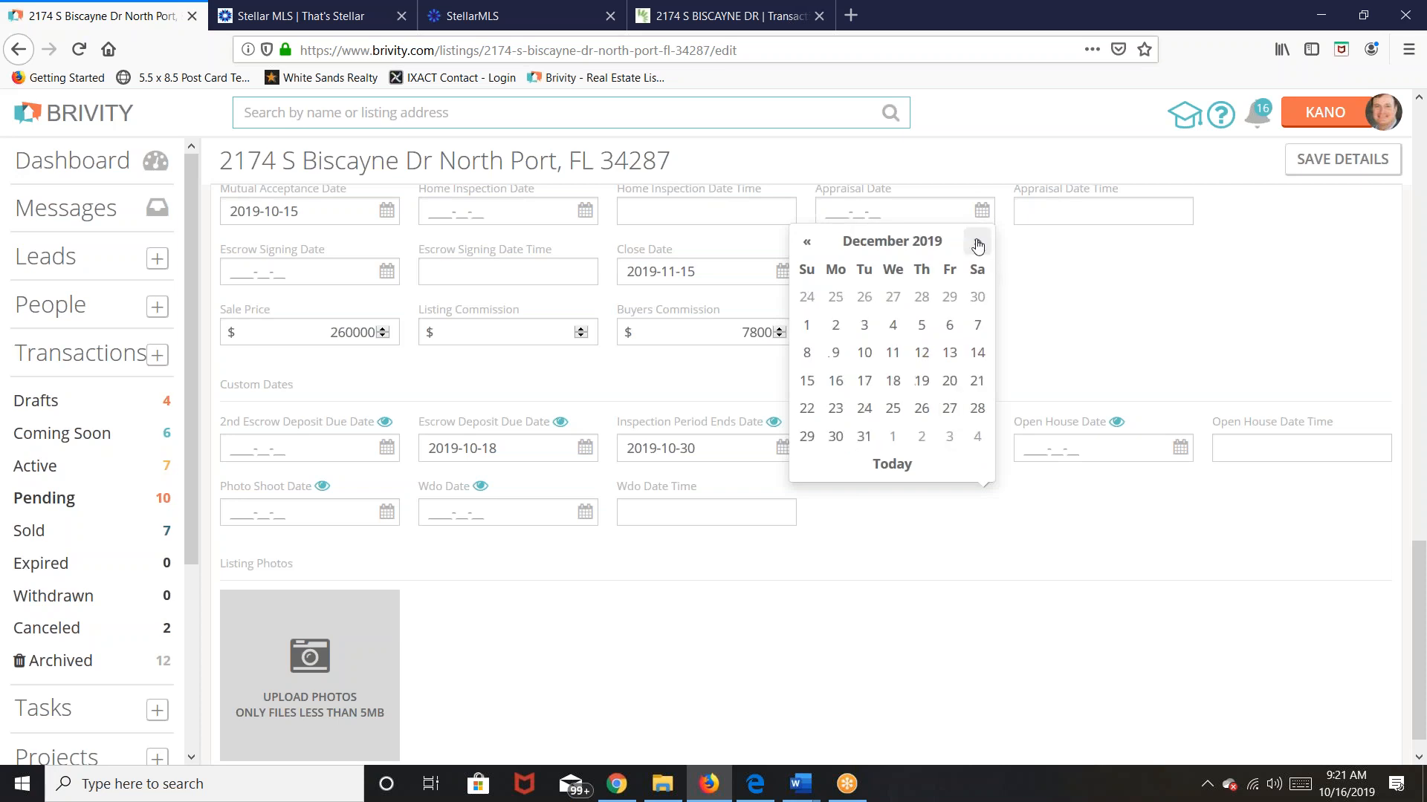
pyautogui.click(951, 327)
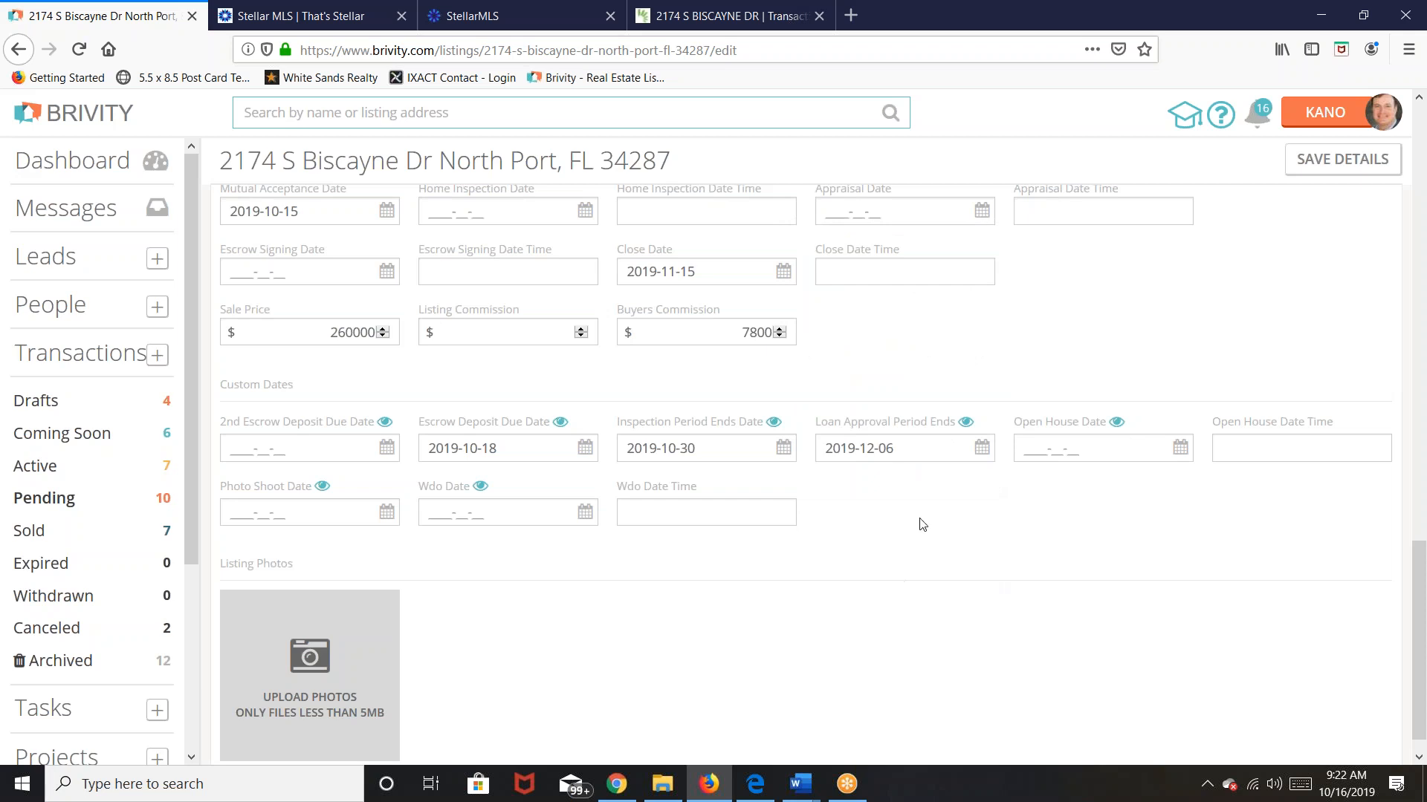
pyautogui.click(943, 449)
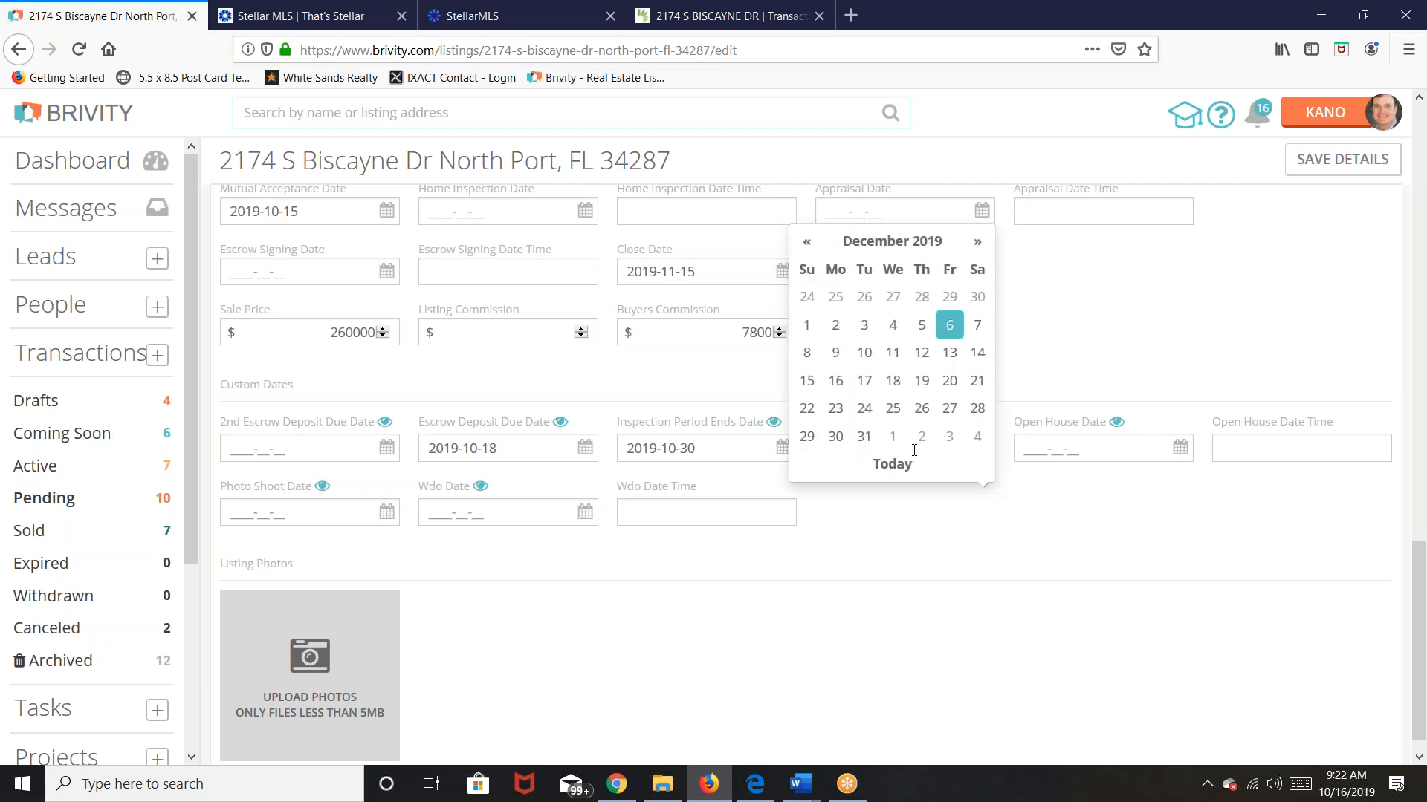
pyautogui.click(804, 243)
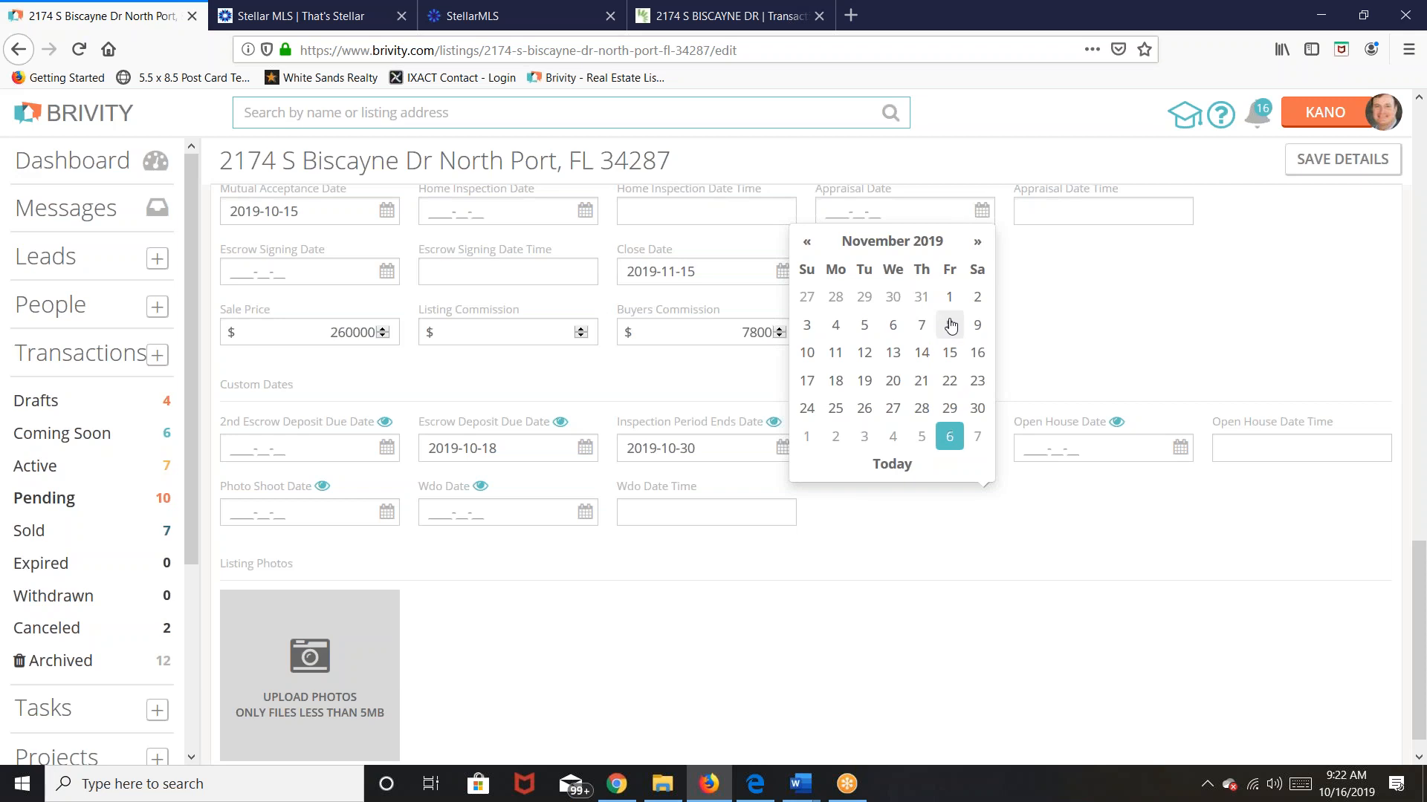
pyautogui.click(951, 329)
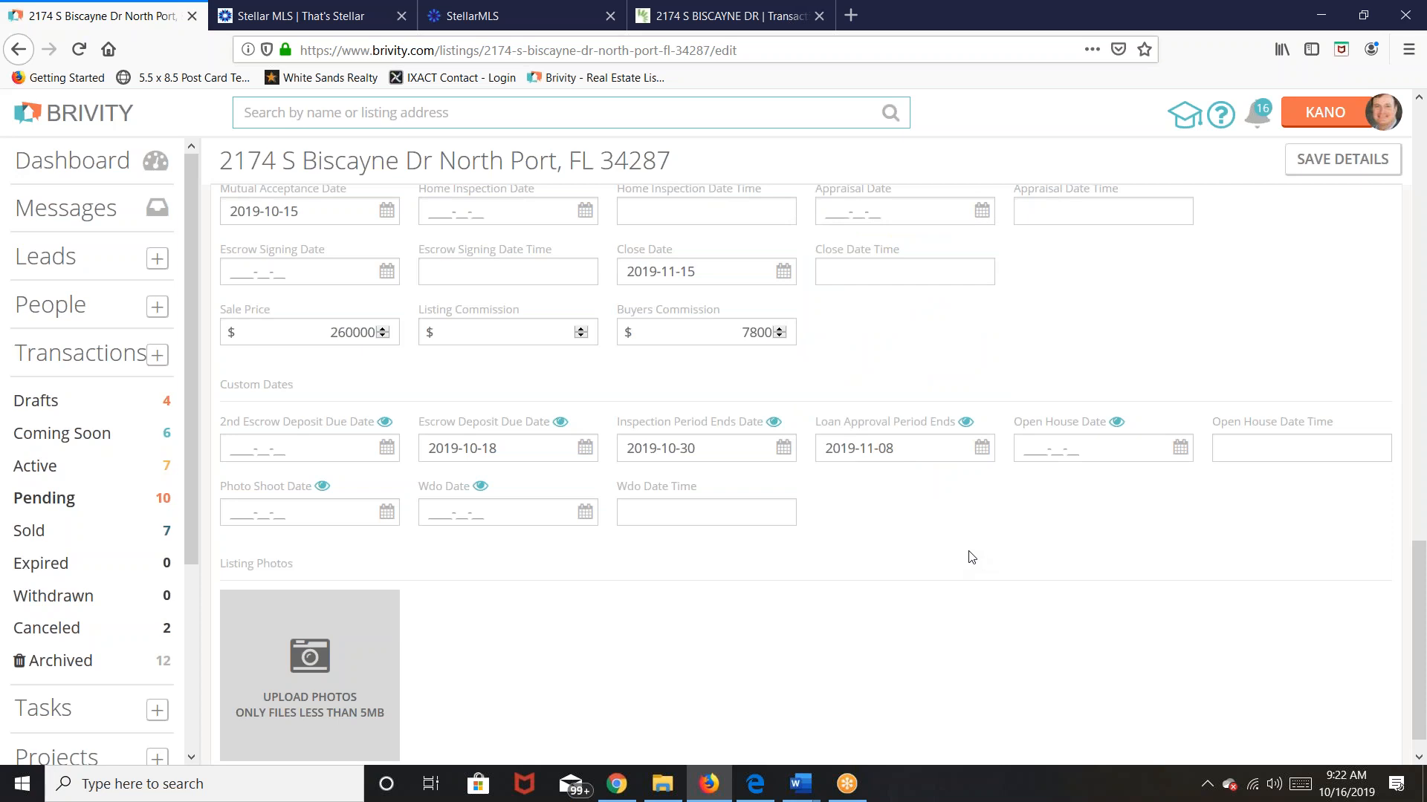
# Step: Save the pending details so the Biscayne Dr transaction page shows Pending status, team and viewers
pyautogui.scroll(5, 1057, 608)
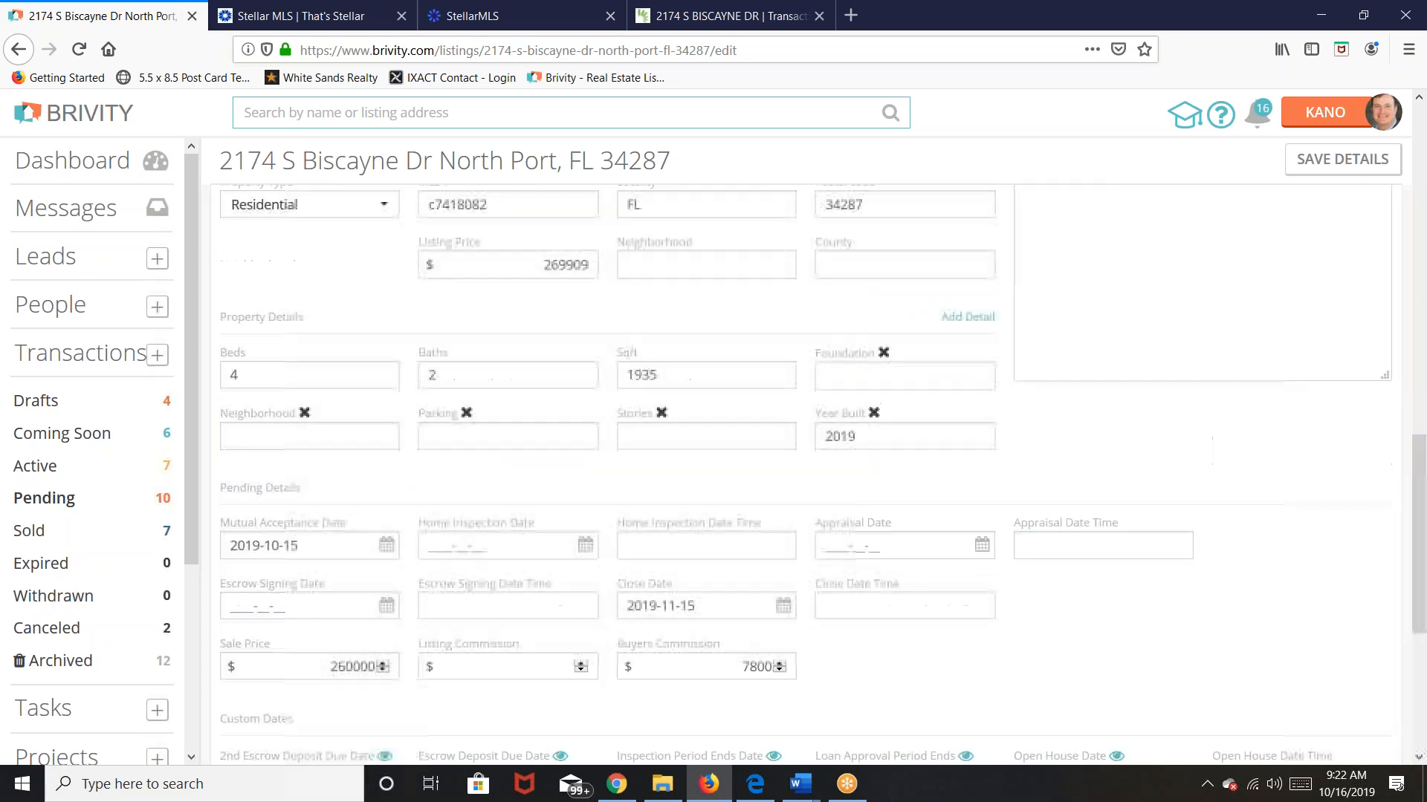
pyautogui.click(1350, 170)
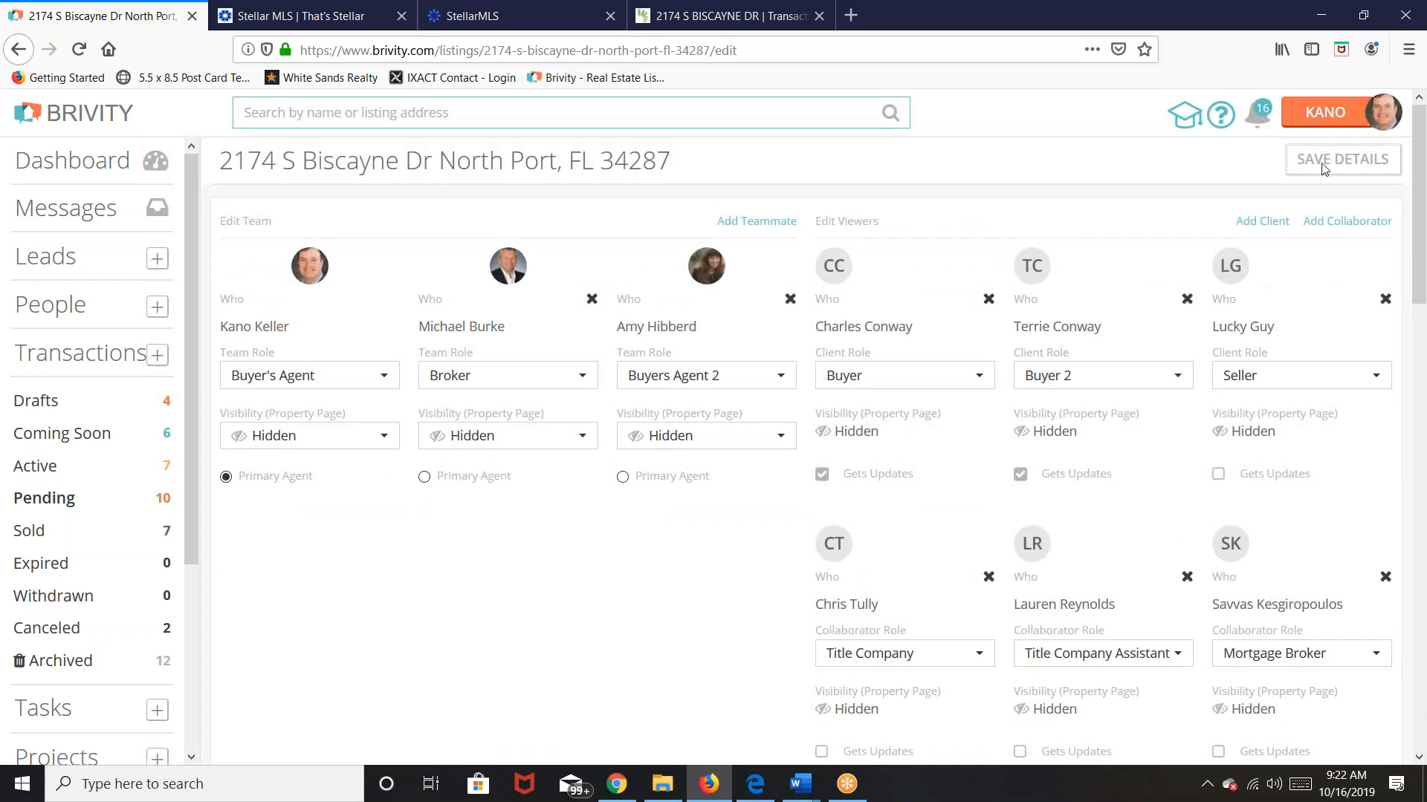
pyautogui.click(1322, 169)
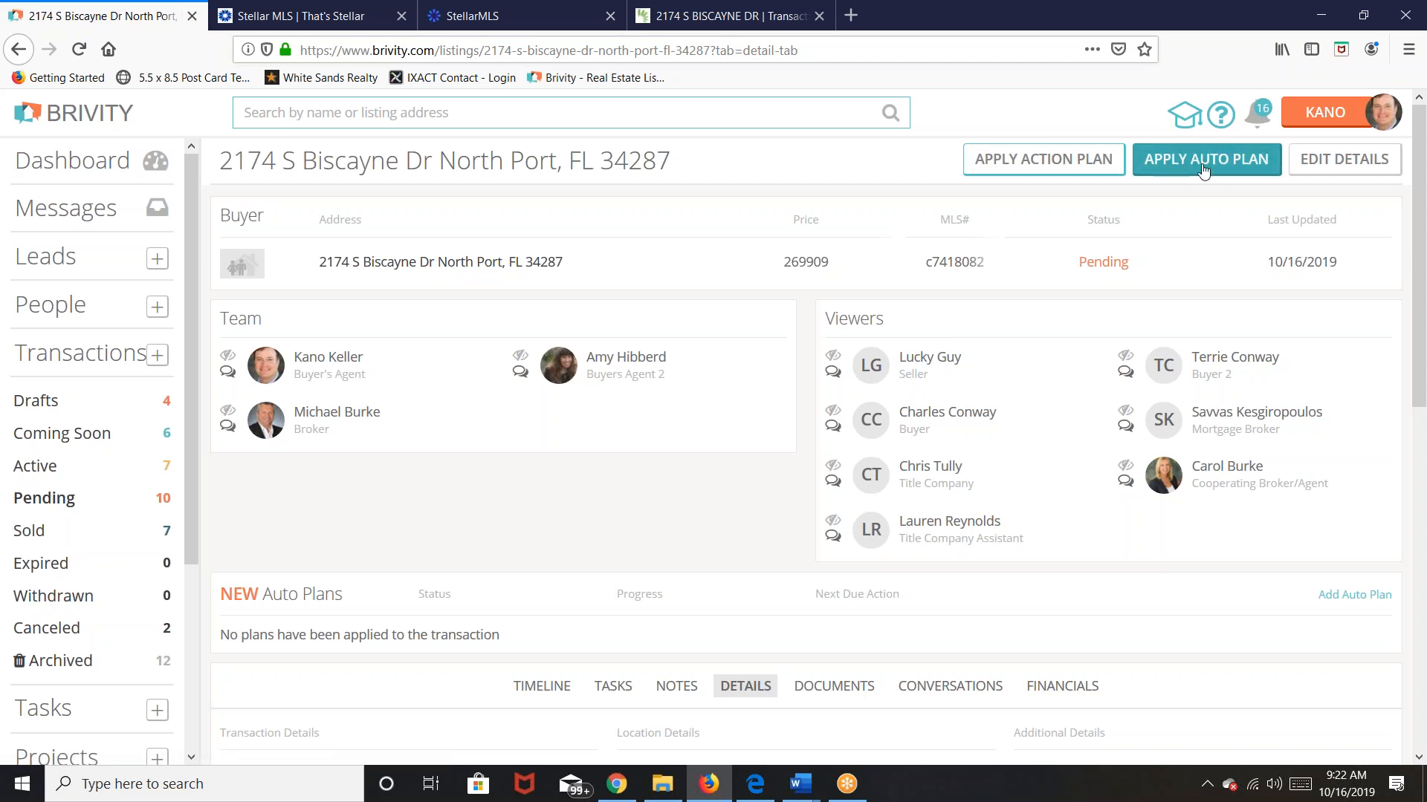
# Step: Apply the WSRG Buyer Pending Plan auto plan to the Biscayne Dr transaction
pyautogui.click(1204, 168)
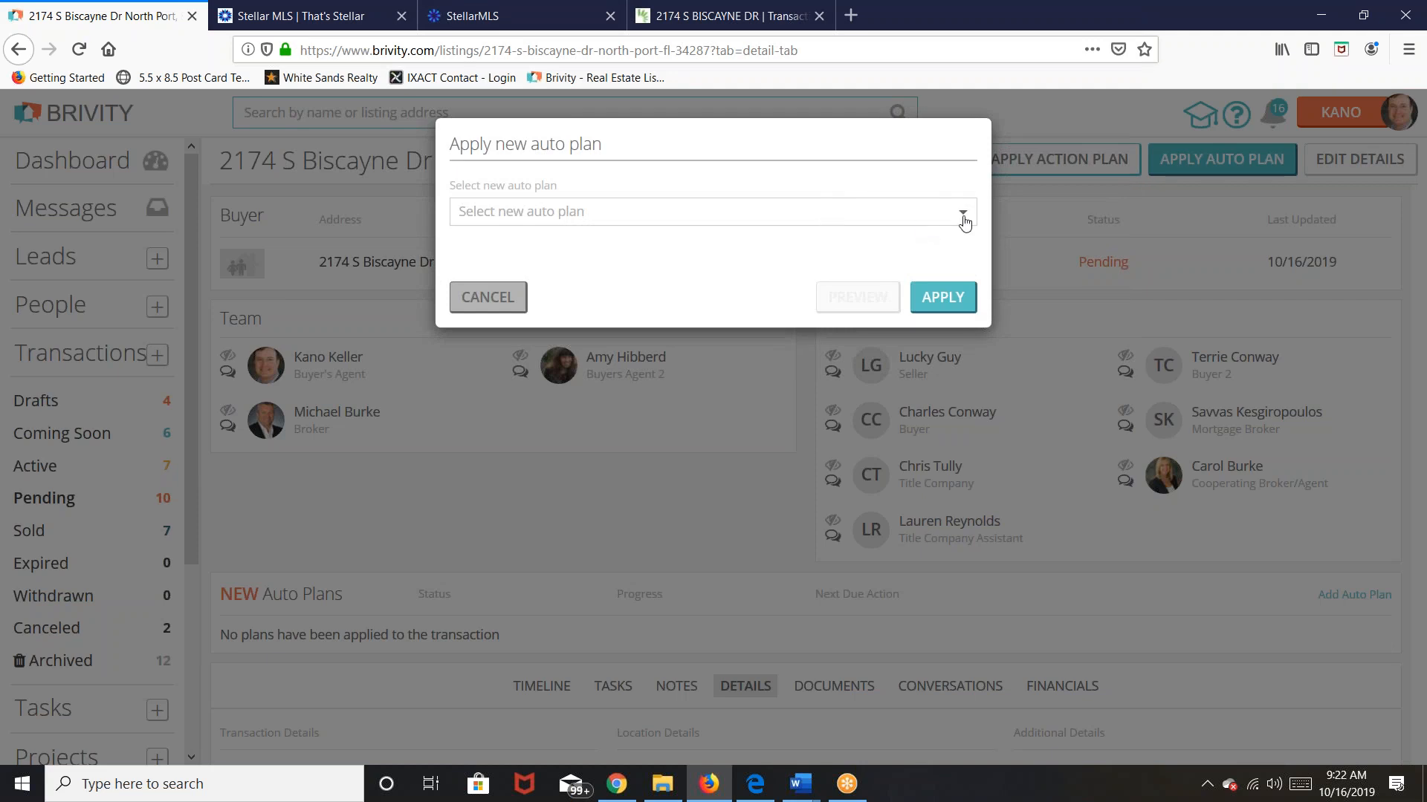
pyautogui.click(733, 214)
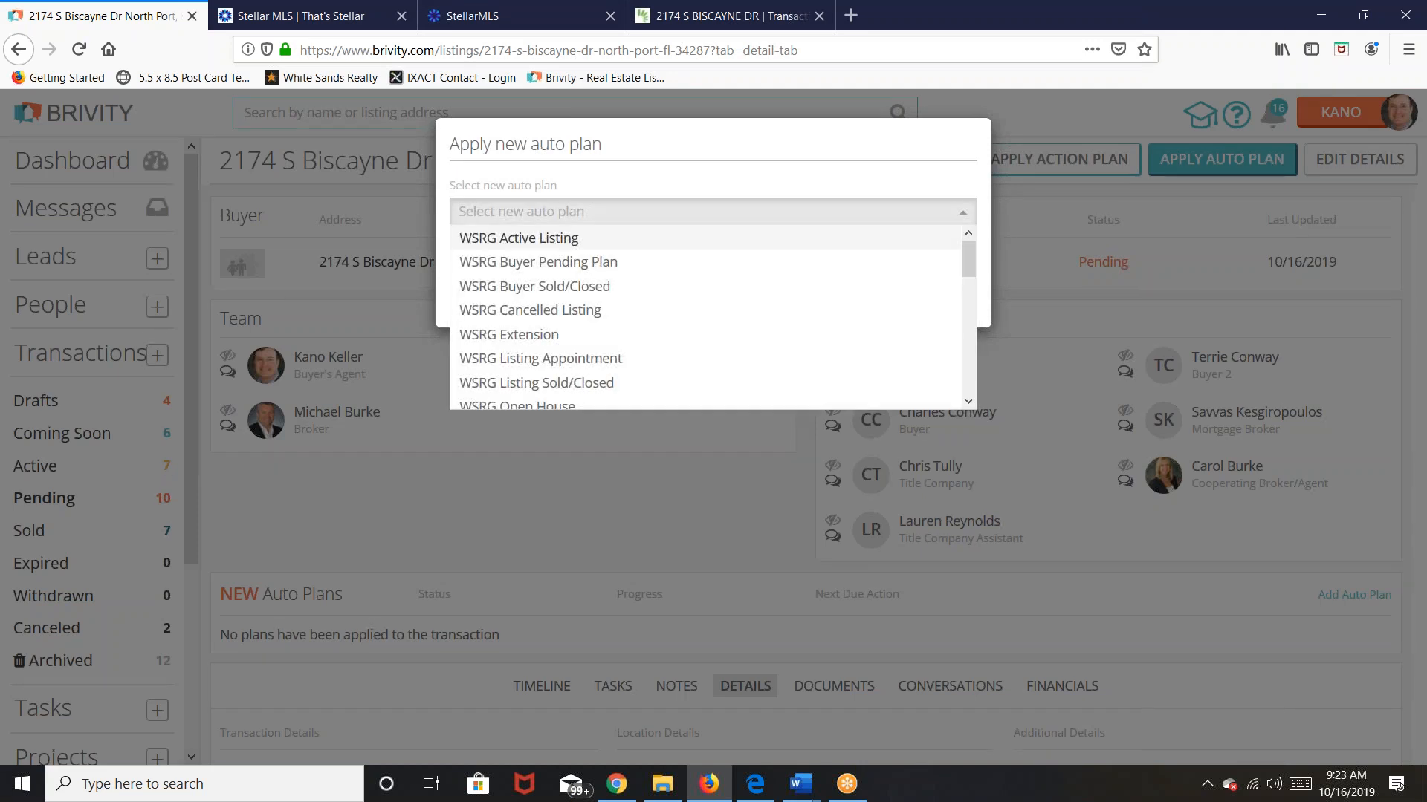
pyautogui.click(626, 275)
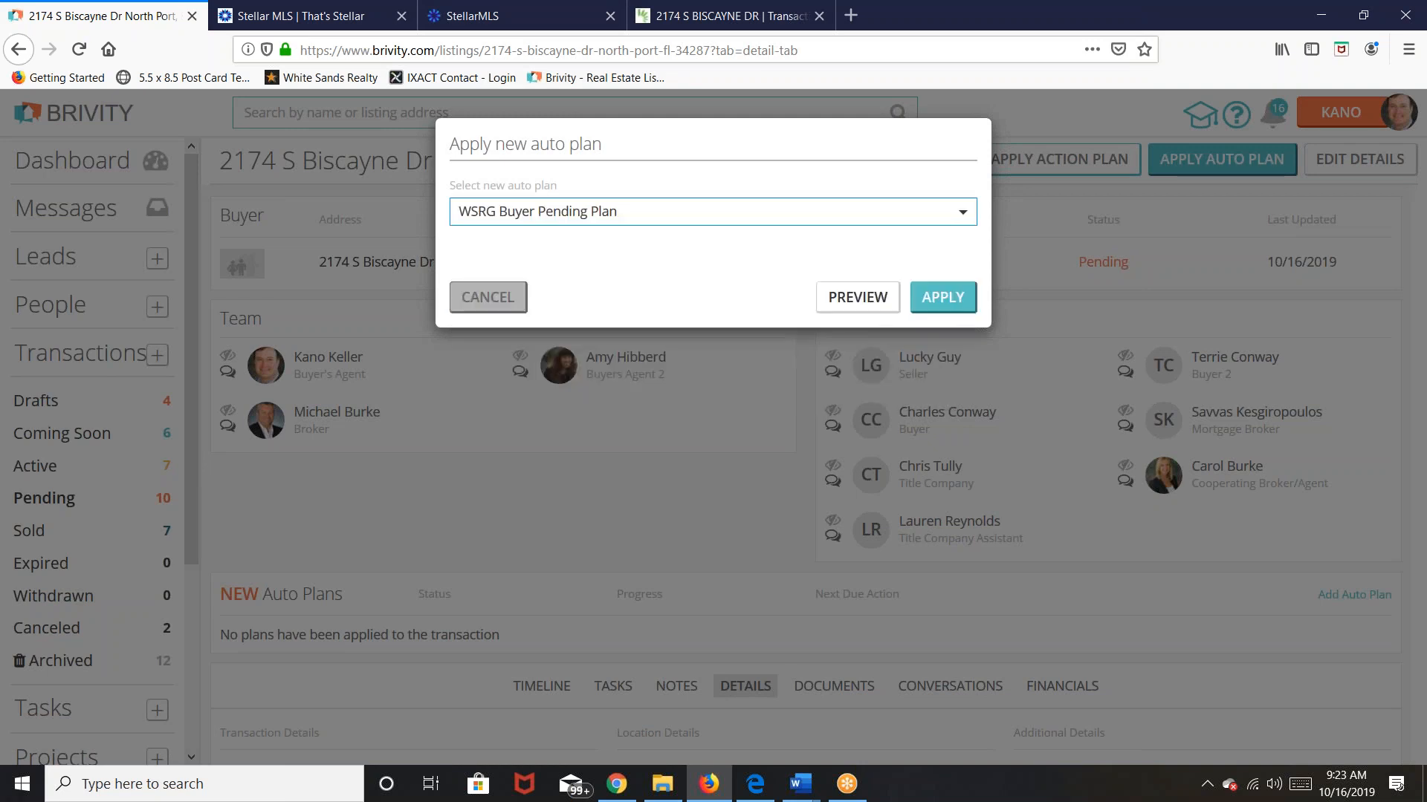
pyautogui.click(950, 299)
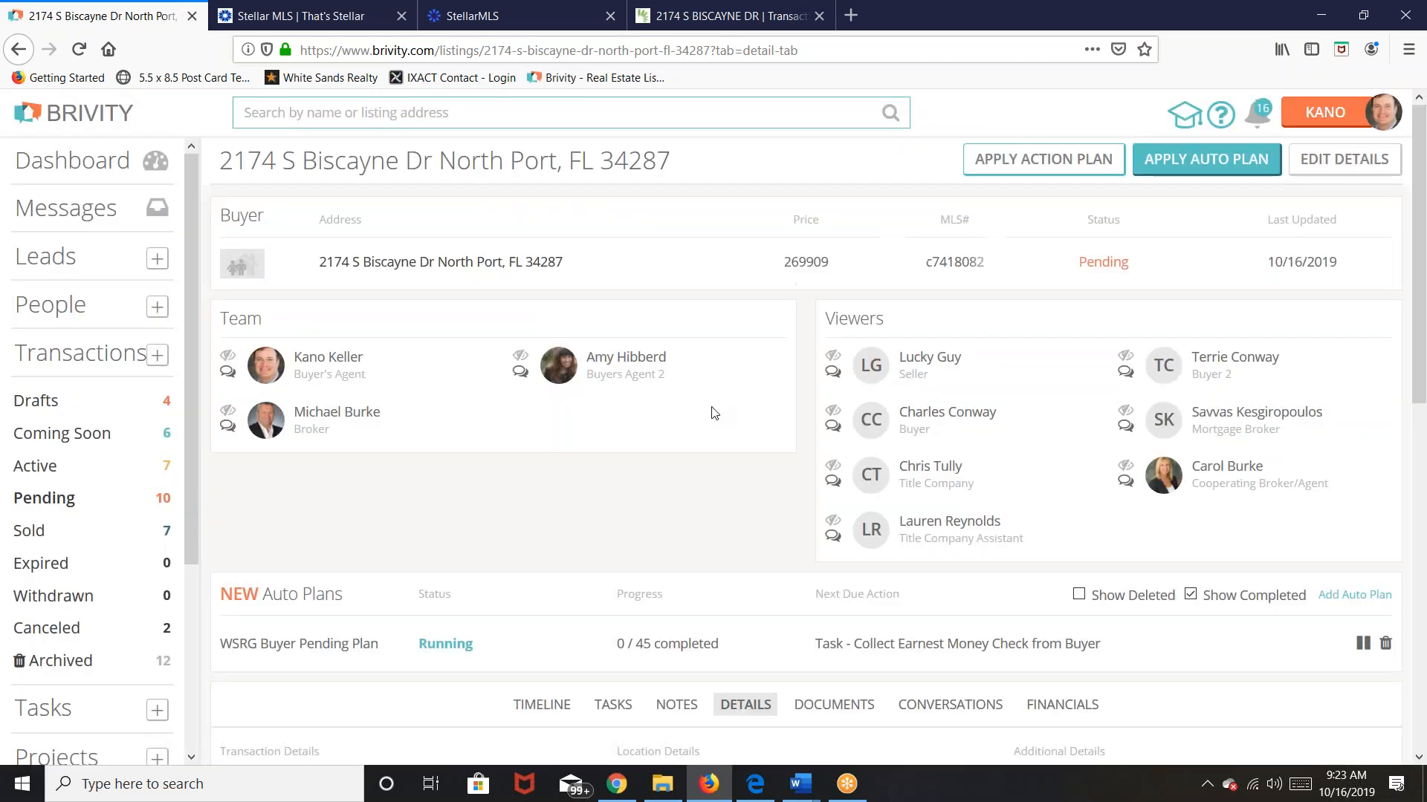
# Step: Switch the transaction to its Documents tab
pyautogui.scroll(-4, 749, 507)
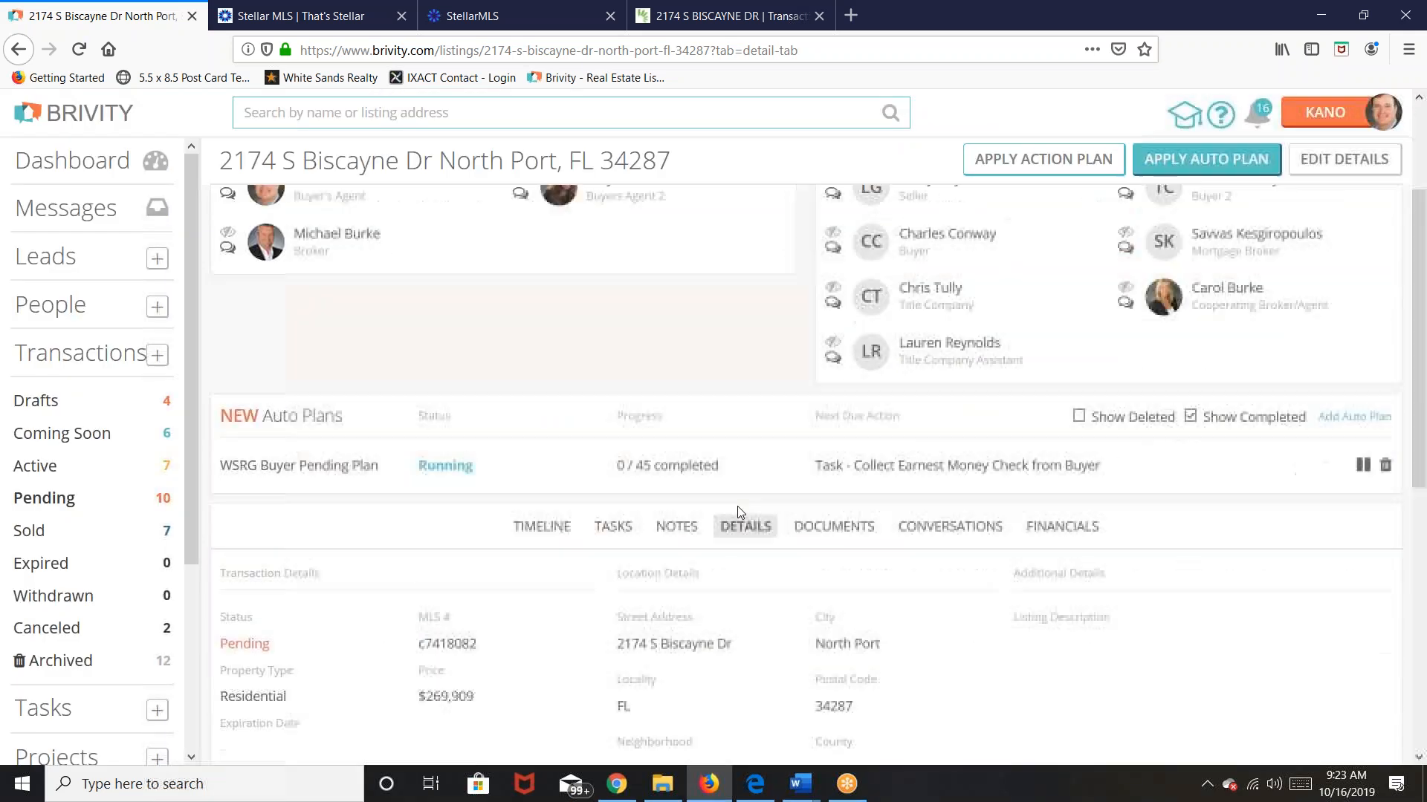
pyautogui.scroll(3, 740, 513)
pyautogui.scroll(-3, 739, 513)
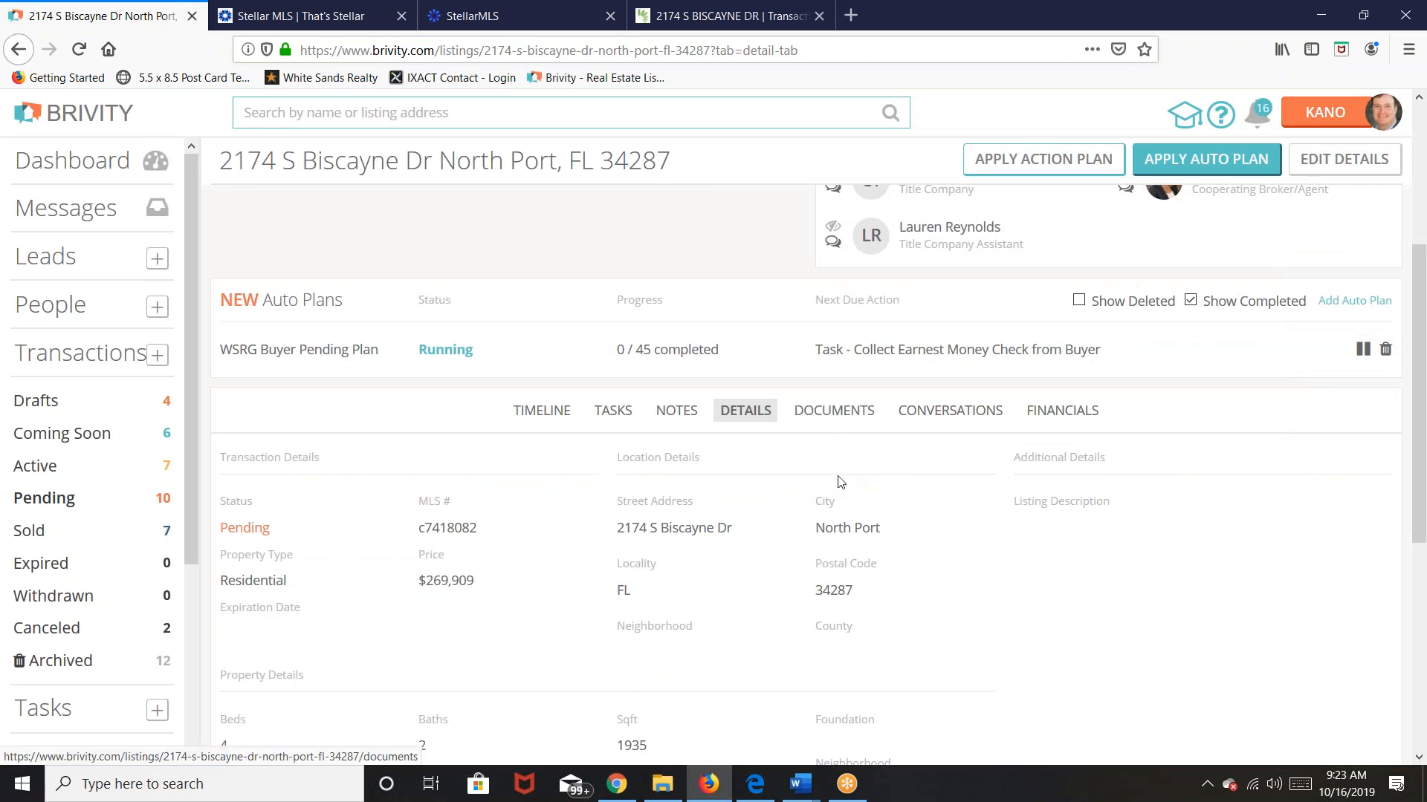
pyautogui.scroll(-5, 838, 482)
pyautogui.scroll(6, 825, 478)
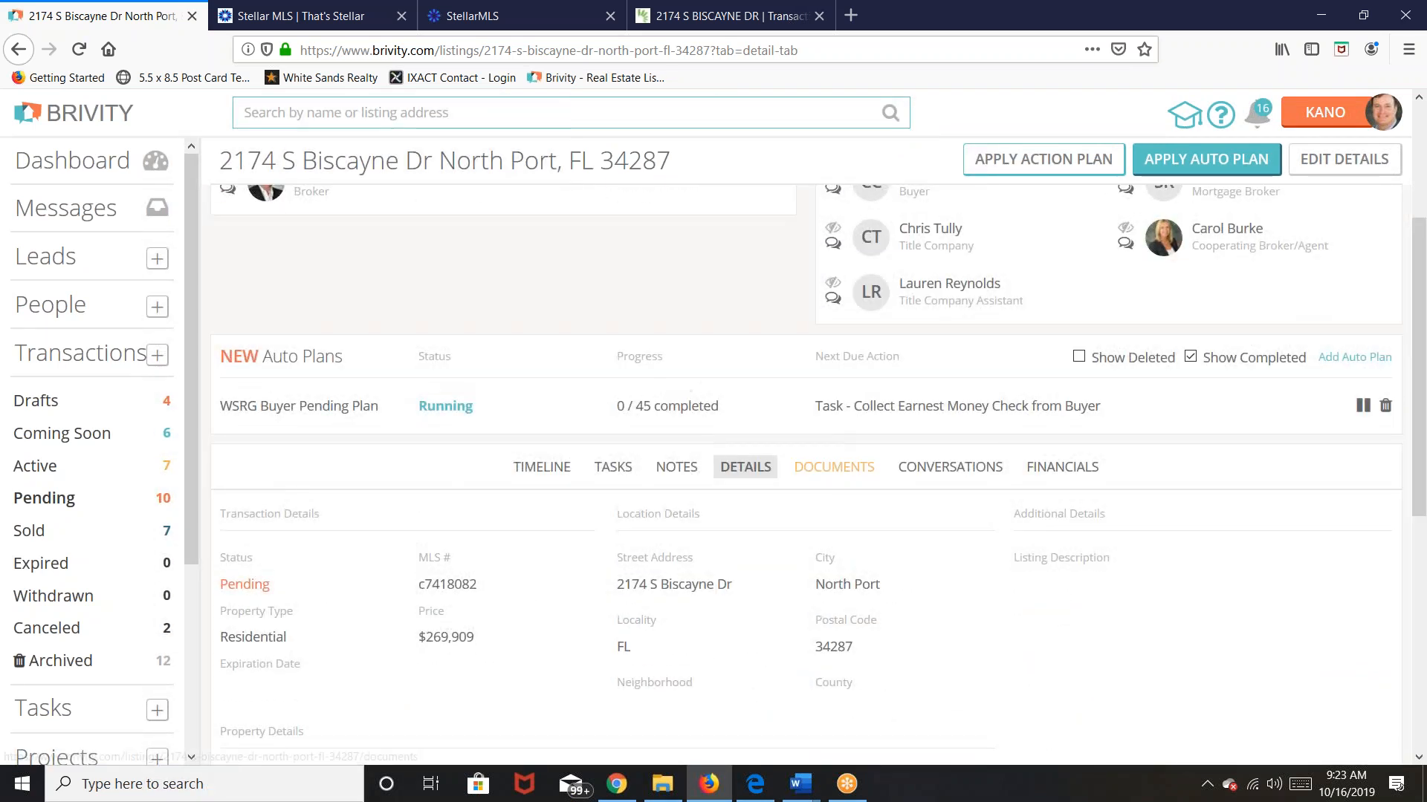
pyautogui.click(834, 467)
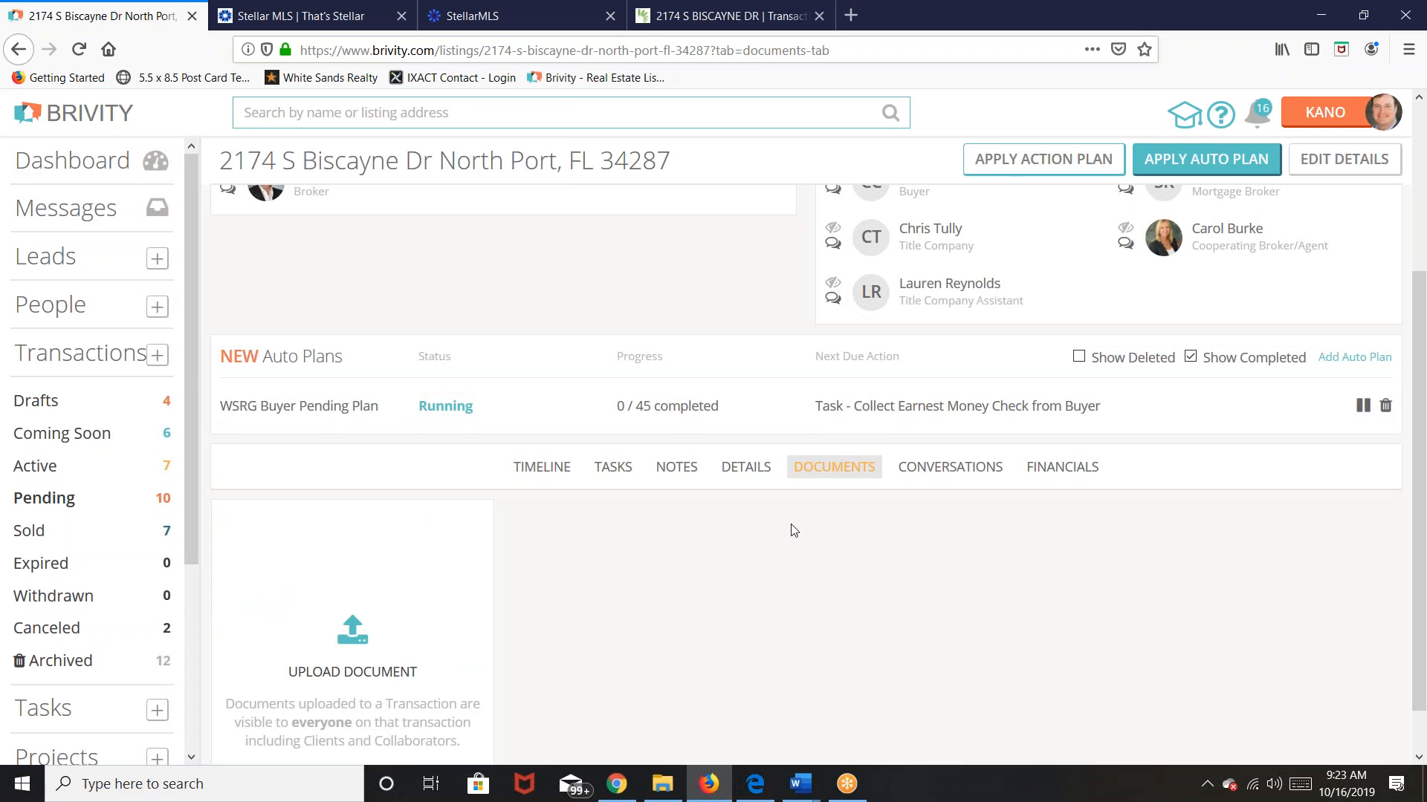
pyautogui.scroll(-1, 793, 526)
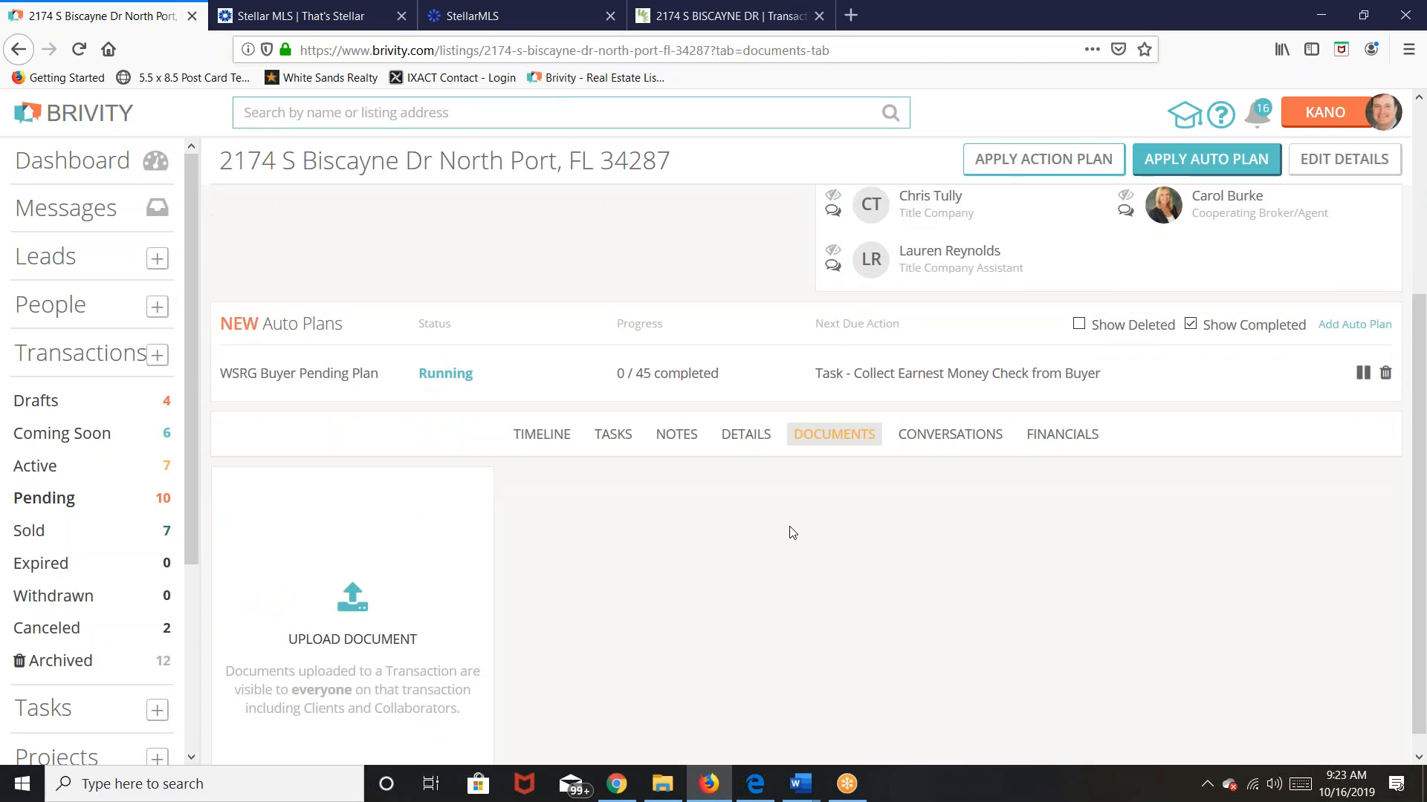
pyautogui.click(353, 586)
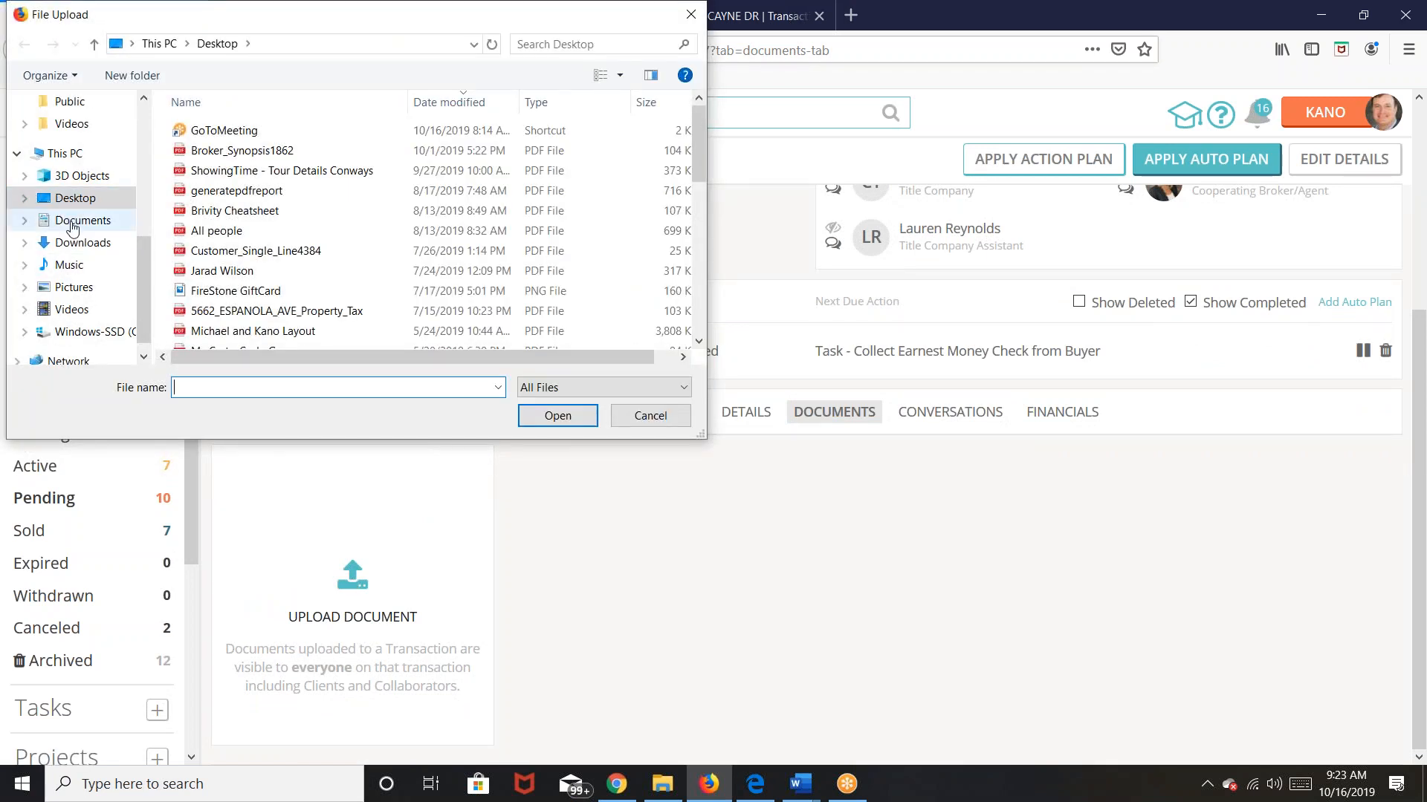
pyautogui.scroll(5, 70, 223)
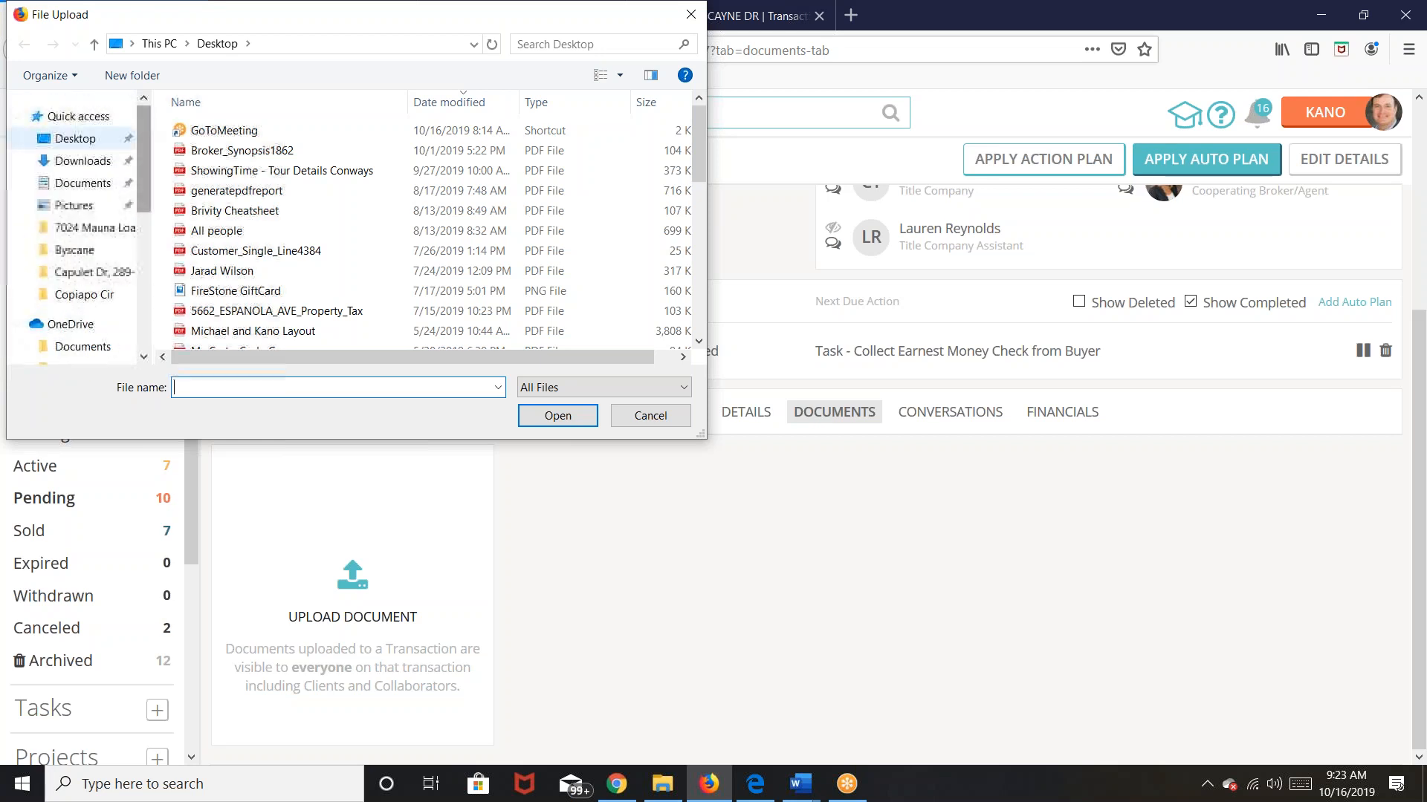
pyautogui.click(66, 187)
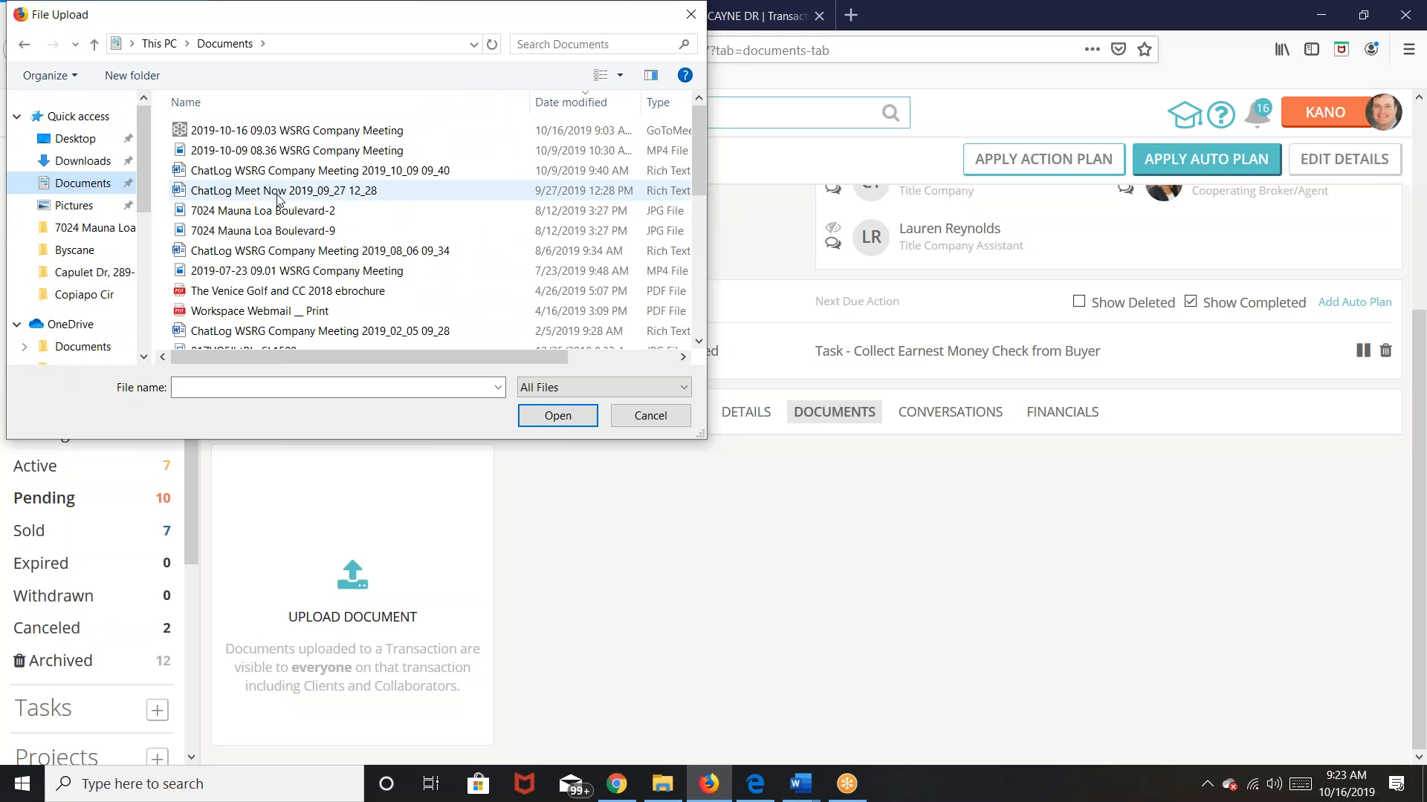
pyautogui.scroll(-5, 273, 221)
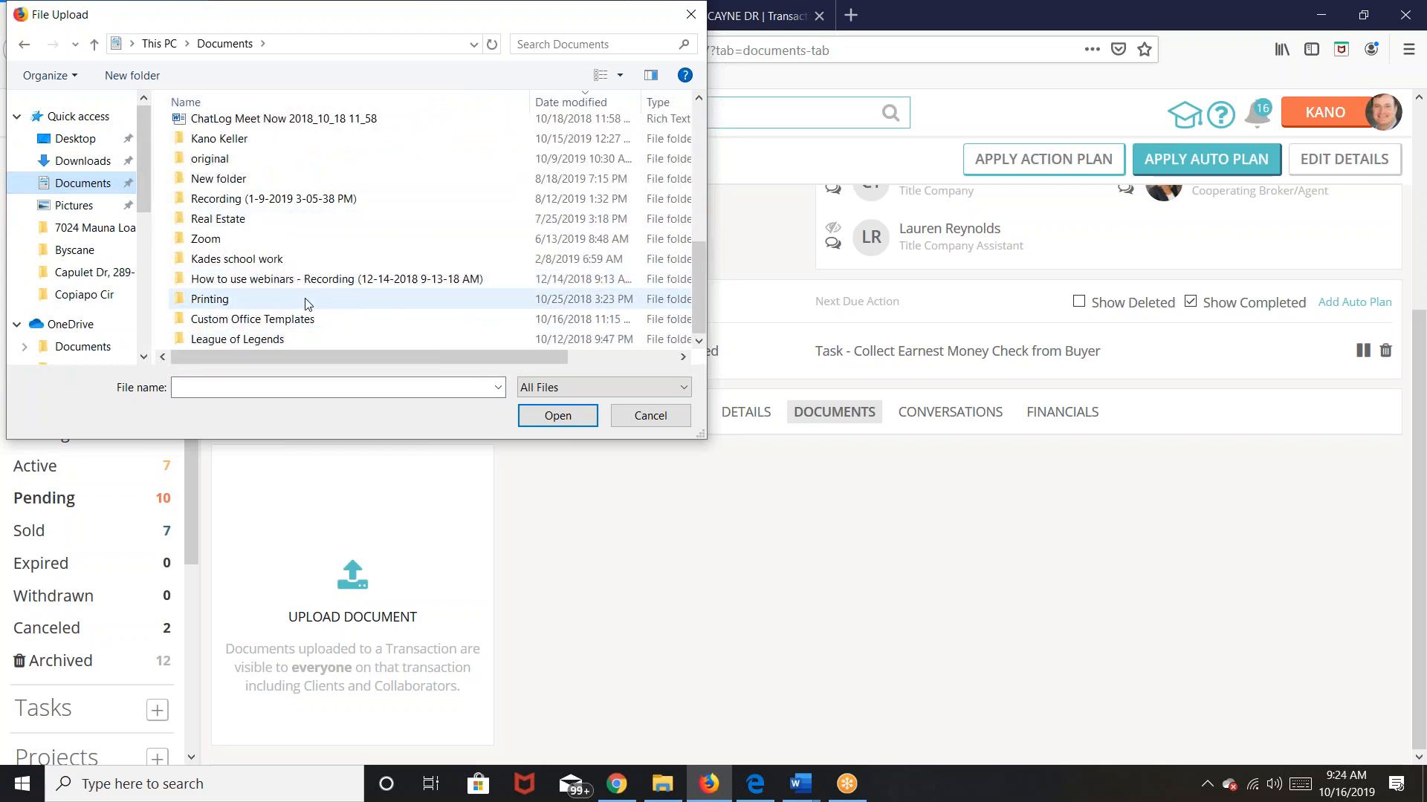
pyautogui.doubleClick(226, 219)
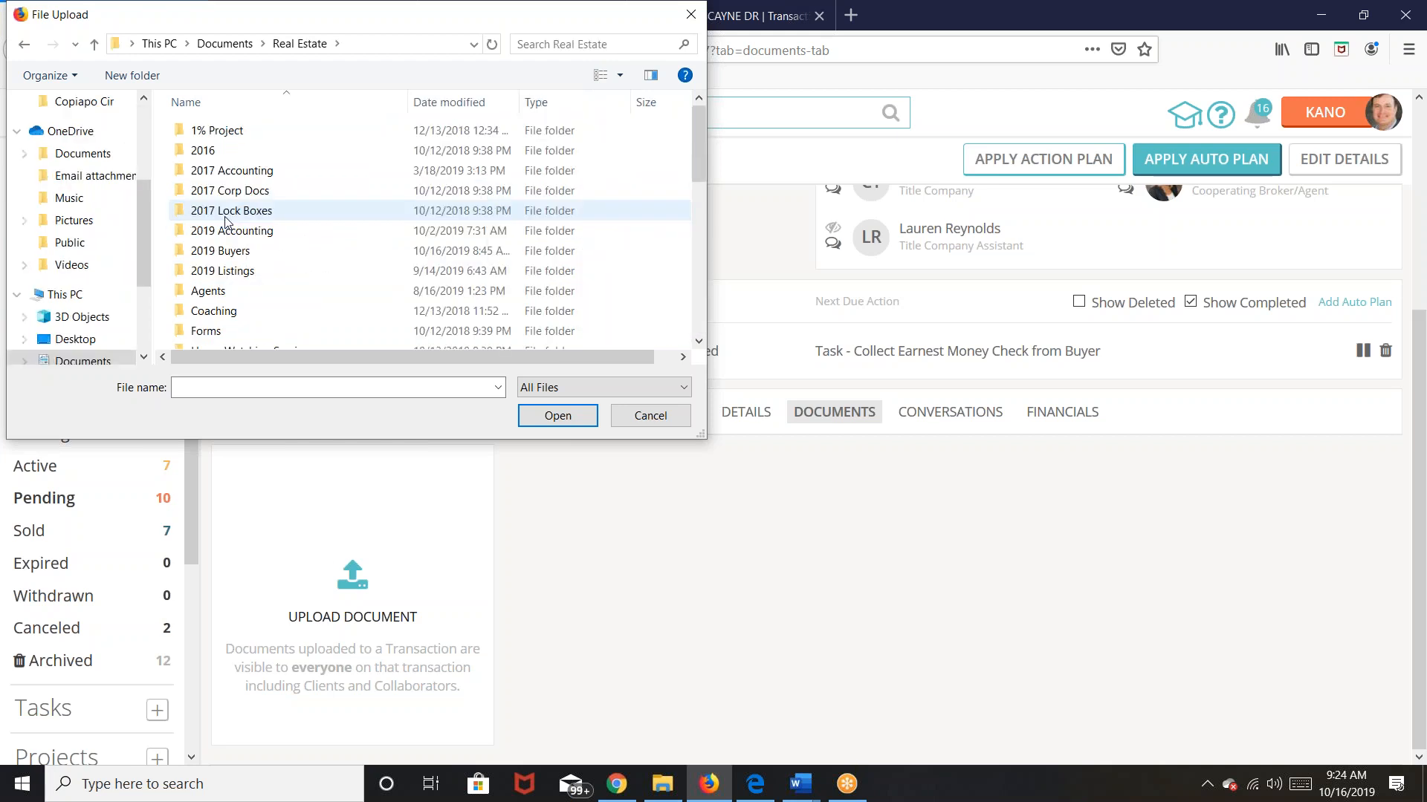
pyautogui.doubleClick(236, 252)
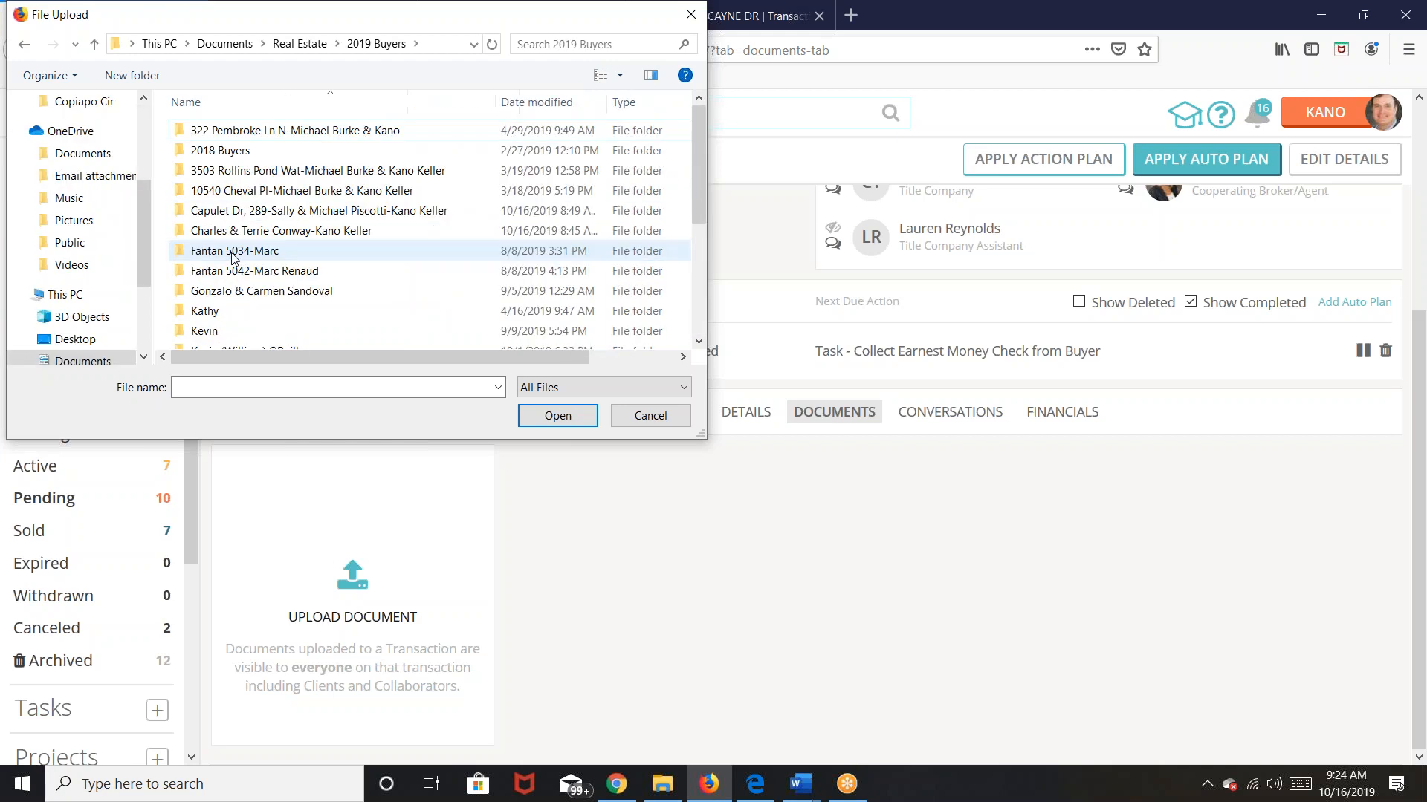
pyautogui.doubleClick(257, 232)
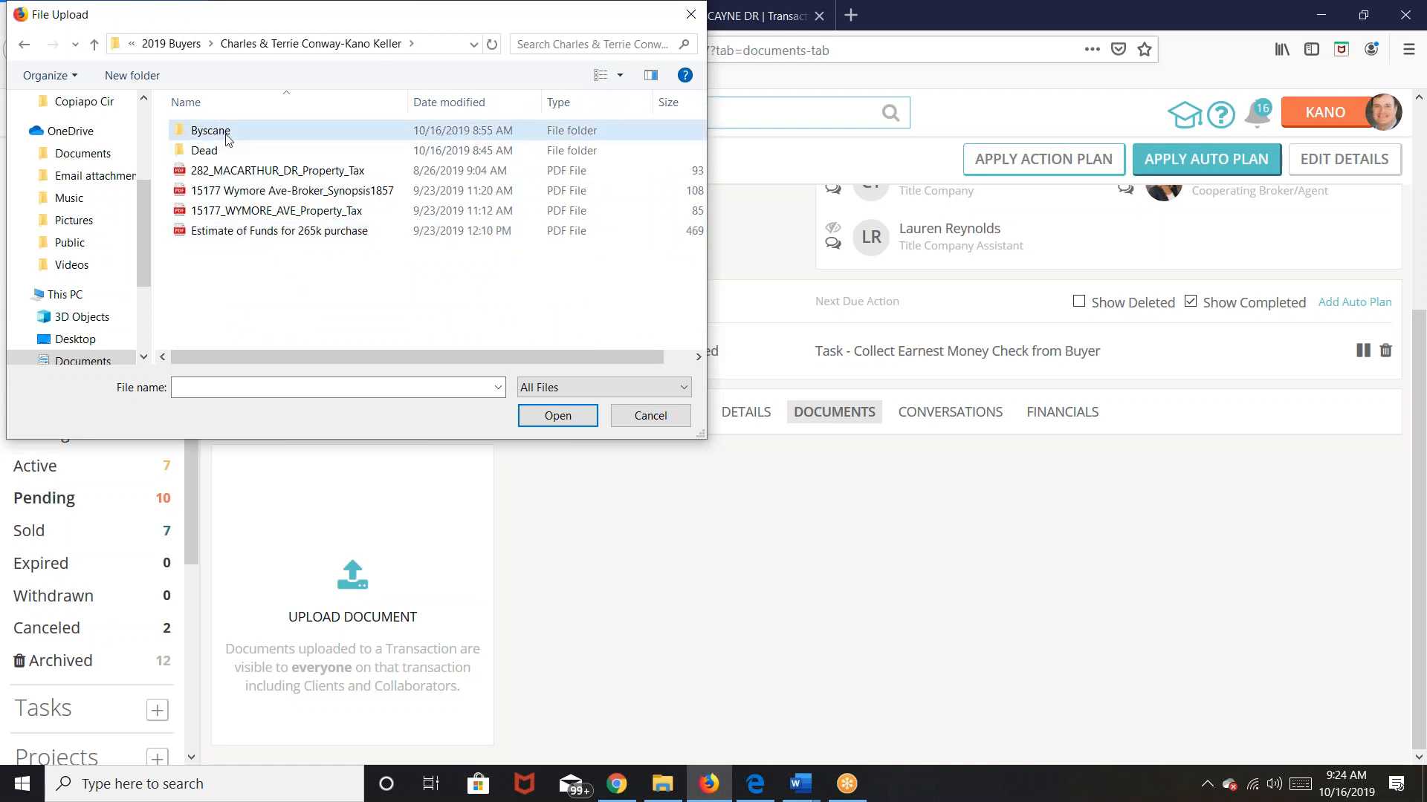
pyautogui.doubleClick(211, 131)
pyautogui.click(290, 154)
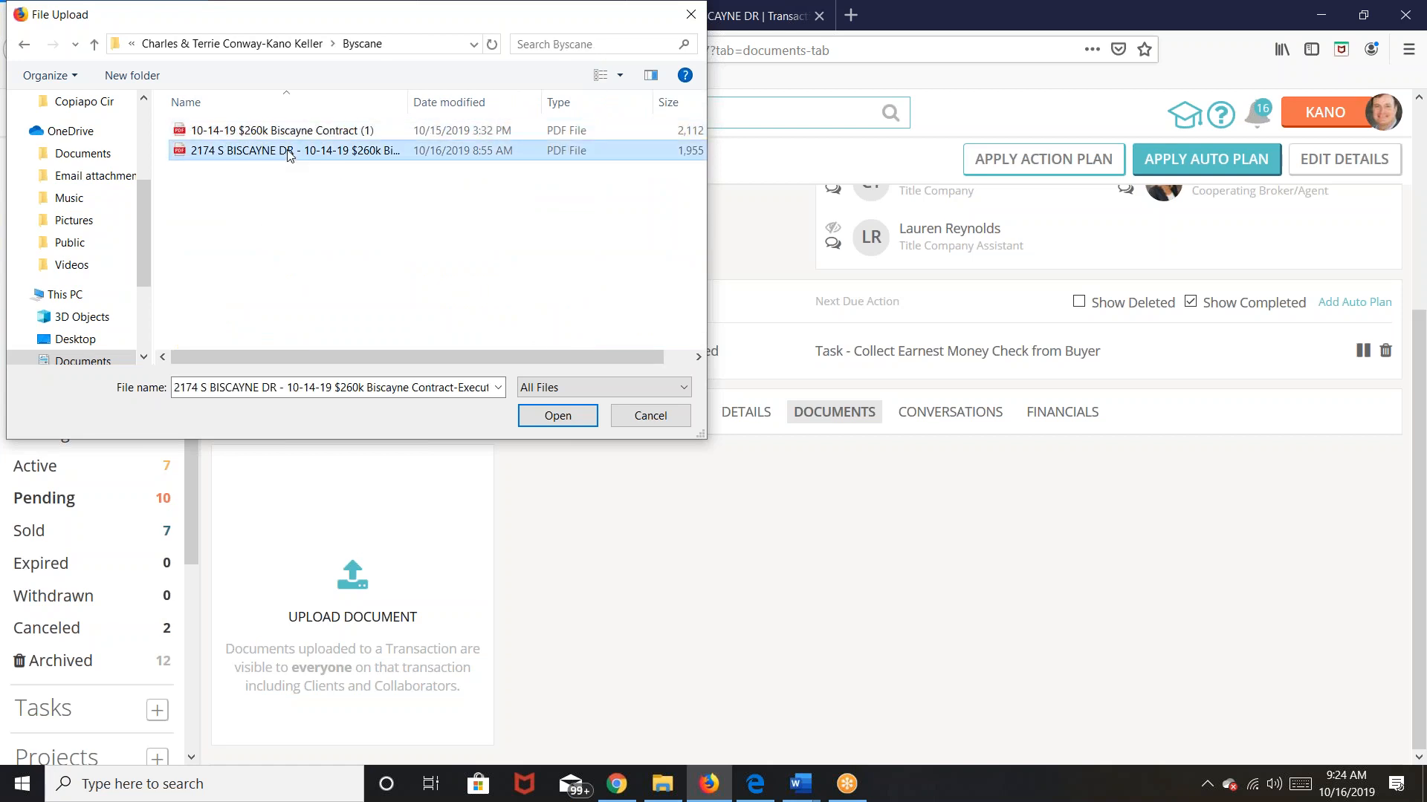
pyautogui.click(551, 417)
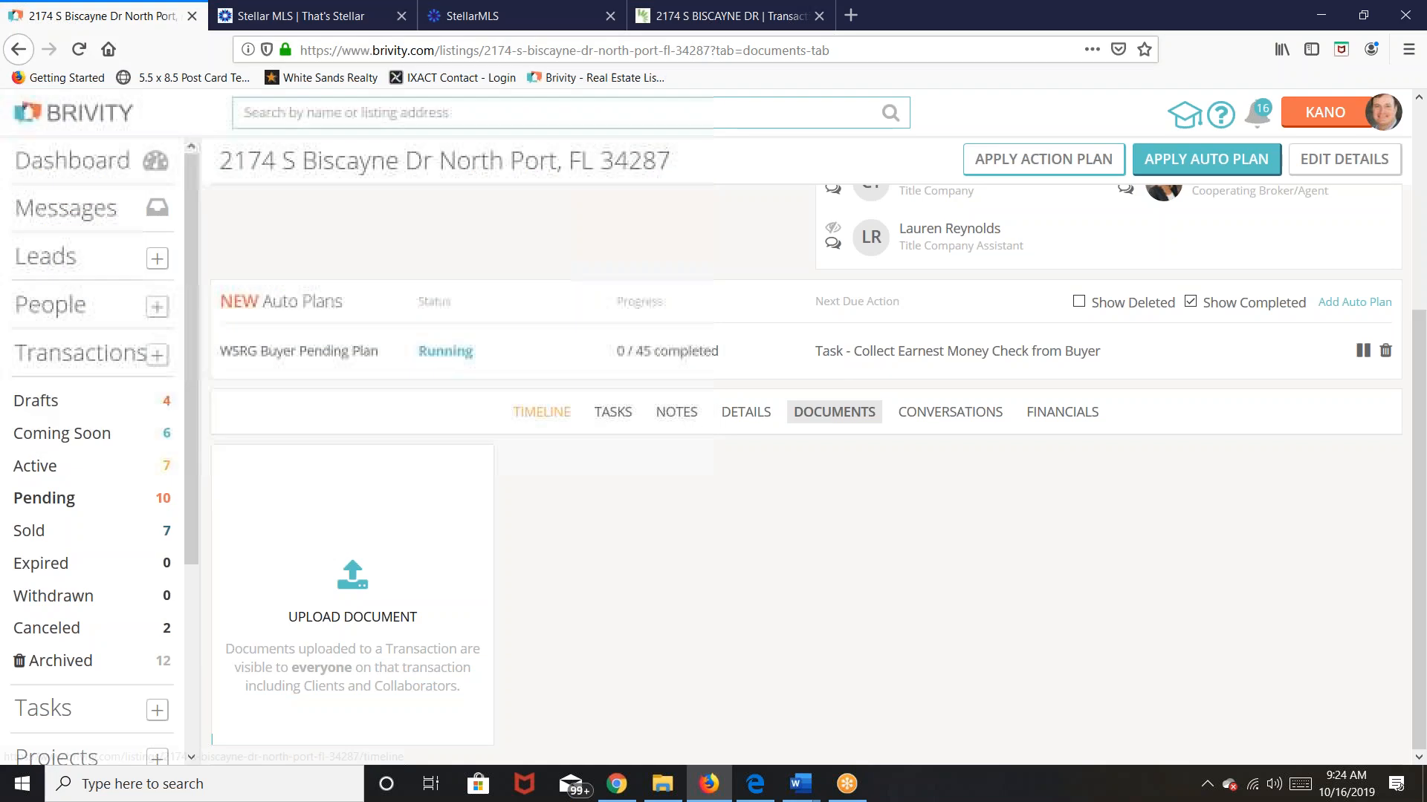
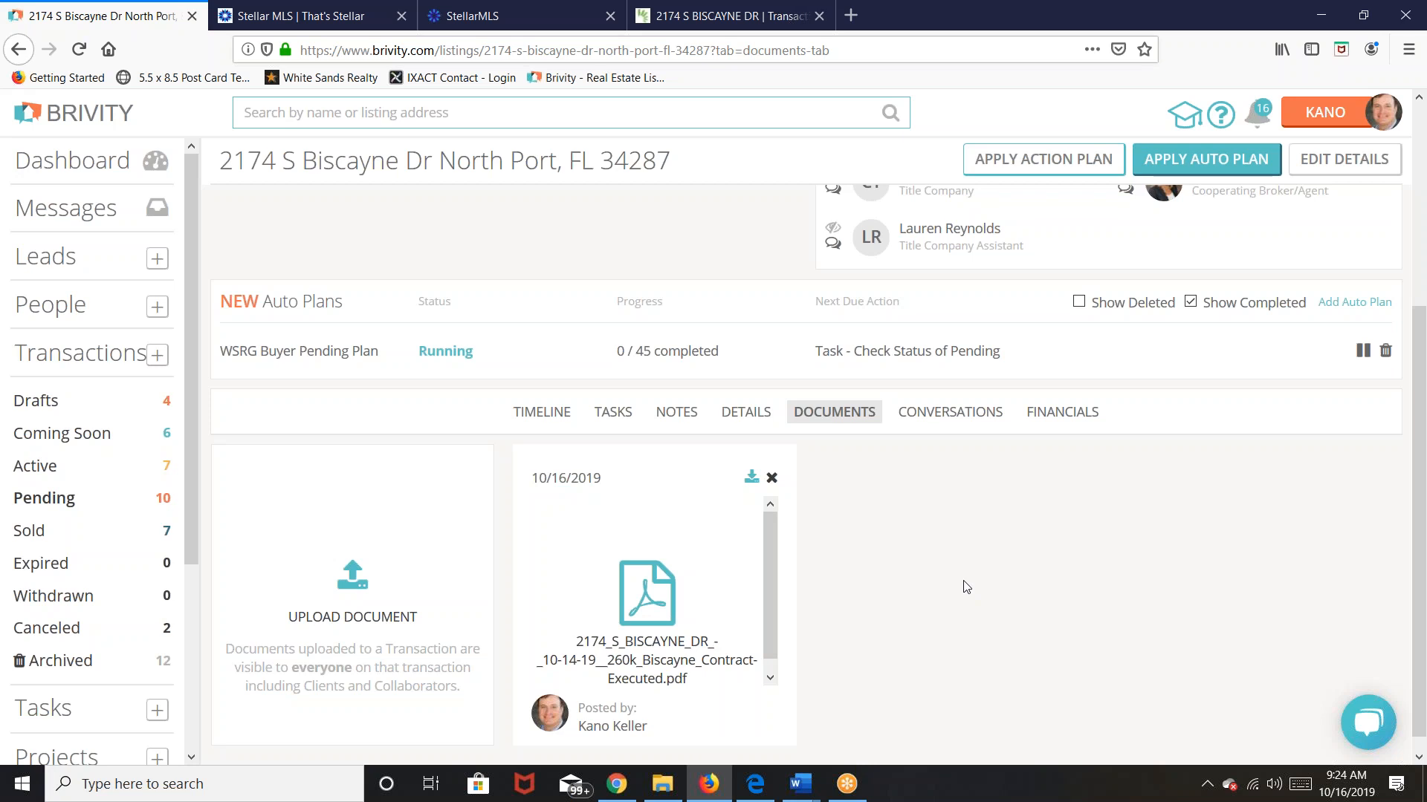
pyautogui.click(675, 414)
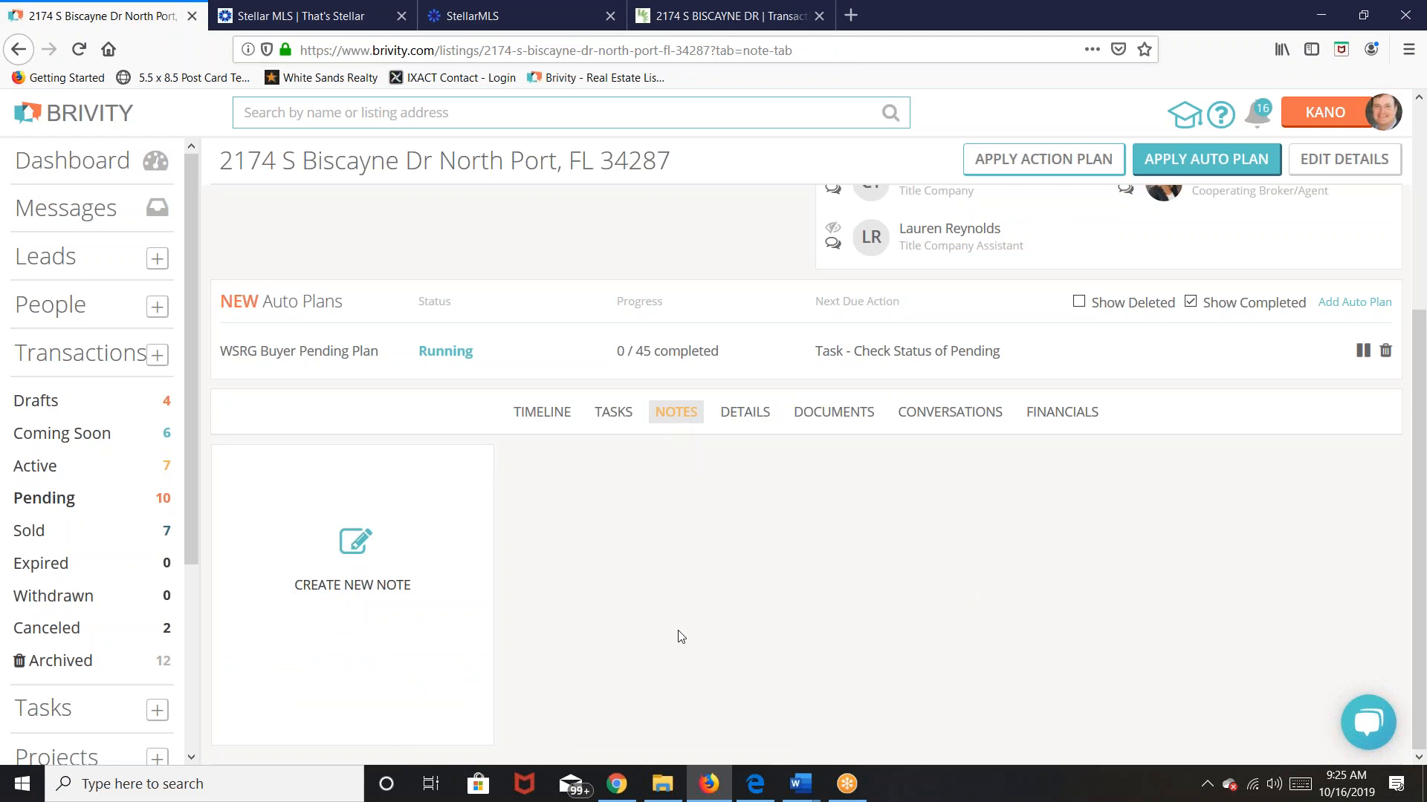
# Step: Save a Hidden from Viewers note: 'This is new construction, but still need to inspect.'
pyautogui.click(360, 553)
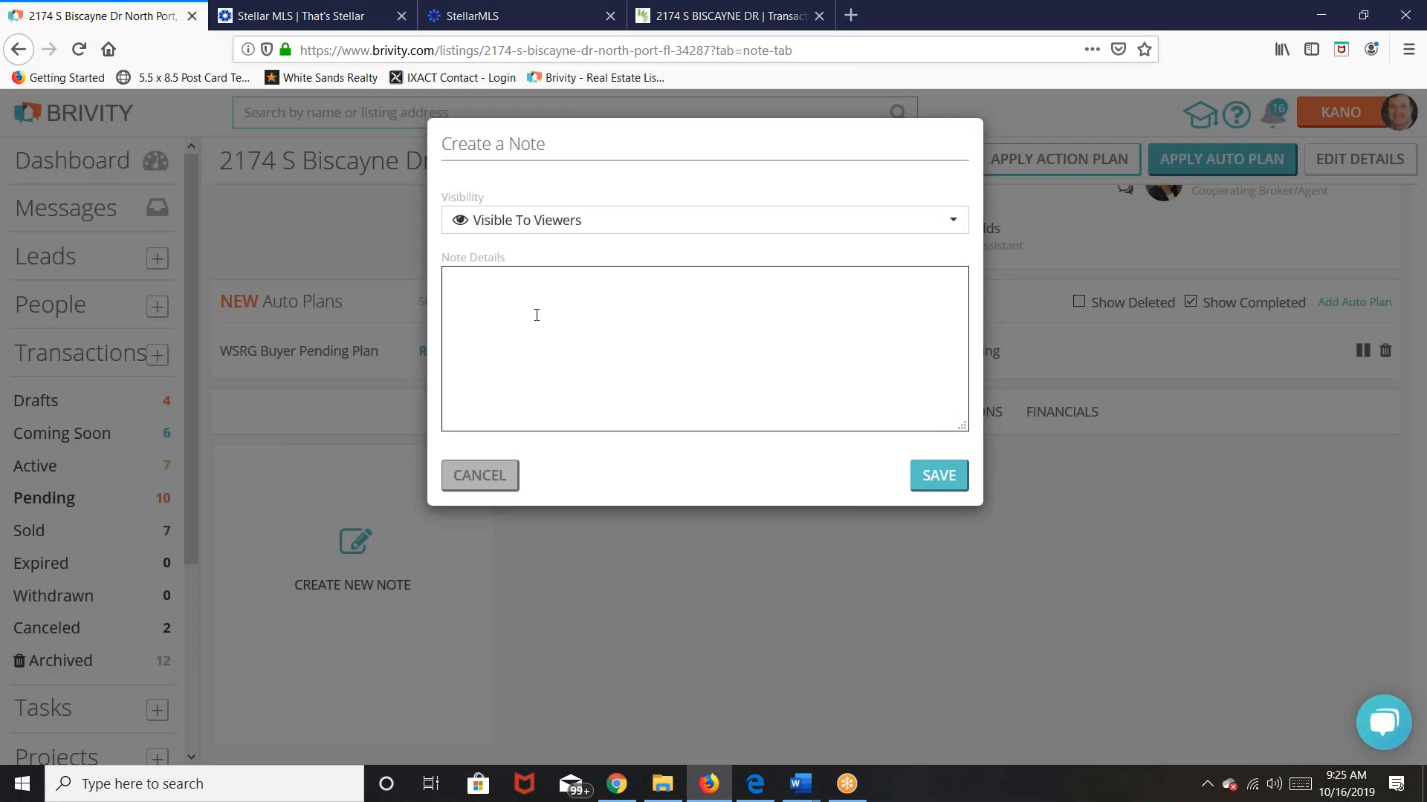
pyautogui.click(955, 227)
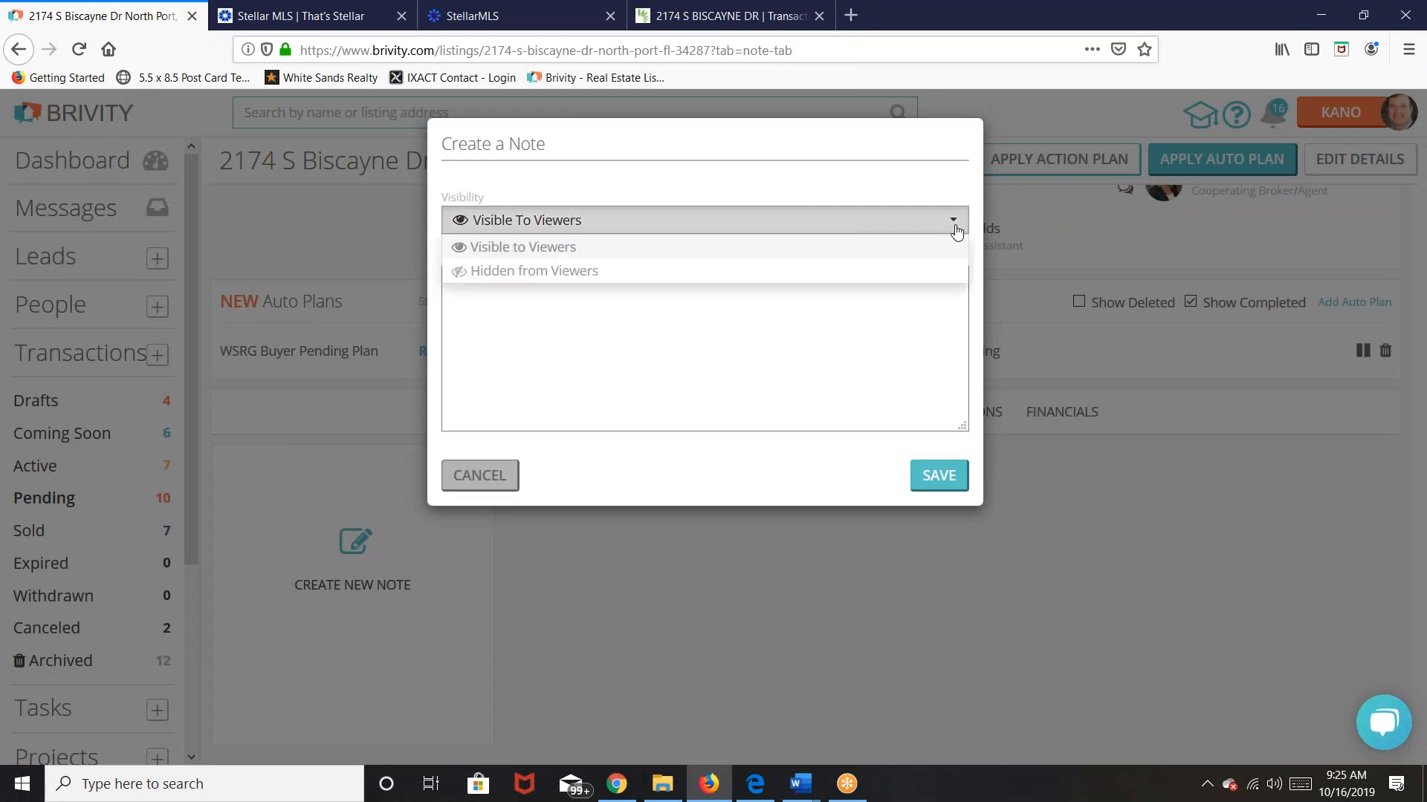
pyautogui.click(534, 275)
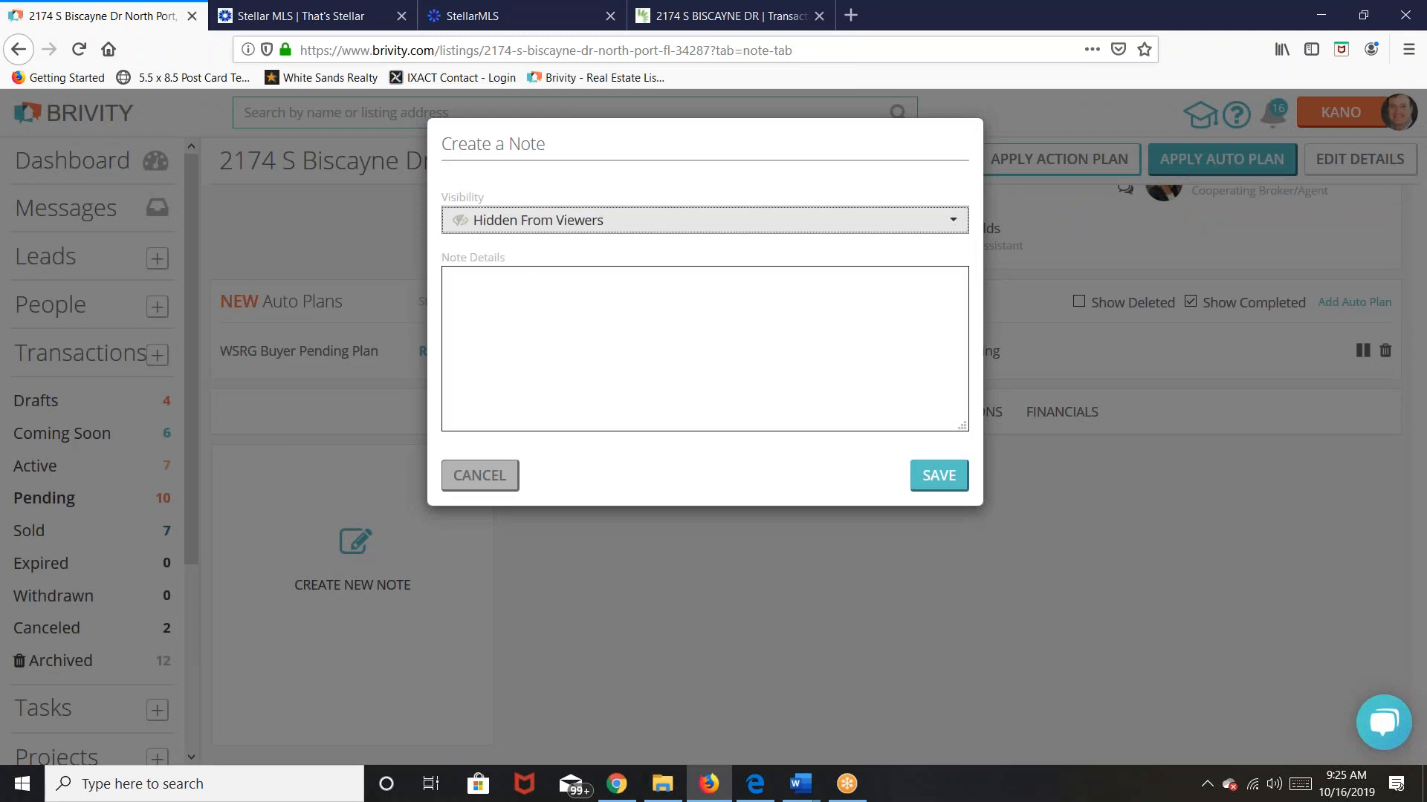
pyautogui.click(471, 286)
pyautogui.write('This is ne')
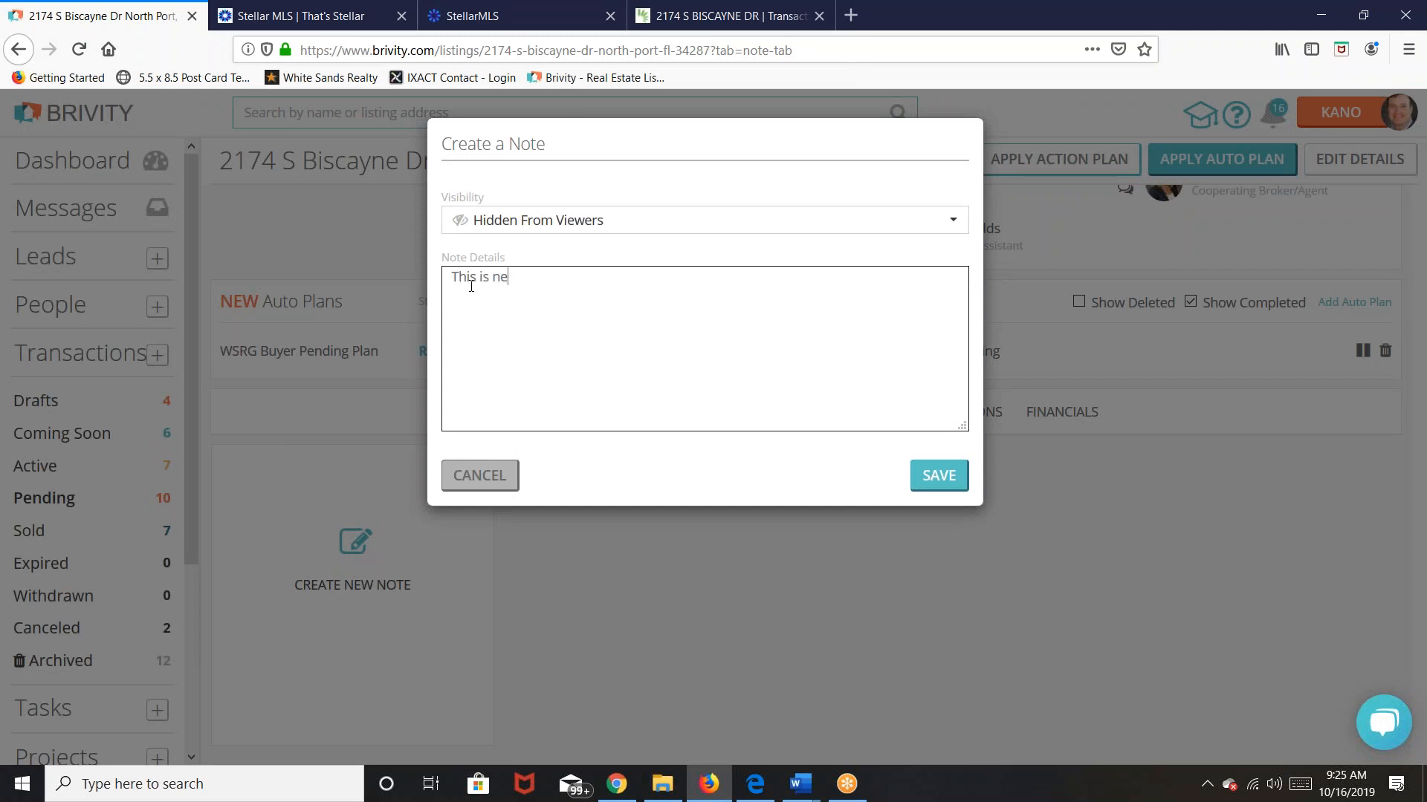
pyautogui.write('w construction, but still need to')
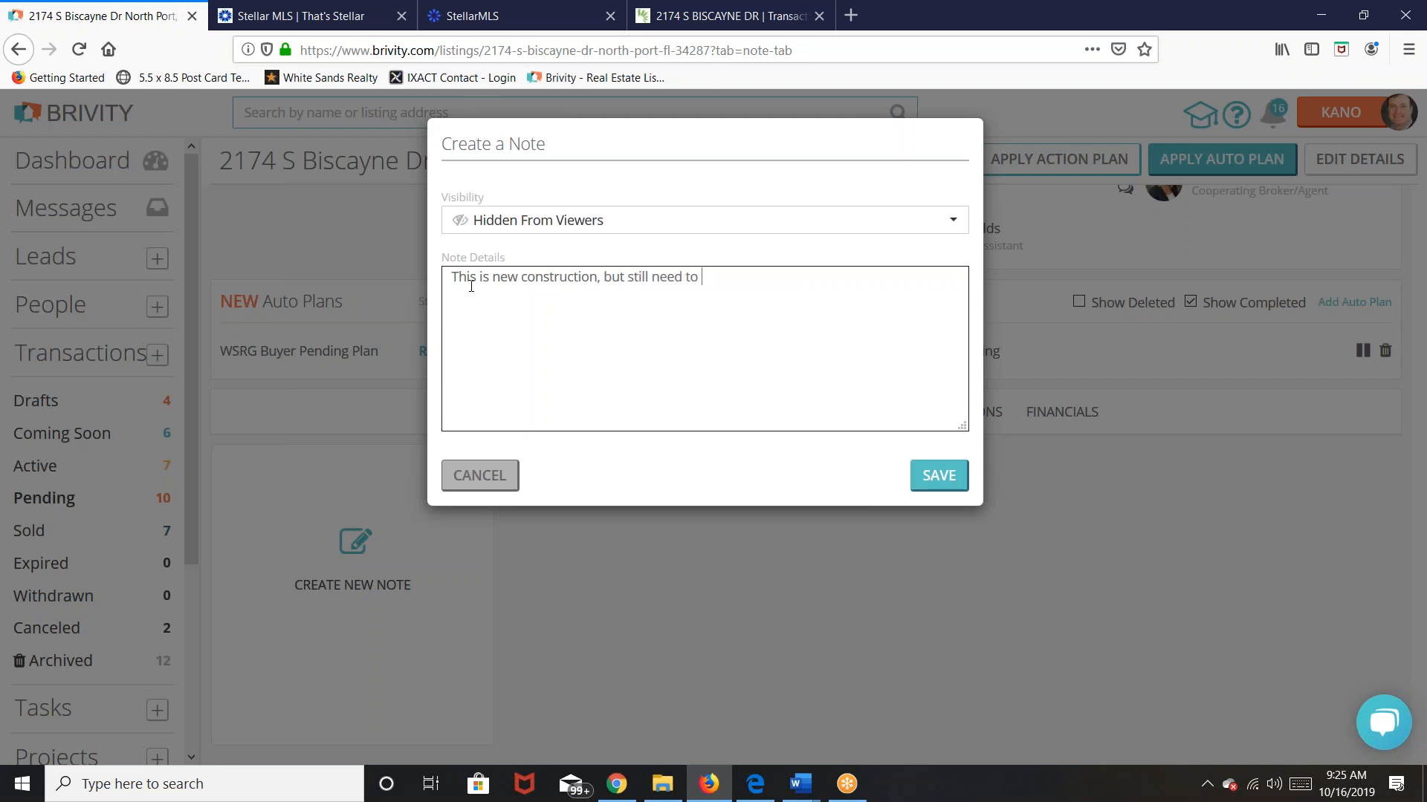
pyautogui.write(' inspect.')
pyautogui.click(942, 479)
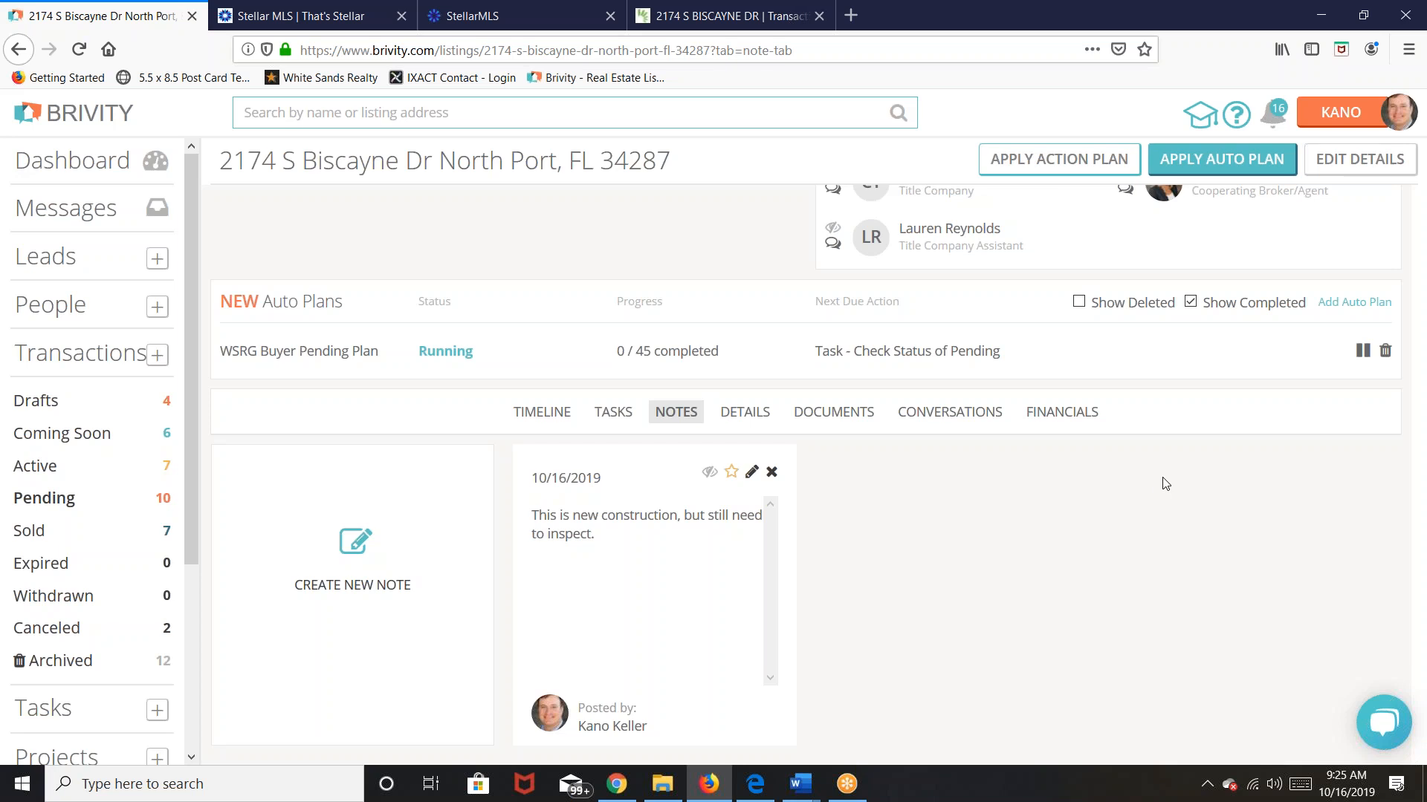
pyautogui.click(621, 421)
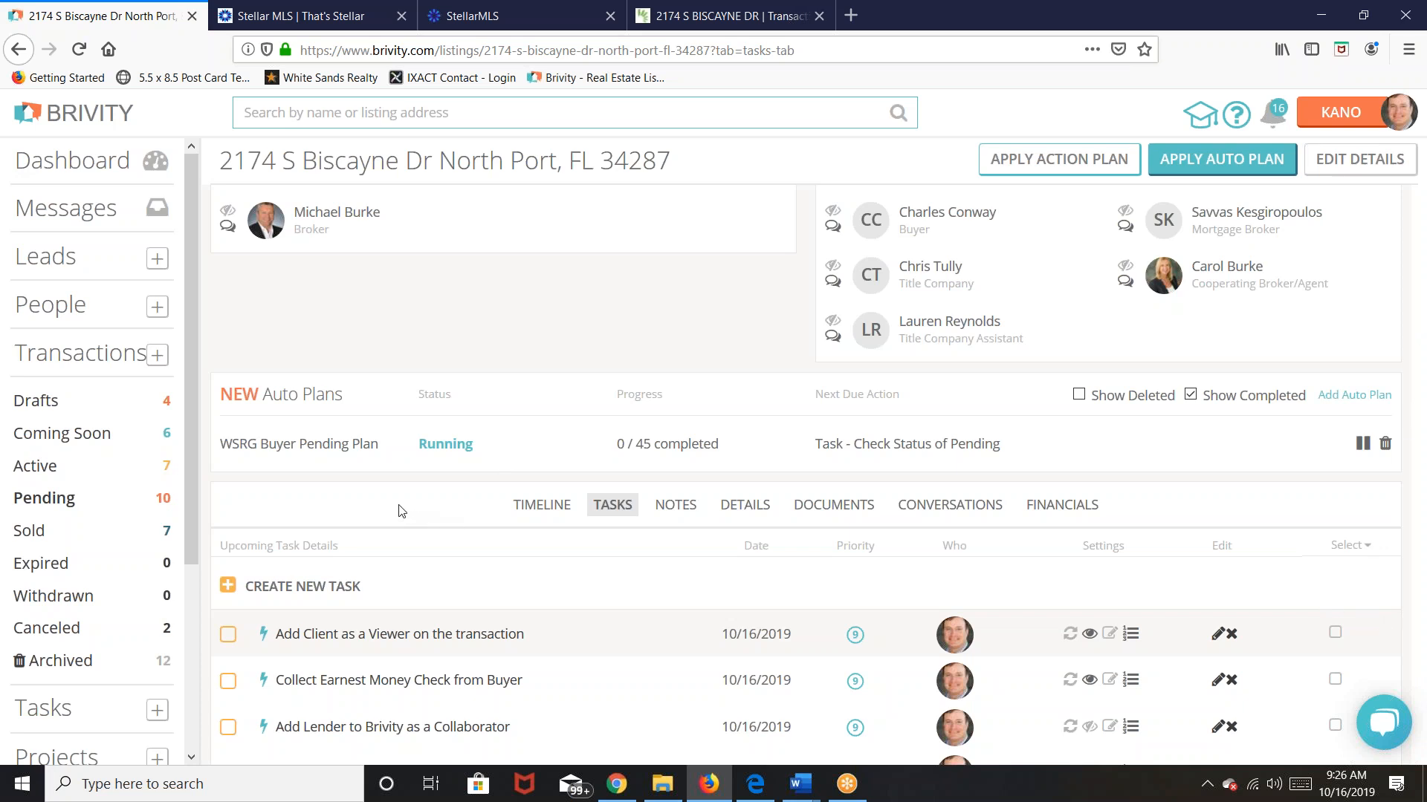
# Step: Reload to list the WSRG Buyer Pending Plan tasks and complete 'Add Client as a Viewer'
pyautogui.click(78, 50)
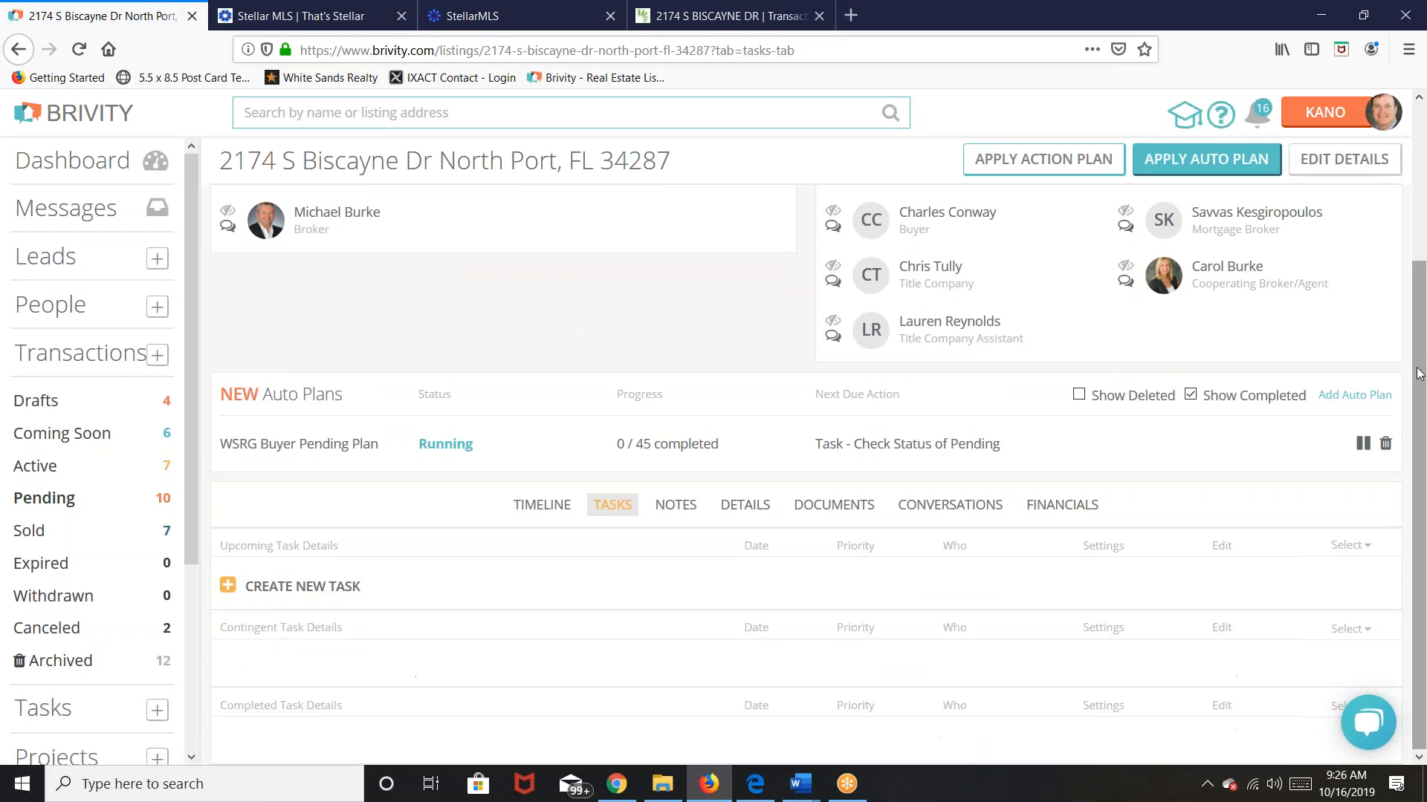
pyautogui.moveTo(1420, 363); pyautogui.dragTo(1422, 437)
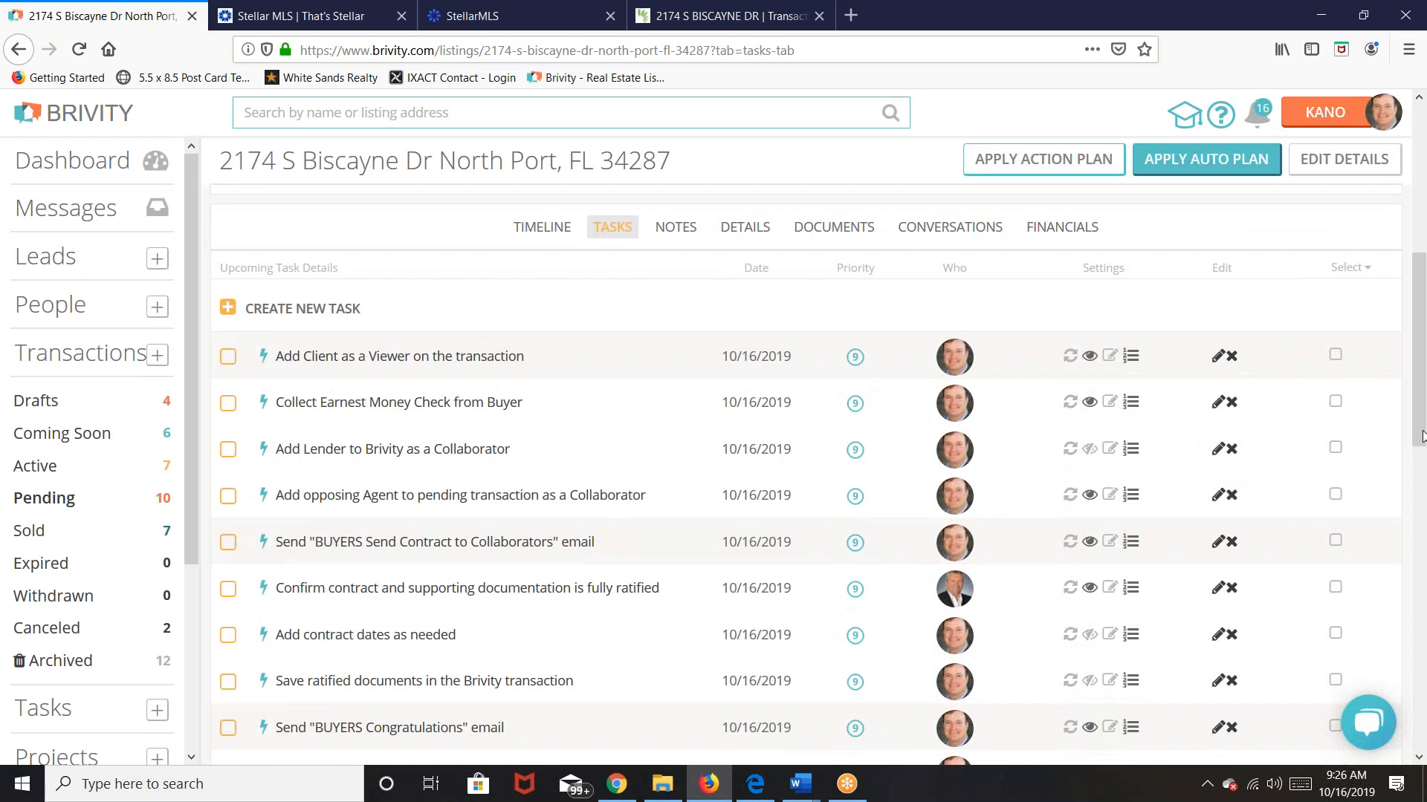
pyautogui.moveTo(955, 596)
pyautogui.scroll(-3, 587, 414)
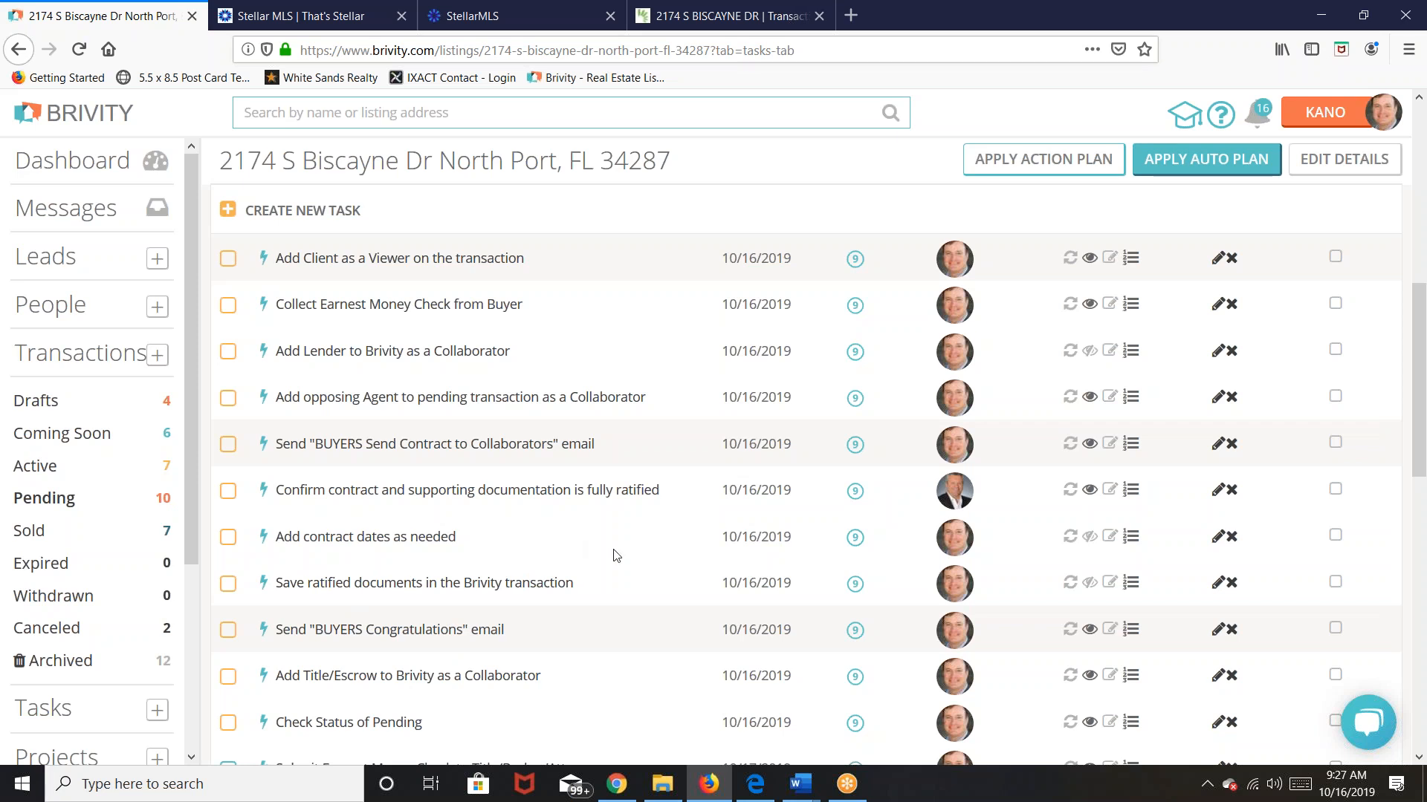
pyautogui.click(1419, 101)
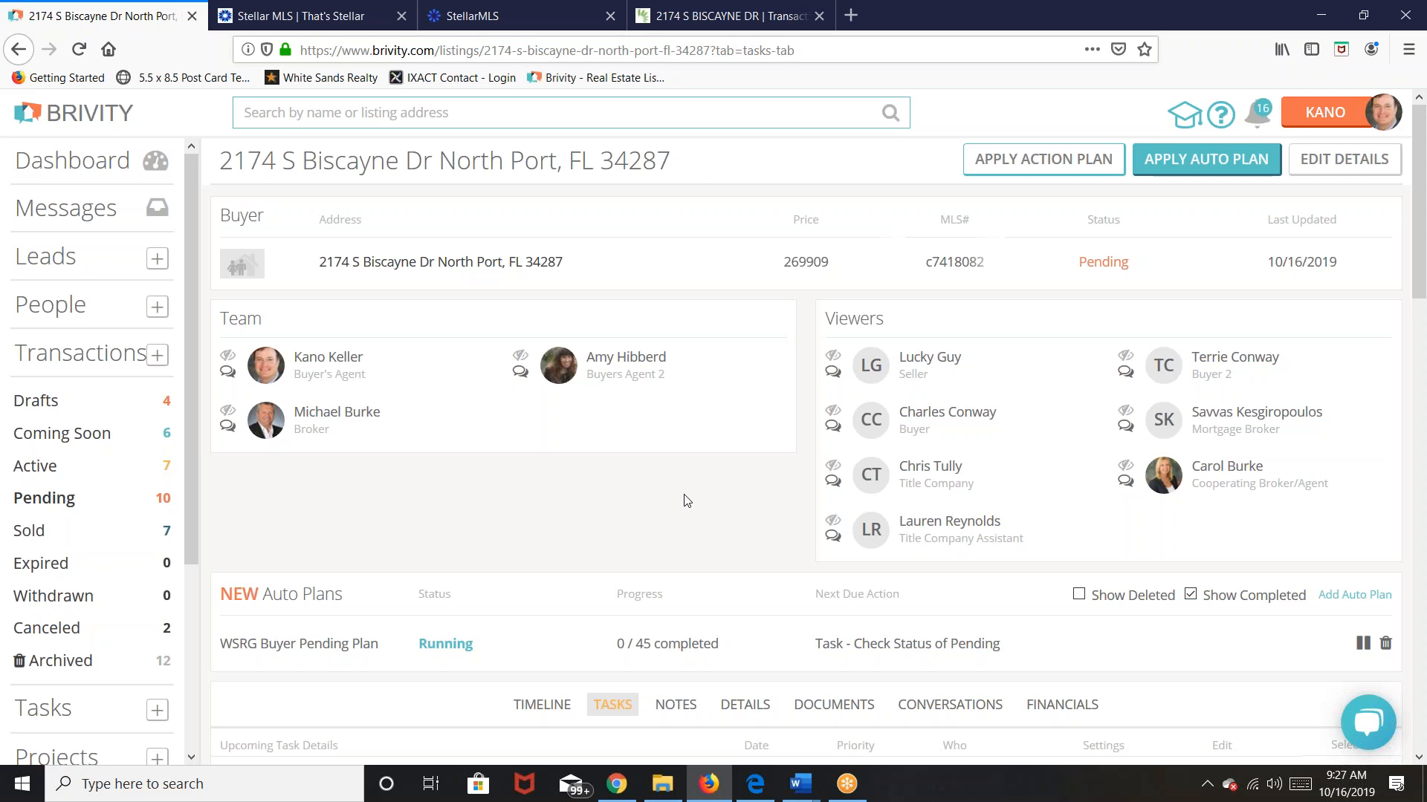
pyautogui.scroll(-6, 695, 513)
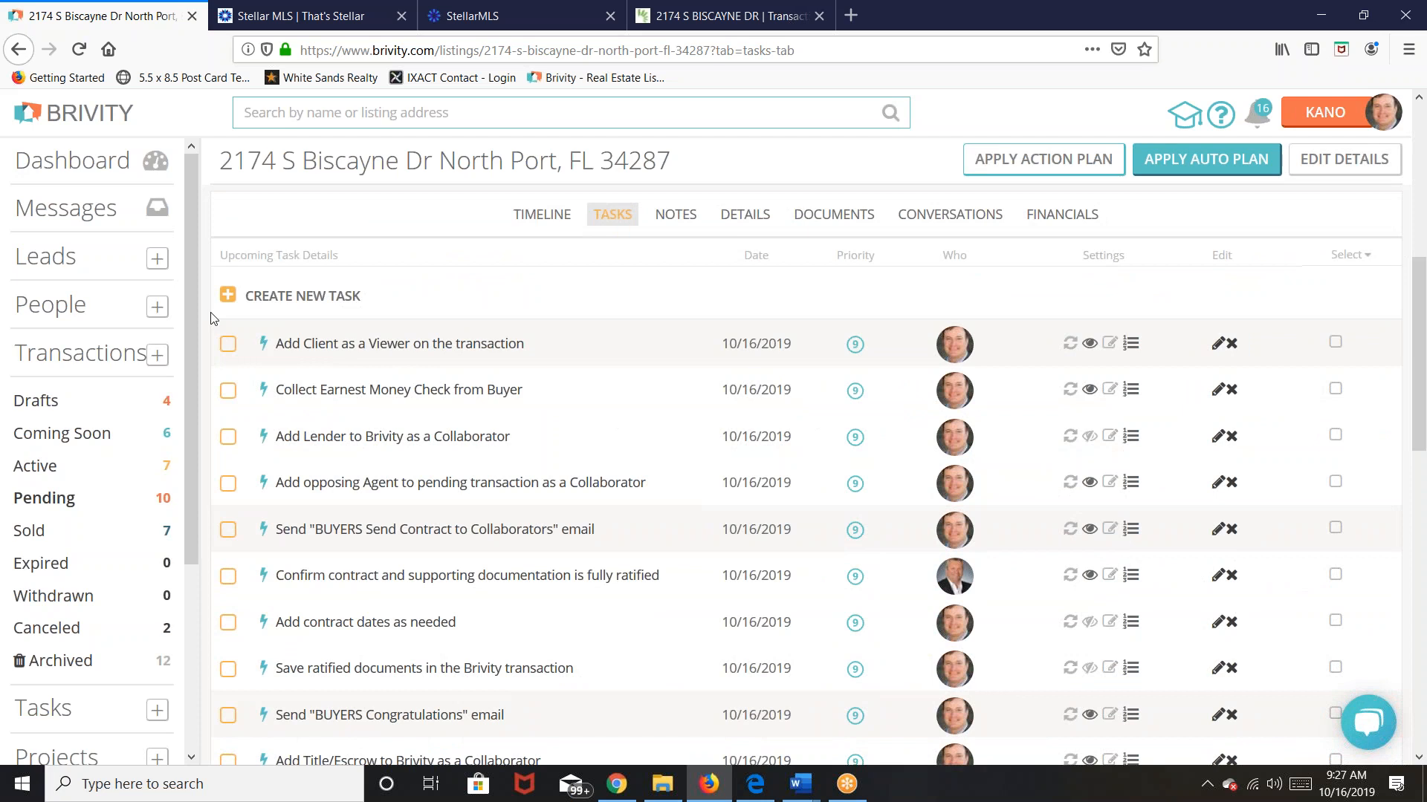
pyautogui.click(230, 345)
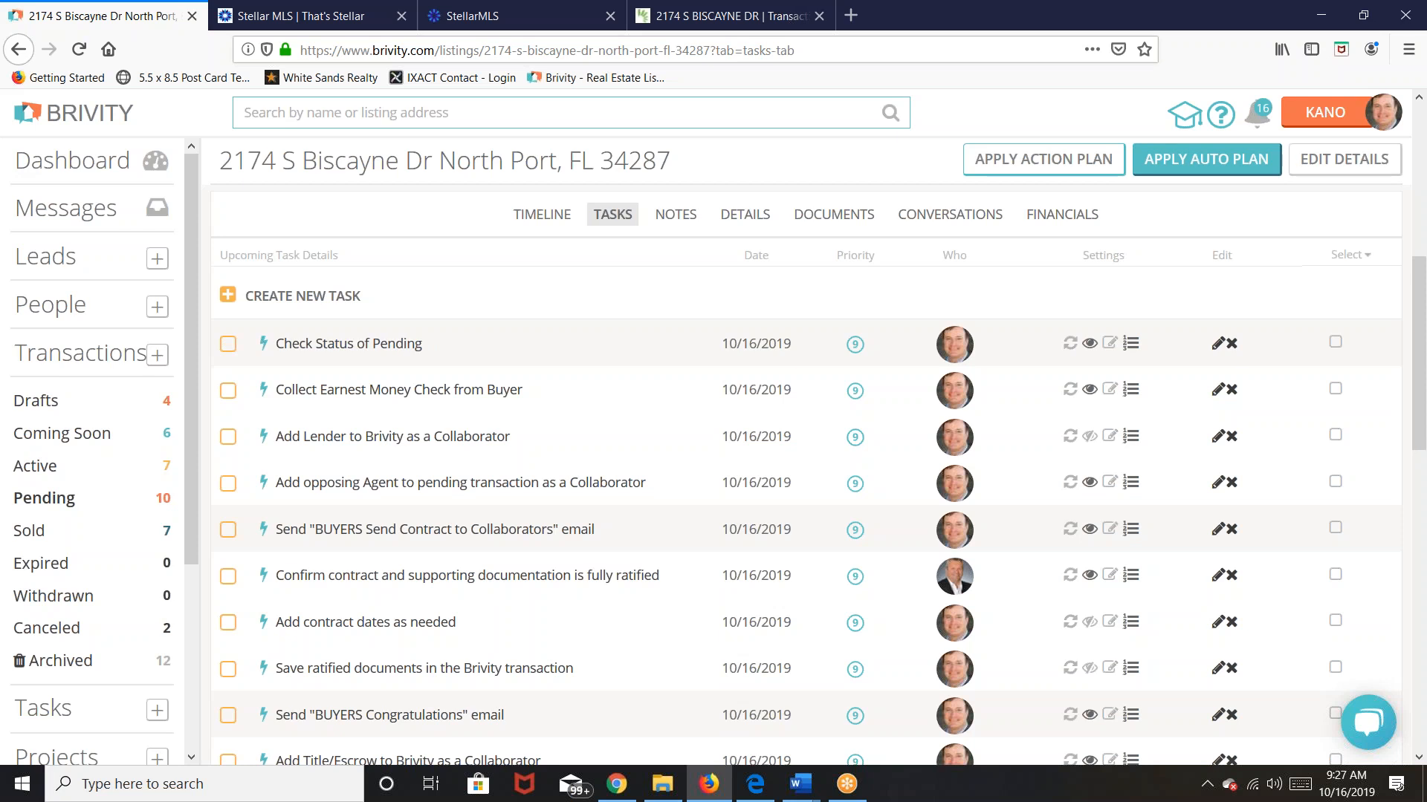
# Step: Complete the Add Lender to Brivity as a Collaborator task and review the upcoming tasks
pyautogui.click(228, 438)
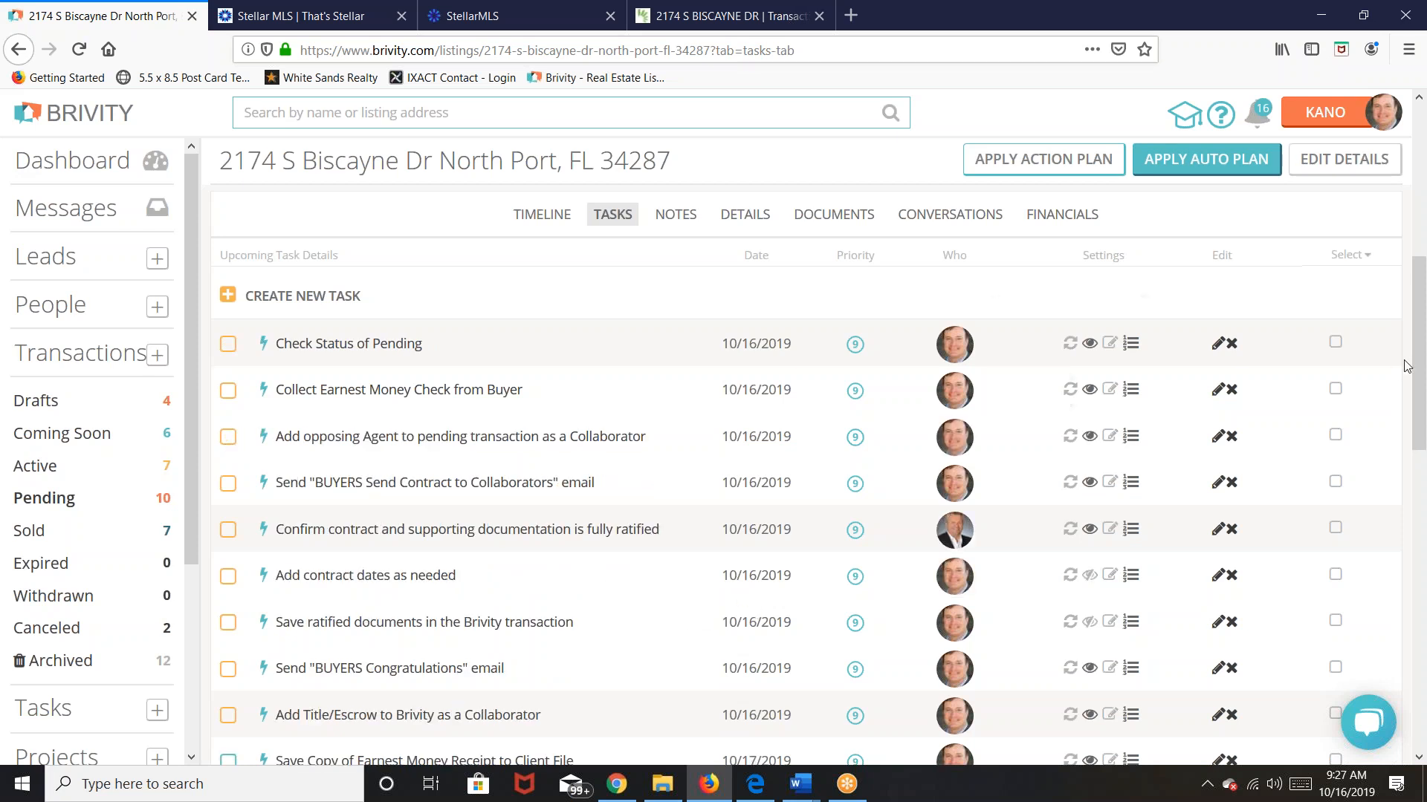
pyautogui.scroll(6, 1395, 359)
pyautogui.scroll(-3, 1385, 361)
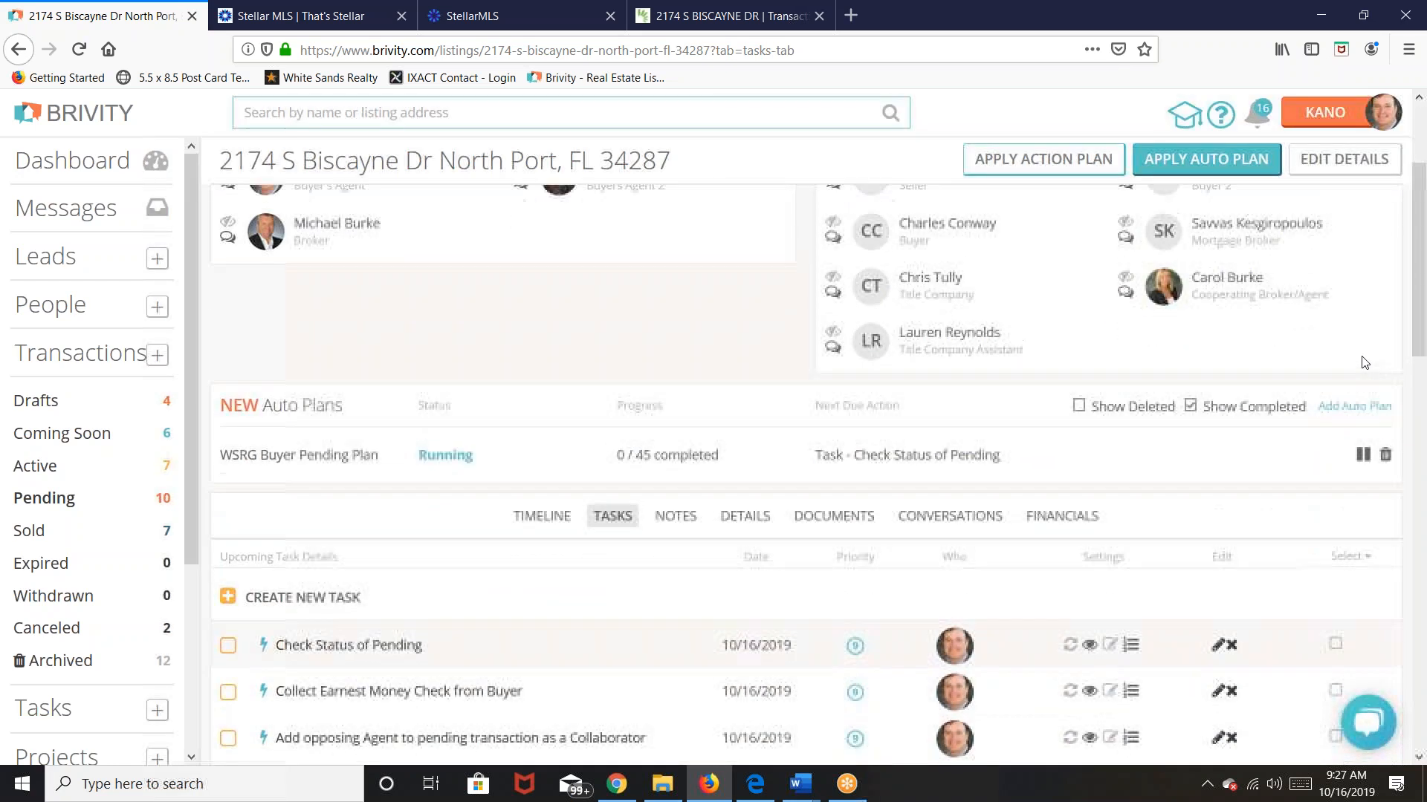
pyautogui.scroll(3, 1364, 363)
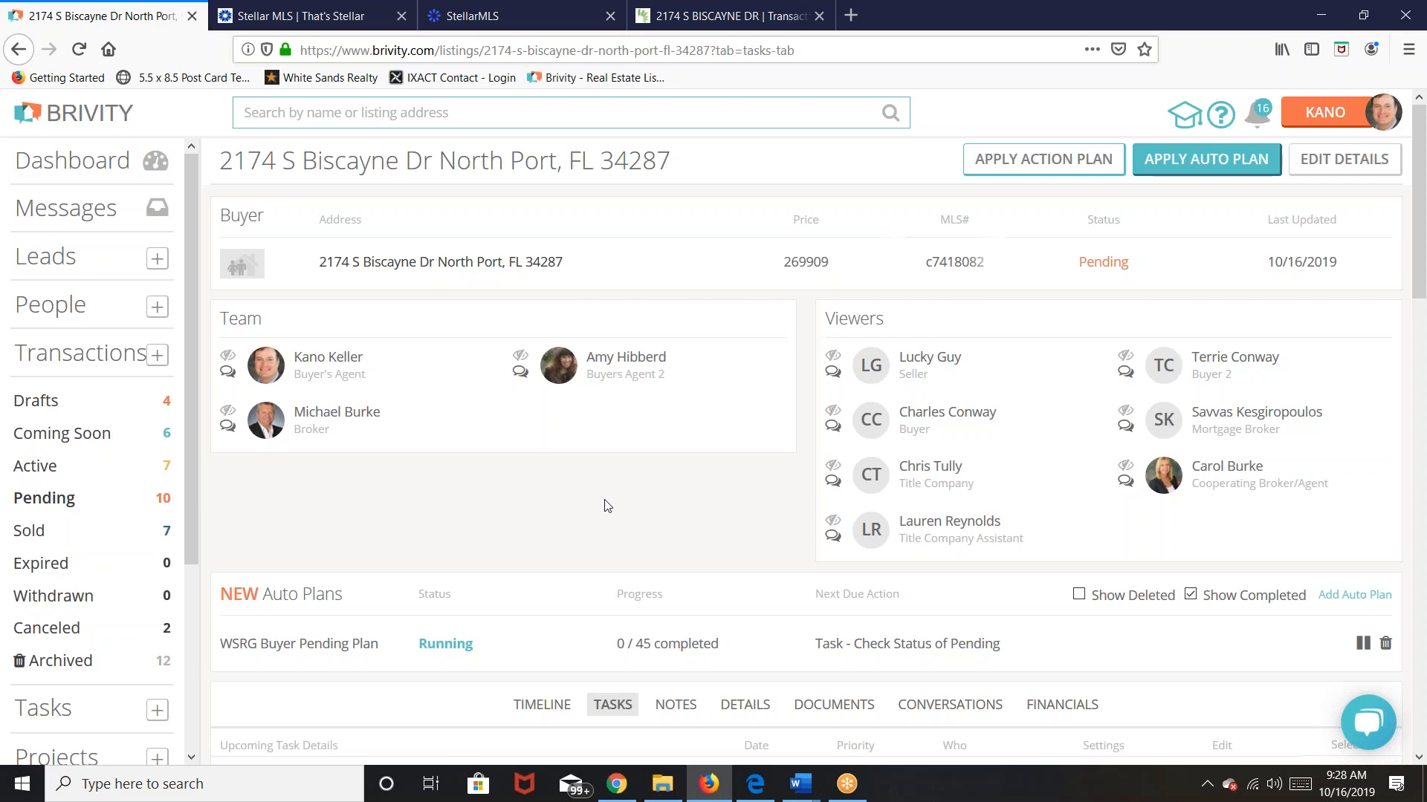
pyautogui.scroll(-5, 608, 506)
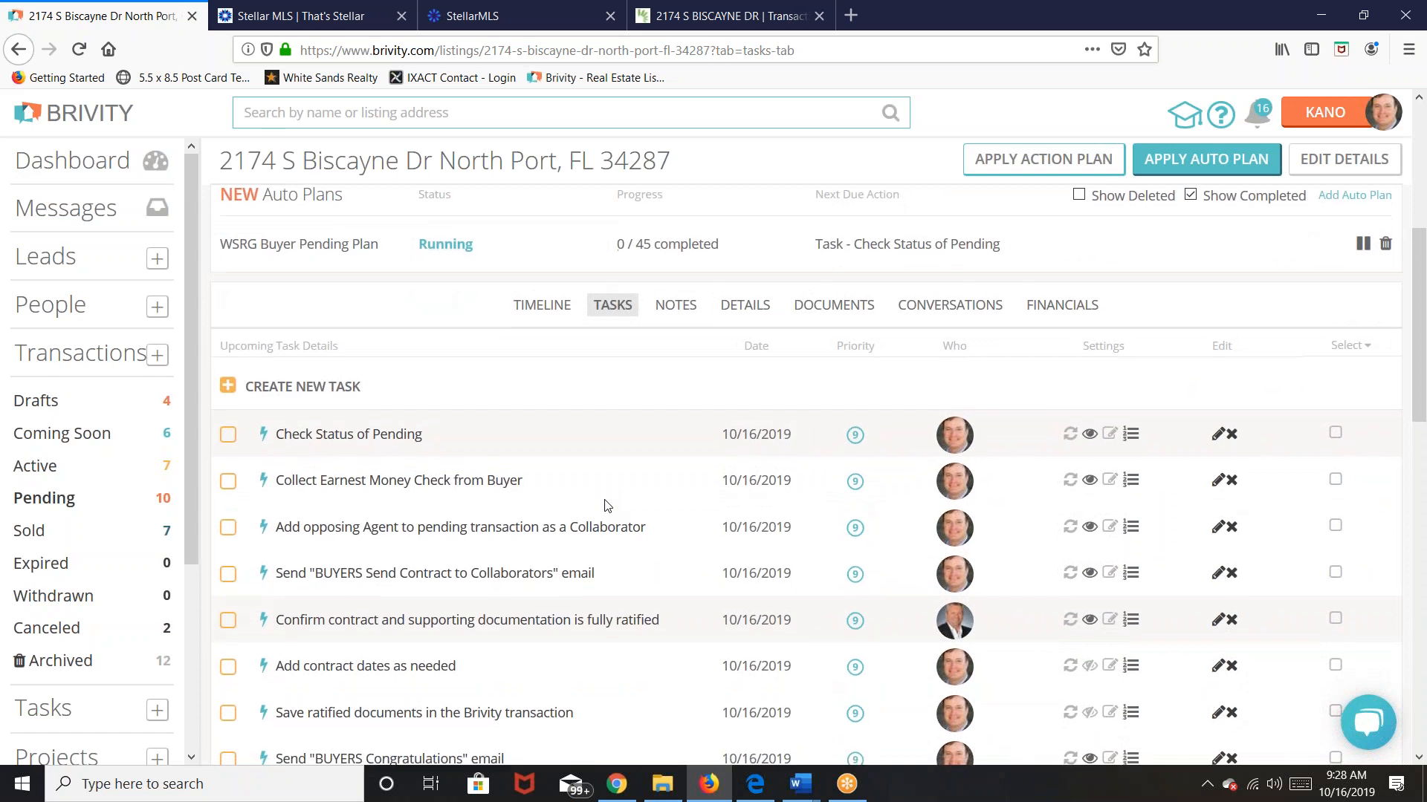
pyautogui.scroll(-1, 608, 506)
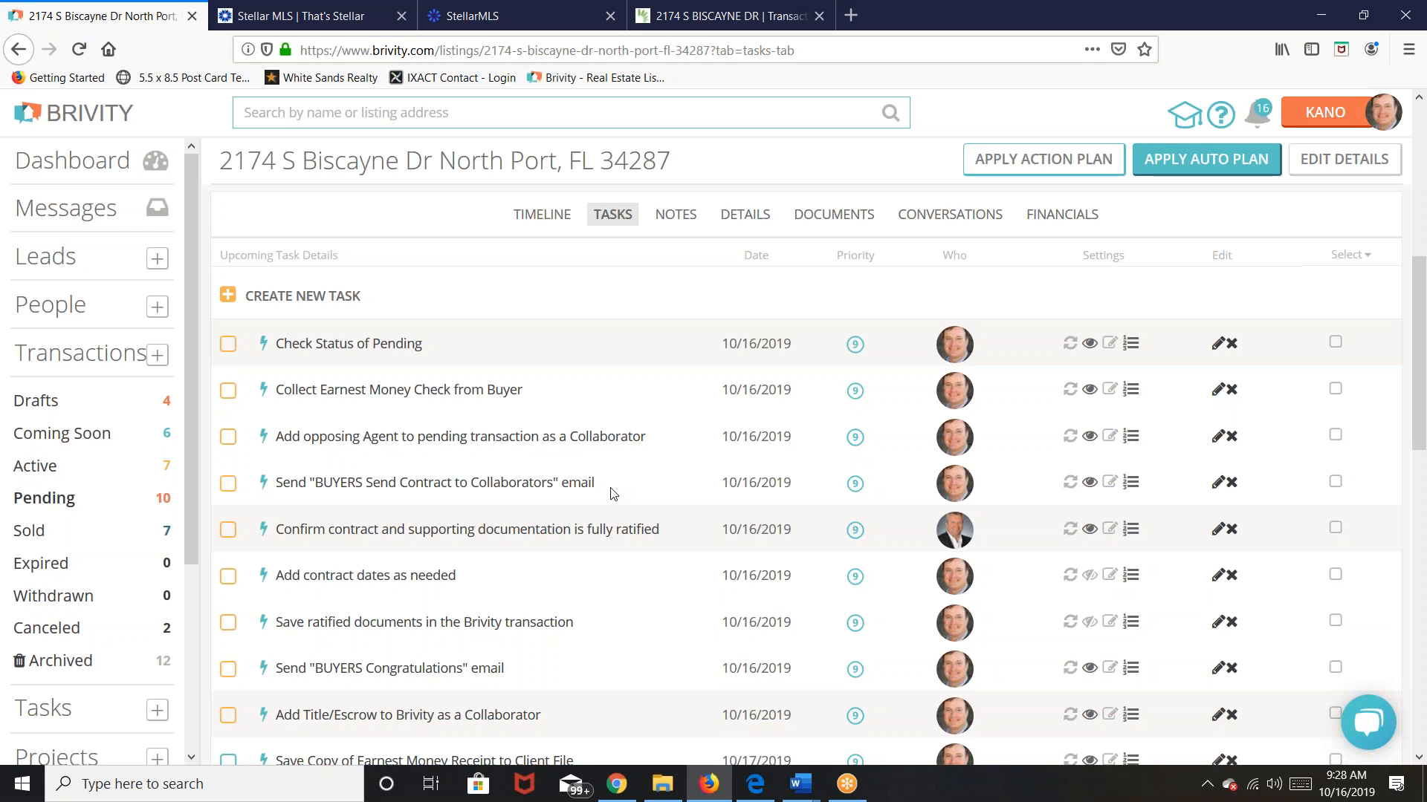
pyautogui.click(493, 484)
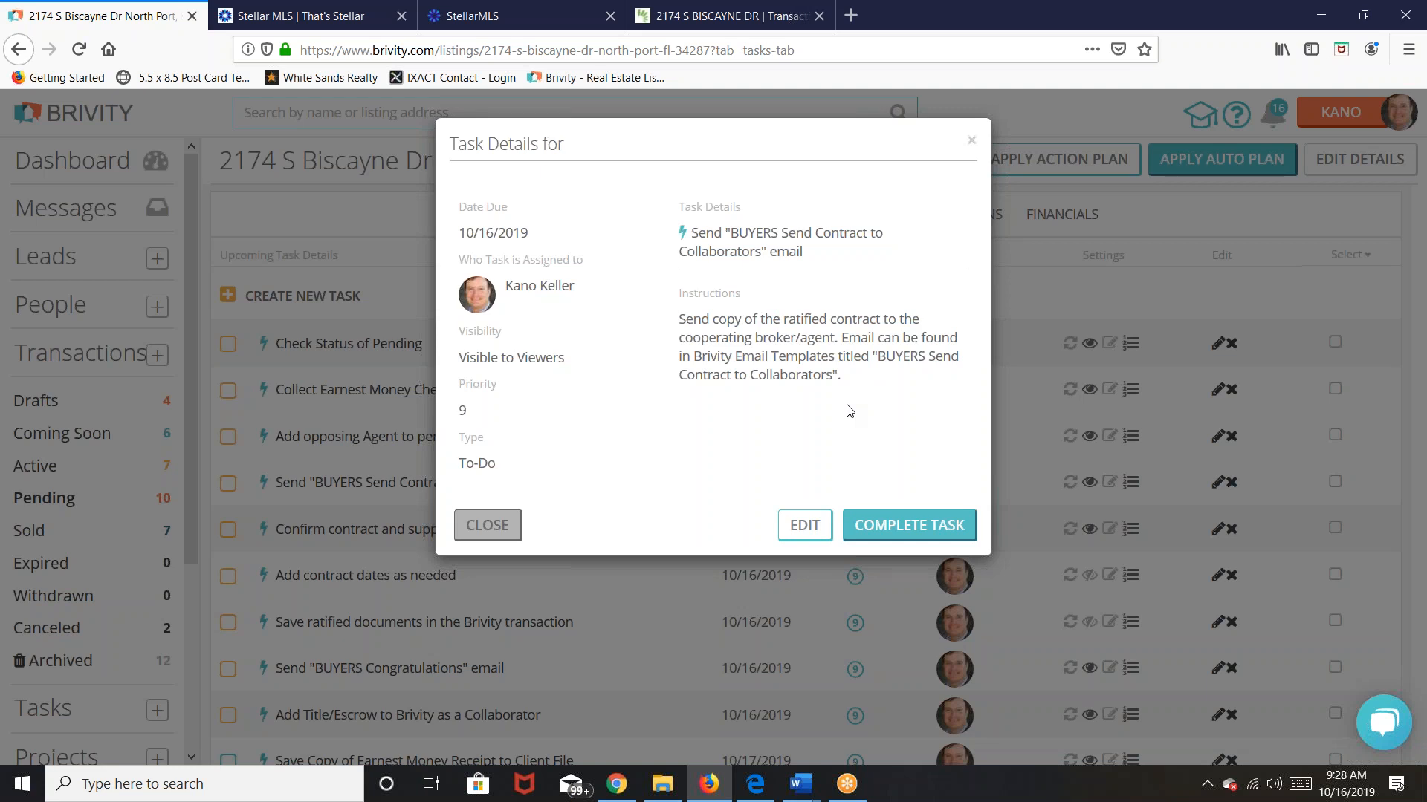
pyautogui.click(491, 533)
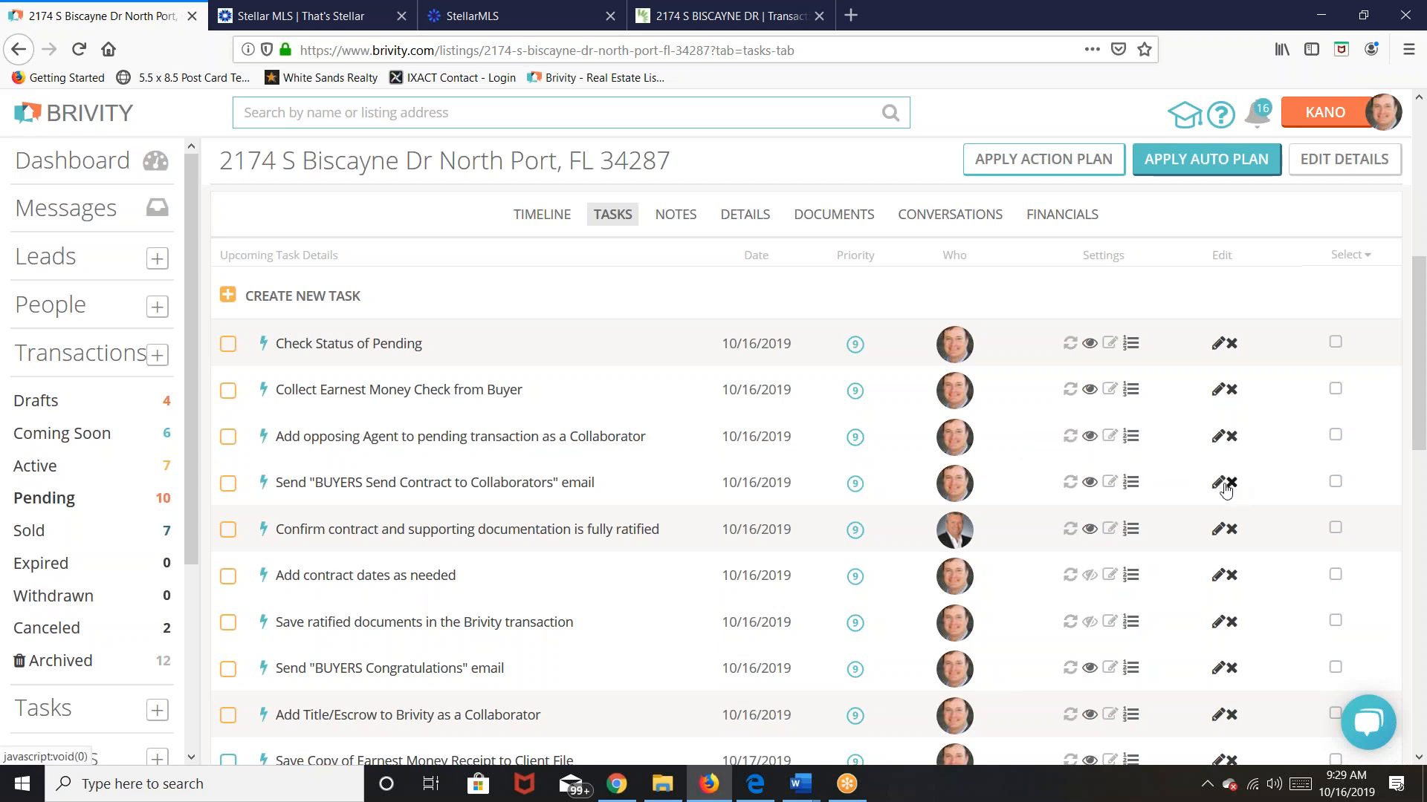
pyautogui.click(1234, 442)
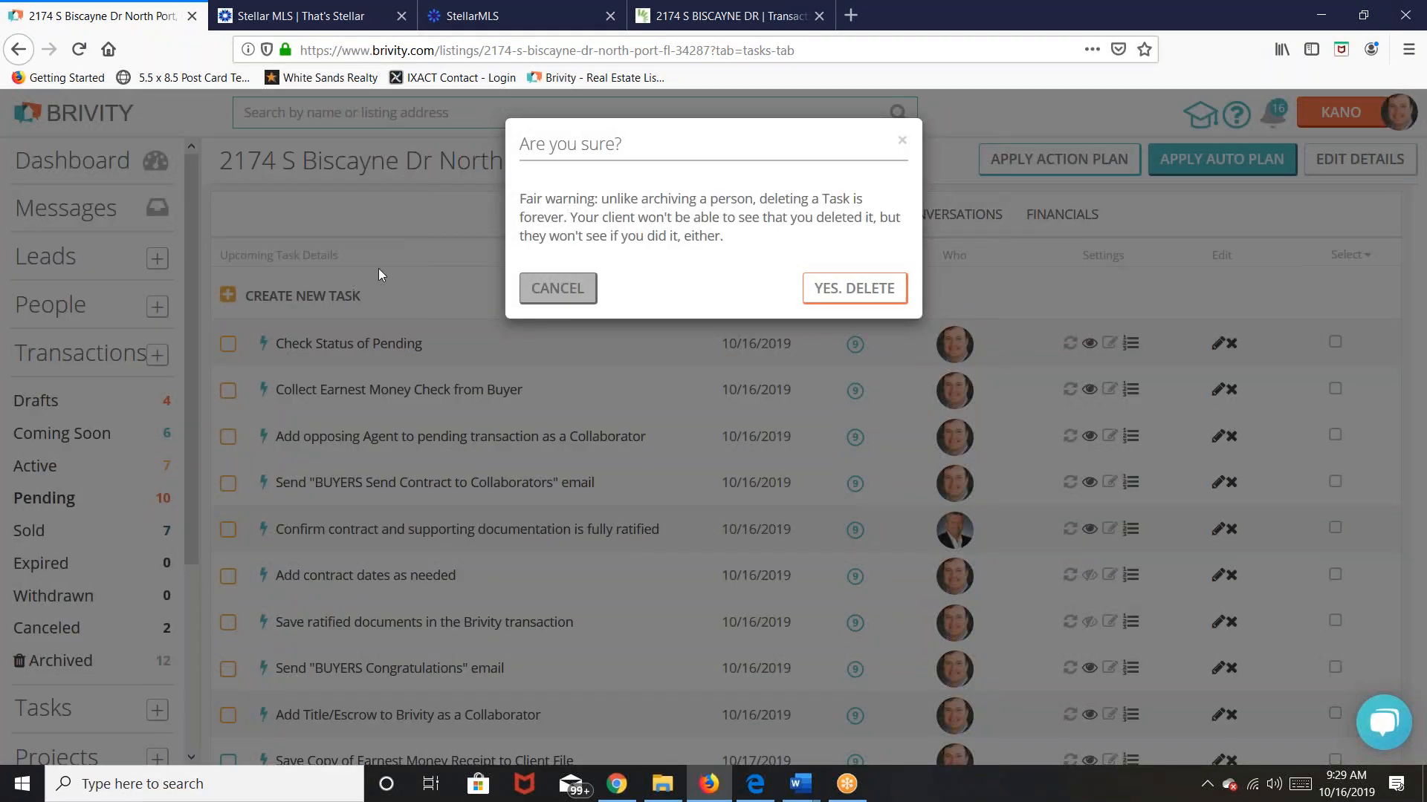
pyautogui.click(550, 290)
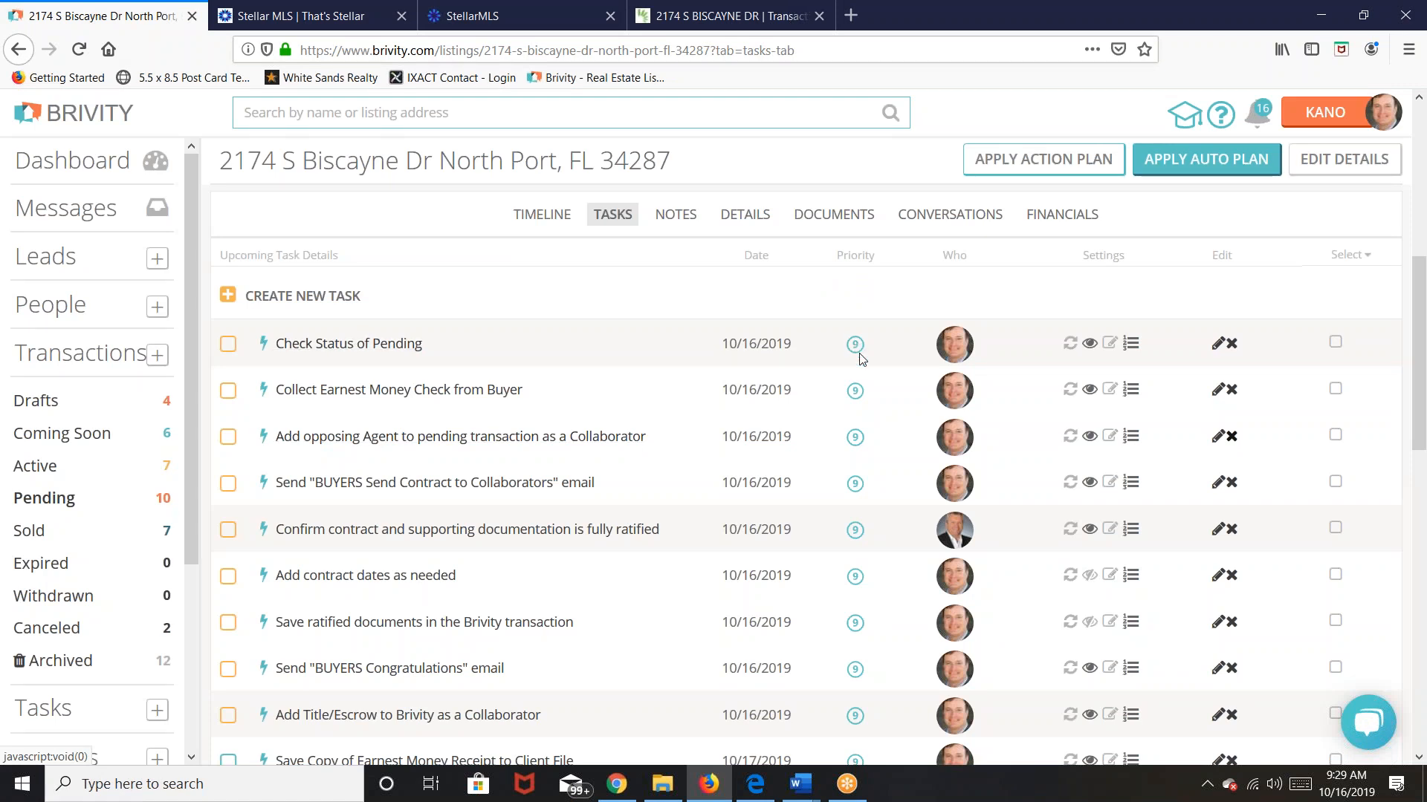
pyautogui.scroll(3, 630, 353)
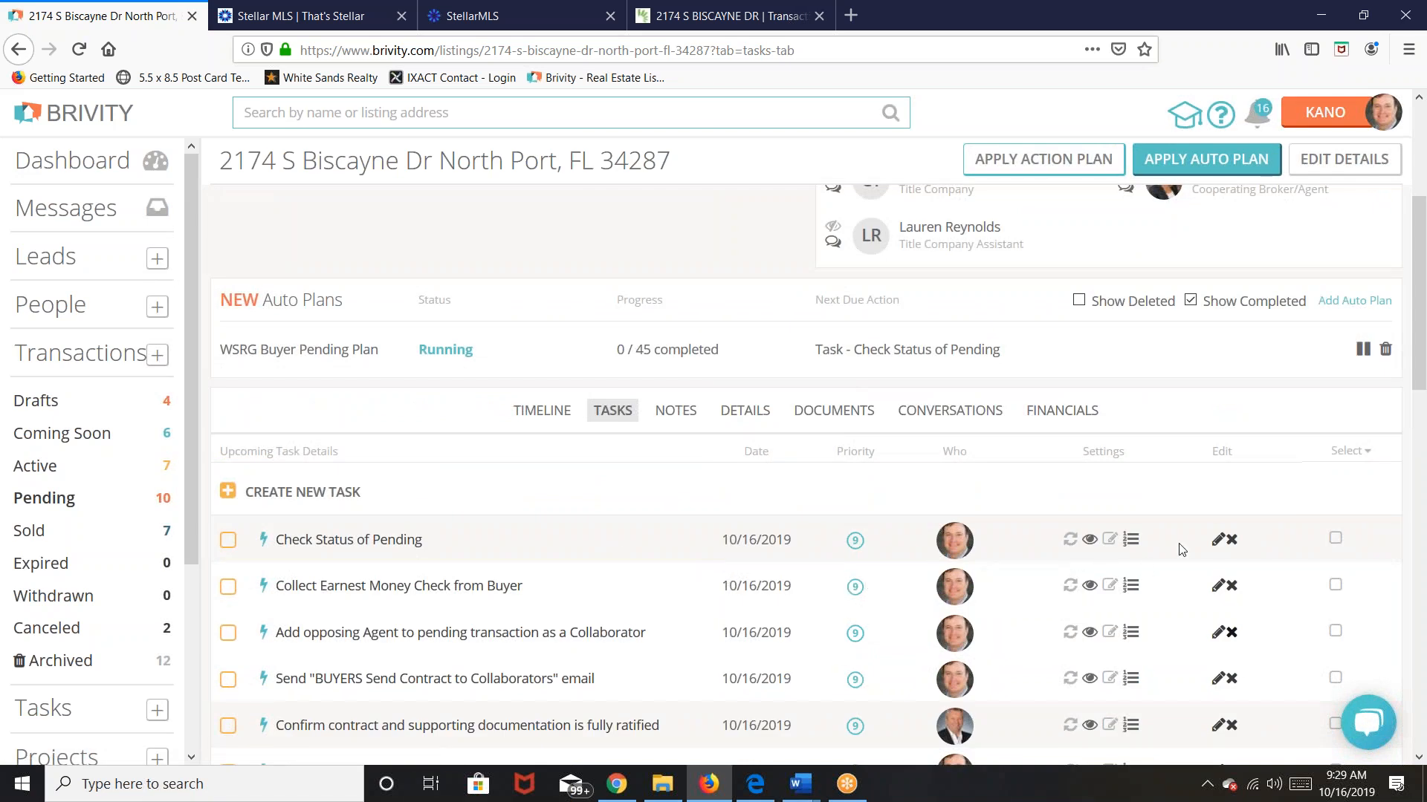
pyautogui.scroll(-2, 1172, 550)
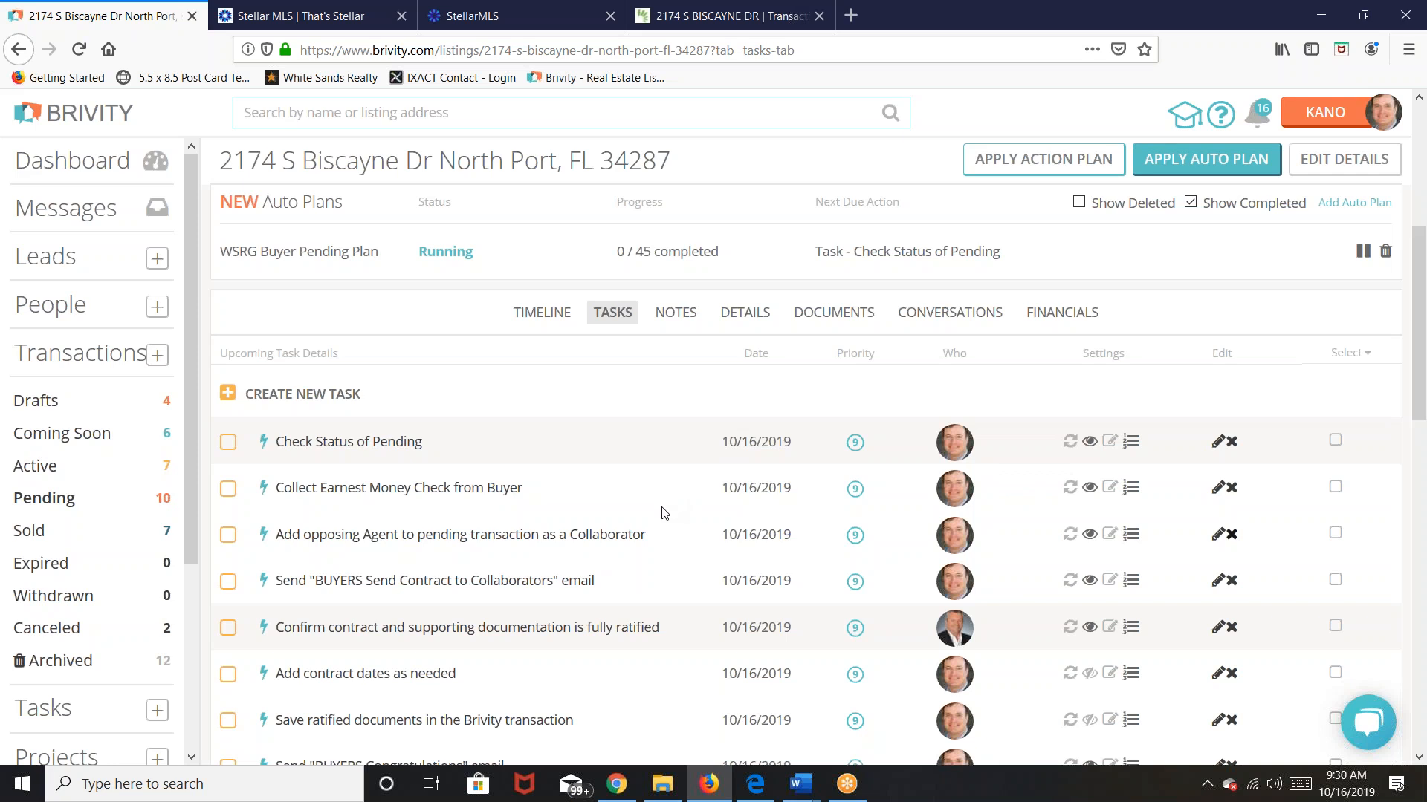
pyautogui.scroll(-2, 653, 513)
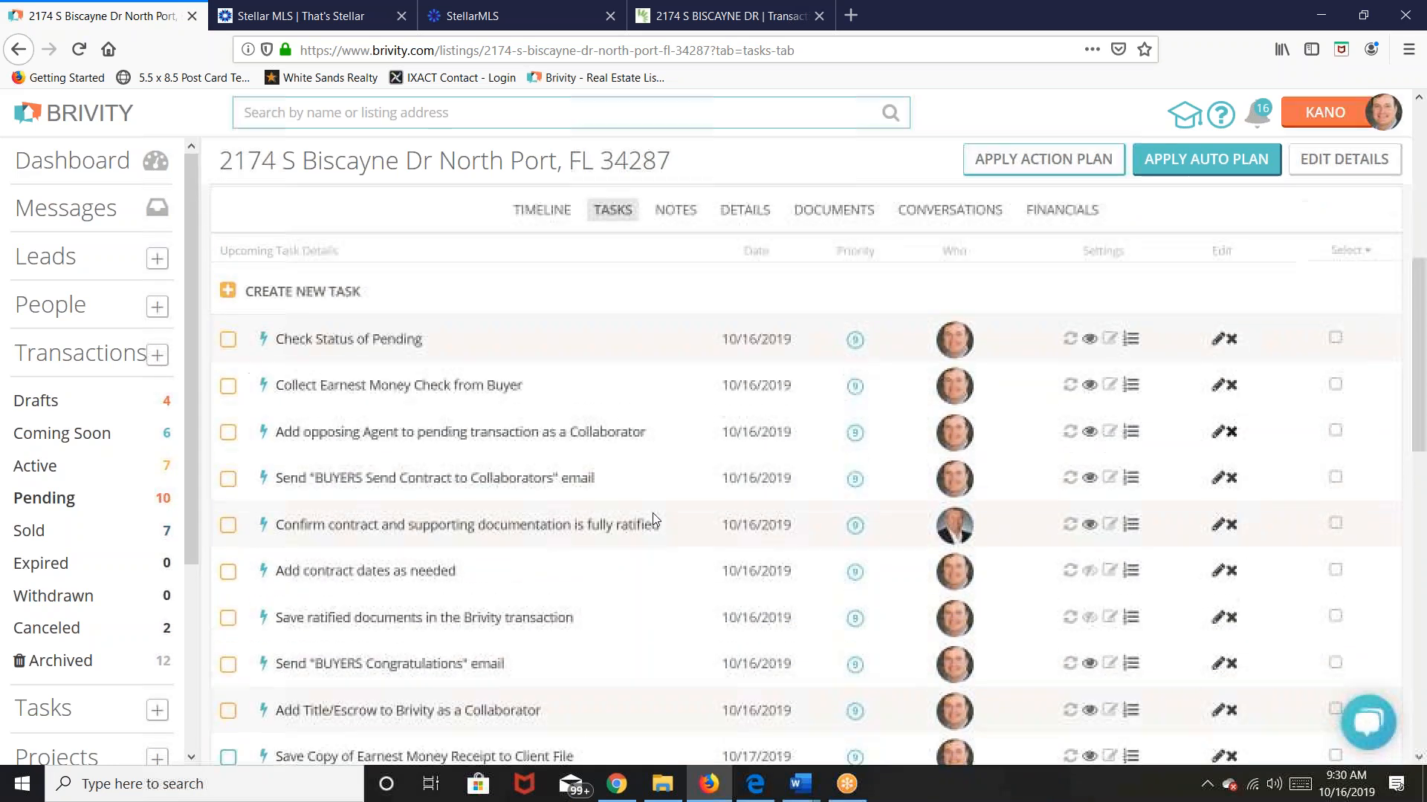
pyautogui.scroll(-4, 652, 515)
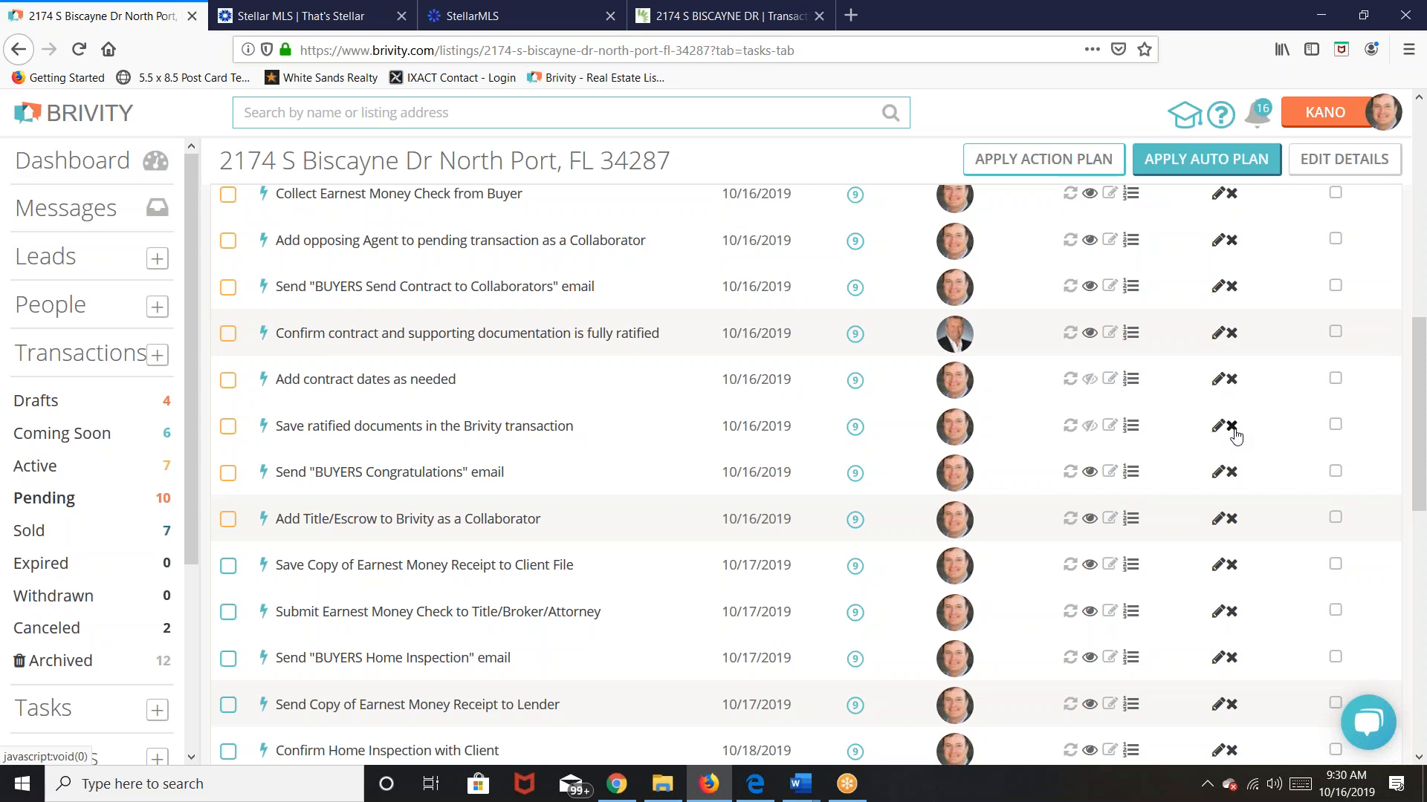
# Step: Delete the Save ratified documents task, then bring up the transaction's Edit Details page
pyautogui.click(1232, 428)
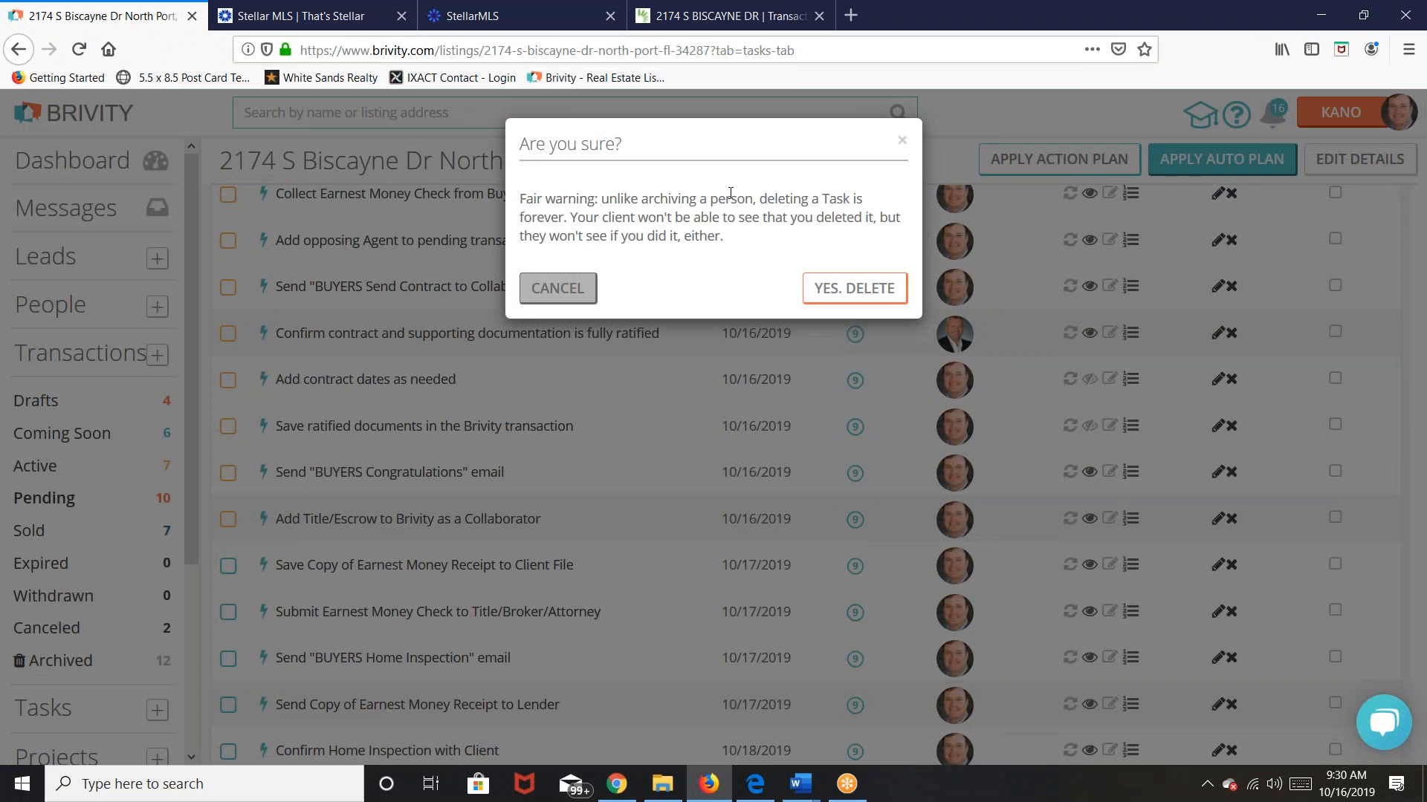
pyautogui.click(855, 290)
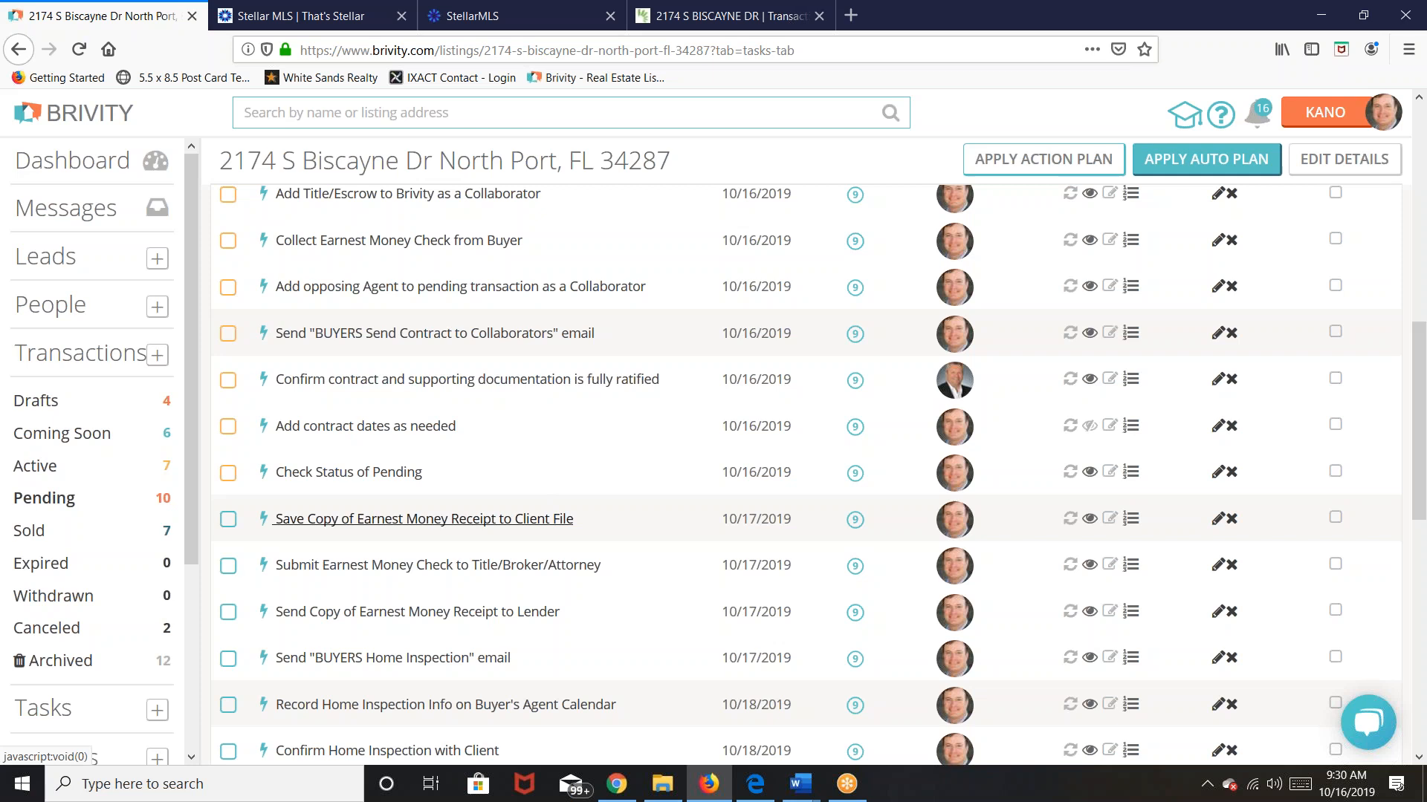
pyautogui.scroll(5, 532, 499)
pyautogui.scroll(-1, 532, 499)
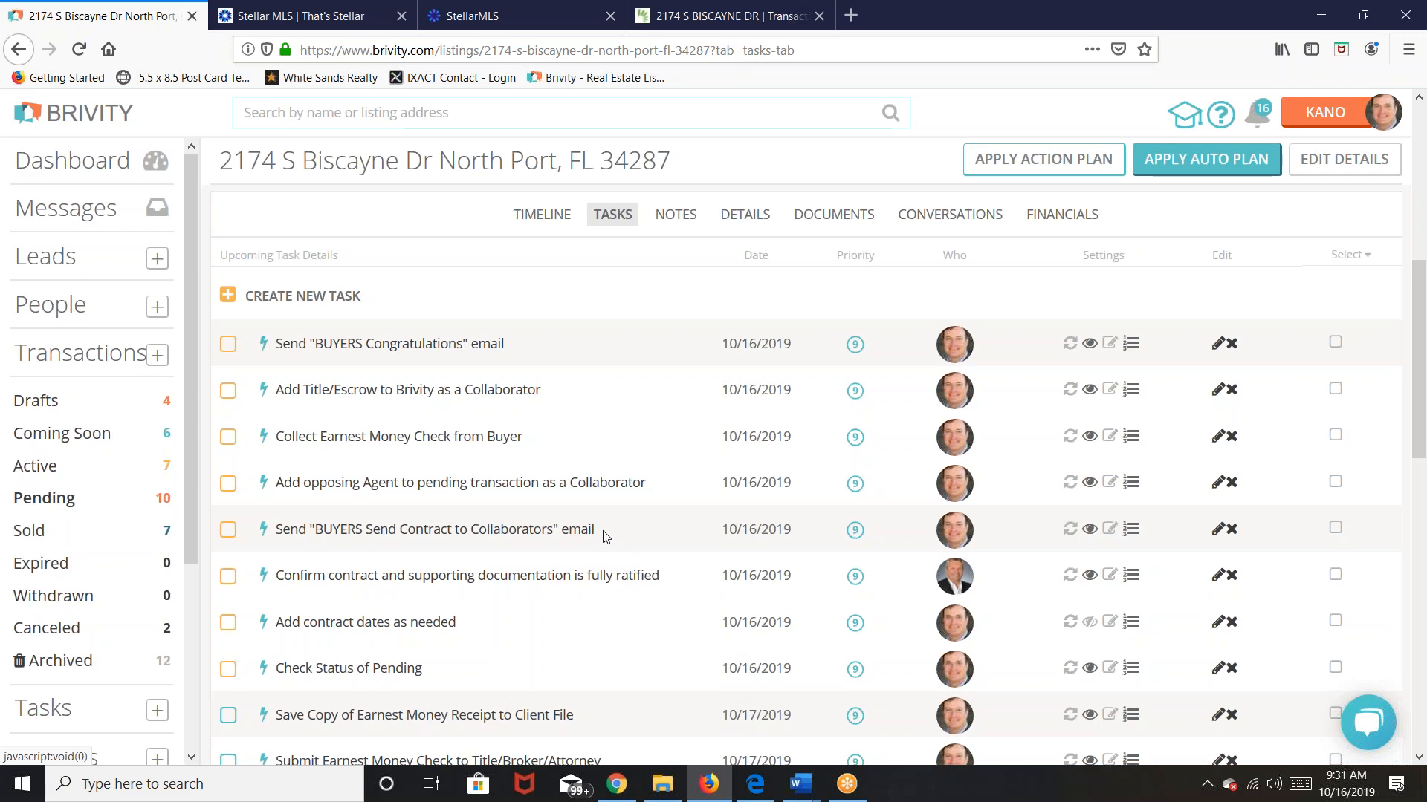
pyautogui.scroll(6, 587, 532)
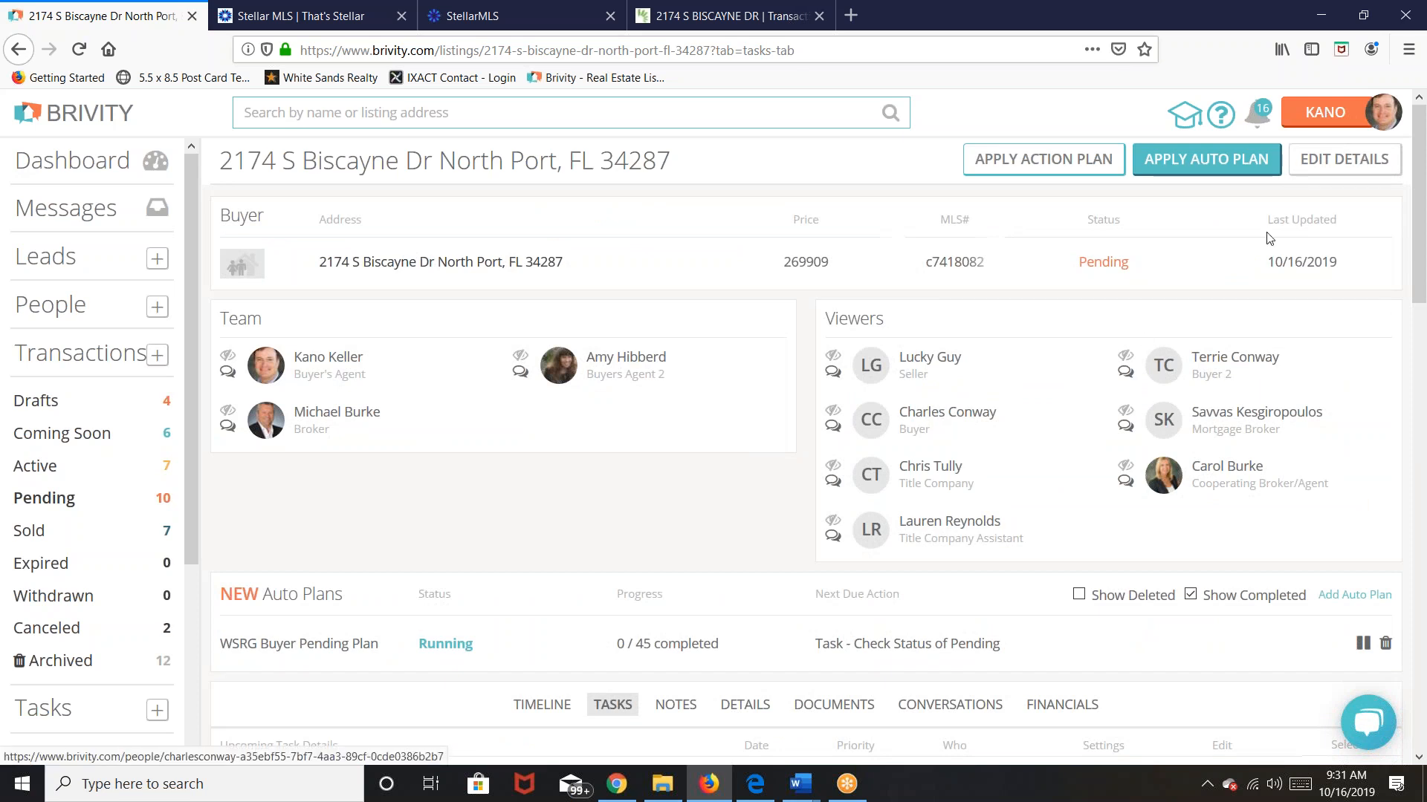
pyautogui.click(1333, 161)
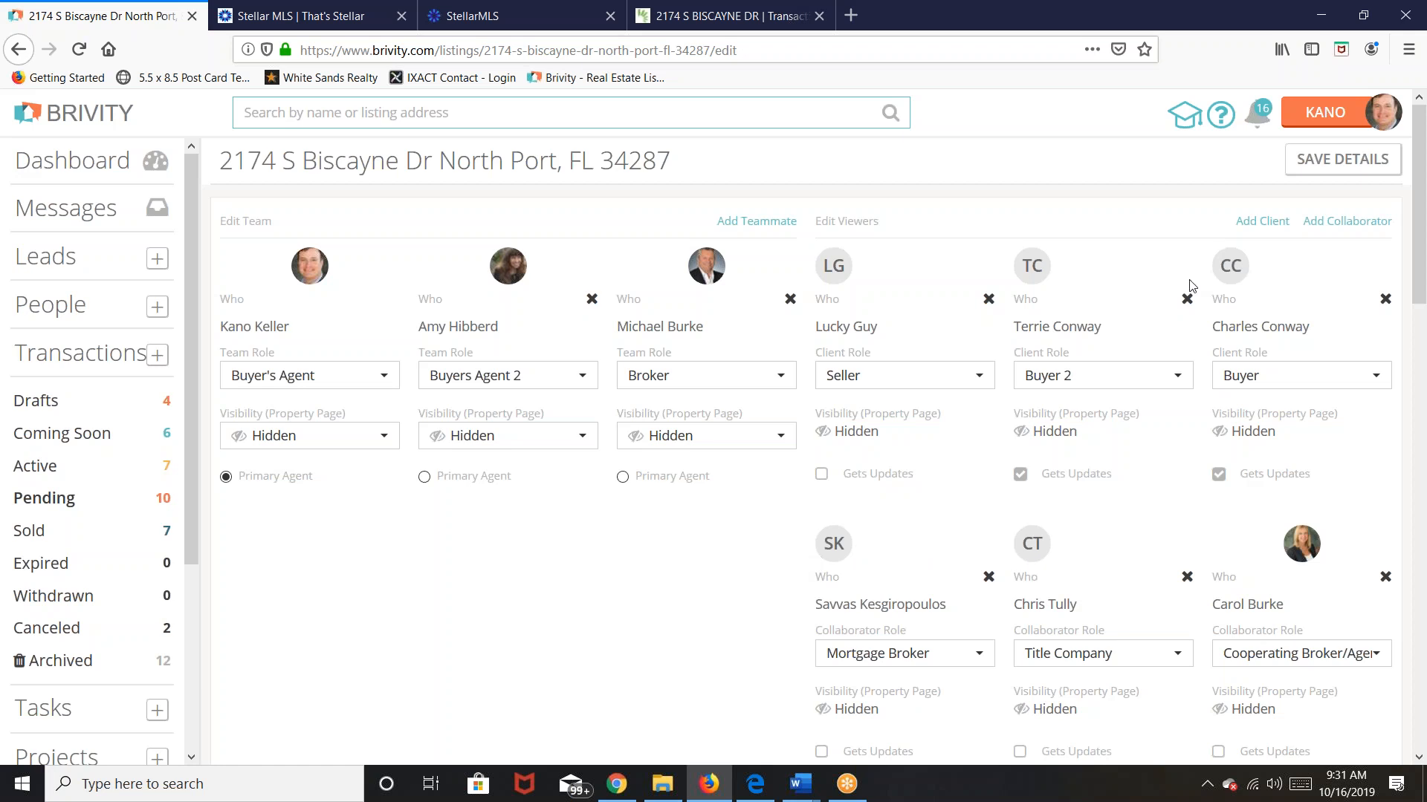
pyautogui.click(1330, 173)
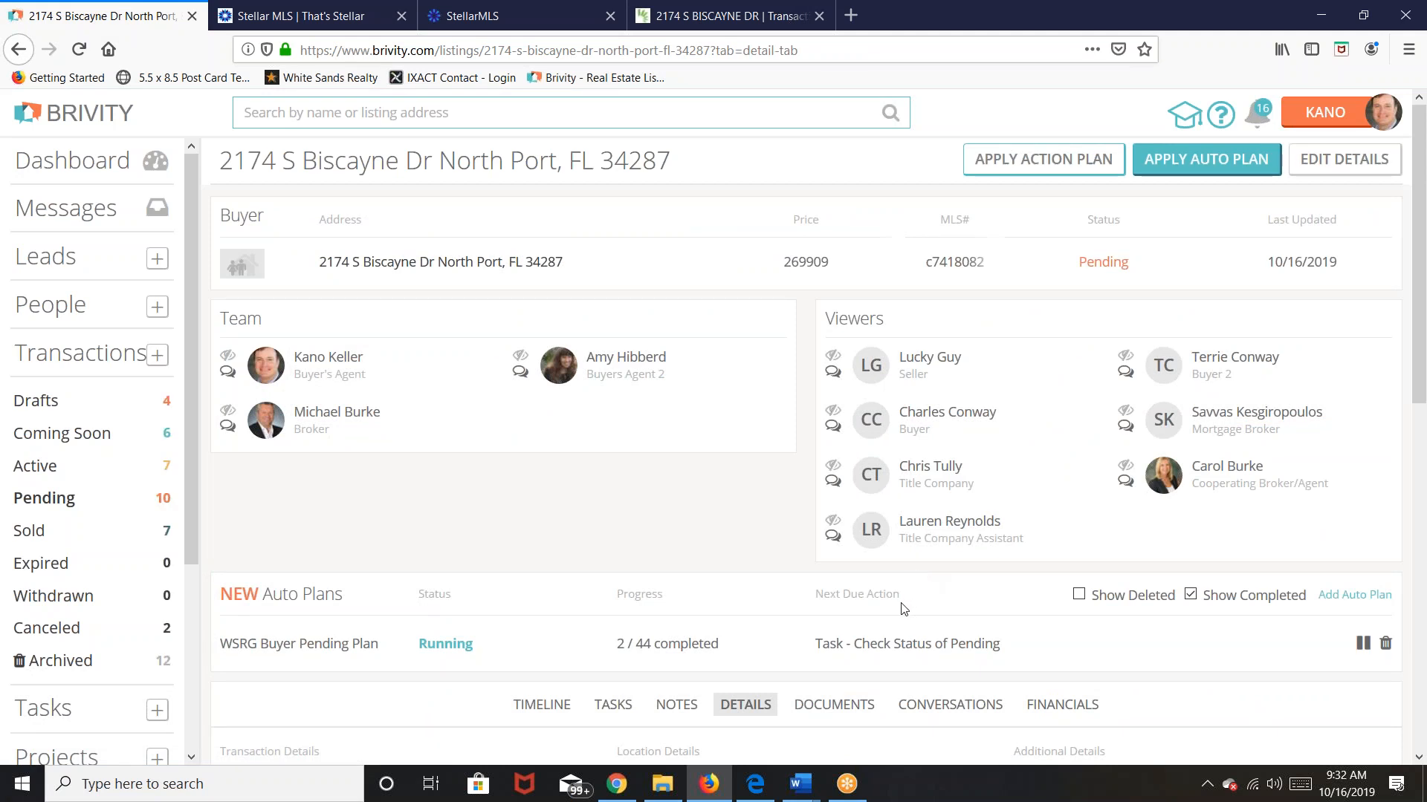
# Step: Show the task list, topped by the Send 'BUYERS Congratulations' email task due 10/16/2019
pyautogui.scroll(-5, 866, 596)
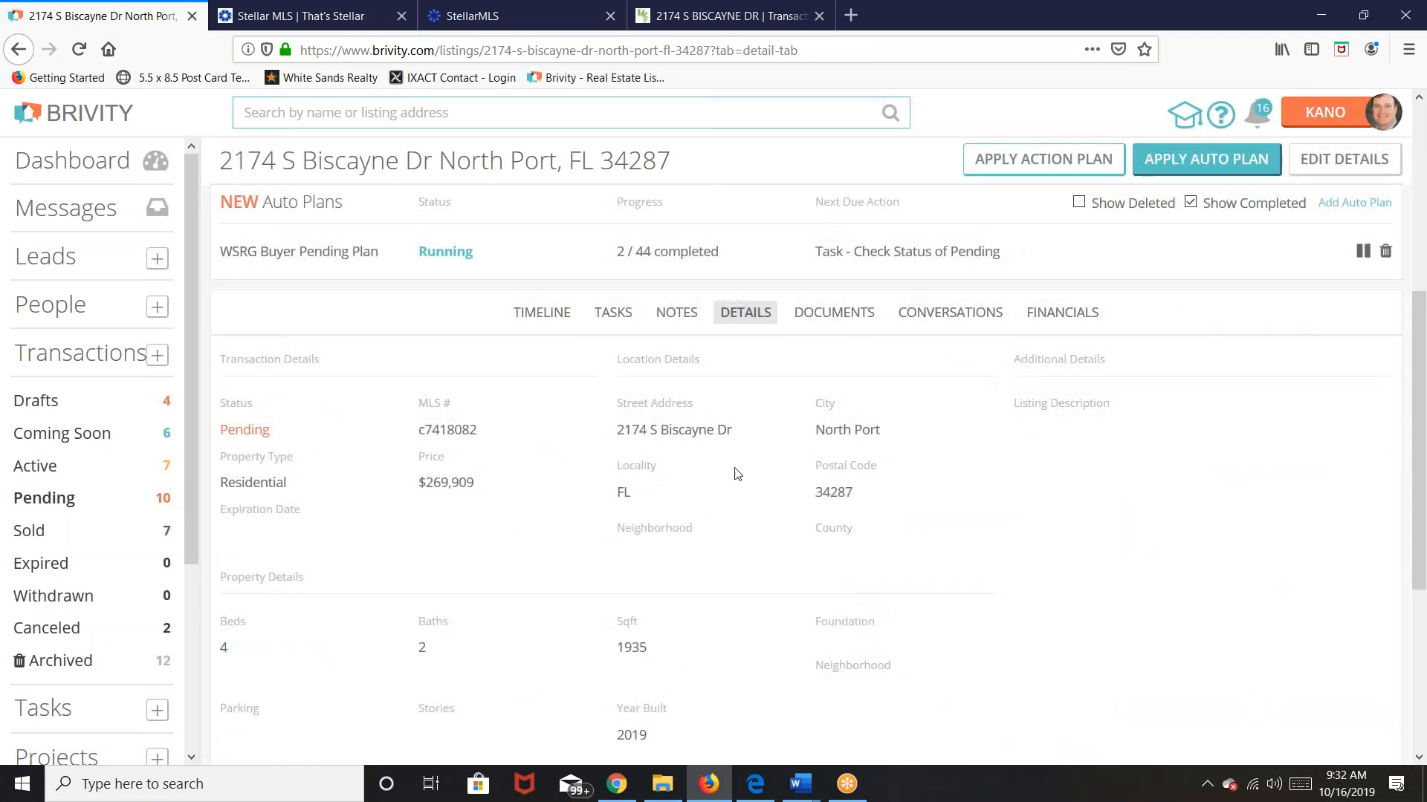
pyautogui.click(614, 318)
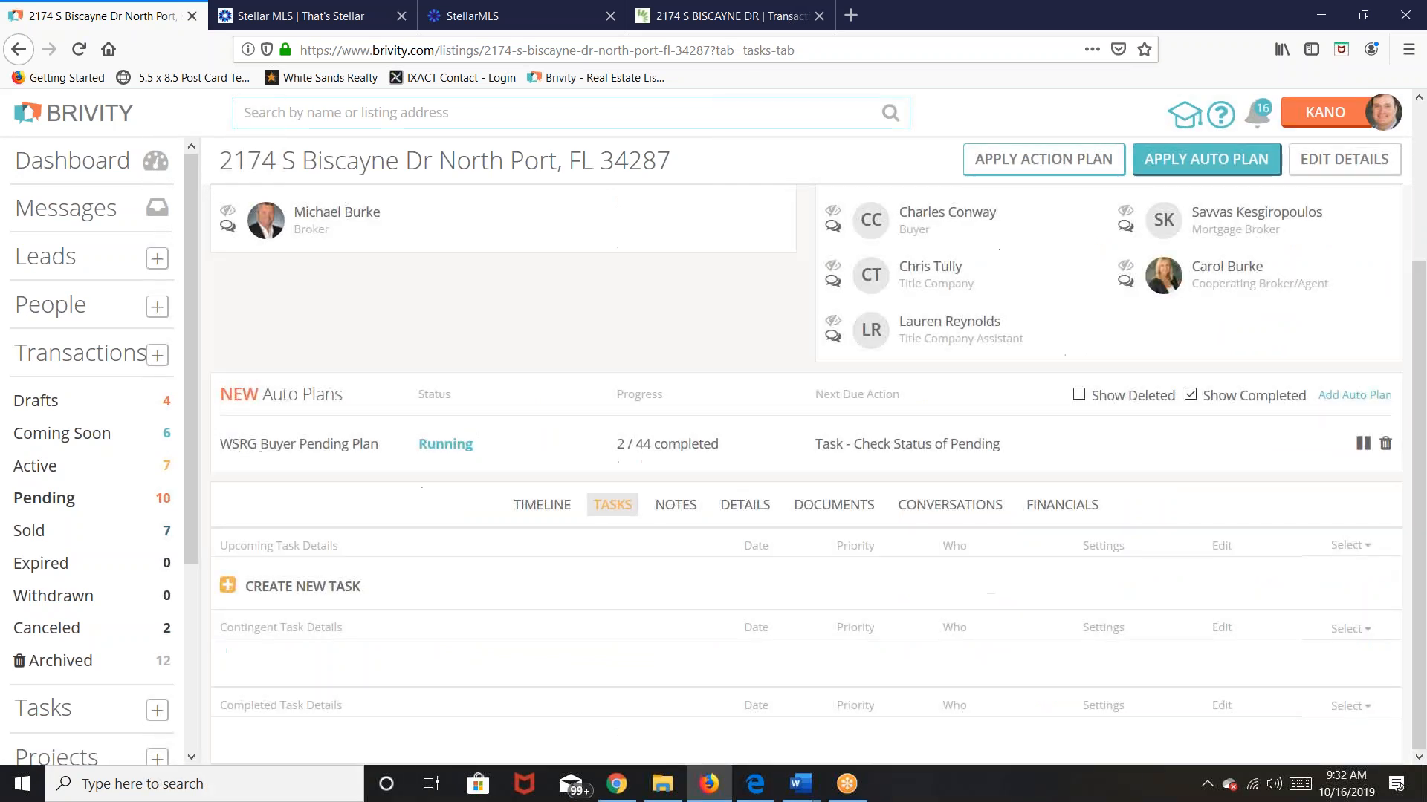
pyautogui.scroll(-1, 647, 528)
pyautogui.scroll(-2, 647, 527)
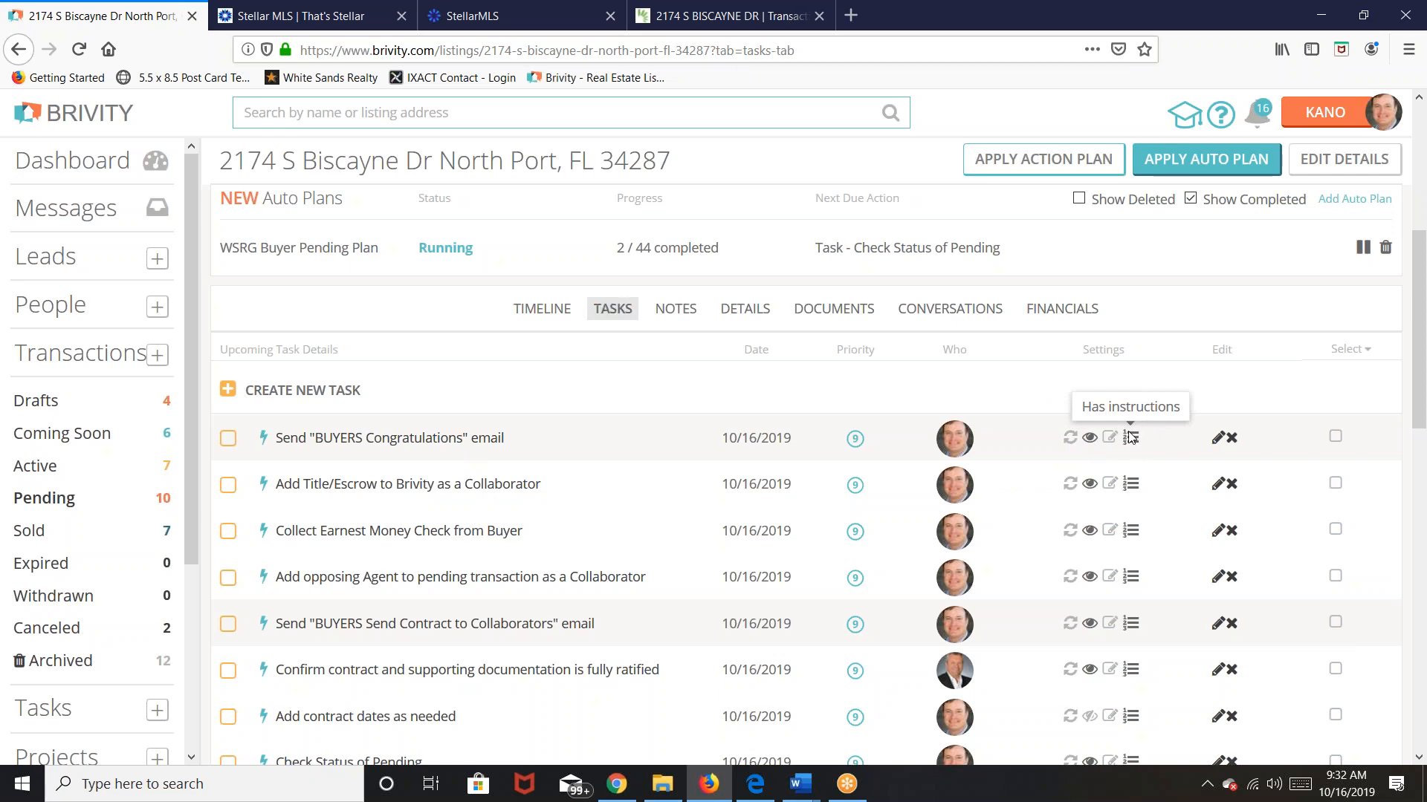
# Step: Read the BUYERS Congratulations email task, then start logging an interaction with the buyer
pyautogui.click(399, 438)
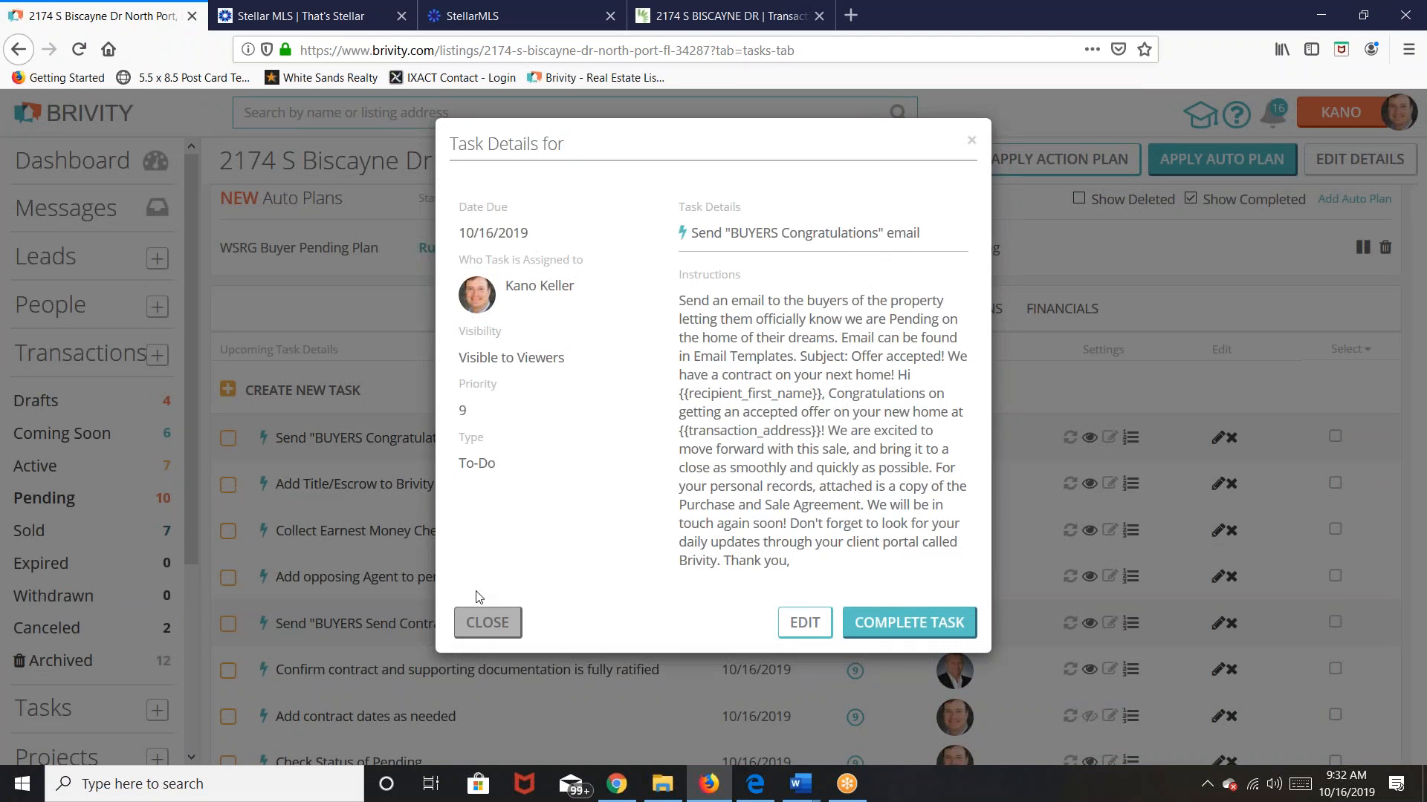
pyautogui.click(488, 623)
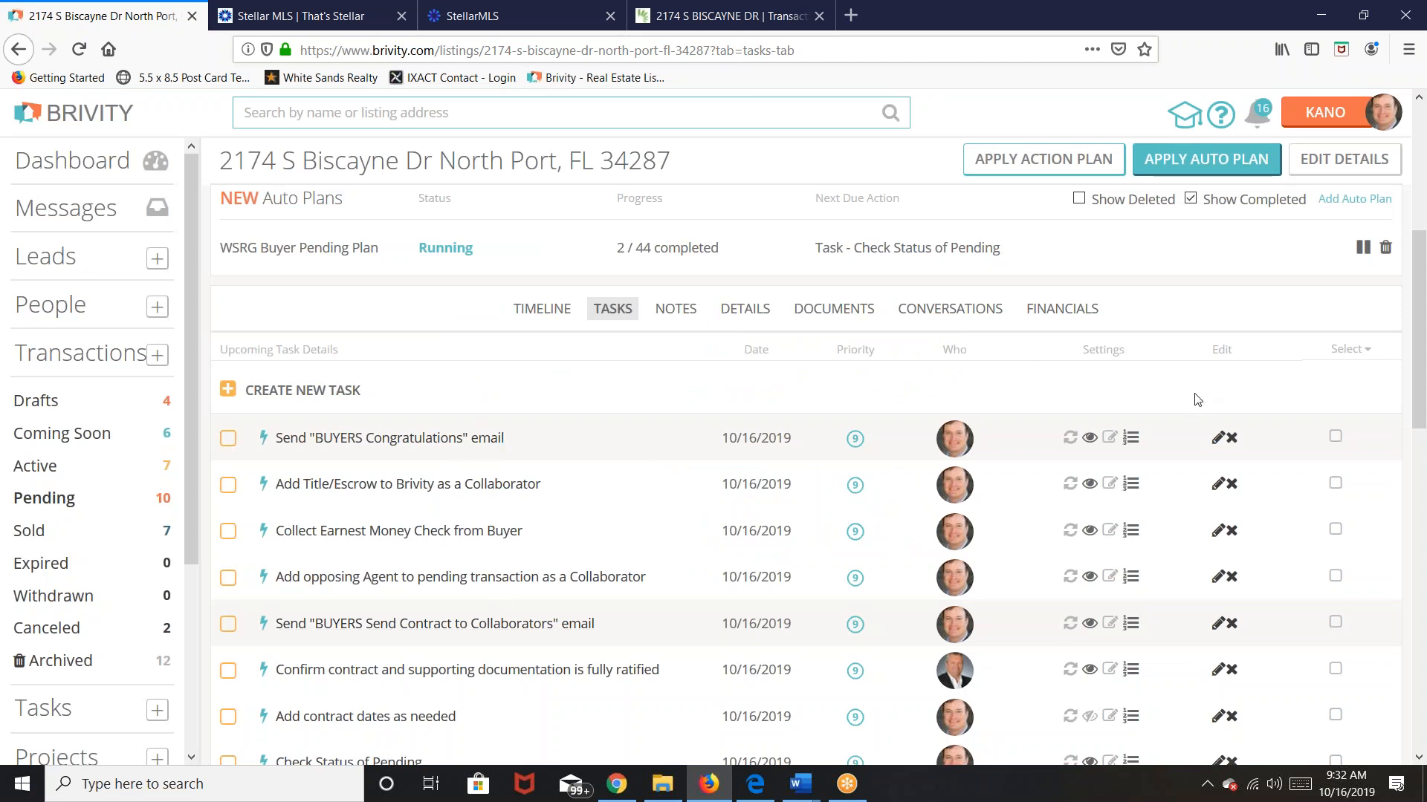
pyautogui.scroll(5, 1185, 387)
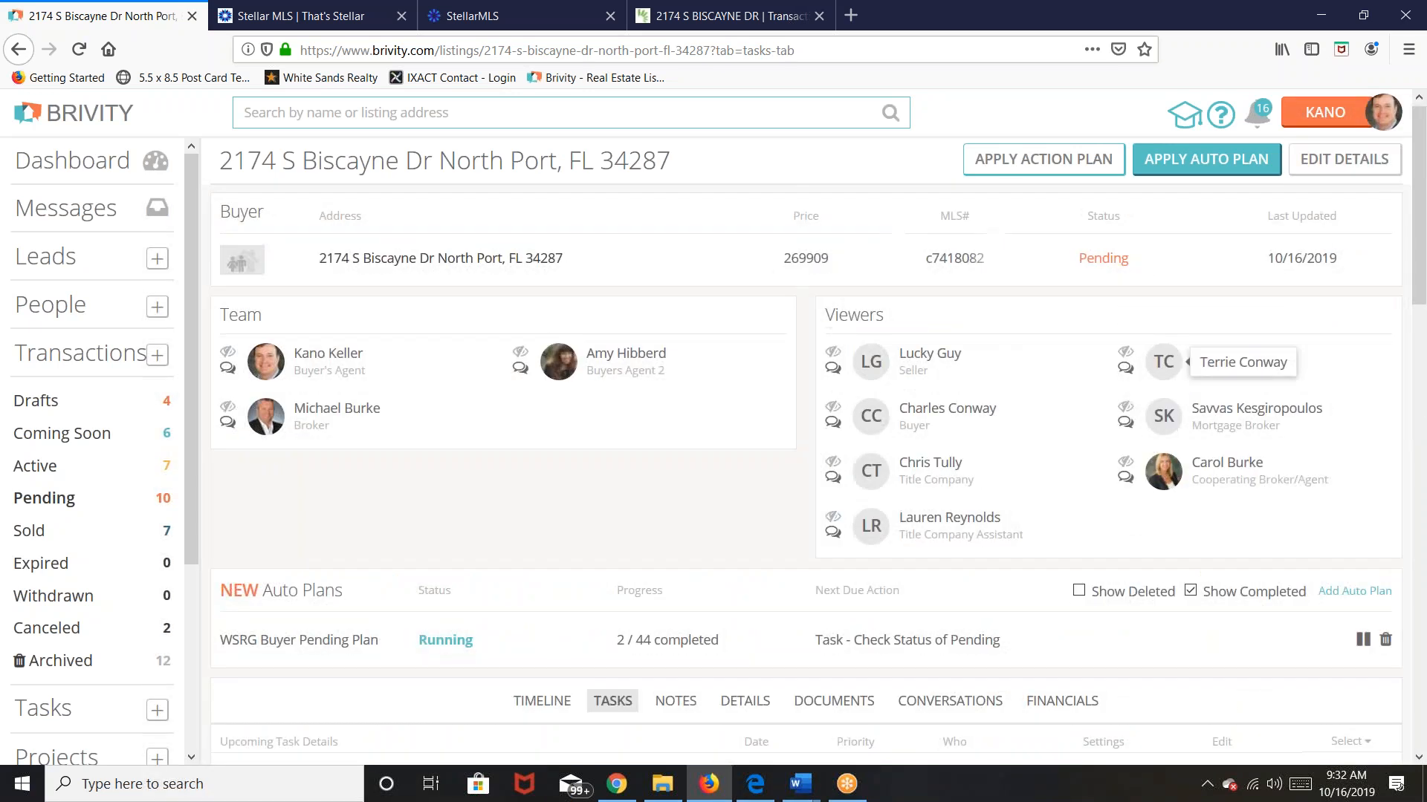
pyautogui.click(833, 425)
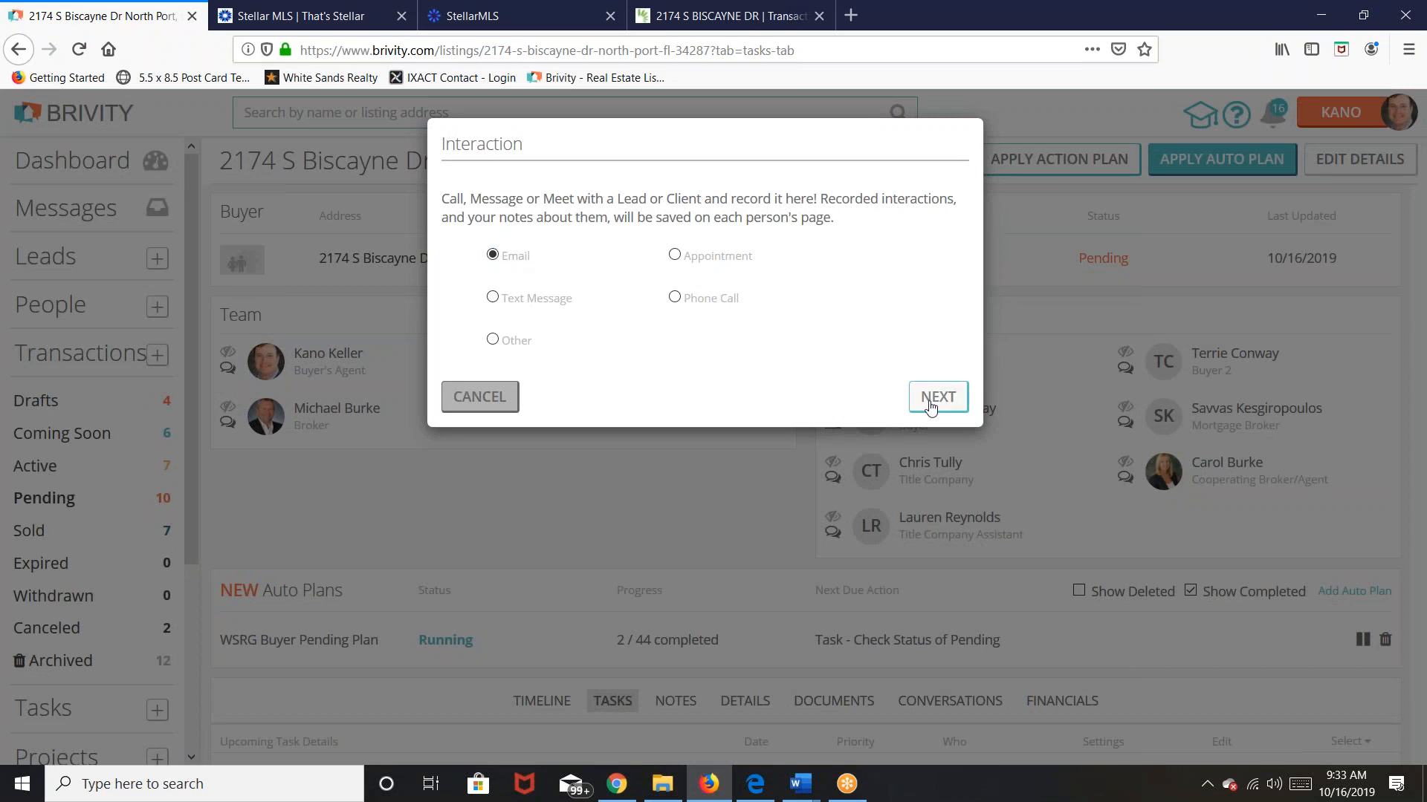
# Step: Continue with Email as the interaction type and show the email template choices
pyautogui.click(948, 399)
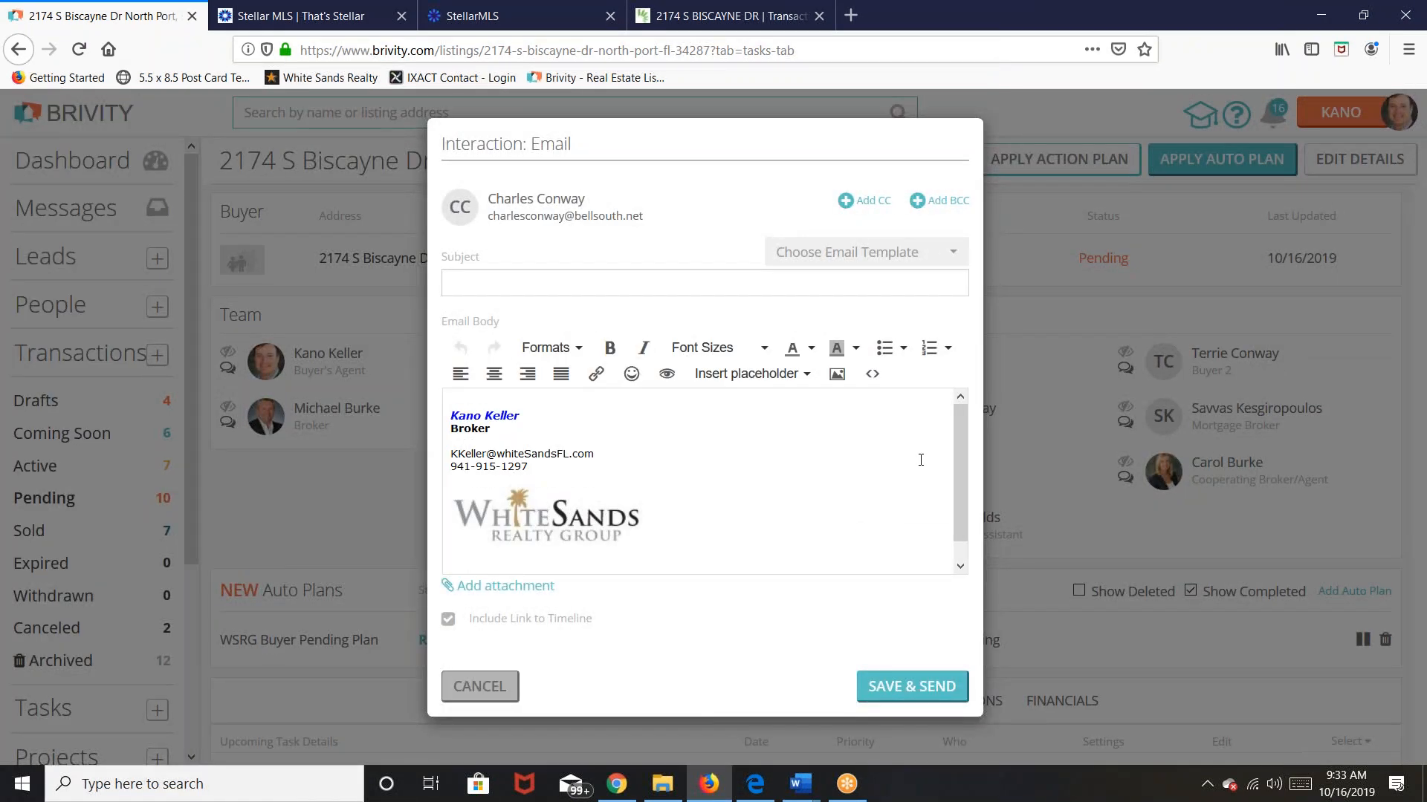
pyautogui.click(958, 256)
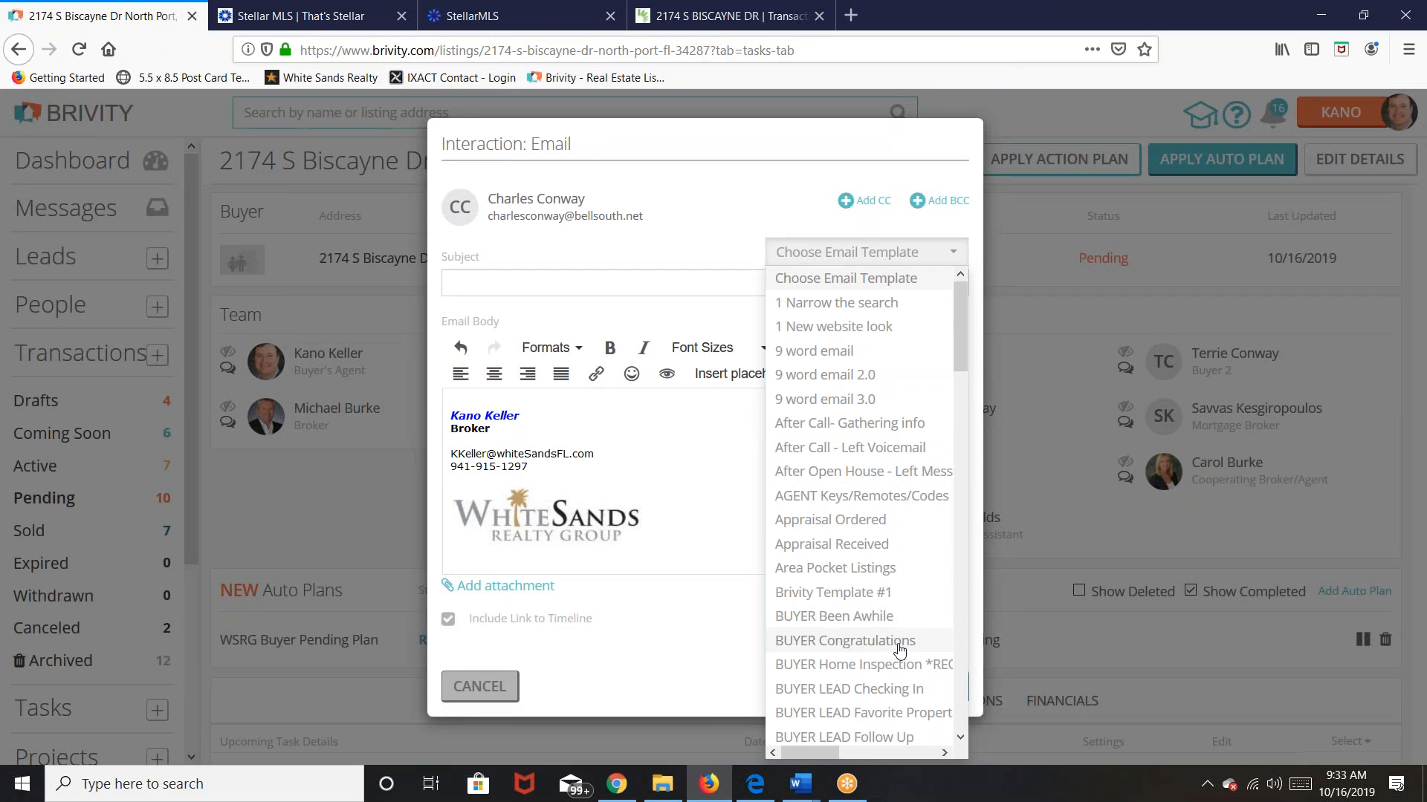
# Step: Apply the BUYER Congratulations template and review its 'Offer Accepted!' email body
pyautogui.click(899, 640)
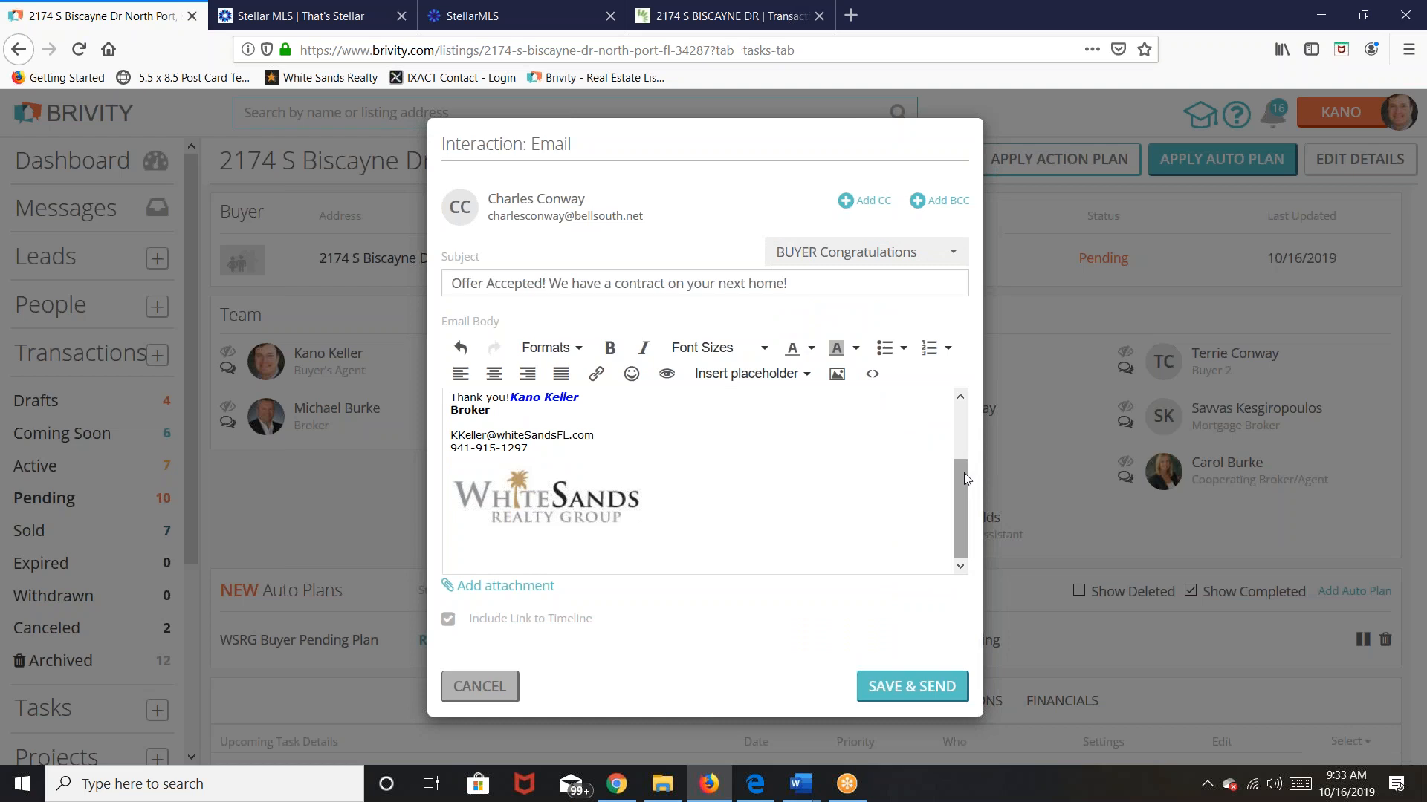
pyautogui.moveTo(957, 489); pyautogui.dragTo(956, 401)
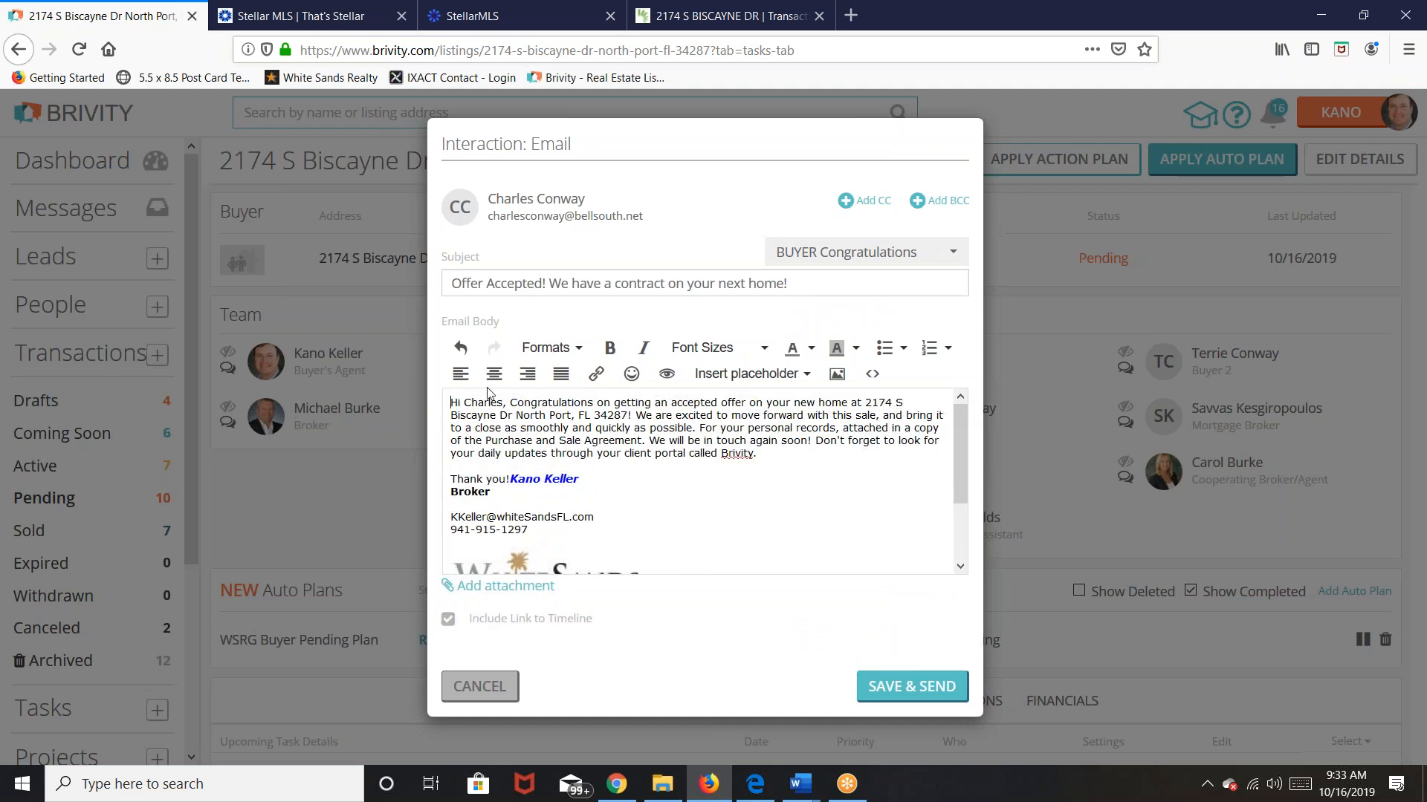
pyautogui.moveTo(610, 428); pyautogui.dragTo(650, 426)
pyautogui.tripleClick(803, 471)
pyautogui.click(808, 467)
pyautogui.scroll(-2, 805, 494)
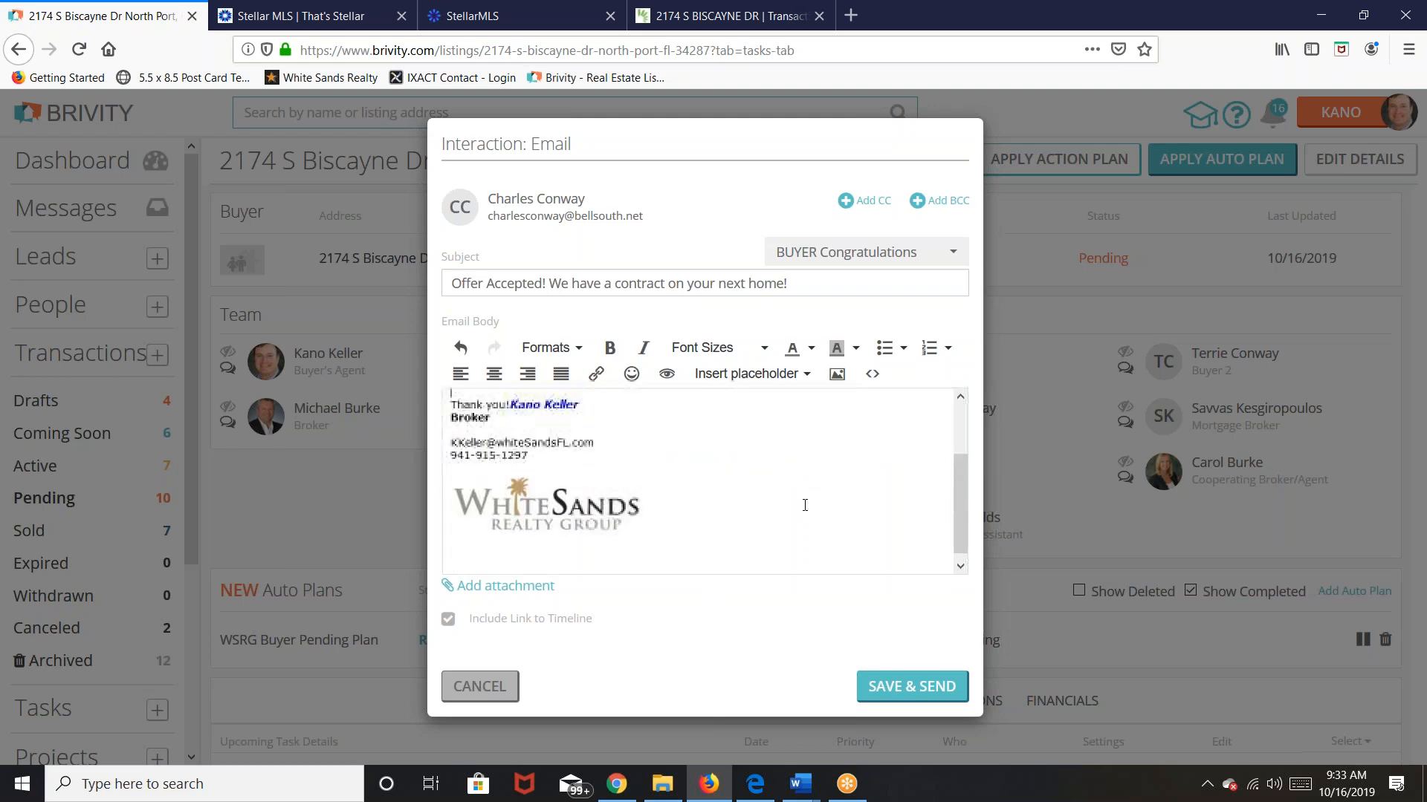
pyautogui.scroll(2, 805, 505)
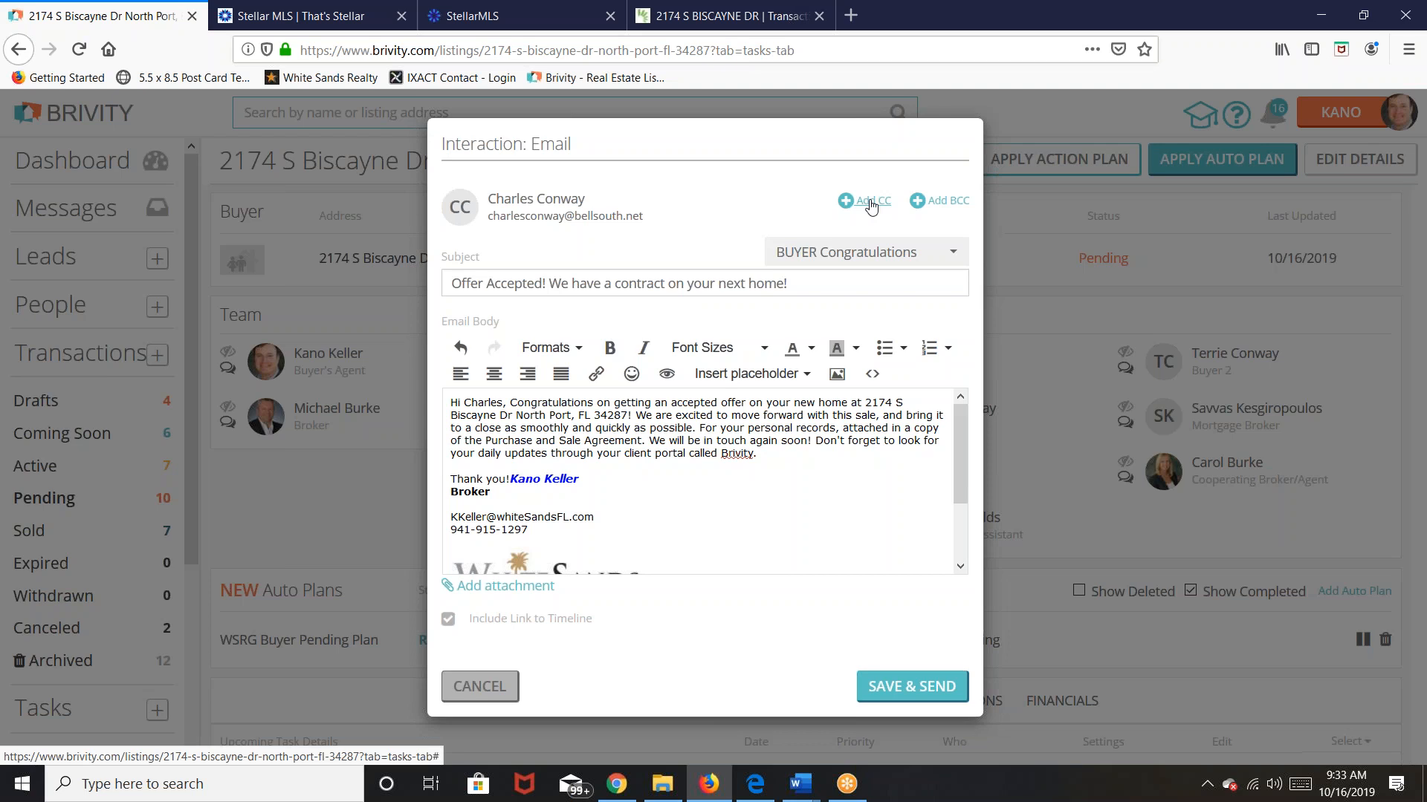
# Step: CC the second buyer on the email and put the congratulations text on its own line below the greeting
pyautogui.click(870, 201)
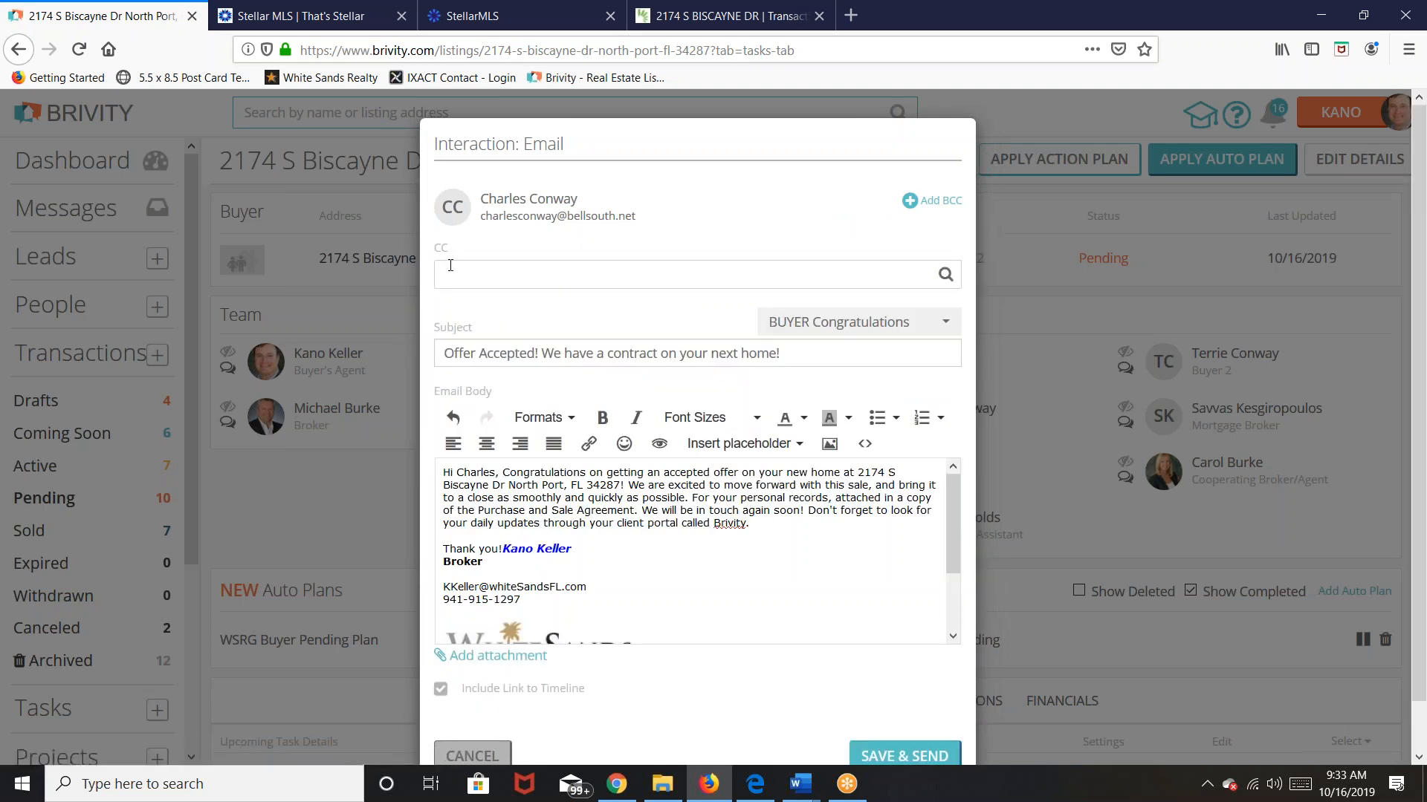
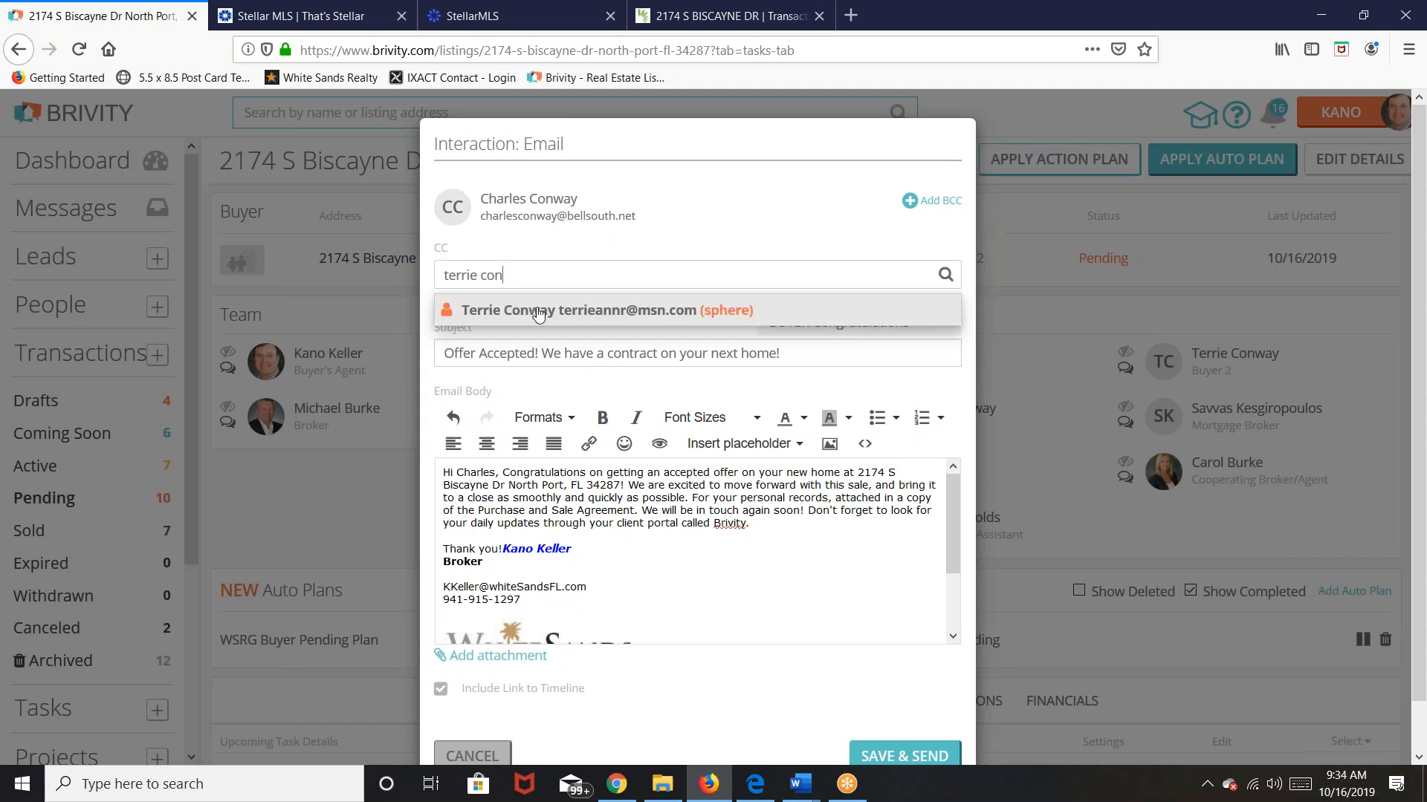
pyautogui.click(541, 311)
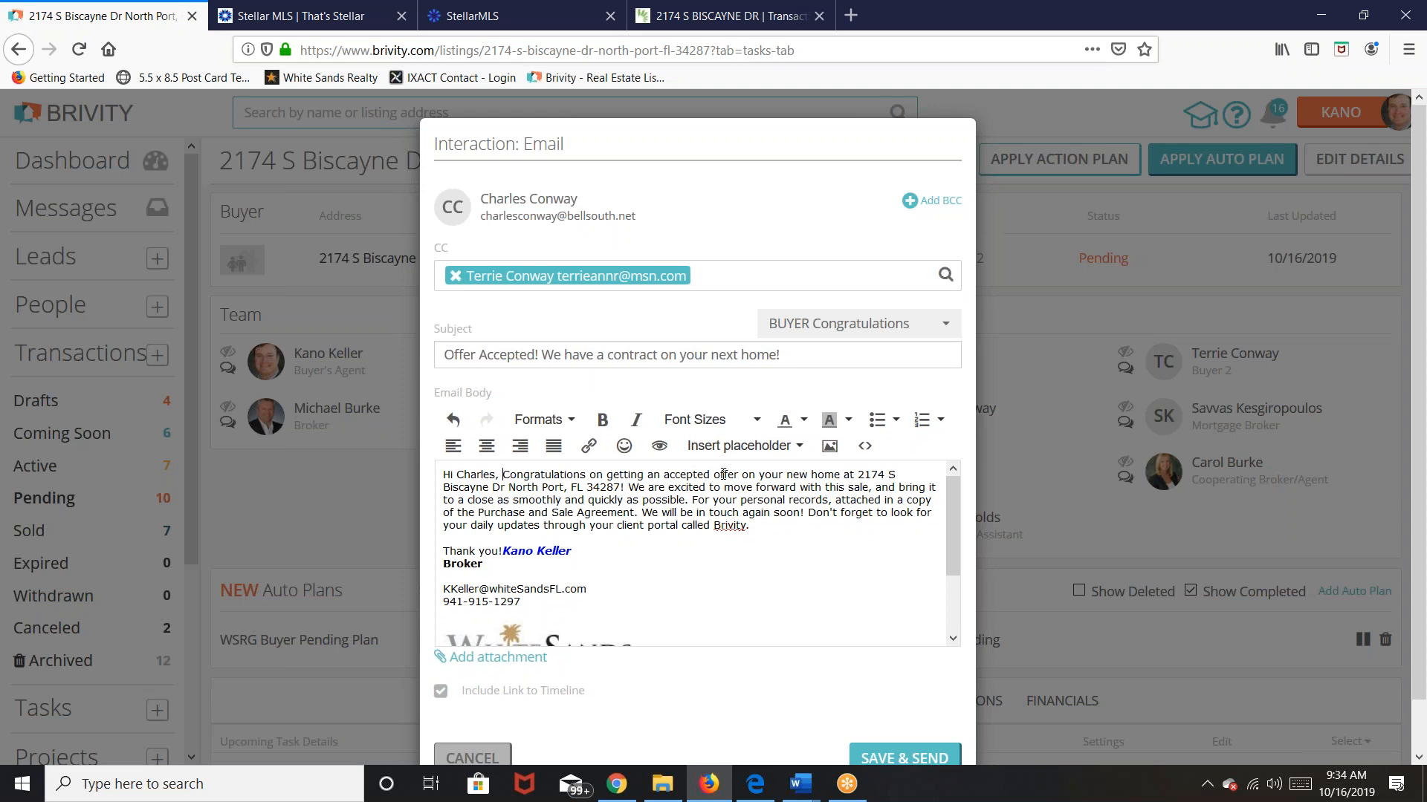
pyautogui.press('Return')
pyautogui.press('Return')
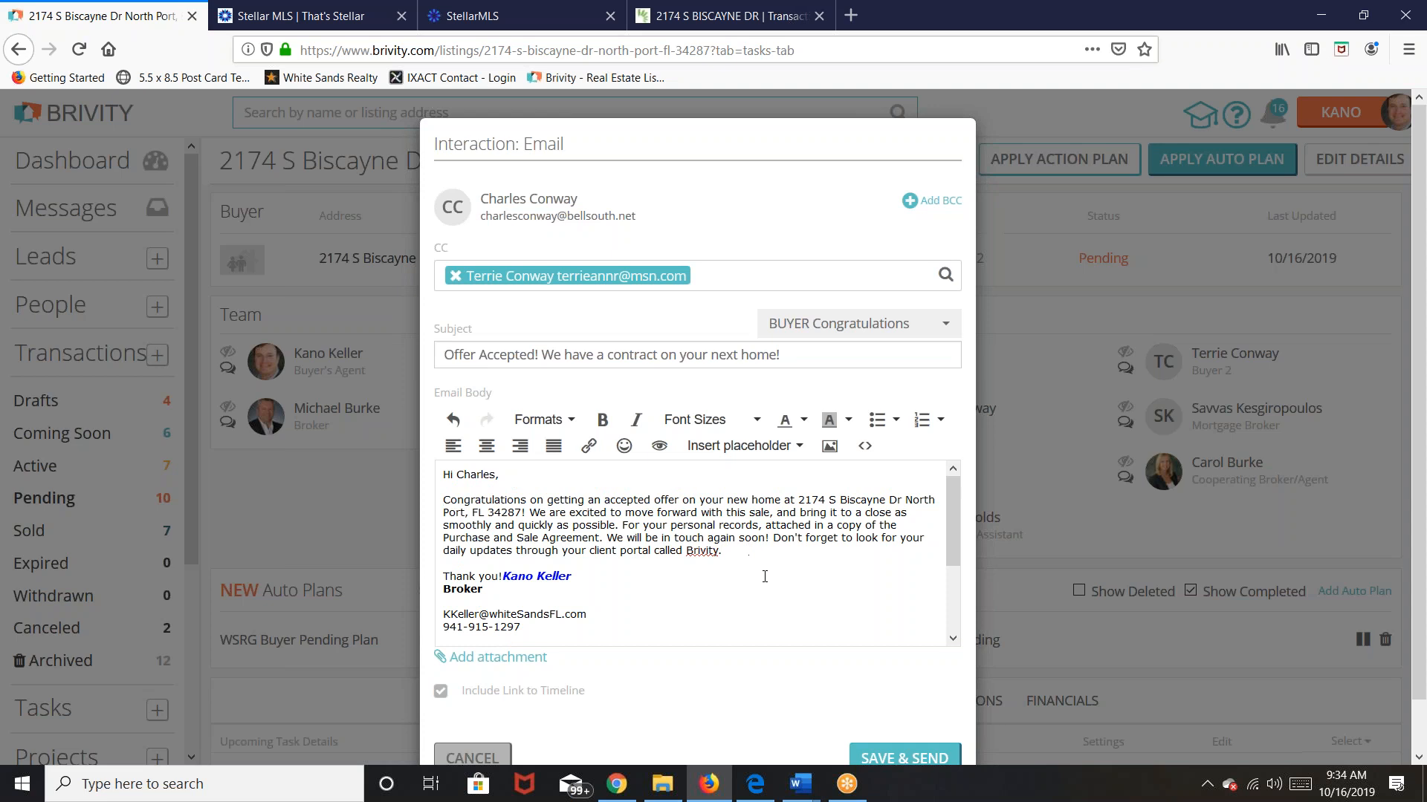
pyautogui.scroll(-3, 837, 593)
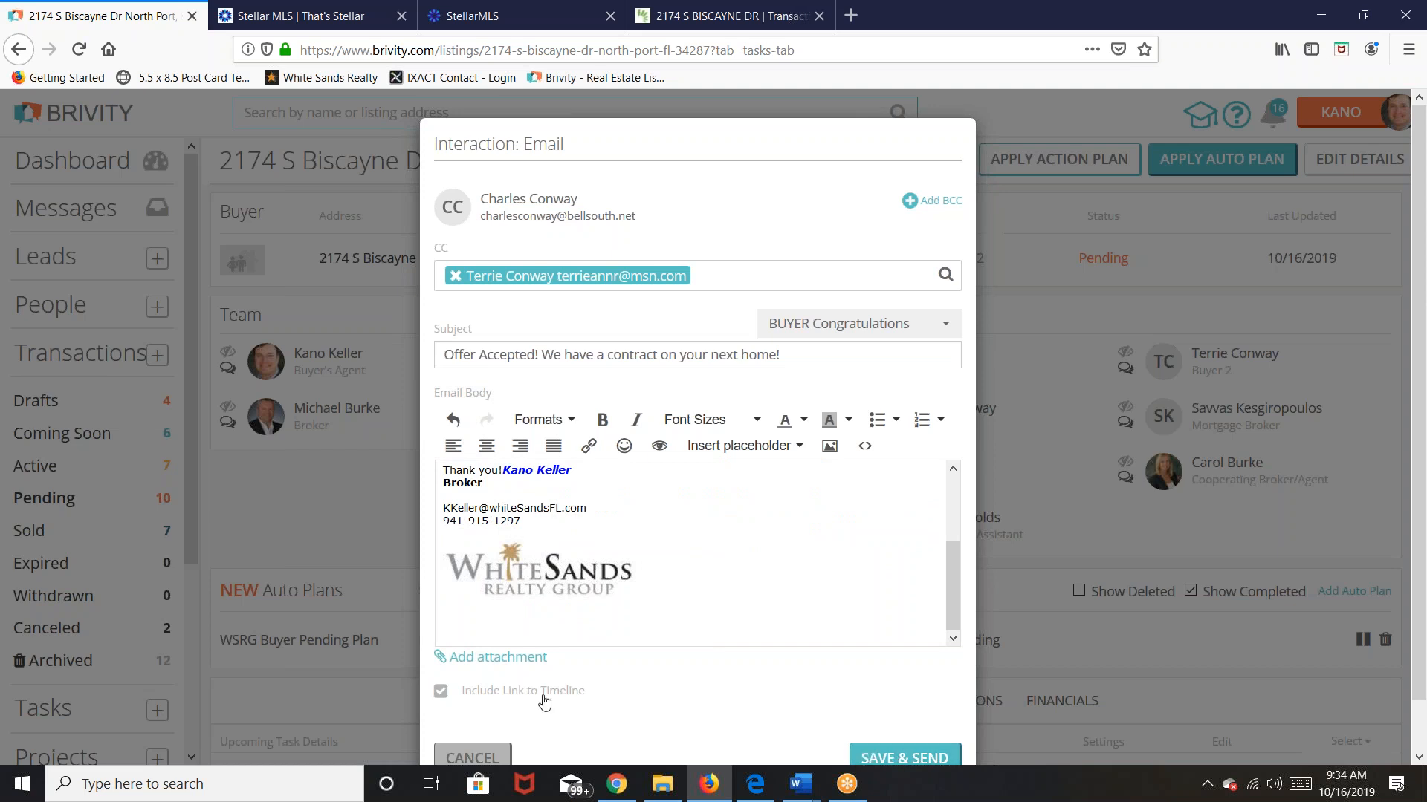
pyautogui.click(488, 659)
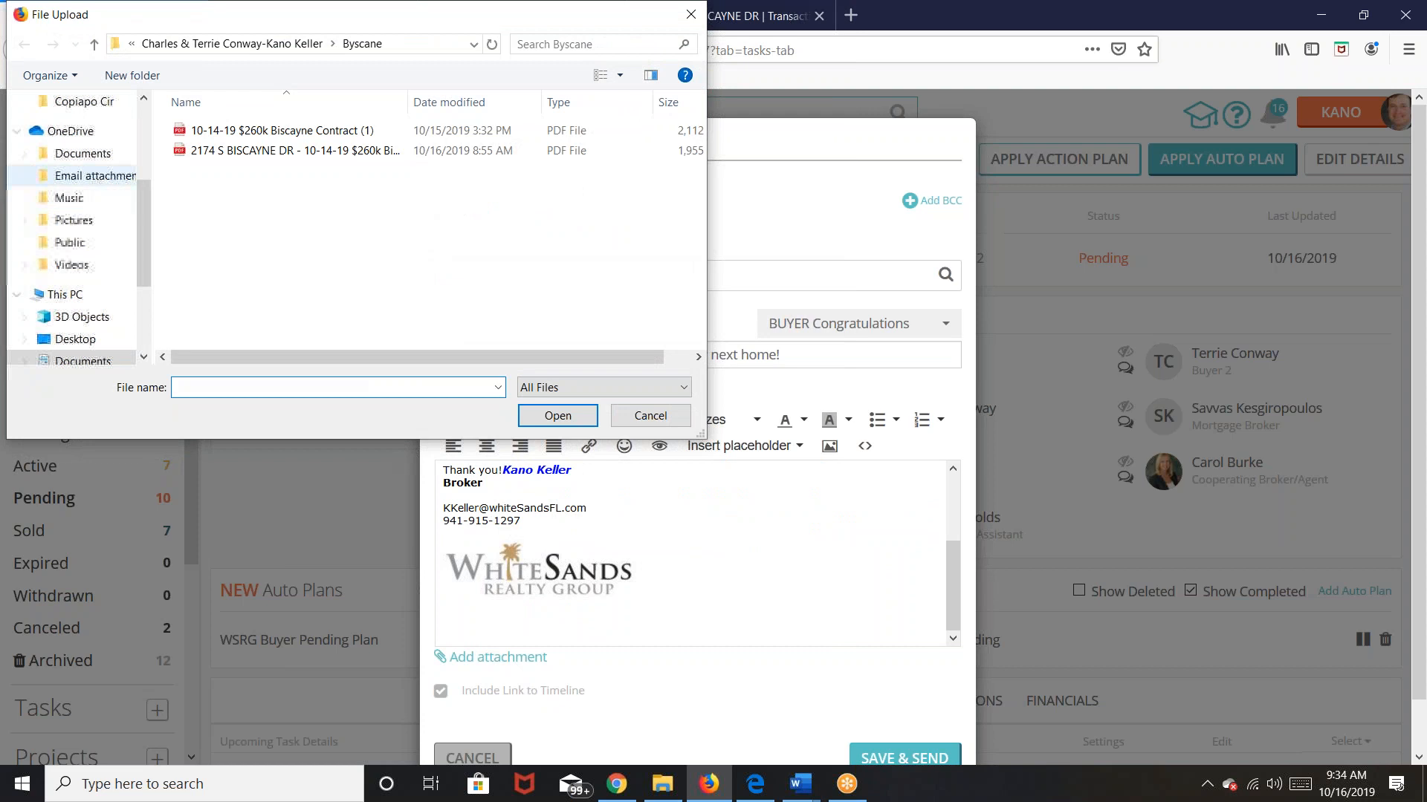
pyautogui.click(256, 150)
pyautogui.click(557, 415)
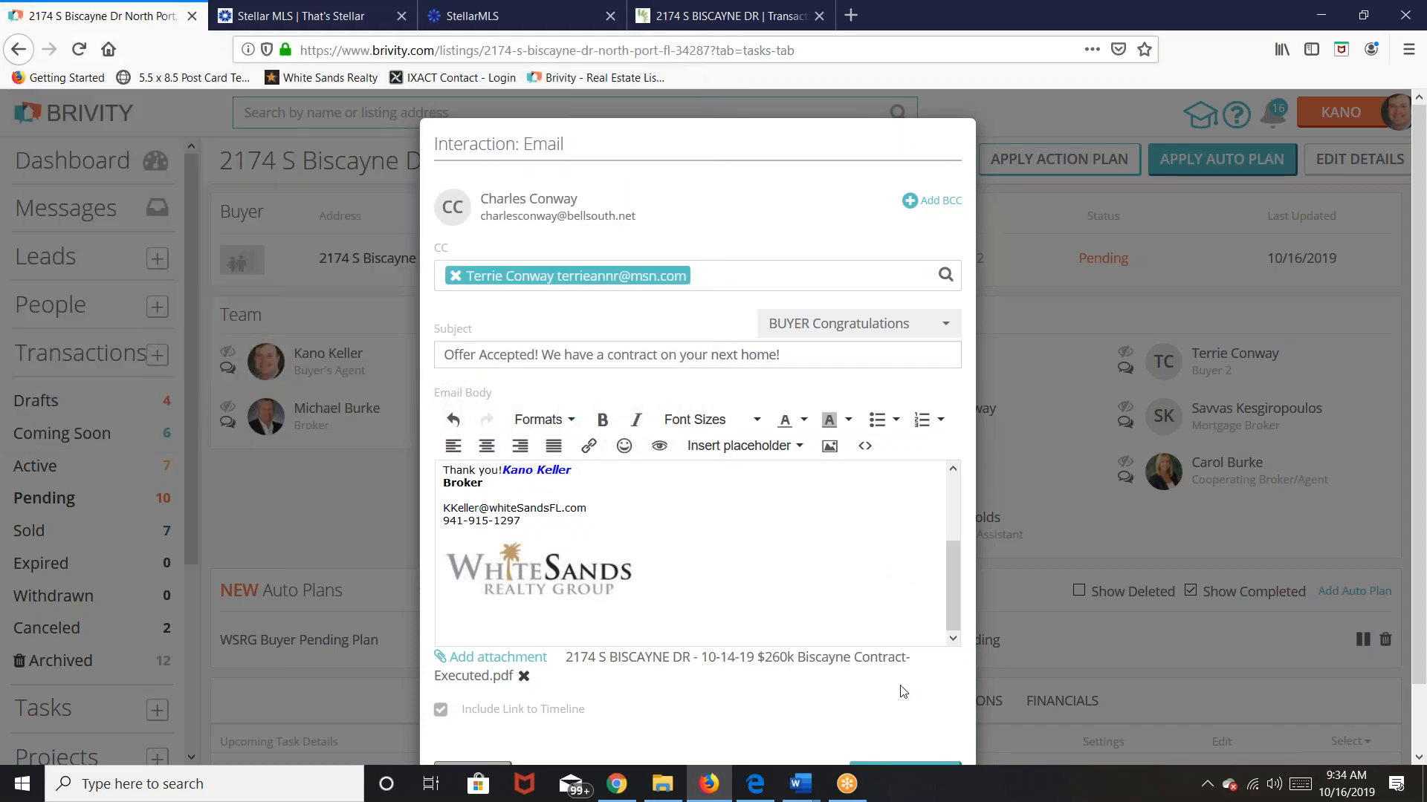
pyautogui.scroll(-2, 900, 687)
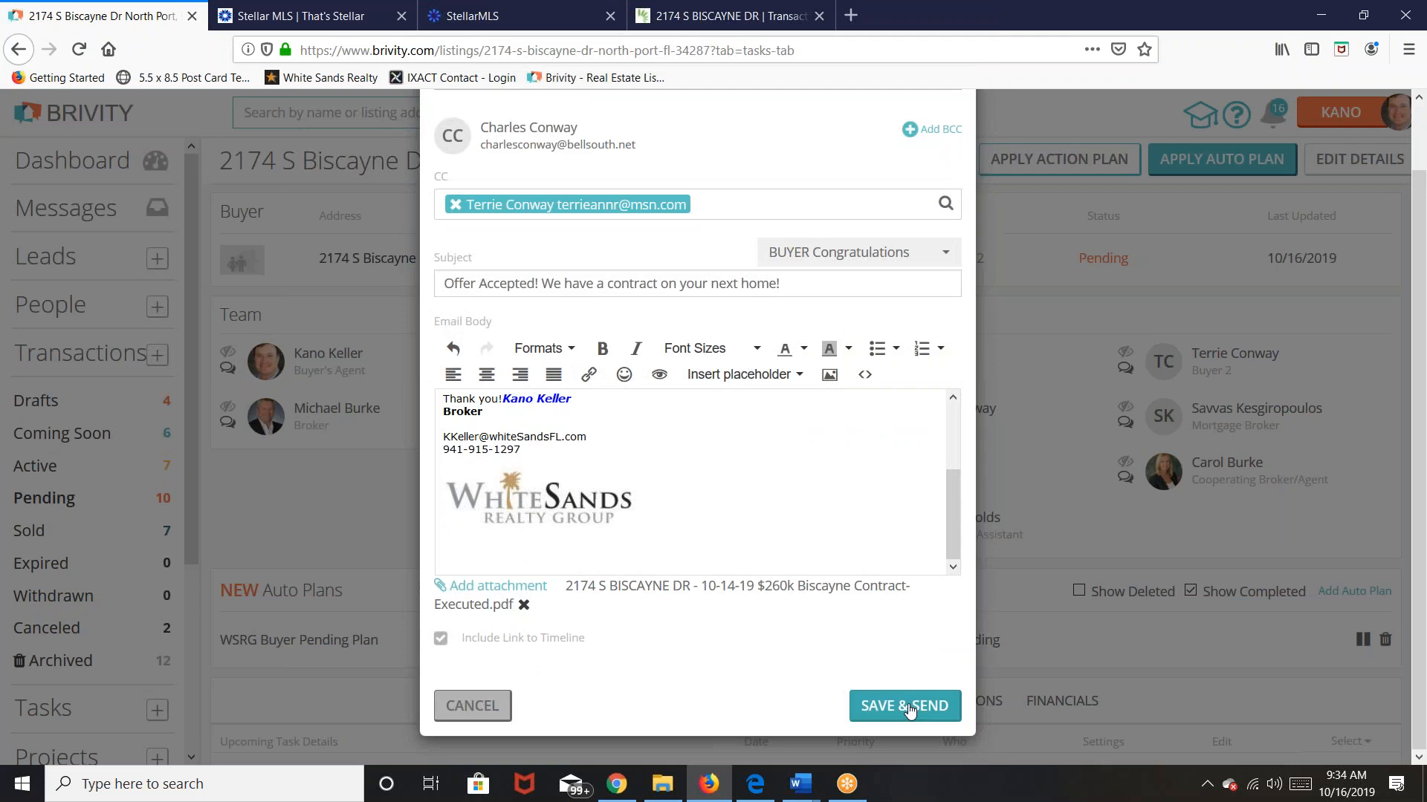
pyautogui.click(908, 707)
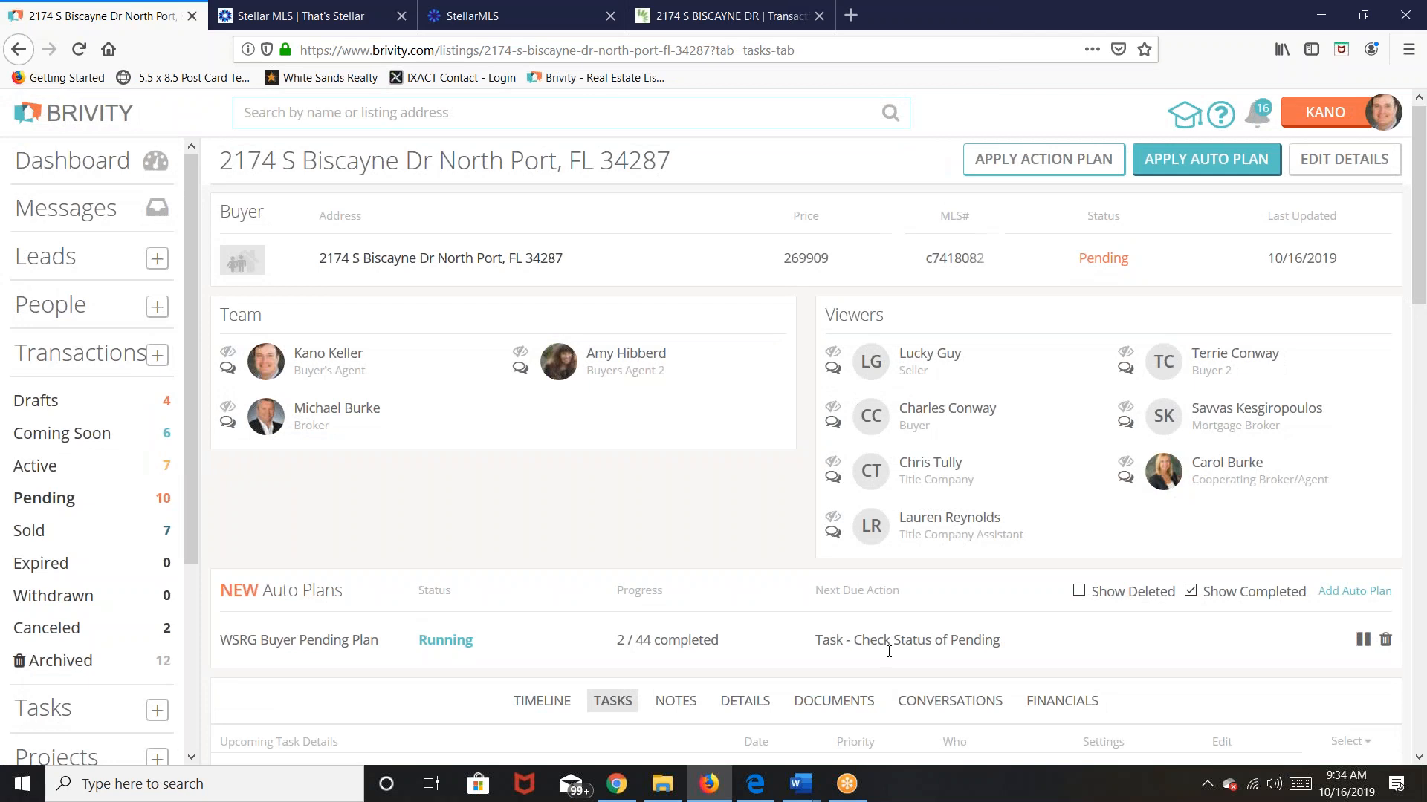
pyautogui.scroll(-5, 583, 409)
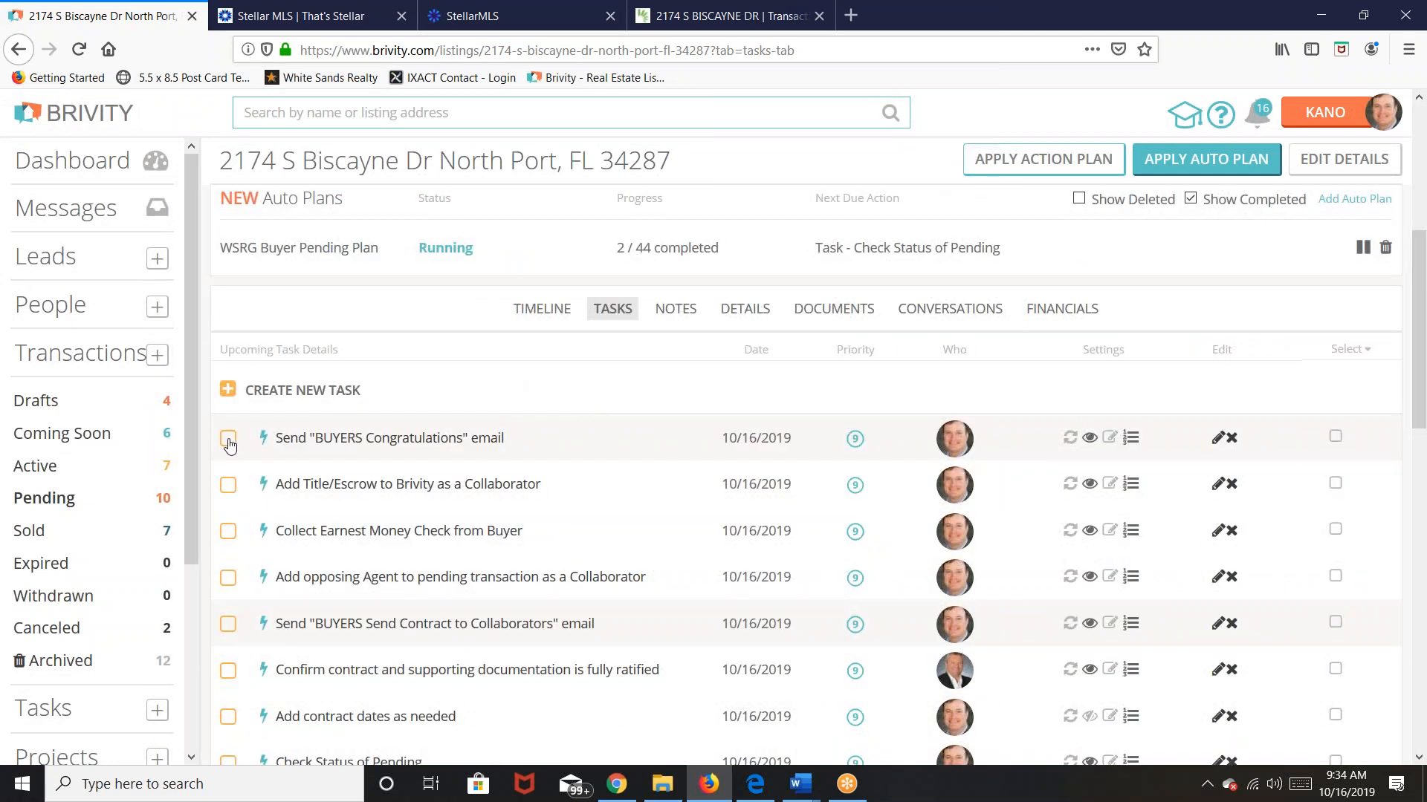
pyautogui.click(229, 443)
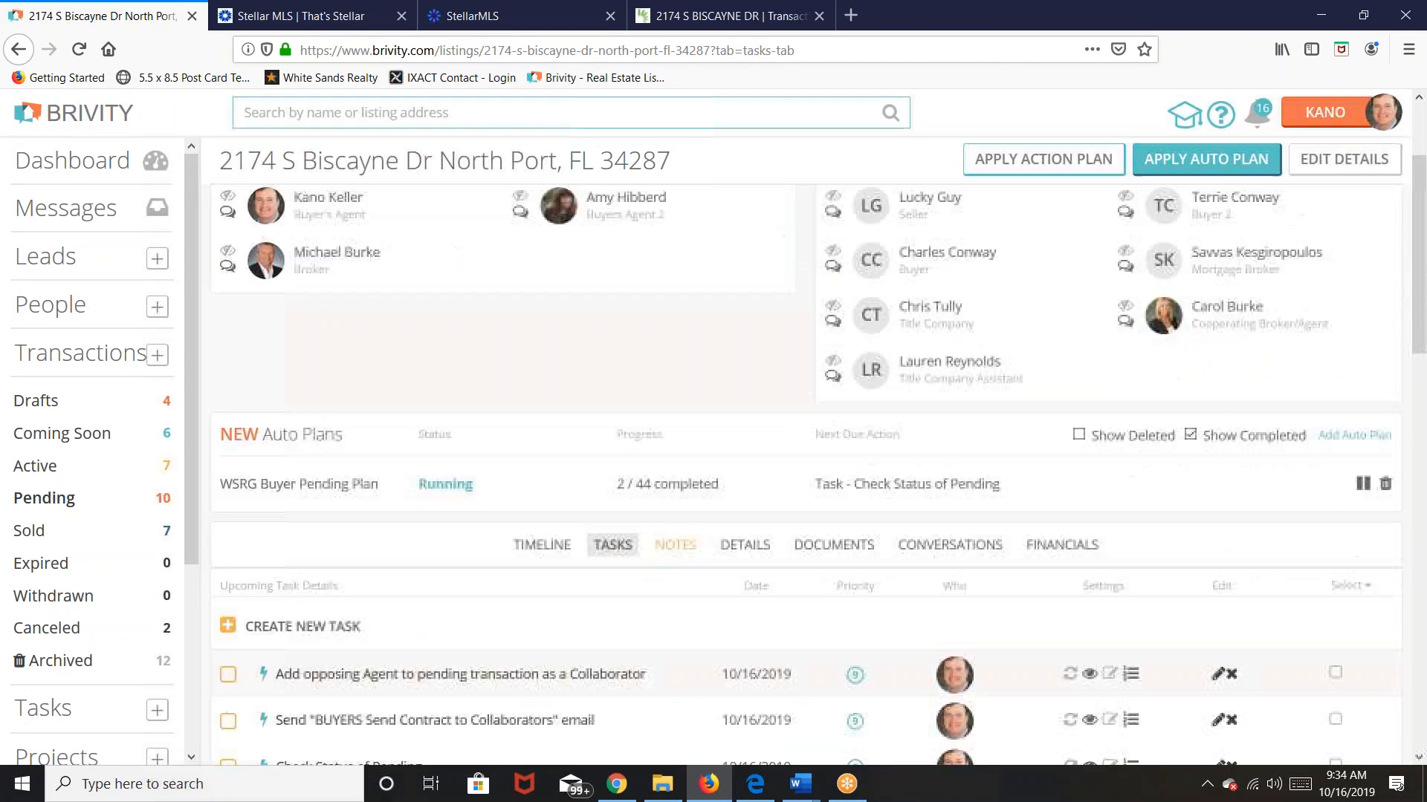
pyautogui.click(541, 505)
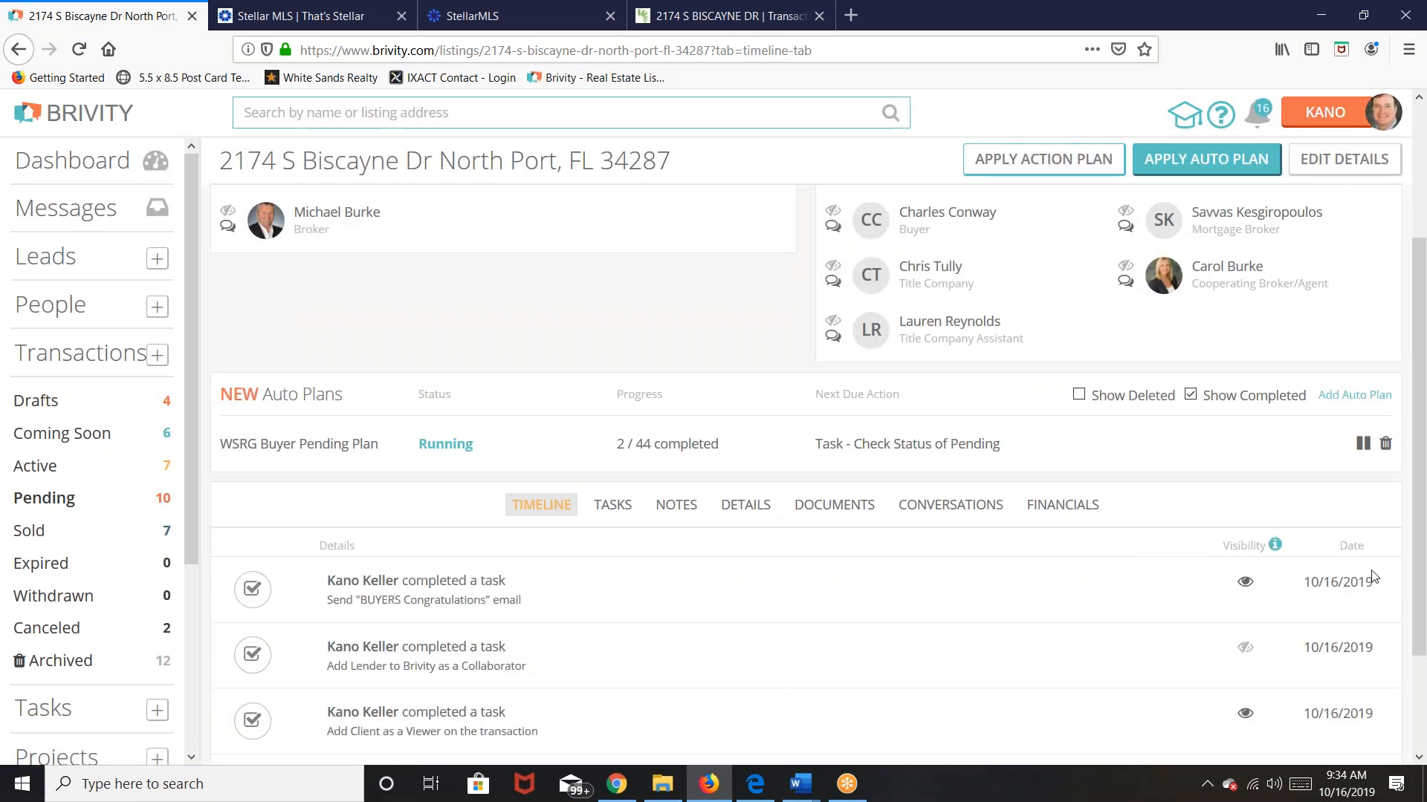
pyautogui.scroll(-2, 749, 427)
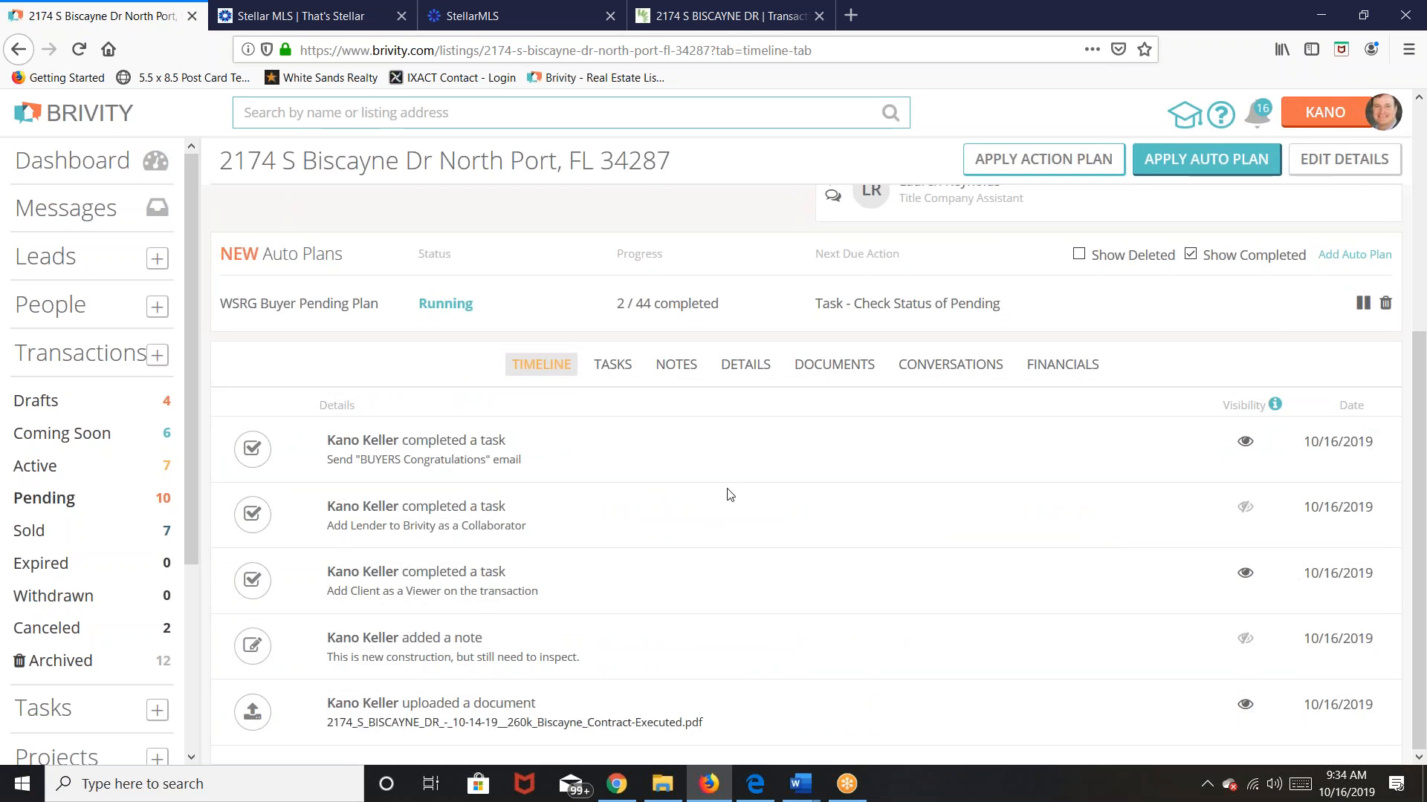
pyautogui.scroll(4, 654, 567)
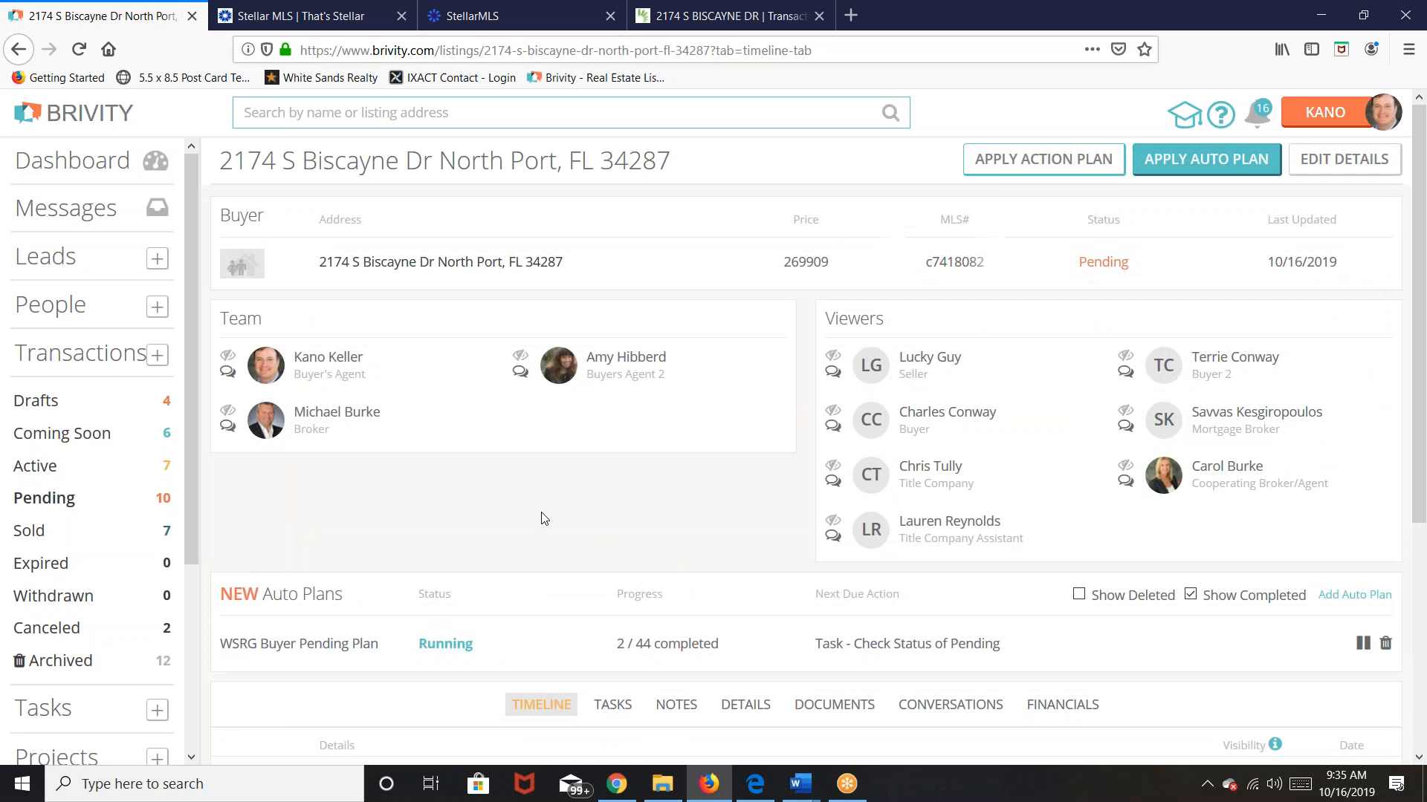
pyautogui.scroll(-5, 542, 517)
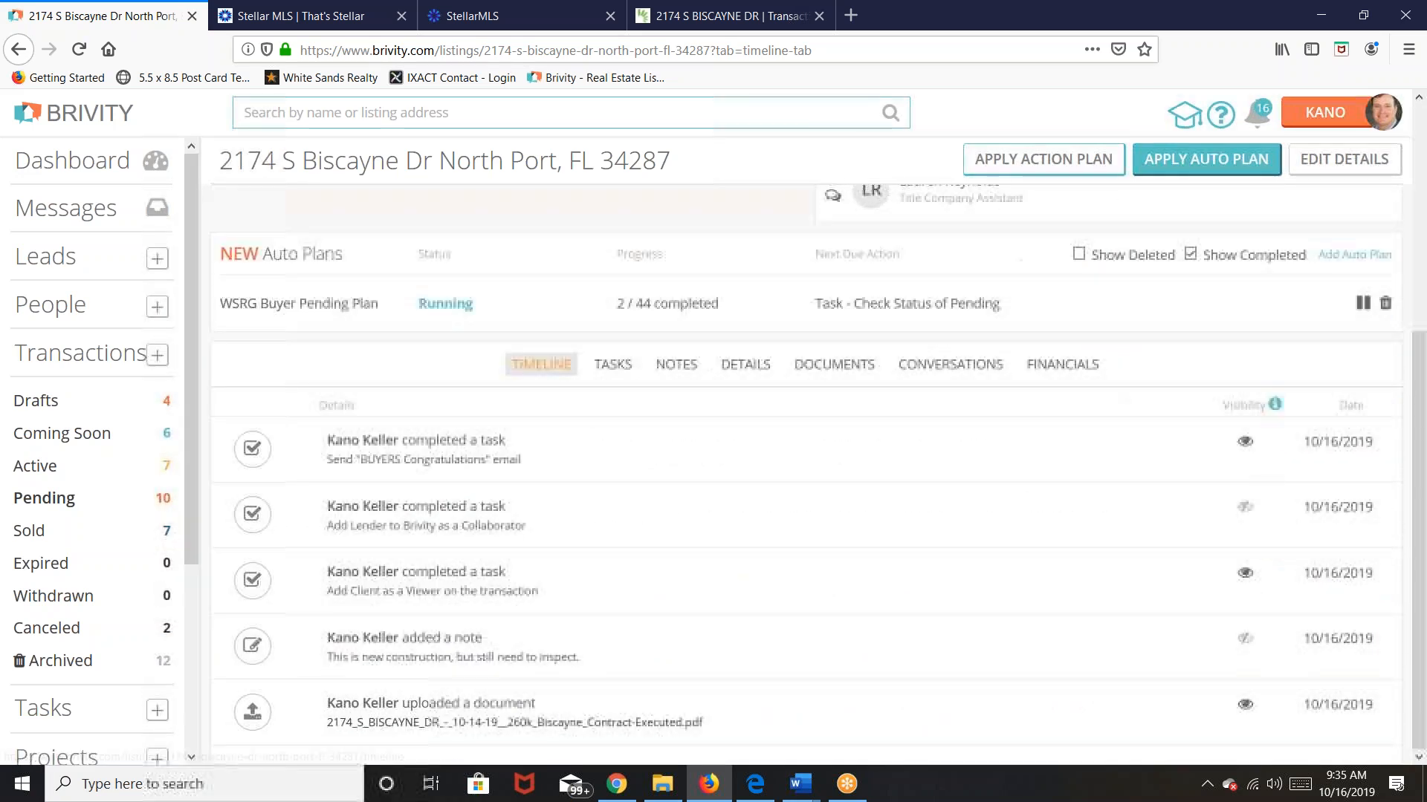
# Step: Open the 'Check Status of Pending' task from the transaction's TASKS list to view its details
pyautogui.click(612, 364)
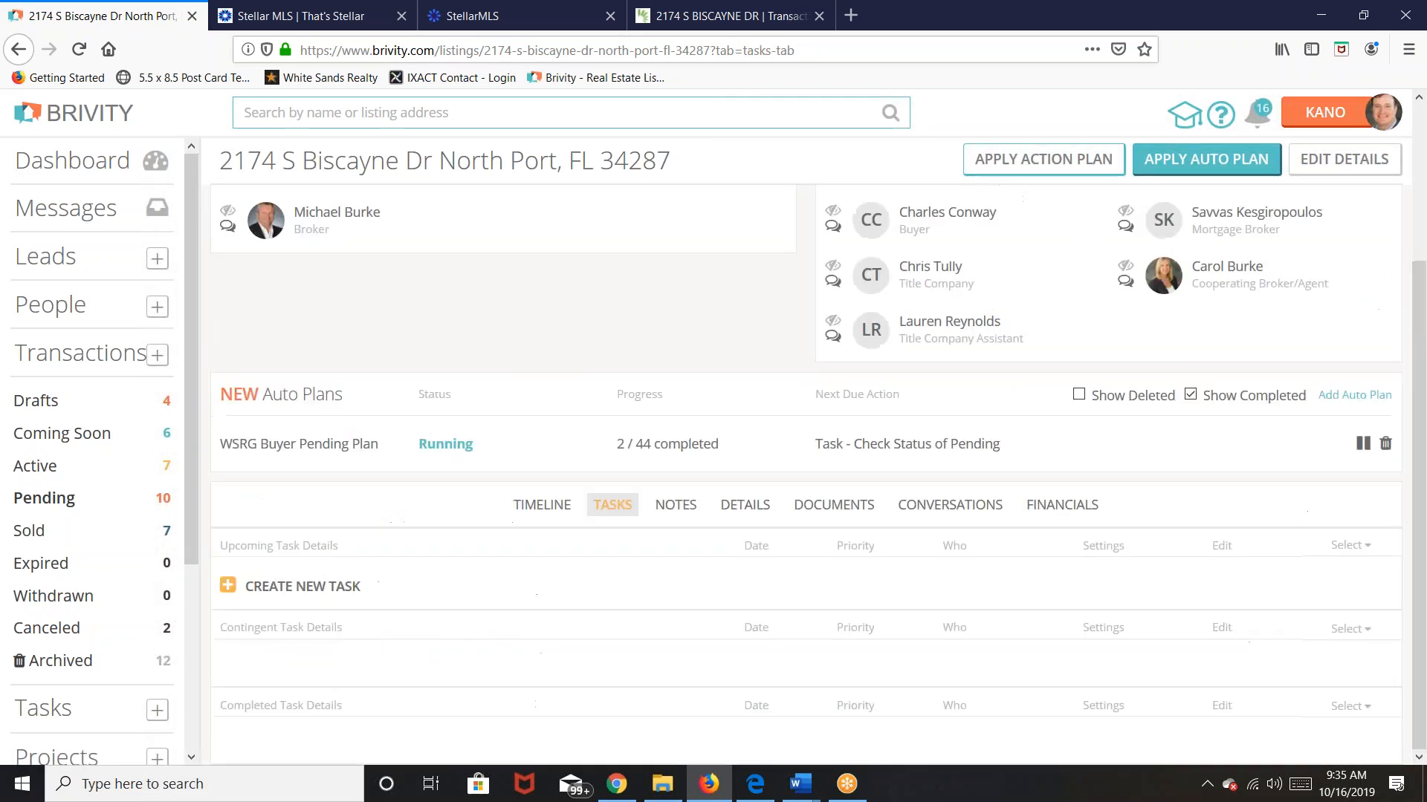
pyautogui.scroll(-4, 529, 539)
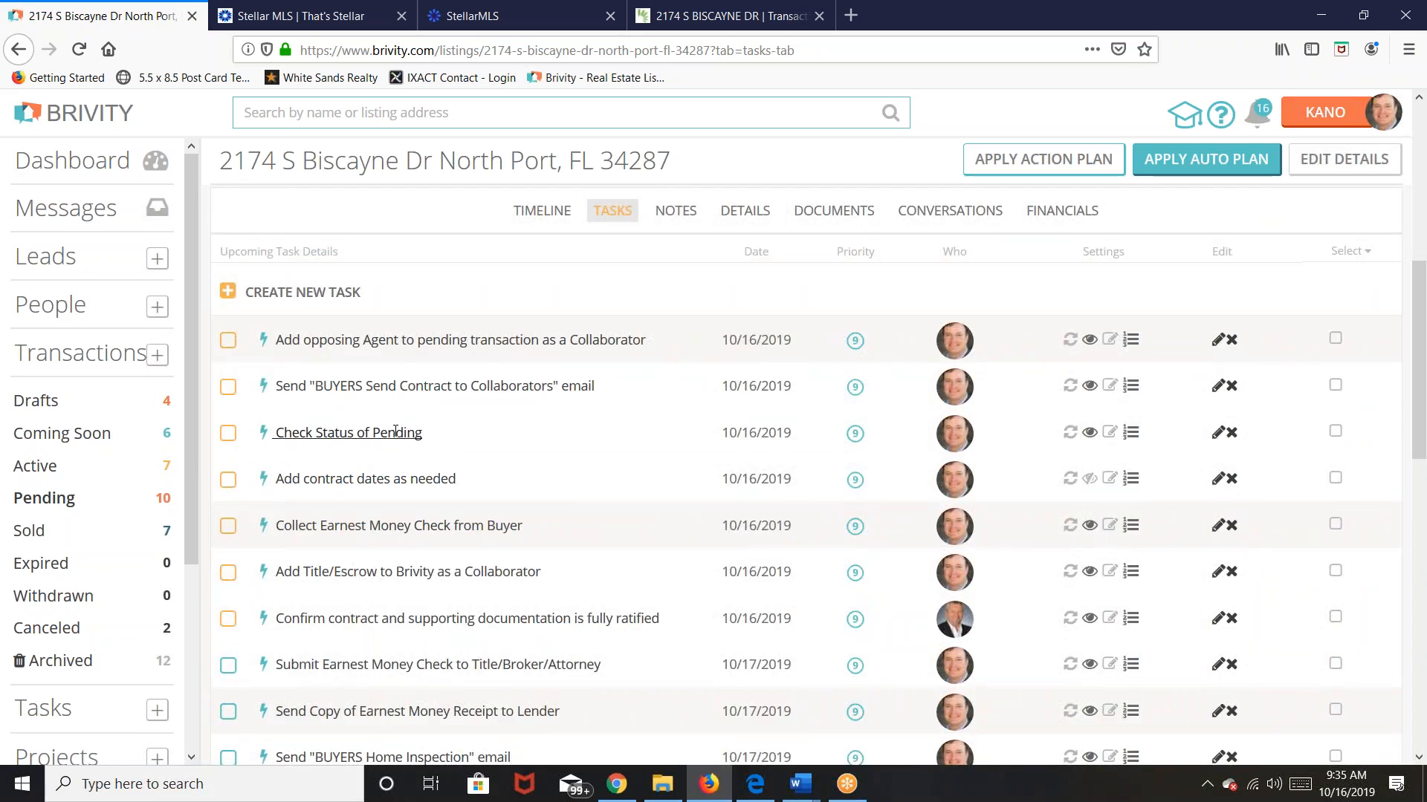
pyautogui.click(395, 431)
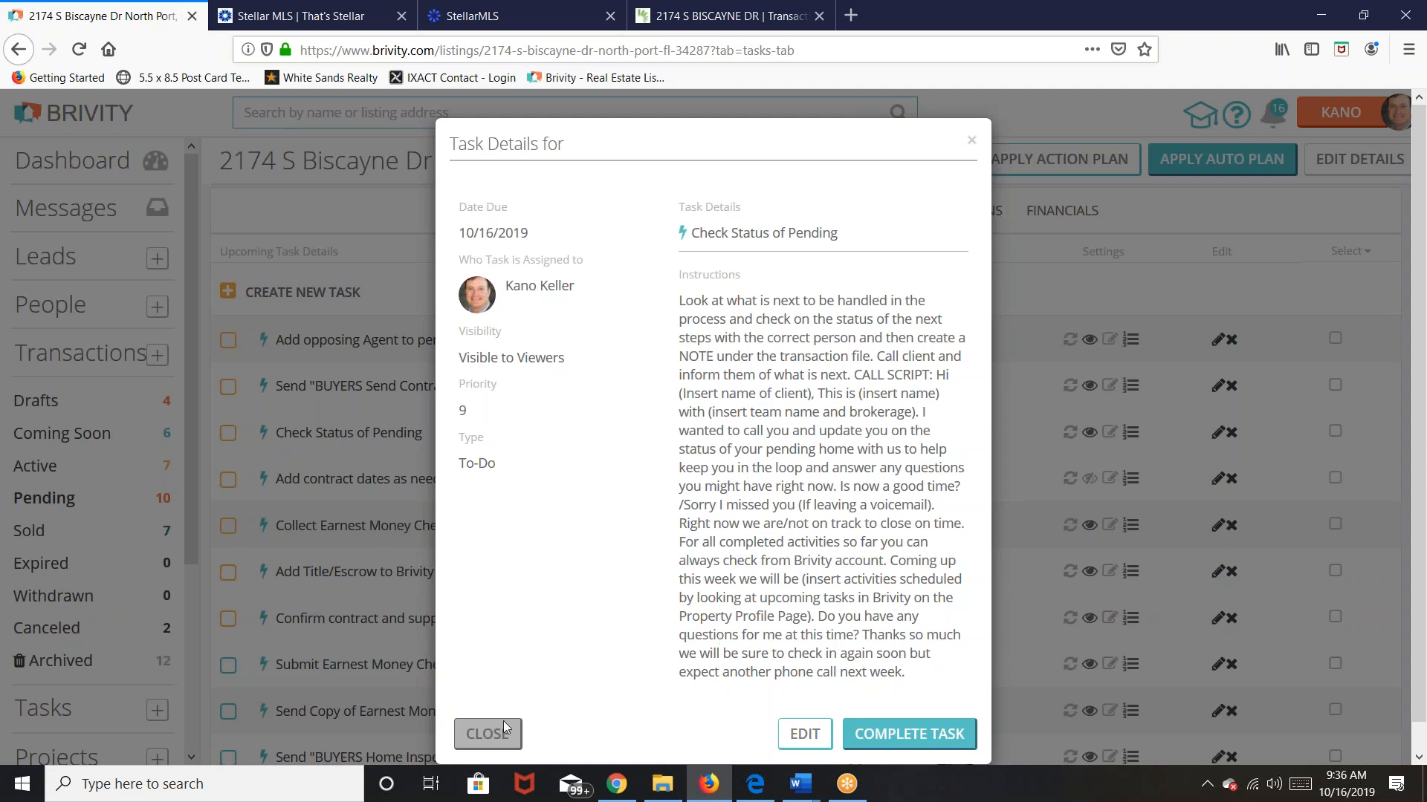
# Step: Close the Check Status of Pending task details modal
pyautogui.click(499, 739)
pyautogui.click(499, 740)
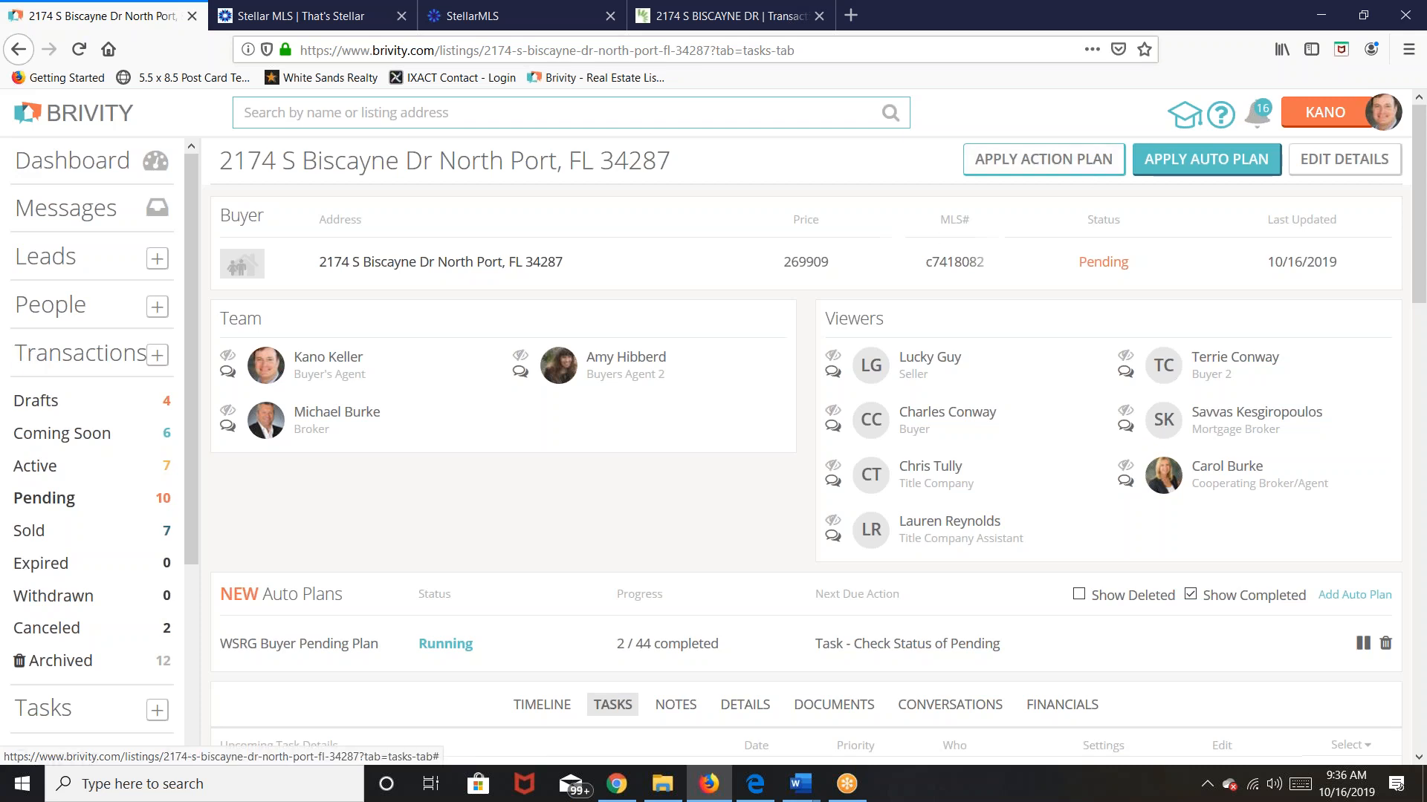
# Step: Show the Active transactions list with its 7 listings
pyautogui.click(1188, 18)
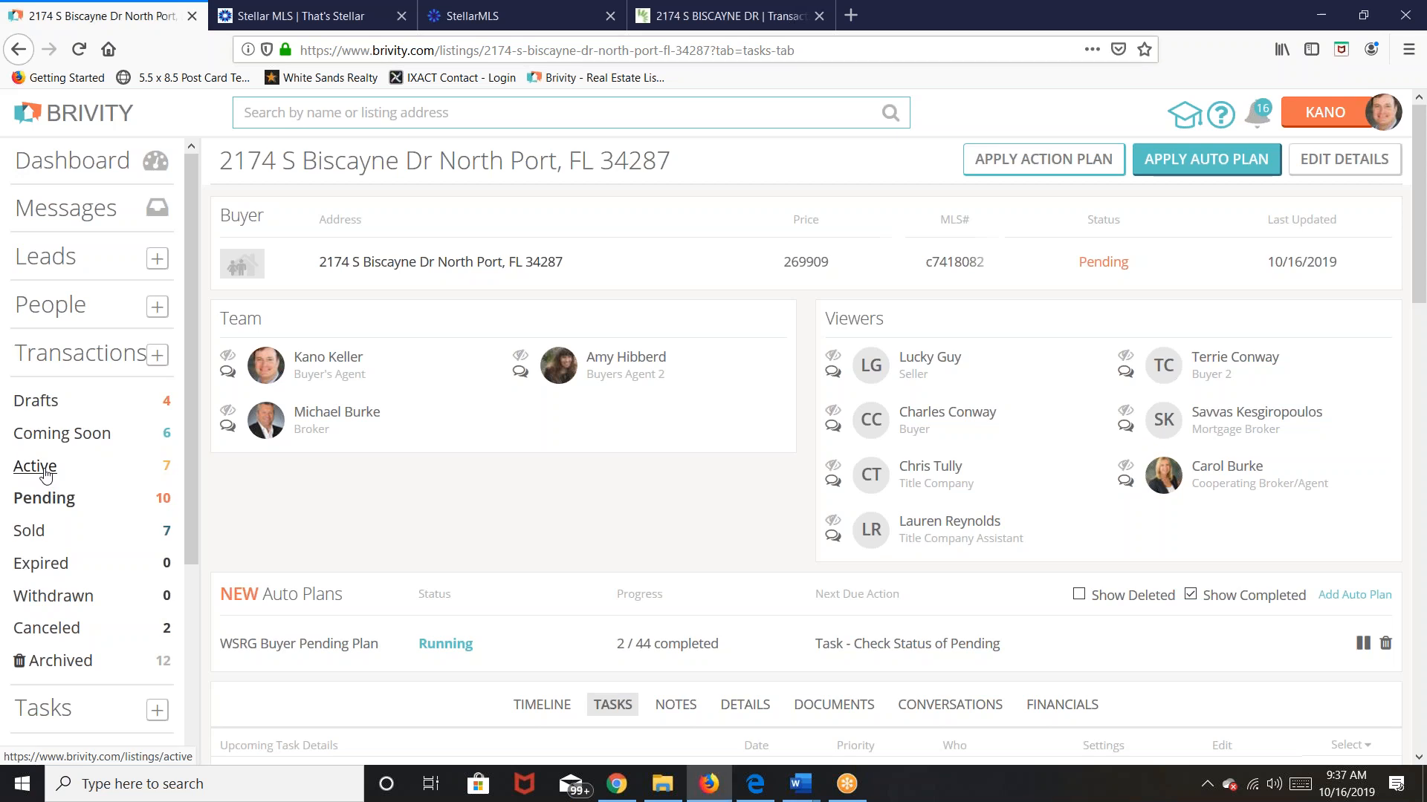
pyautogui.click(36, 466)
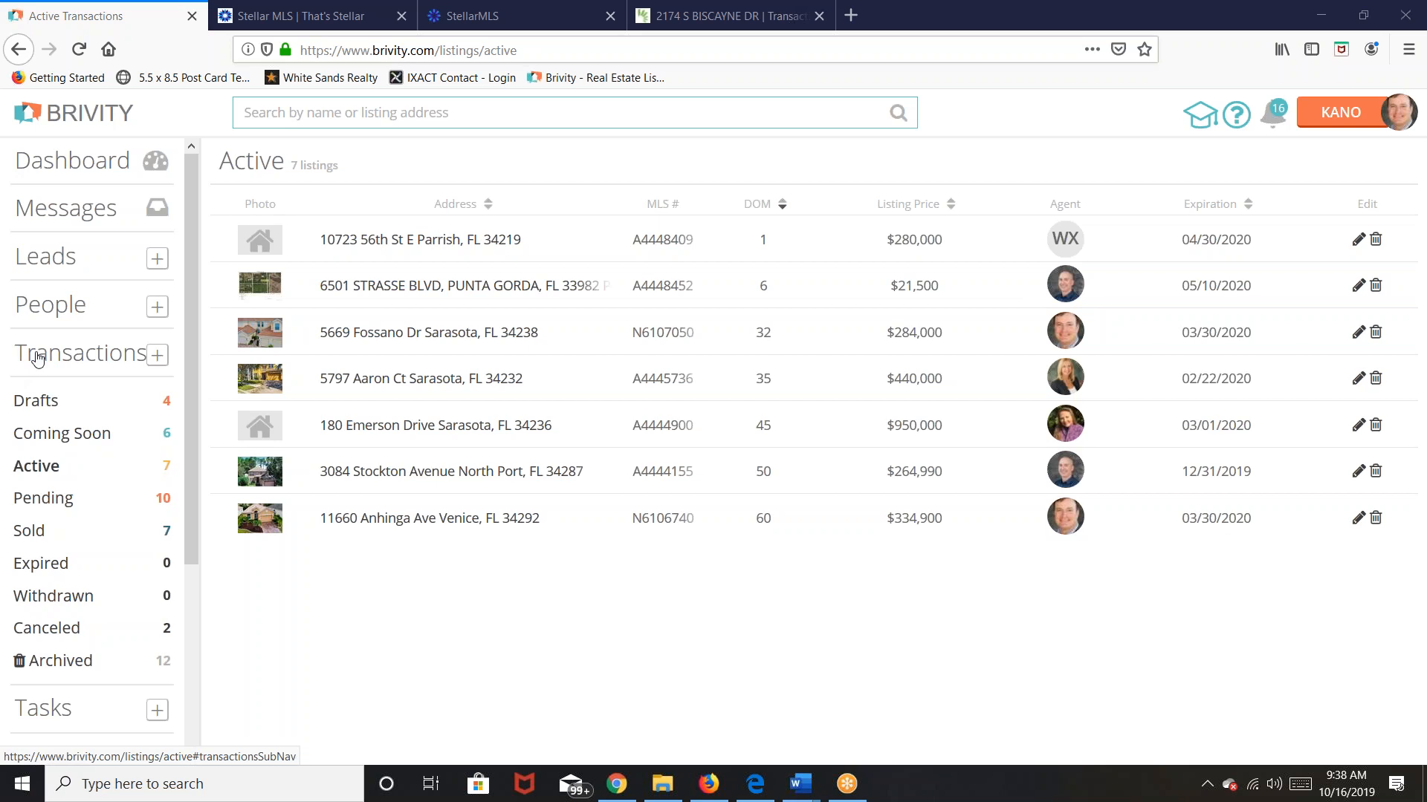
pyautogui.click(39, 359)
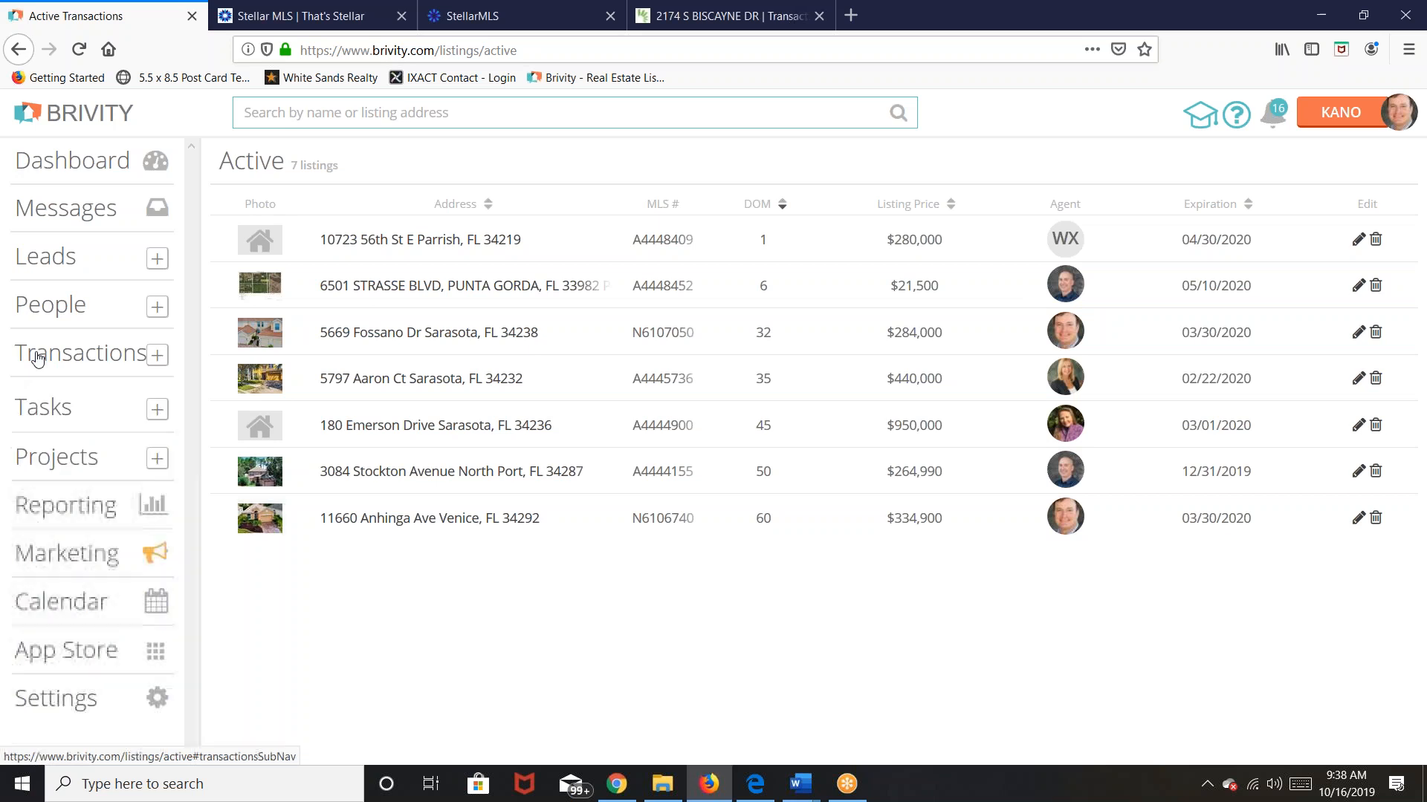
pyautogui.click(157, 355)
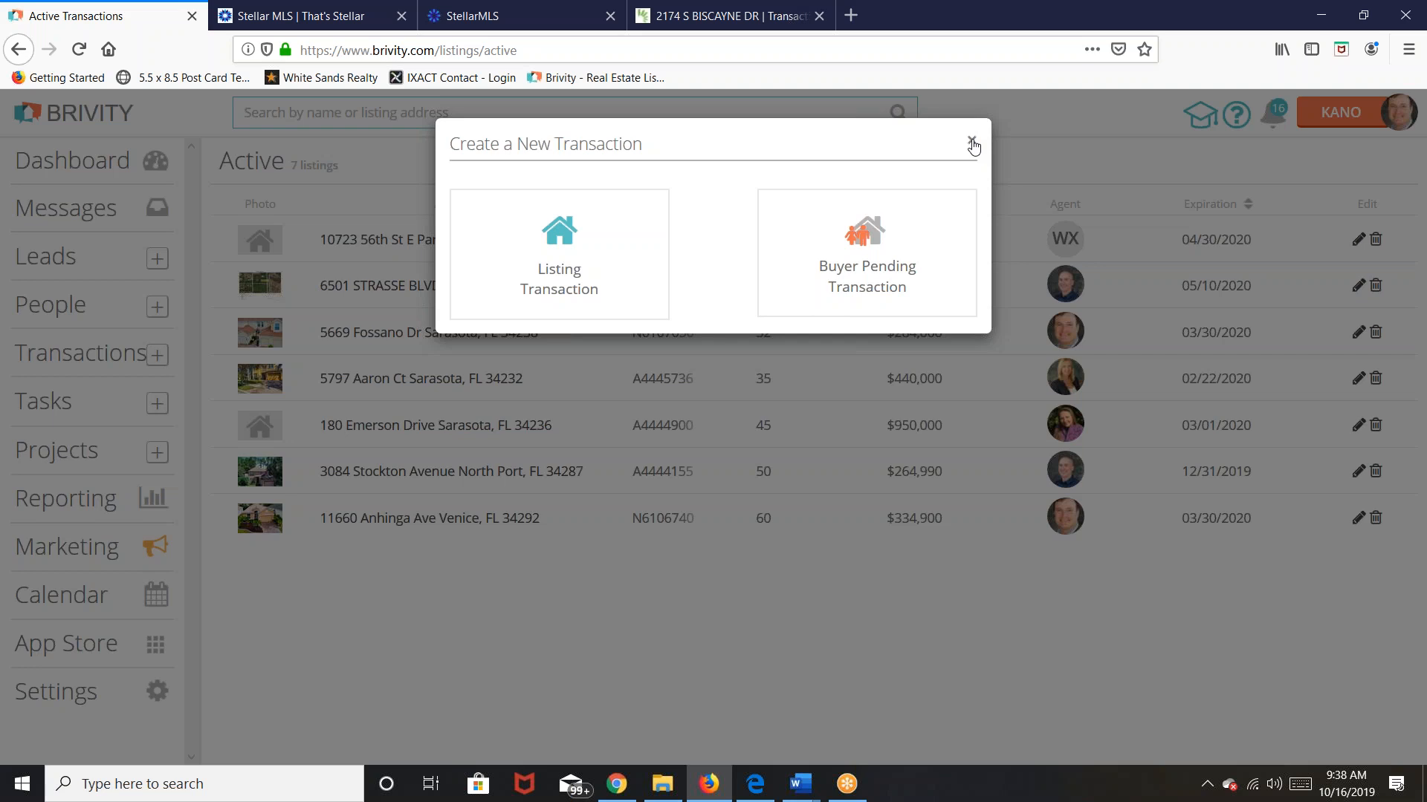
pyautogui.click(971, 143)
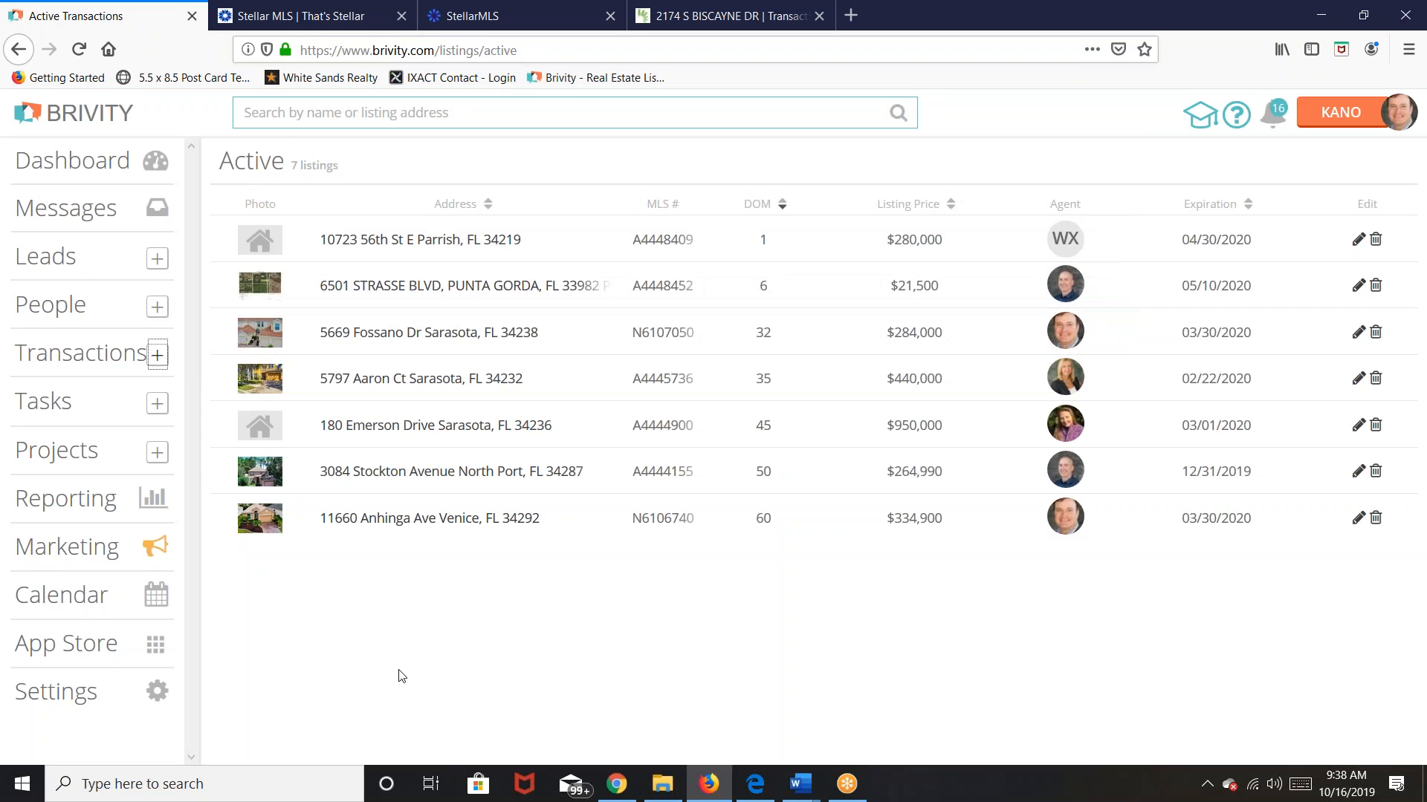
# Step: Search for the client by name and open their person page from the results
pyautogui.click(63, 258)
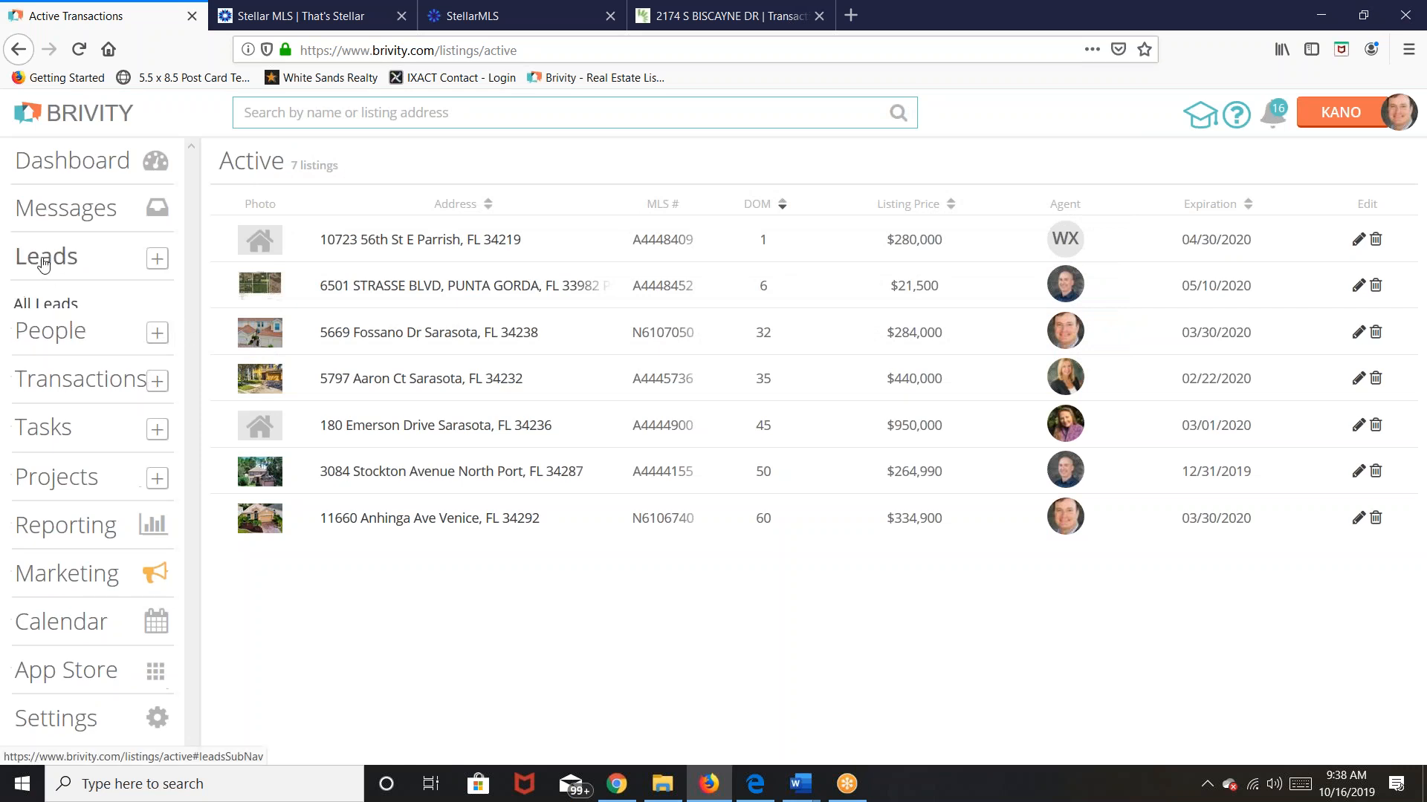
pyautogui.click(307, 112)
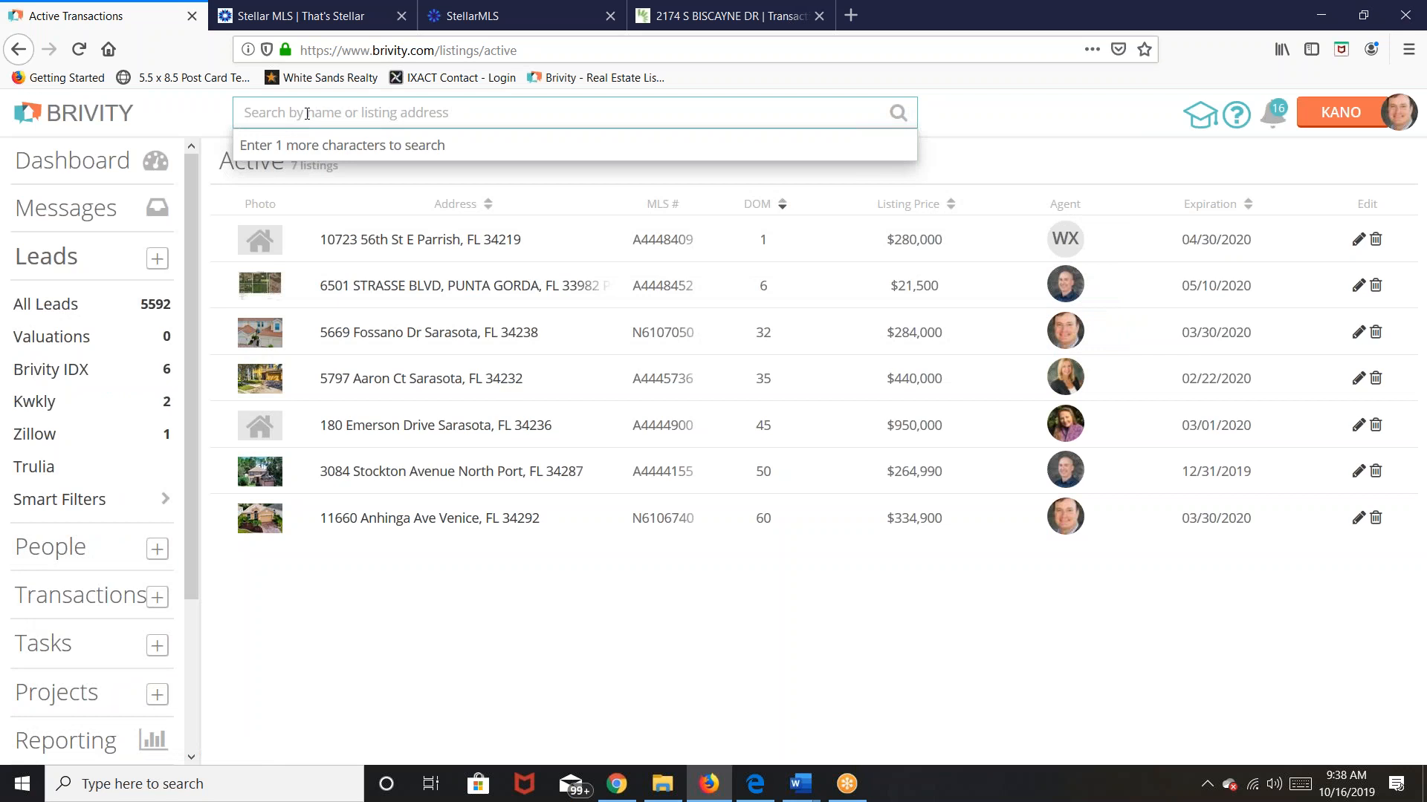
pyautogui.write('lucky')
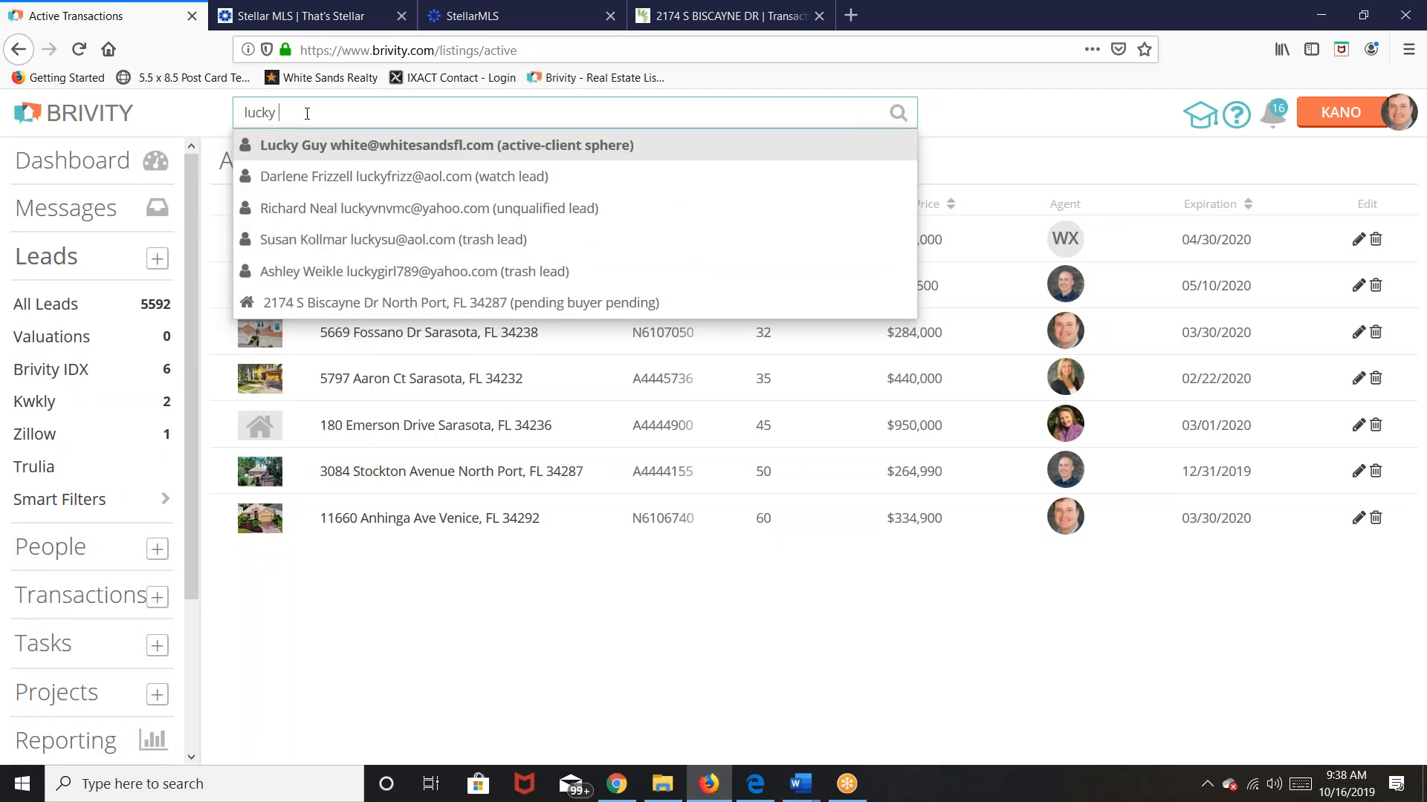
pyautogui.click(401, 146)
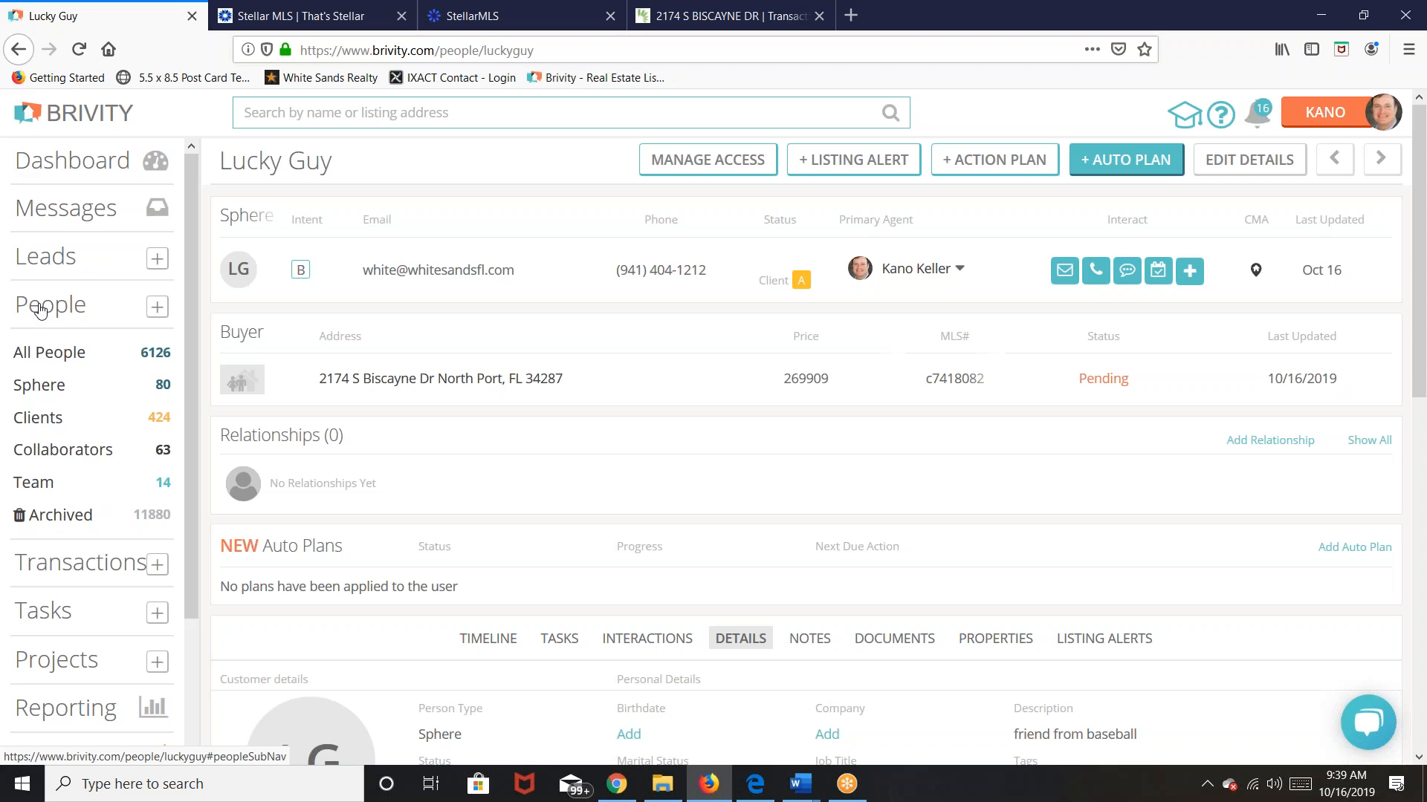
pyautogui.click(40, 311)
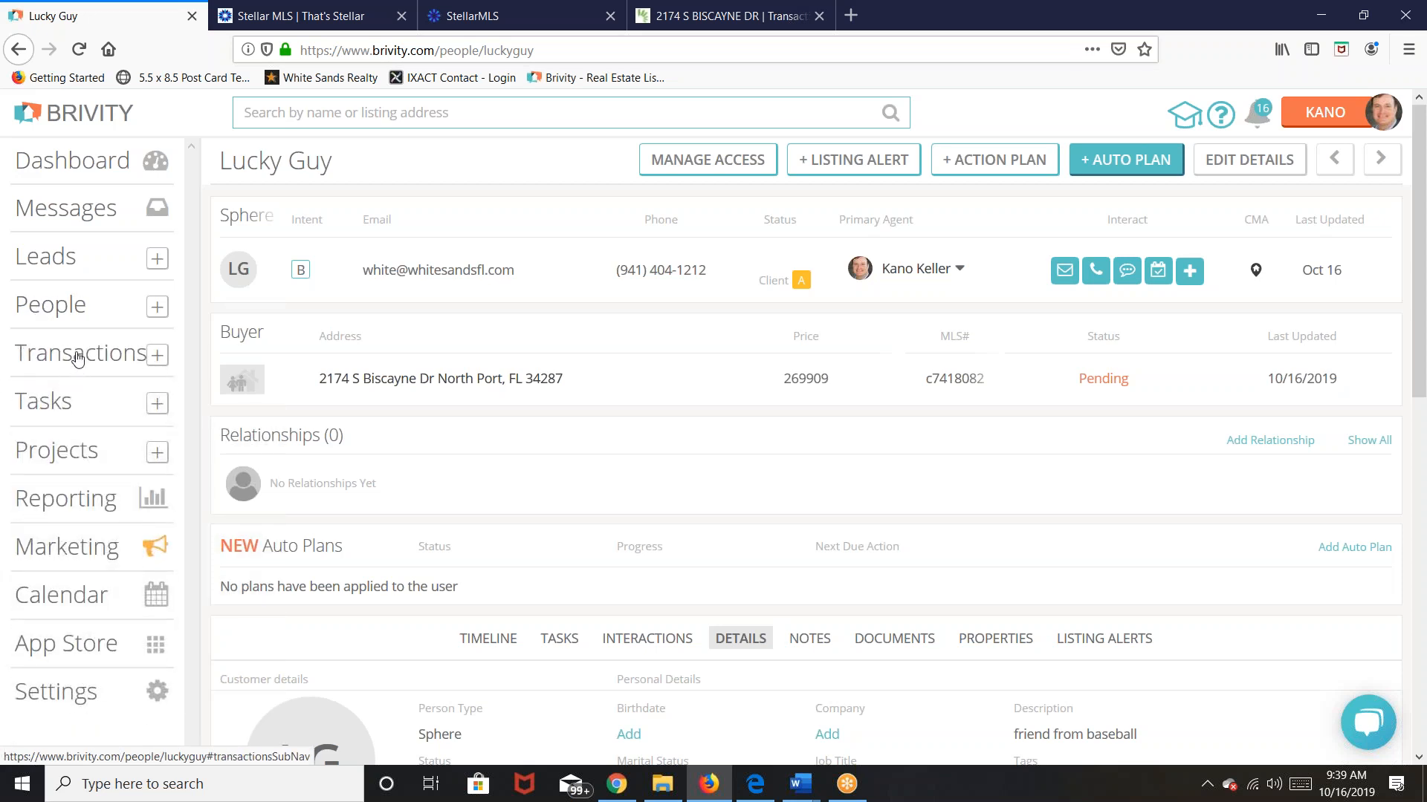
# Step: Start a new listing titled '123 Happy Hollow, North Port, FL 34287' with property type Residential
pyautogui.click(154, 355)
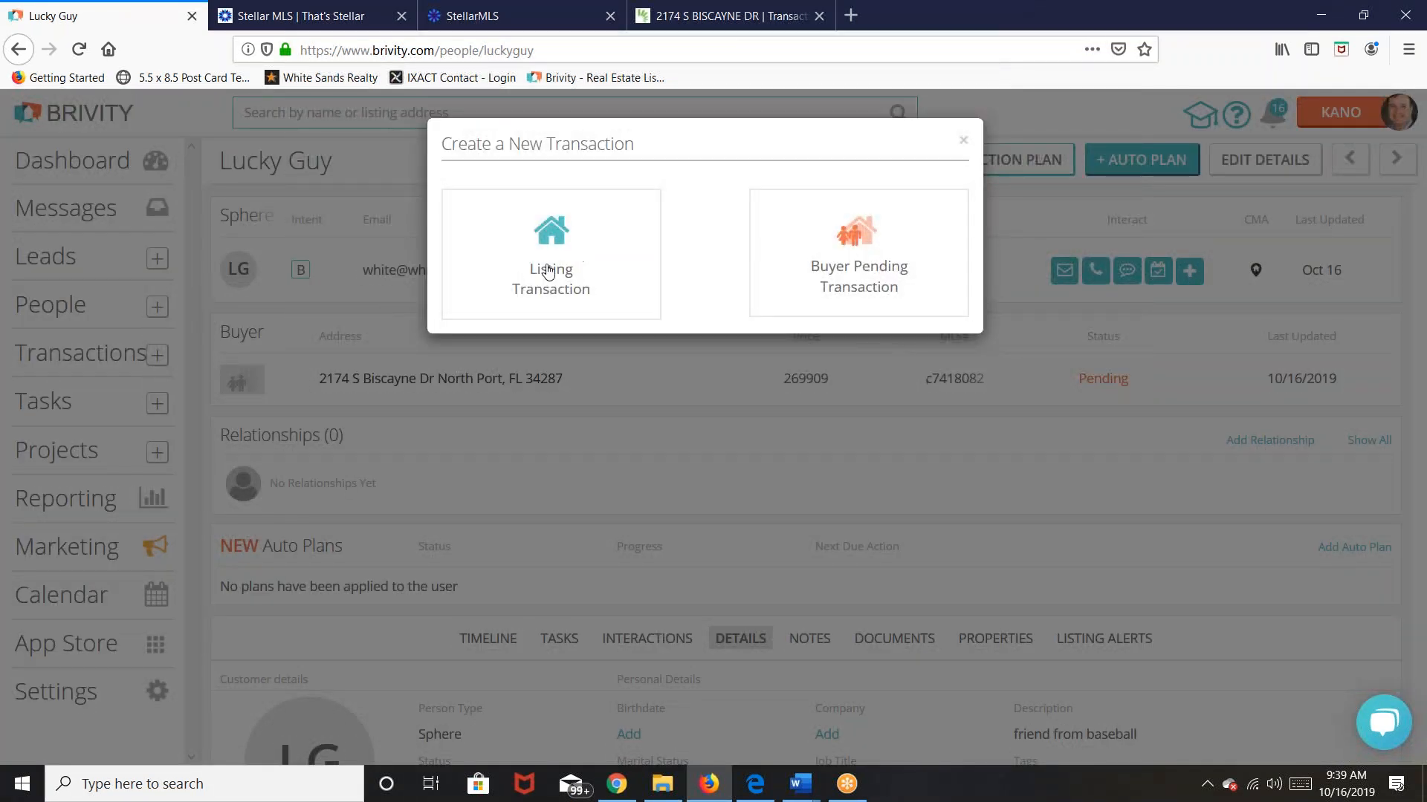
pyautogui.click(549, 272)
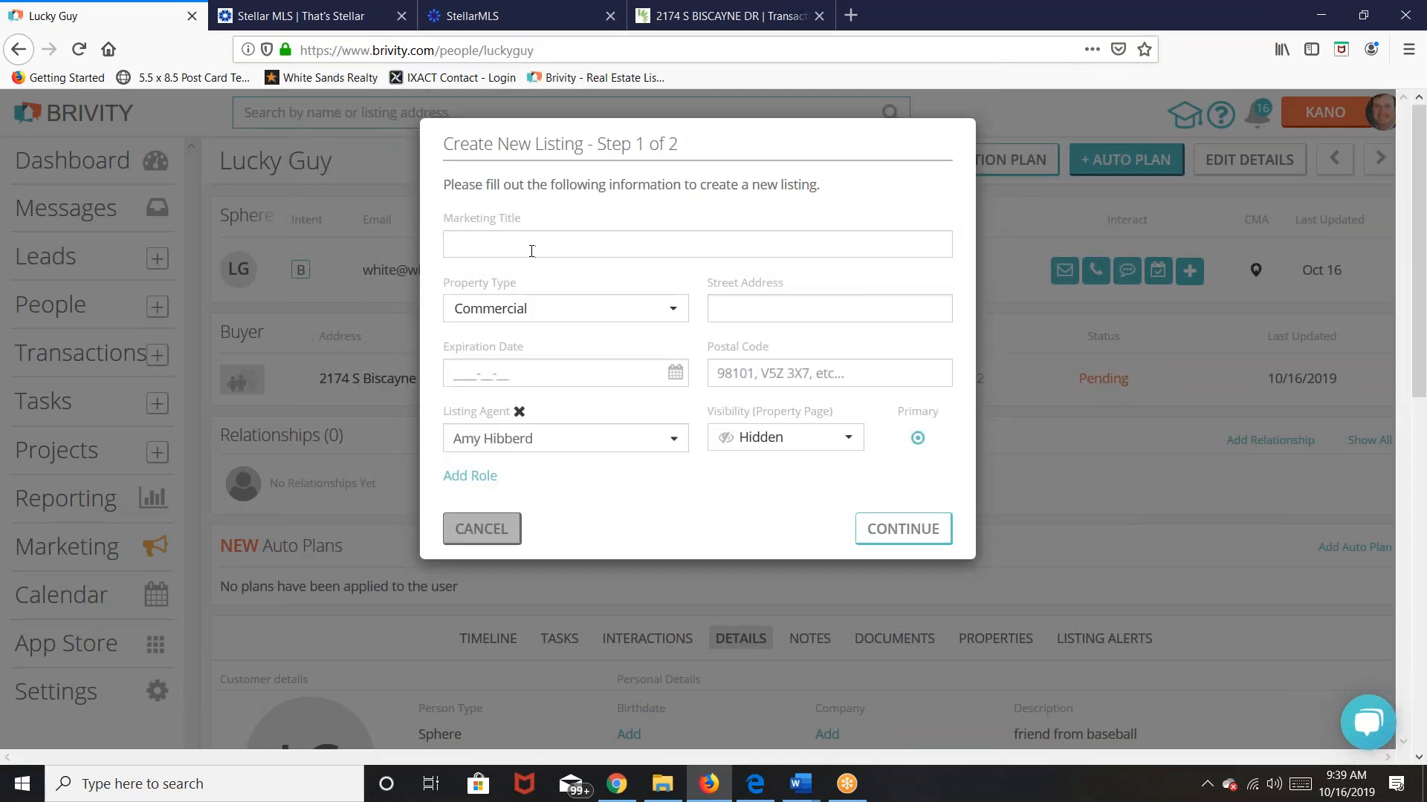
pyautogui.click(533, 250)
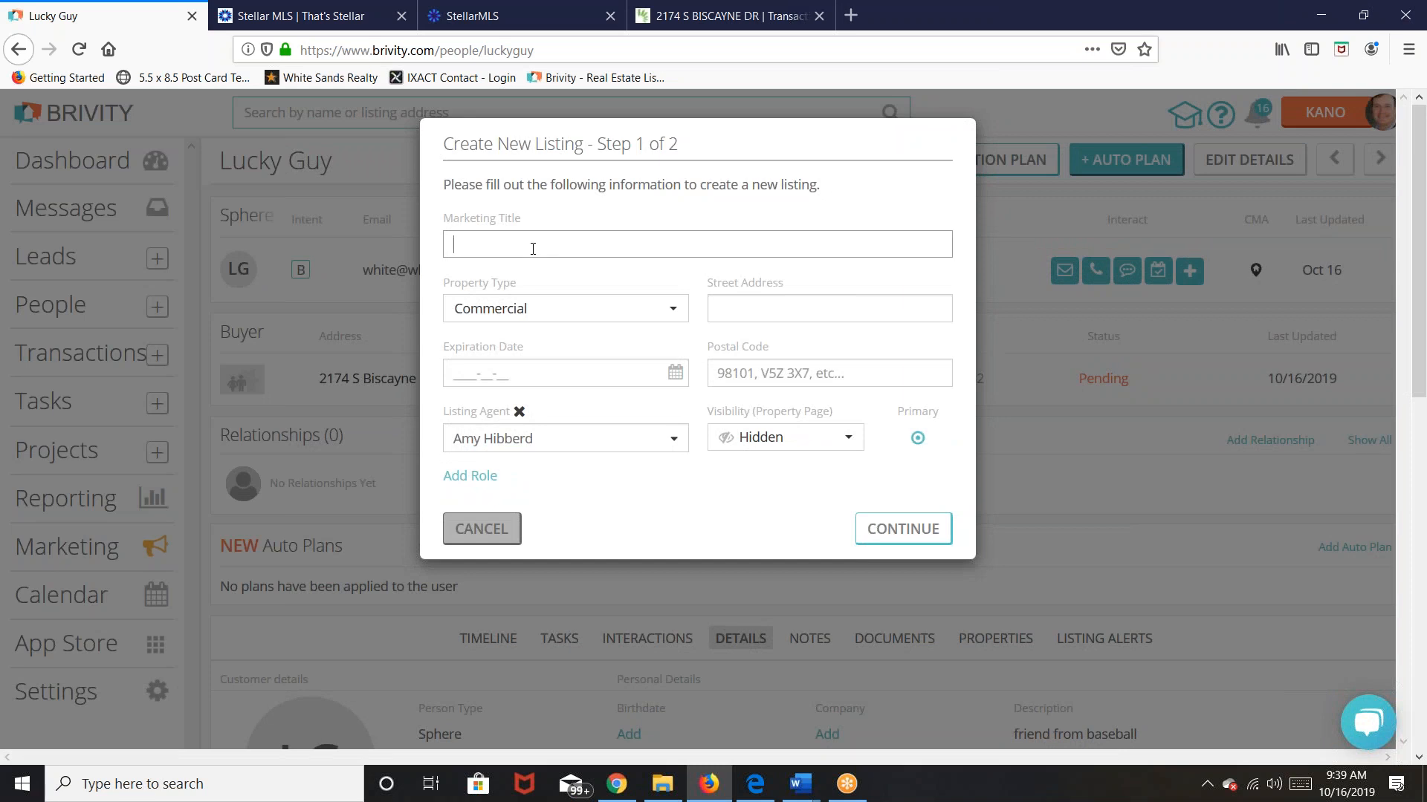
pyautogui.write('123 Happy Hollow')
pyautogui.click(678, 309)
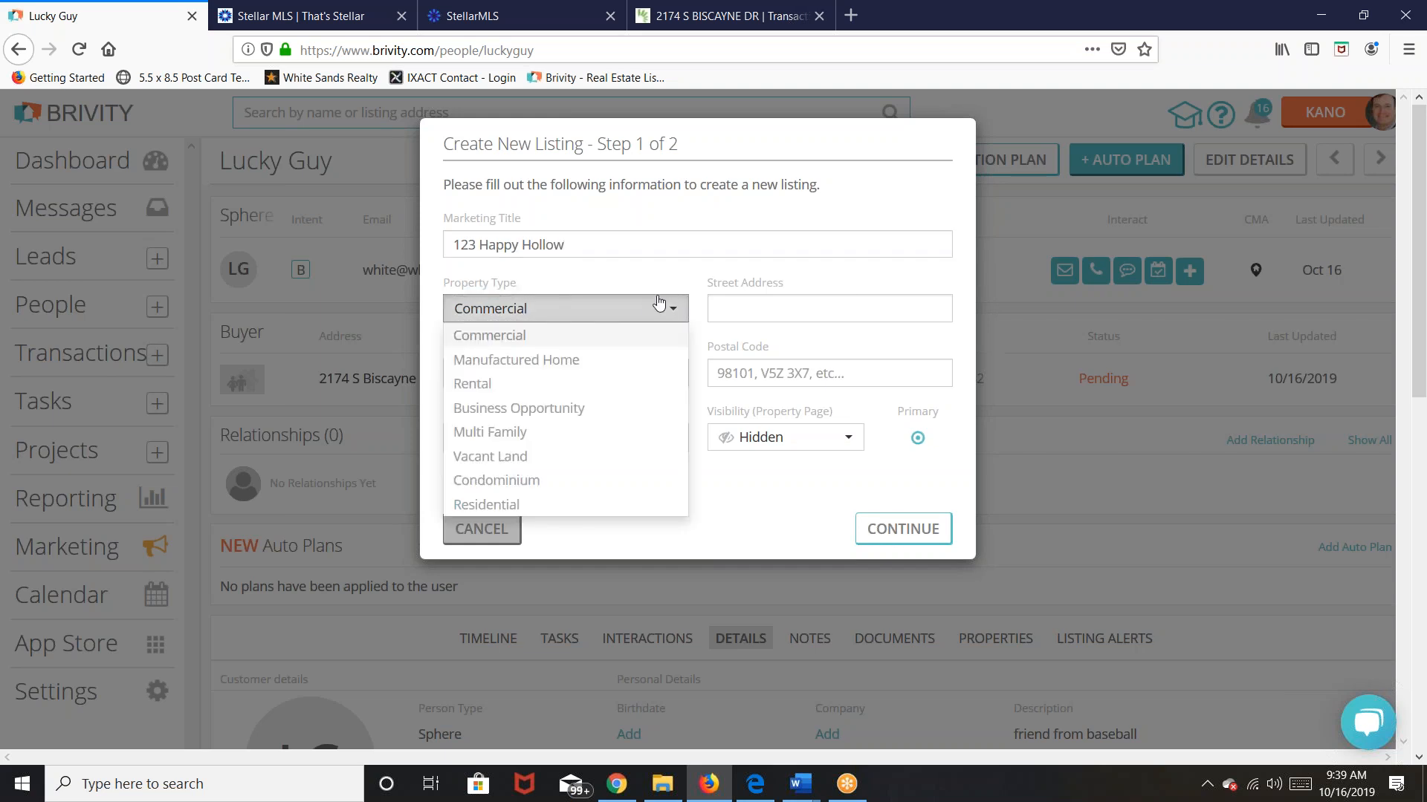
pyautogui.click(591, 253)
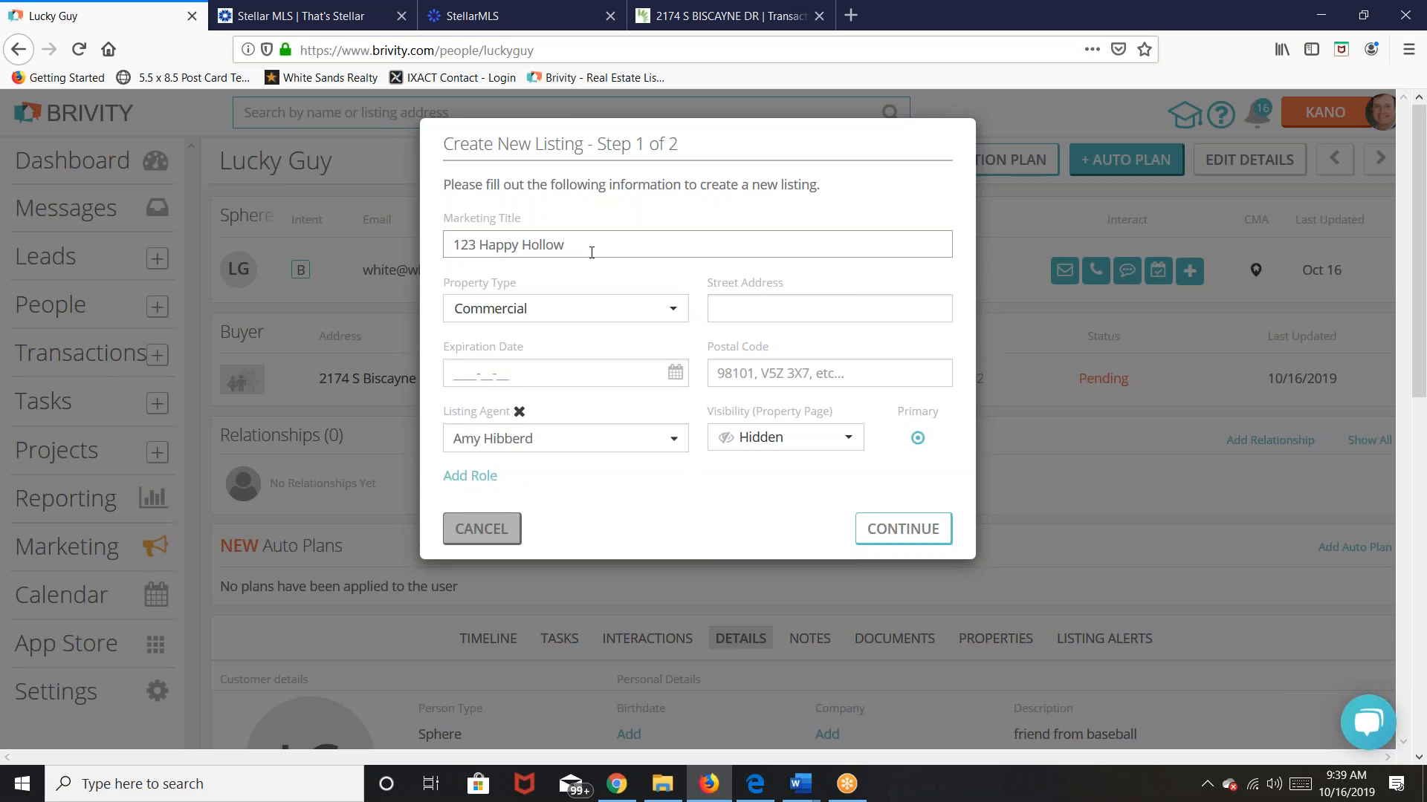
pyautogui.write(', North Port, FL 34287')
pyautogui.press('Tab')
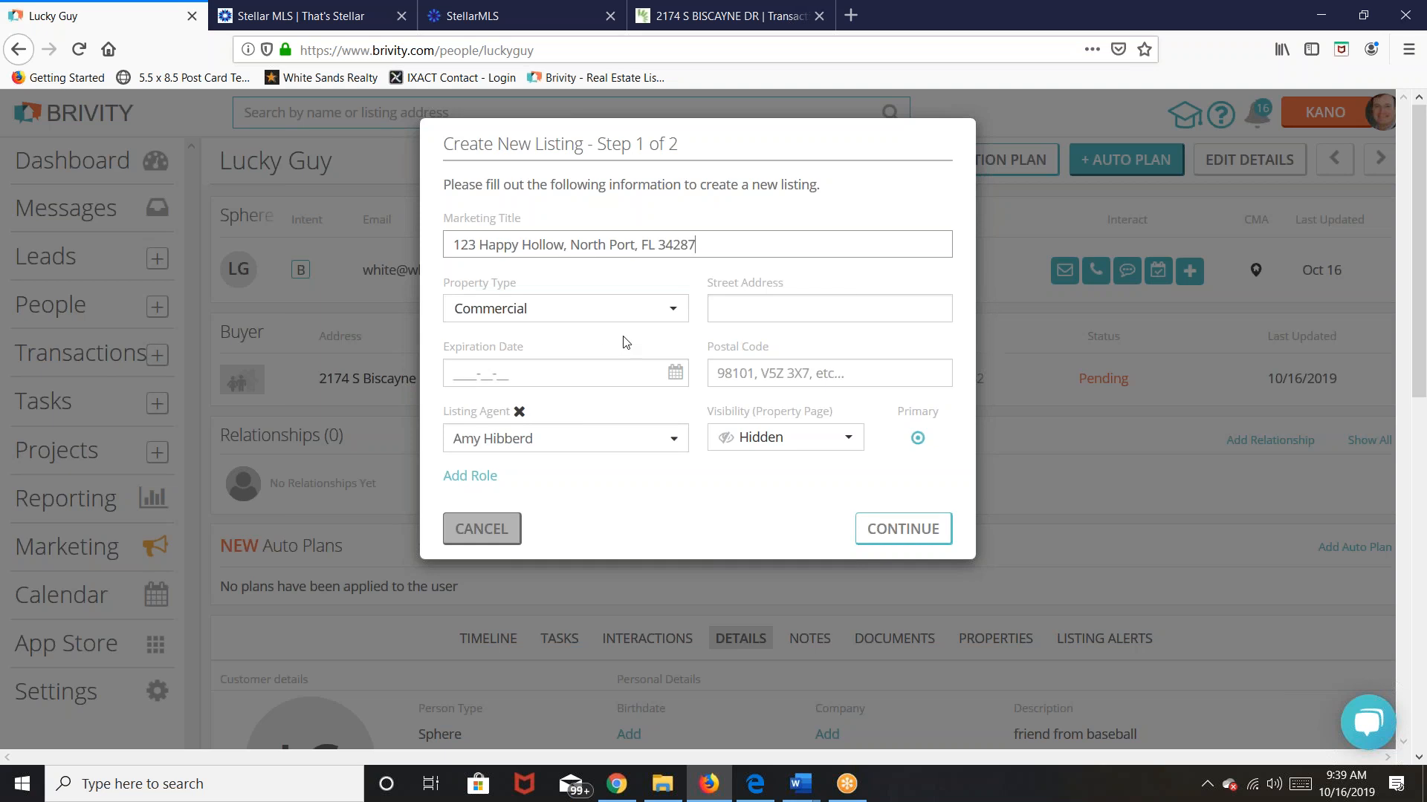
pyautogui.click(682, 312)
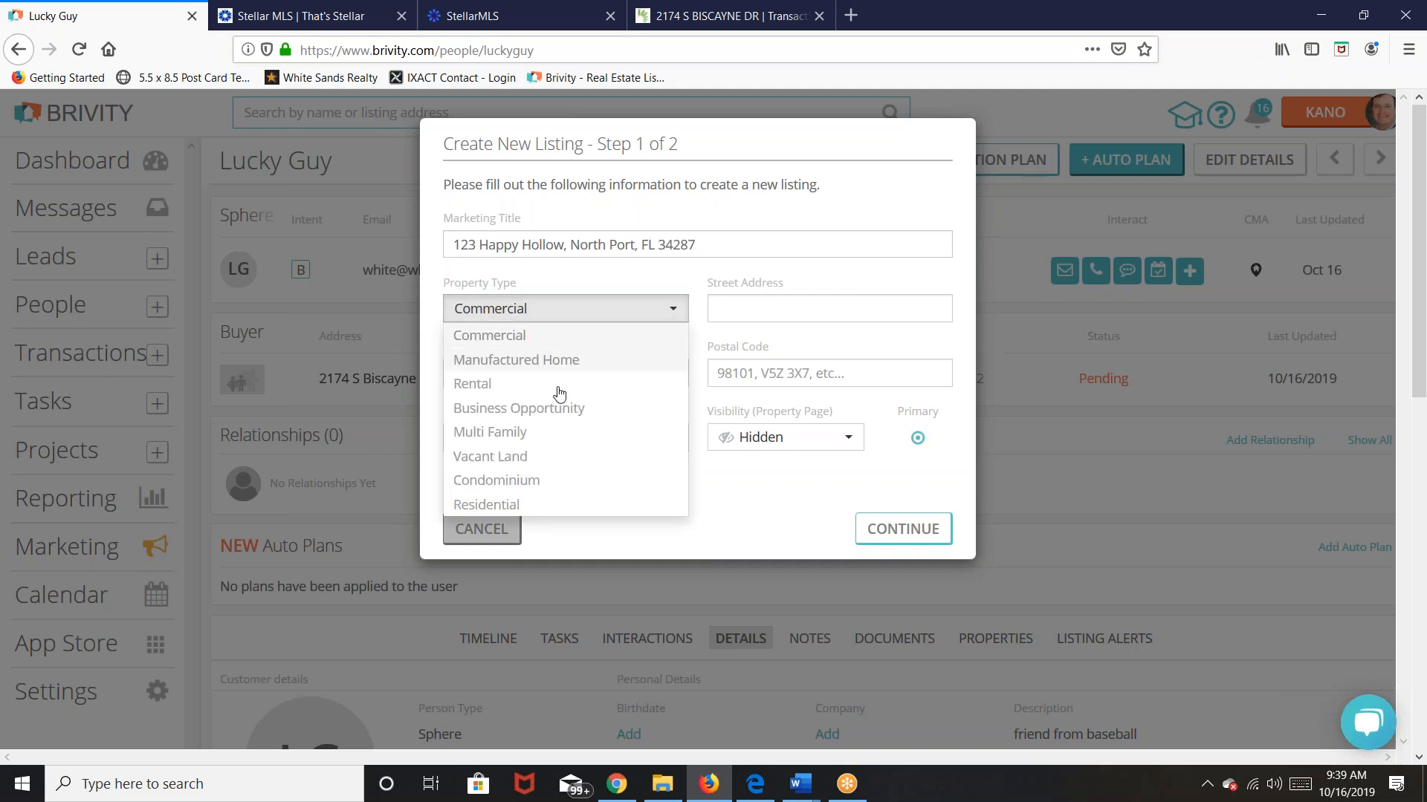
pyautogui.click(526, 508)
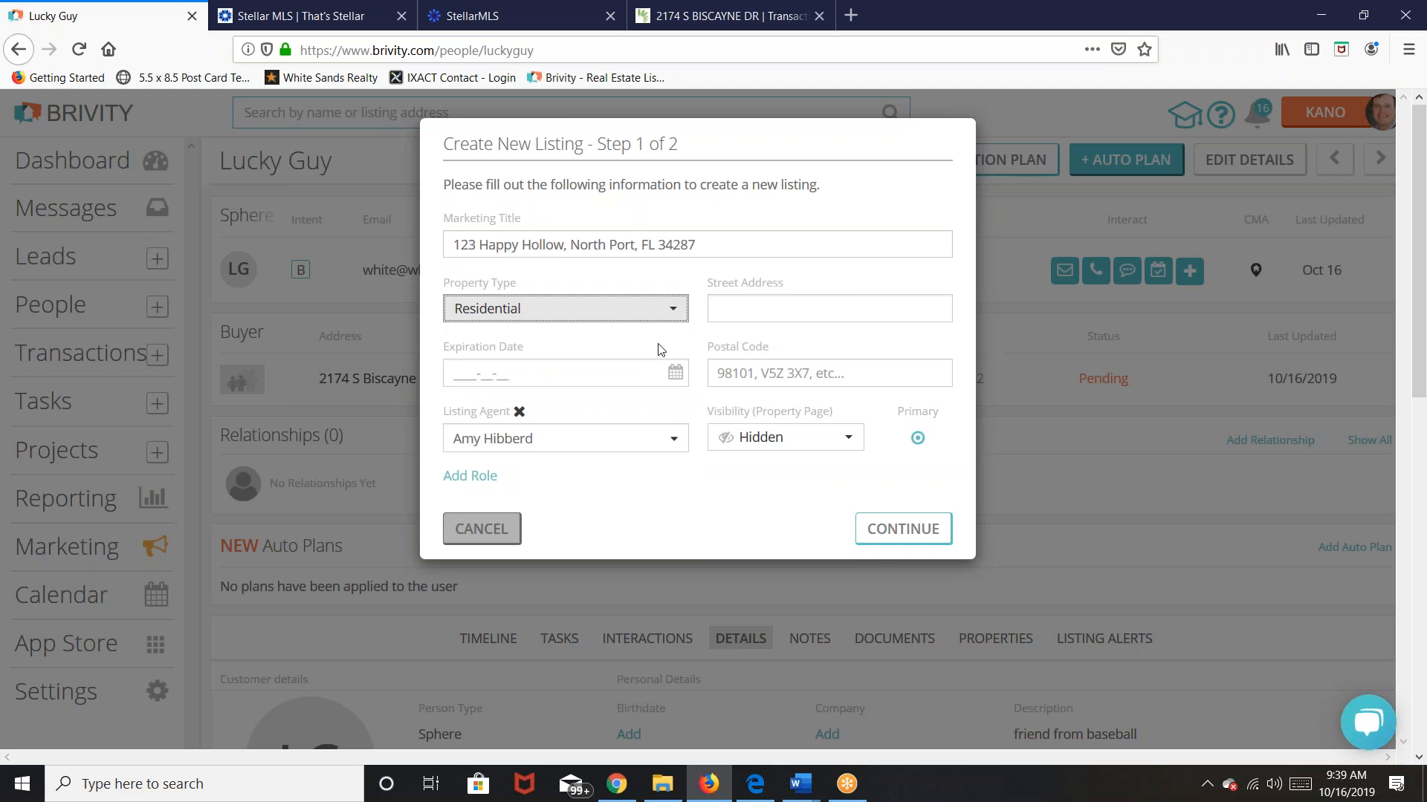
# Step: Set the listing's expiration date to 2020-03-30
pyautogui.click(624, 376)
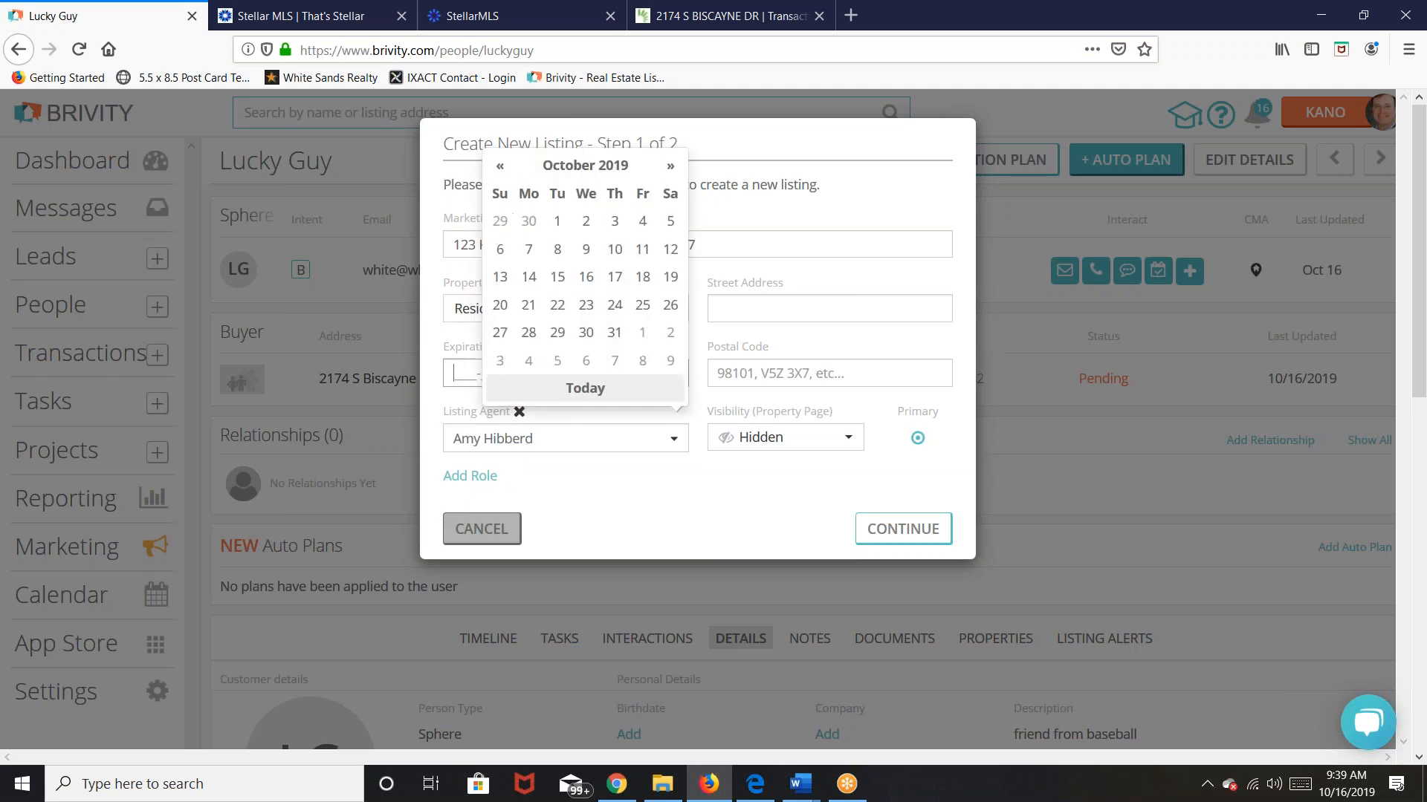
pyautogui.click(670, 166)
pyautogui.click(670, 166)
pyautogui.click(670, 166)
pyautogui.click(671, 166)
pyautogui.click(670, 165)
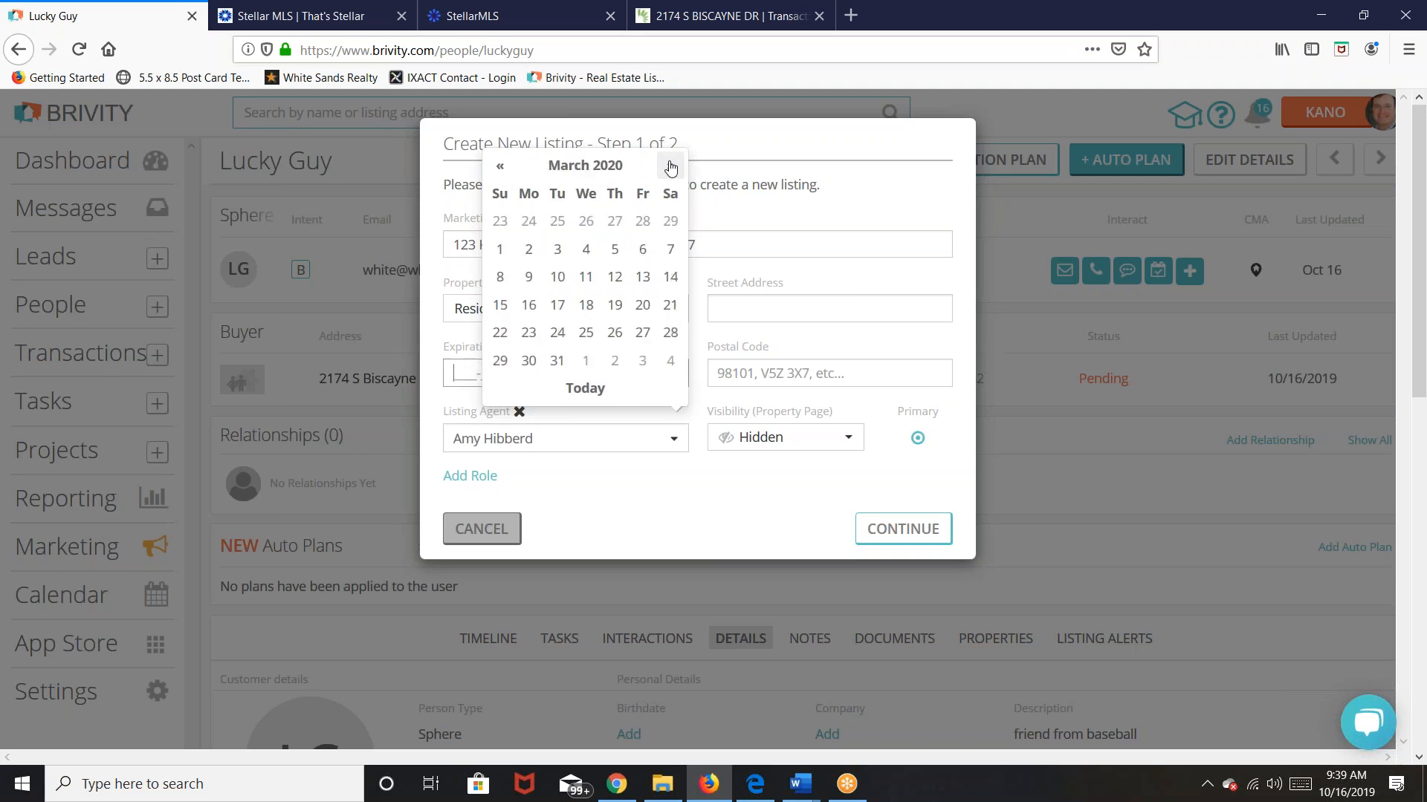
pyautogui.click(528, 361)
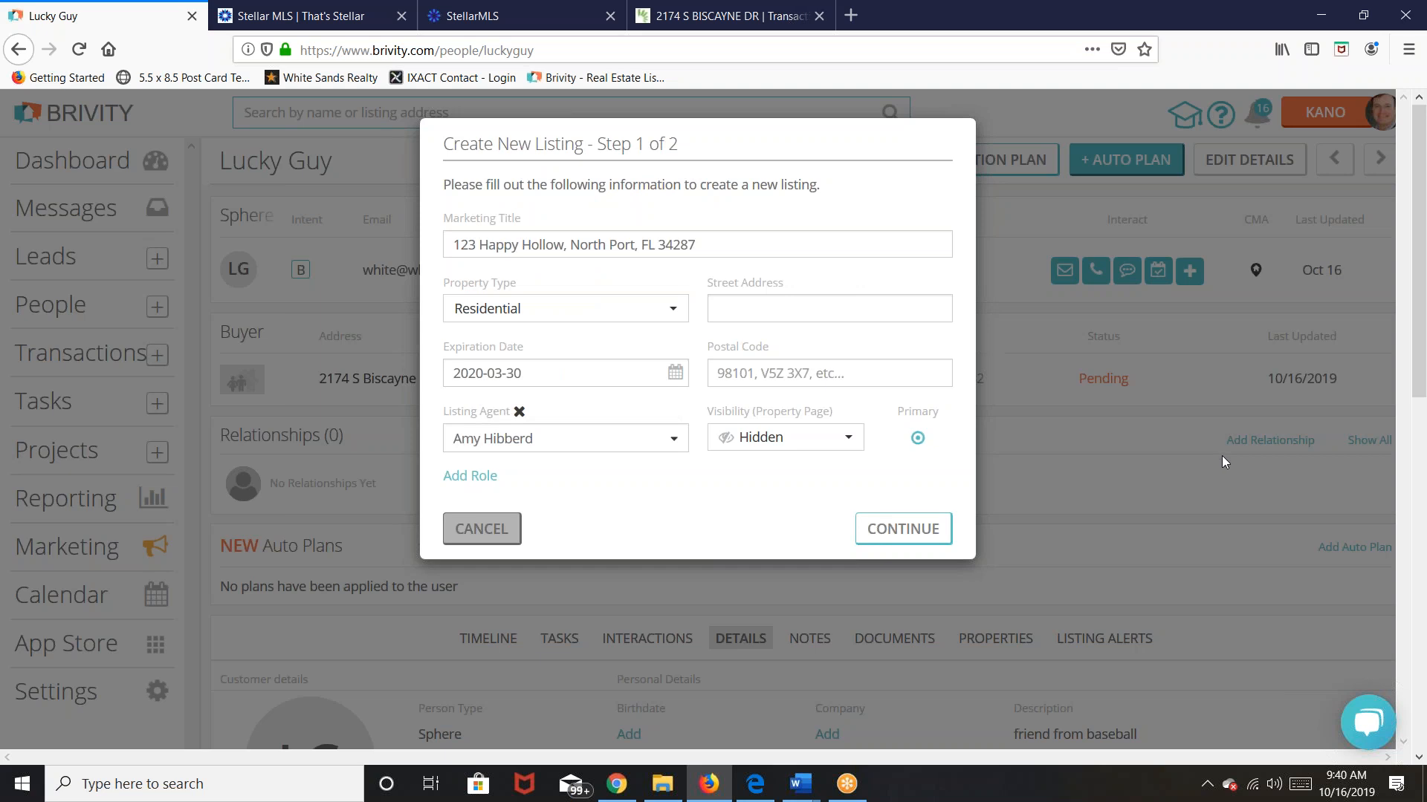
# Step: Enter the street address 123 Happy Hollow and postal code 34287
pyautogui.click(762, 309)
pyautogui.write('123 Happy')
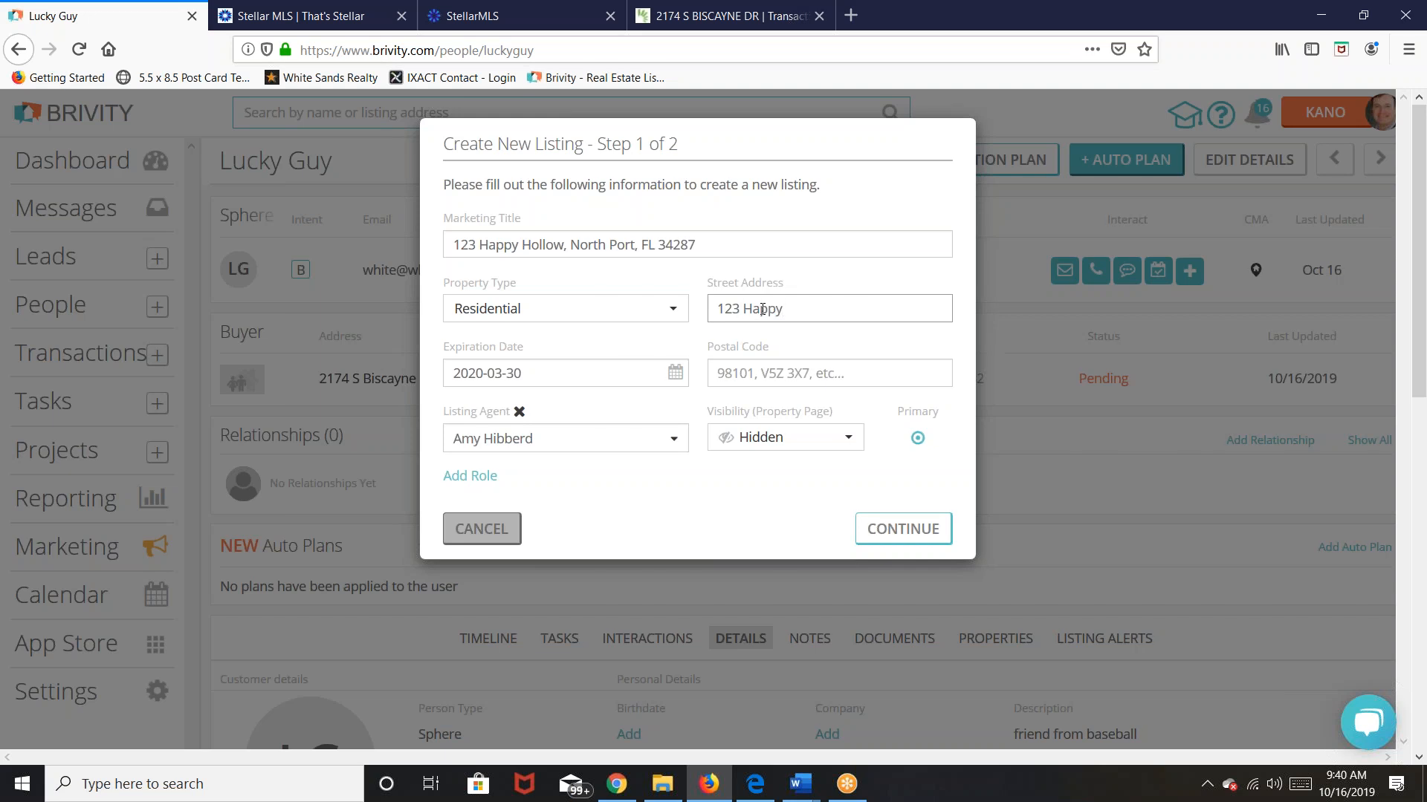
pyautogui.write(' Hollw')
pyautogui.press('BackSpace')
pyautogui.write('ow, No')
pyautogui.press('BackSpace')
pyautogui.press('BackSpace')
pyautogui.write('No')
pyautogui.press('BackSpace')
pyautogui.press('BackSpace')
pyautogui.press('BackSpace')
pyautogui.press('BackSpace')
pyautogui.doubleClick(762, 308)
pyautogui.click(787, 373)
pyautogui.write('34287')
pyautogui.click(765, 395)
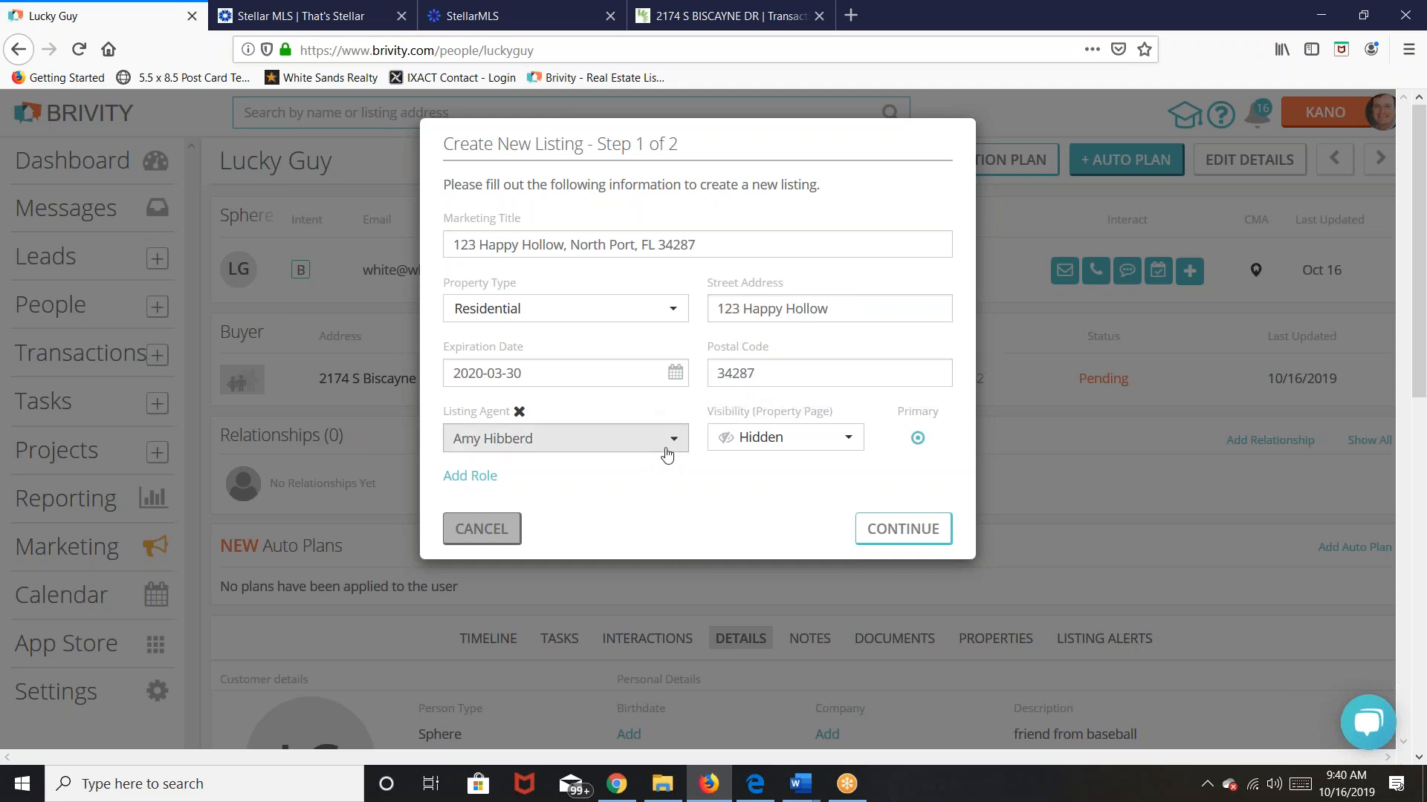
# Step: Choose the listing agent and set the property page visibility to Visible
pyautogui.click(666, 443)
pyautogui.scroll(-3, 583, 525)
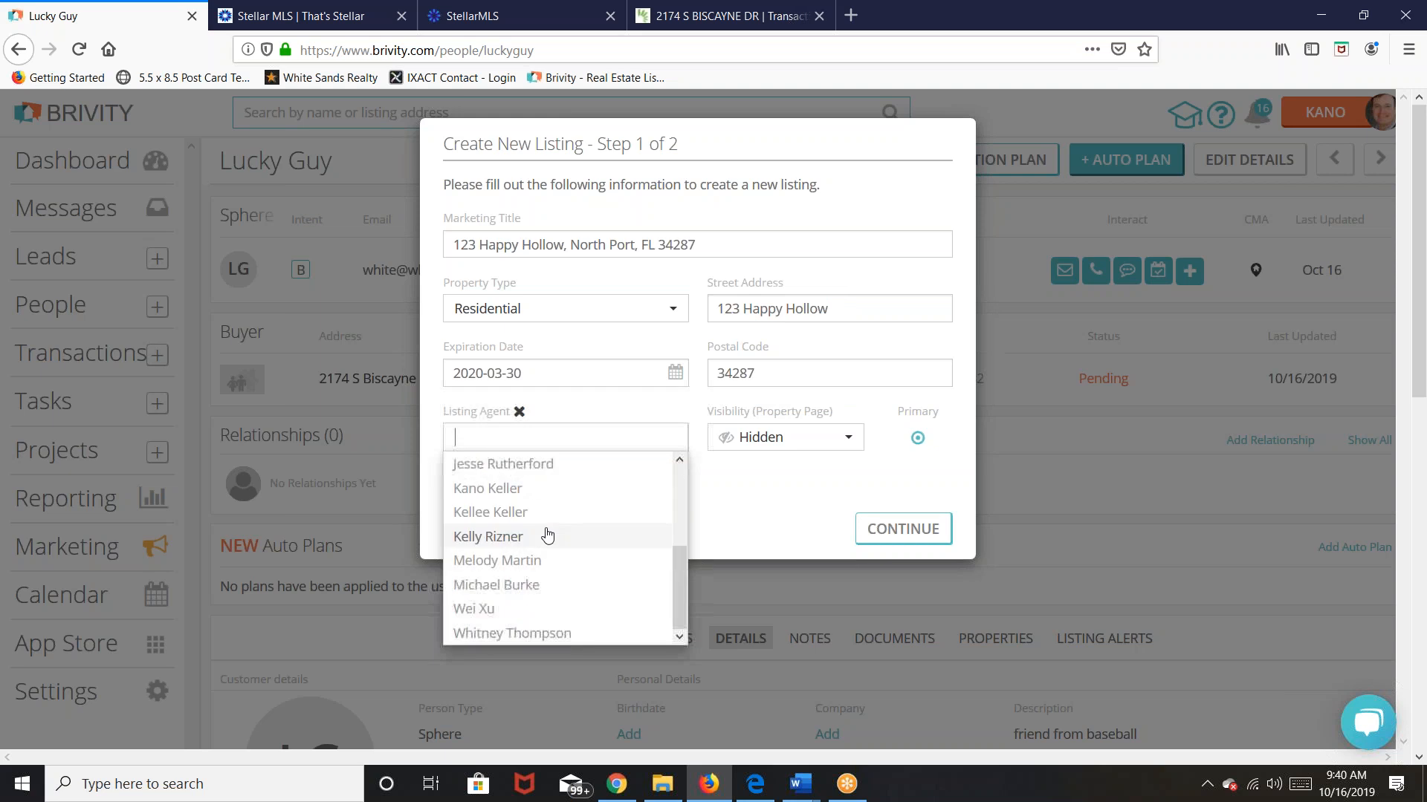
pyautogui.click(523, 491)
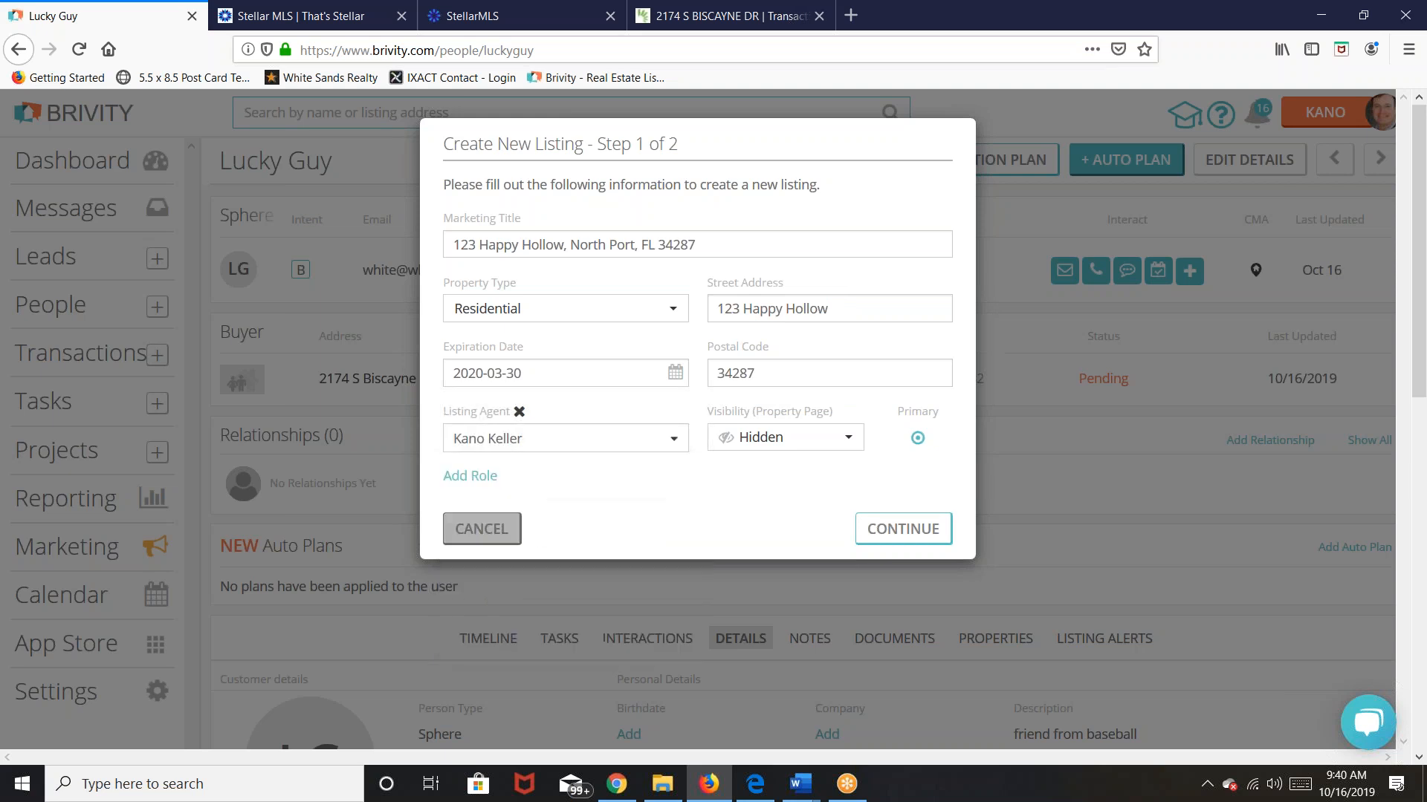
pyautogui.click(847, 446)
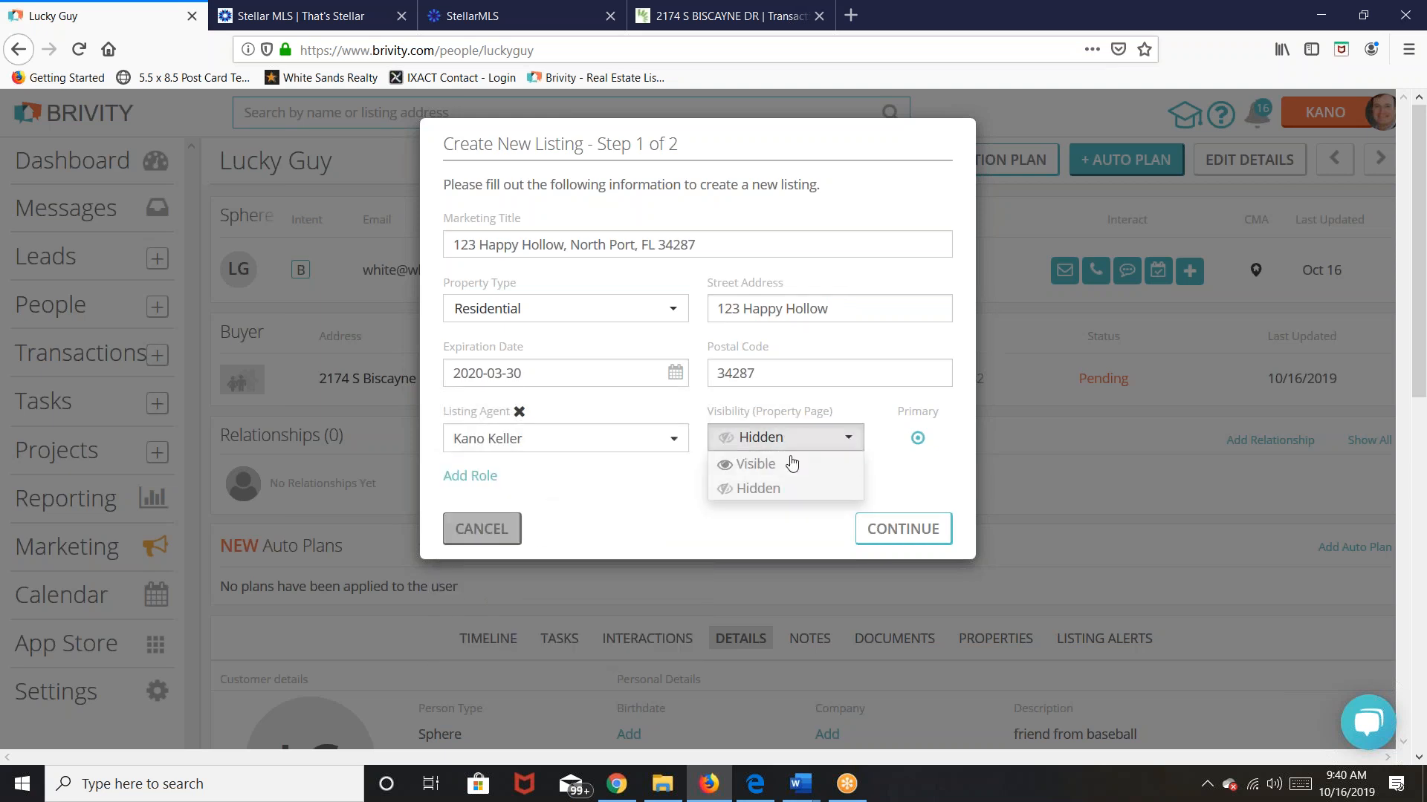
pyautogui.click(766, 464)
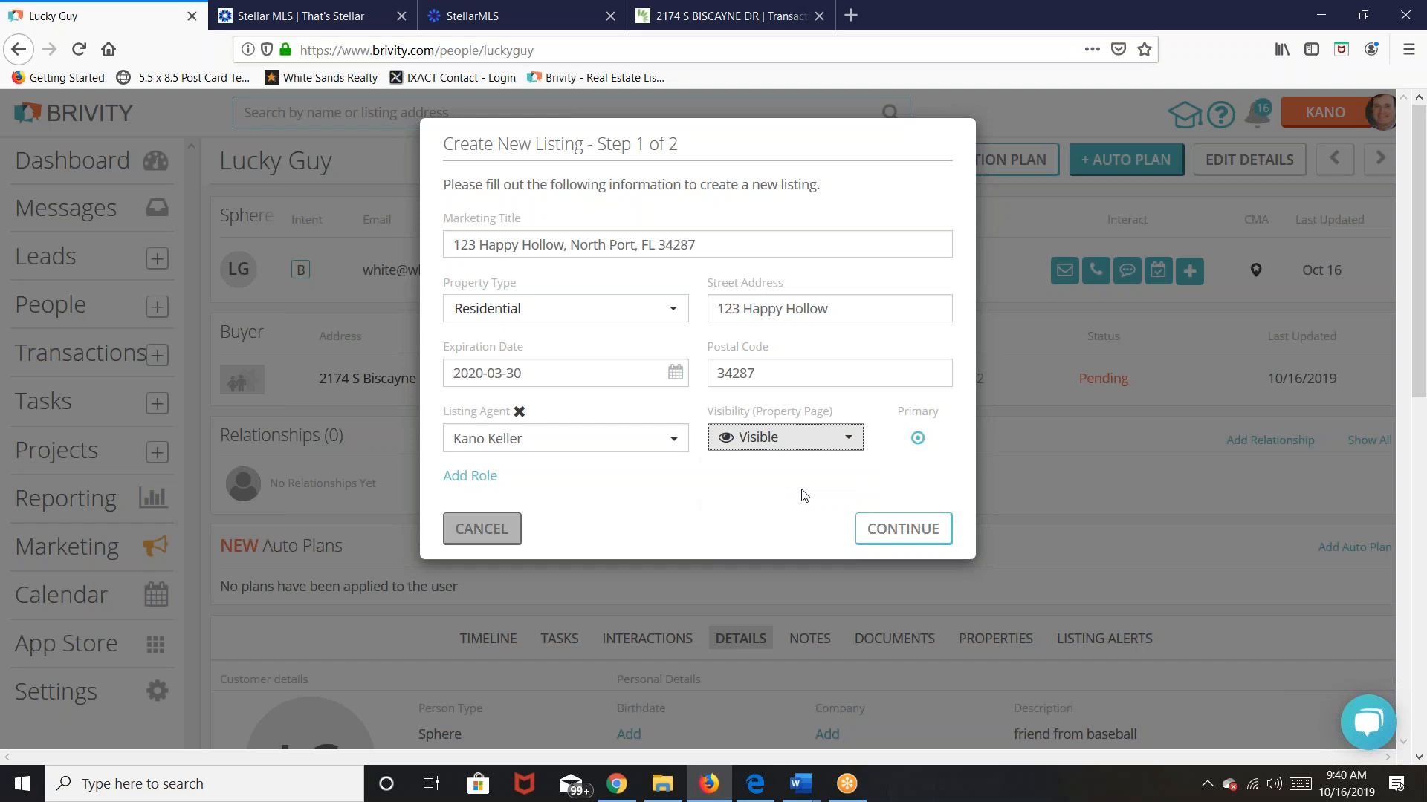
# Step: Enter price 345000, MLS # c254521 and 3 beds, then save the listing as a draft
pyautogui.click(925, 532)
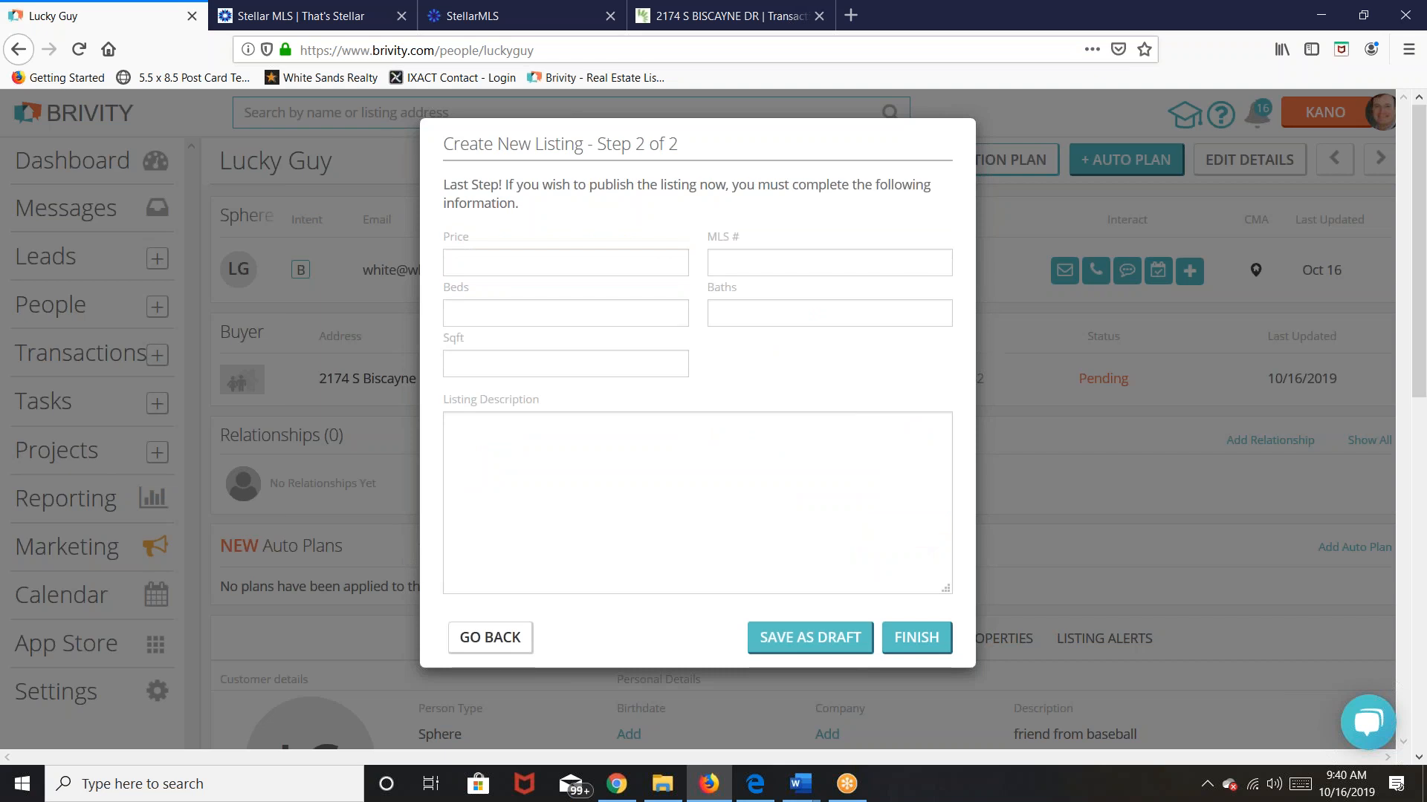
pyautogui.click(520, 263)
pyautogui.write('345')
pyautogui.write('00')
pyautogui.write('0')
pyautogui.write('c')
pyautogui.write('254521')
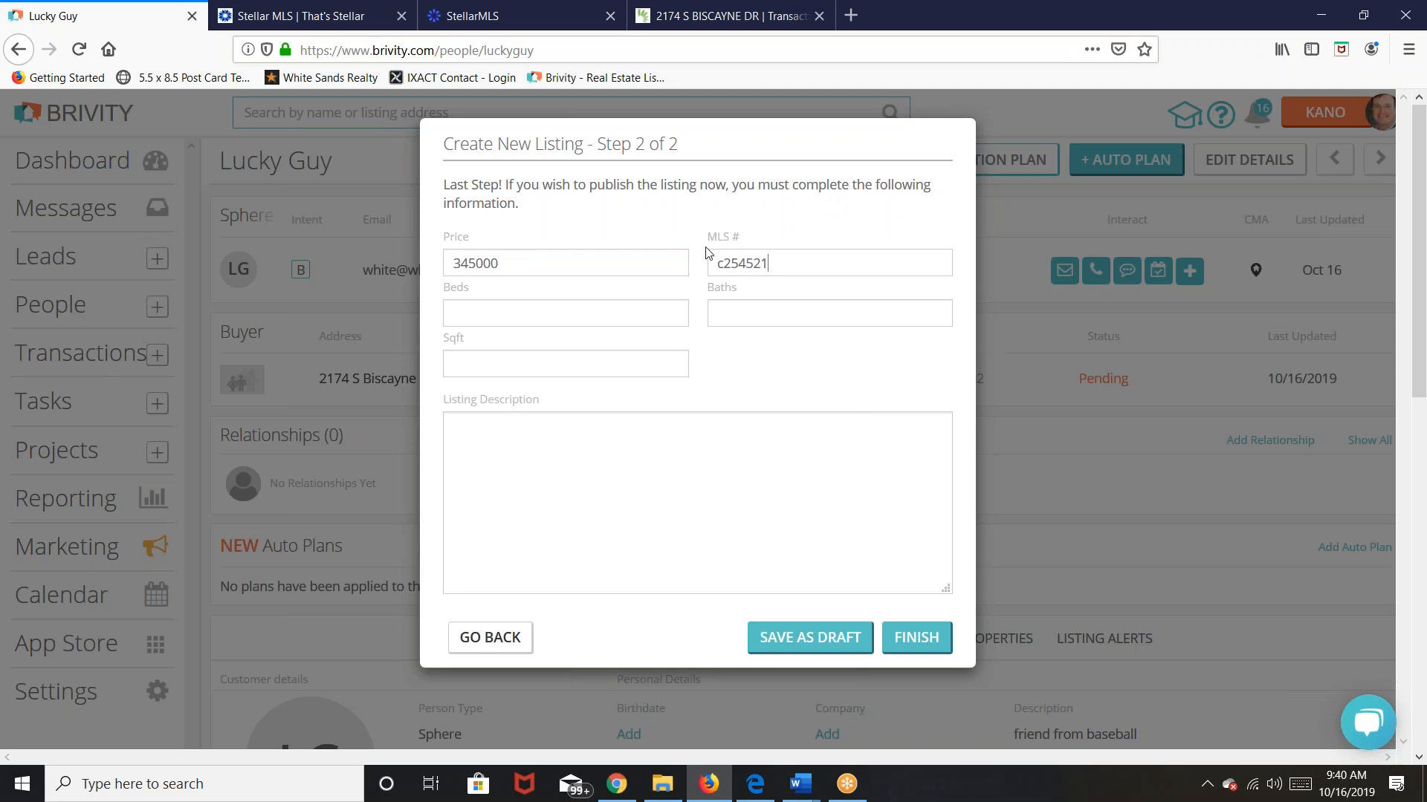
pyautogui.click(551, 309)
pyautogui.write('3')
pyautogui.click(813, 644)
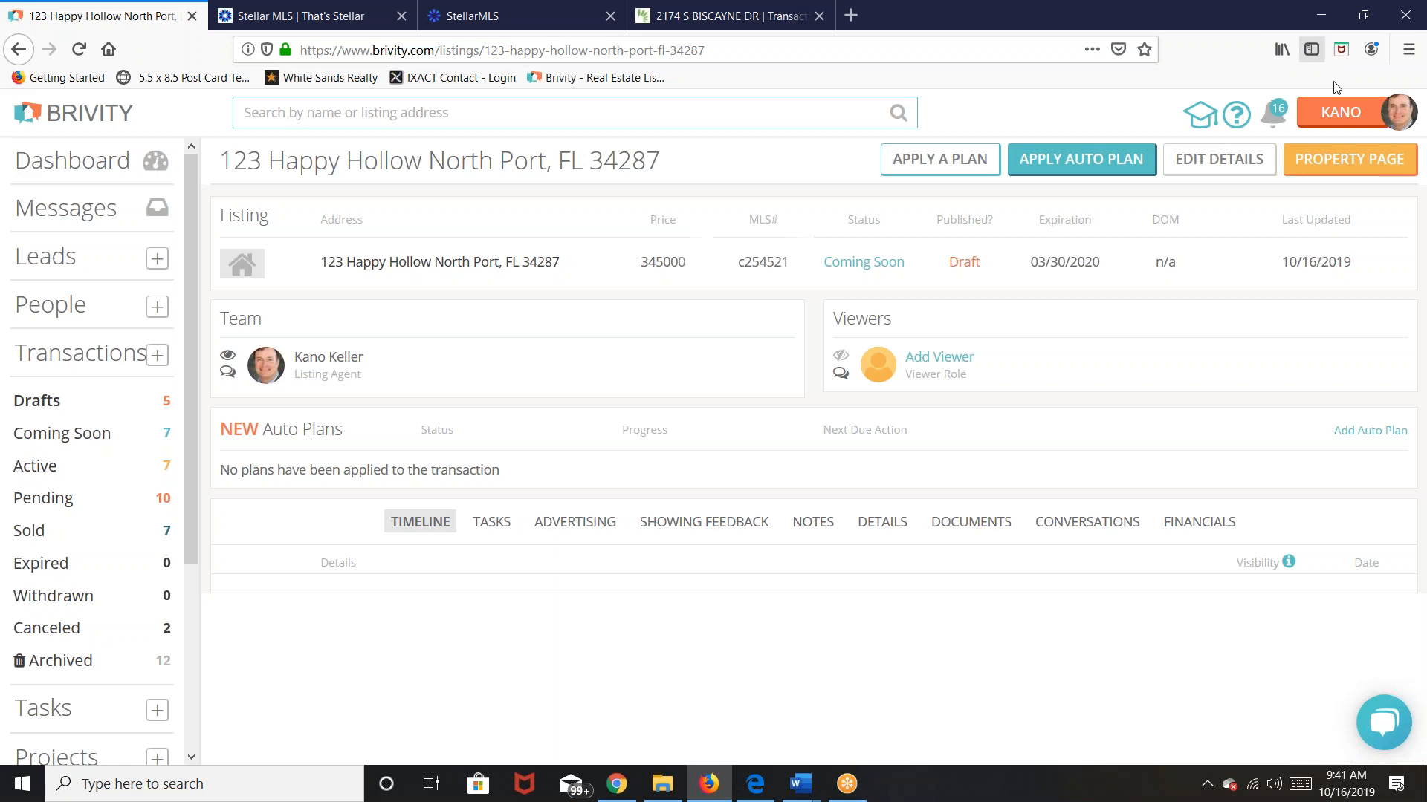
pyautogui.click(1202, 166)
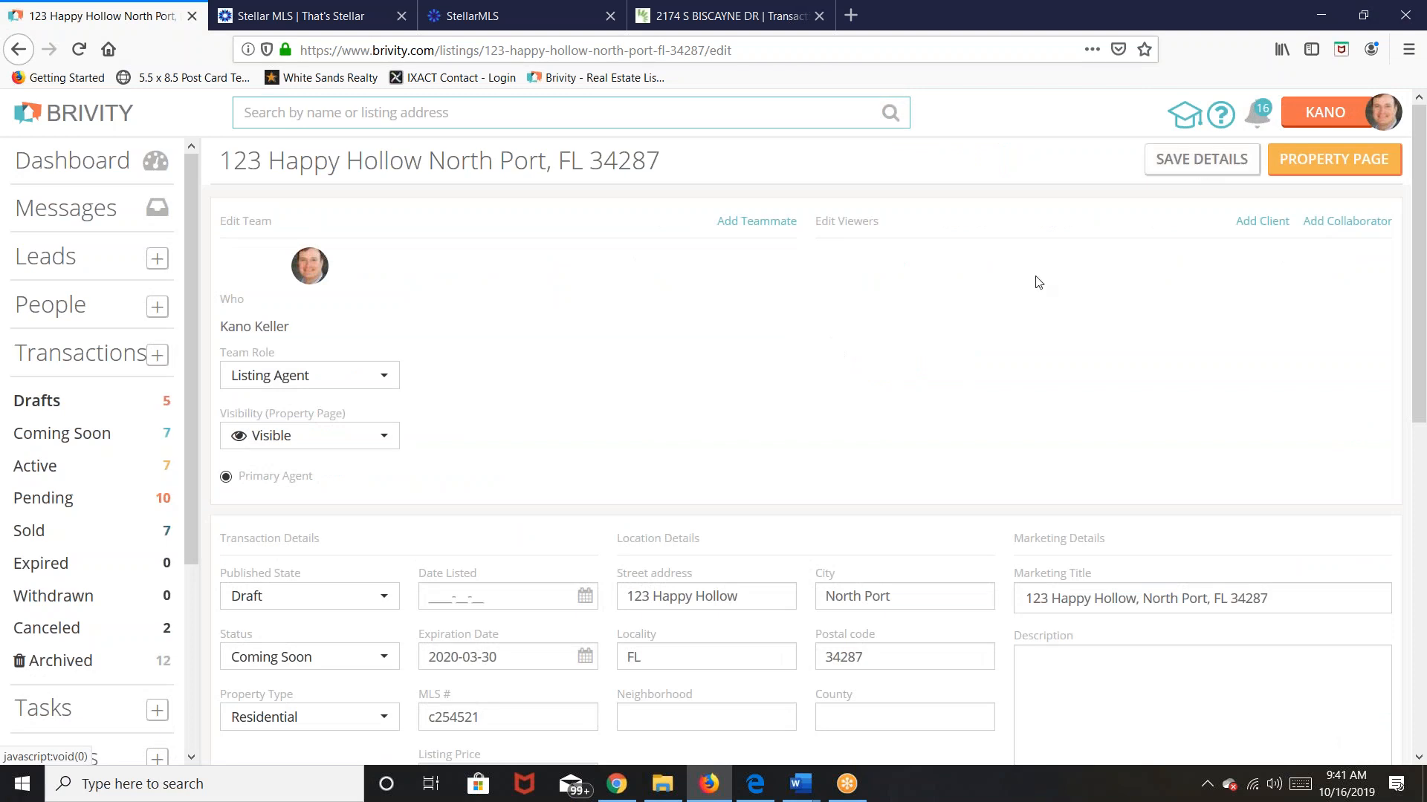
# Step: Add a second teammate to the 123 Happy Hollow team with the Broker role
pyautogui.click(750, 221)
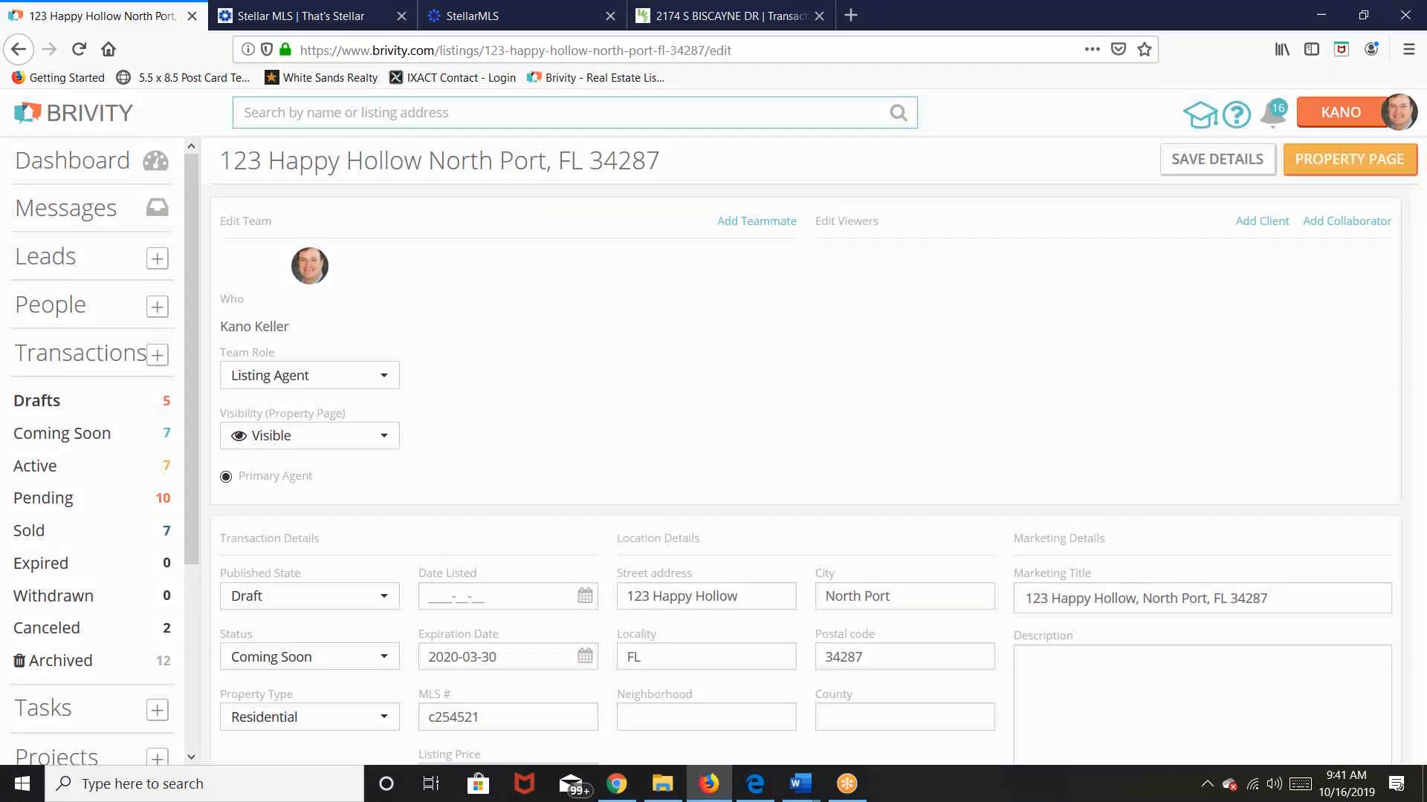
pyautogui.click(632, 279)
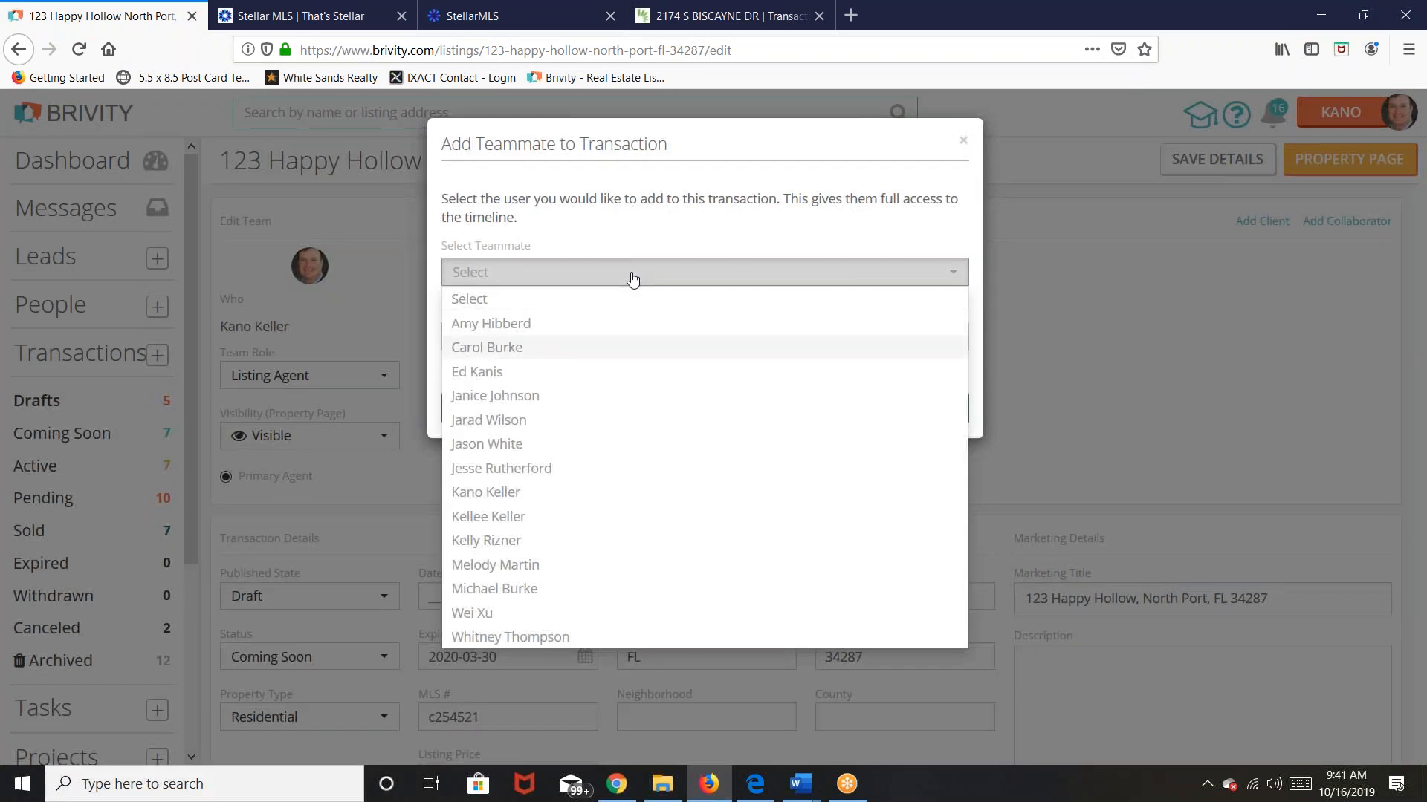
pyautogui.click(507, 591)
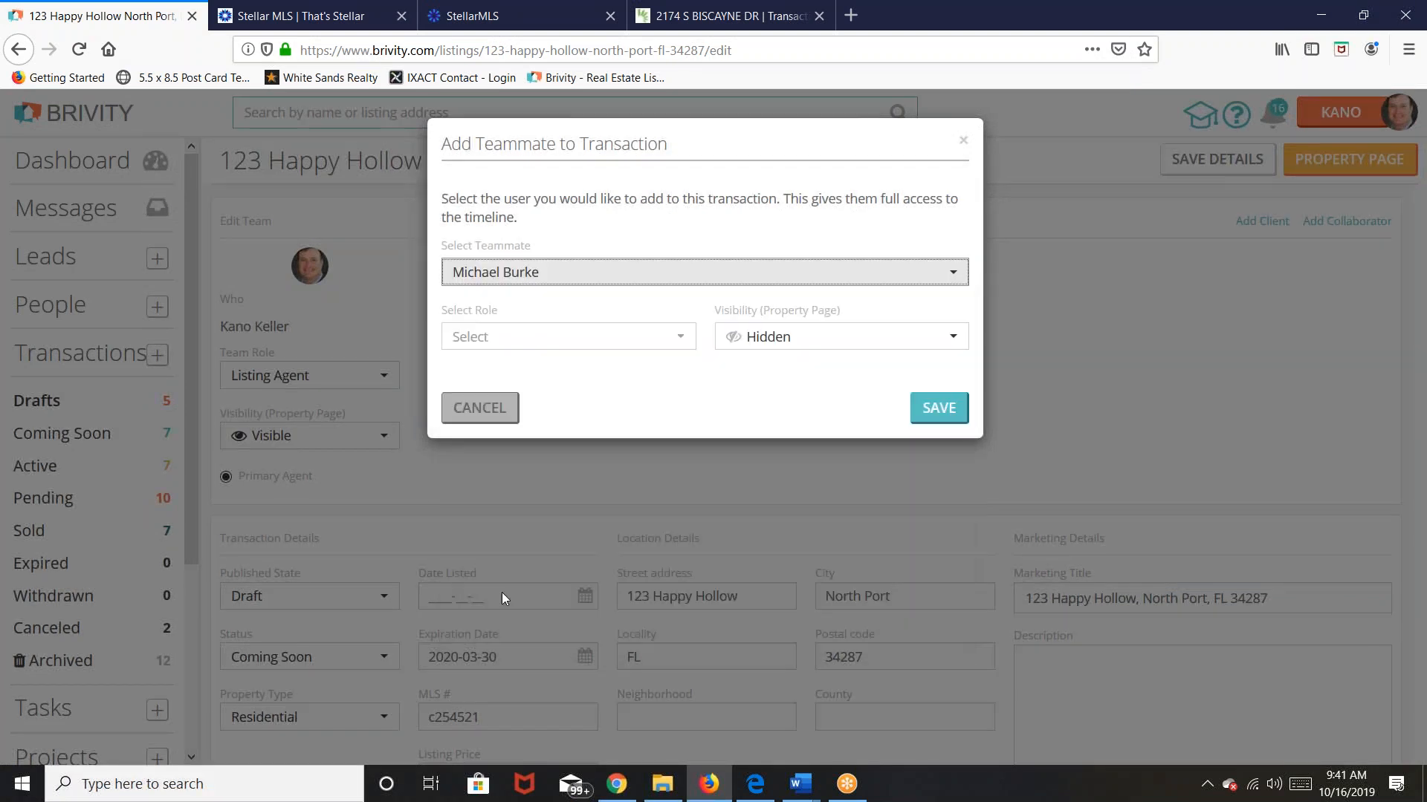
pyautogui.click(679, 338)
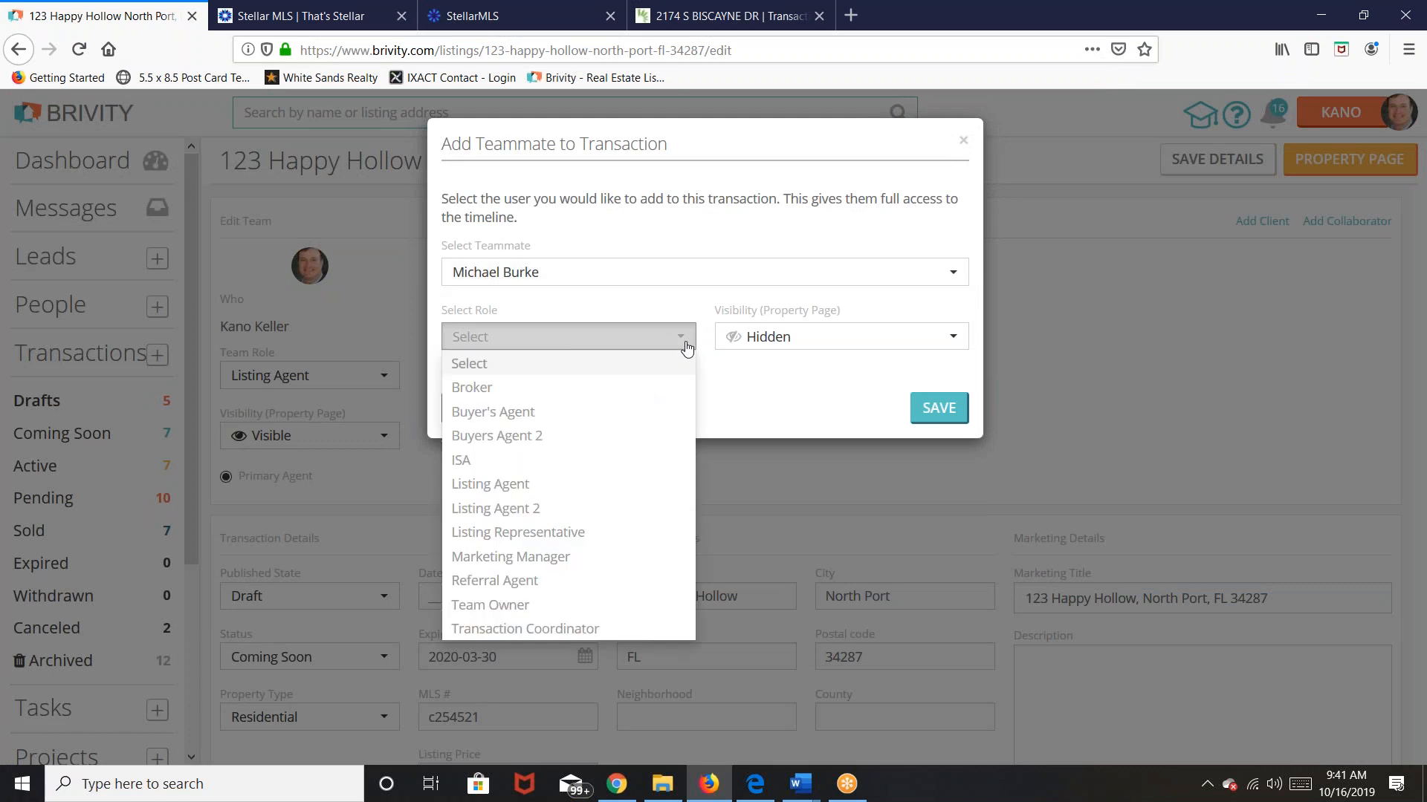
pyautogui.click(484, 390)
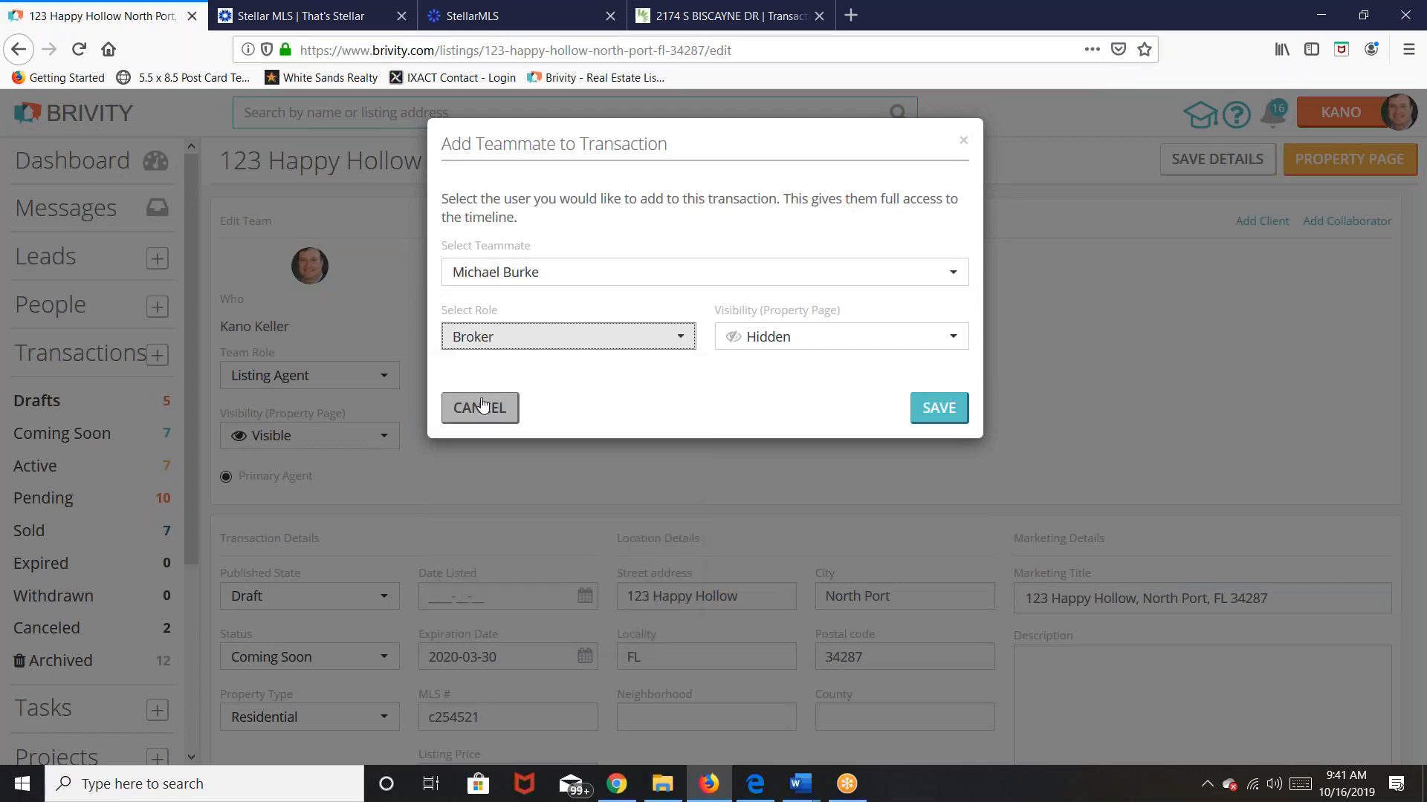
pyautogui.click(938, 411)
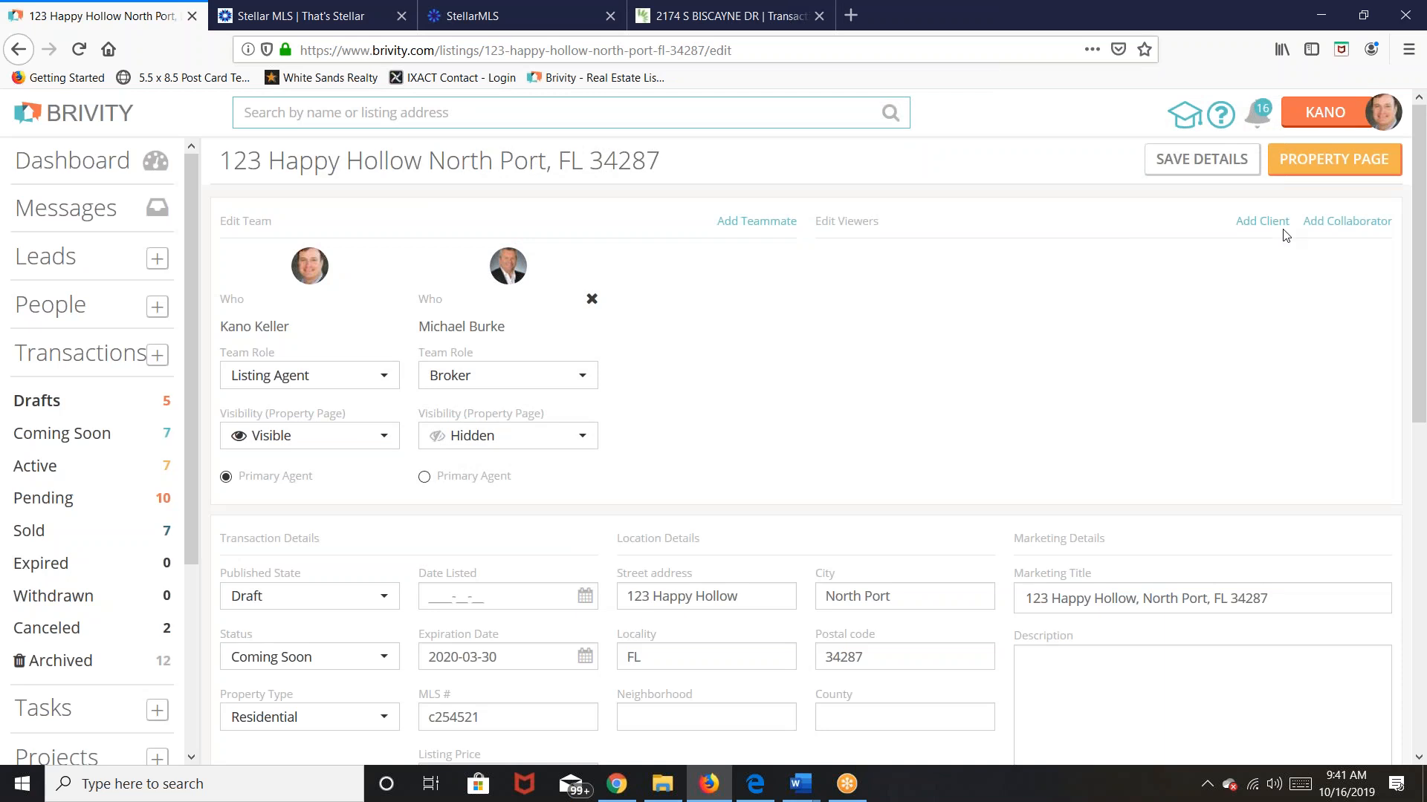
pyautogui.click(1262, 221)
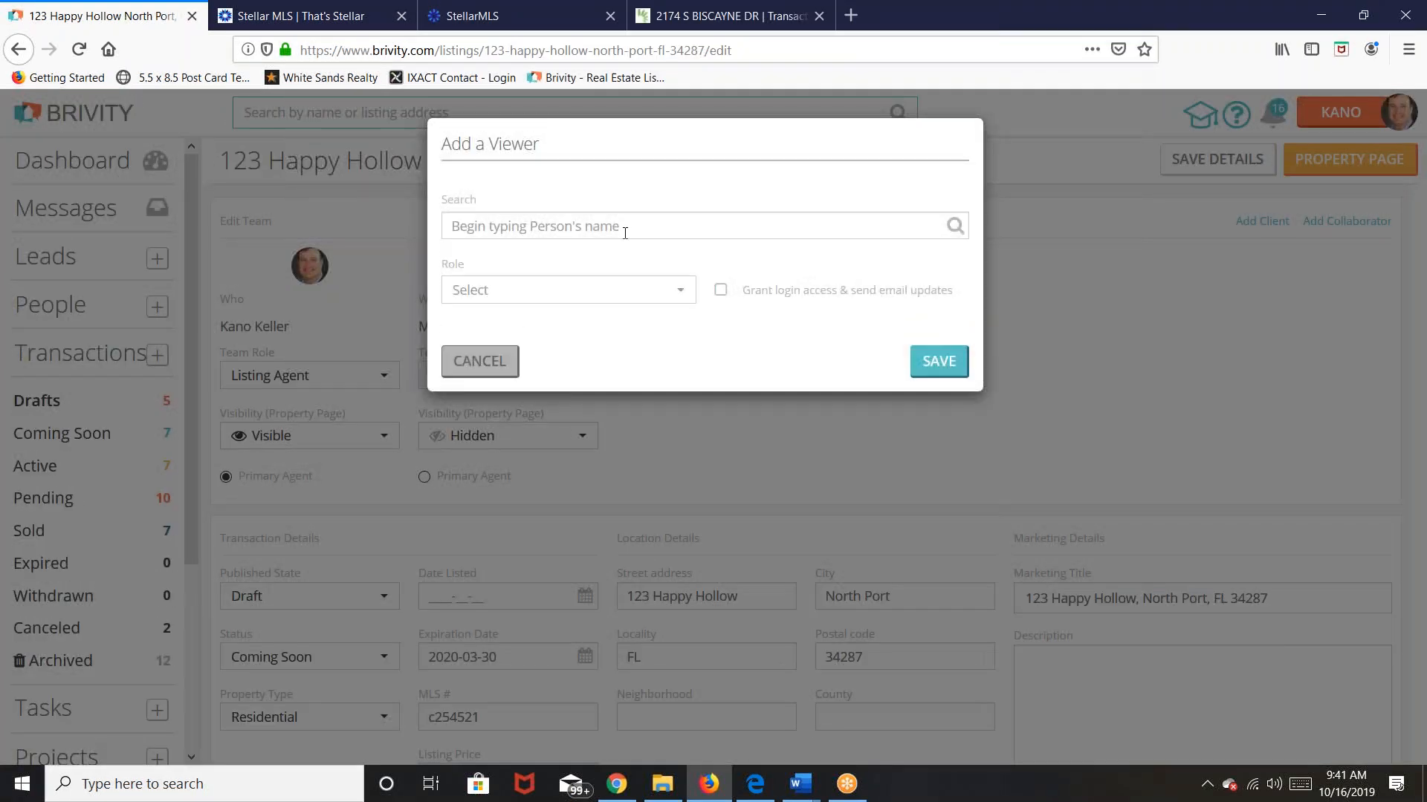
# Step: Add the client contact as a Seller viewer with login access and email updates granted
pyautogui.click(624, 233)
pyautogui.write('luck')
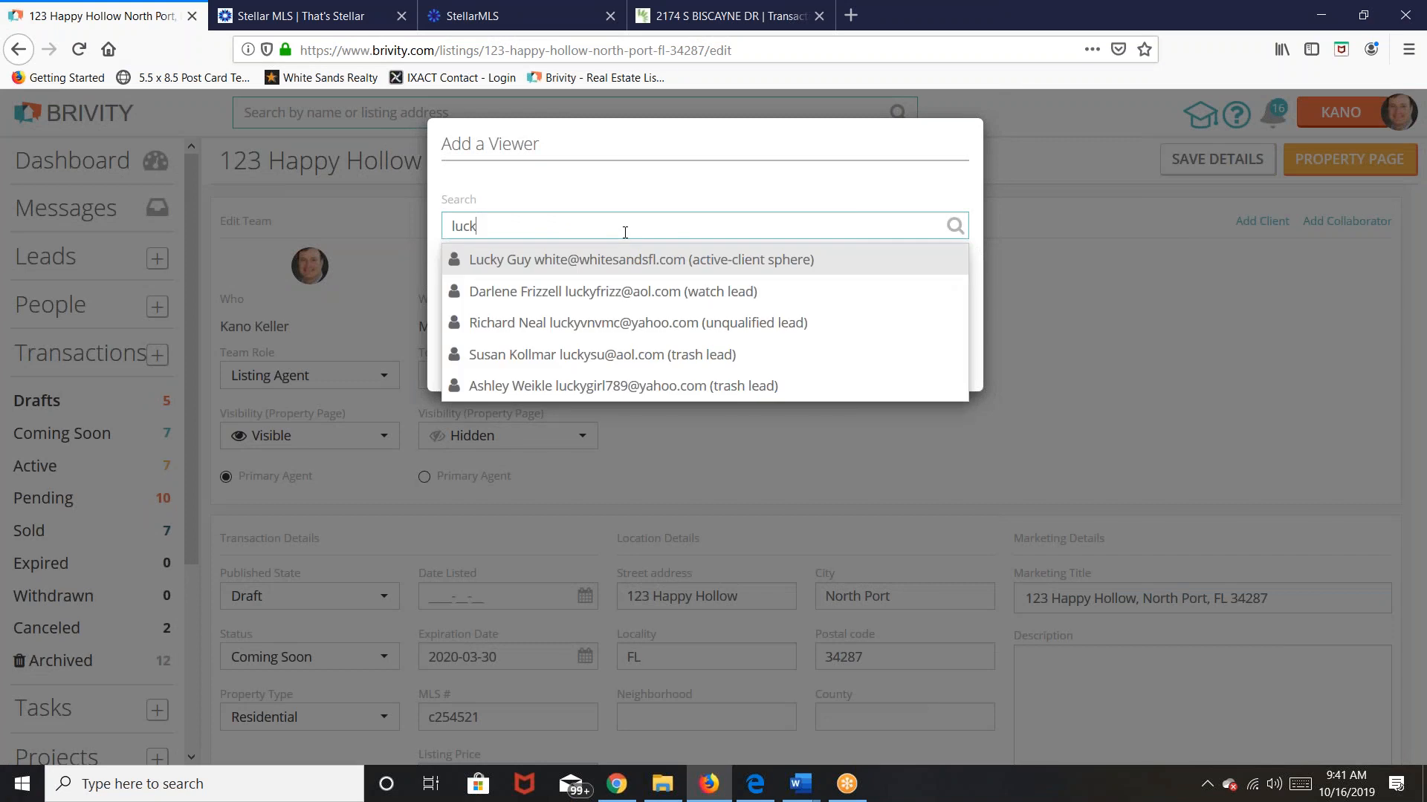
pyautogui.click(621, 267)
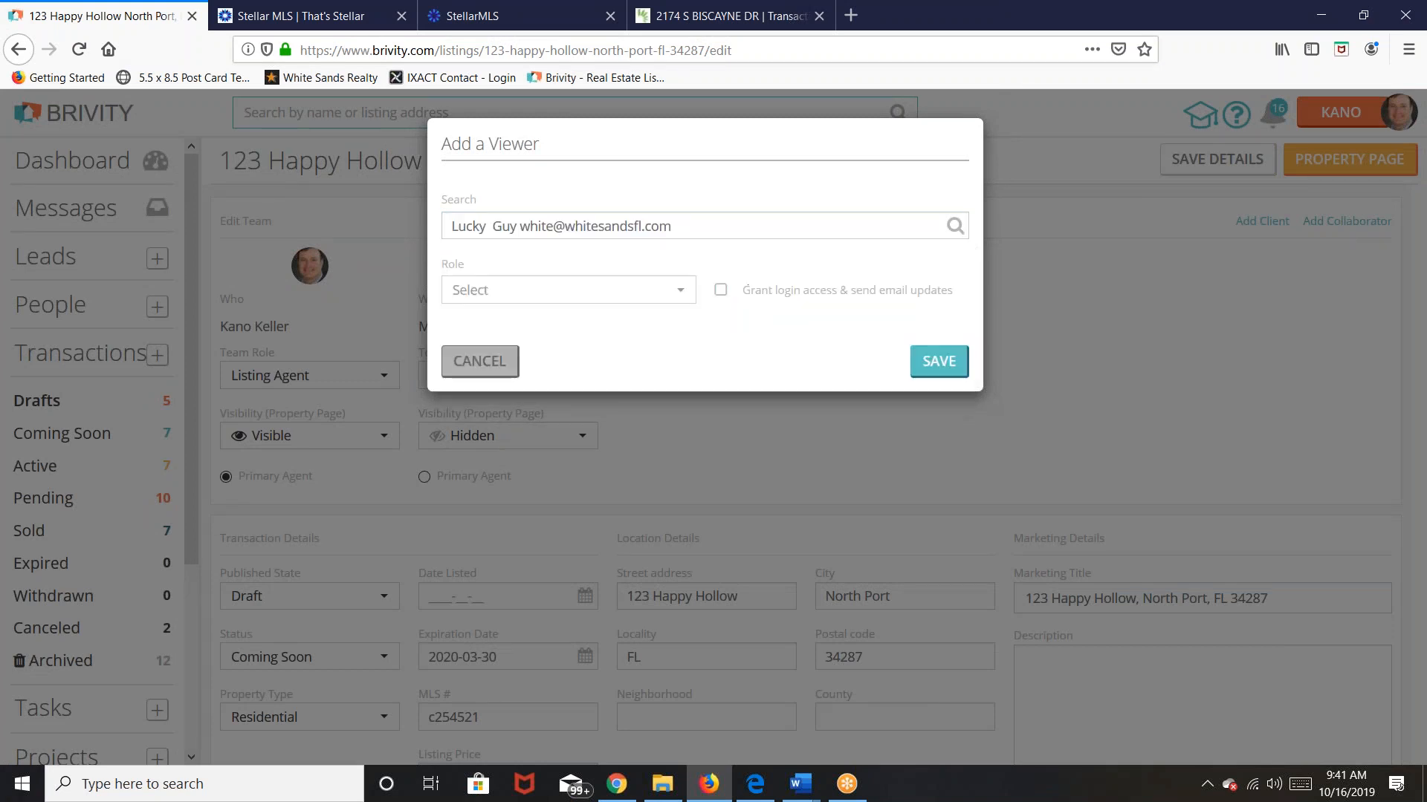
pyautogui.click(685, 296)
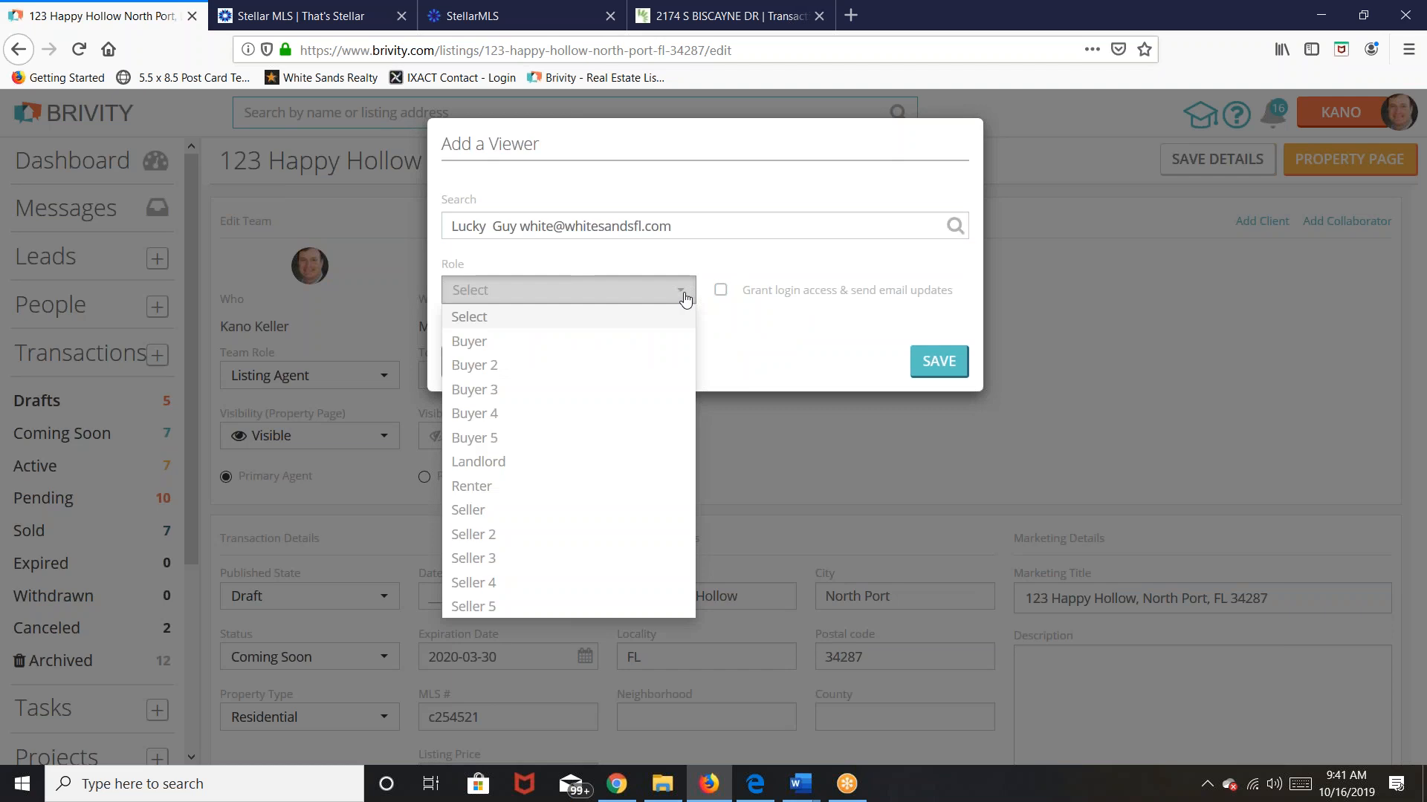
pyautogui.click(479, 512)
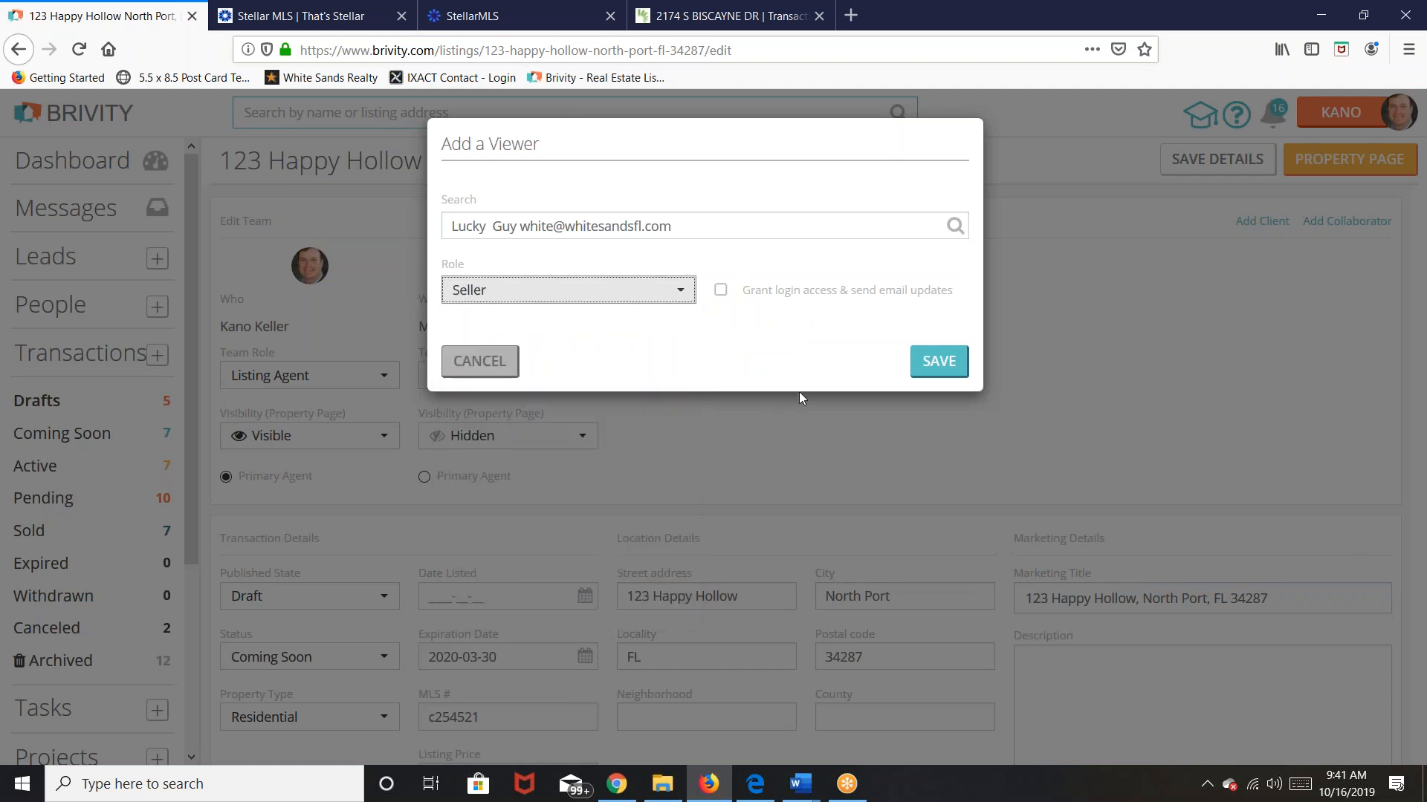
pyautogui.click(719, 292)
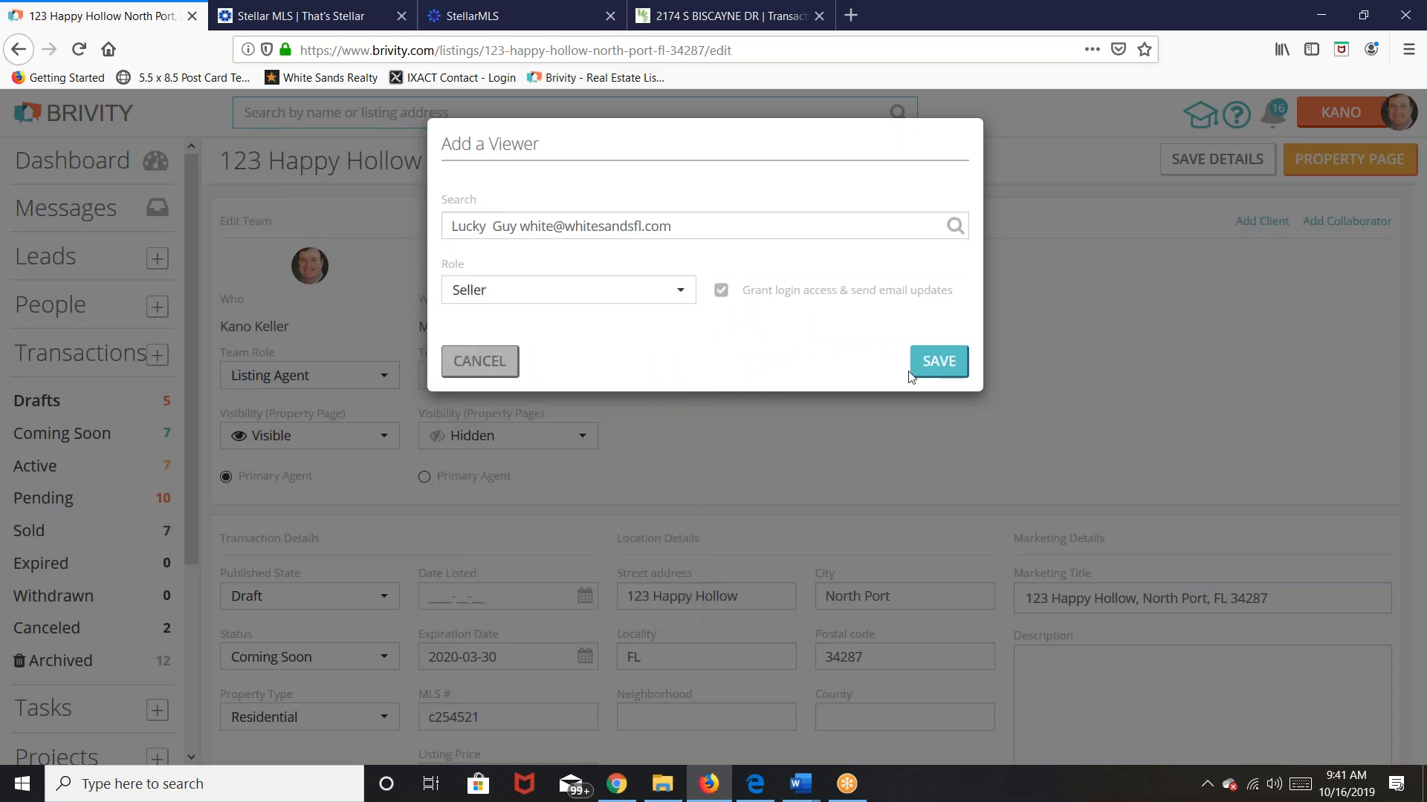
pyautogui.click(937, 363)
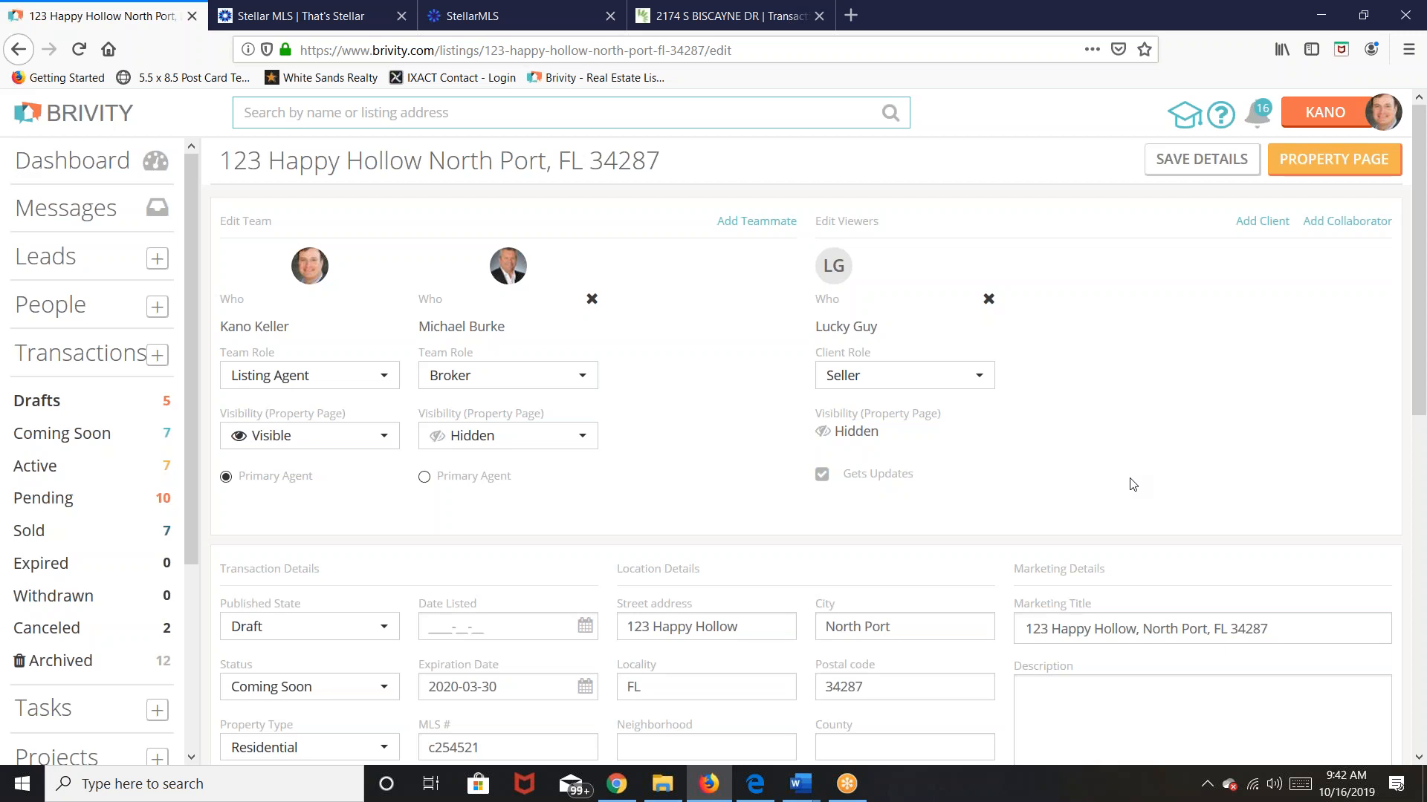
pyautogui.scroll(-3, 1132, 484)
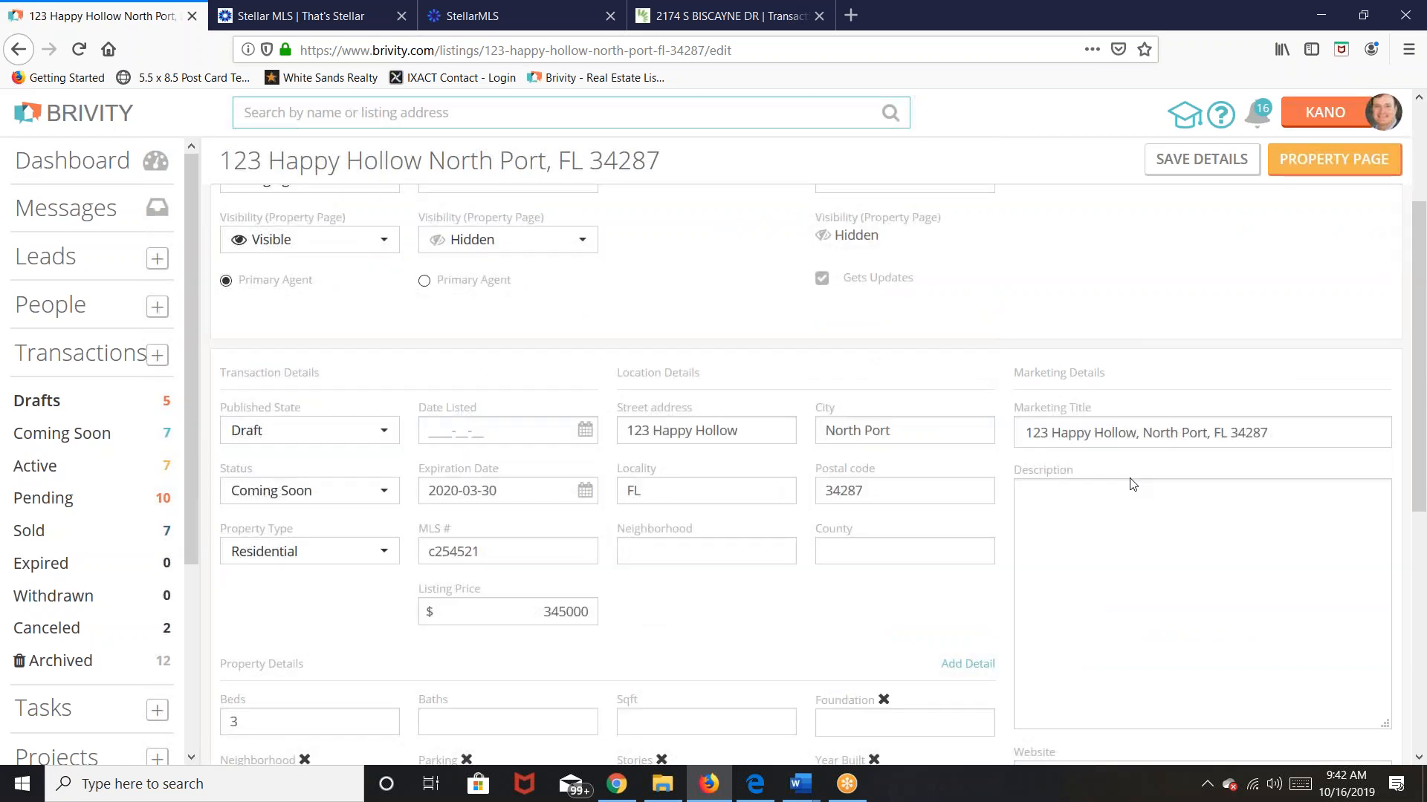
pyautogui.scroll(3, 1132, 484)
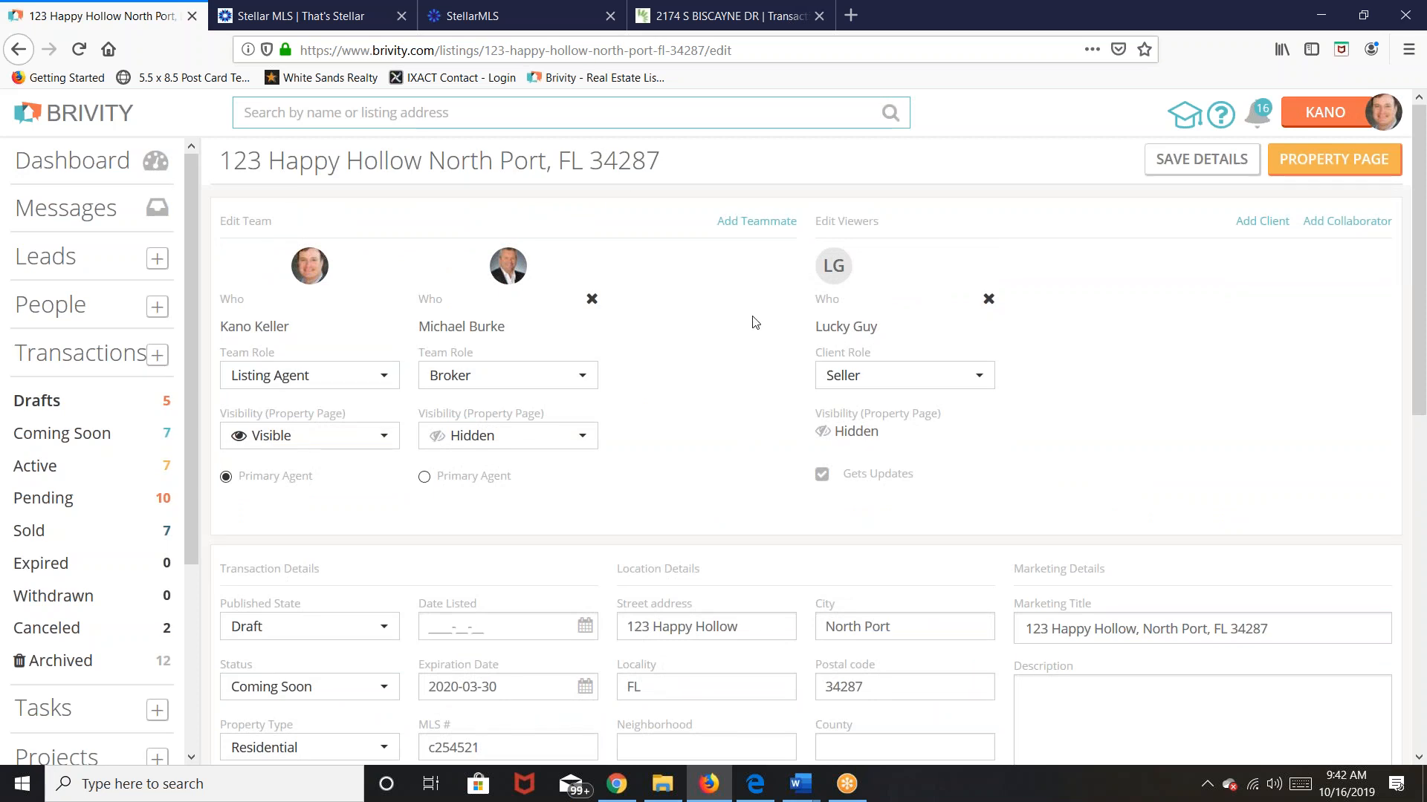
pyautogui.click(773, 221)
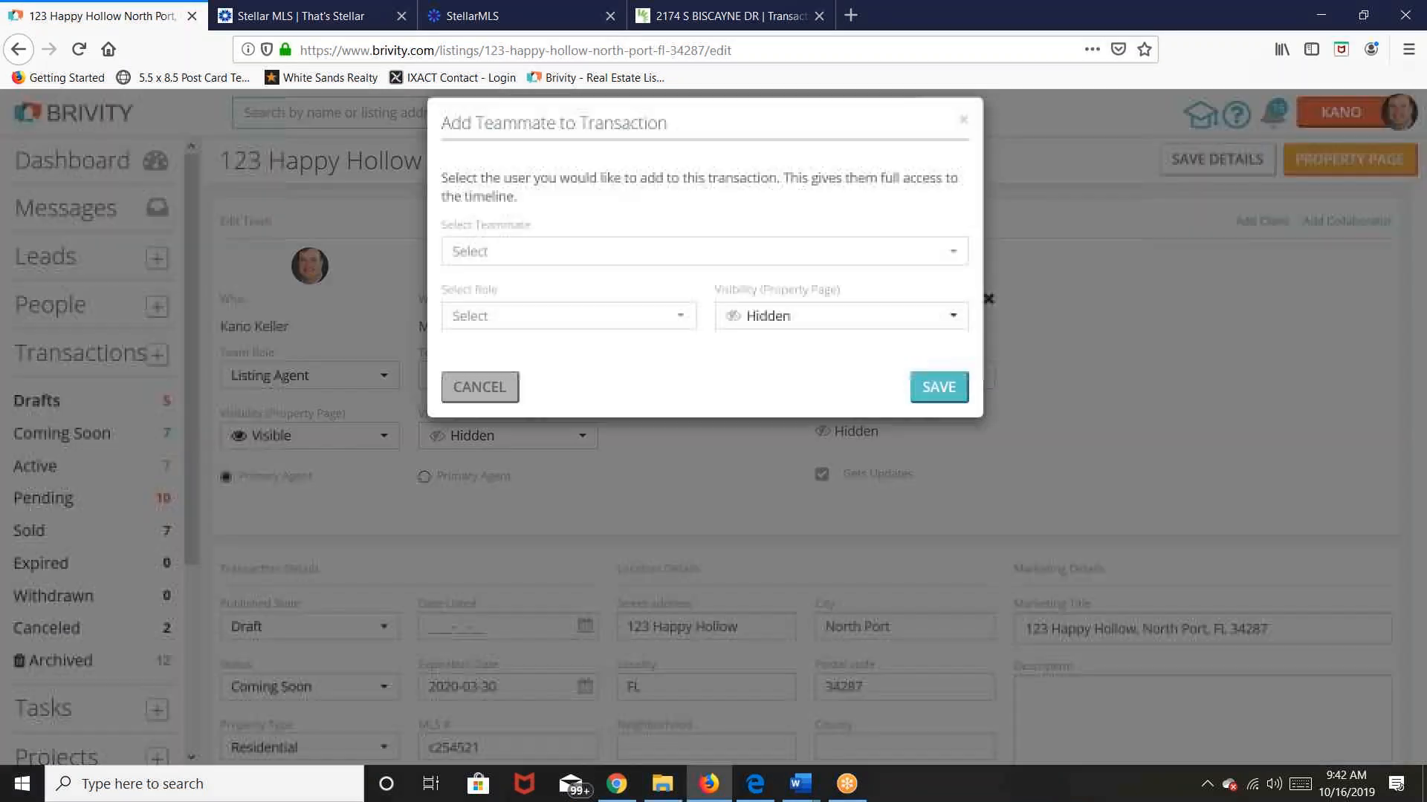
# Step: Add a third teammate to the 123 Happy Hollow listing team with the ISA role
pyautogui.click(605, 272)
pyautogui.press('e')
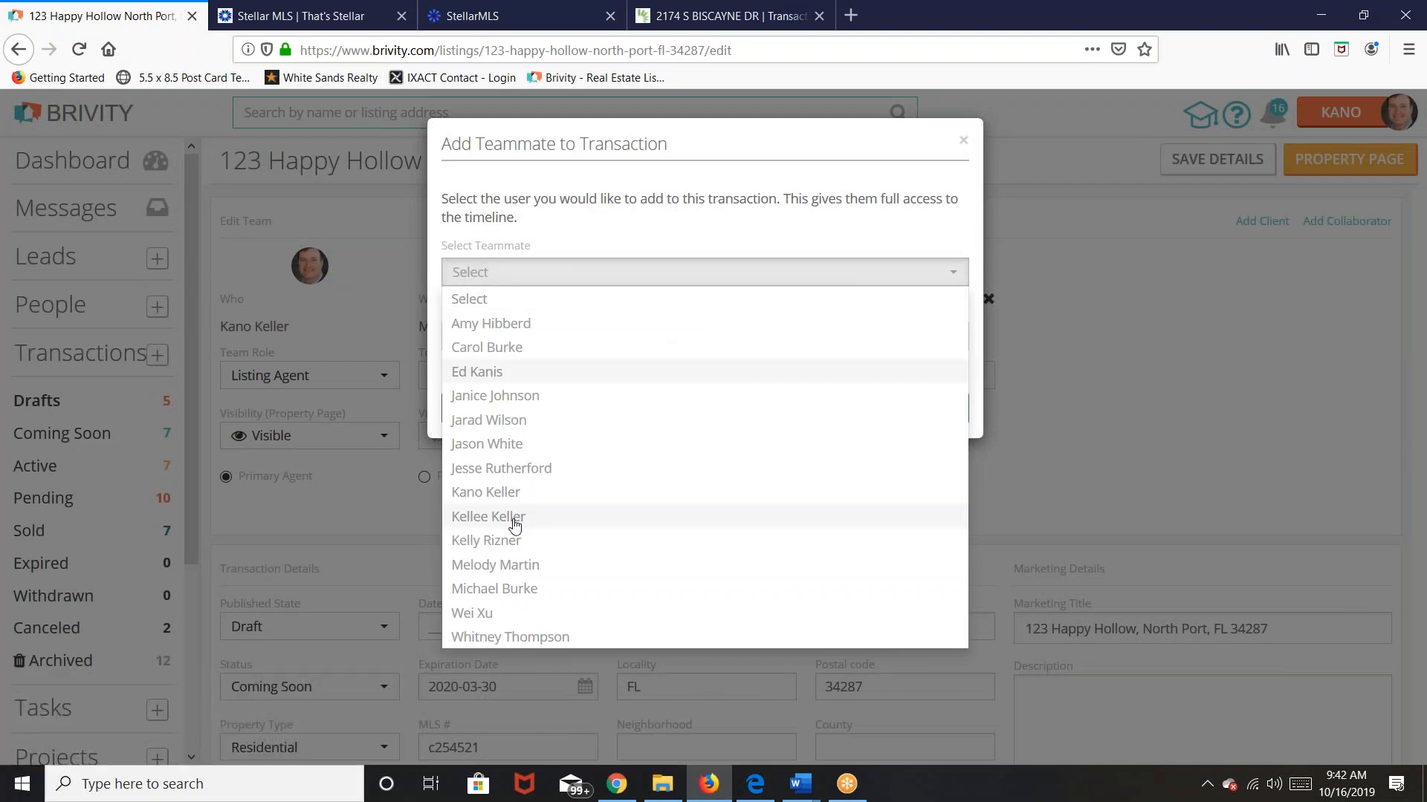
pyautogui.click(557, 517)
pyautogui.click(676, 338)
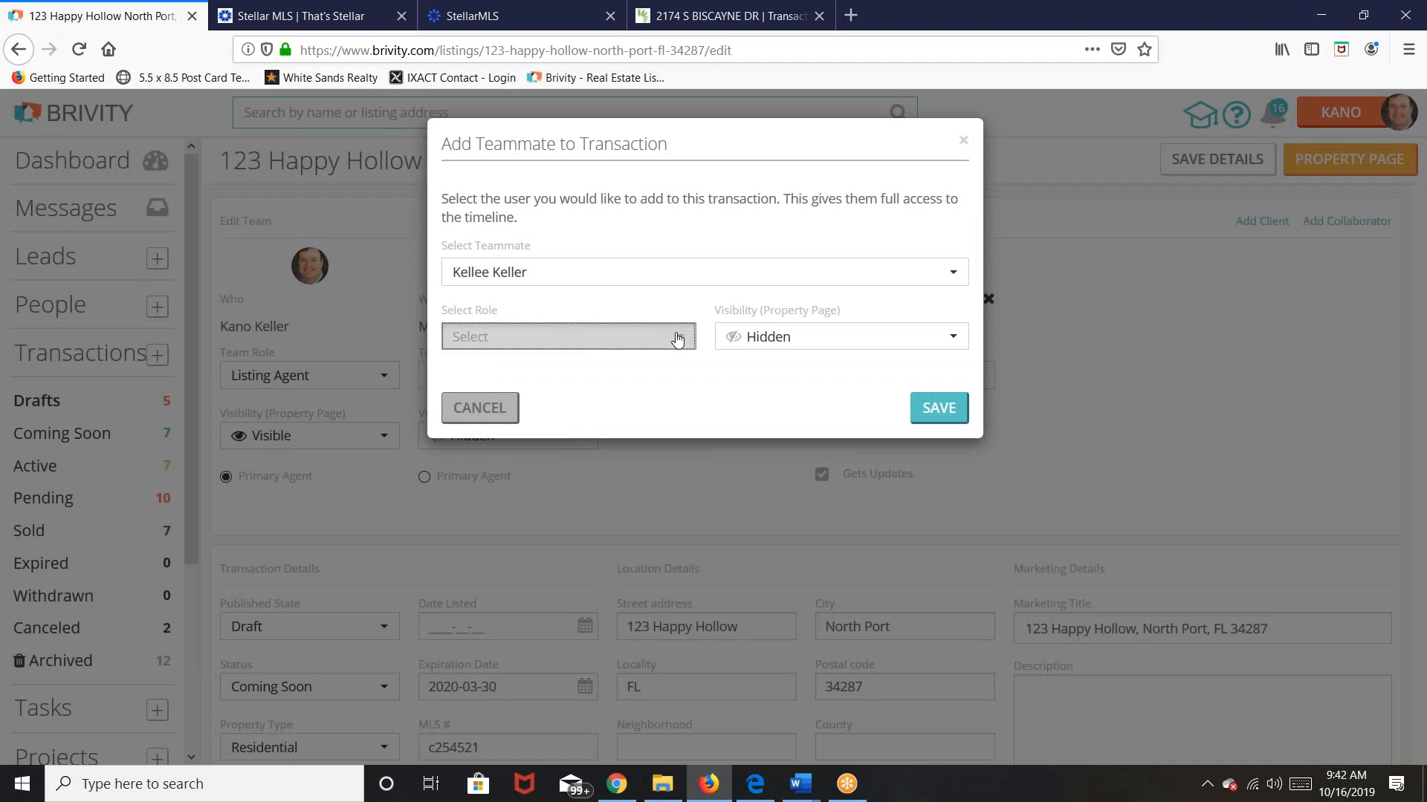
pyautogui.click(468, 461)
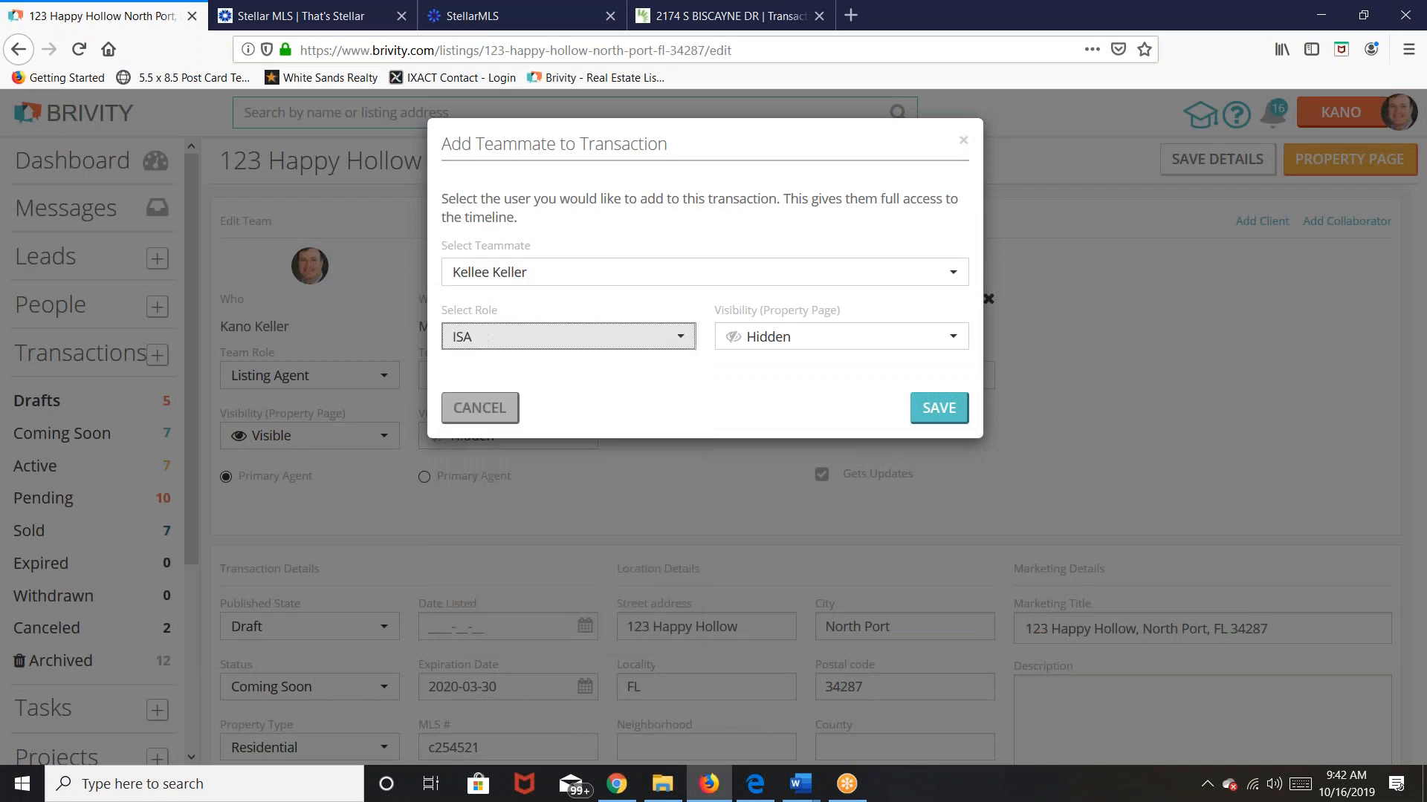
pyautogui.click(934, 416)
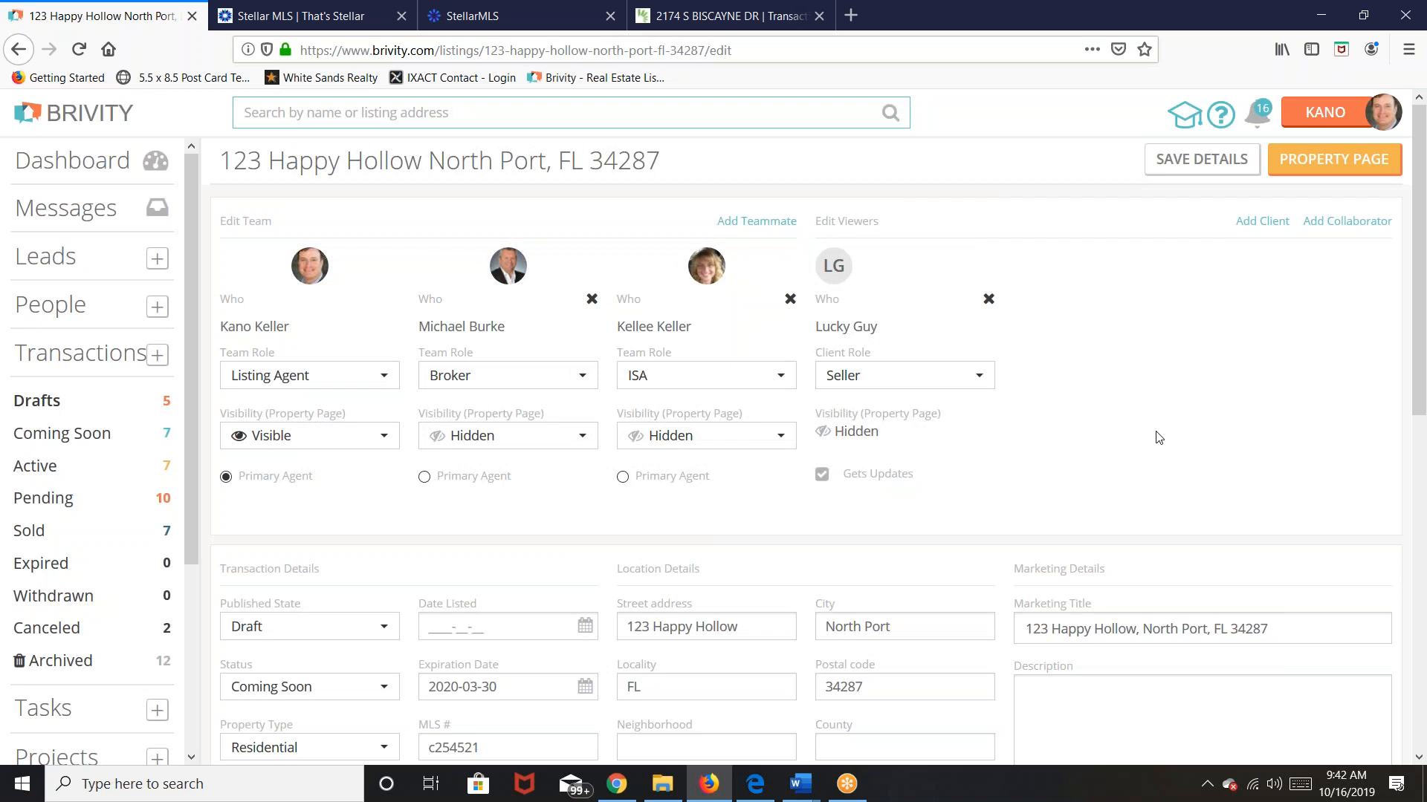
pyautogui.scroll(-1, 1193, 697)
pyautogui.scroll(-4, 1192, 697)
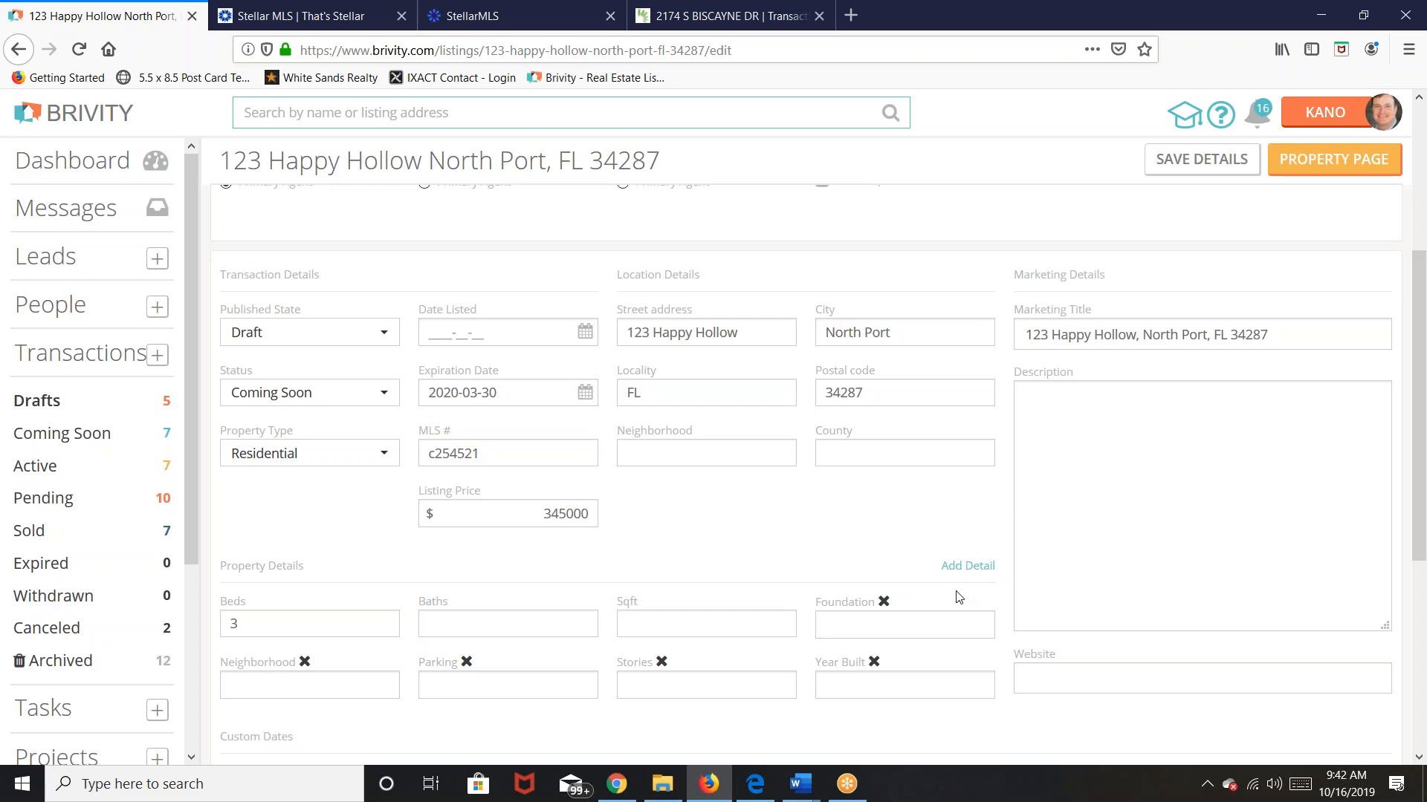
pyautogui.scroll(3, 958, 597)
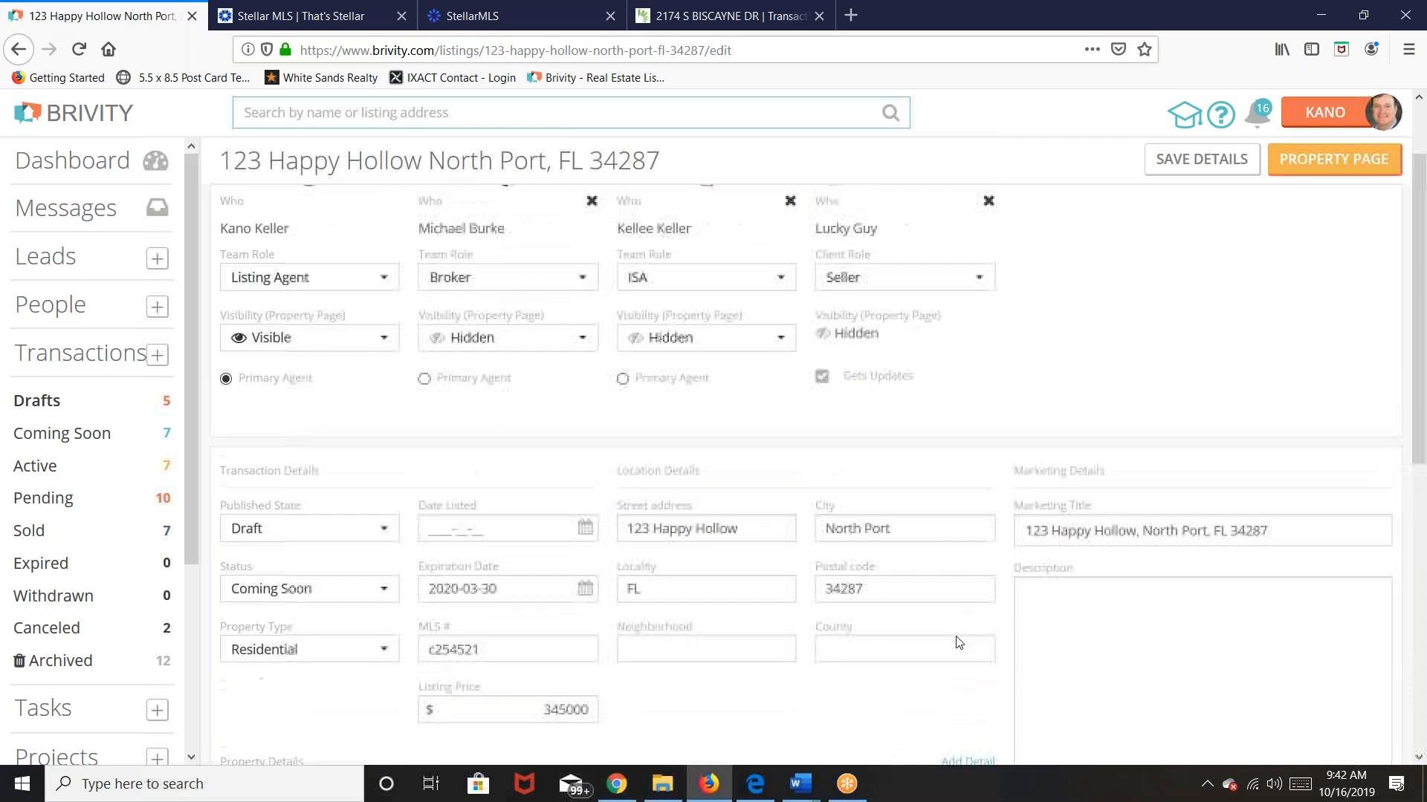
pyautogui.scroll(-1, 959, 644)
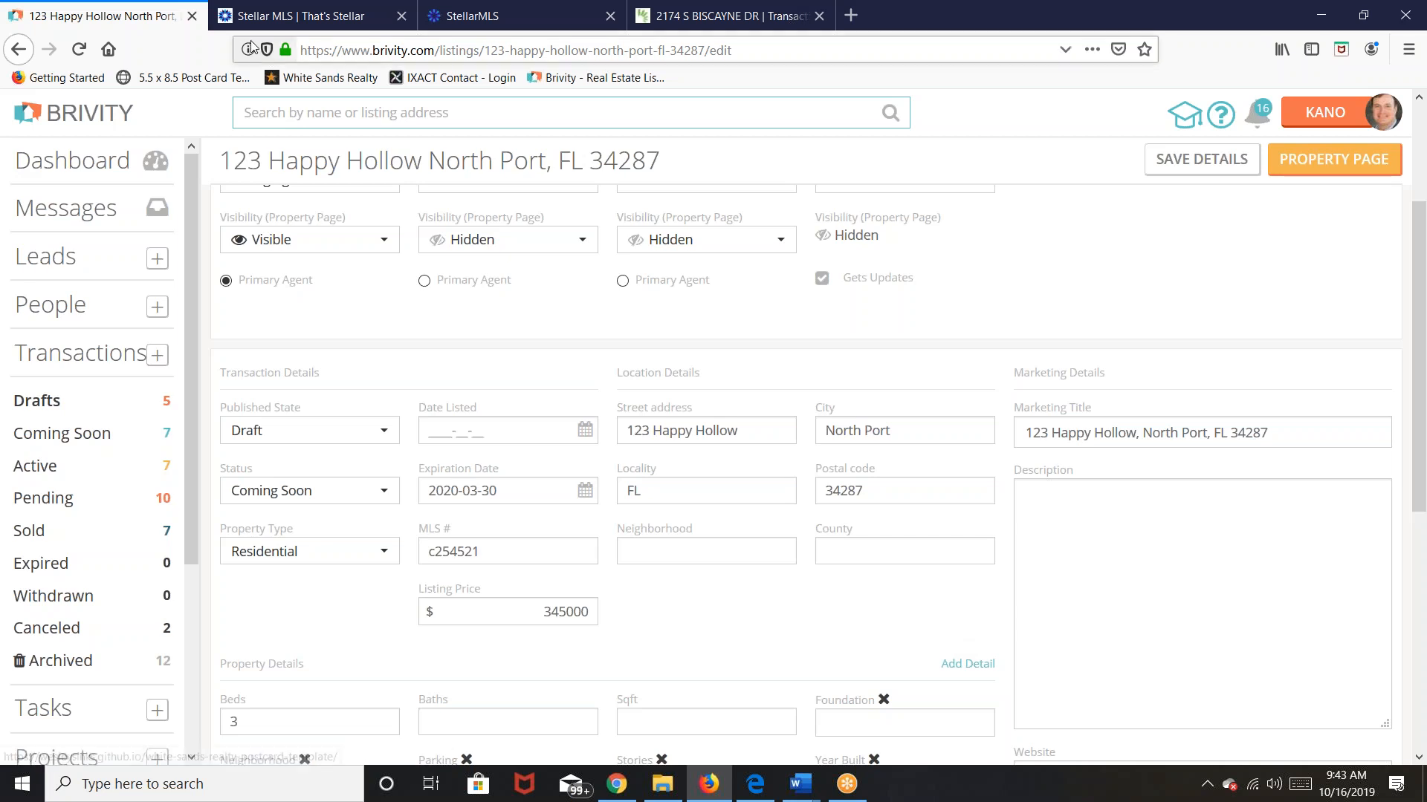
pyautogui.scroll(-4, 597, 376)
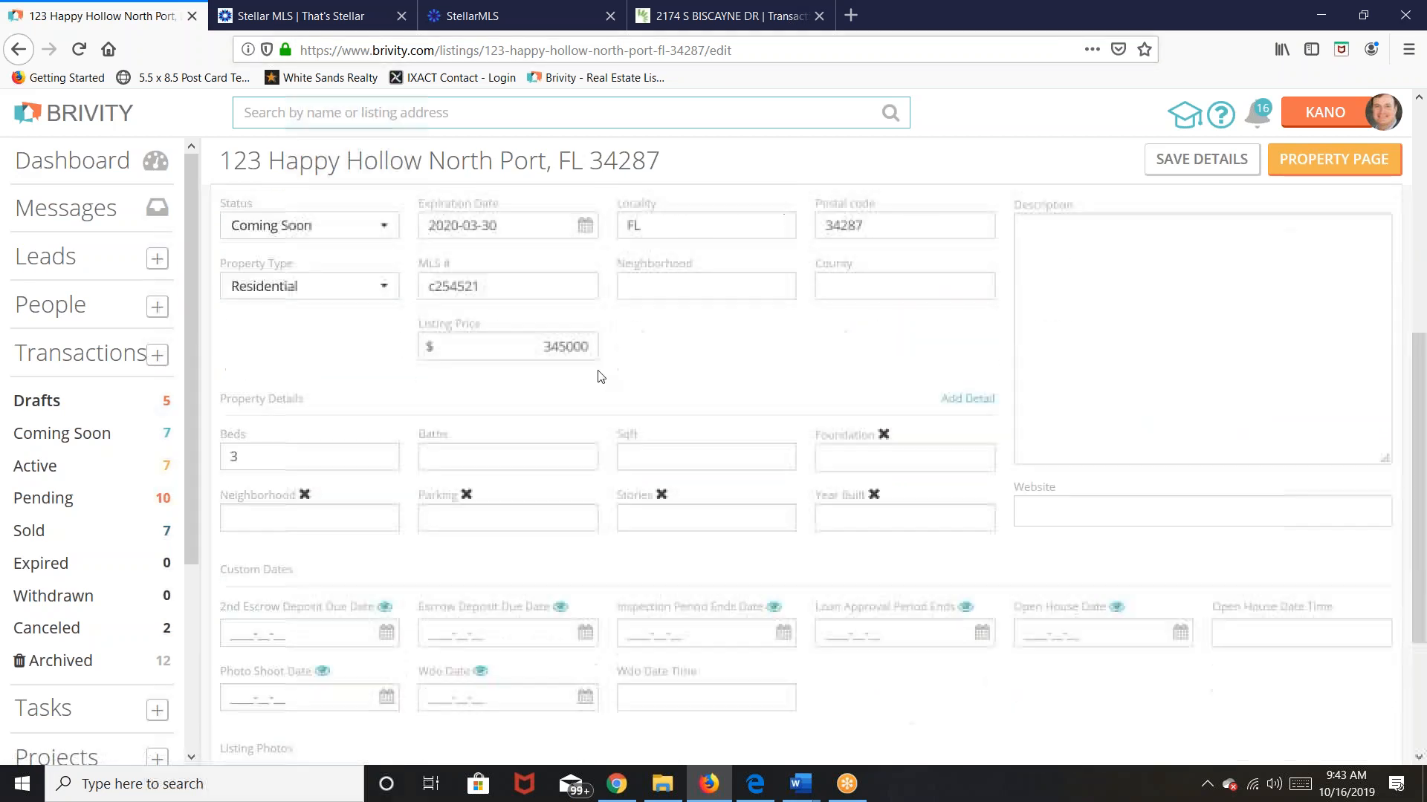
pyautogui.scroll(5, 601, 375)
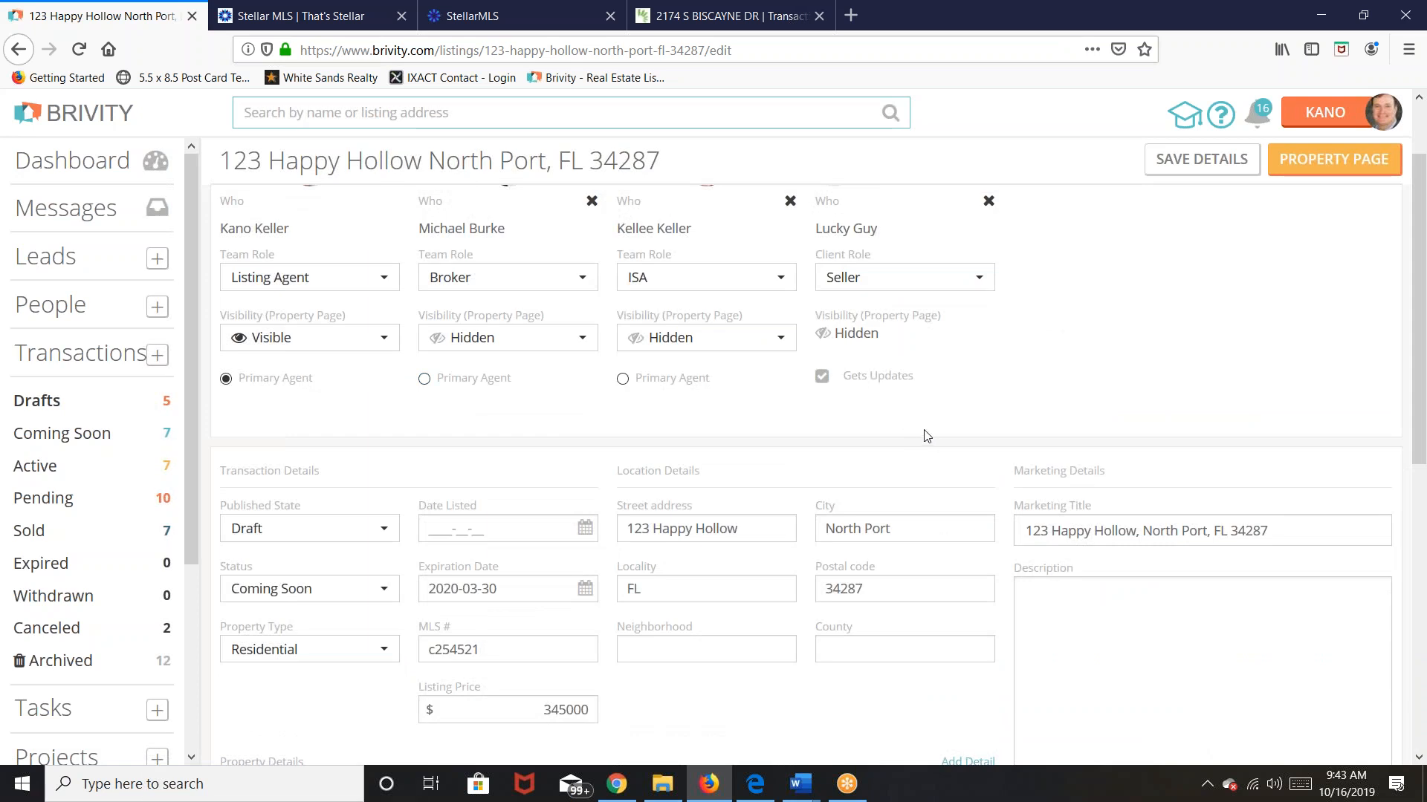
# Step: Set the listing's Published State to Published and its Status to Active
pyautogui.click(381, 532)
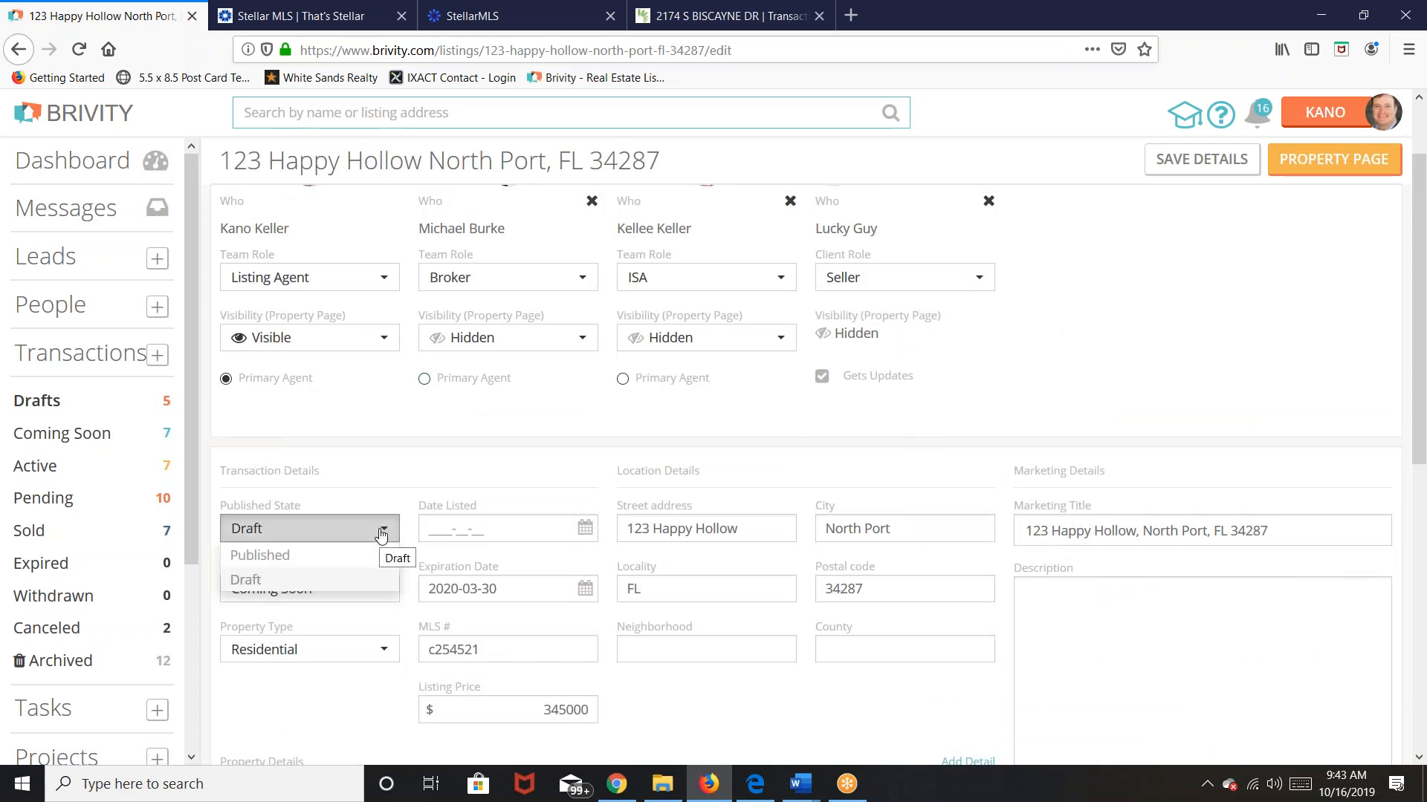
pyautogui.click(276, 562)
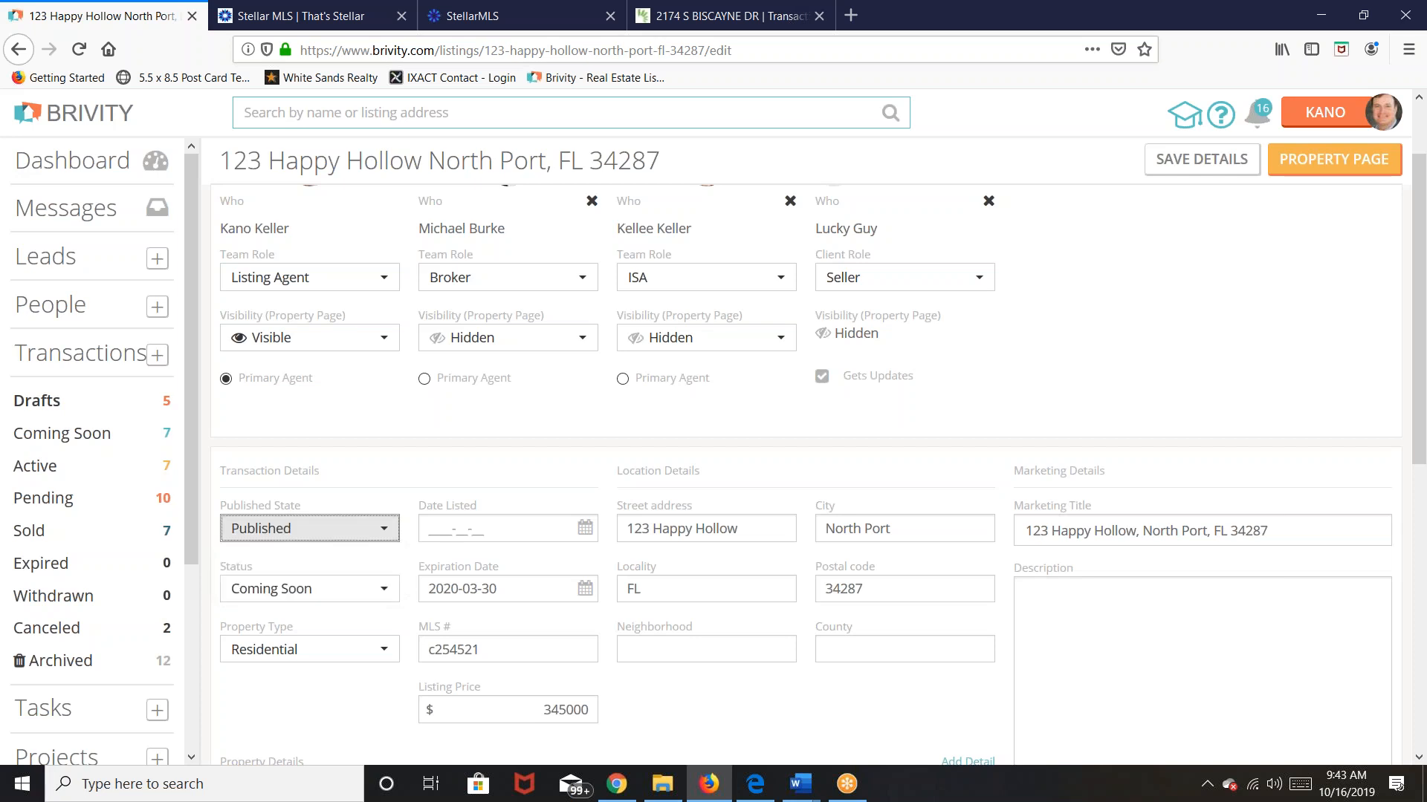
pyautogui.click(366, 595)
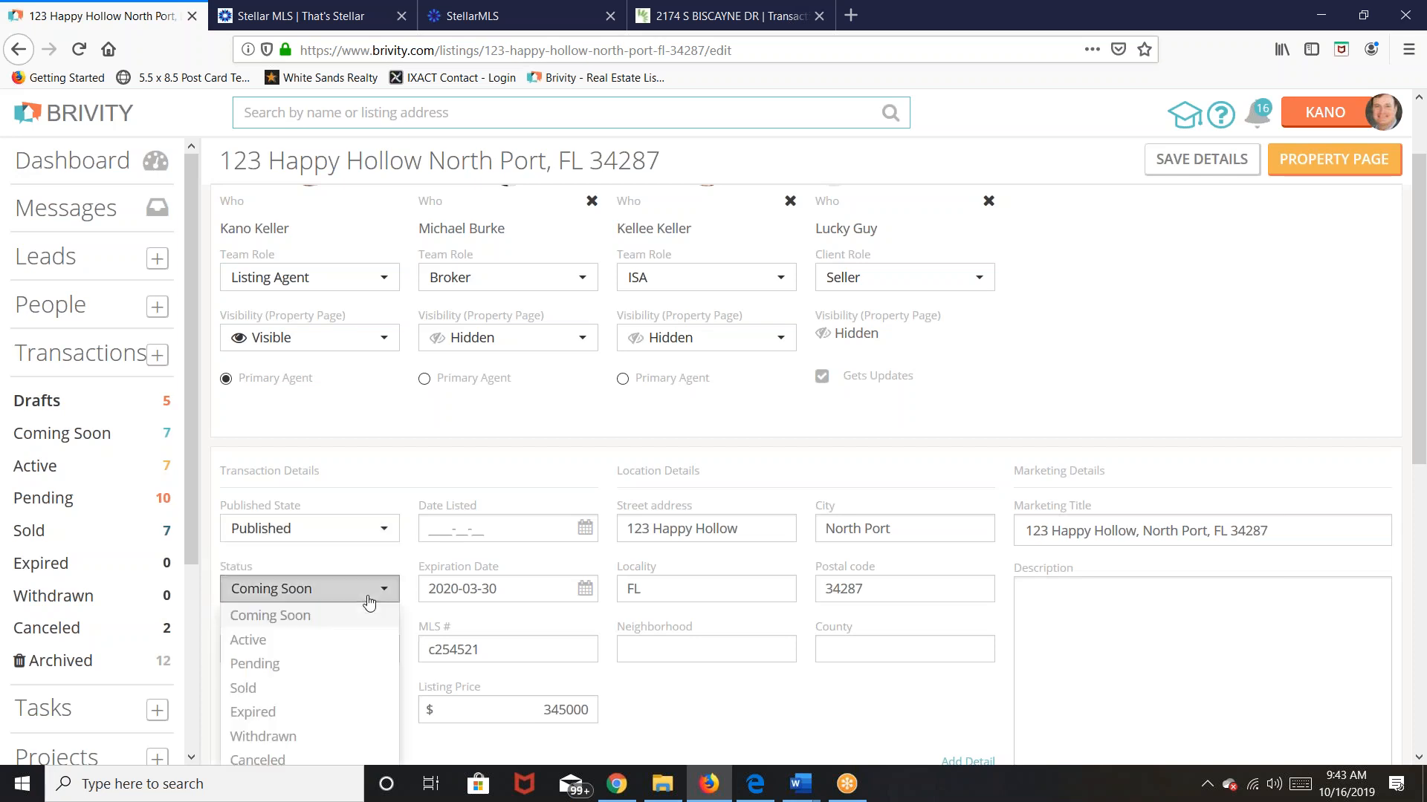
pyautogui.click(258, 642)
# Step: Set the Date Listed to October 16, 2019, then switch to the Stellar MLS dashboard
pyautogui.scroll(-3, 964, 717)
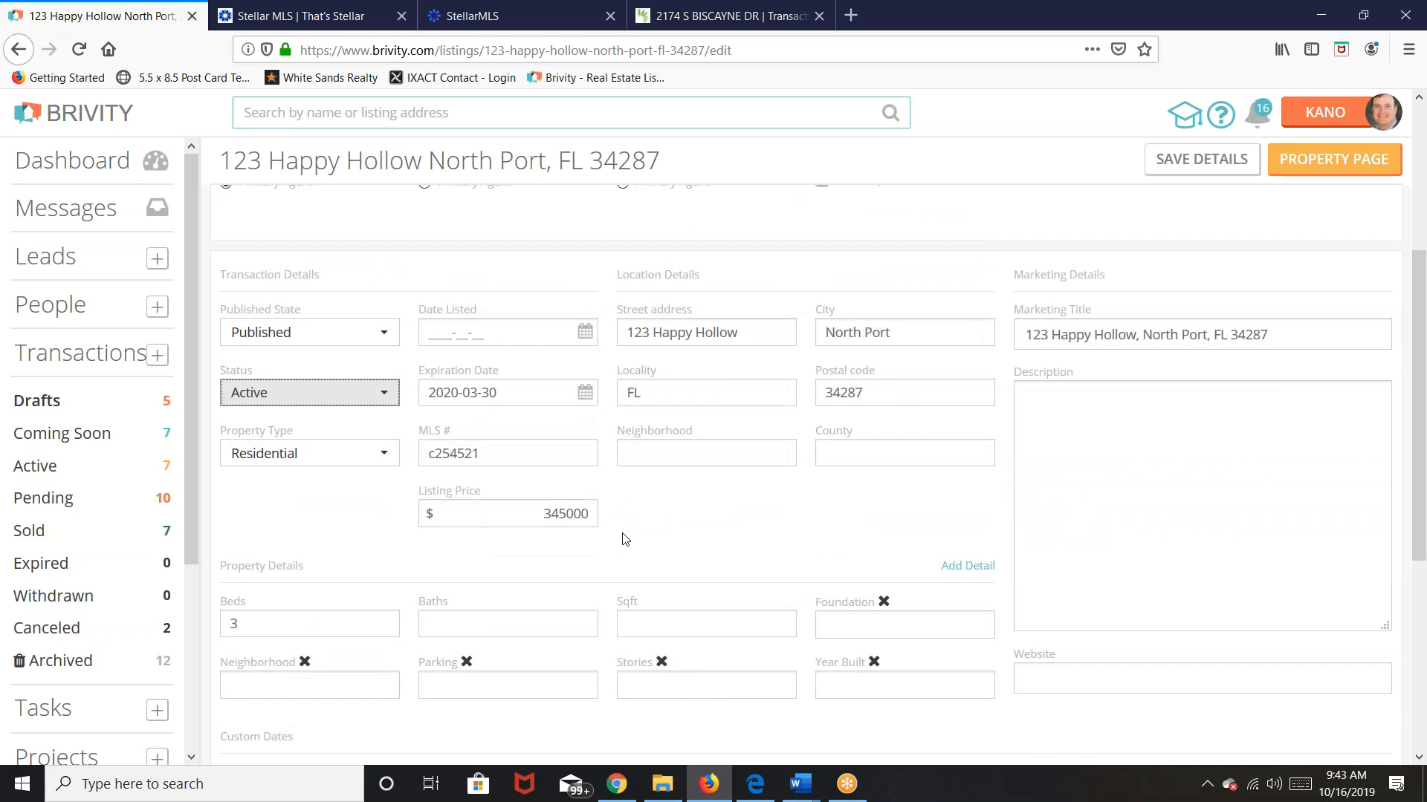
pyautogui.click(520, 393)
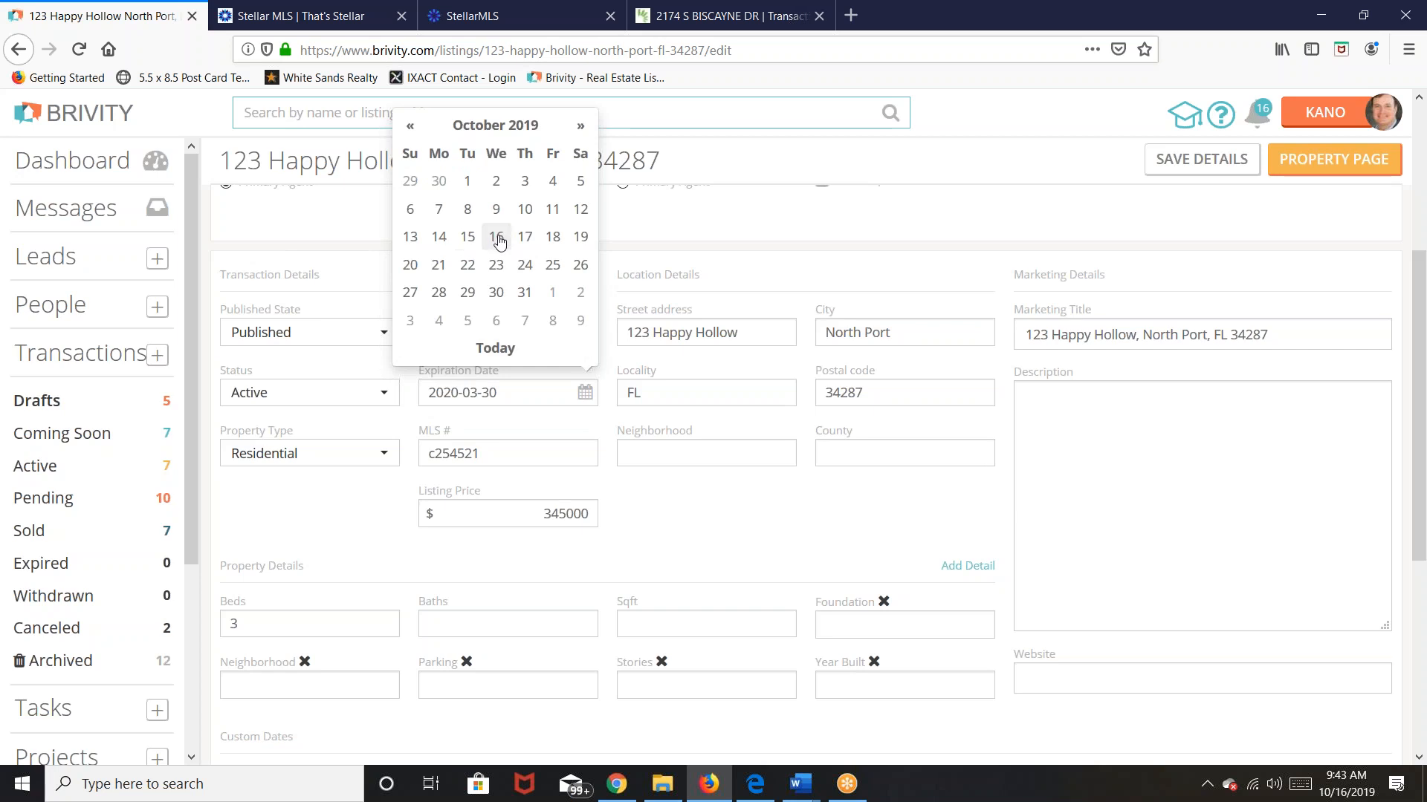
pyautogui.click(496, 237)
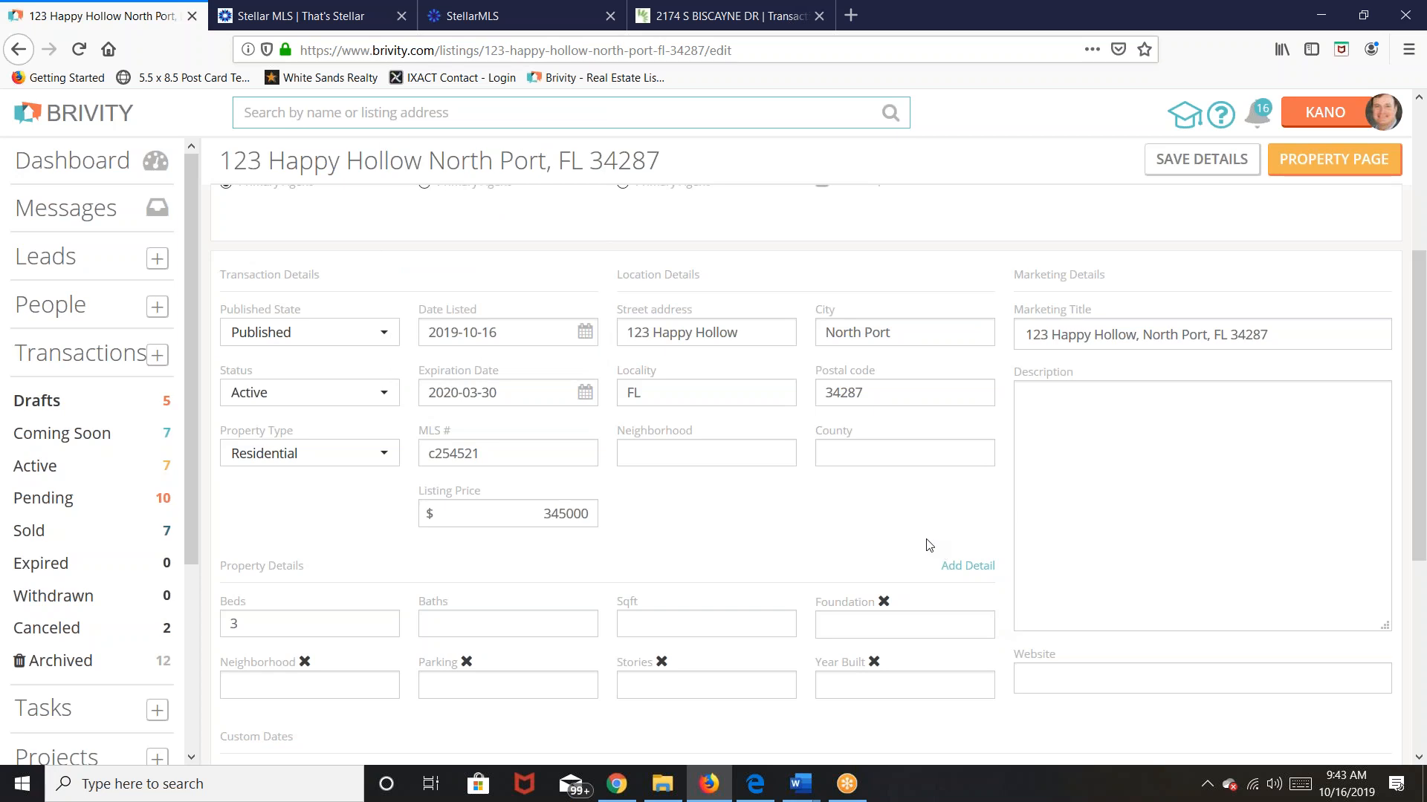
pyautogui.click(334, 23)
pyautogui.click(472, 16)
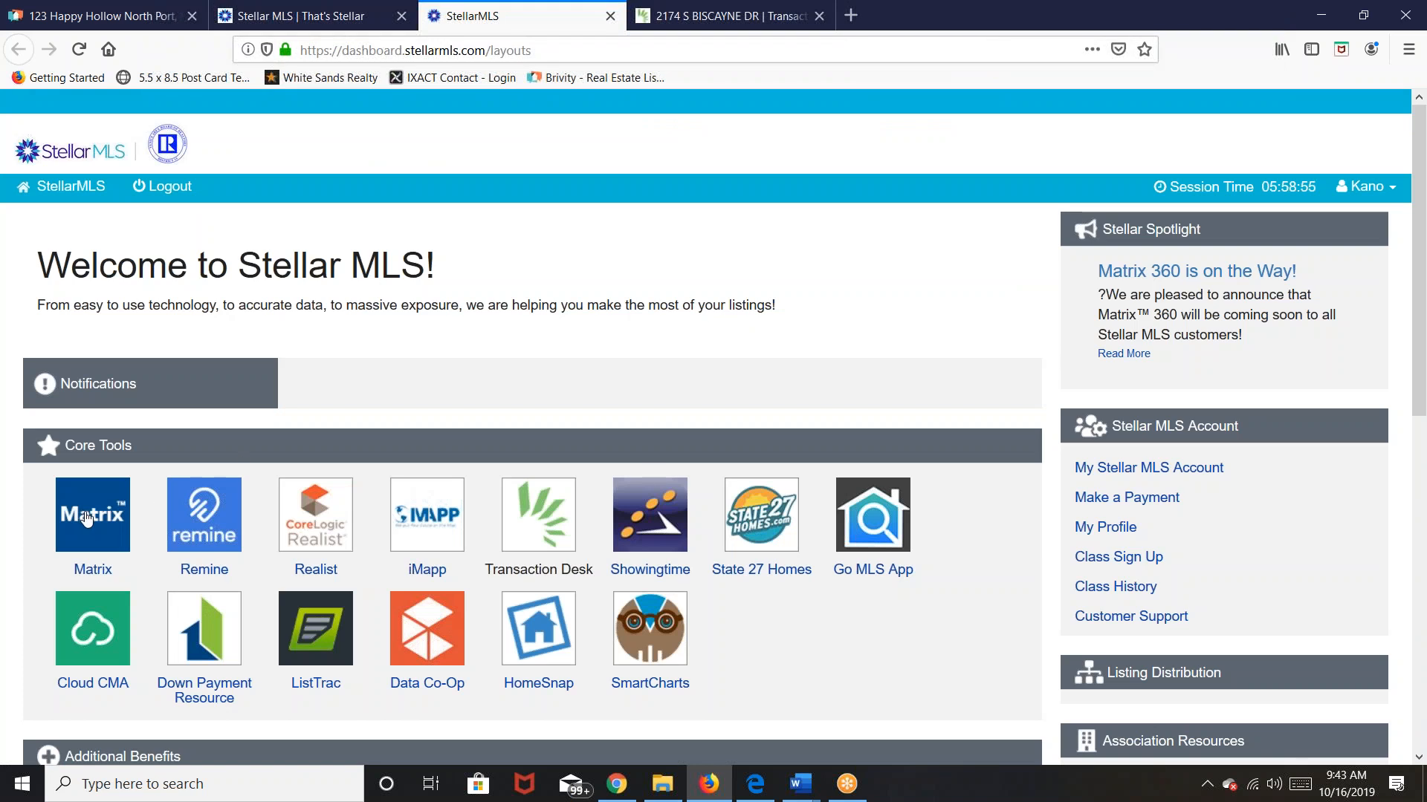
# Step: In Stellar MLS Matrix, open active listing N6107050 from My Active Listings
pyautogui.click(84, 518)
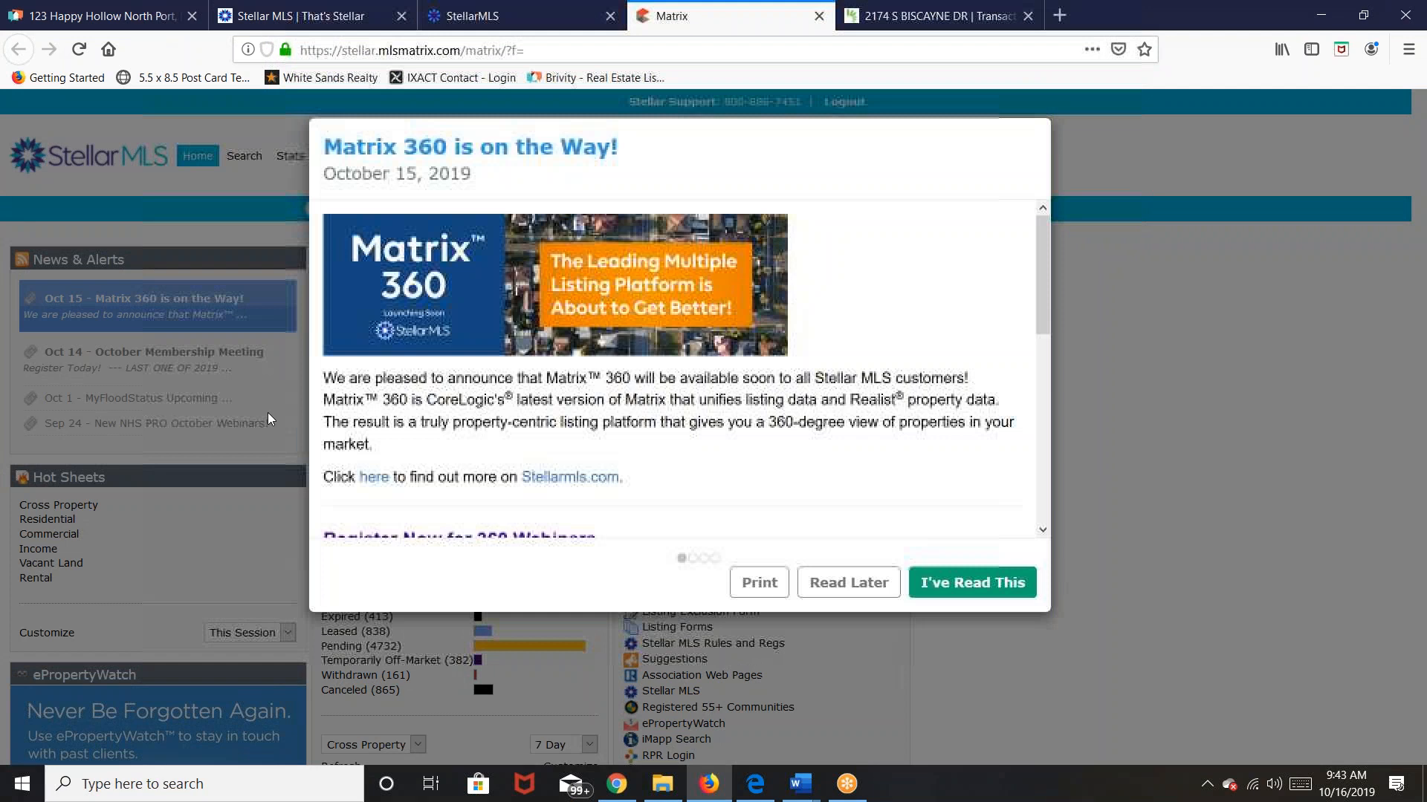
pyautogui.click(853, 592)
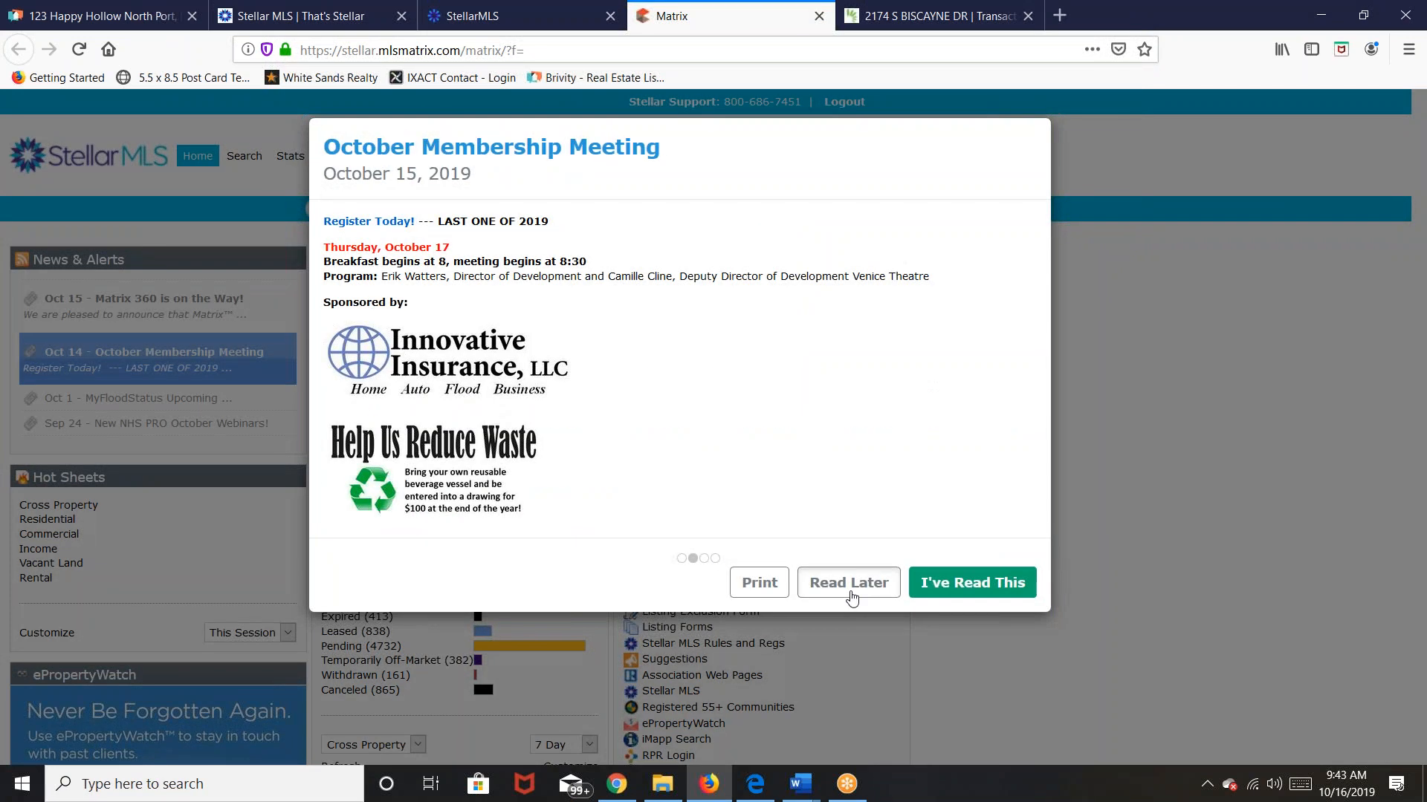
pyautogui.click(853, 592)
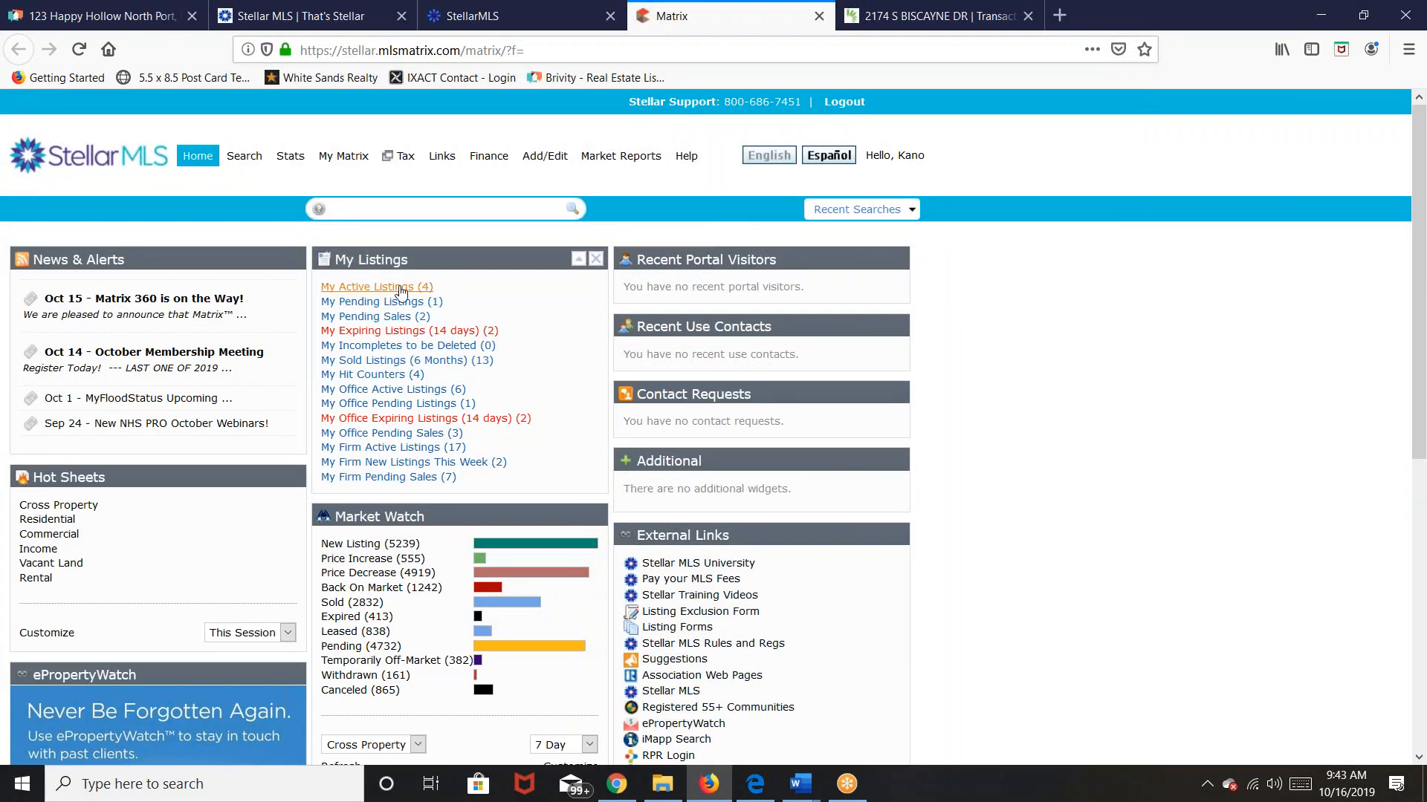
pyautogui.click(401, 290)
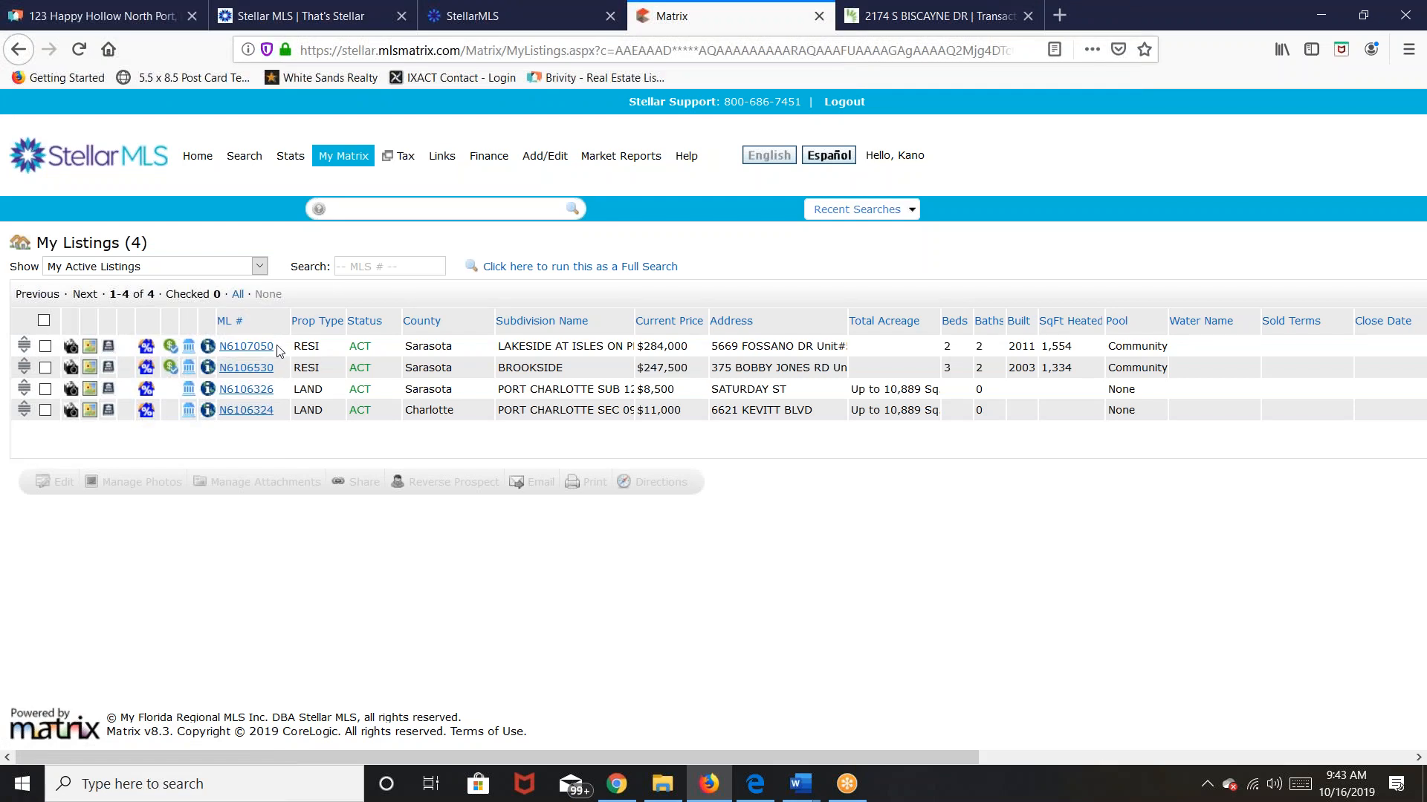
pyautogui.click(238, 349)
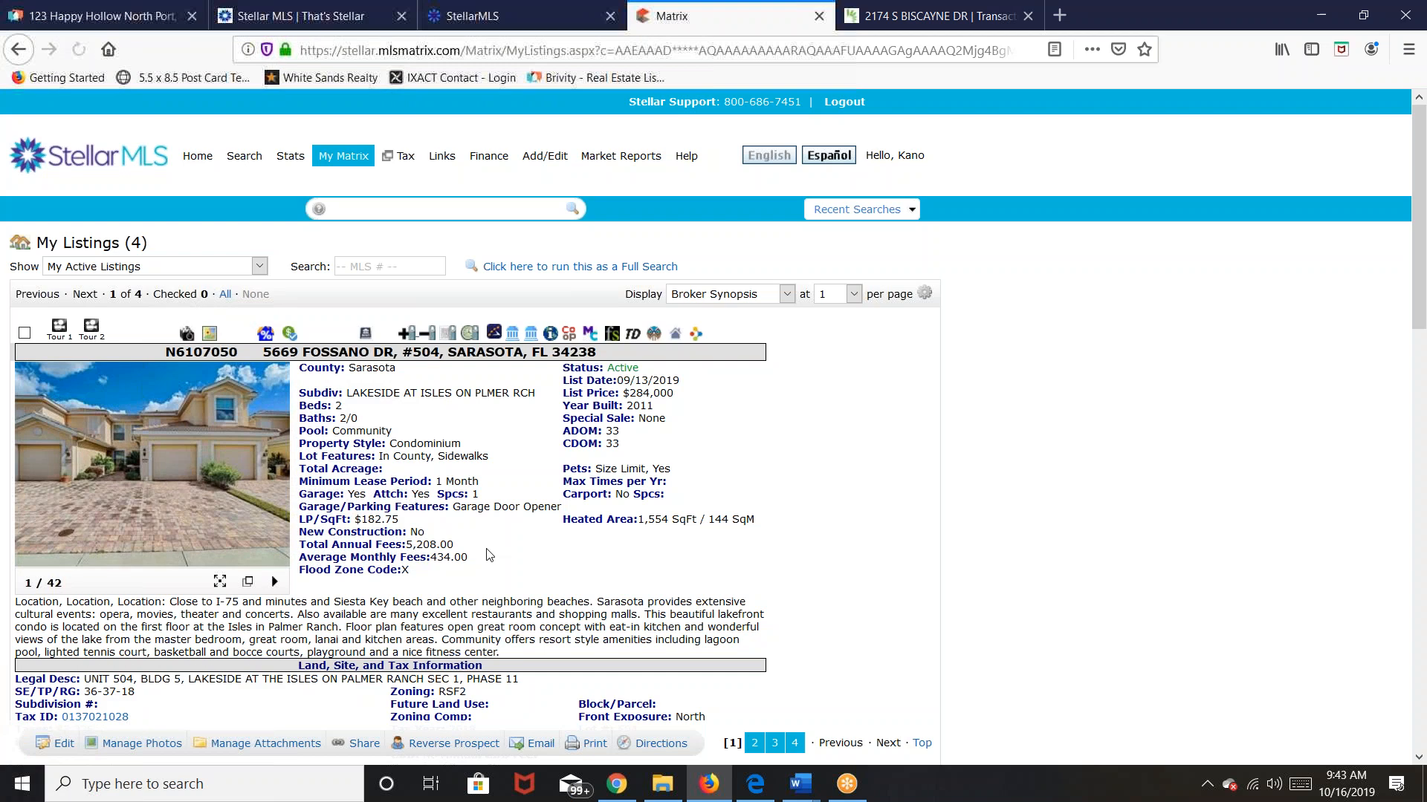
pyautogui.scroll(-4, 713, 407)
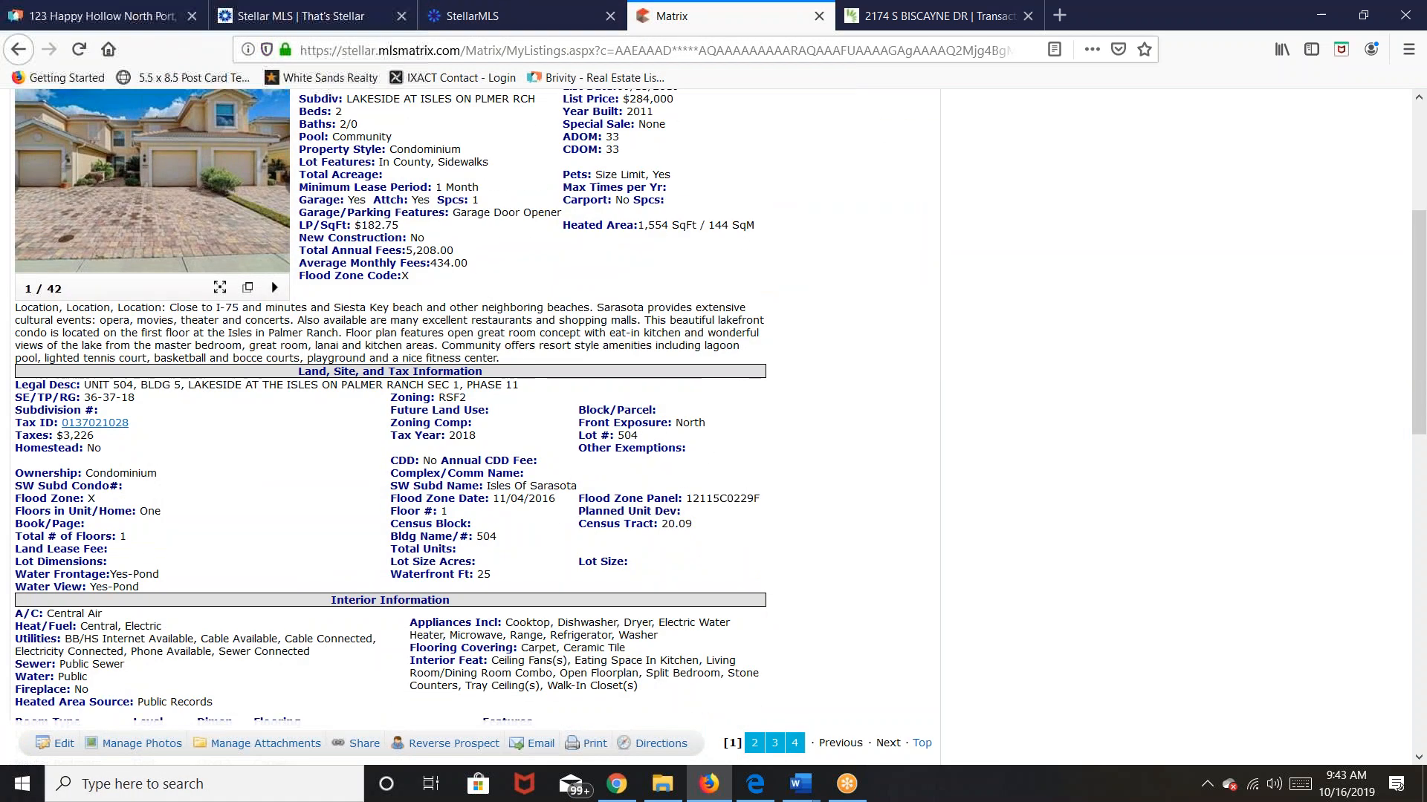
pyautogui.moveTo(15, 307); pyautogui.dragTo(497, 362)
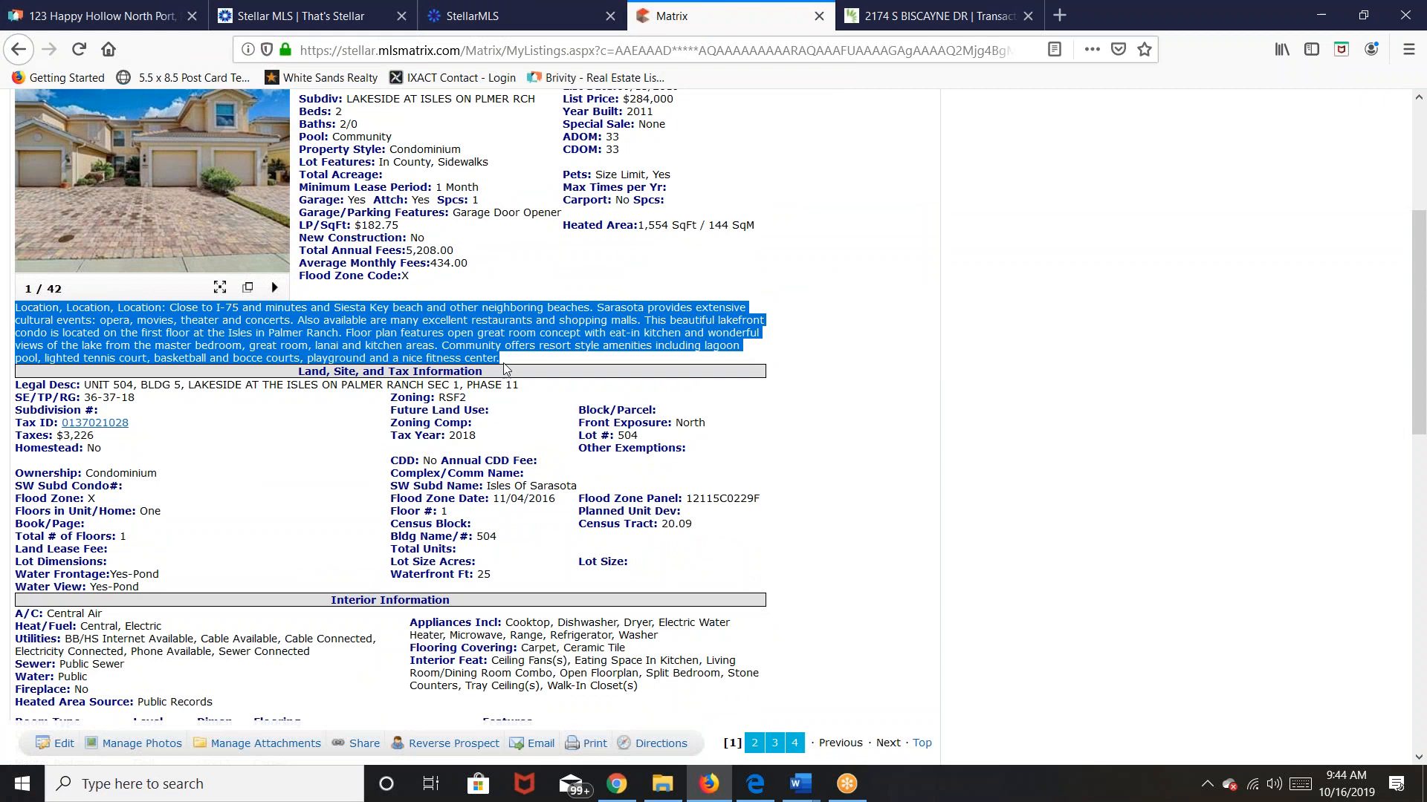
pyautogui.rightClick(498, 324)
pyautogui.click(535, 335)
pyautogui.click(104, 15)
# Step: Paste the copied lakefront condo description into the listing's Description box
pyautogui.click(1044, 419)
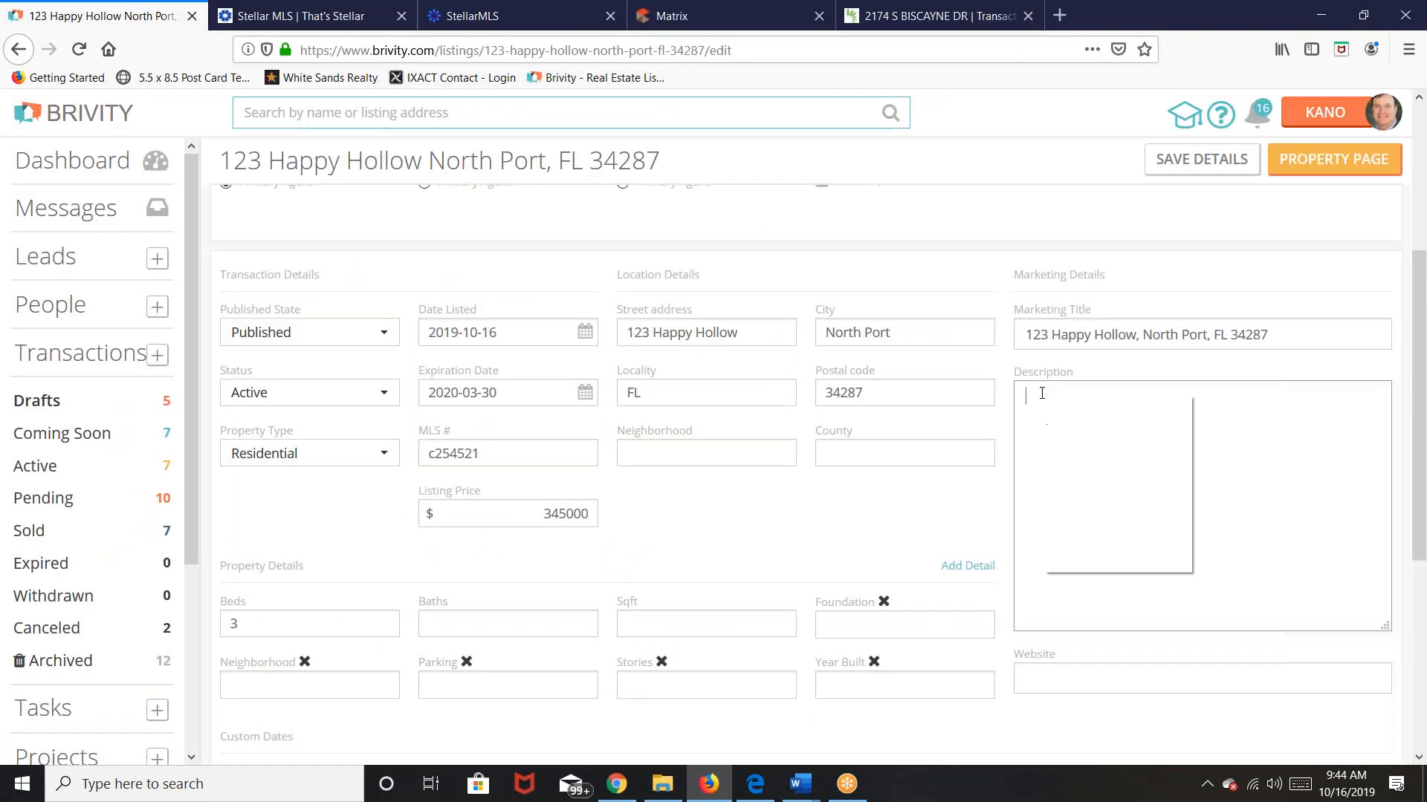
pyautogui.rightClick(1044, 419)
pyautogui.click(1100, 463)
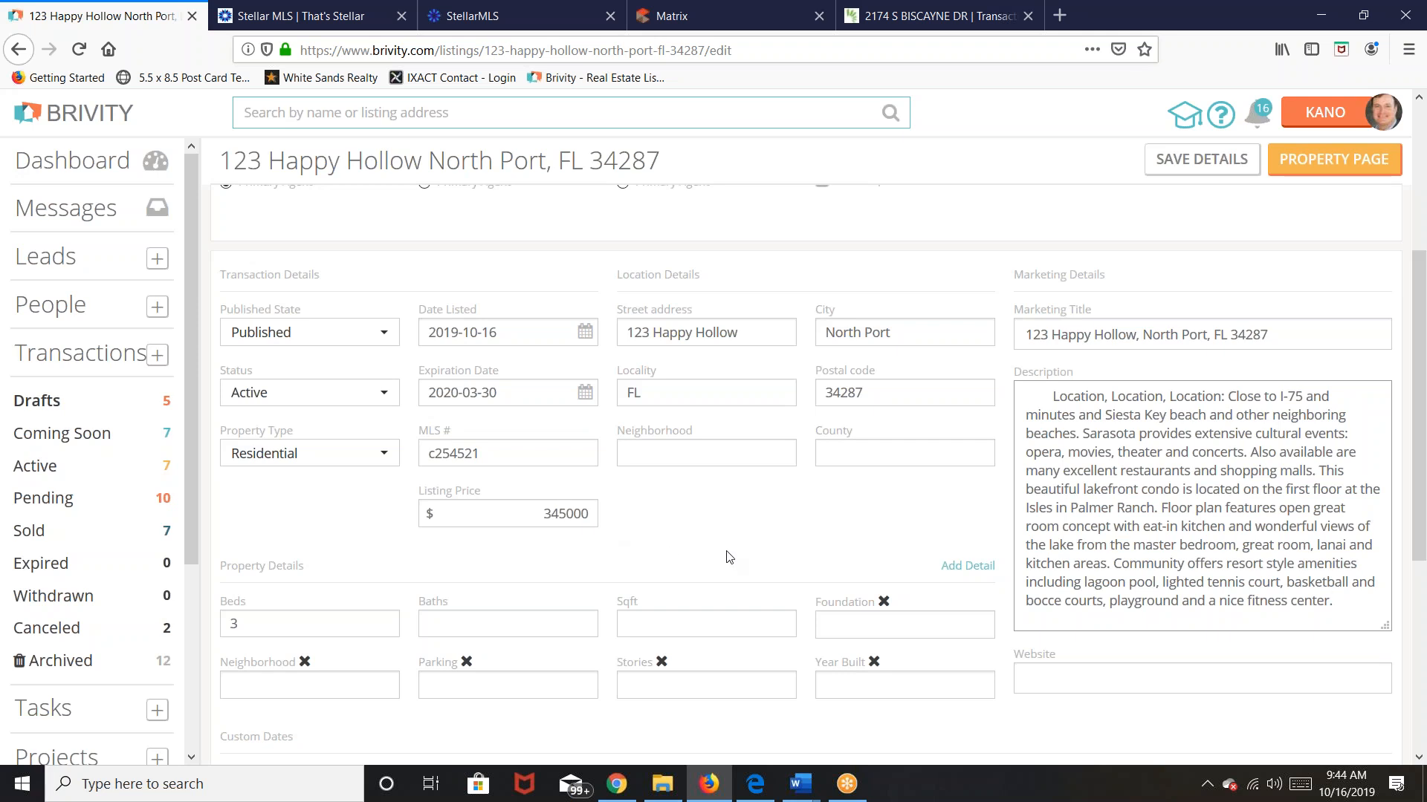
pyautogui.scroll(-2, 729, 557)
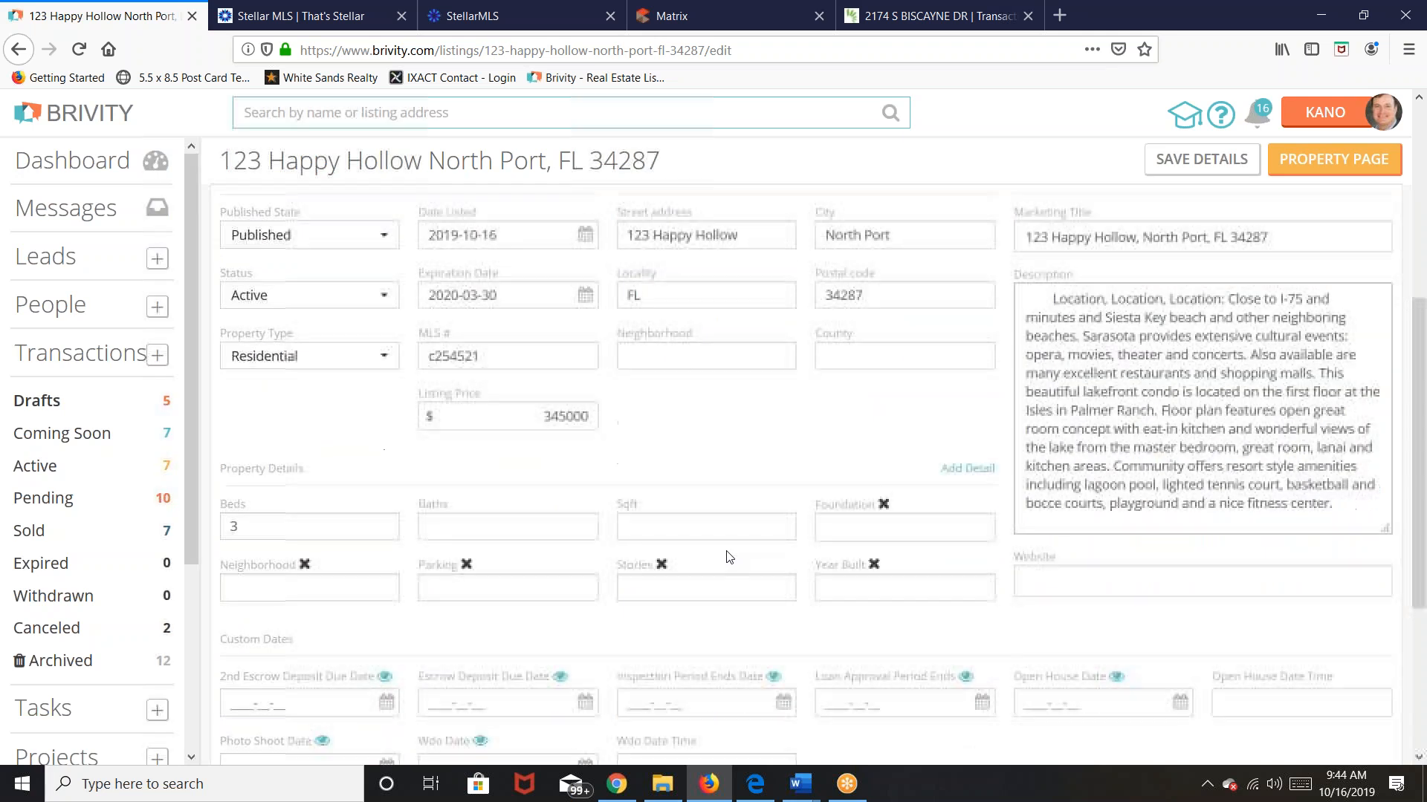
pyautogui.scroll(-2, 729, 557)
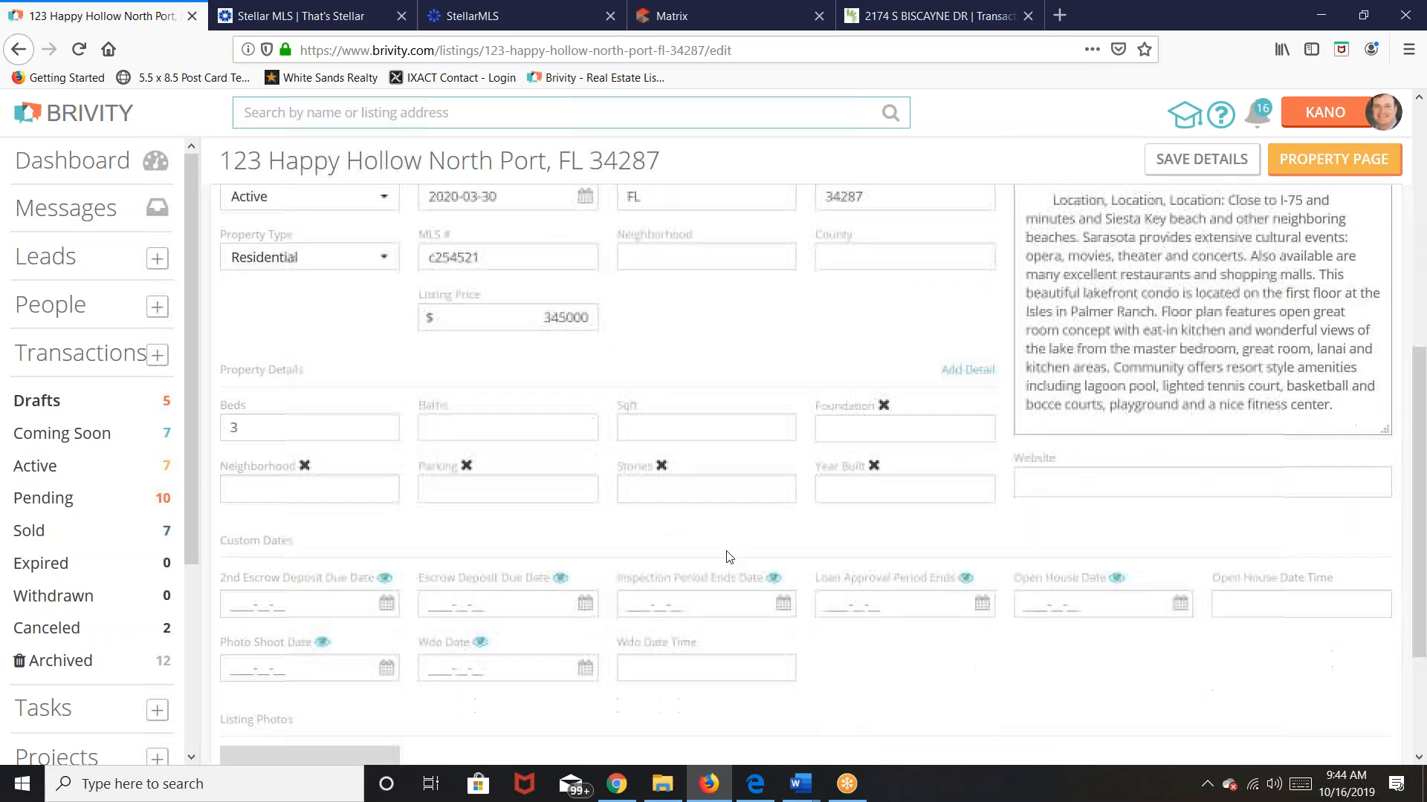
# Step: Enter 2 baths, 2300 sqft and a slab foundation
pyautogui.click(565, 427)
pyautogui.write('2')
pyautogui.click(692, 428)
pyautogui.write('2300')
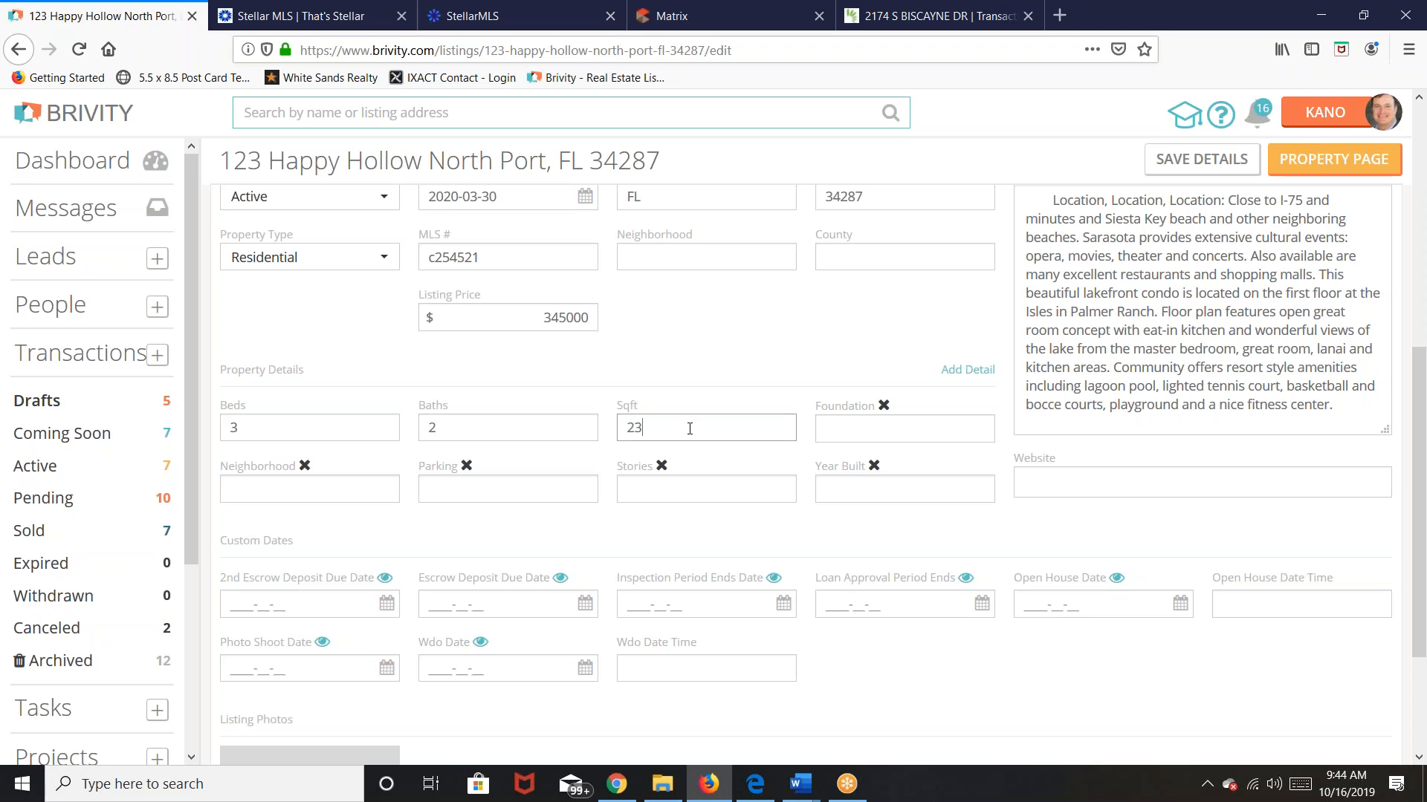
pyautogui.click(879, 431)
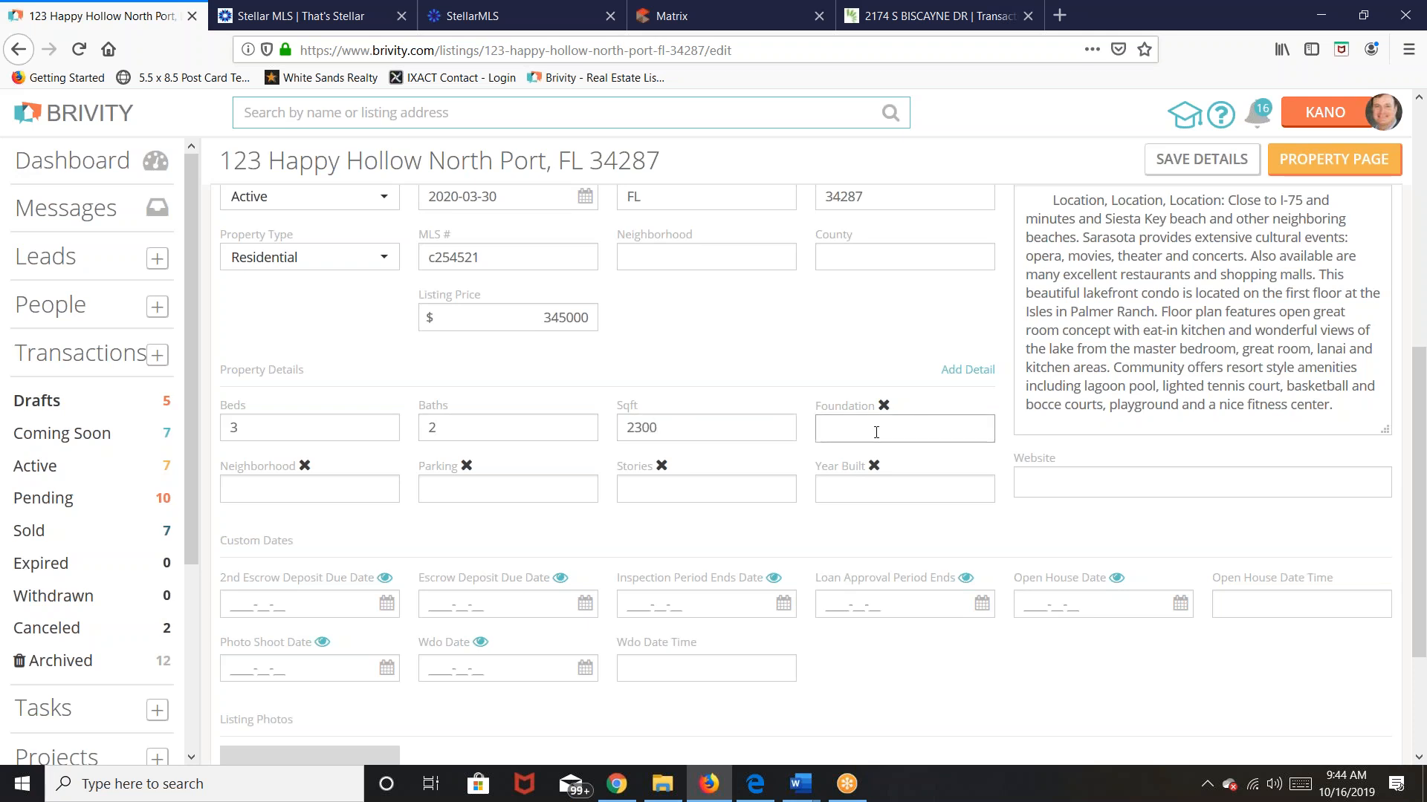
pyautogui.write('ska===')
pyautogui.press('BackSpace')
pyautogui.press('BackSpace')
pyautogui.press('BackSpace')
pyautogui.press('BackSpace')
pyautogui.press('BackSpace')
pyautogui.write('lab')
# Step: Enter 2 parking spaces, 1 story and year built 2009
pyautogui.click(447, 489)
pyautogui.write('2')
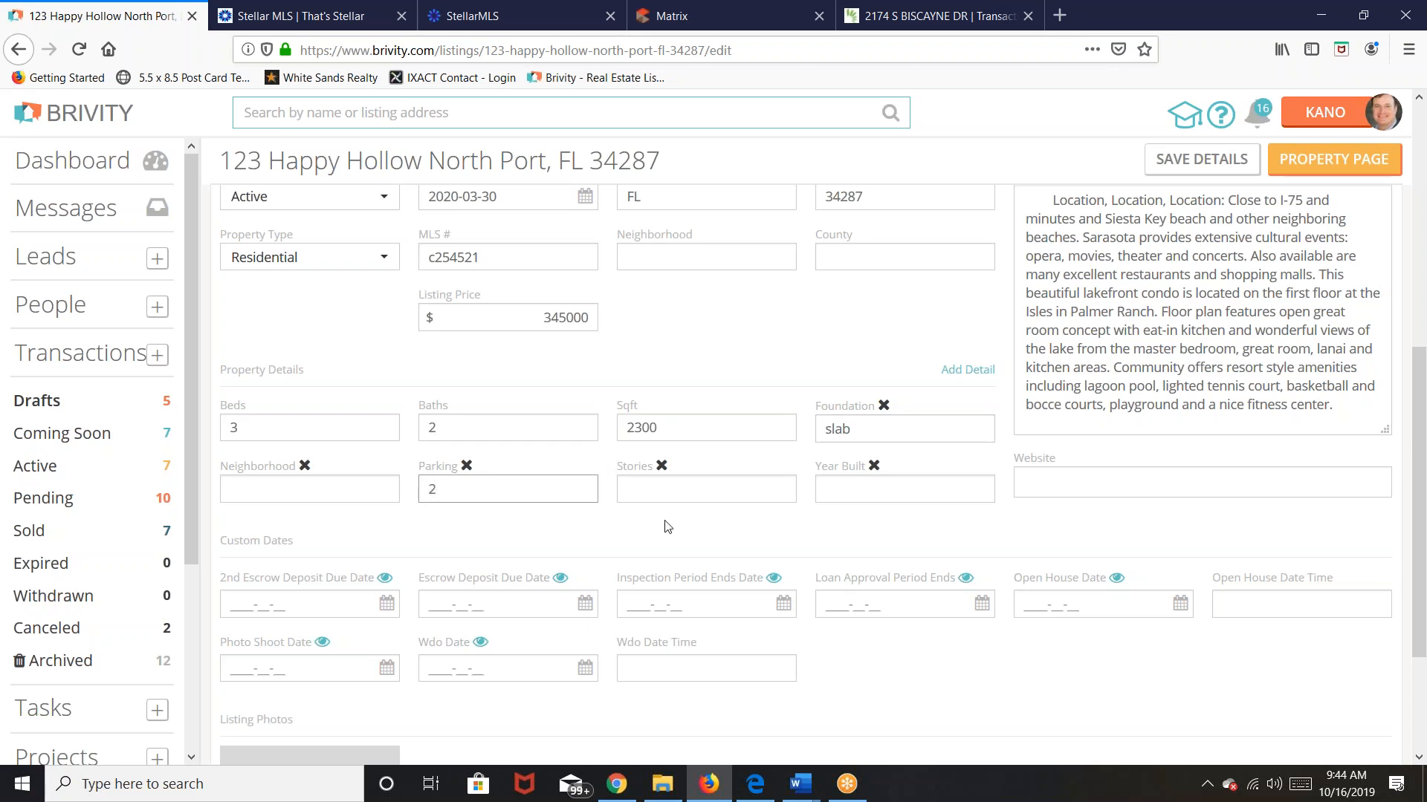
pyautogui.click(687, 487)
pyautogui.write('1')
pyautogui.click(883, 487)
pyautogui.write('2009')
pyautogui.click(955, 557)
# Step: Set the open house date to October 27, 2019
pyautogui.scroll(-2, 956, 557)
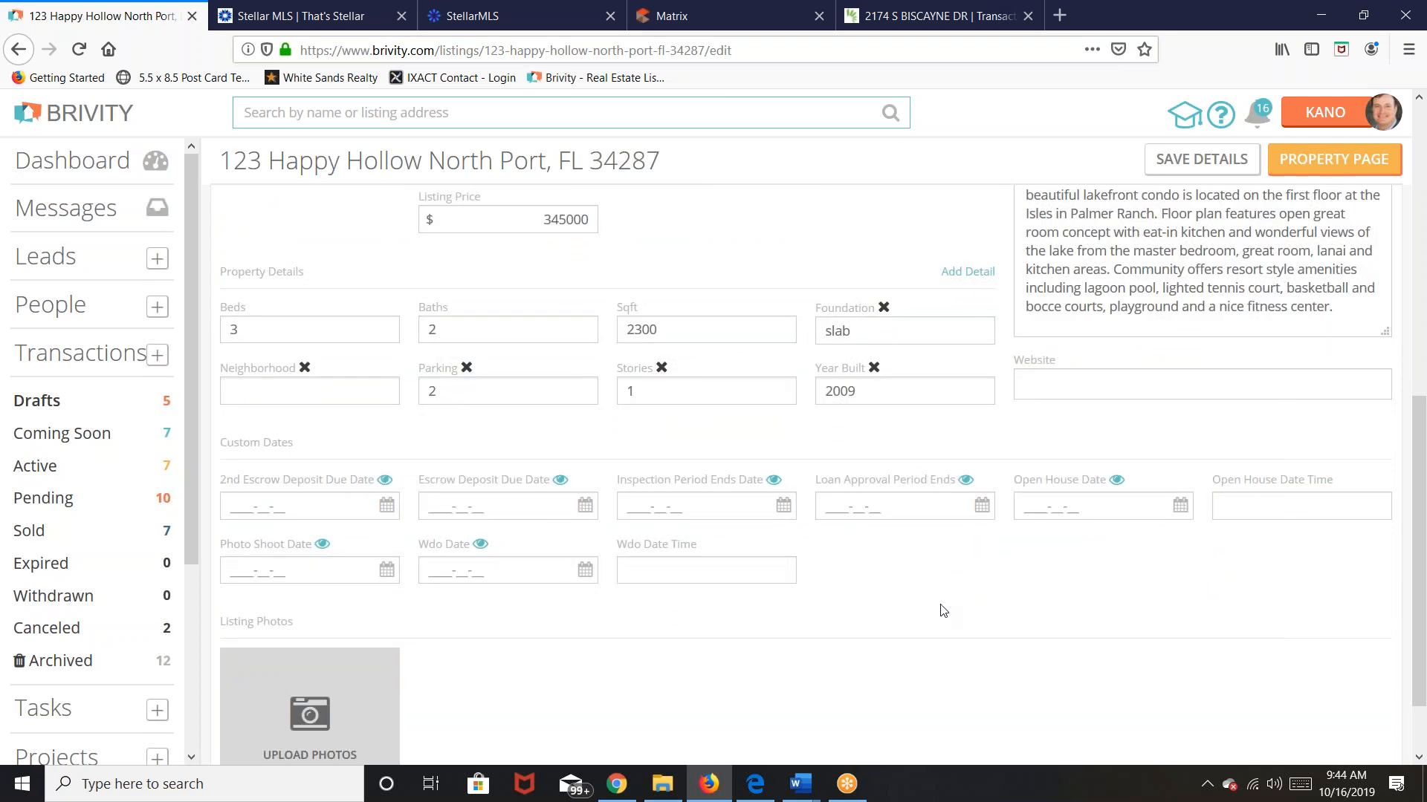
pyautogui.scroll(-2, 888, 595)
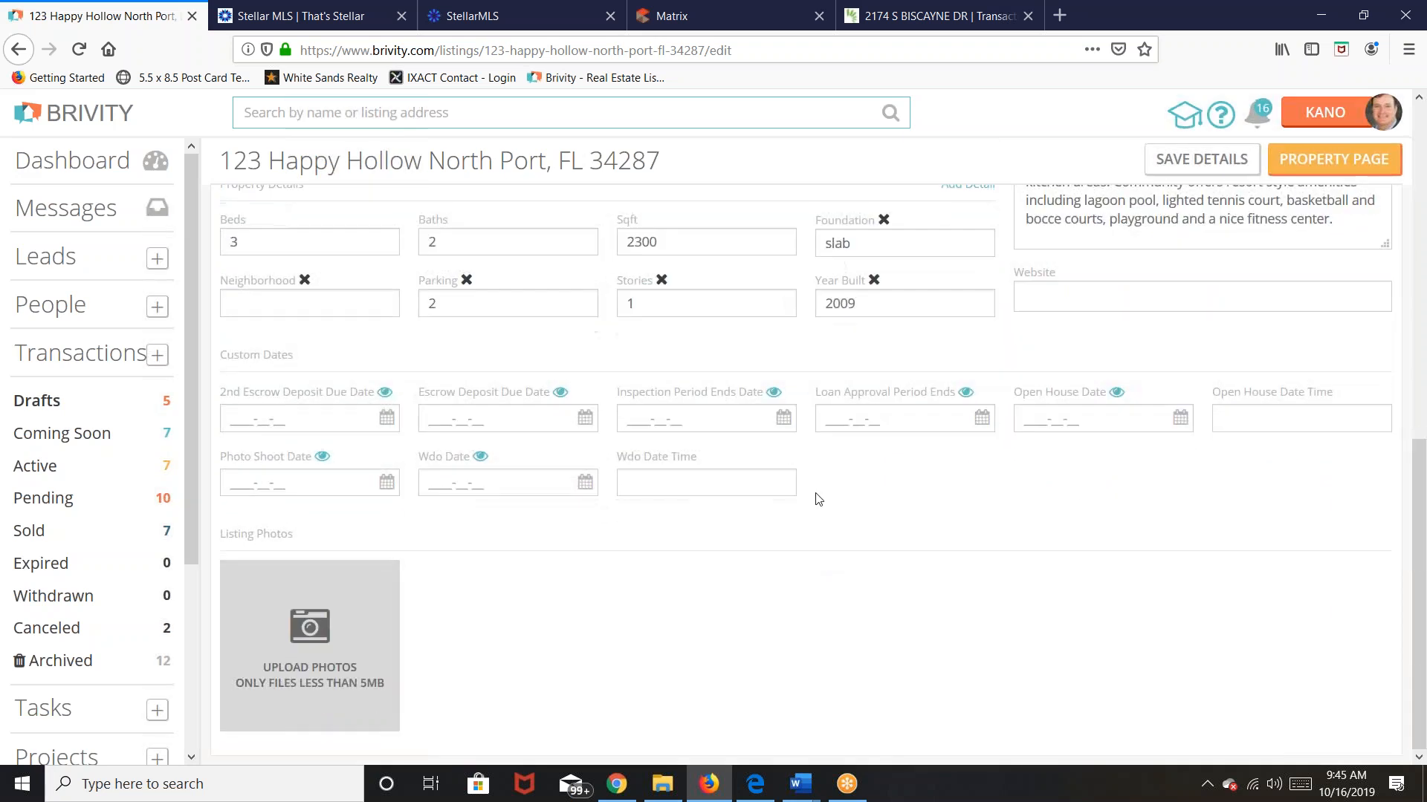
pyautogui.click(1098, 419)
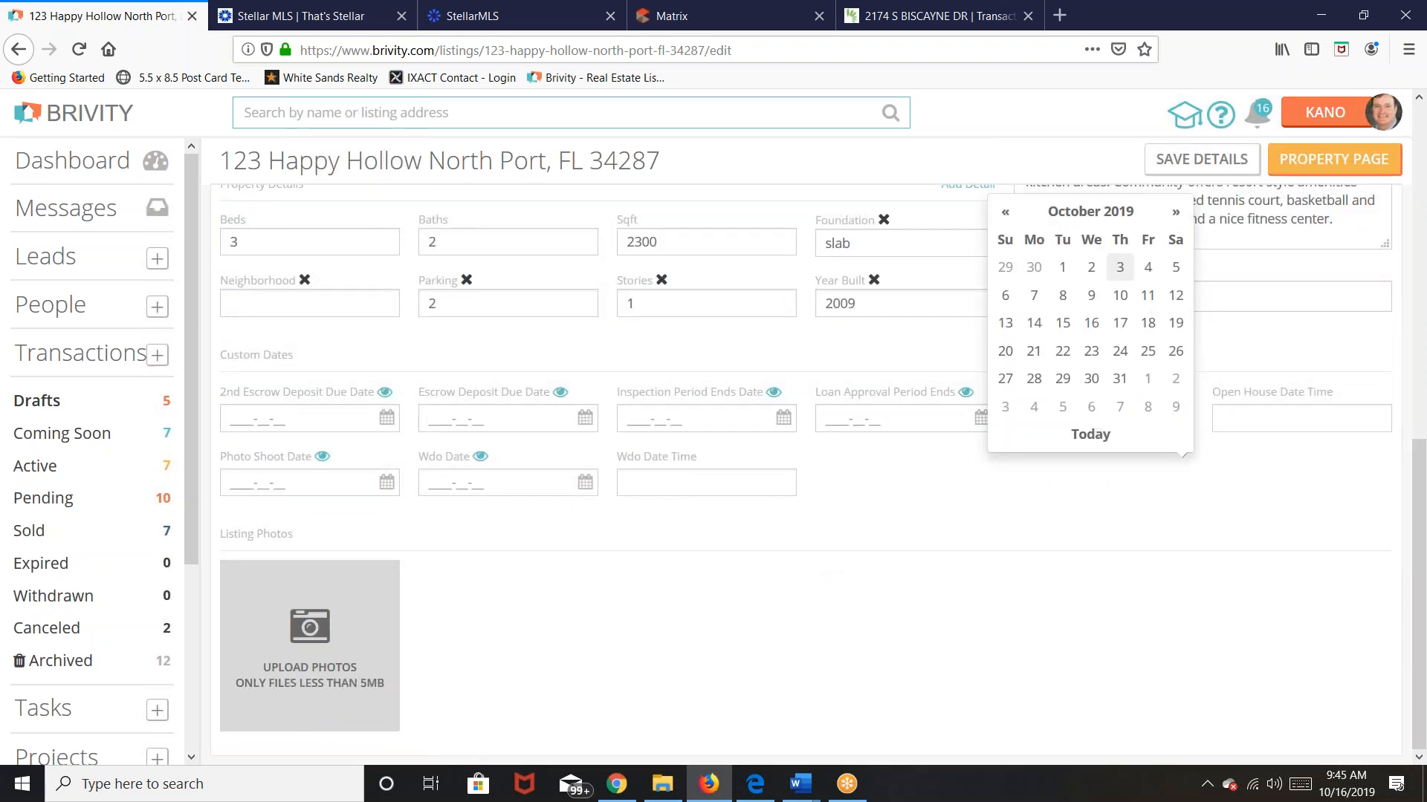
pyautogui.click(1005, 378)
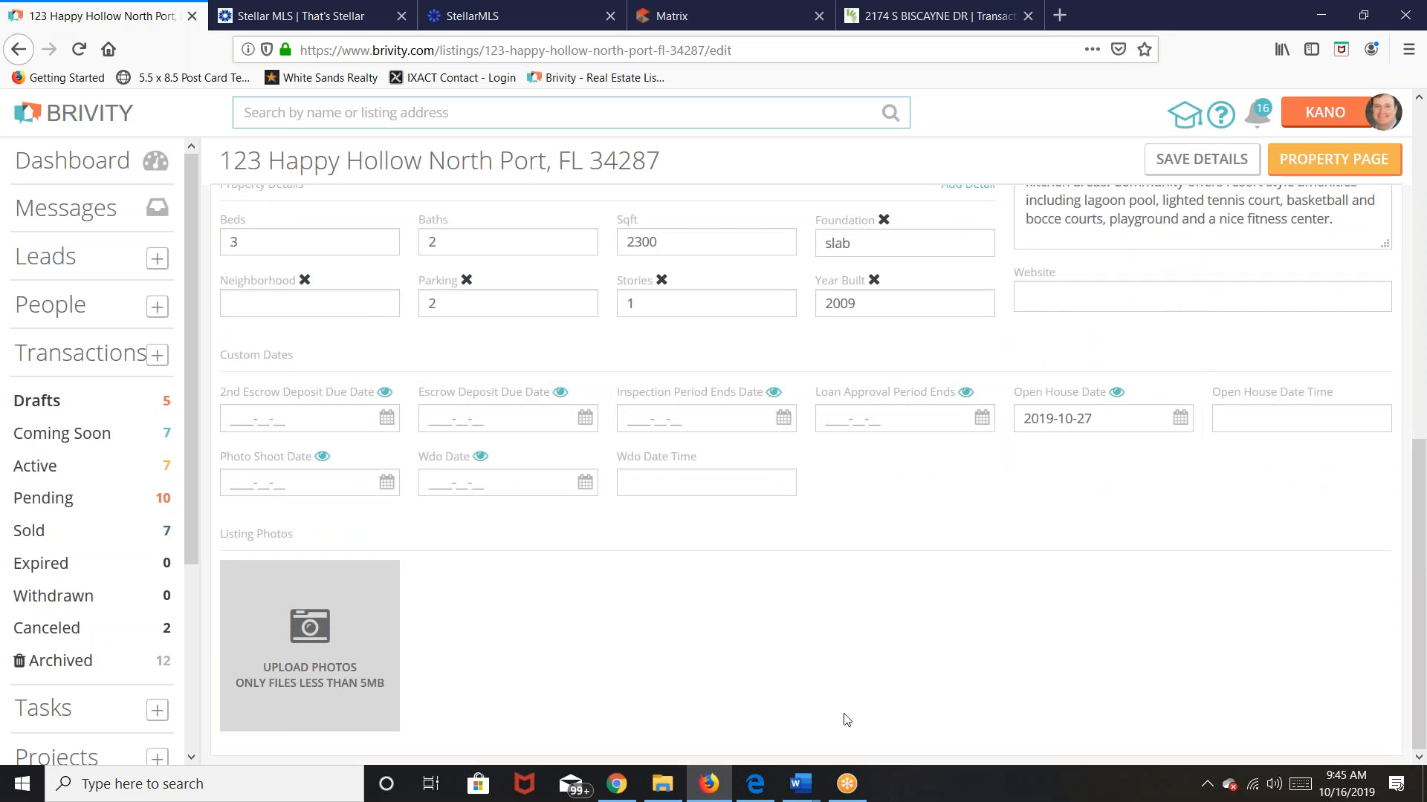
# Step: Set the open house time to 12:00 PM
pyautogui.click(1281, 422)
pyautogui.write('12')
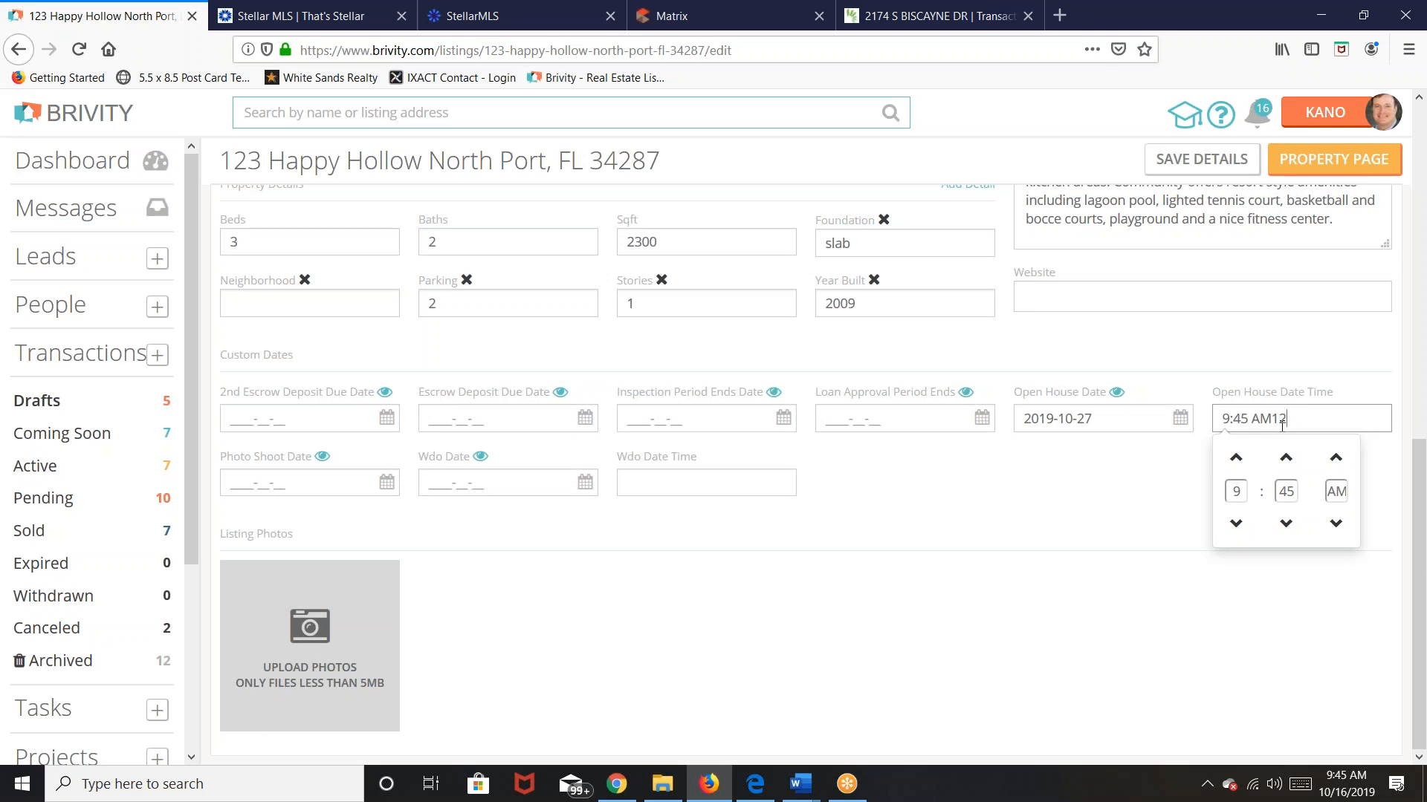
pyautogui.press('BackSpace')
pyautogui.press('BackSpace')
pyautogui.press('BackSpace')
pyautogui.click(1236, 468)
pyautogui.click(1237, 469)
pyautogui.click(1236, 471)
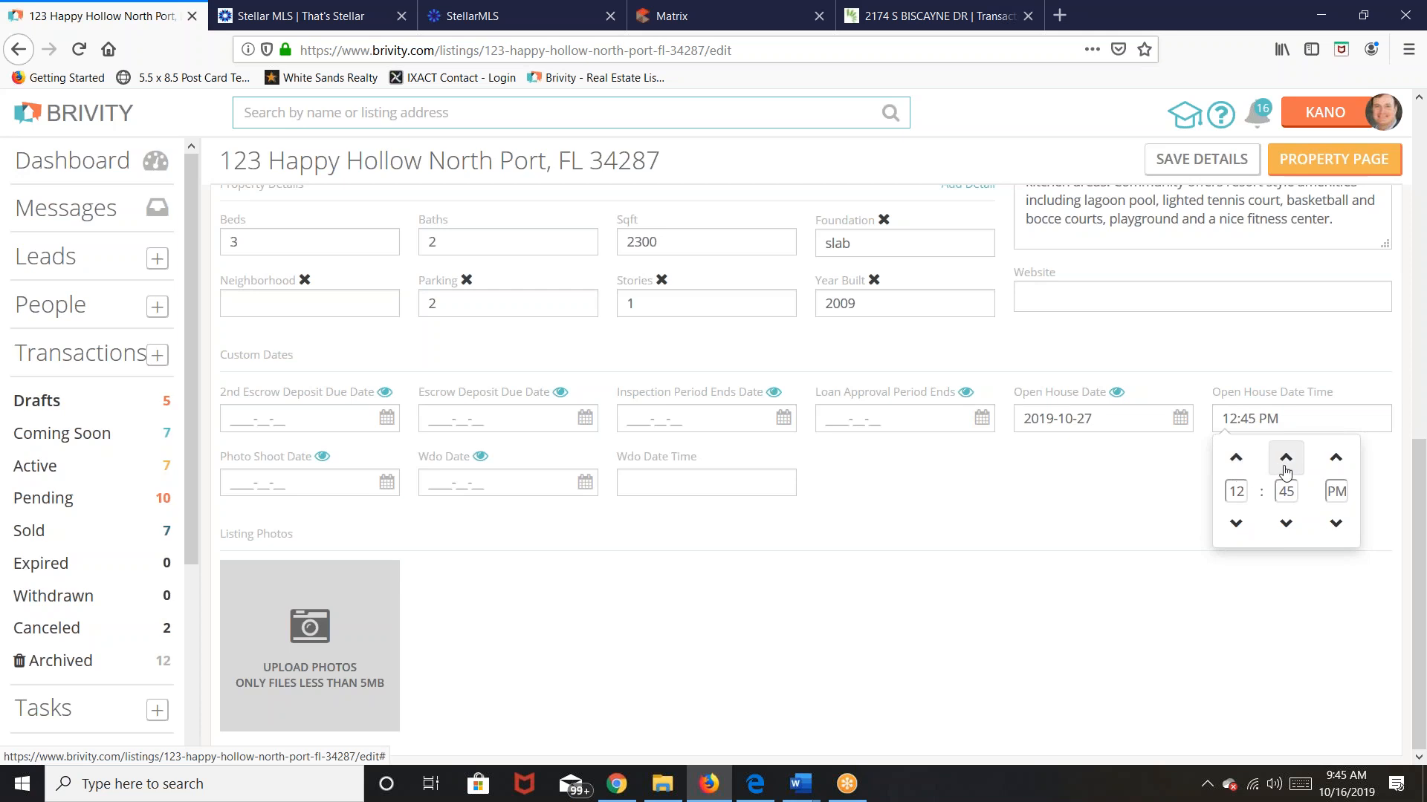
pyautogui.click(1286, 525)
pyautogui.click(1286, 524)
pyautogui.click(1286, 525)
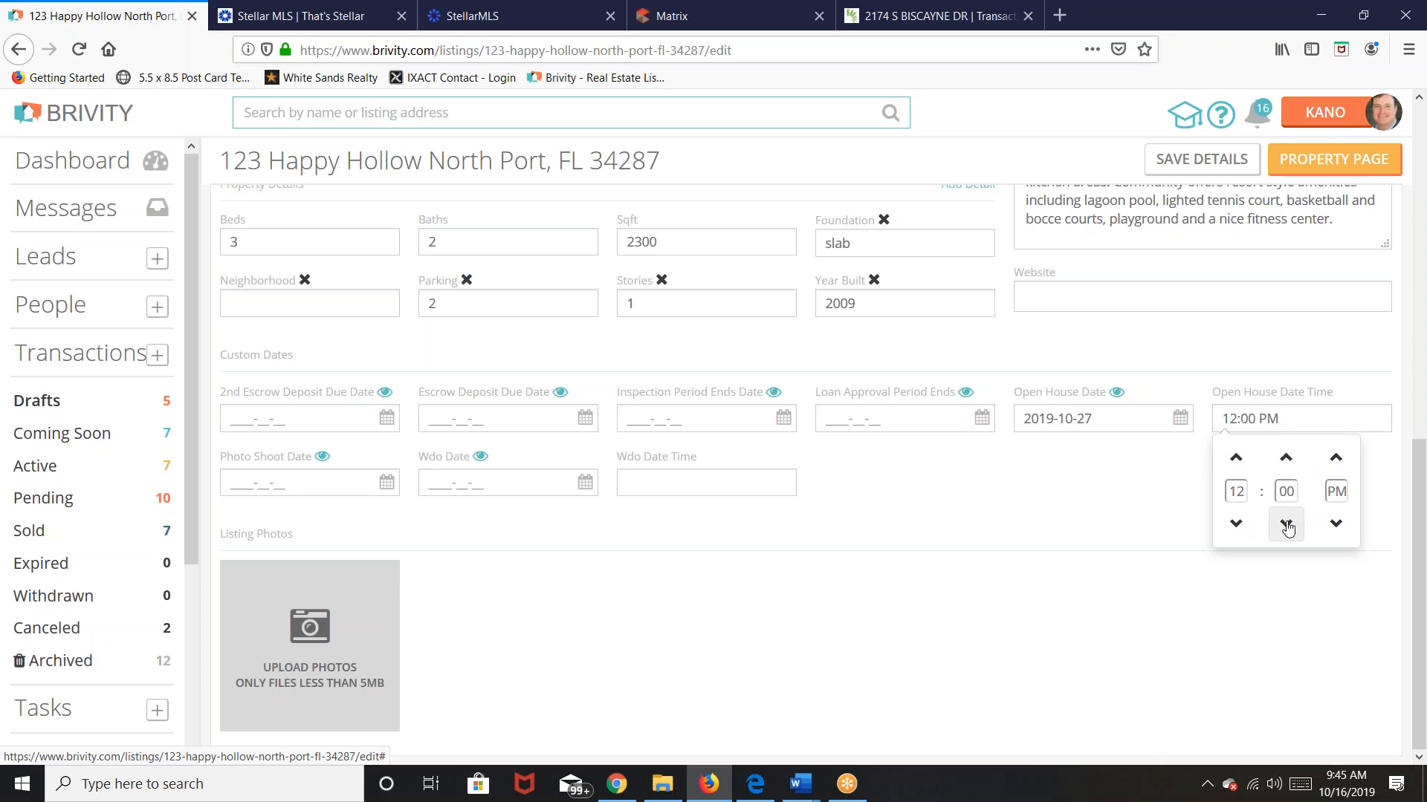
pyautogui.click(1118, 541)
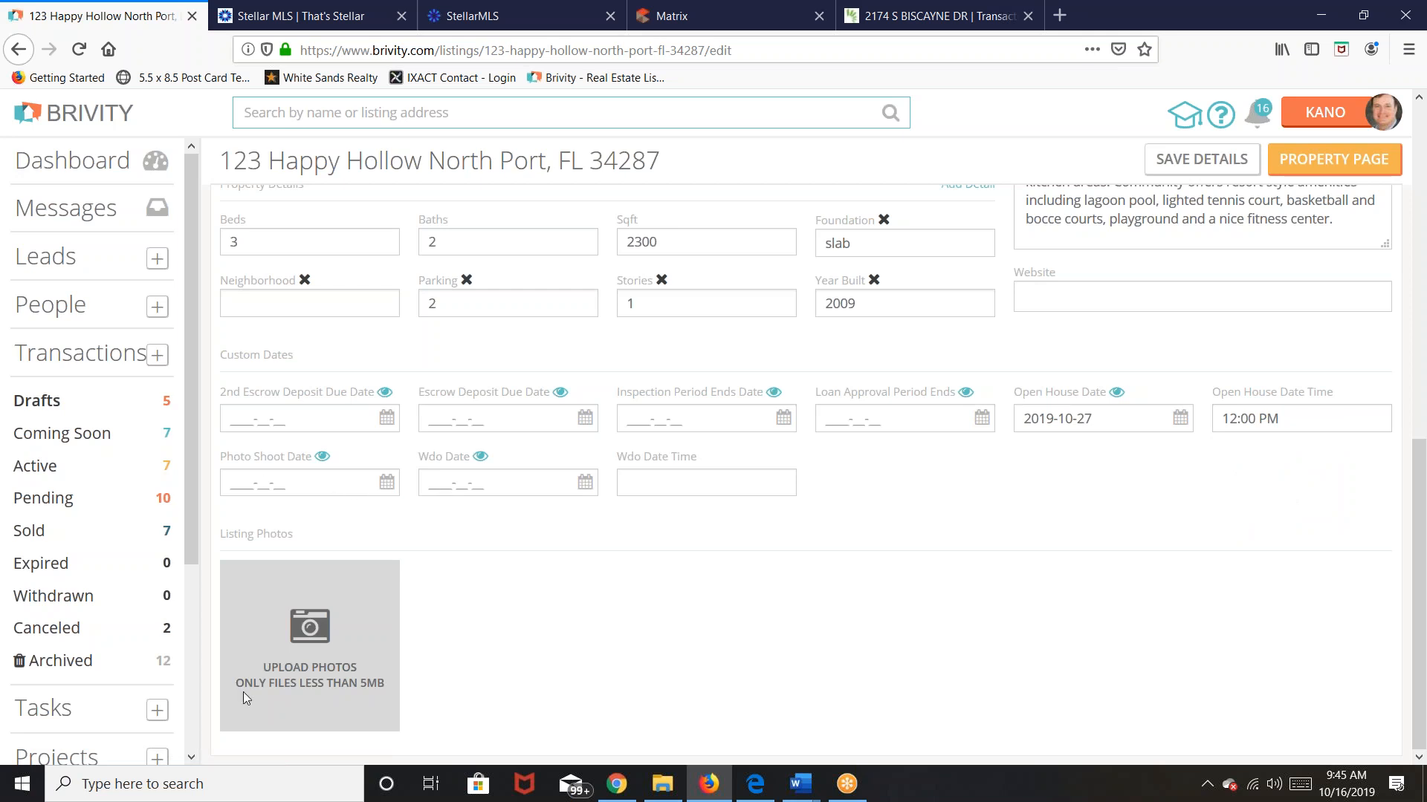
pyautogui.click(309, 637)
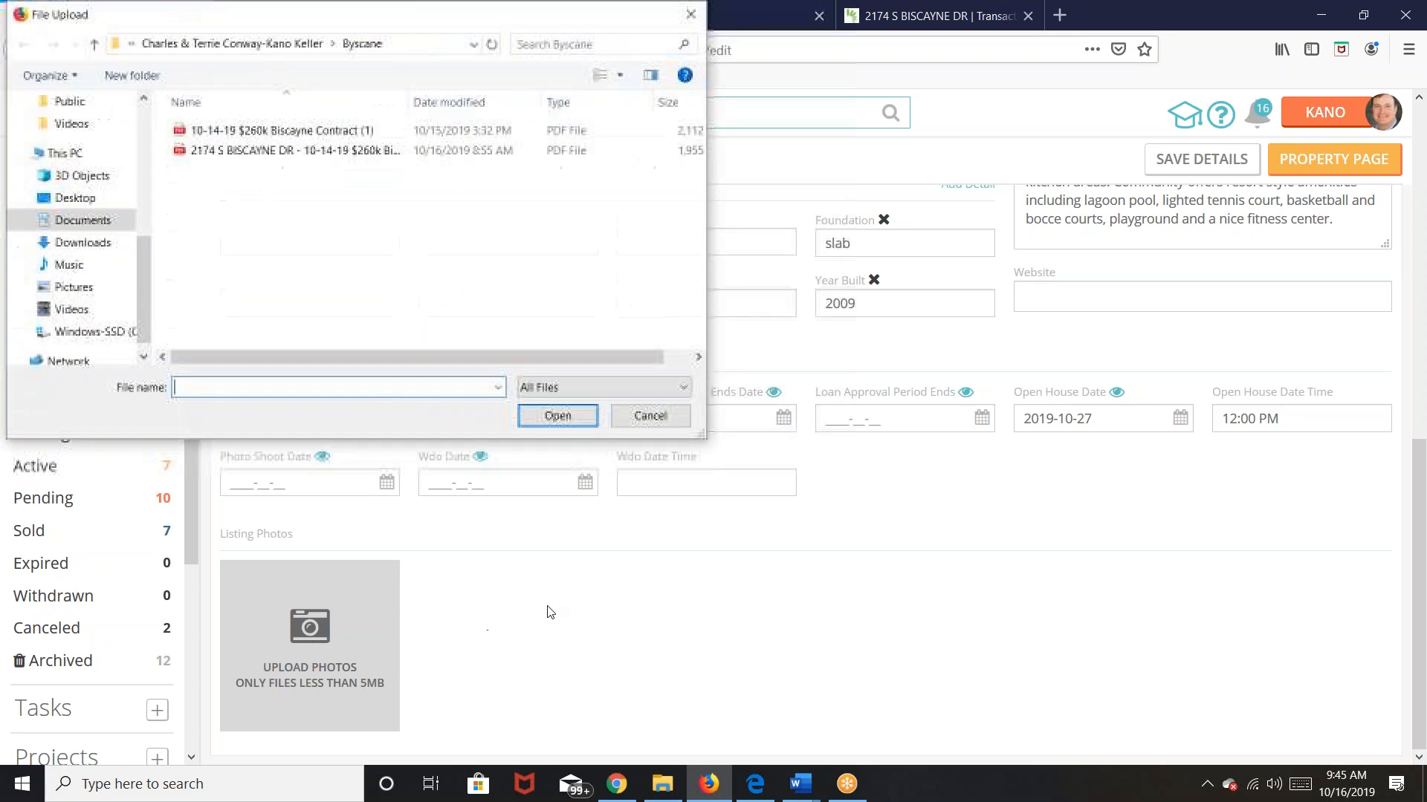
pyautogui.click(169, 45)
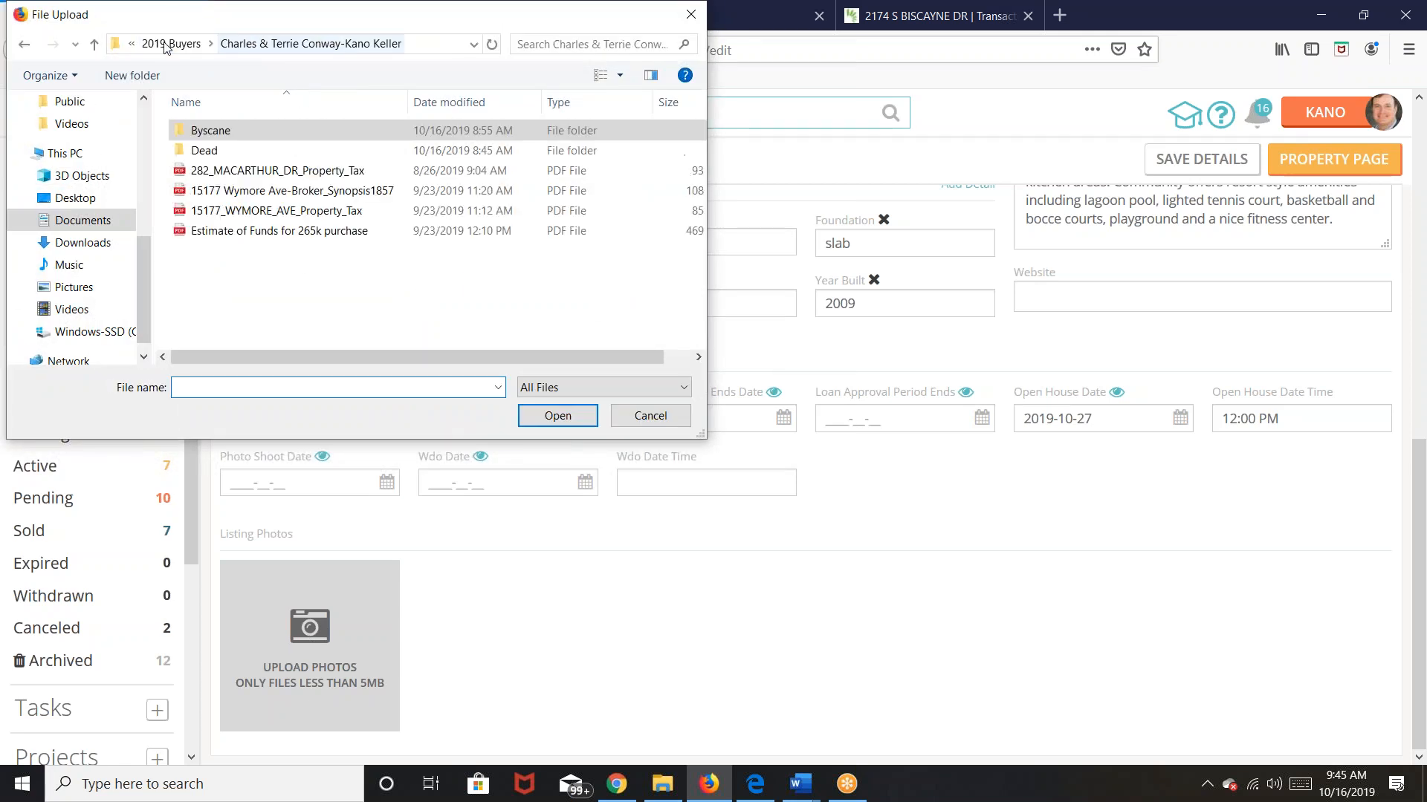
pyautogui.click(159, 45)
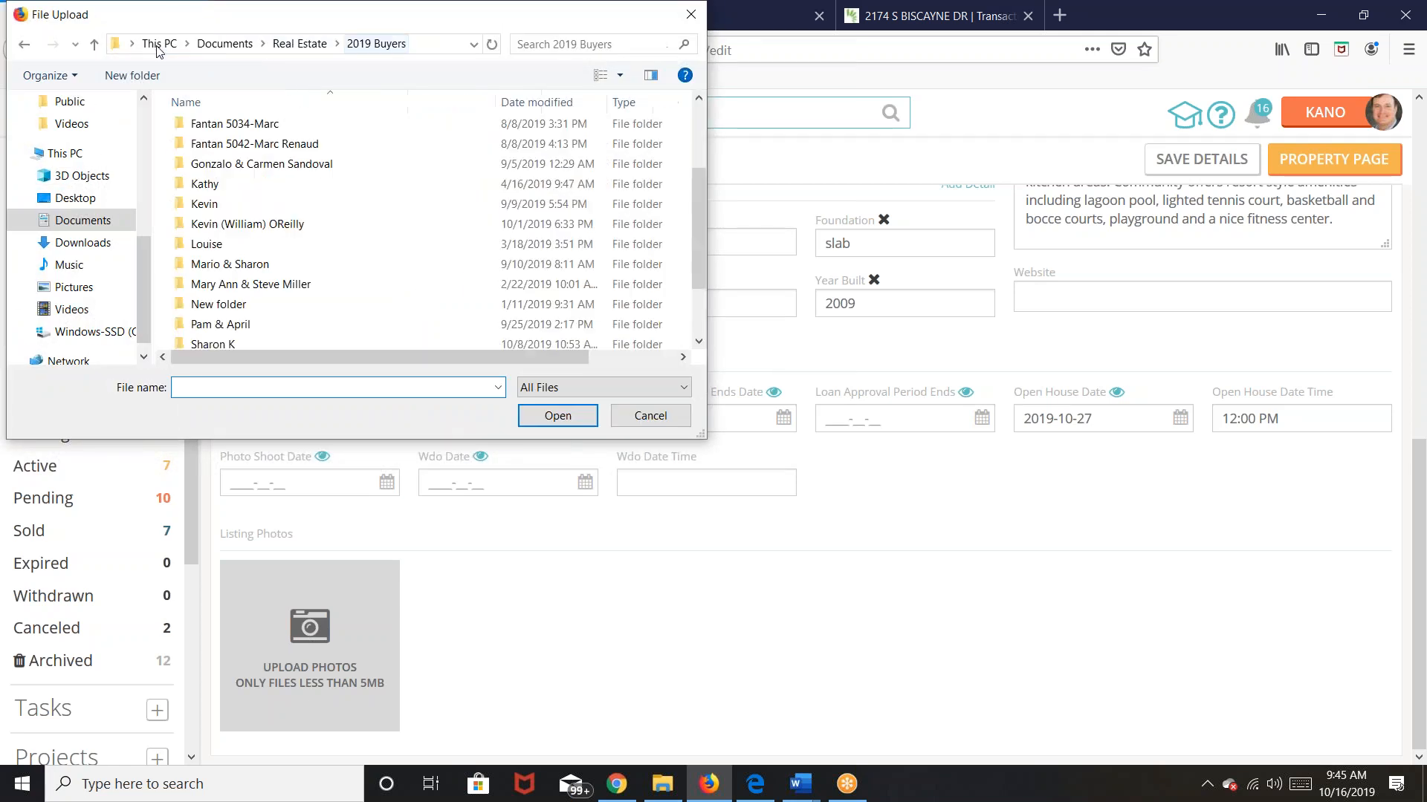
pyautogui.click(291, 44)
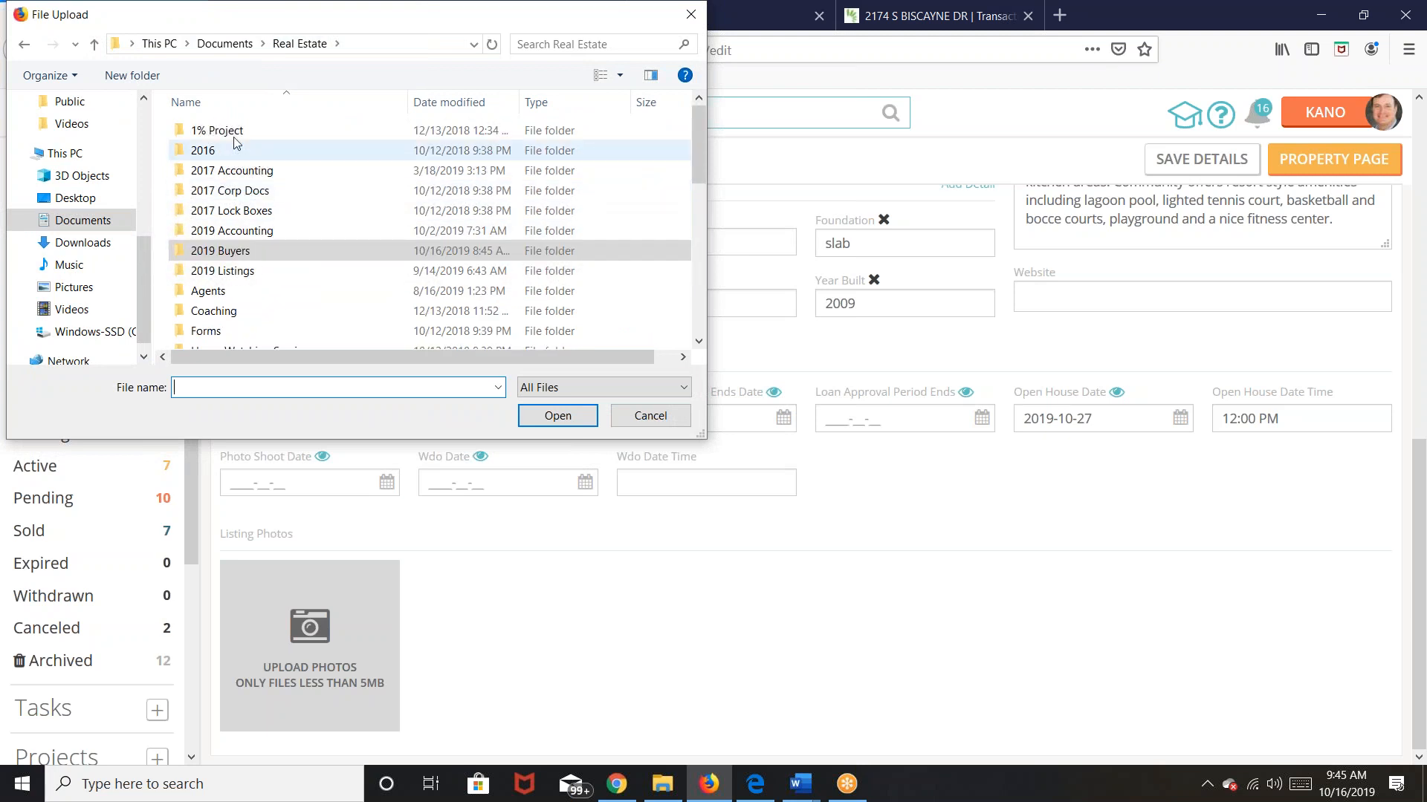
pyautogui.doubleClick(248, 270)
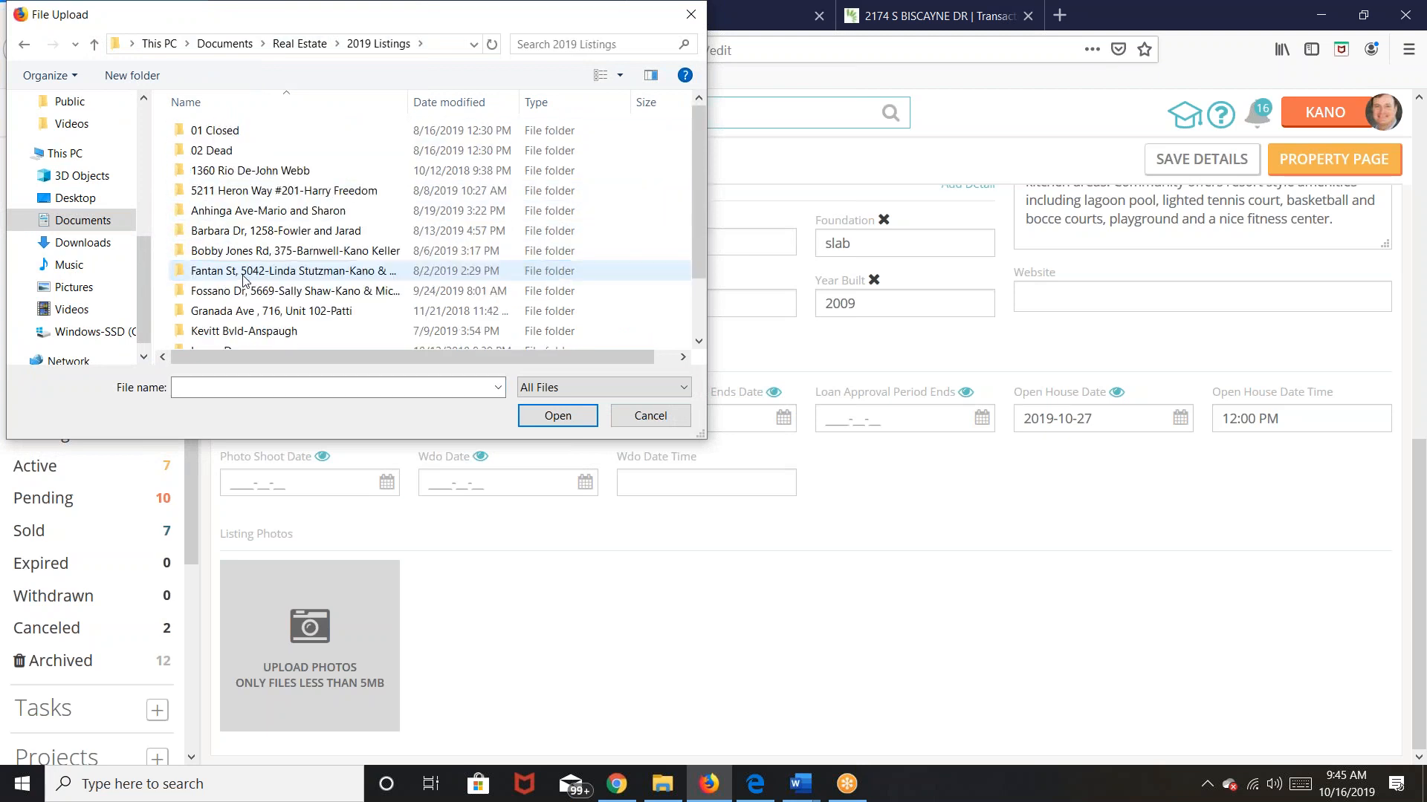
pyautogui.doubleClick(247, 290)
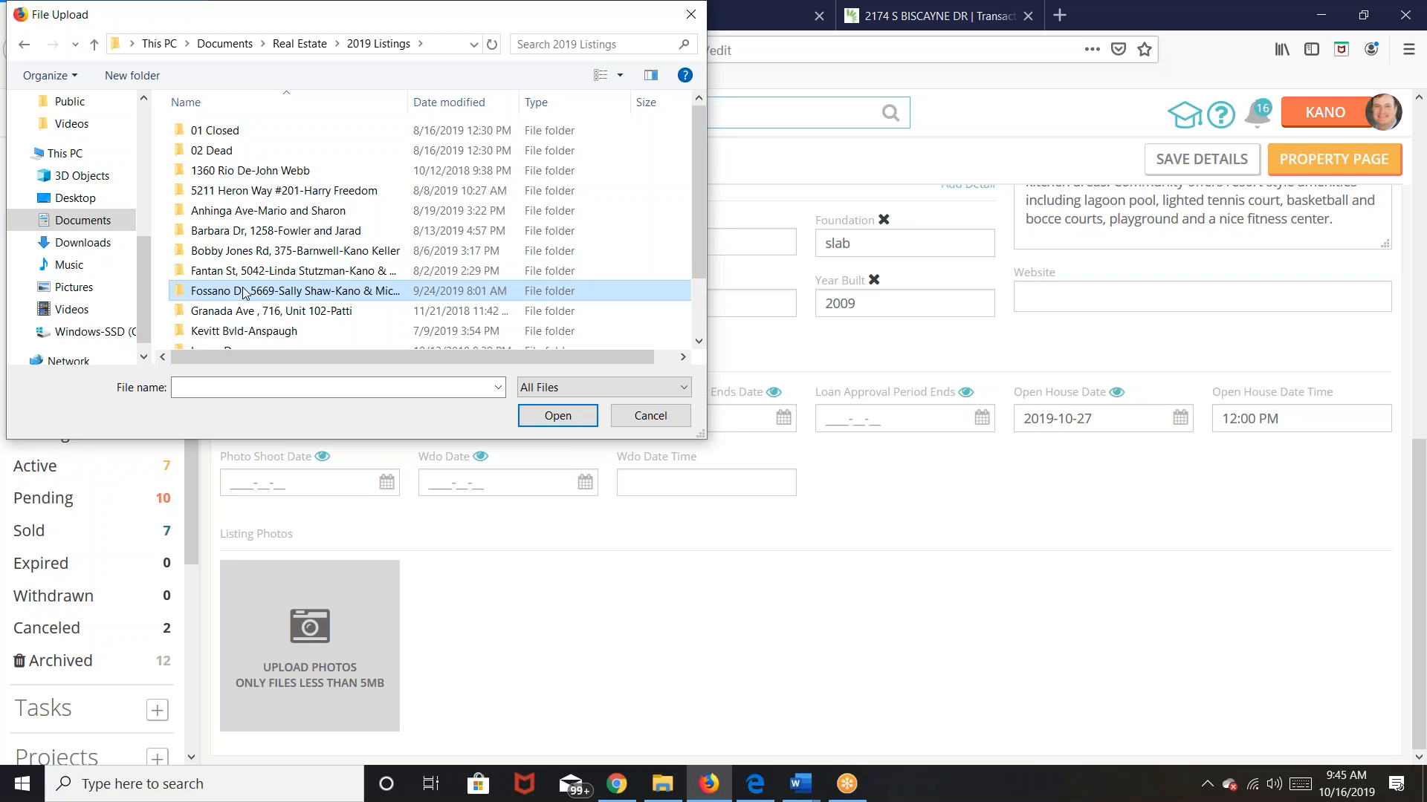
pyautogui.doubleClick(230, 134)
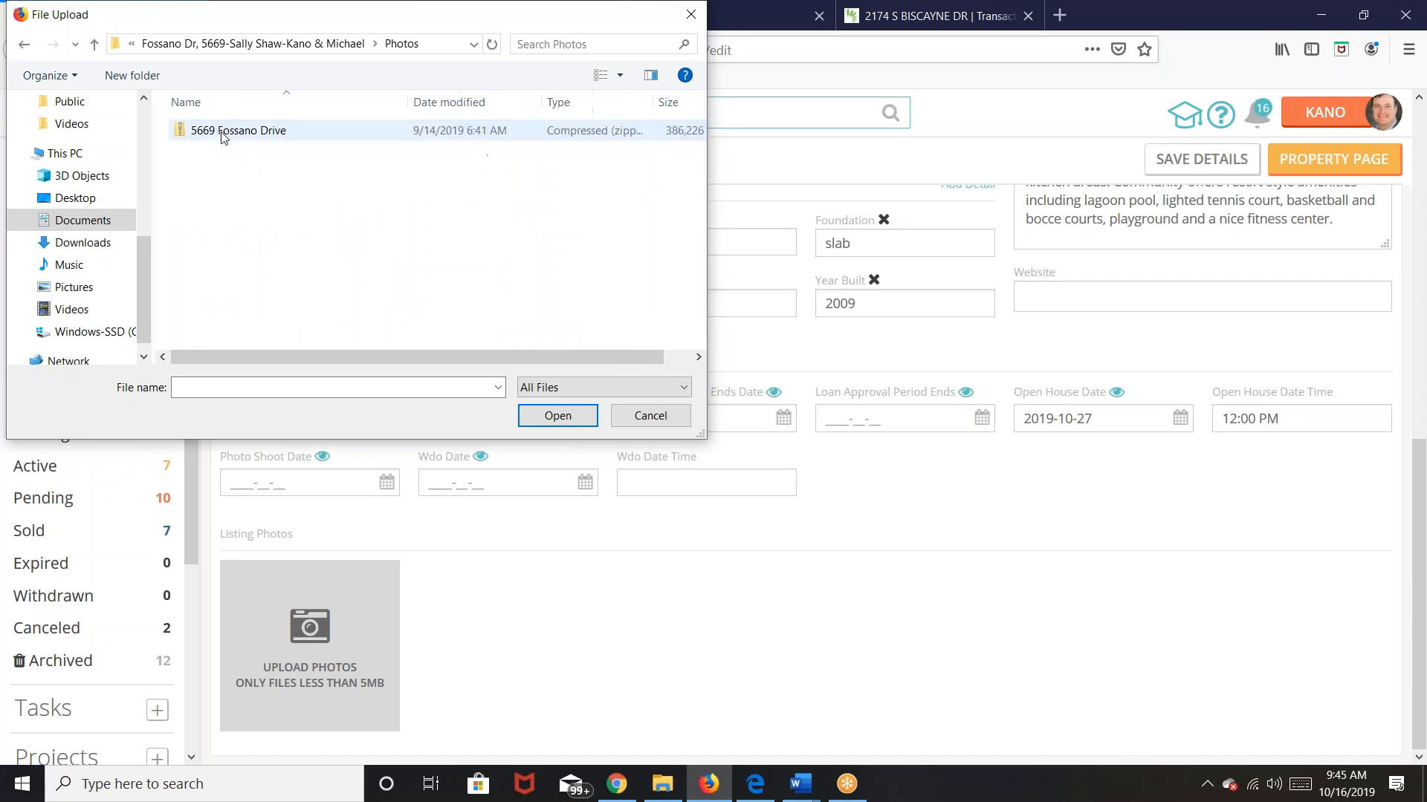
pyautogui.doubleClick(223, 135)
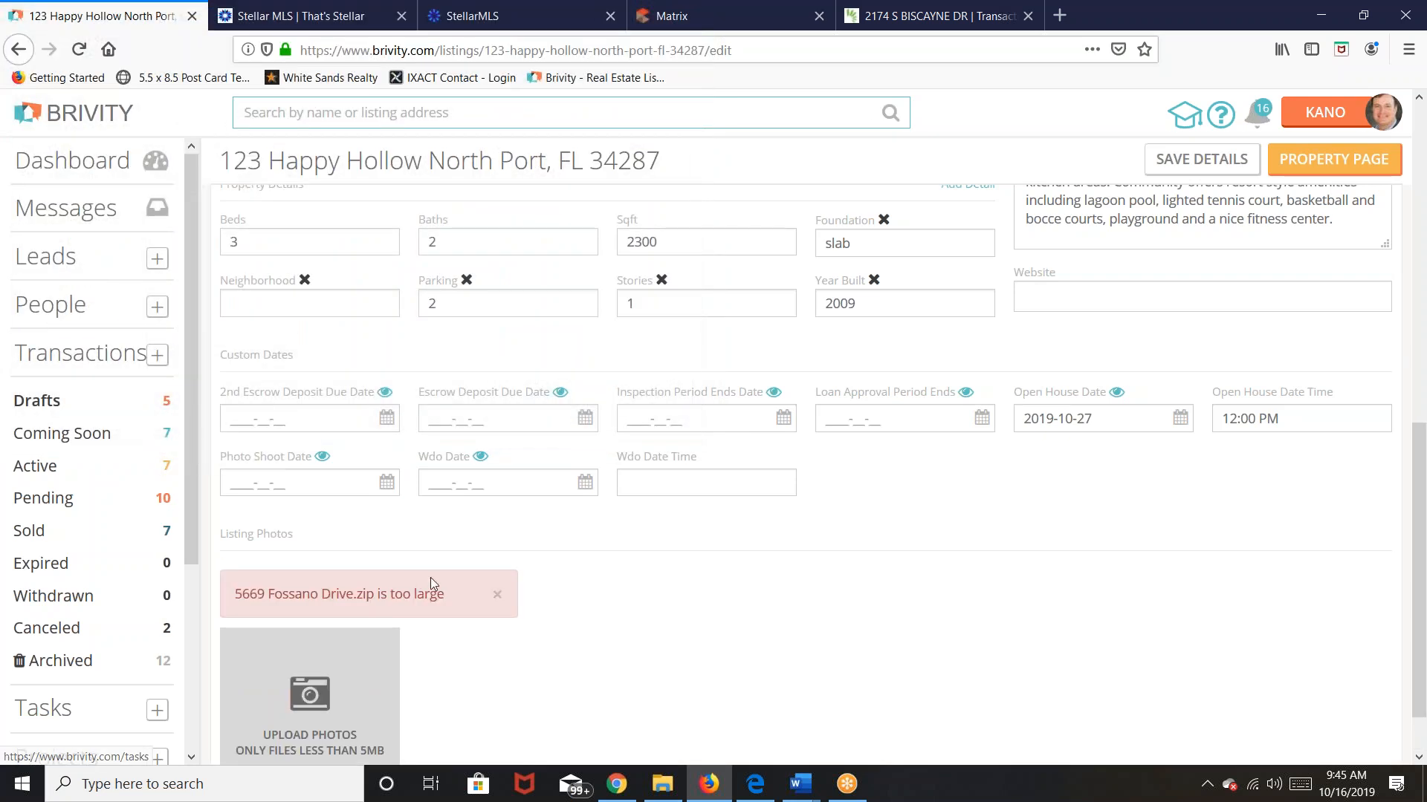
pyautogui.click(498, 597)
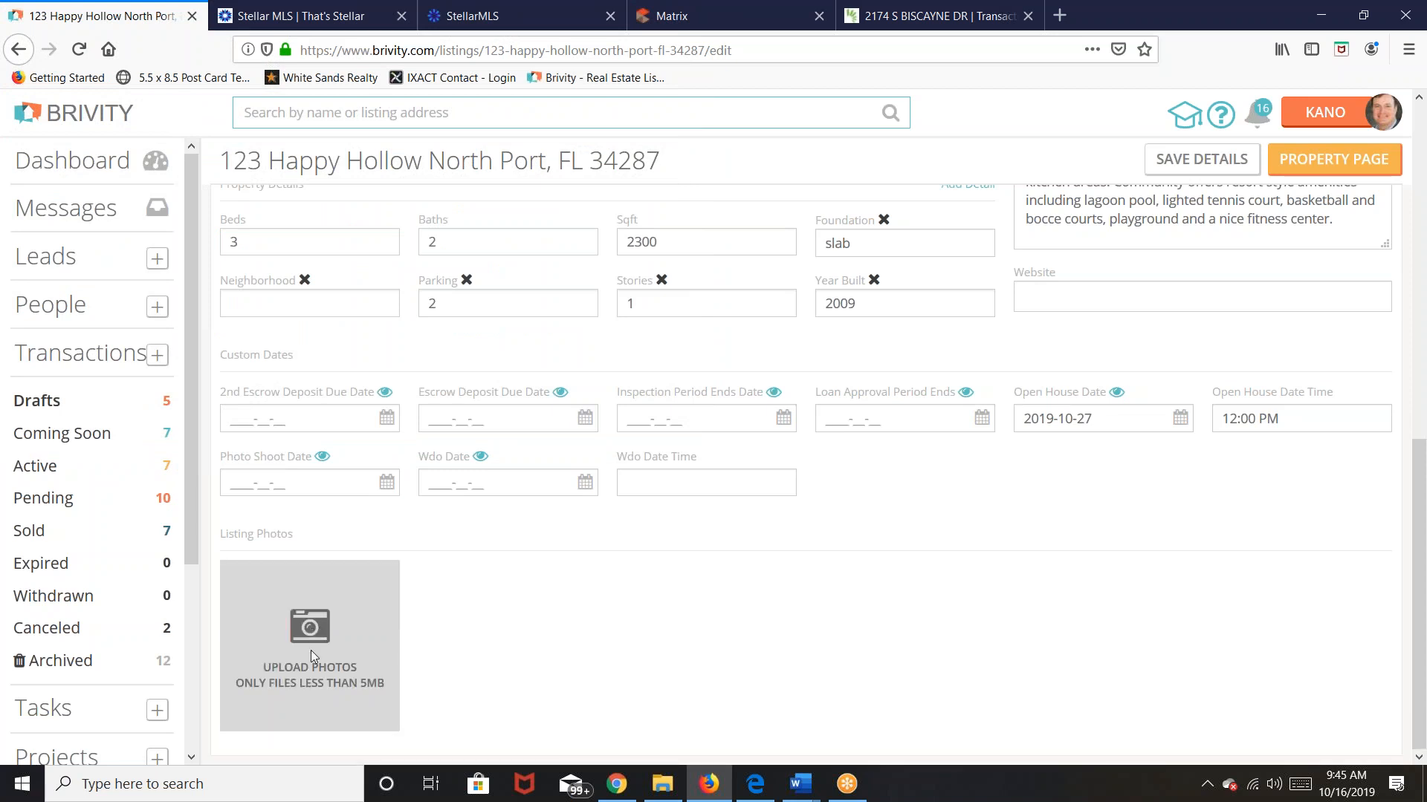
pyautogui.click(312, 633)
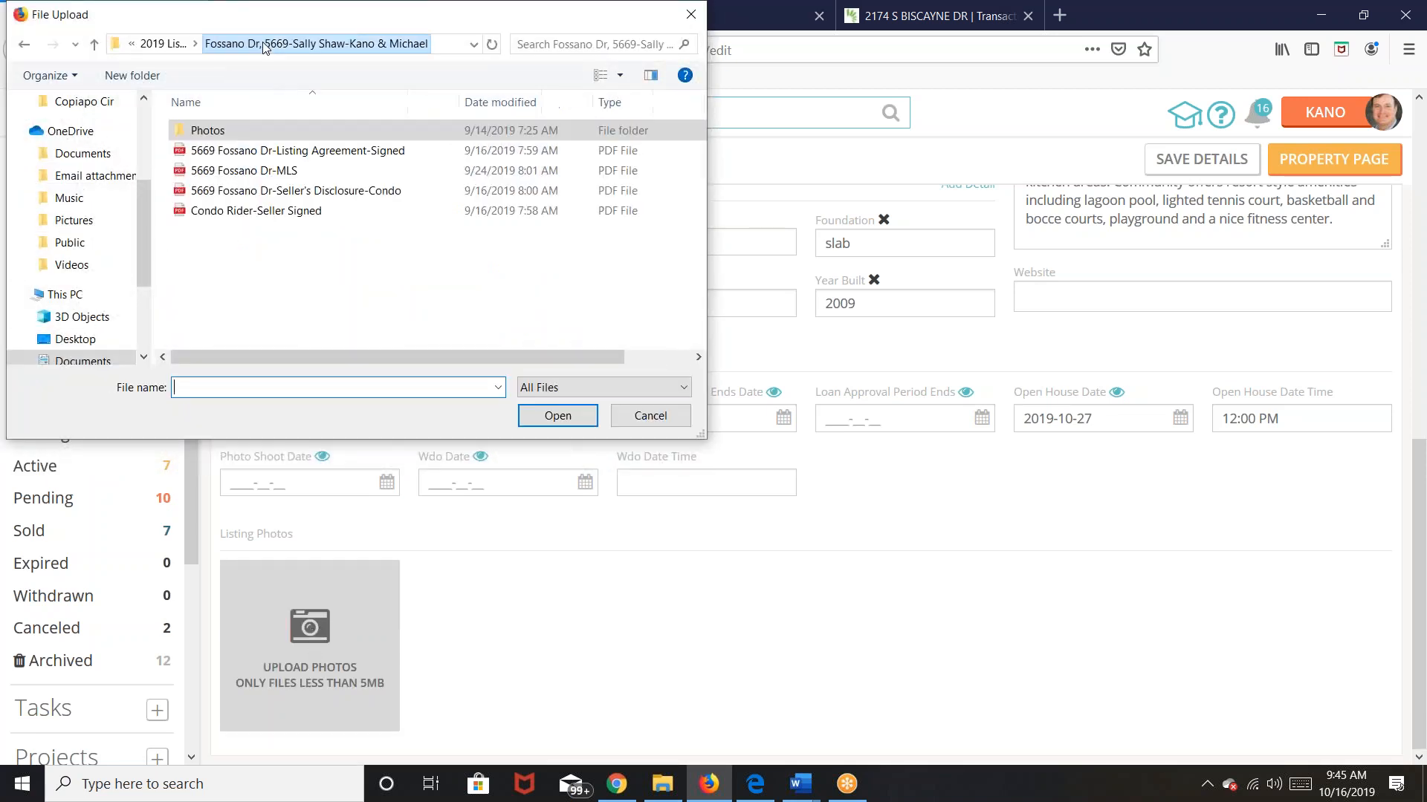
pyautogui.click(161, 49)
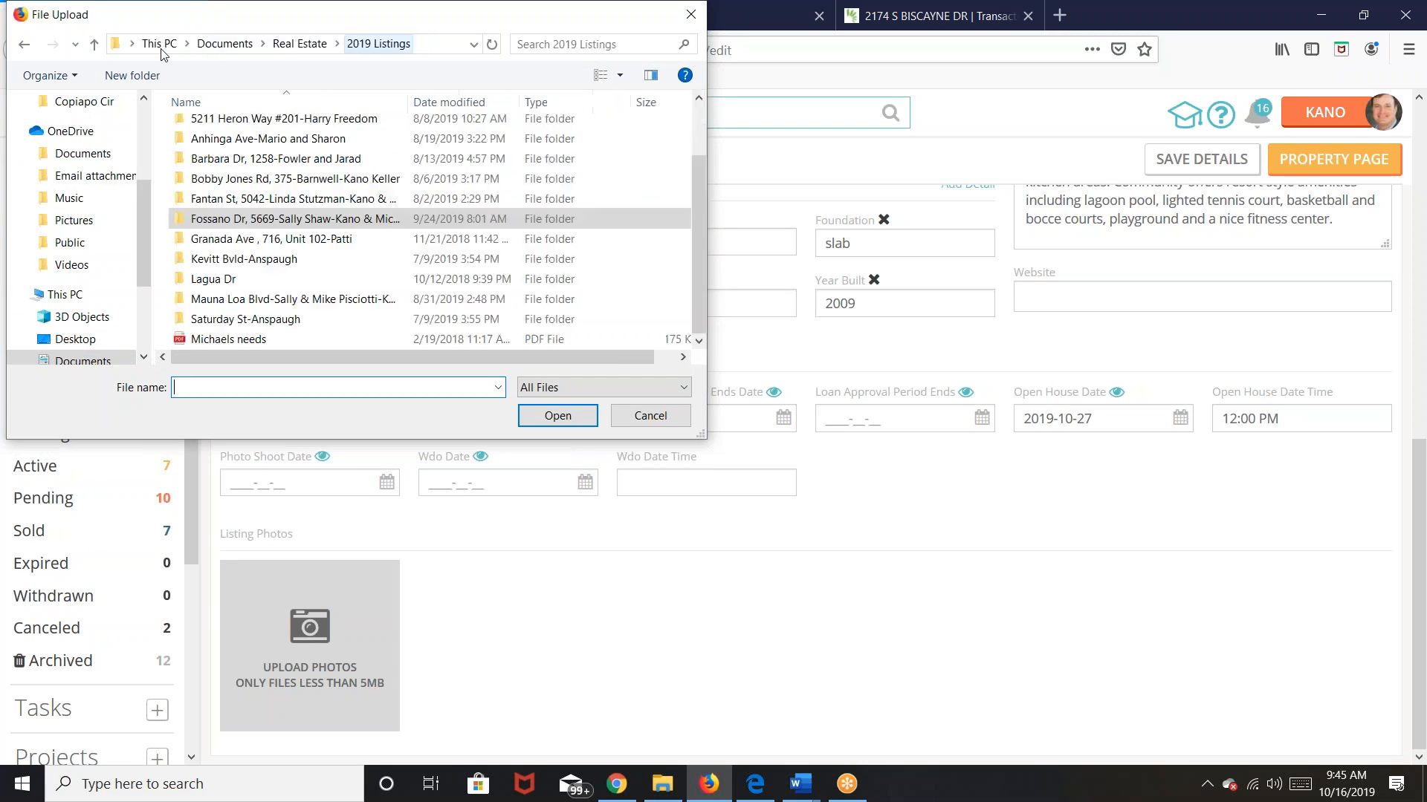
pyautogui.doubleClick(234, 144)
pyautogui.click(319, 175)
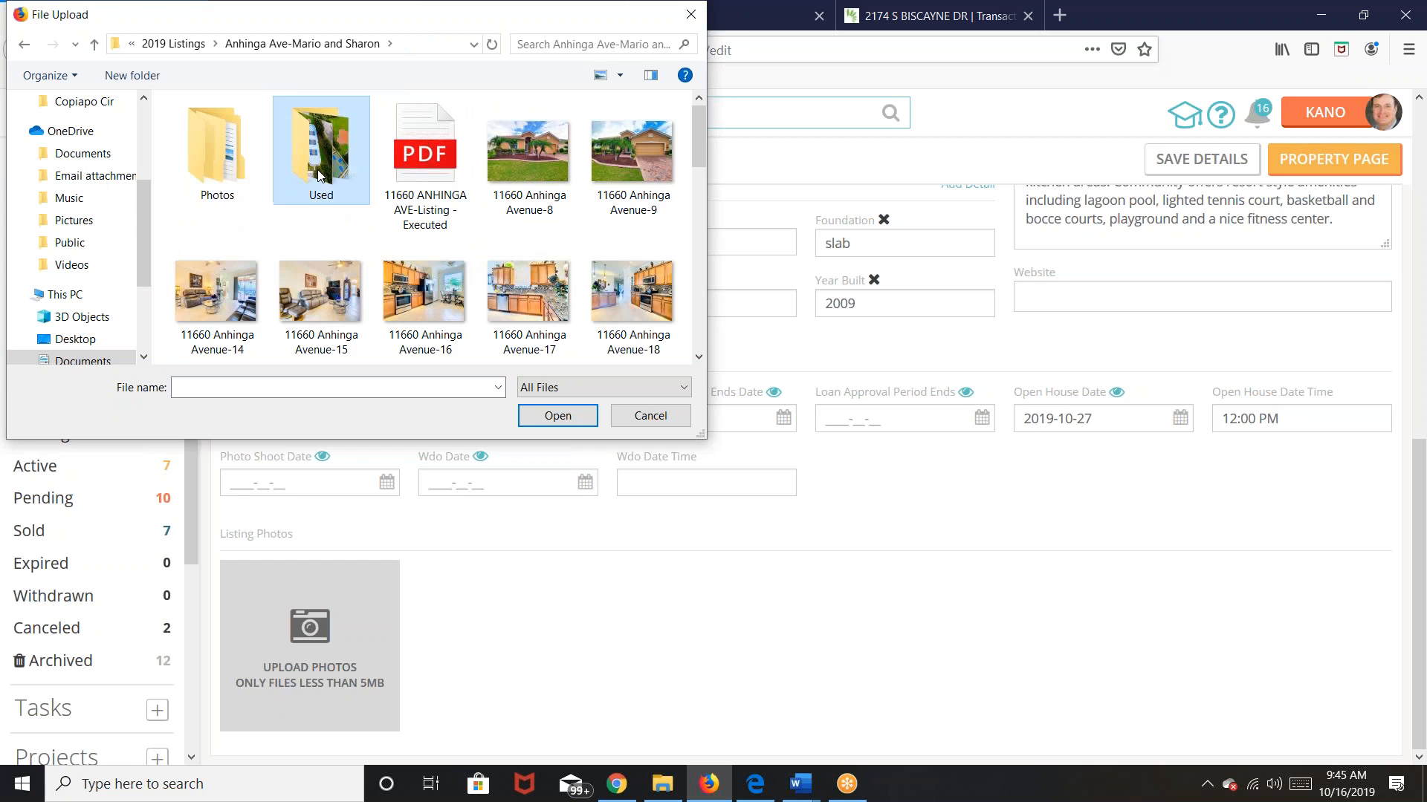
pyautogui.doubleClick(319, 176)
pyautogui.click(318, 174)
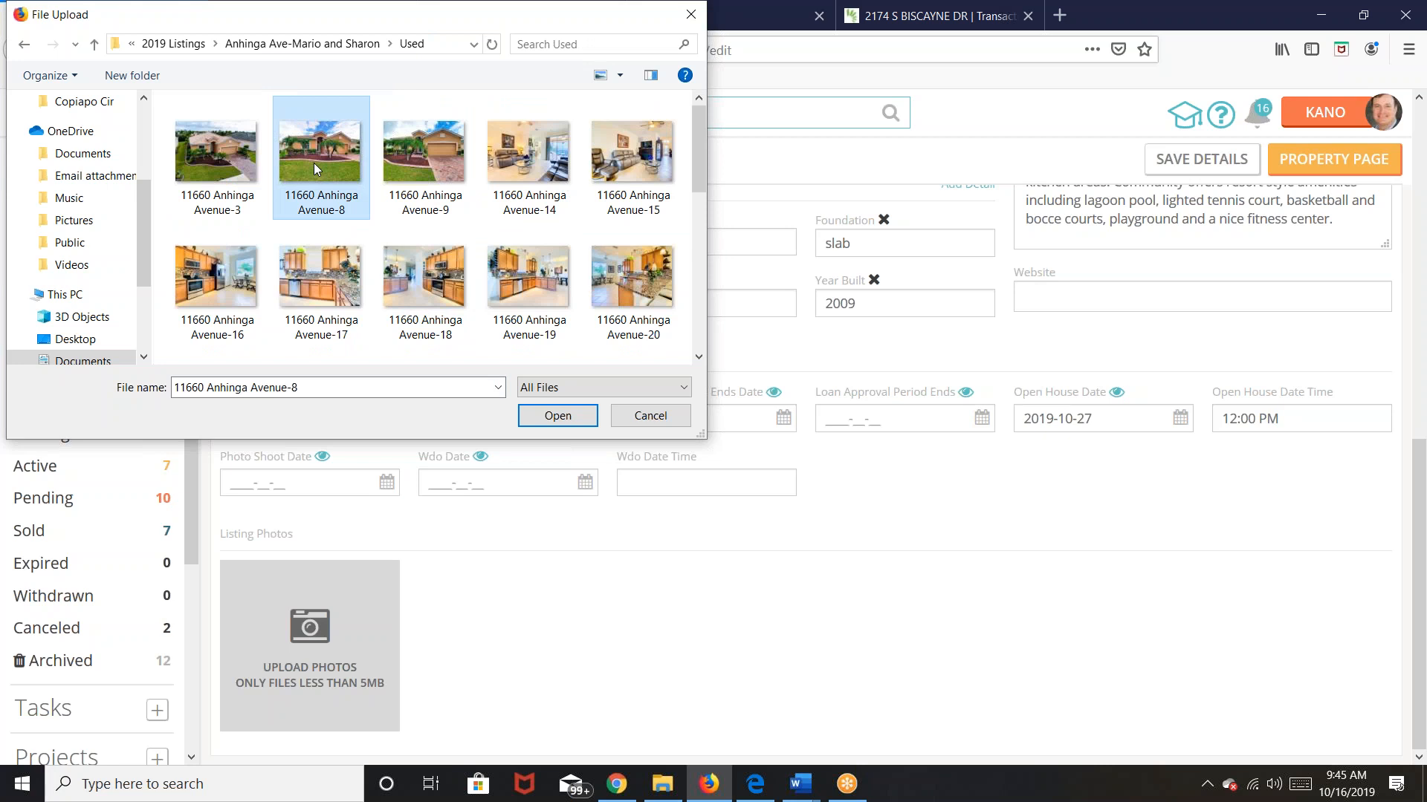
pyautogui.keyDown('shift'); pyautogui.click(619, 301); pyautogui.keyUp('shift')
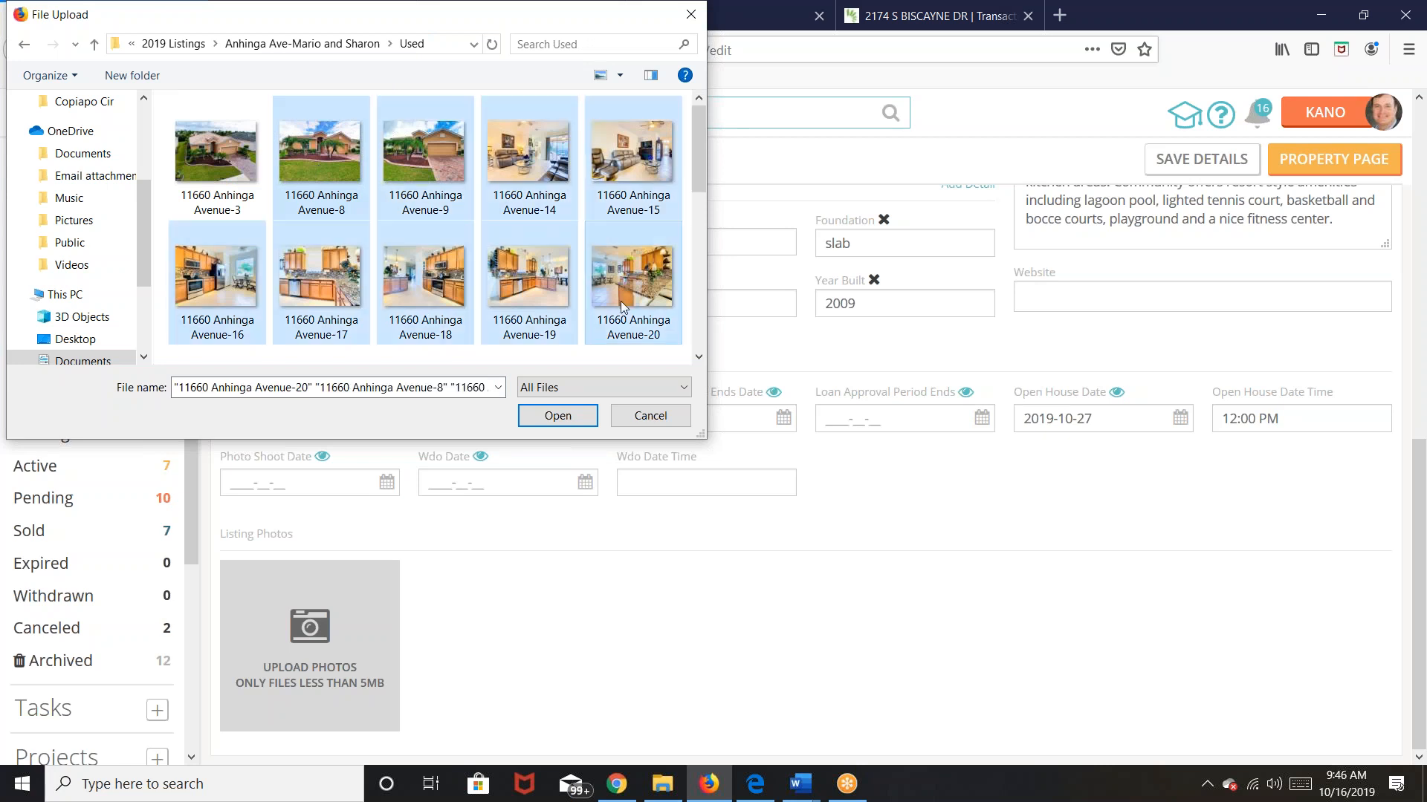
pyautogui.click(699, 356)
pyautogui.keyDown('shift'); pyautogui.click(609, 305); pyautogui.keyUp('shift')
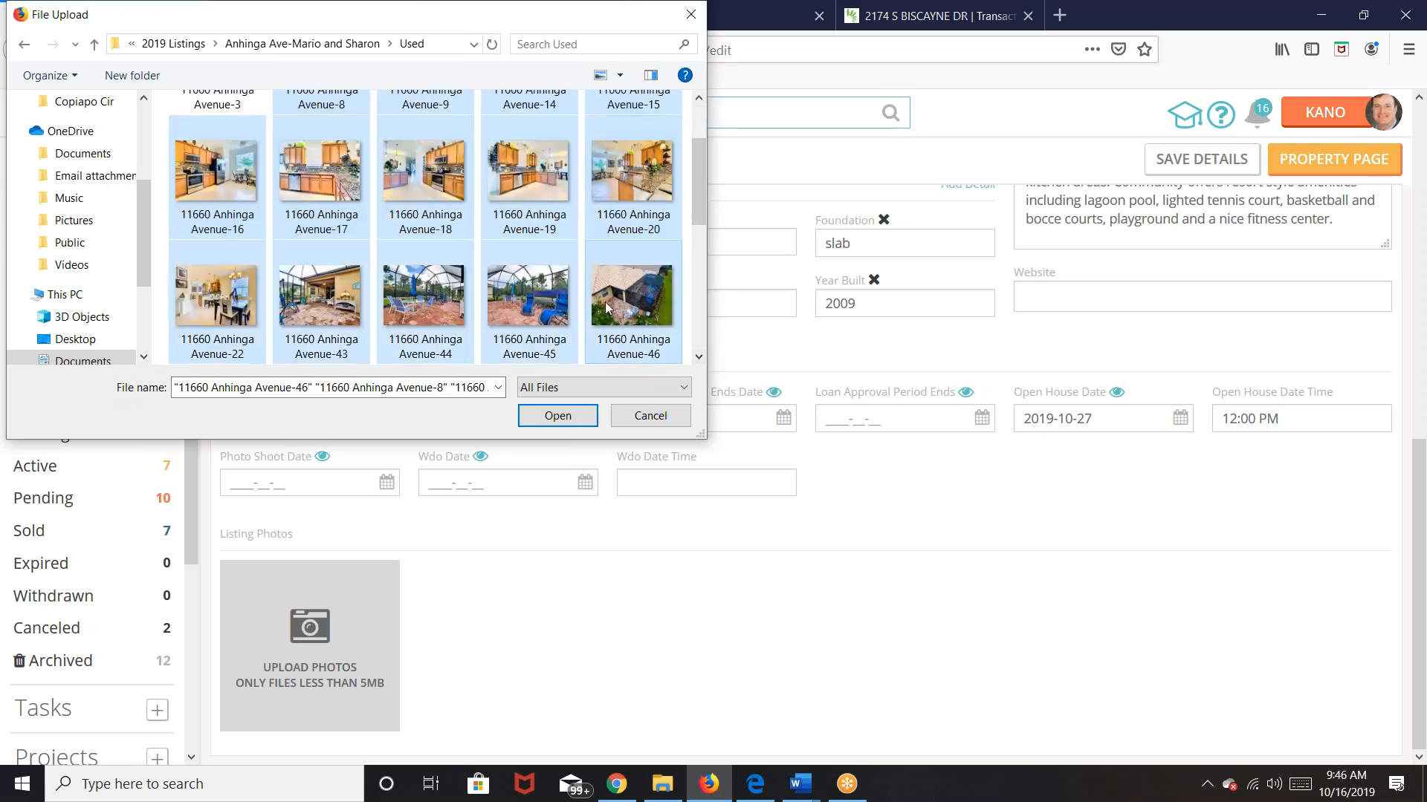
pyautogui.click(581, 415)
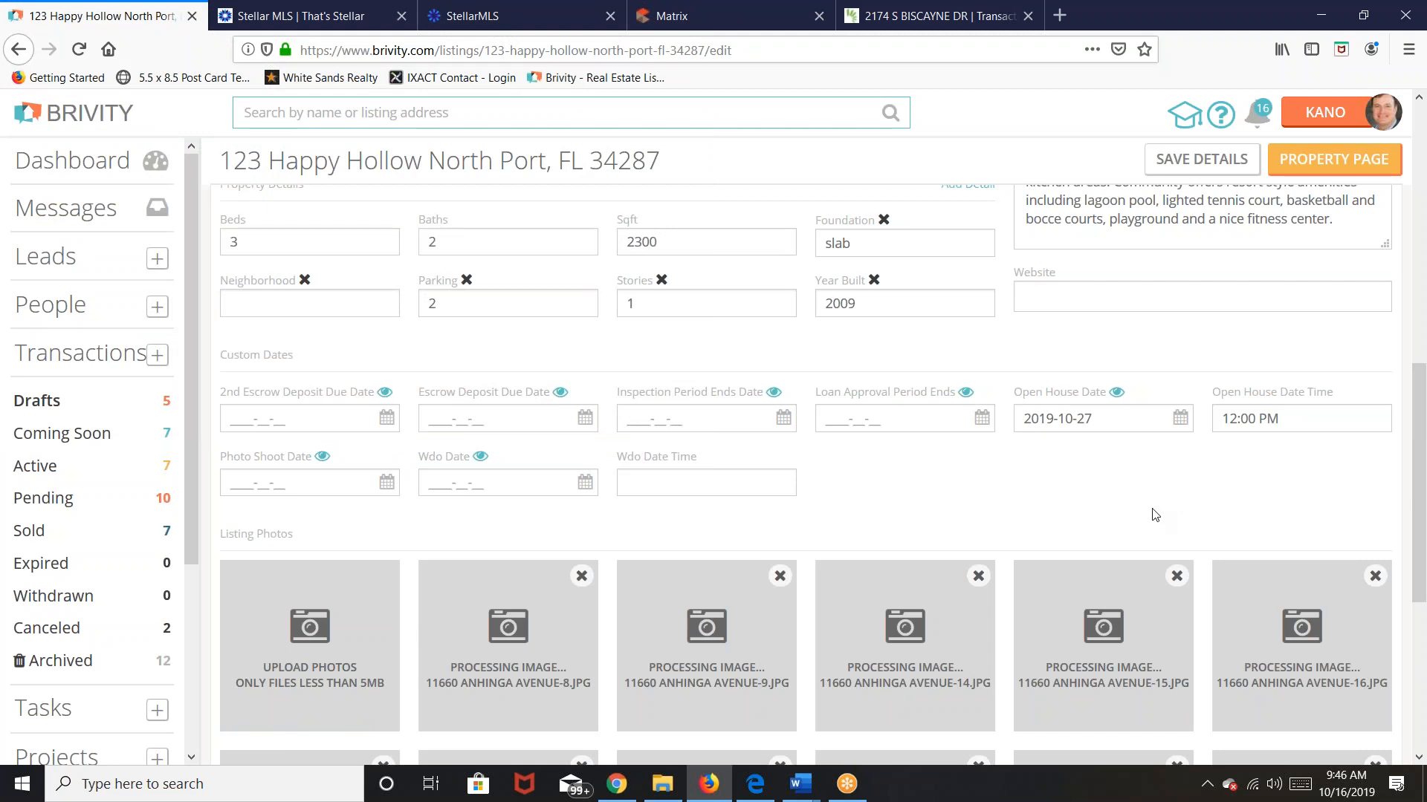
# Step: Set the photo shoot date to October 21, 2019
pyautogui.scroll(-5, 1154, 514)
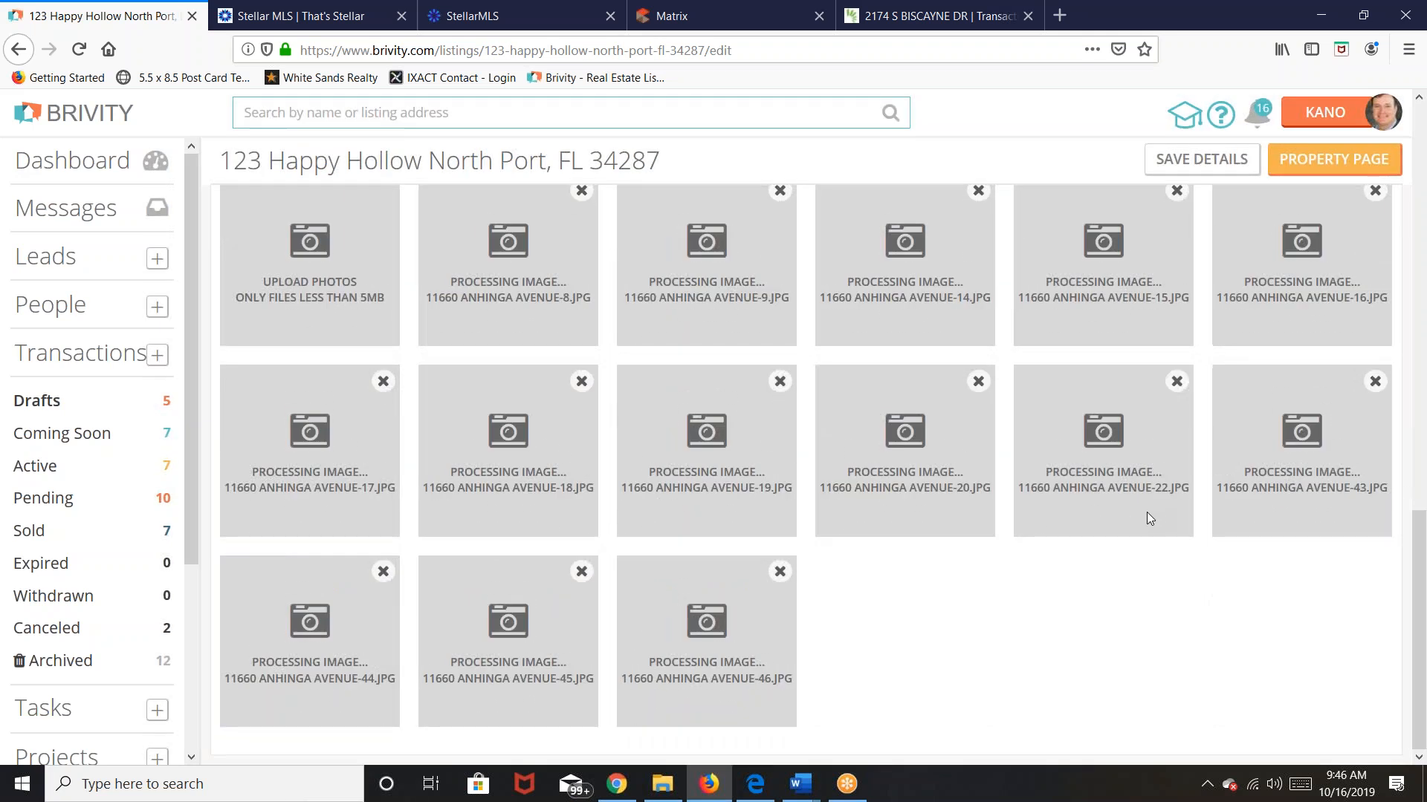
pyautogui.scroll(5, 947, 619)
pyautogui.scroll(4, 946, 618)
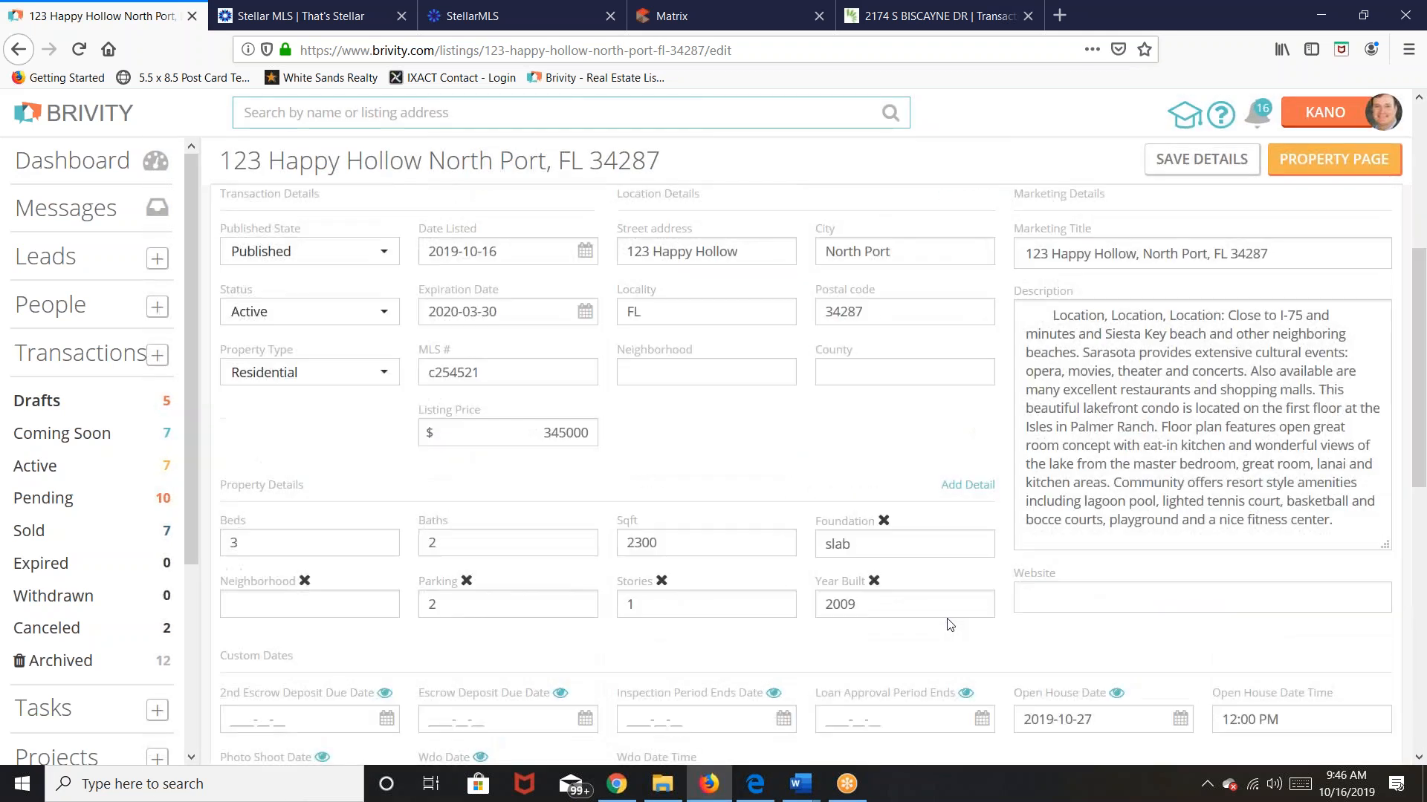
pyautogui.scroll(-5, 946, 619)
pyautogui.scroll(2, 947, 618)
pyautogui.scroll(2, 947, 618)
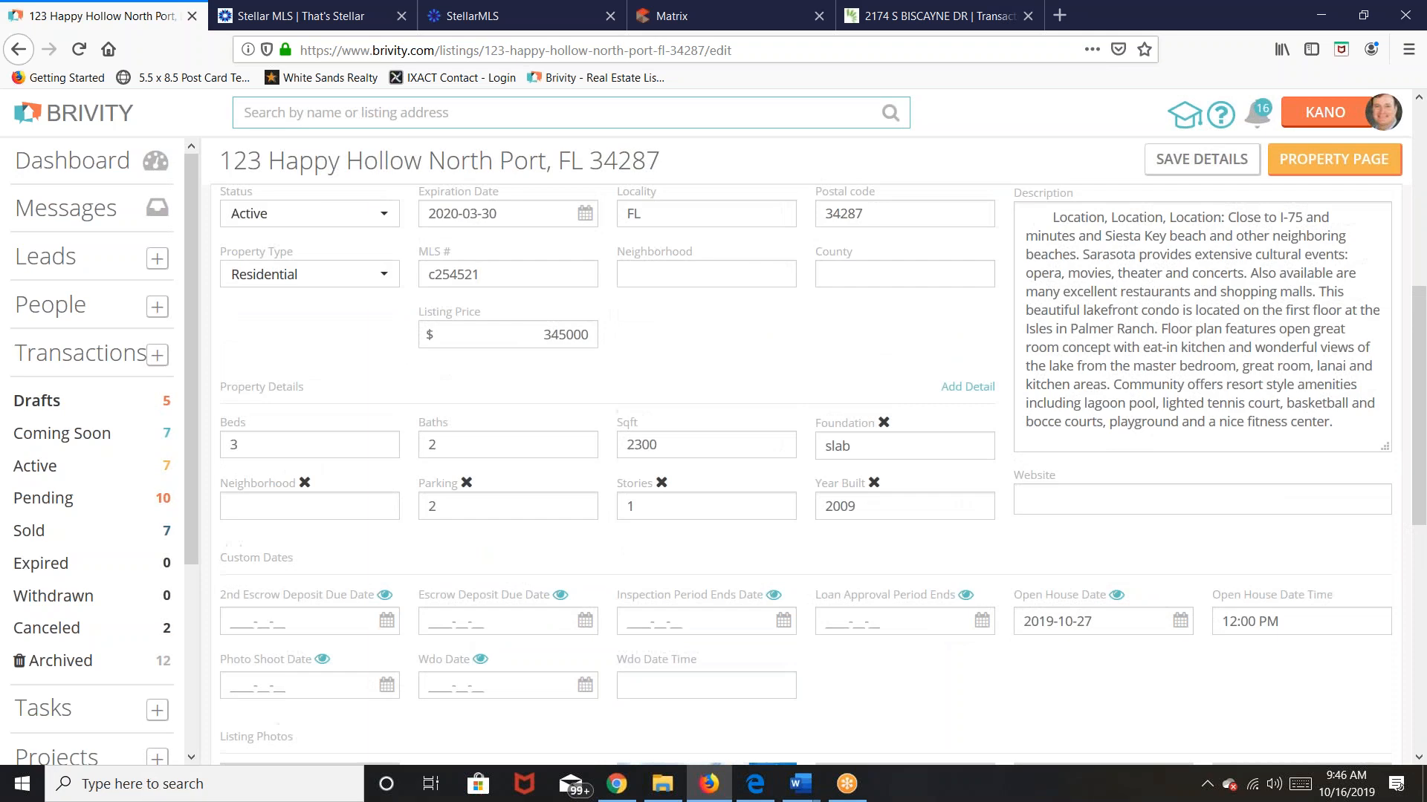
pyautogui.click(298, 682)
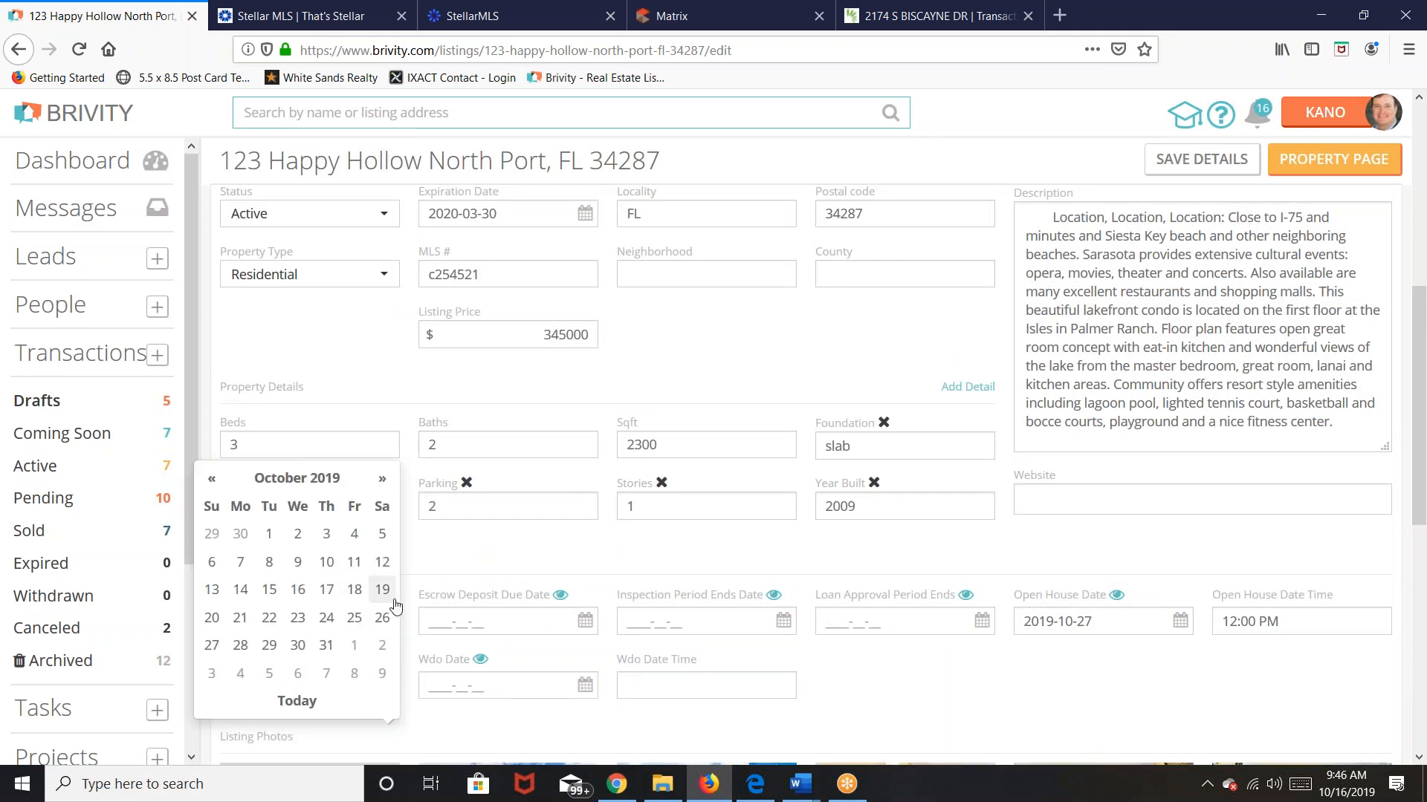
pyautogui.click(240, 617)
pyautogui.scroll(-1, 894, 700)
pyautogui.scroll(-6, 894, 700)
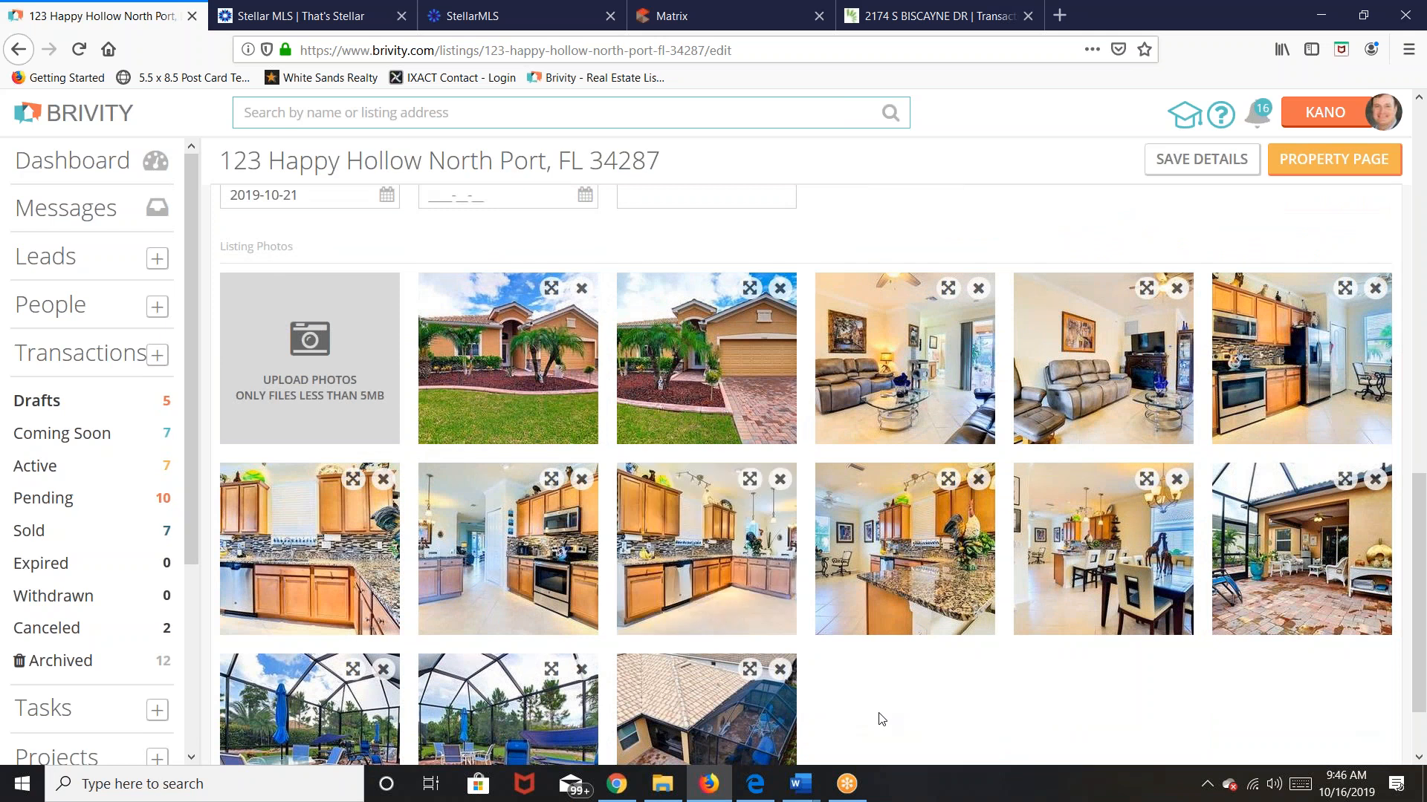
pyautogui.scroll(-2, 882, 719)
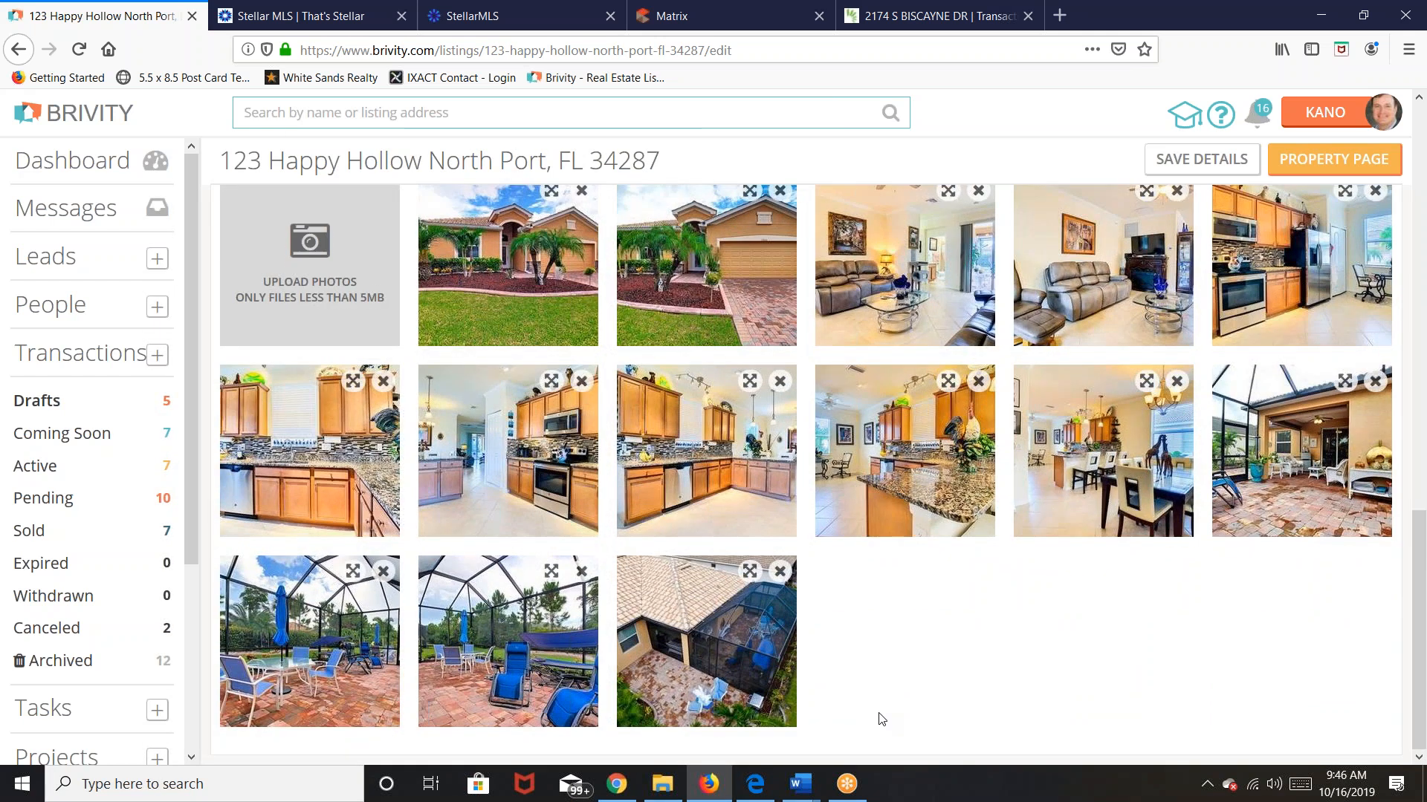
pyautogui.scroll(10, 879, 718)
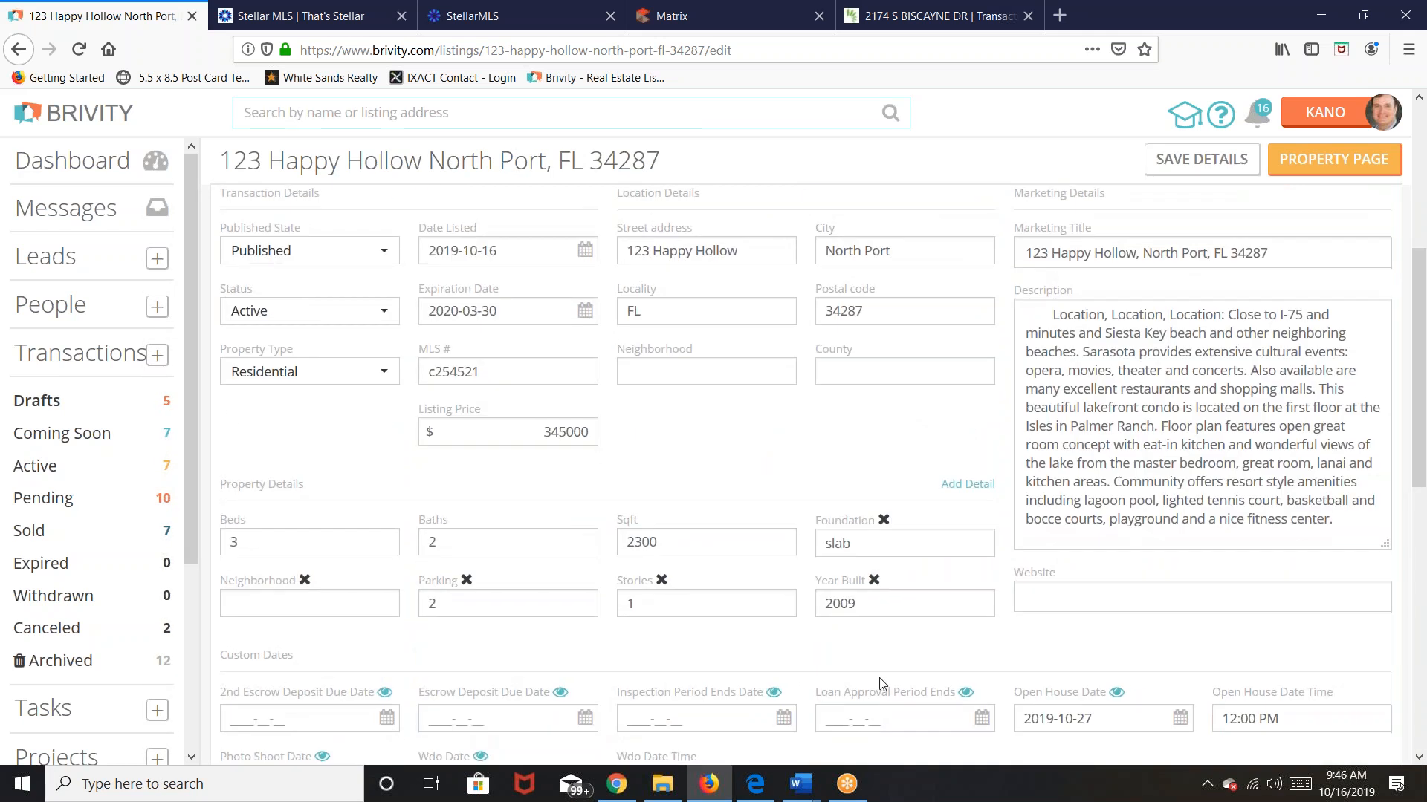
pyautogui.scroll(-2, 881, 682)
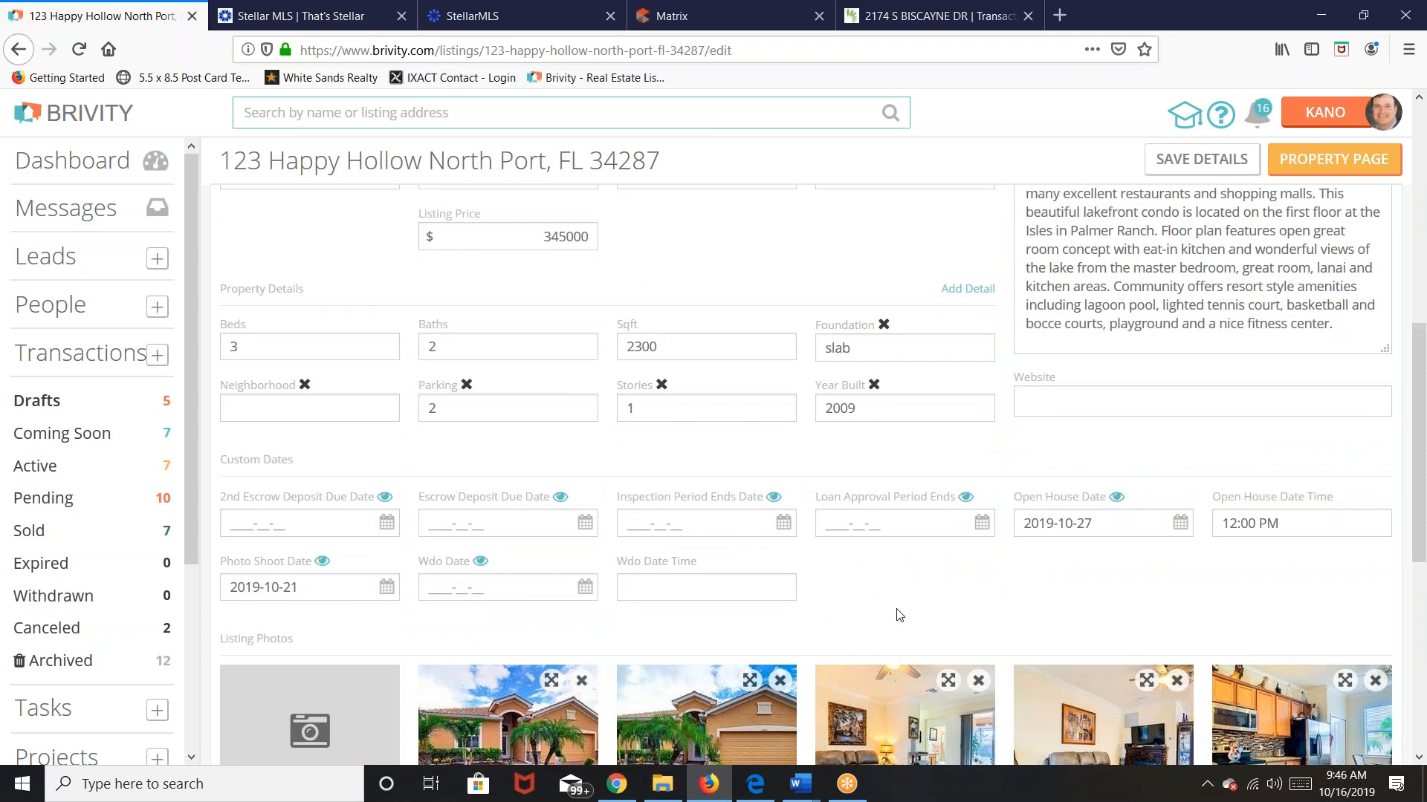
pyautogui.scroll(-4, 899, 615)
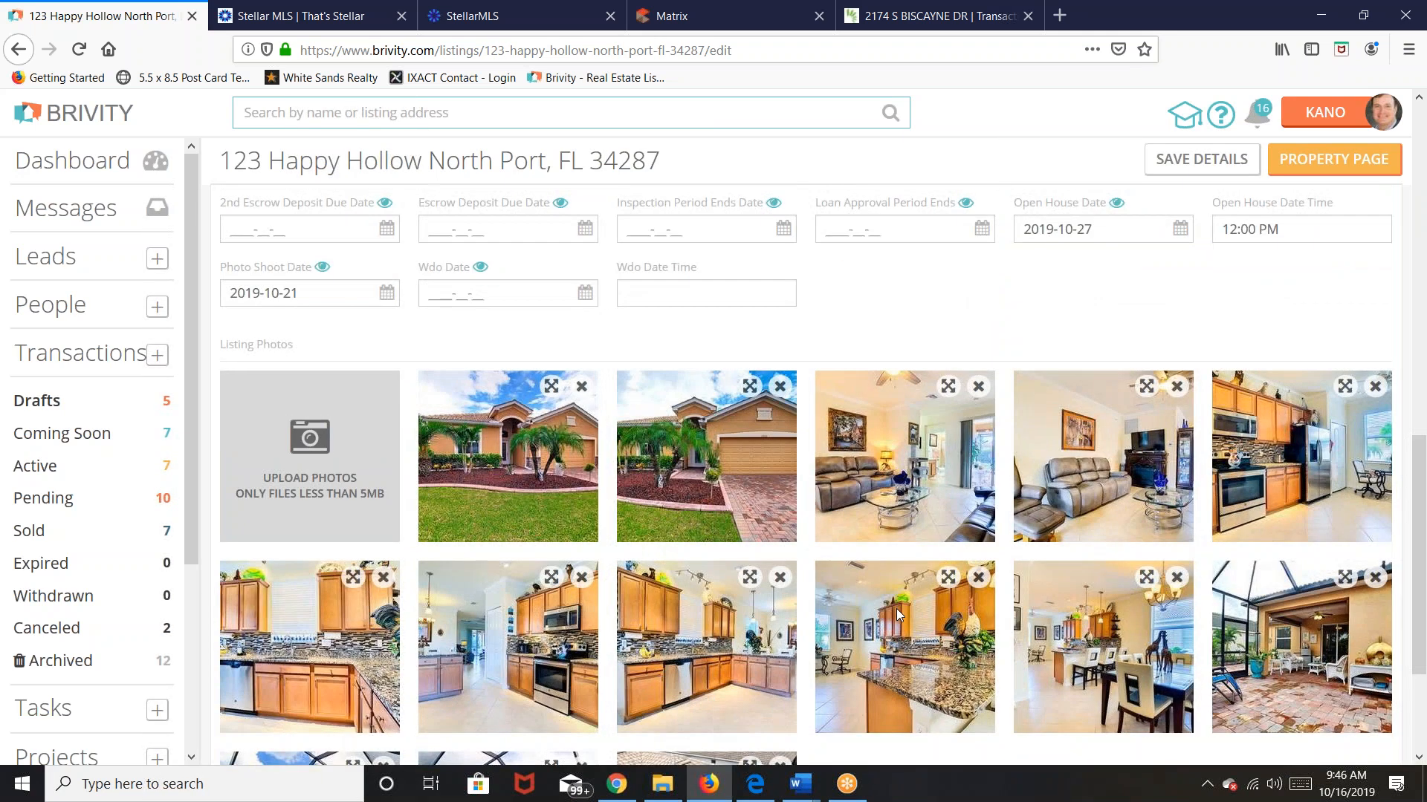
pyautogui.scroll(-3, 897, 614)
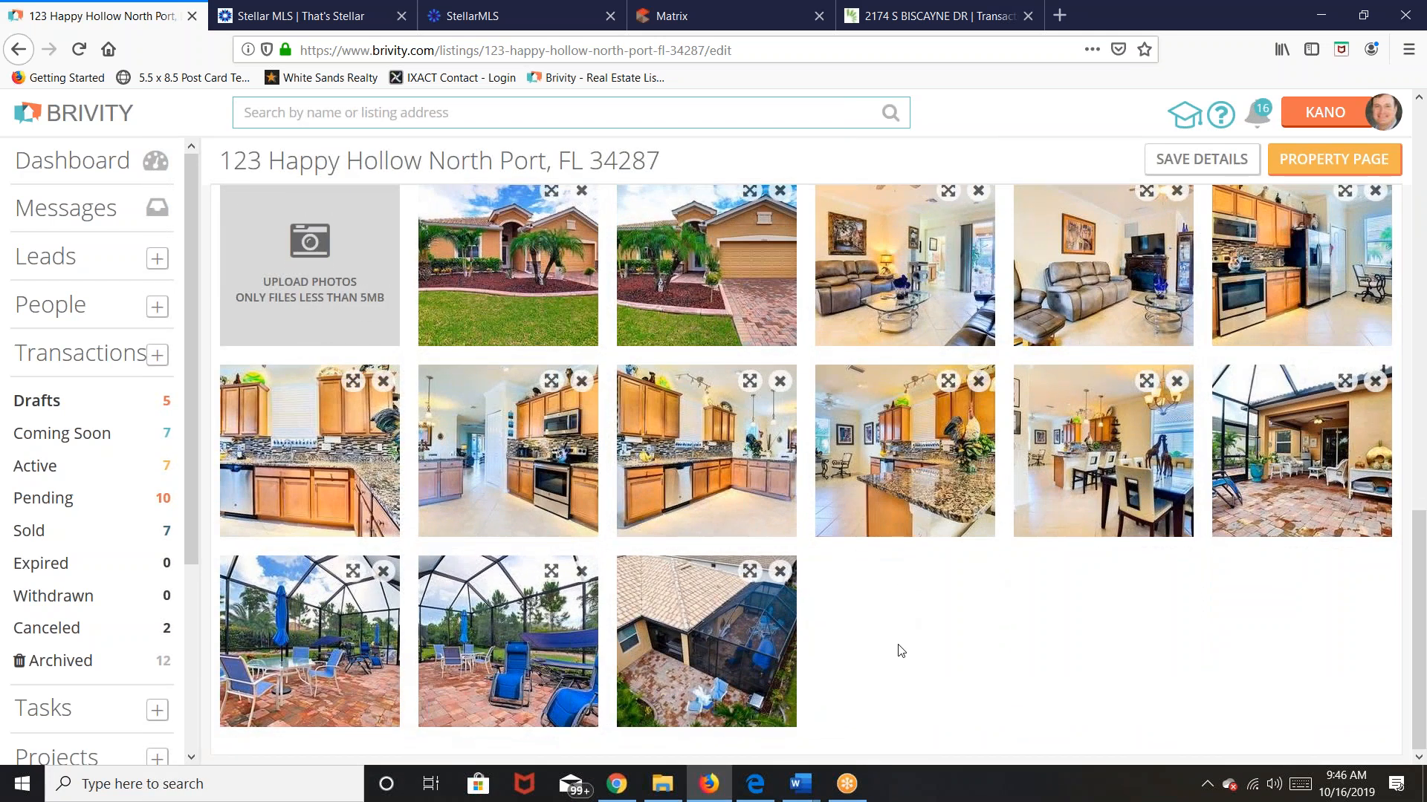
pyautogui.scroll(15, 892, 640)
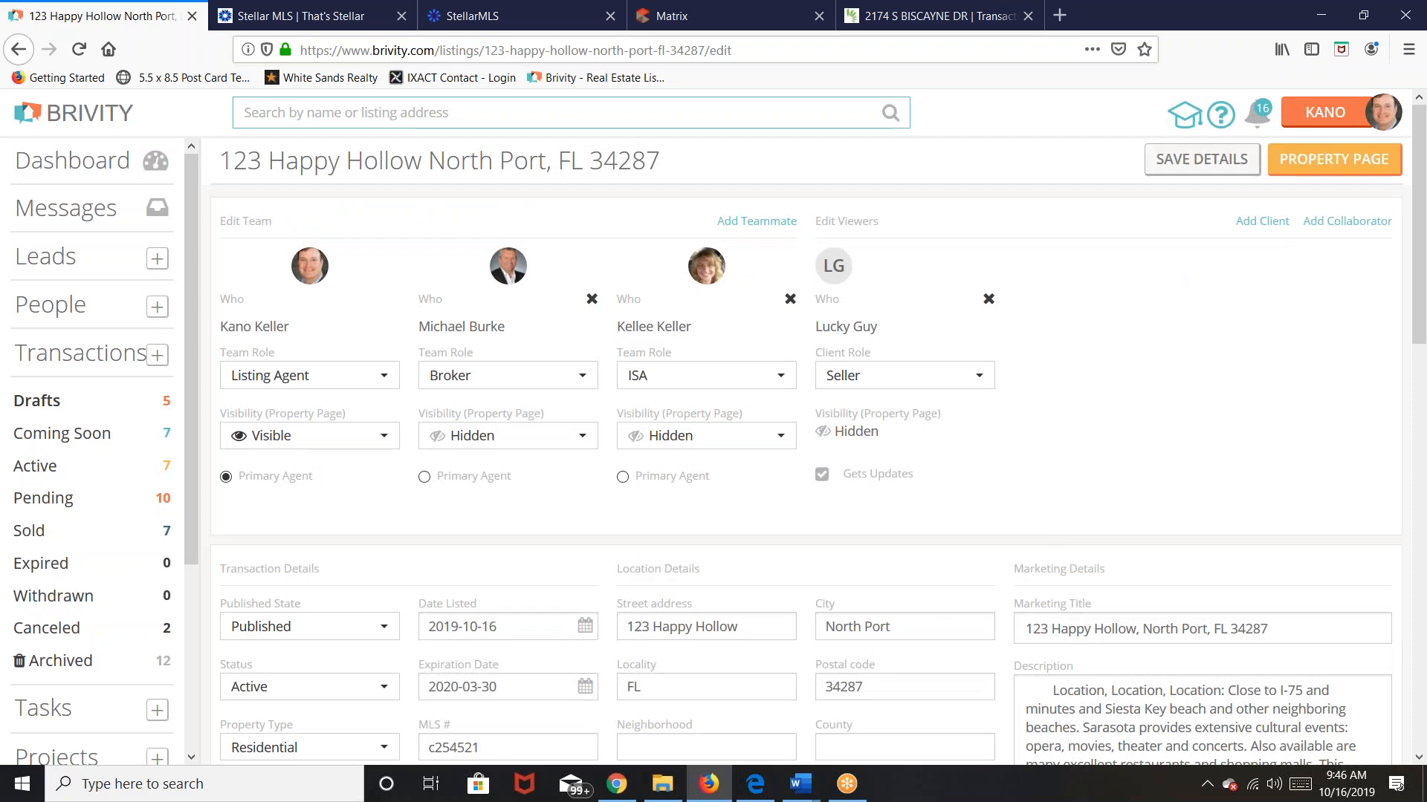
# Step: Save the 123 Happy Hollow listing details and open Apply new auto plan
pyautogui.click(1197, 159)
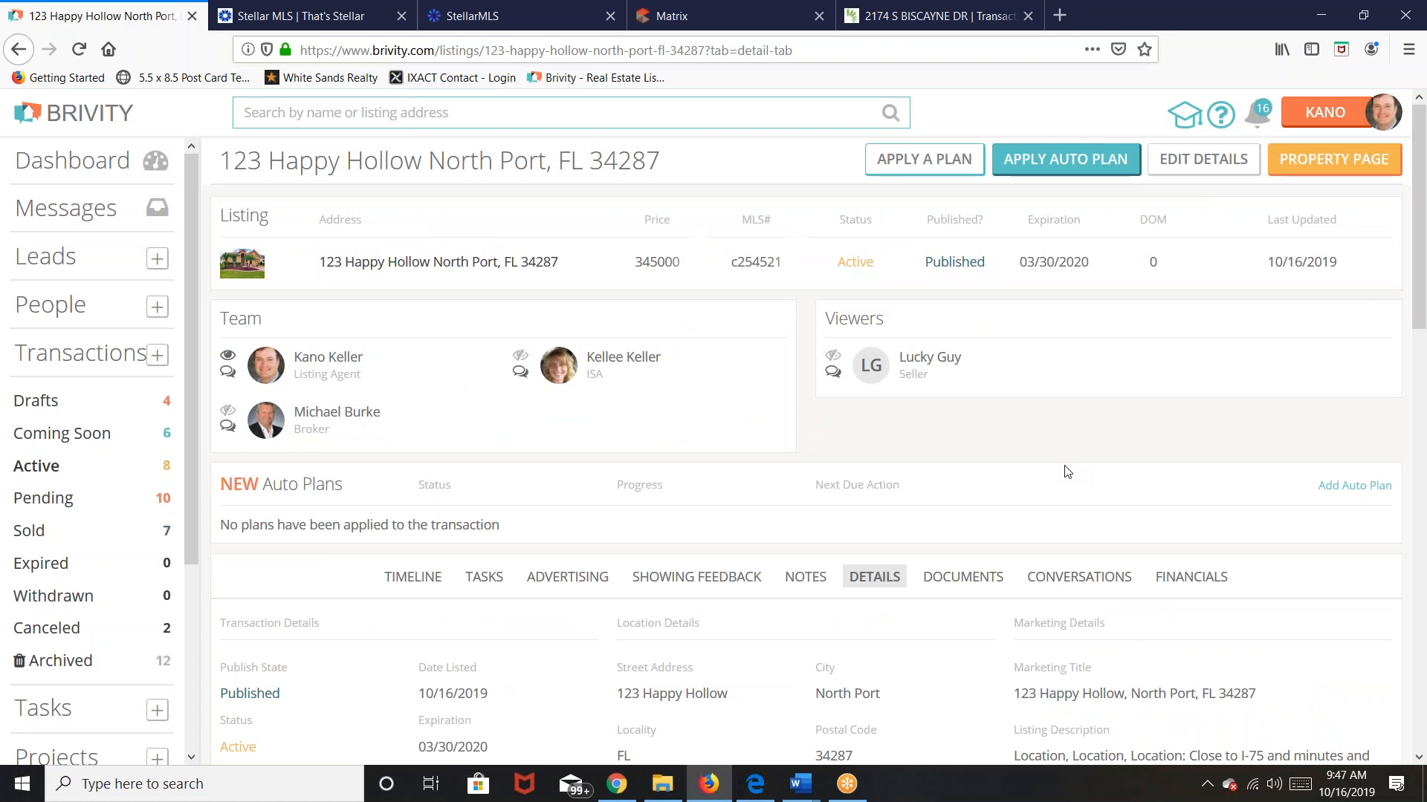
pyautogui.click(1082, 164)
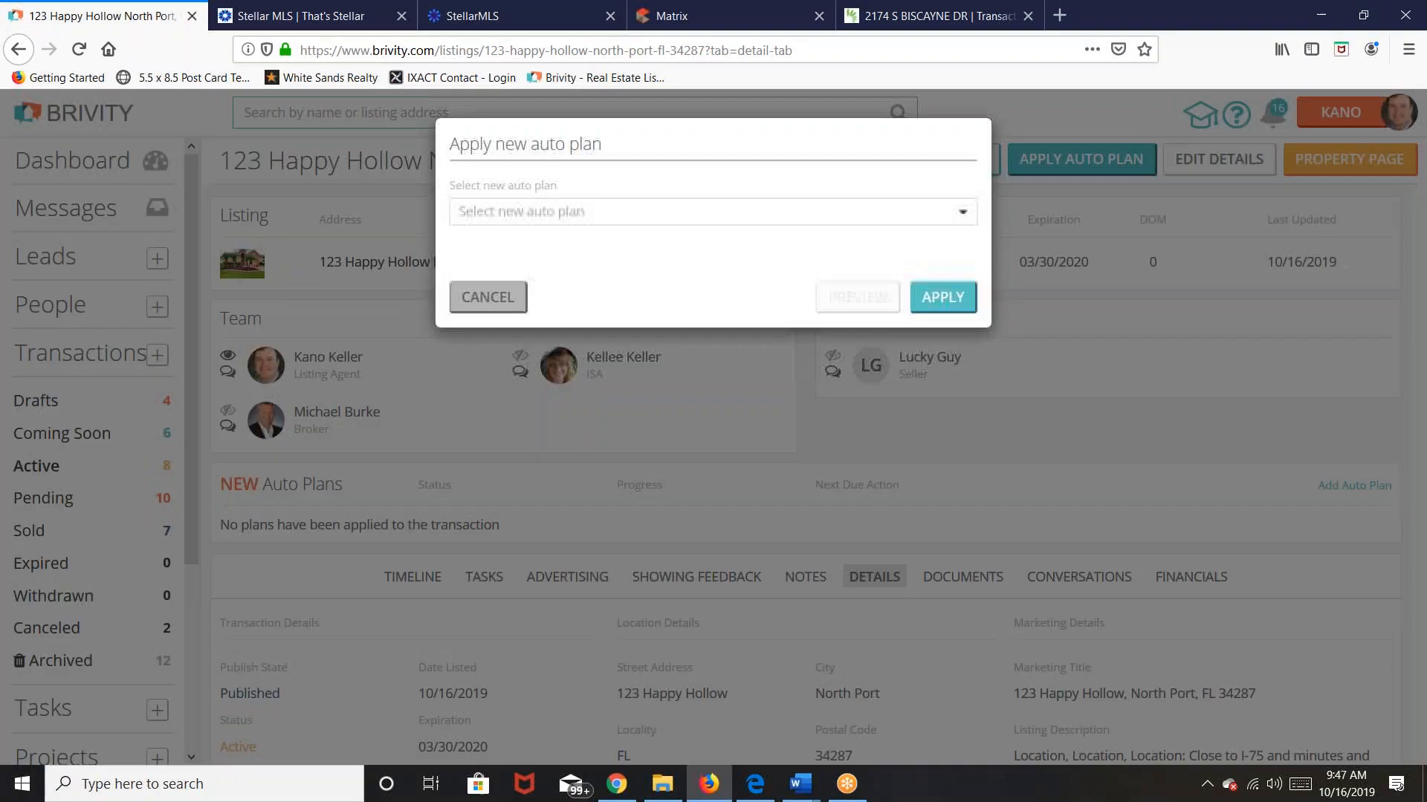
# Step: Apply the WSRG Pre-Listing auto plan to the listing
pyautogui.click(964, 212)
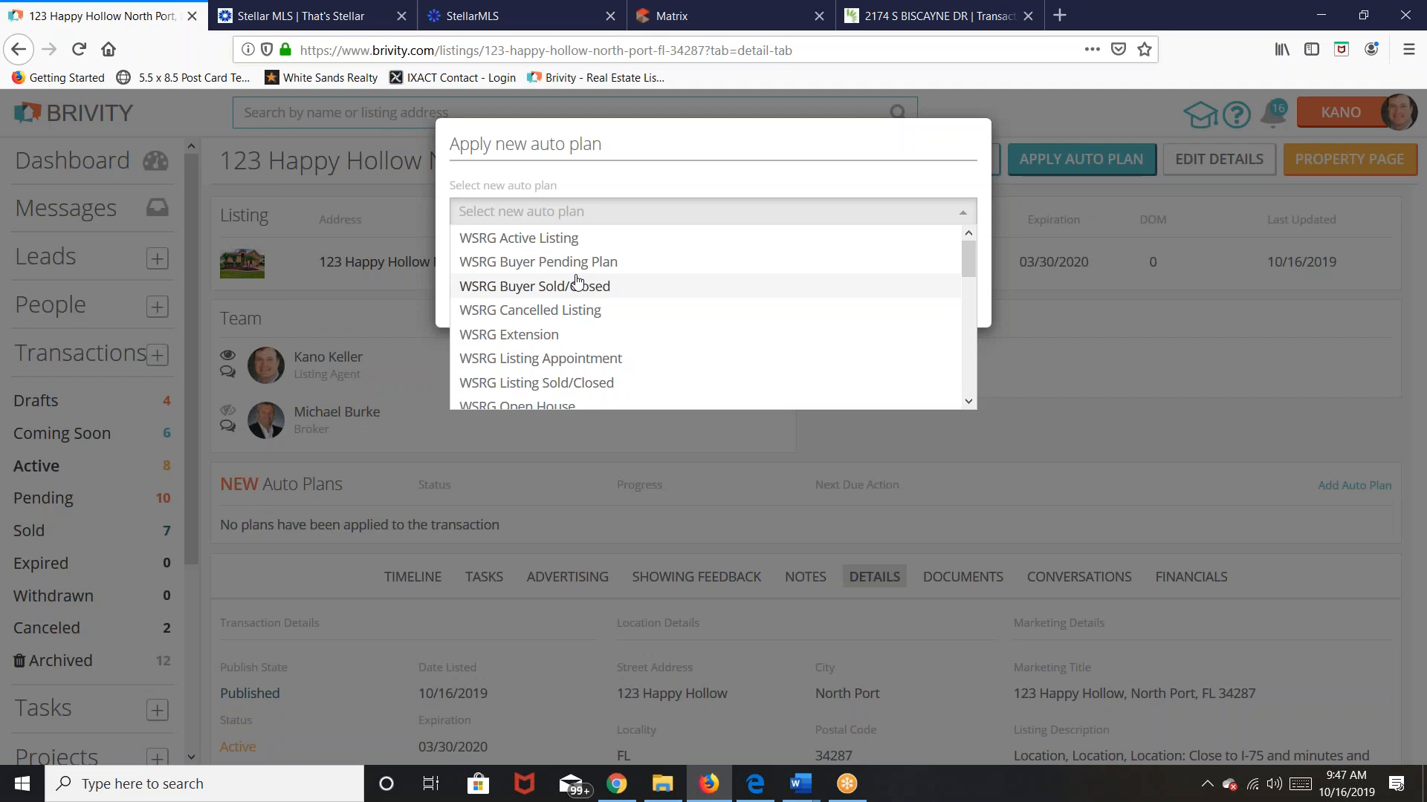
pyautogui.press('Up')
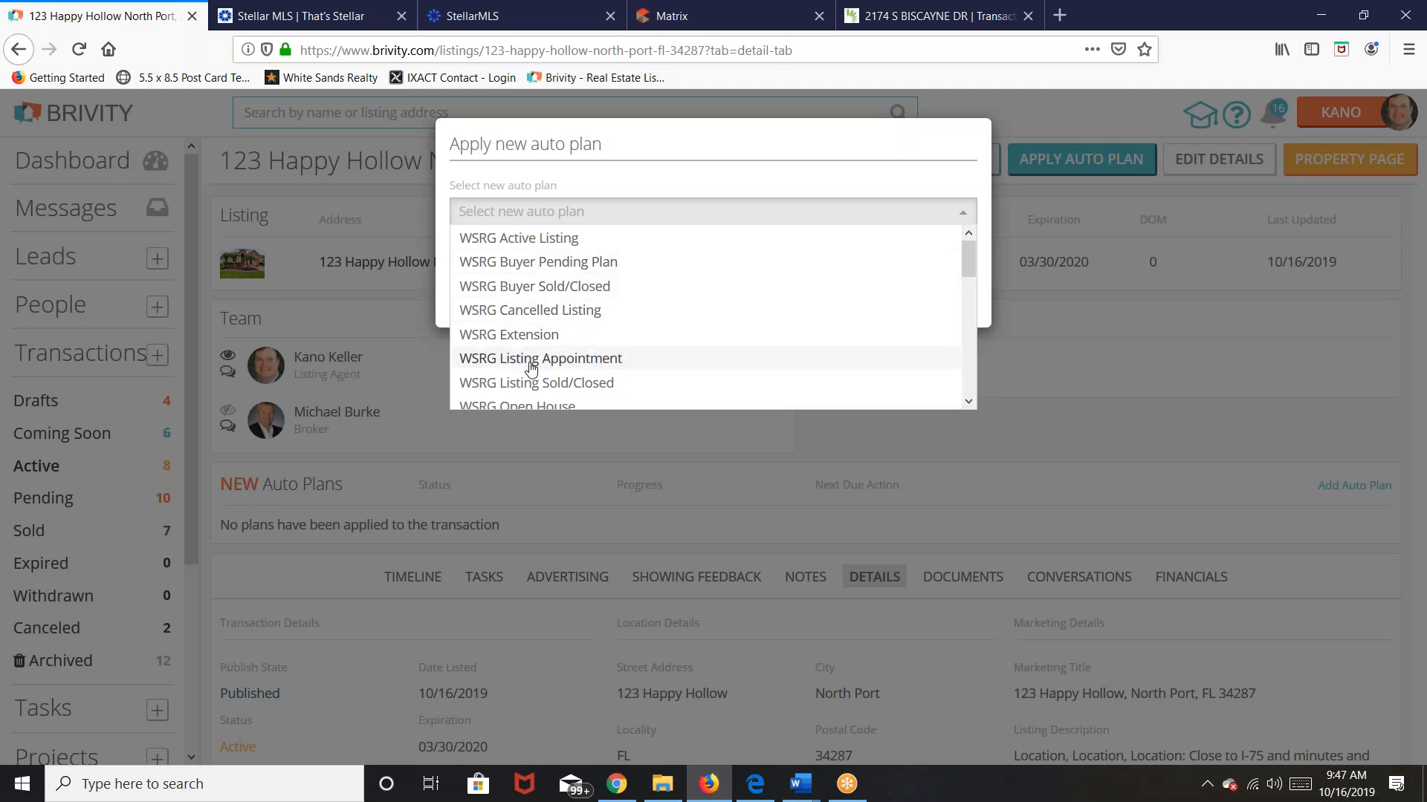
pyautogui.scroll(-3, 583, 384)
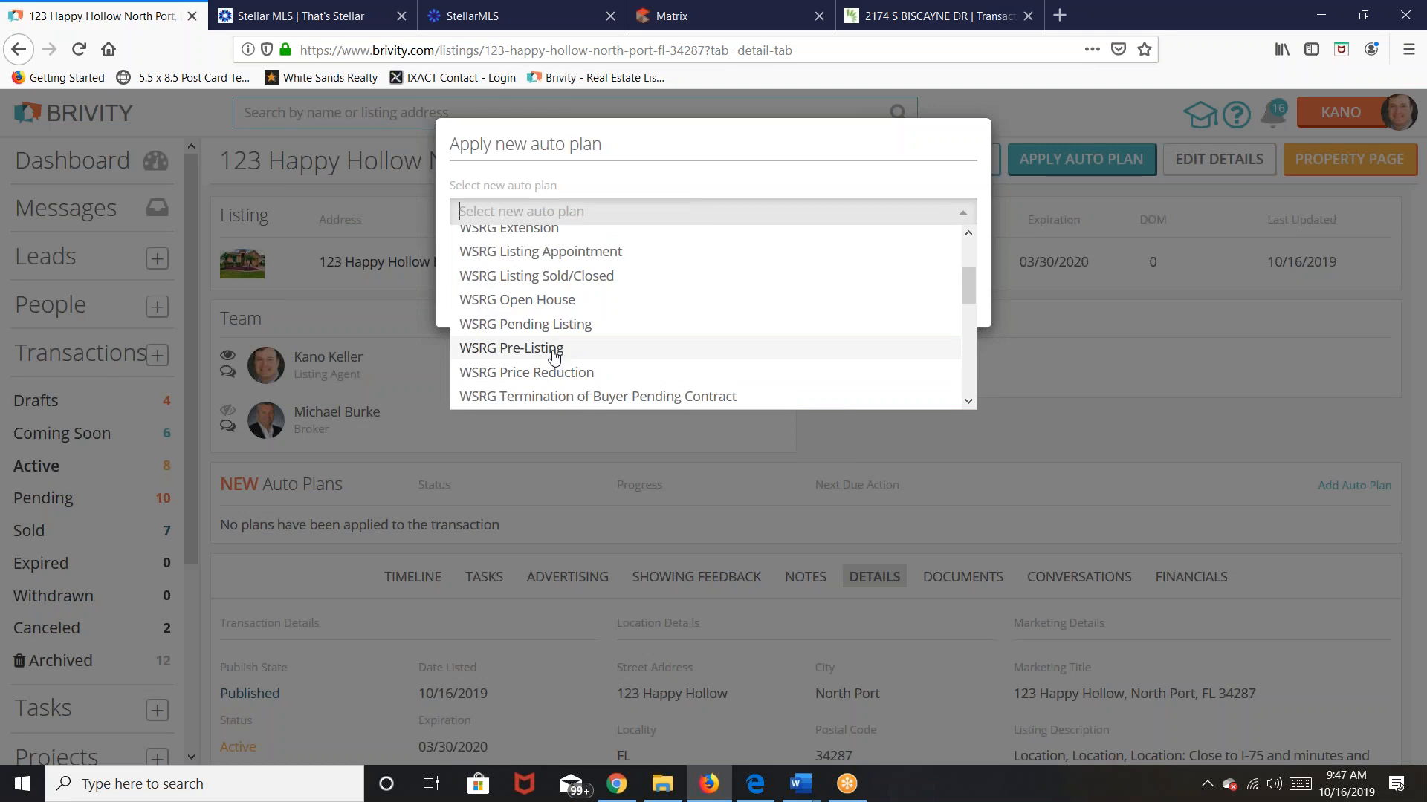
pyautogui.click(553, 349)
pyautogui.click(938, 297)
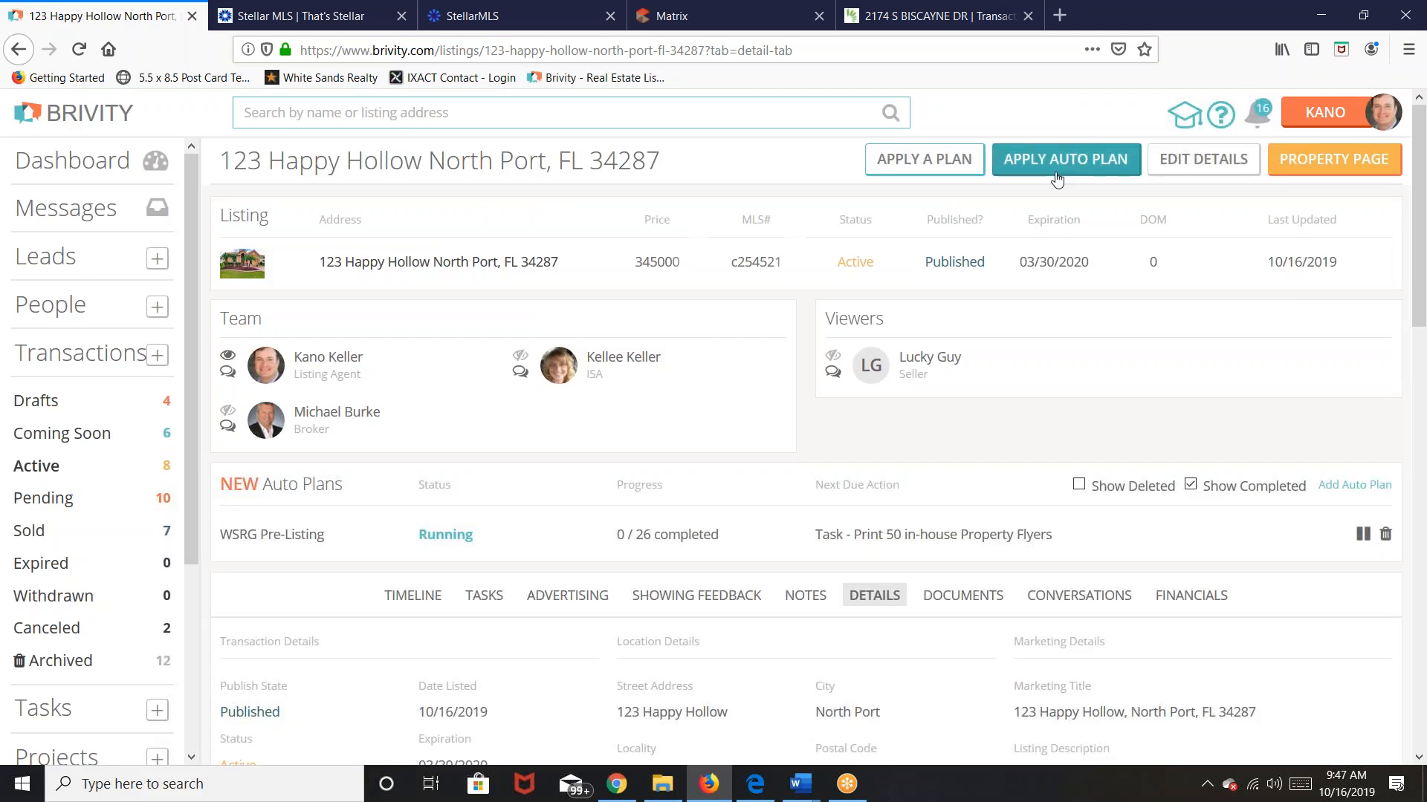
# Step: Apply the WSRG Active Listing auto plan to the listing as well
pyautogui.click(1057, 176)
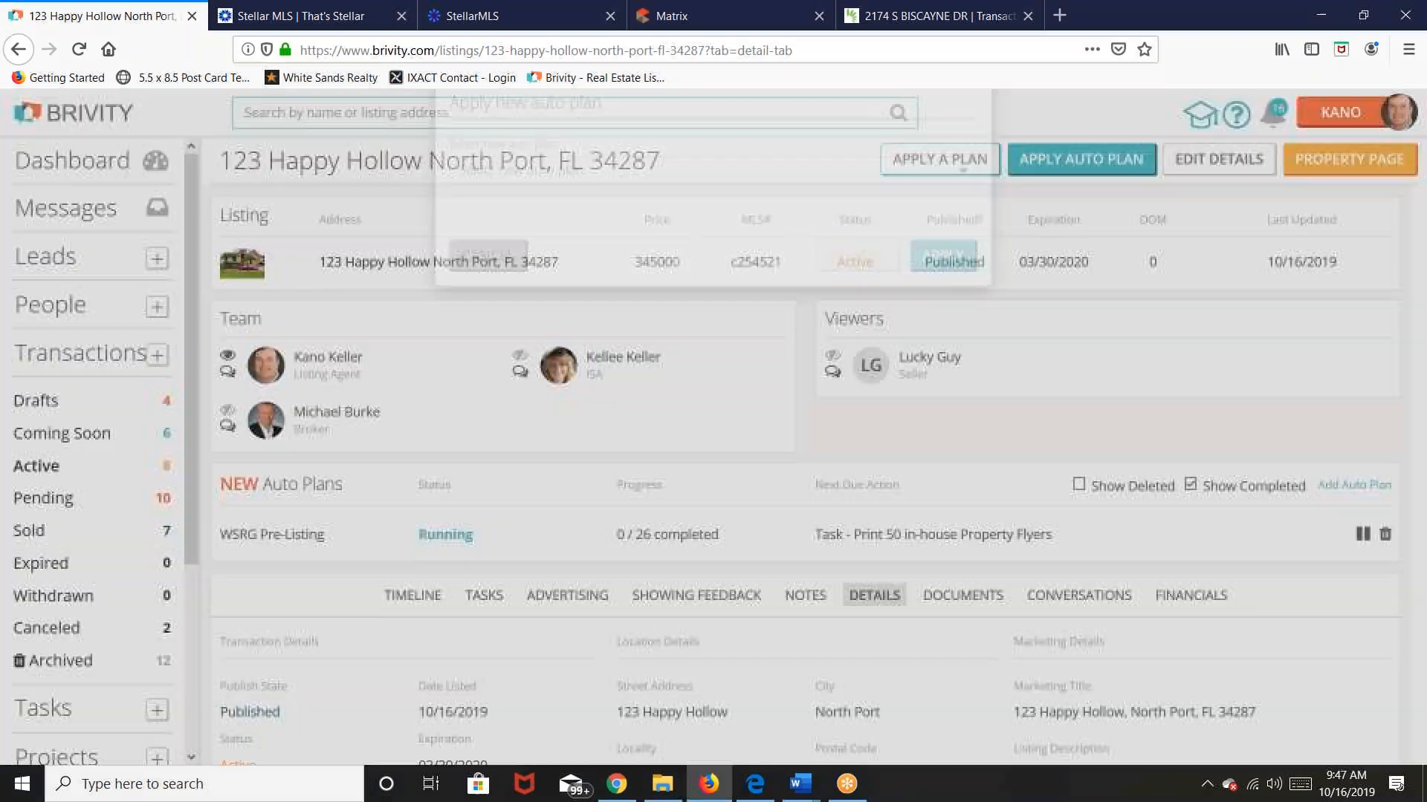
pyautogui.click(957, 214)
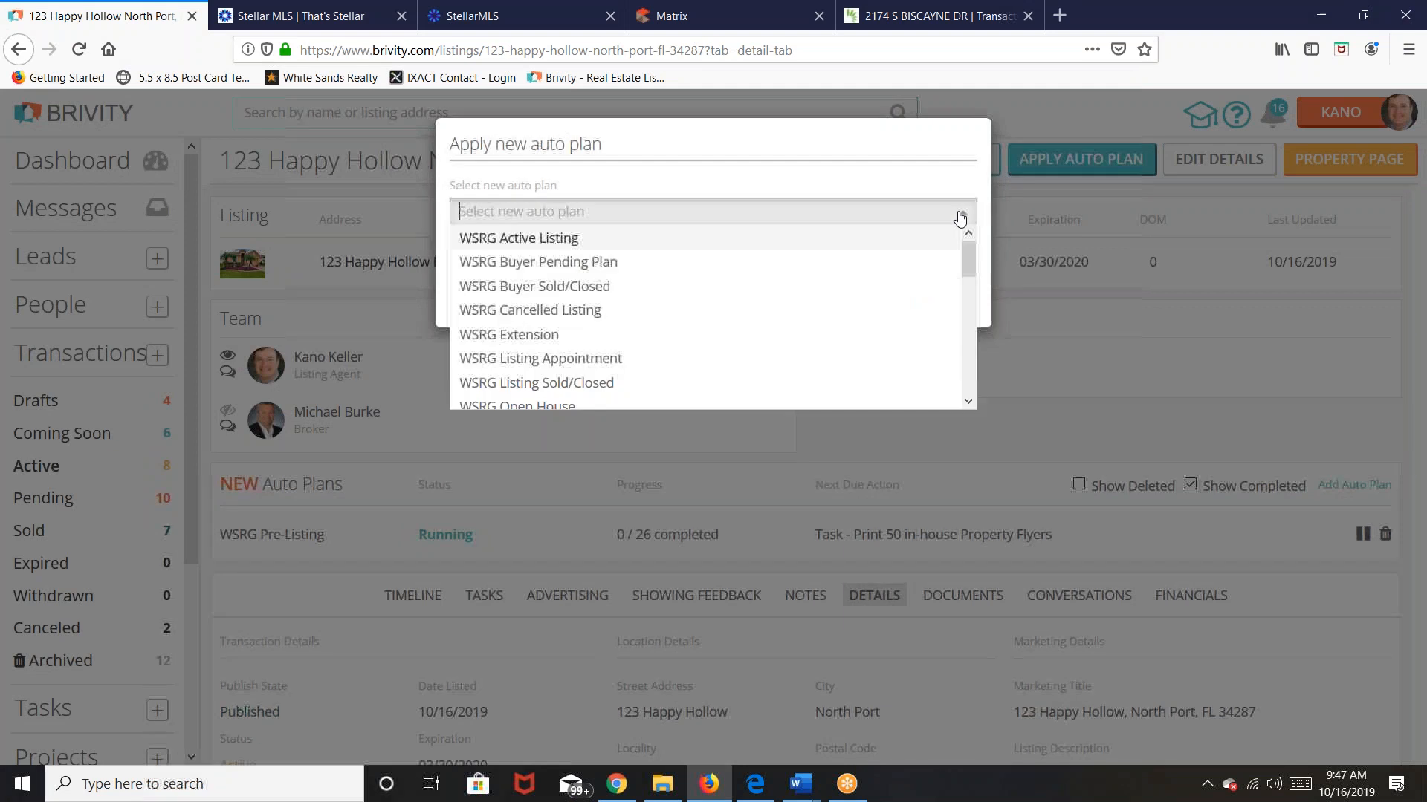
pyautogui.click(565, 238)
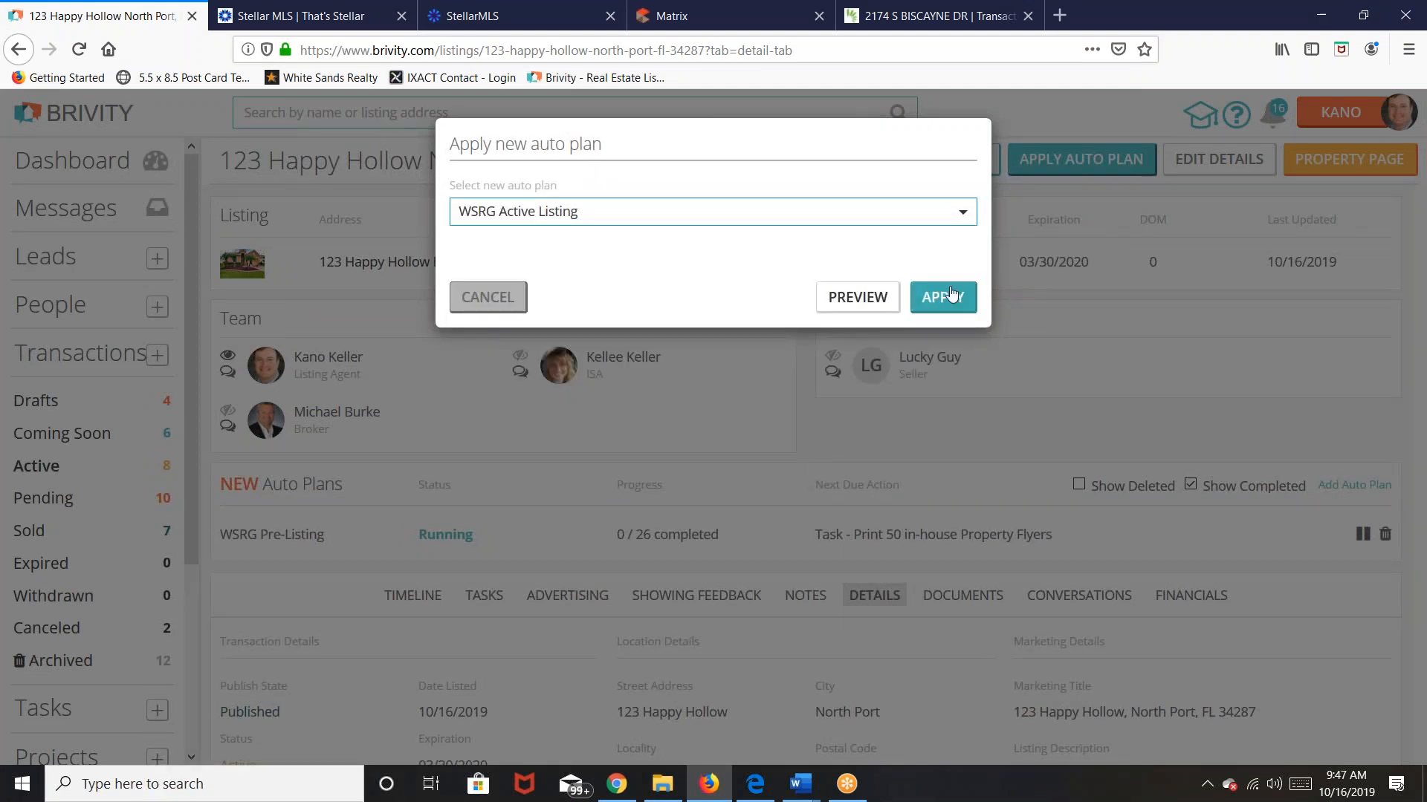
pyautogui.click(939, 299)
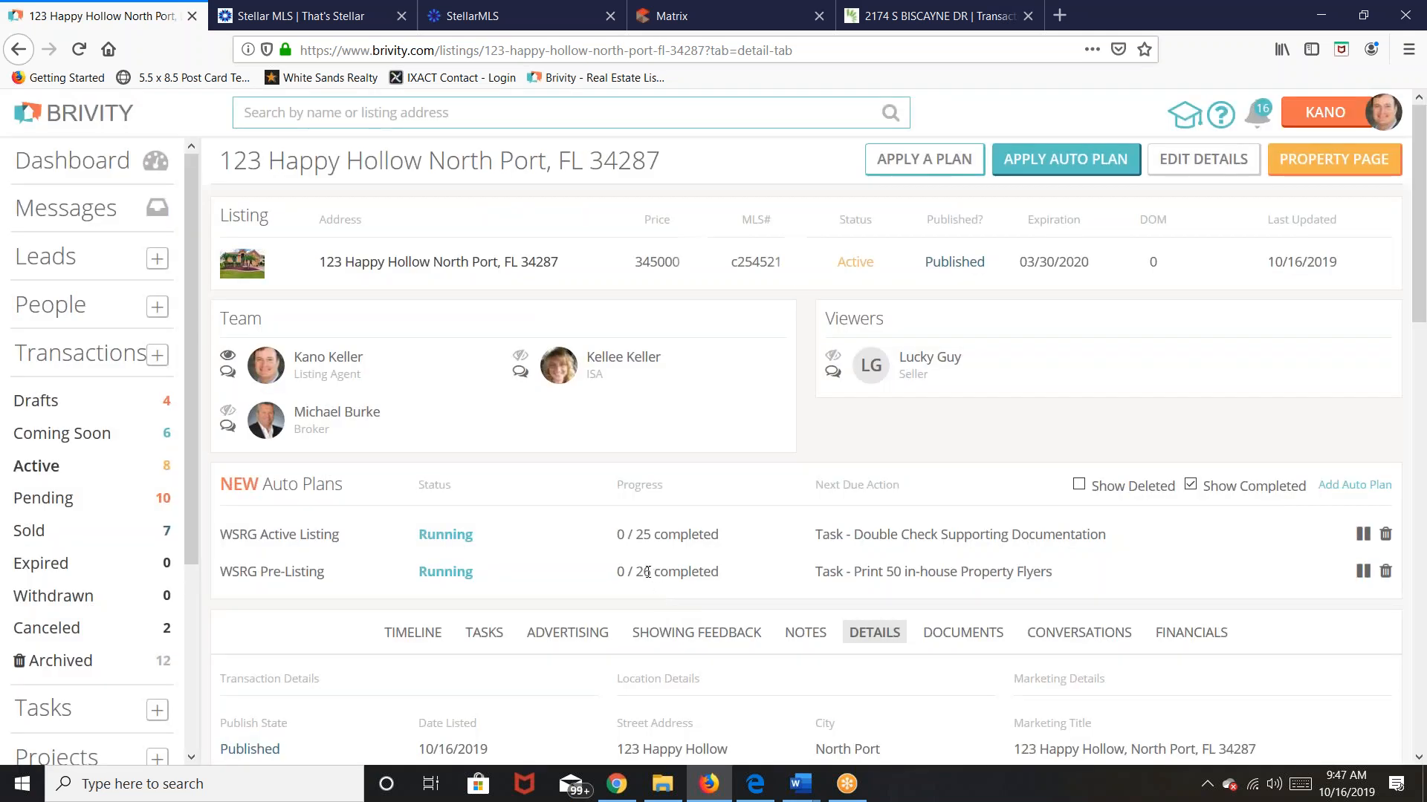
pyautogui.scroll(-4, 649, 572)
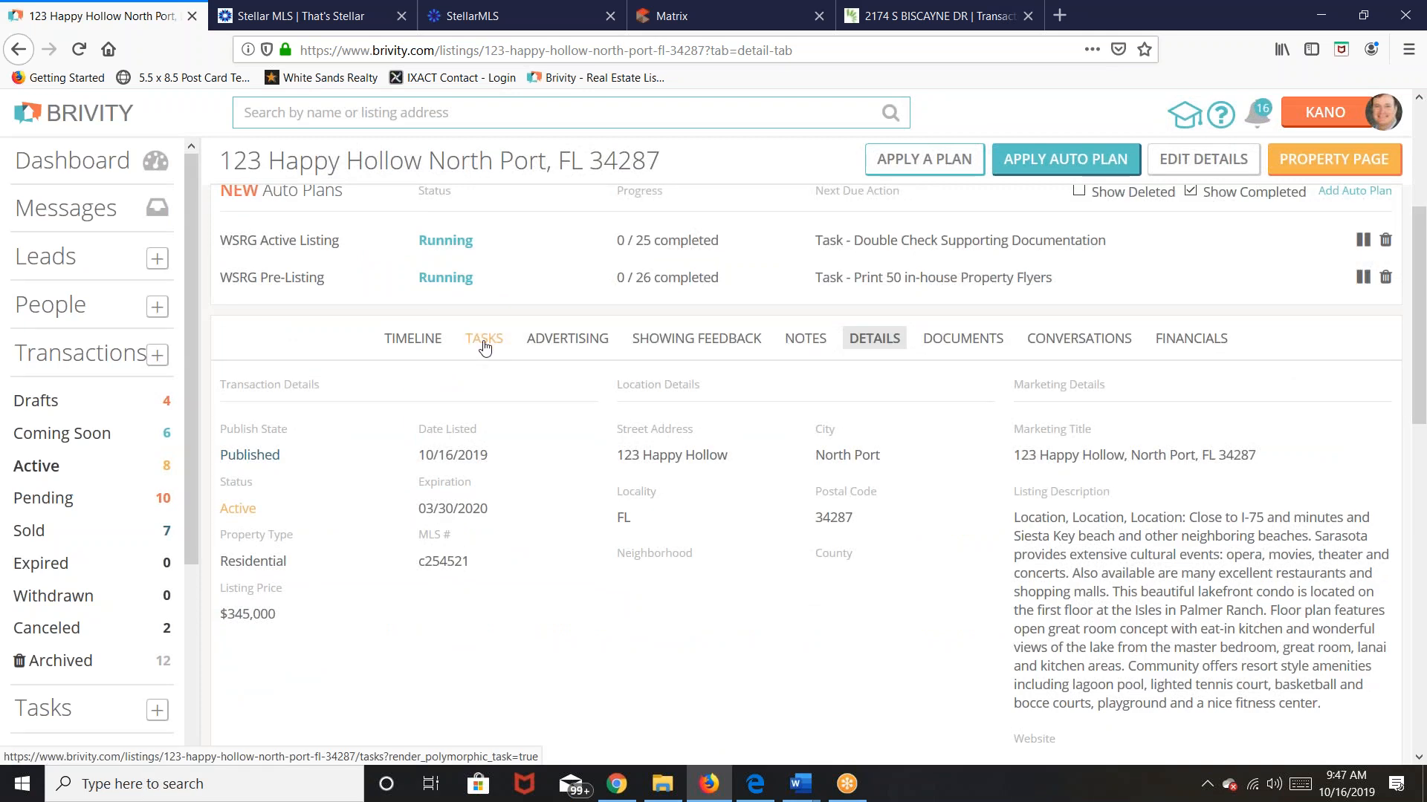
# Step: Show the 123 Happy Hollow listing's task list
pyautogui.click(485, 340)
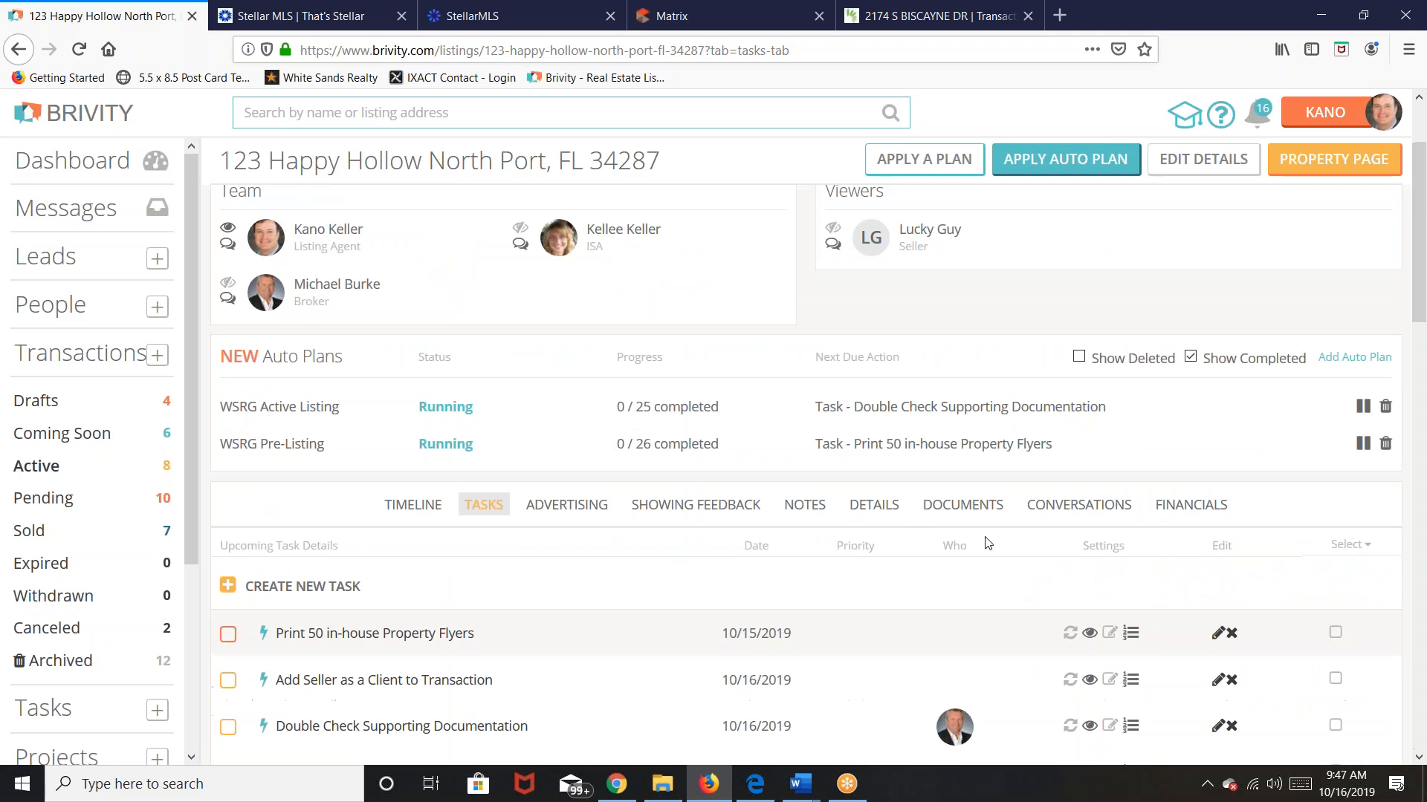
pyautogui.scroll(-3, 1374, 520)
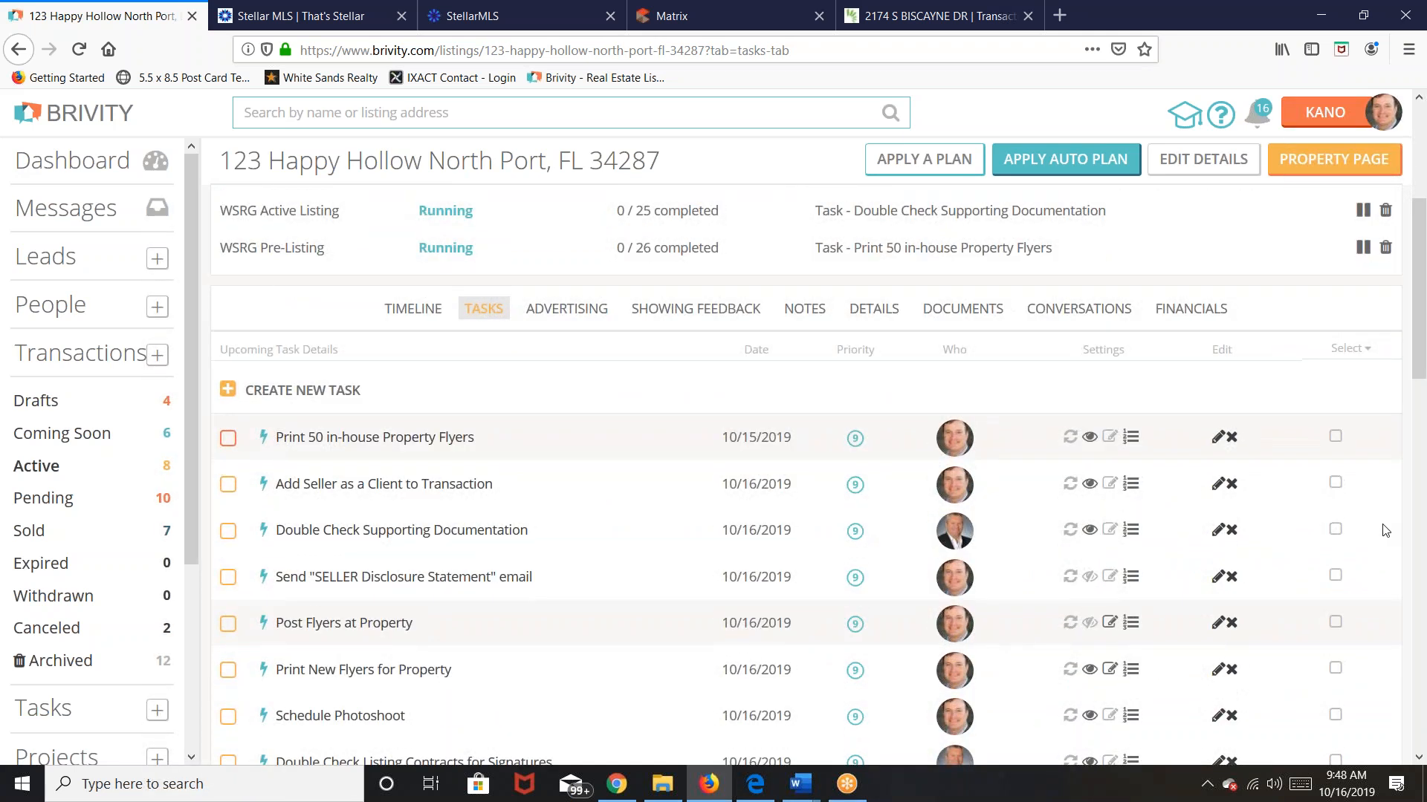
pyautogui.scroll(-1, 1385, 530)
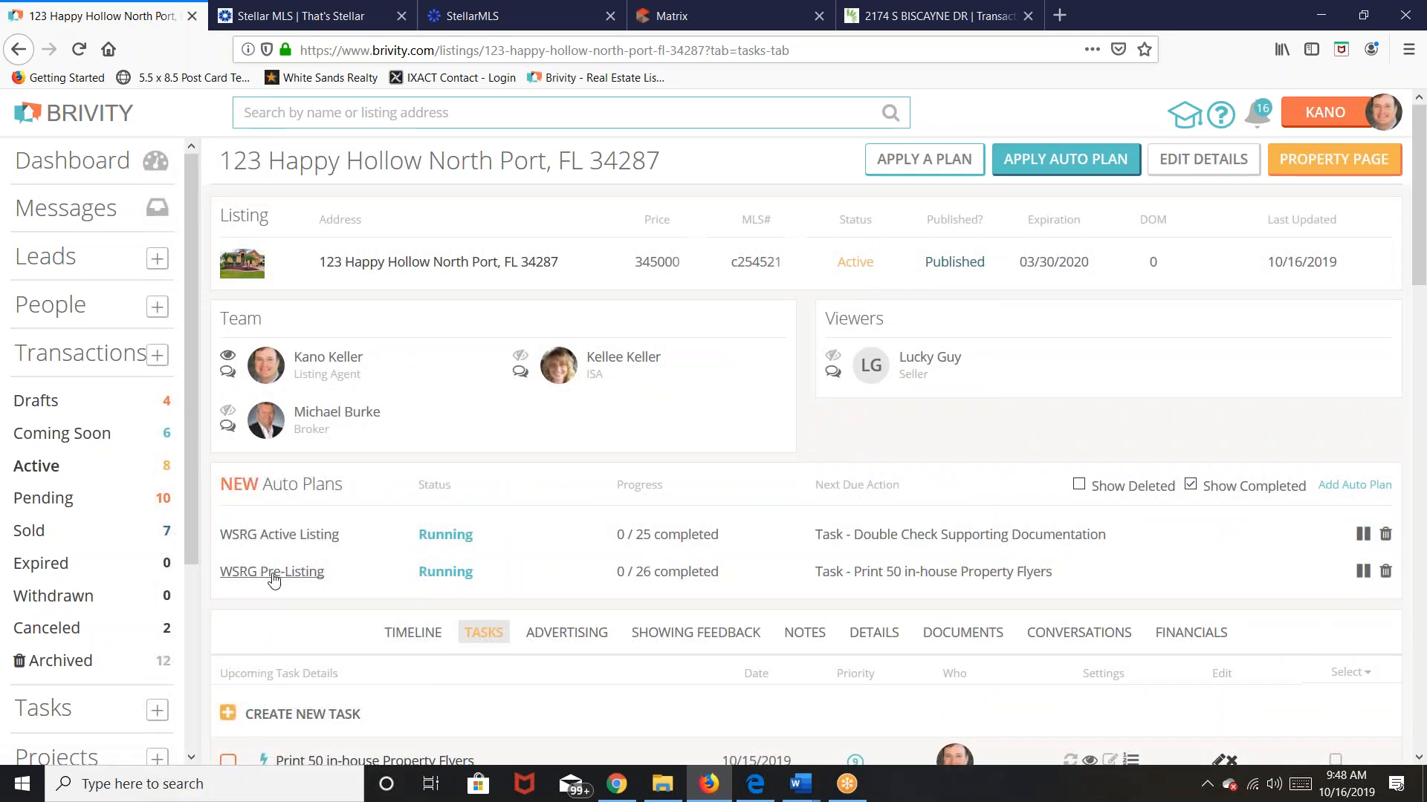
# Step: Delete the WSRG Active Listing auto plan, leaving WSRG Pre-Listing running
pyautogui.click(1385, 534)
pyautogui.click(944, 273)
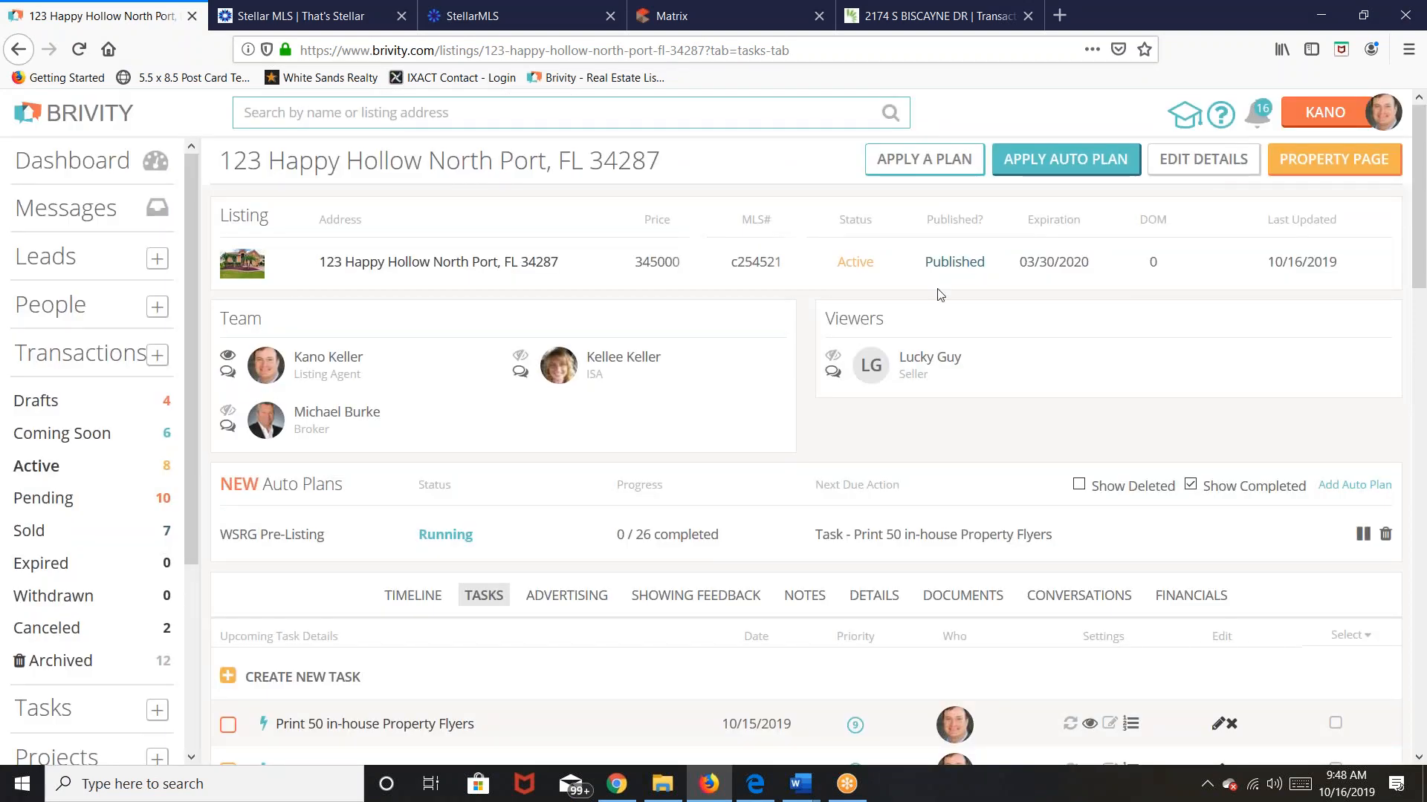
pyautogui.scroll(-4, 690, 626)
pyautogui.scroll(4, 690, 626)
# Step: Reload the listing, review its Pre-Listing tasks, and start deleting the WSRG Pre-Listing auto plan
pyautogui.click(79, 49)
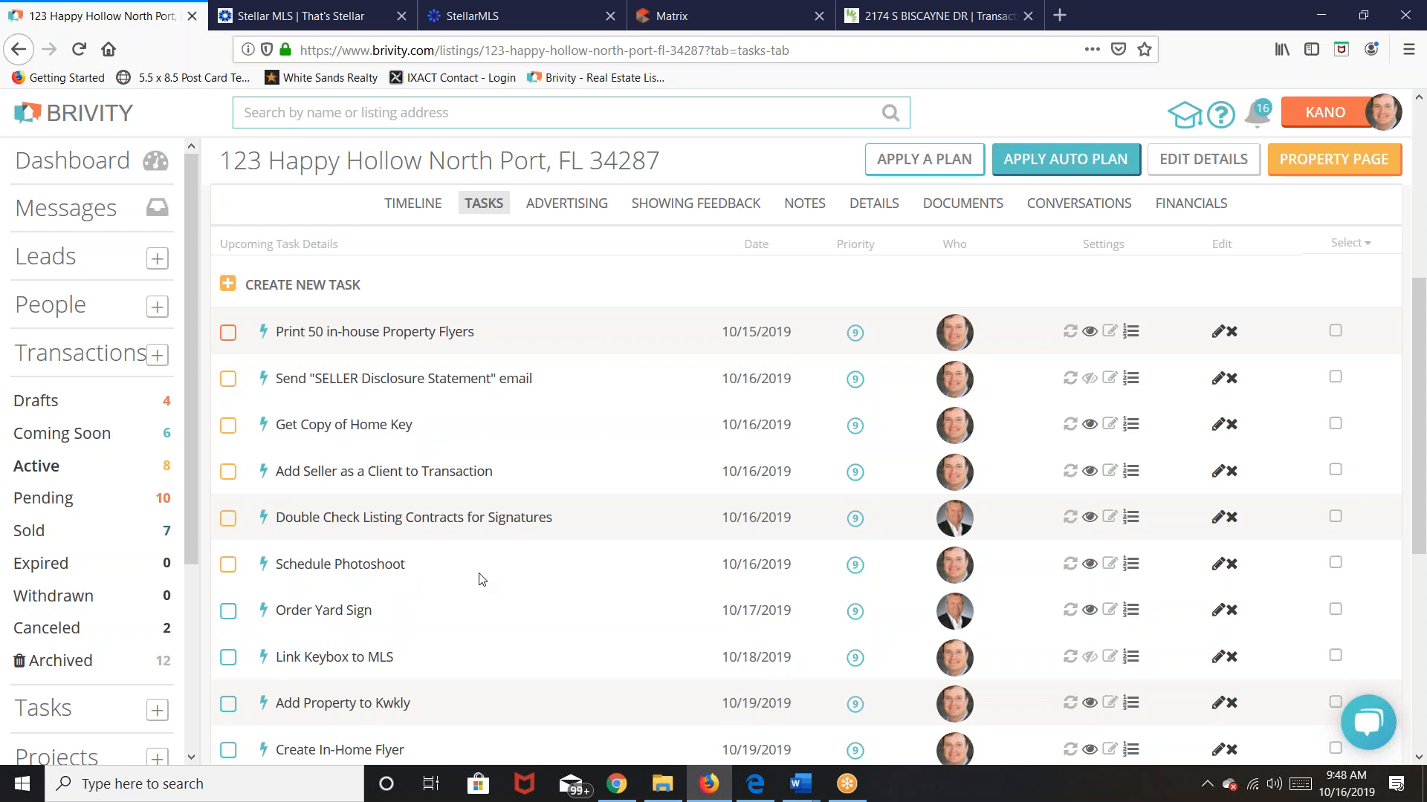
pyautogui.scroll(-5, 481, 580)
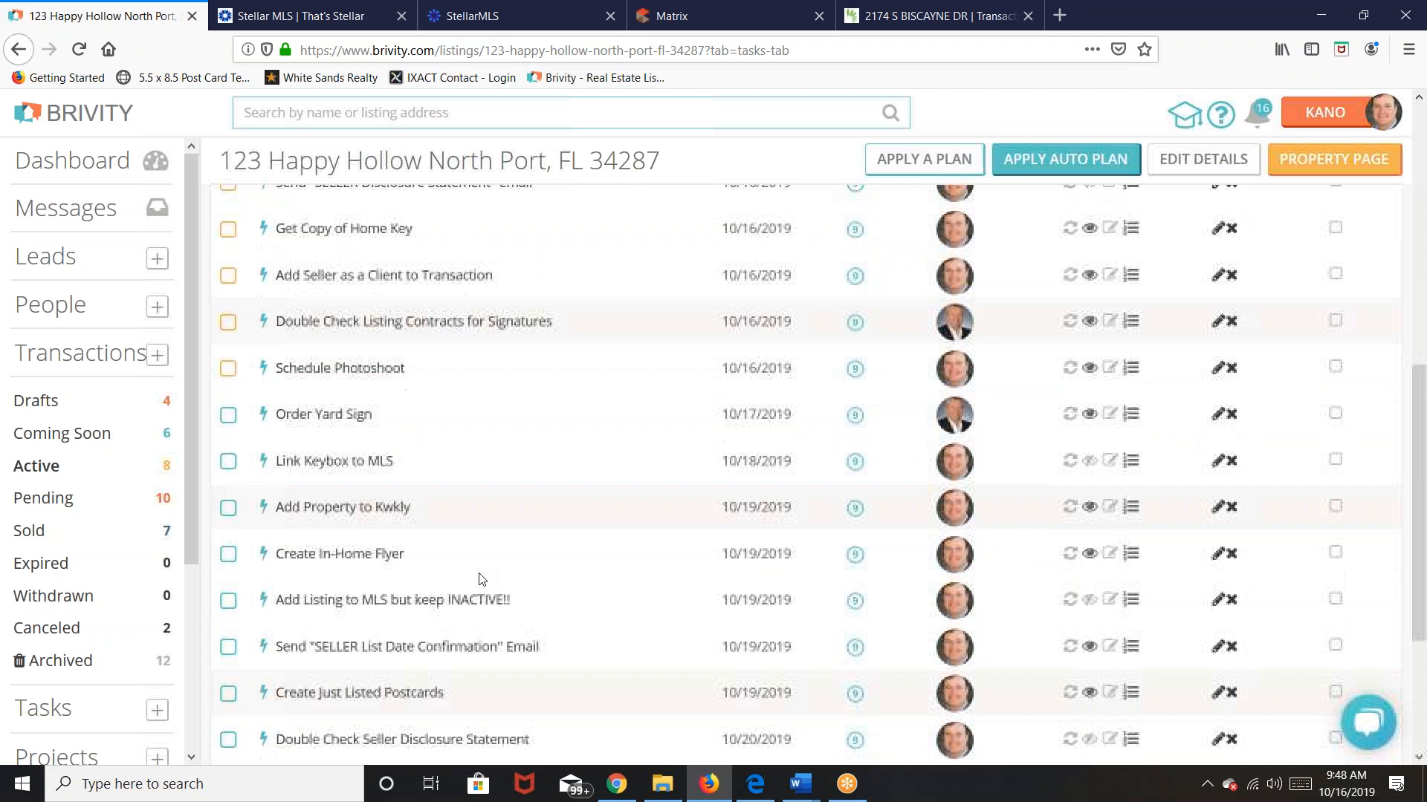
pyautogui.scroll(-2, 567, 587)
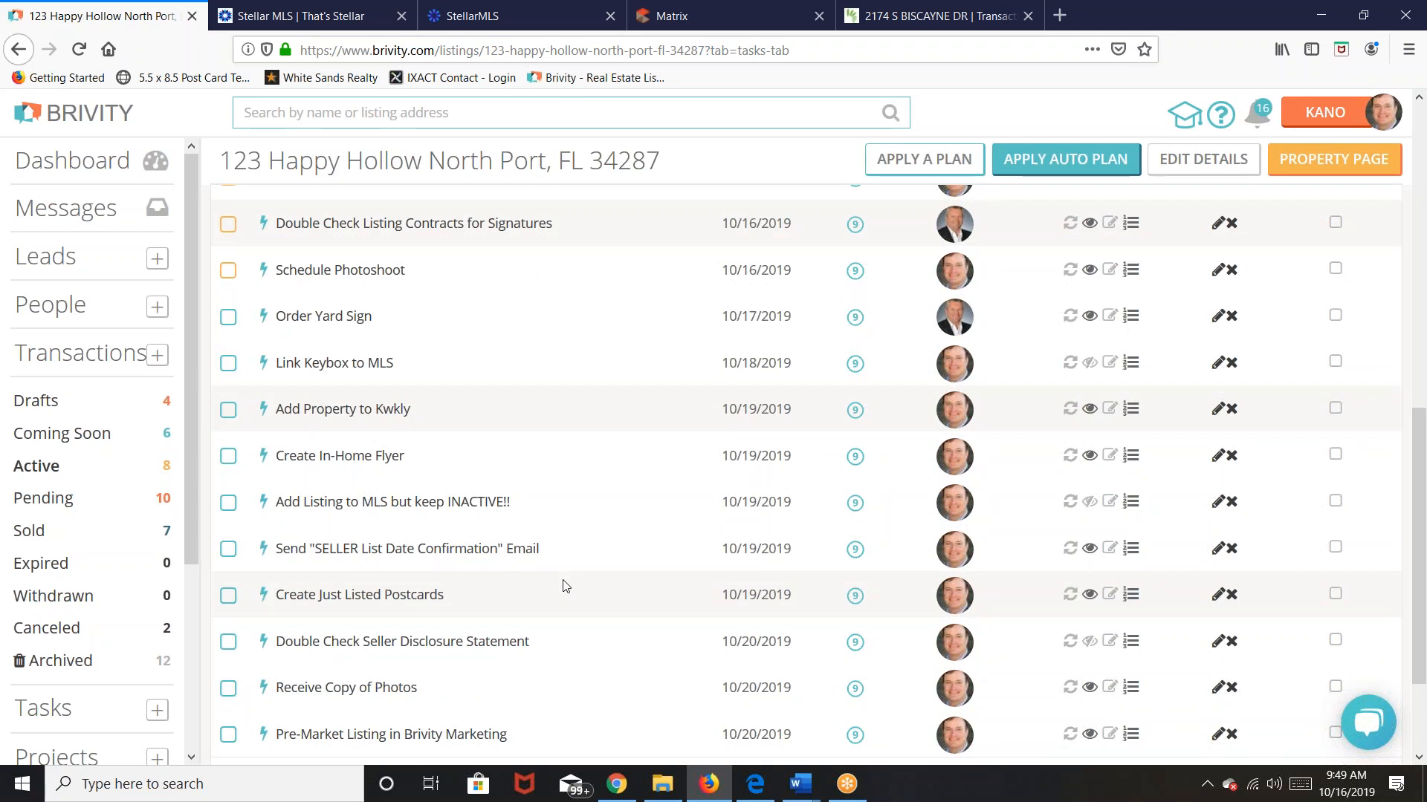
pyautogui.scroll(-2, 566, 586)
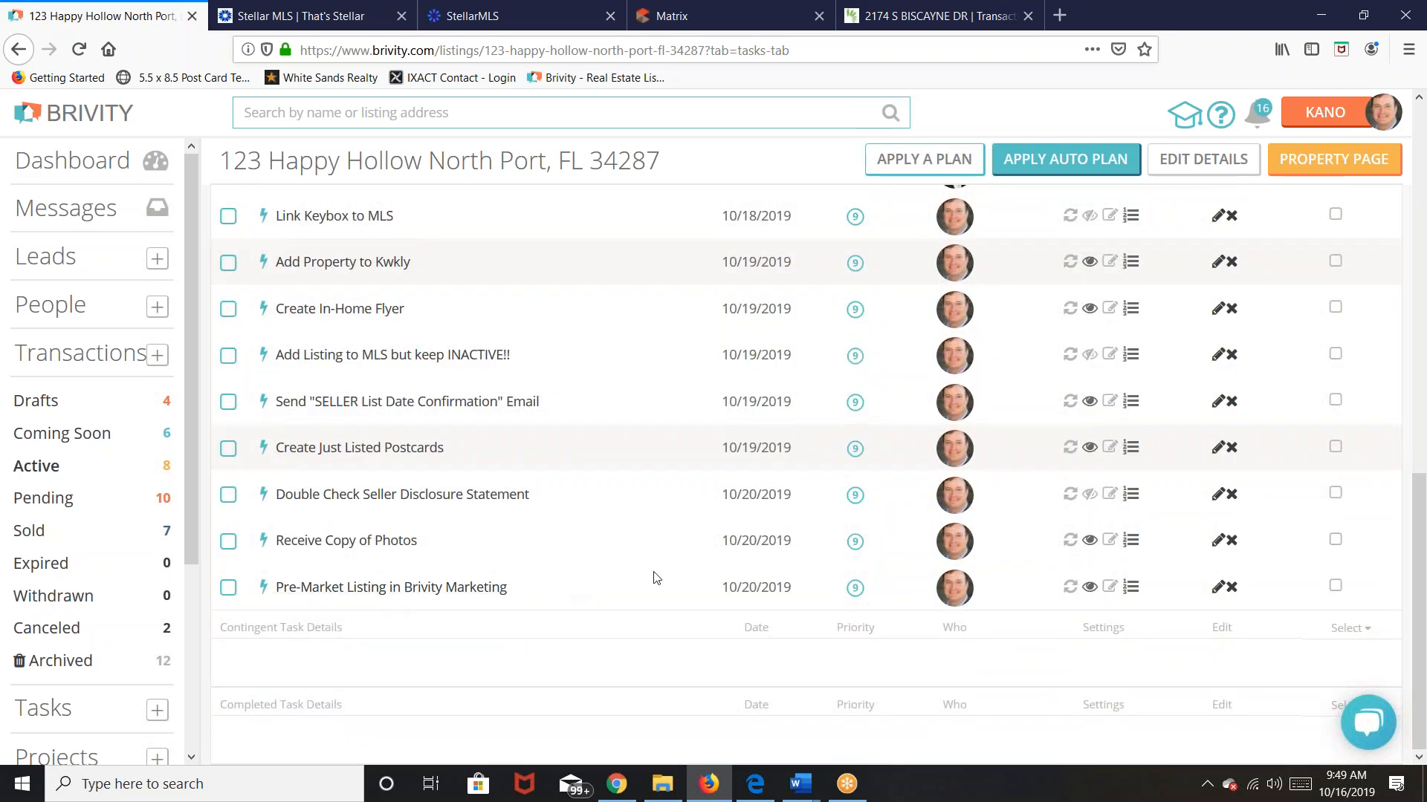
pyautogui.scroll(4, 656, 578)
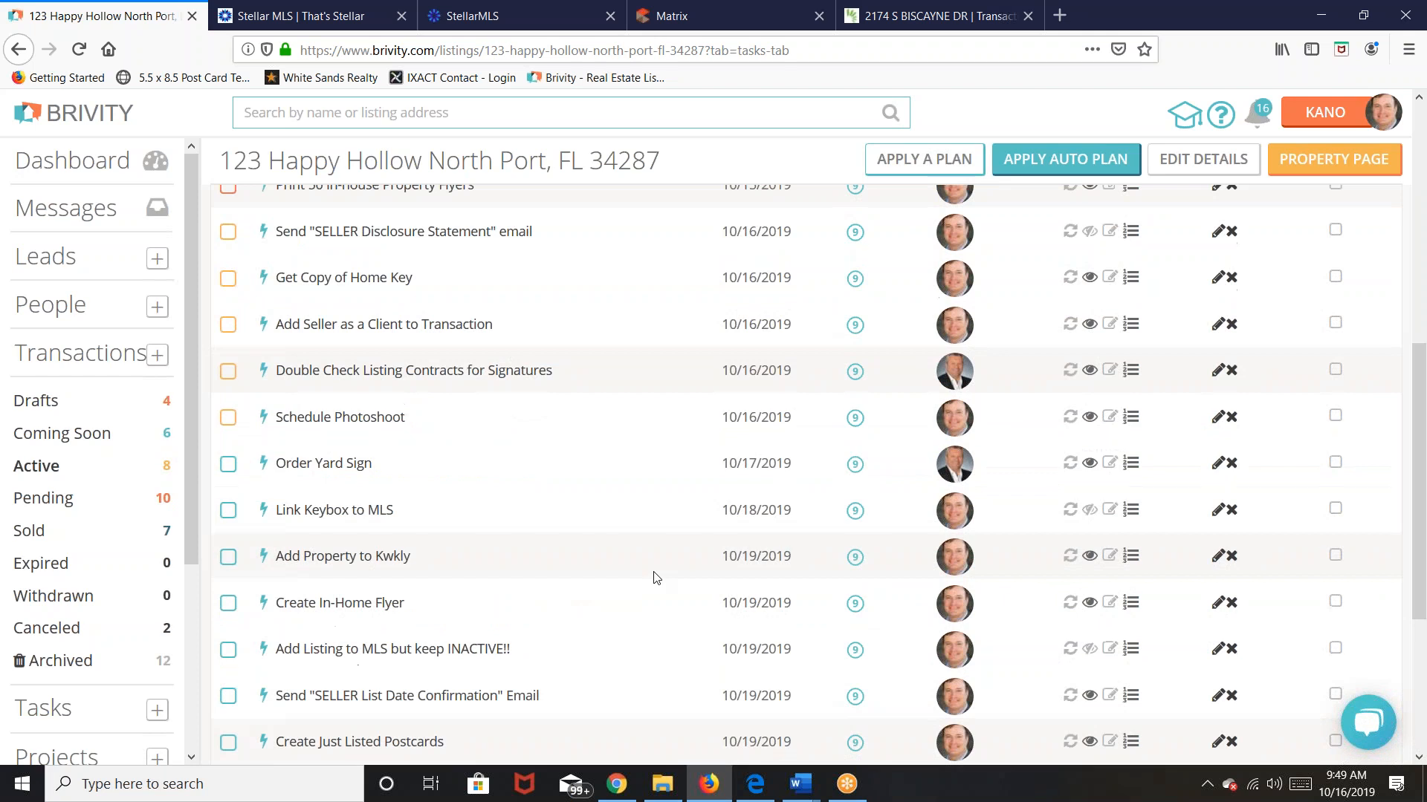
pyautogui.scroll(6, 656, 578)
pyautogui.scroll(-2, 656, 578)
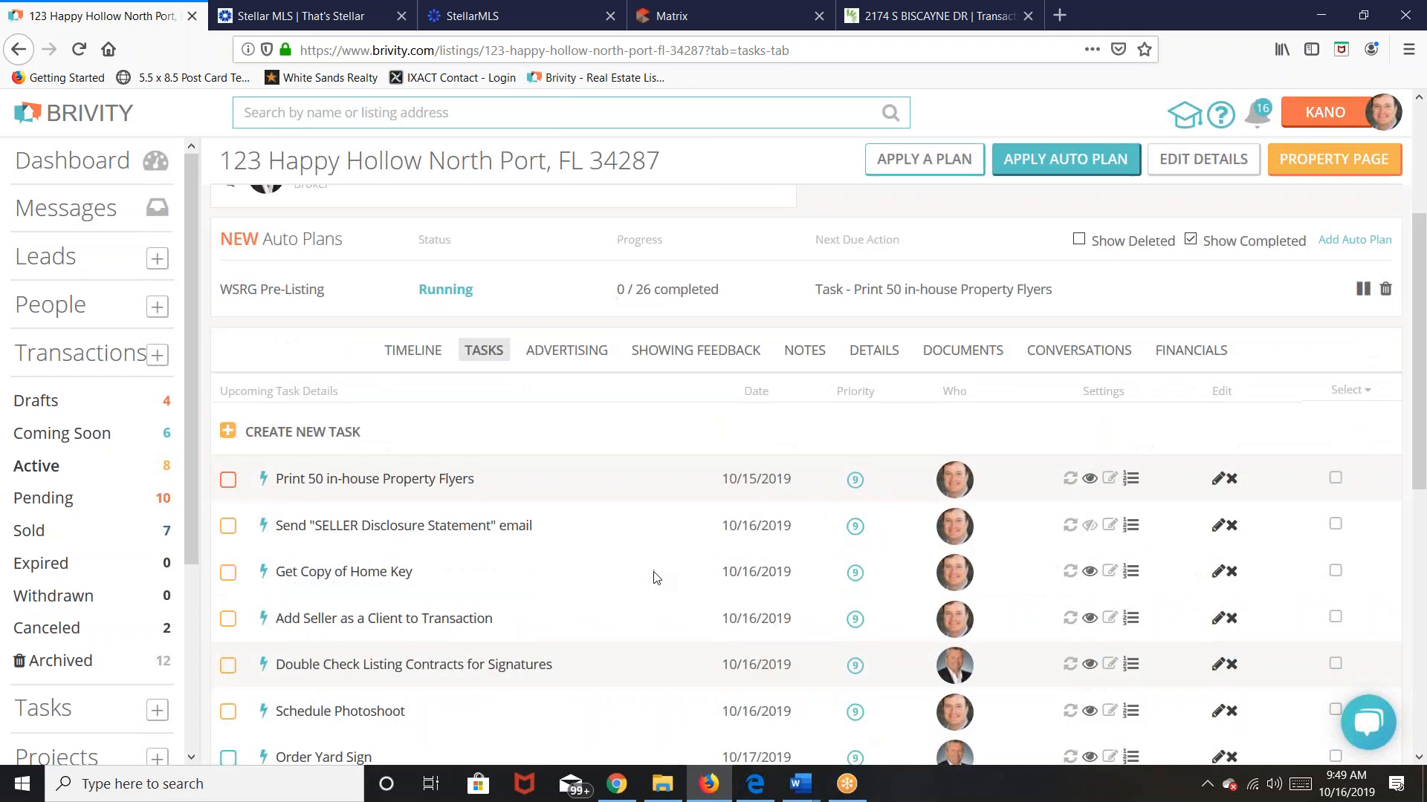
pyautogui.scroll(3, 656, 578)
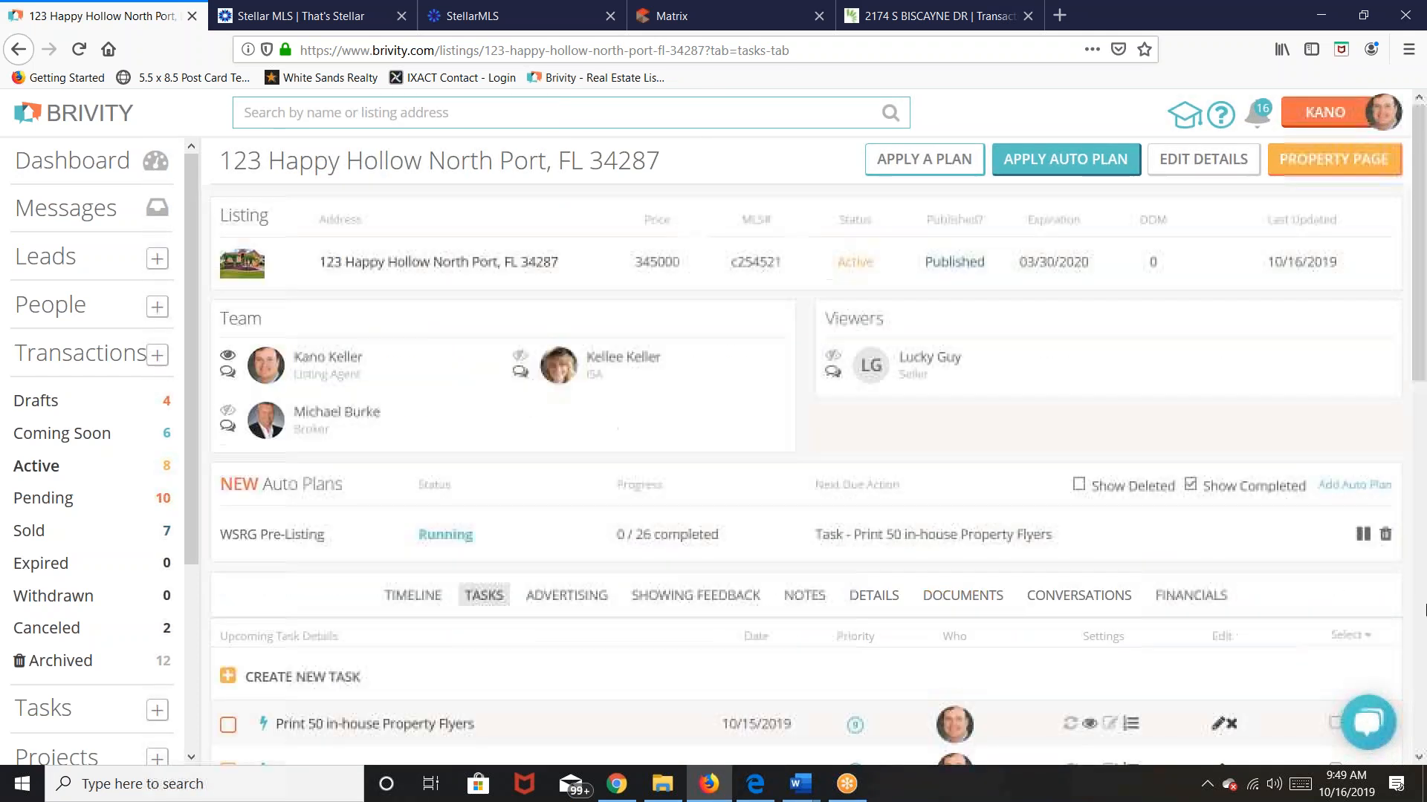
pyautogui.click(1385, 534)
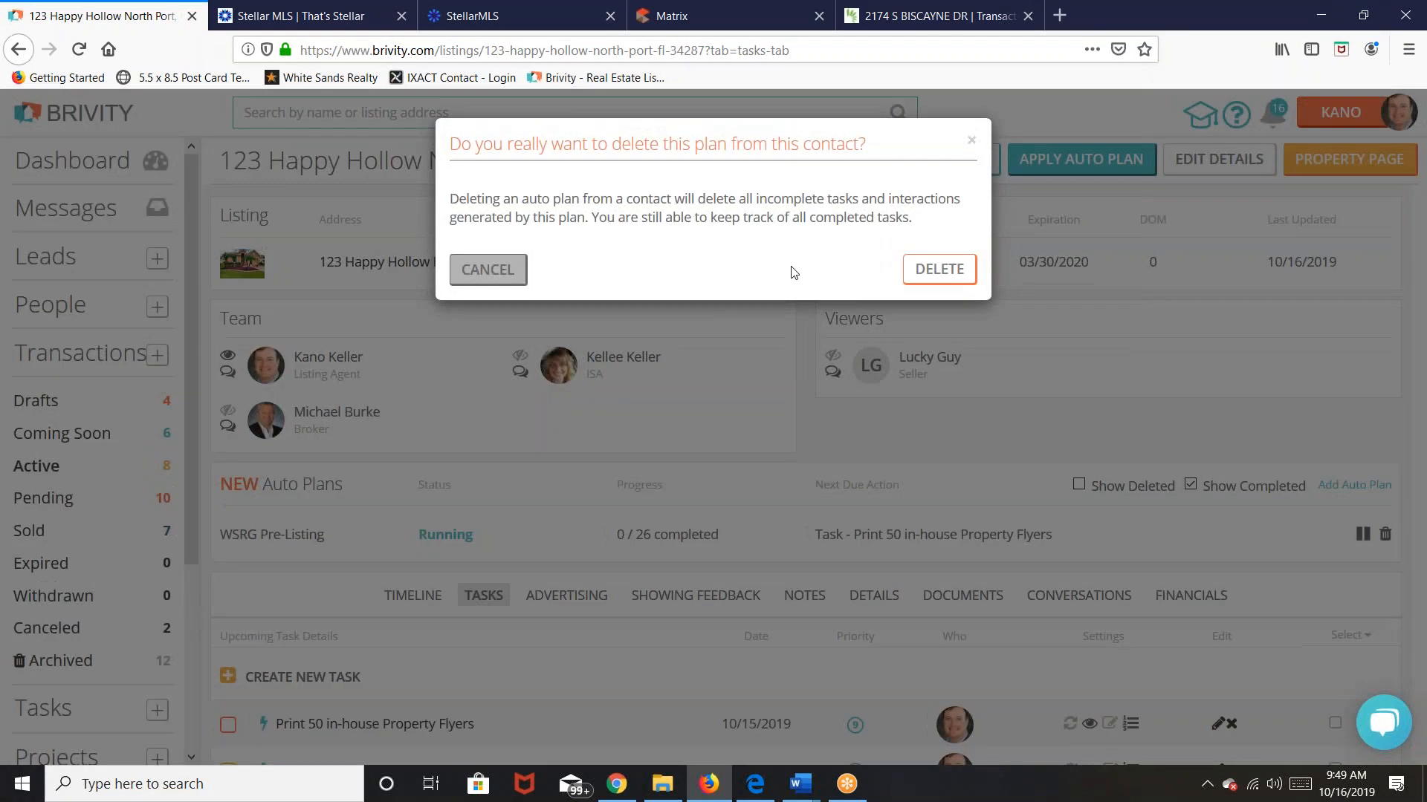
# Step: Confirm deletion of the WSRG Pre-Listing auto plan and reload the listing
pyautogui.click(940, 272)
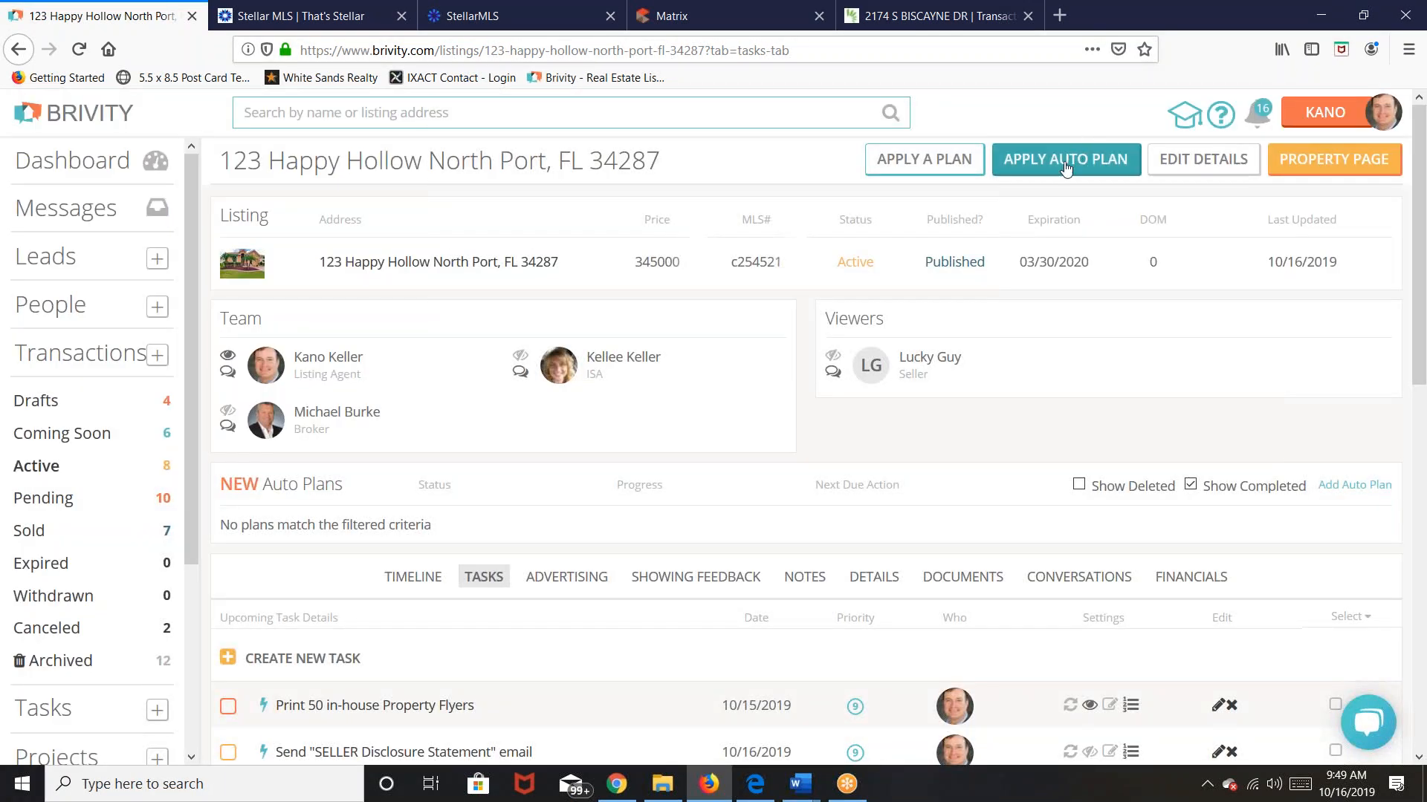
pyautogui.click(79, 49)
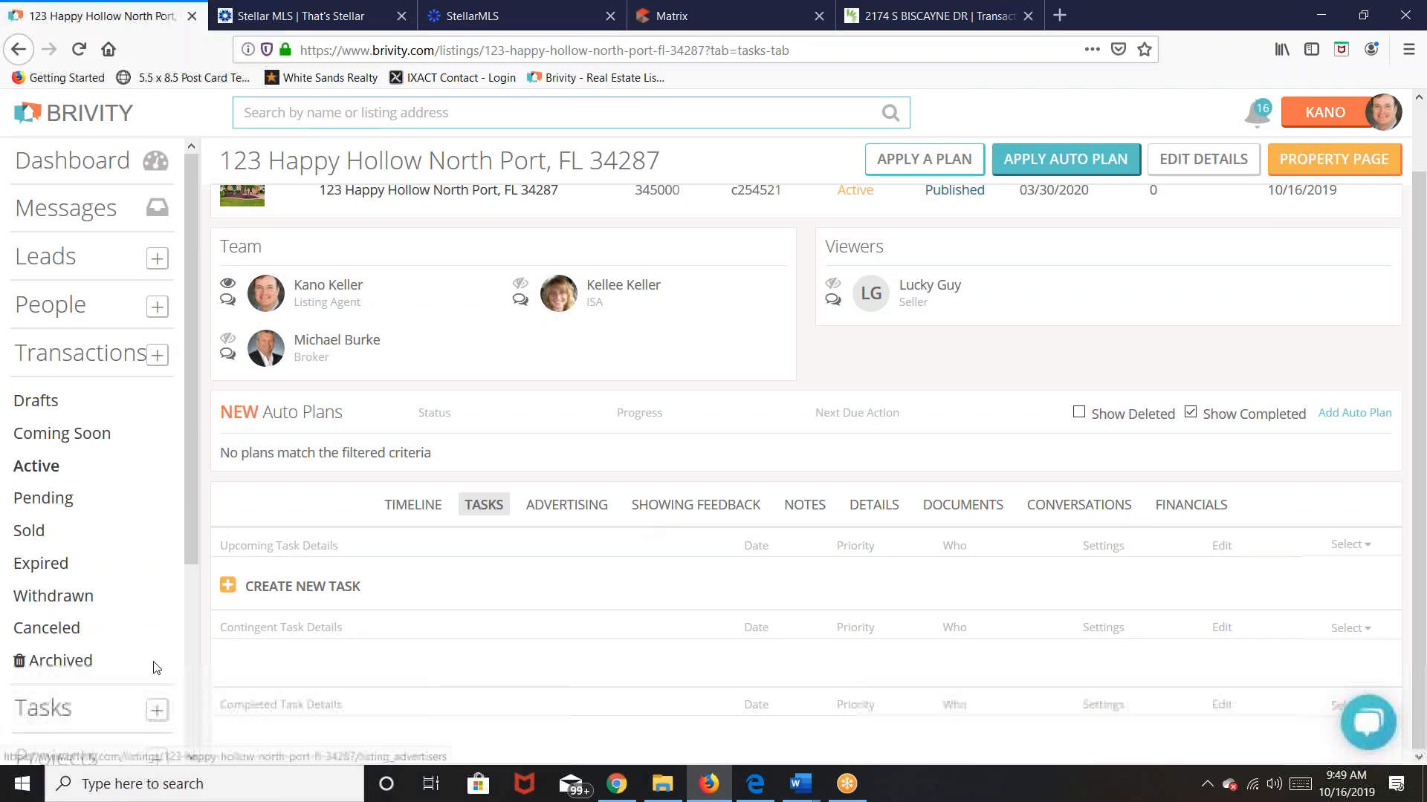
pyautogui.scroll(2, 1067, 296)
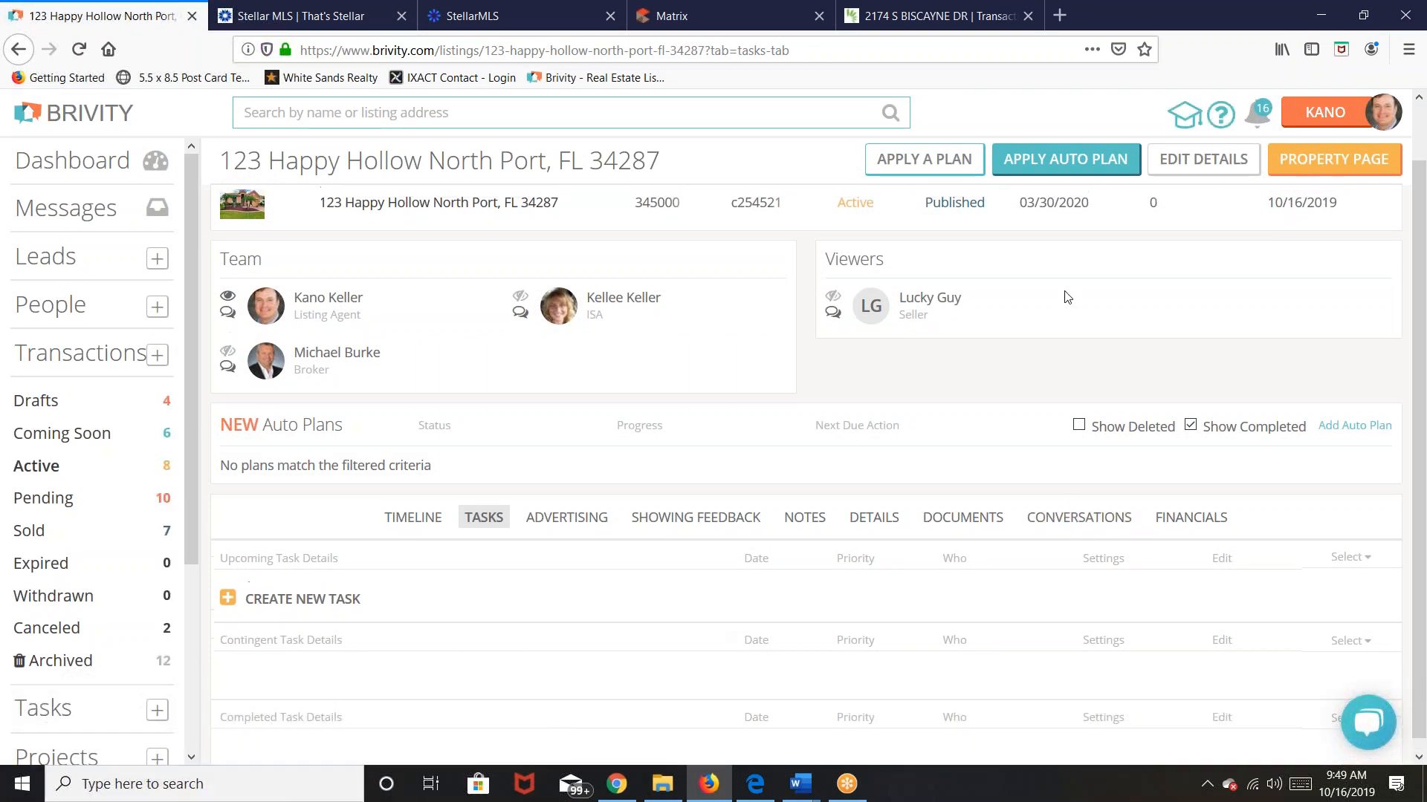
# Step: Apply the WSRG Active Listing auto plan to 123 Happy Hollow
pyautogui.click(1052, 169)
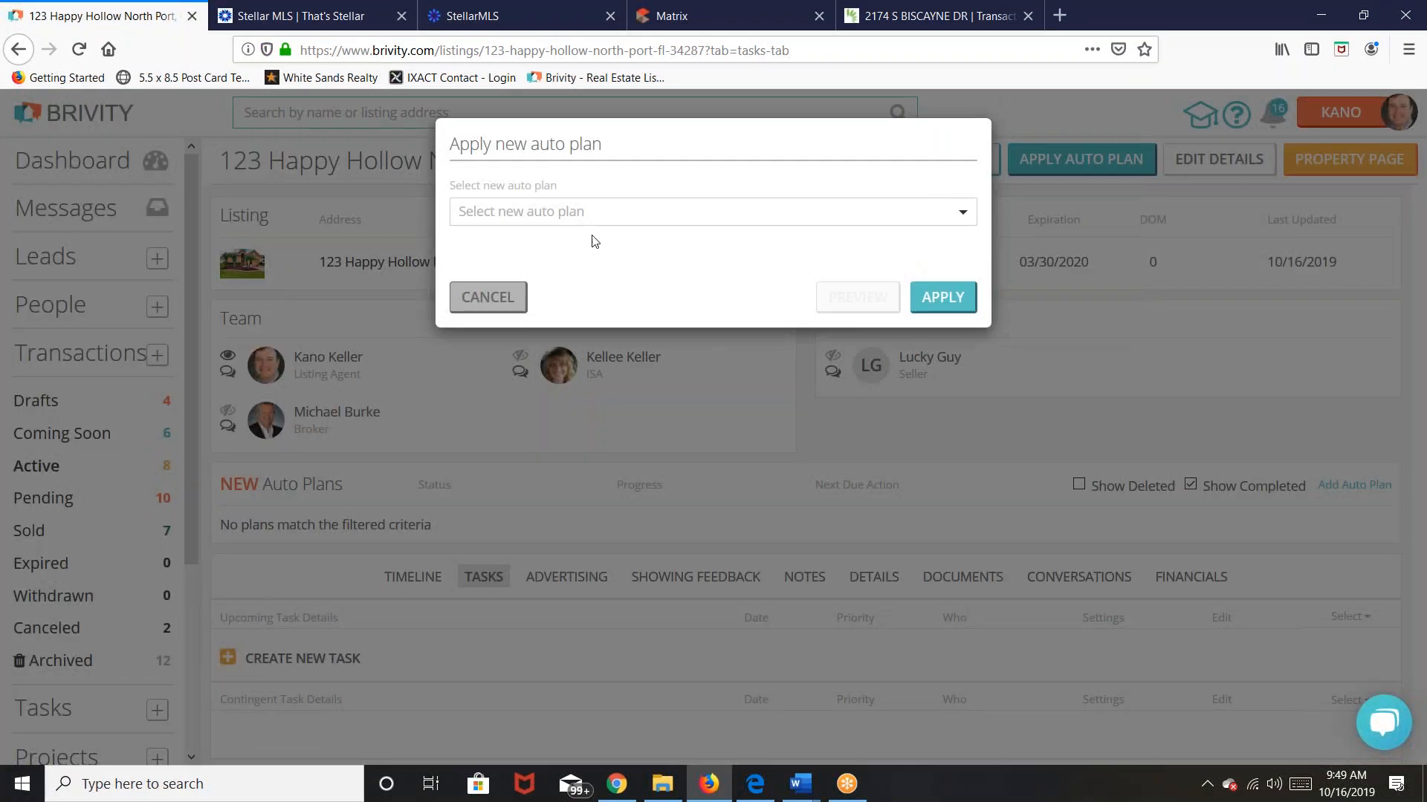
pyautogui.click(962, 215)
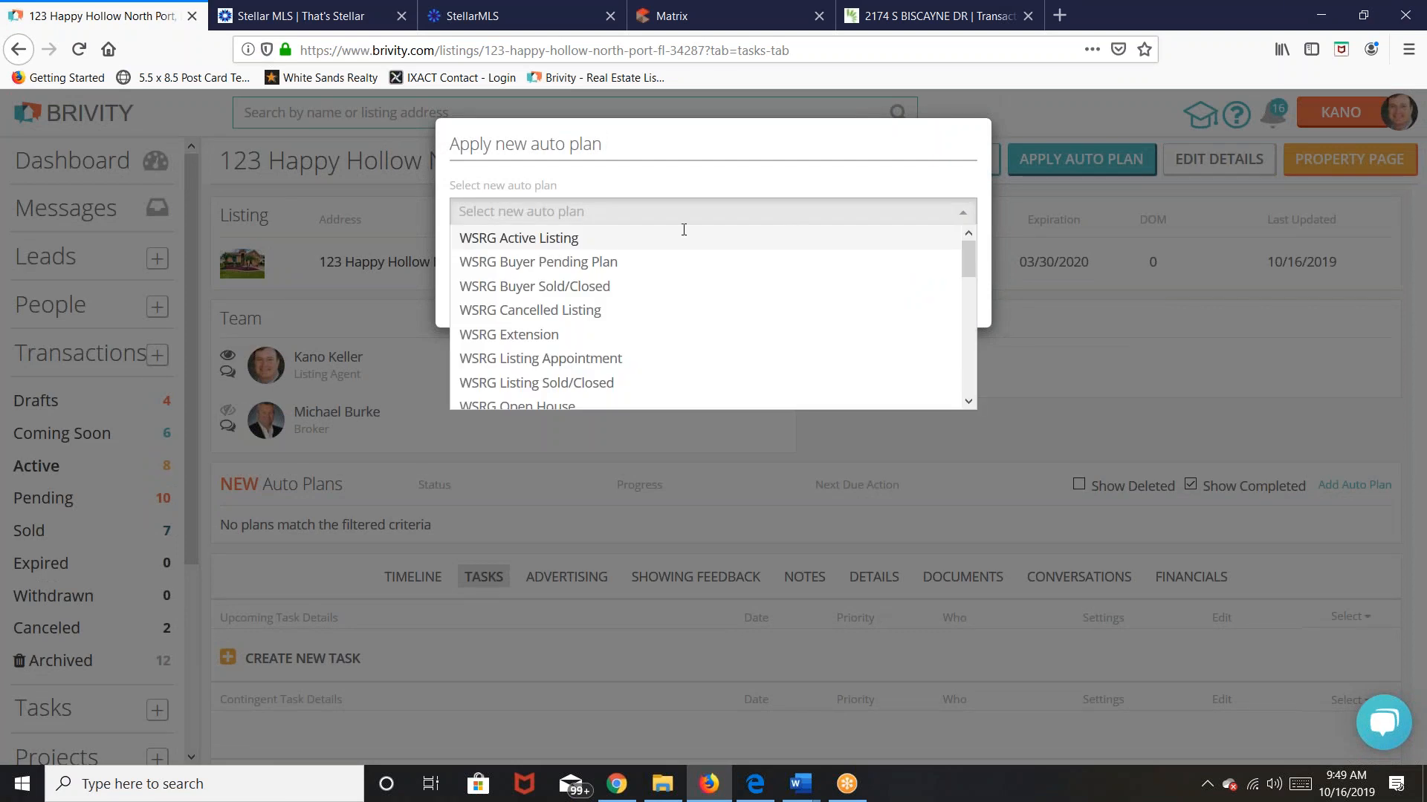
pyautogui.click(565, 238)
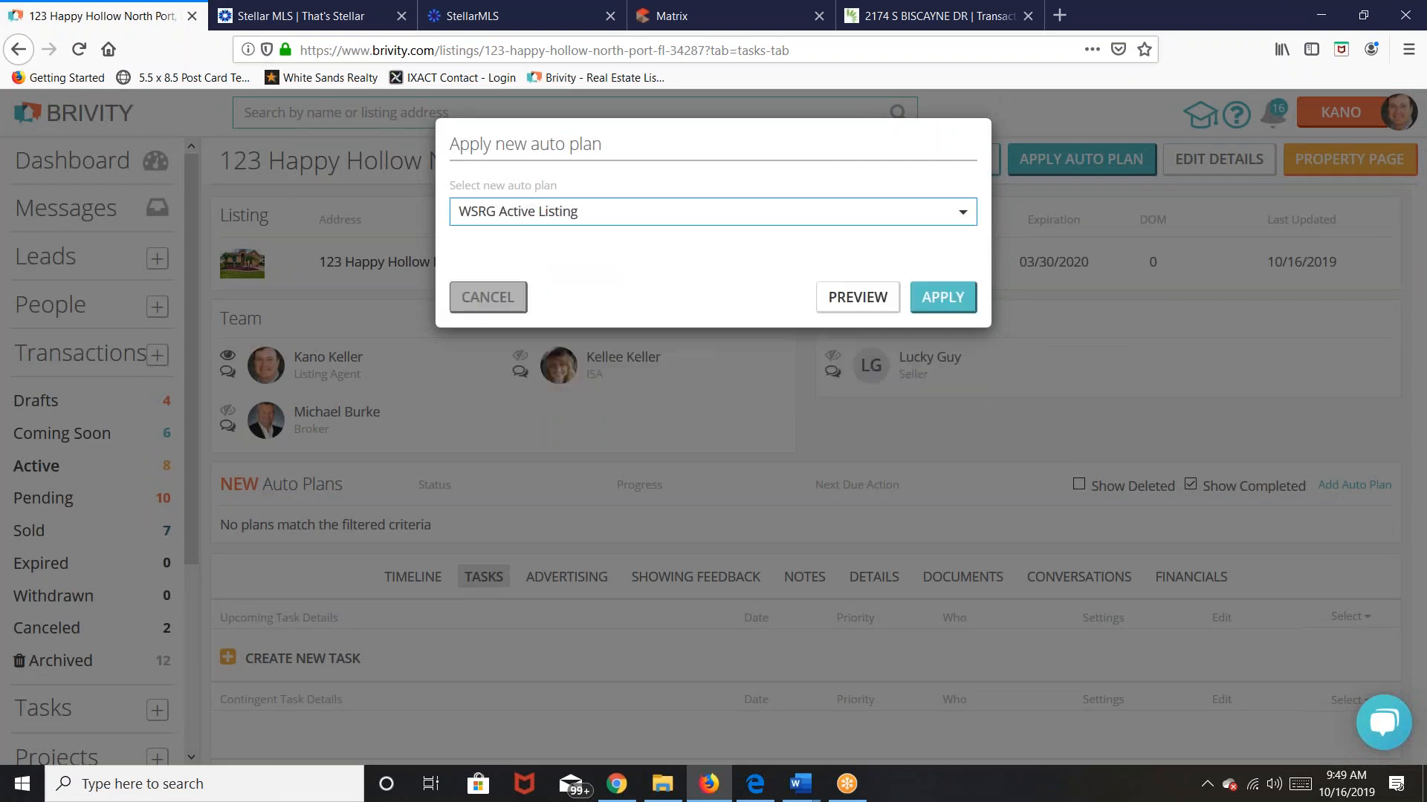
pyautogui.click(957, 299)
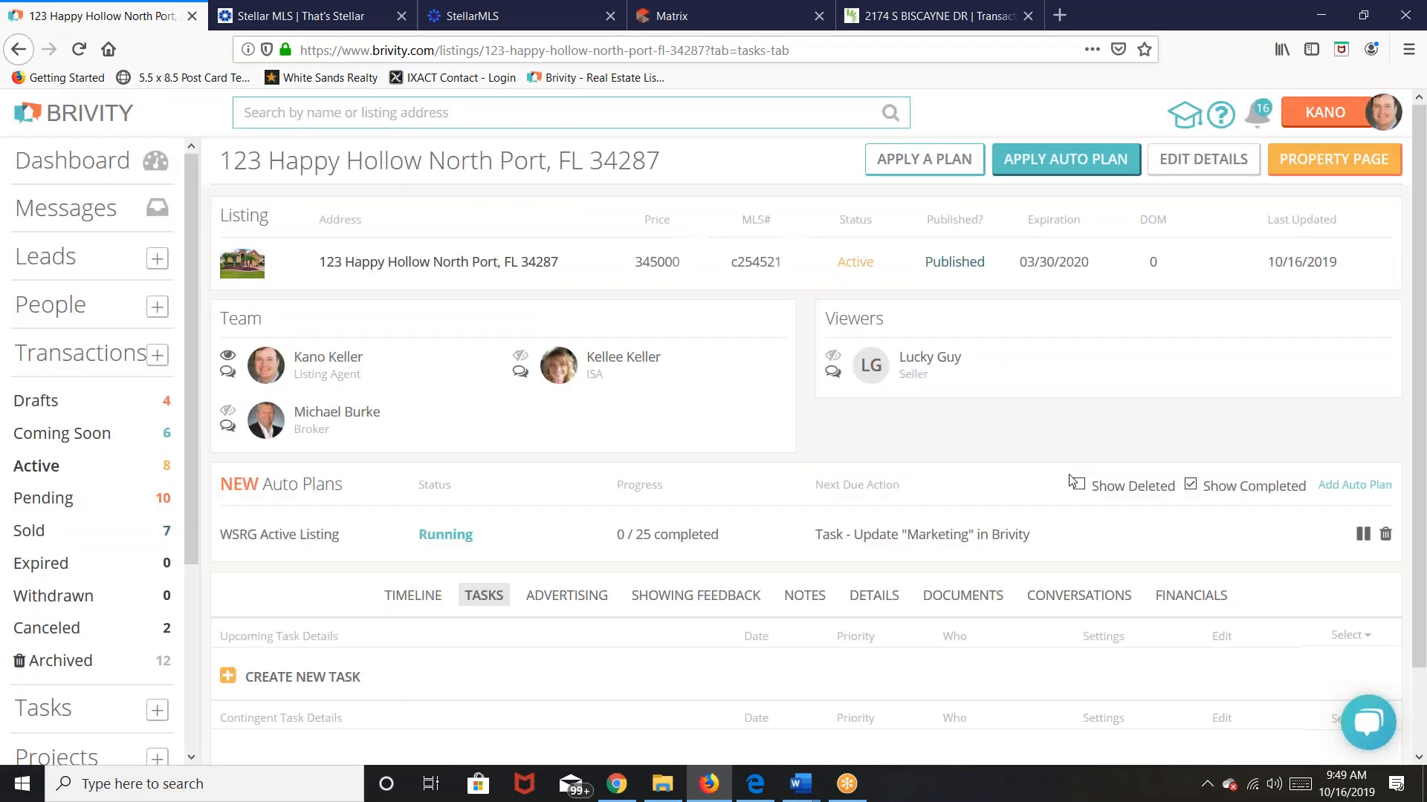
# Step: Reload 123 Happy Hollow and scroll through the WSRG Active Listing upcoming tasks
pyautogui.scroll(-2, 1074, 481)
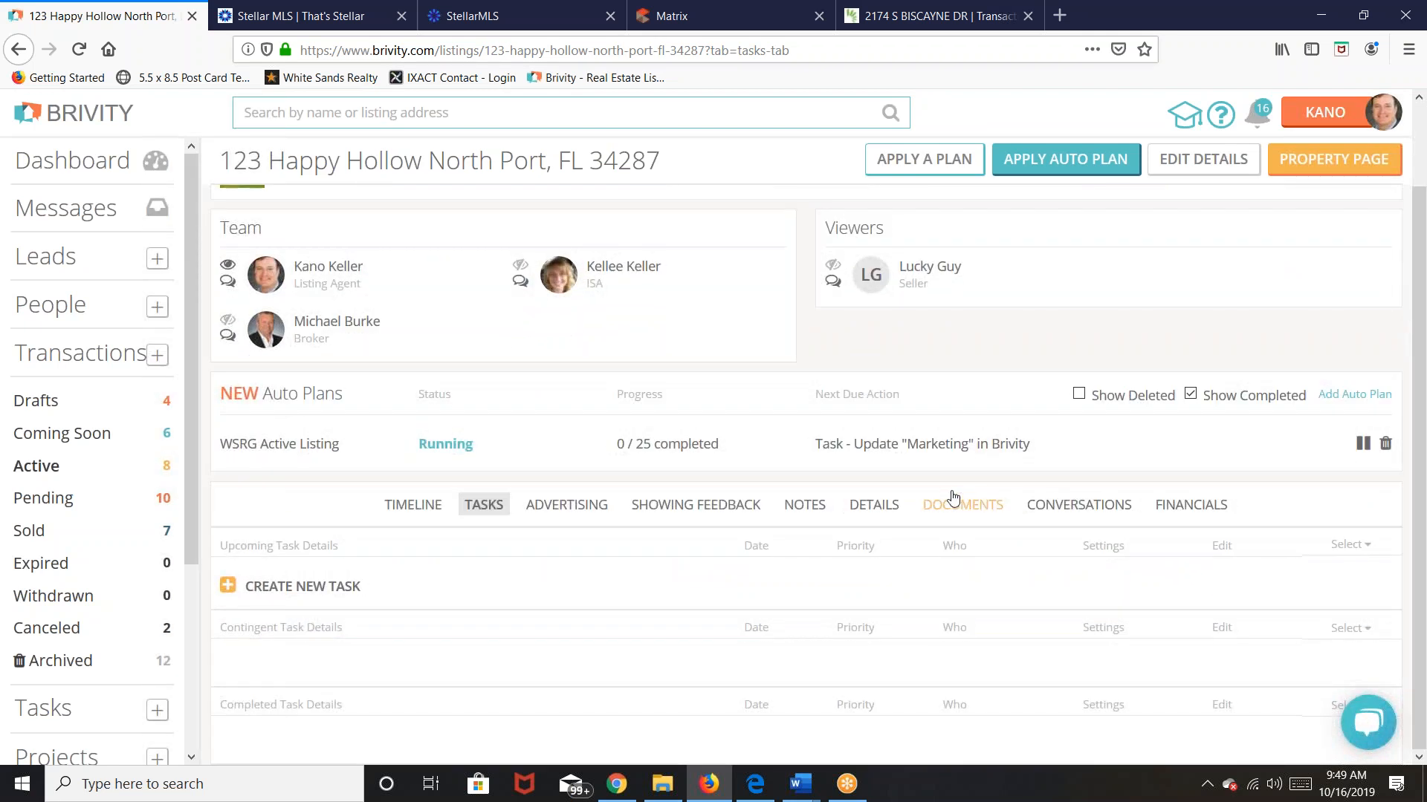
pyautogui.click(81, 56)
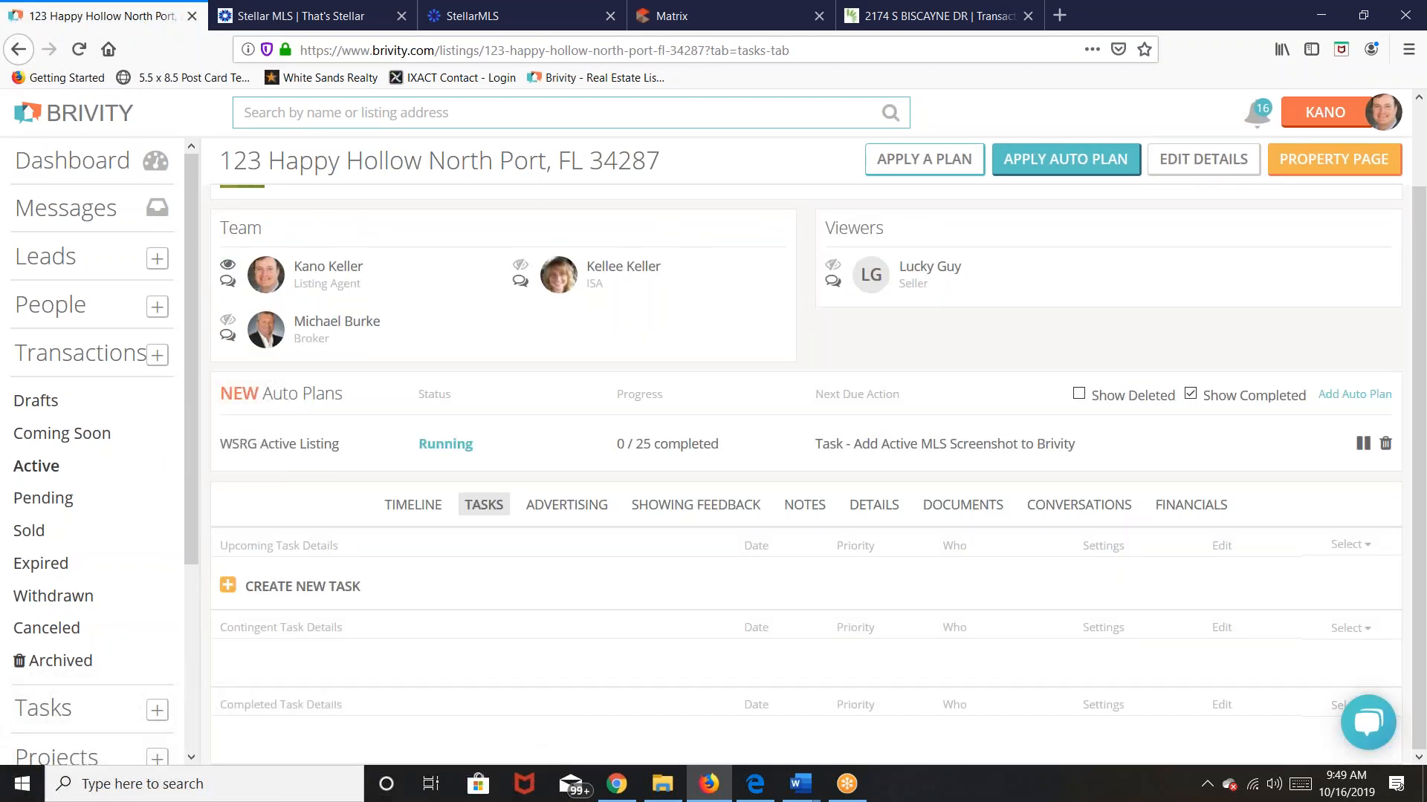
pyautogui.scroll(-4, 1194, 478)
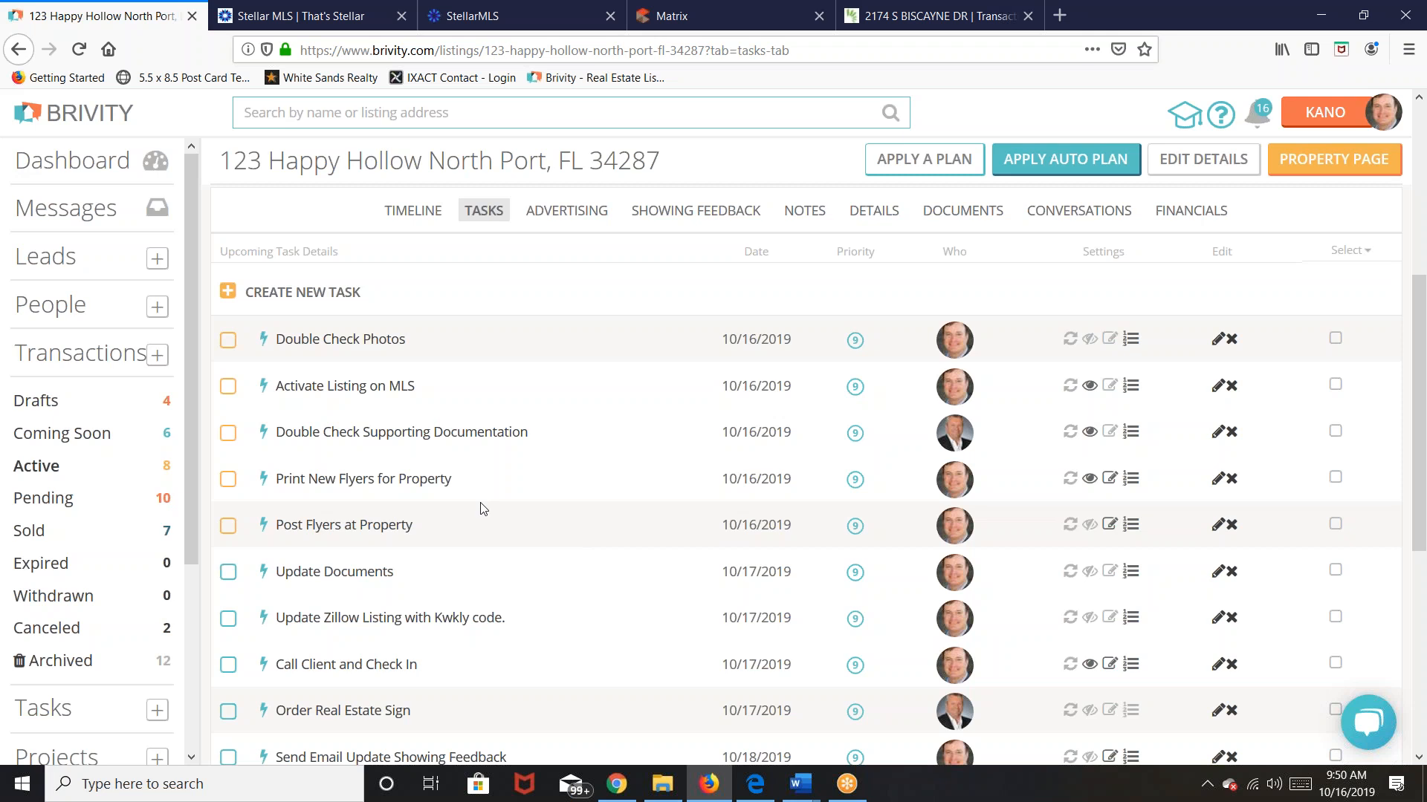
pyautogui.scroll(-3, 528, 550)
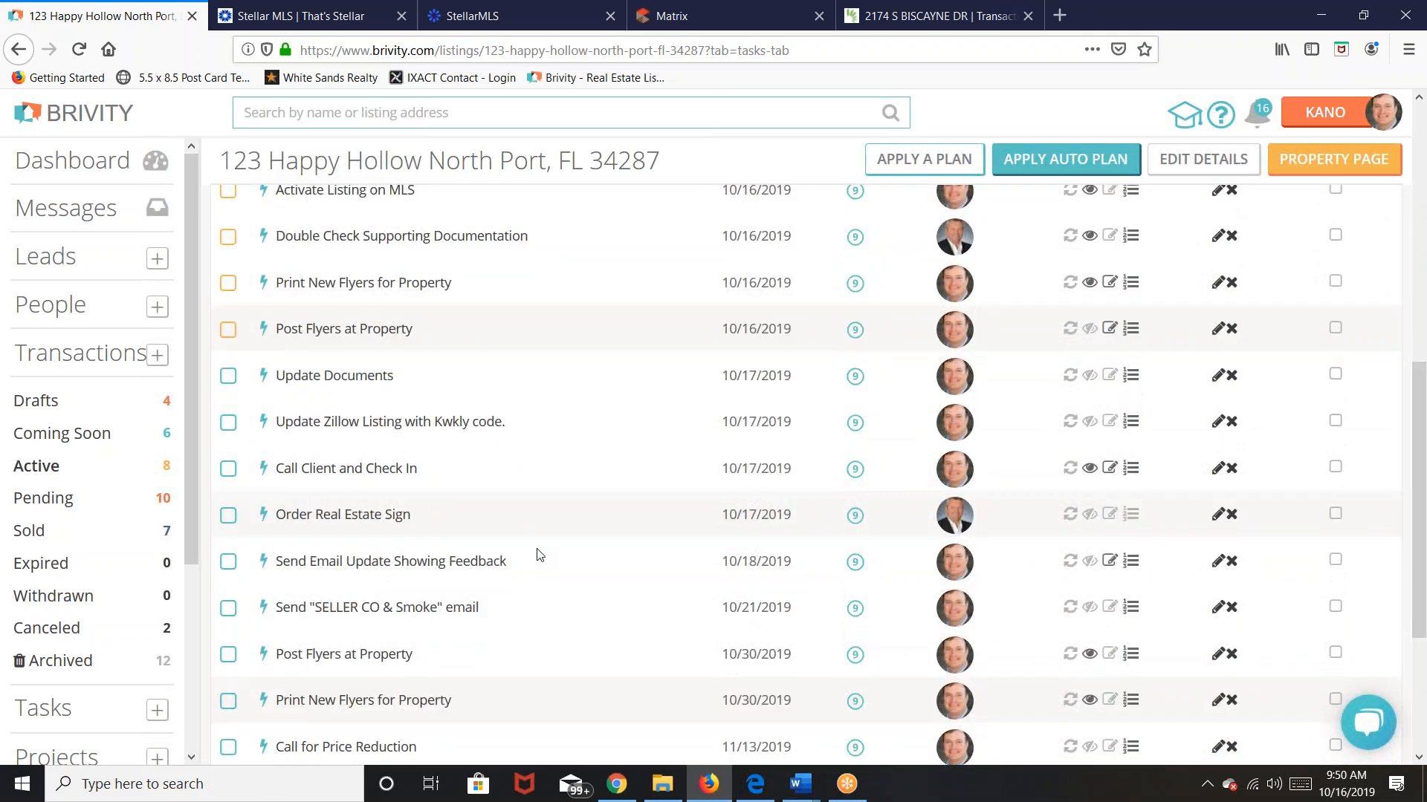
pyautogui.scroll(3, 540, 555)
pyautogui.scroll(-1, 539, 555)
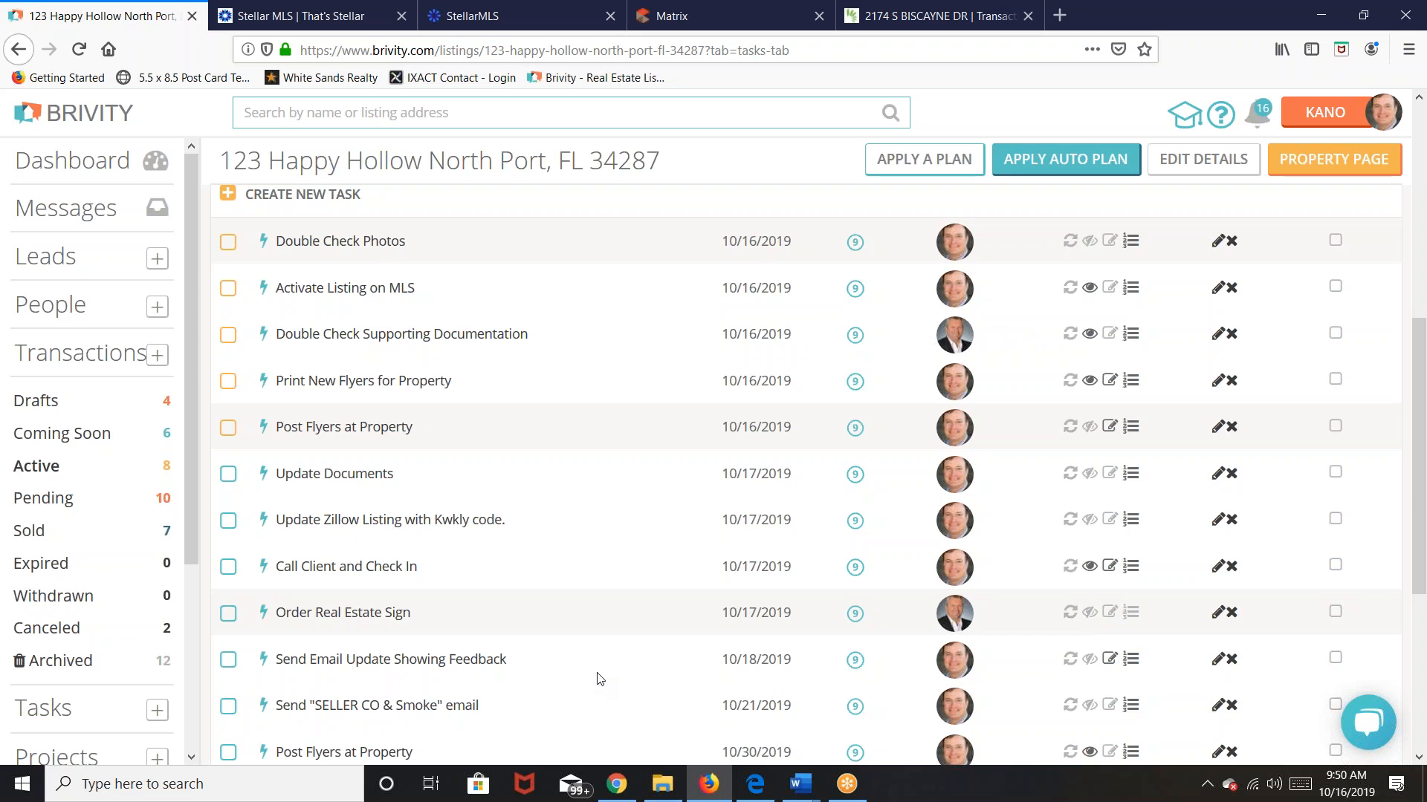
pyautogui.scroll(-5, 601, 679)
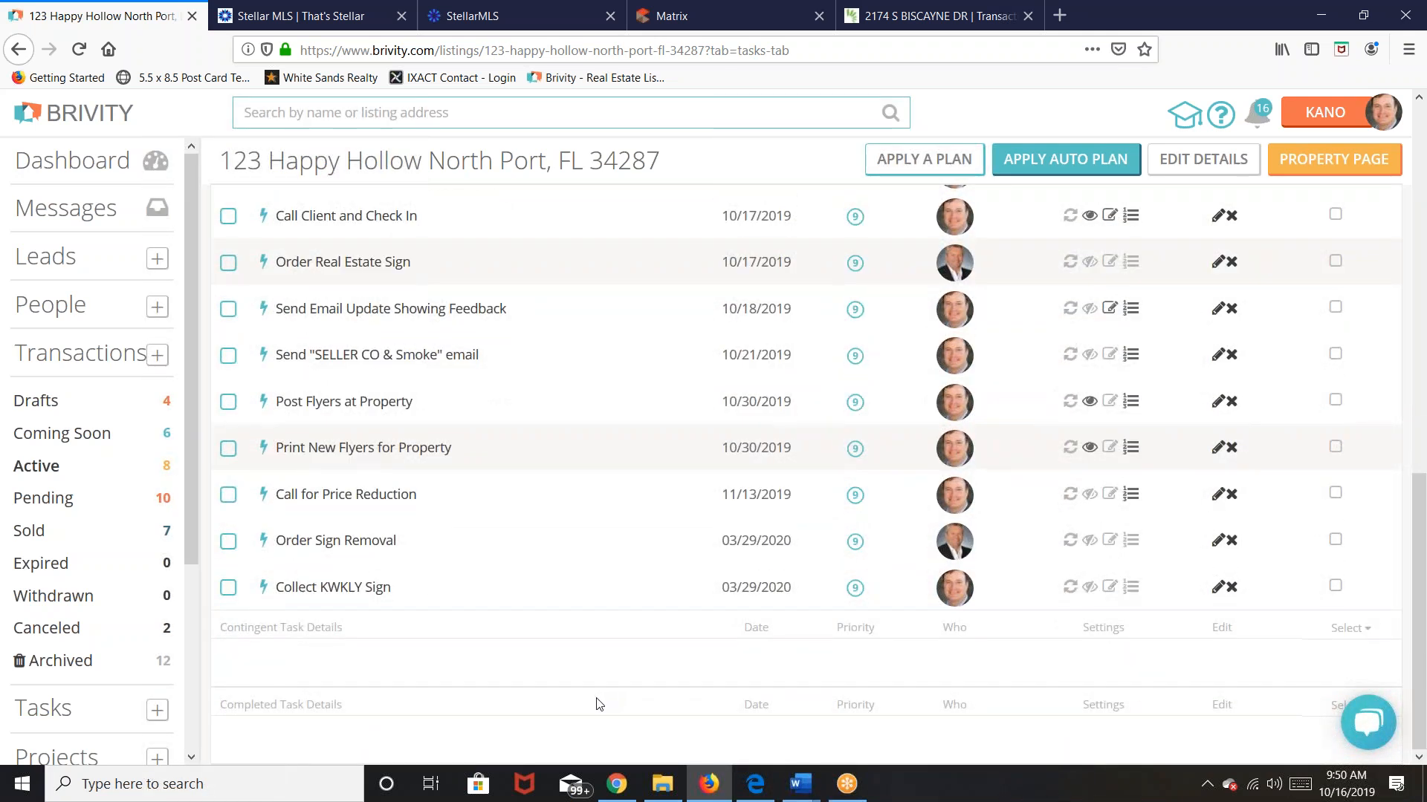
pyautogui.scroll(9, 600, 704)
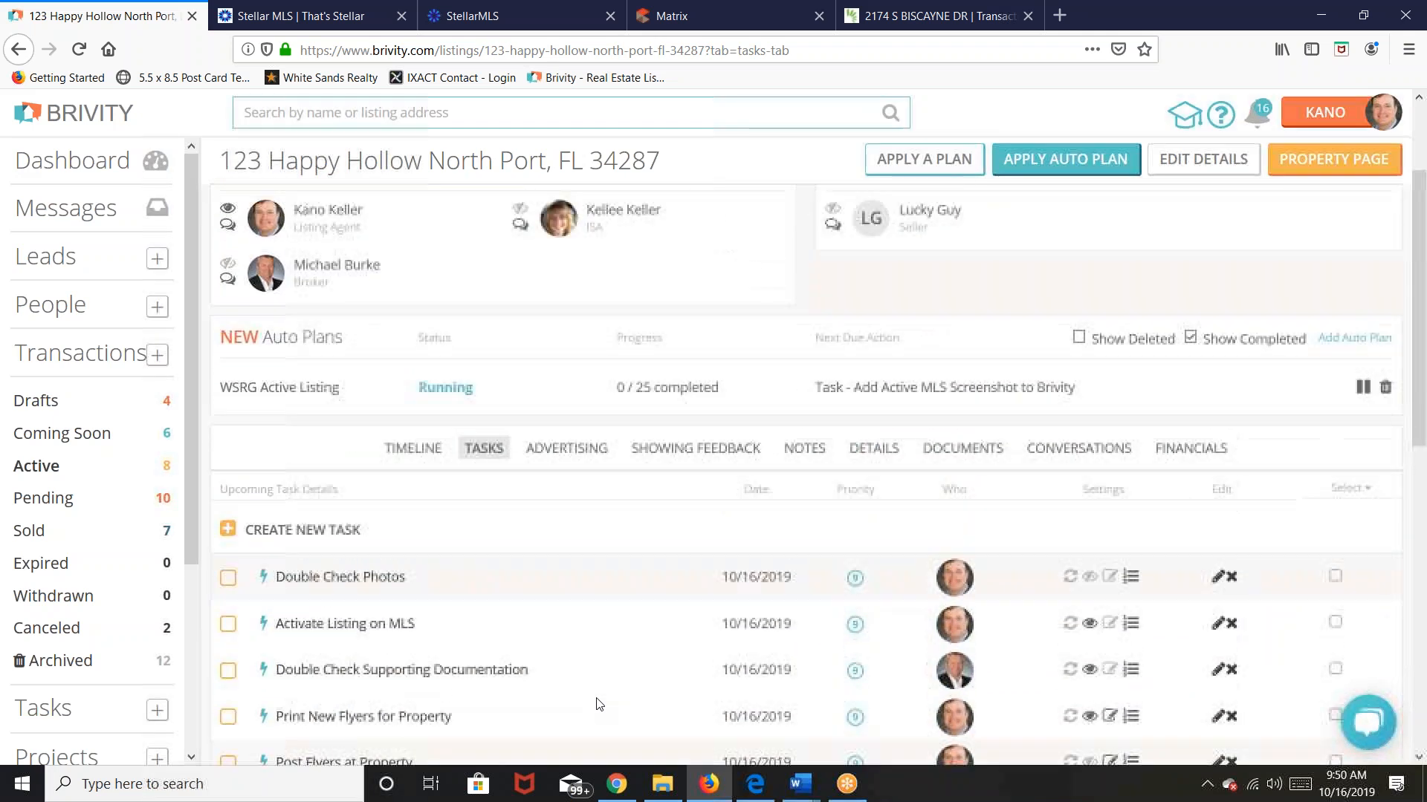
pyautogui.scroll(2, 637, 576)
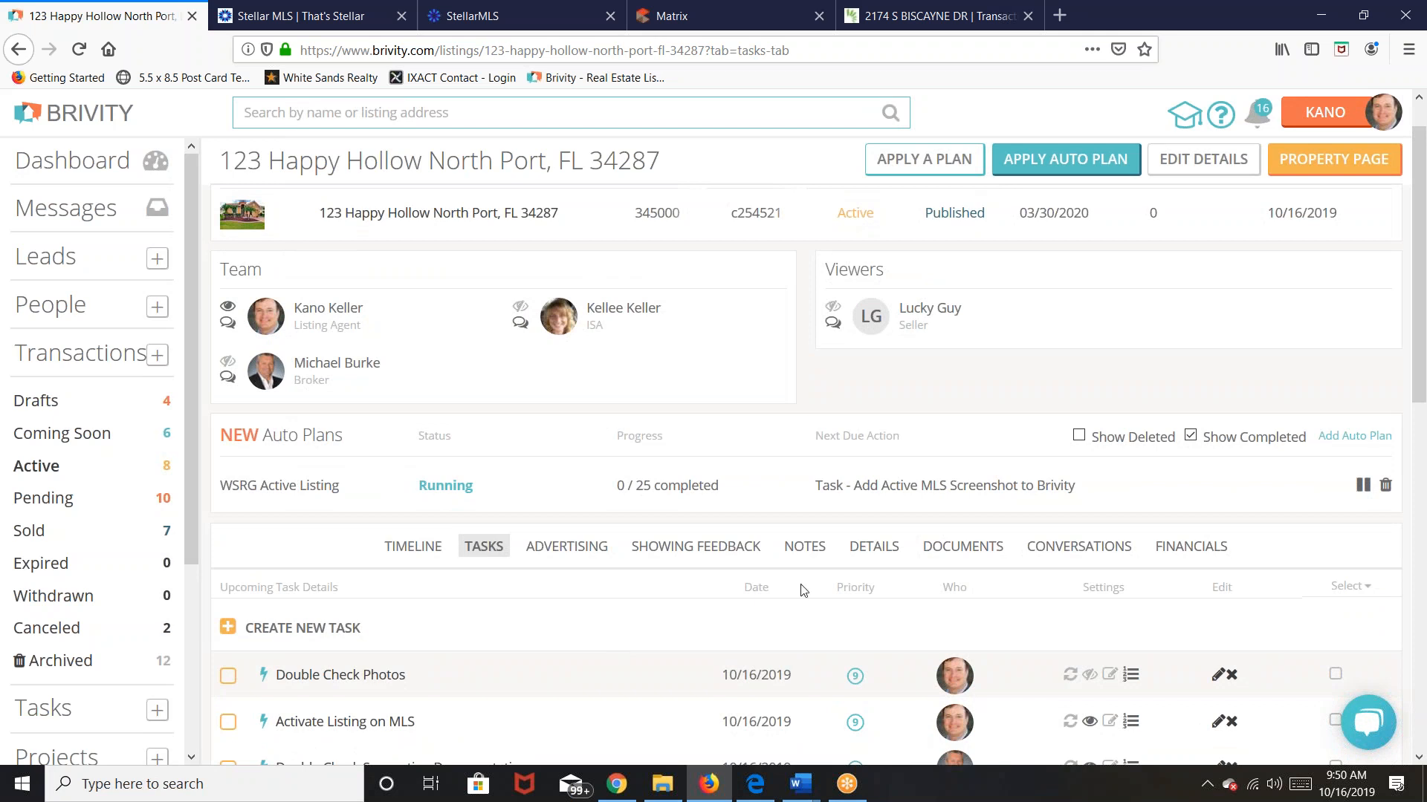
pyautogui.click(961, 546)
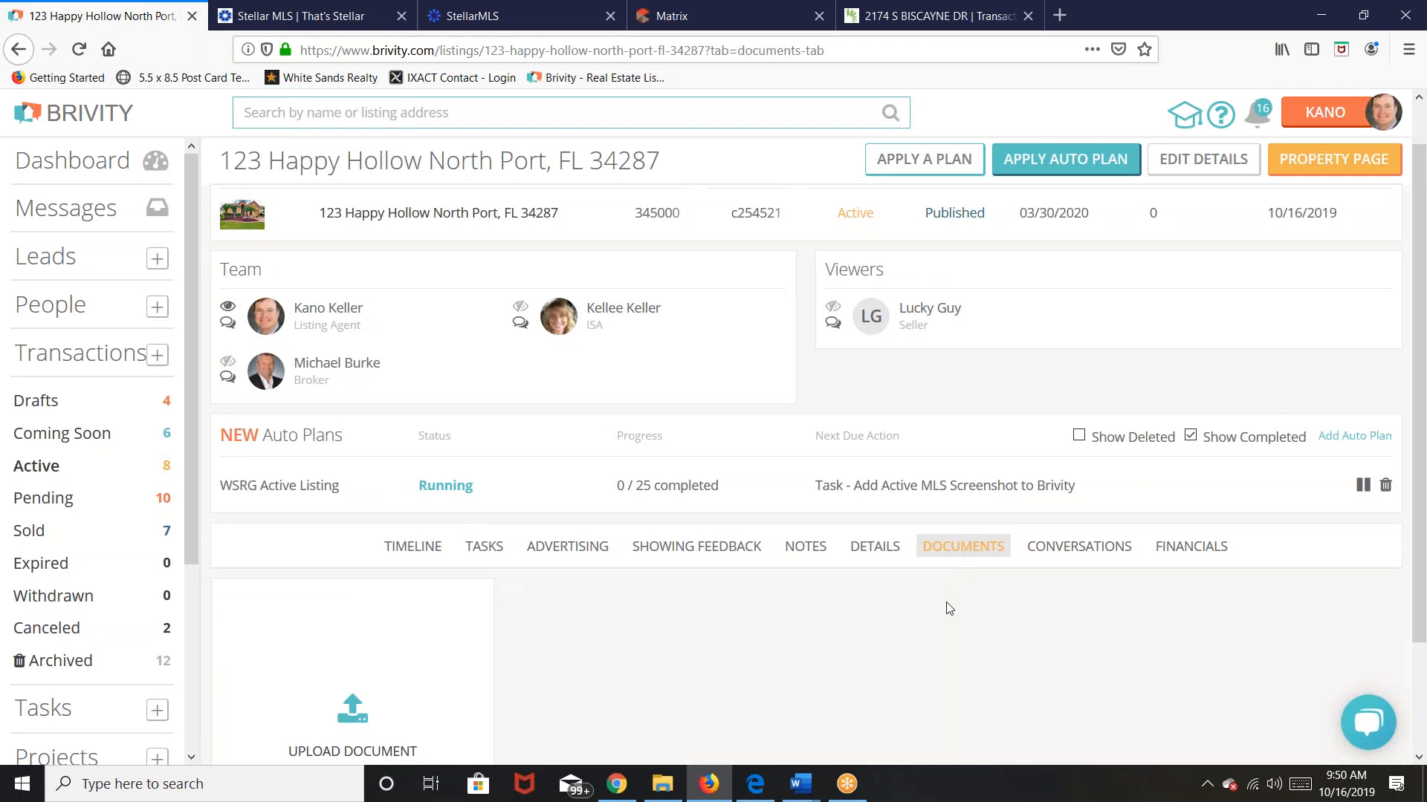
# Step: Pause the WSRG Active Listing plan at 0/25 and return to the task list
pyautogui.scroll(-2, 941, 609)
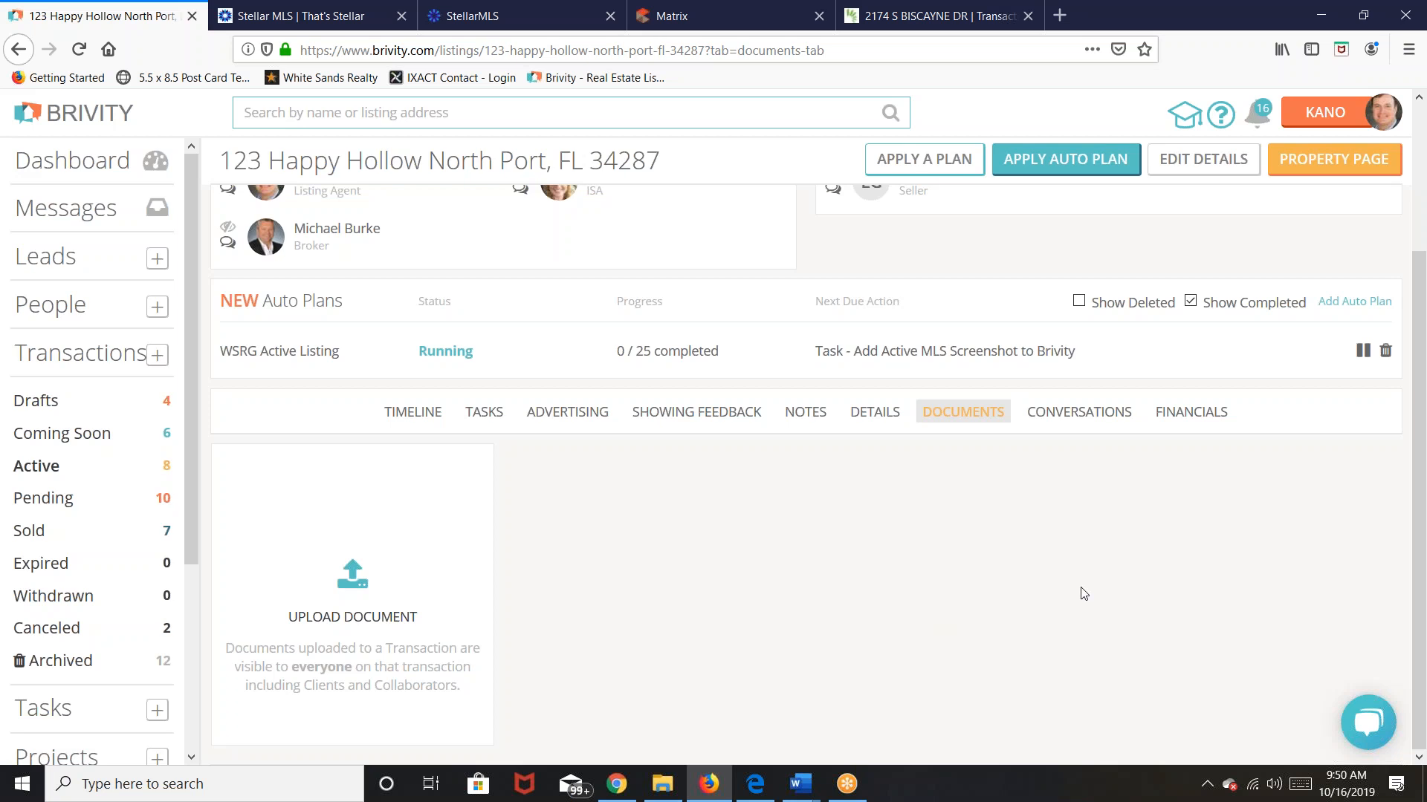
pyautogui.scroll(3, 1083, 594)
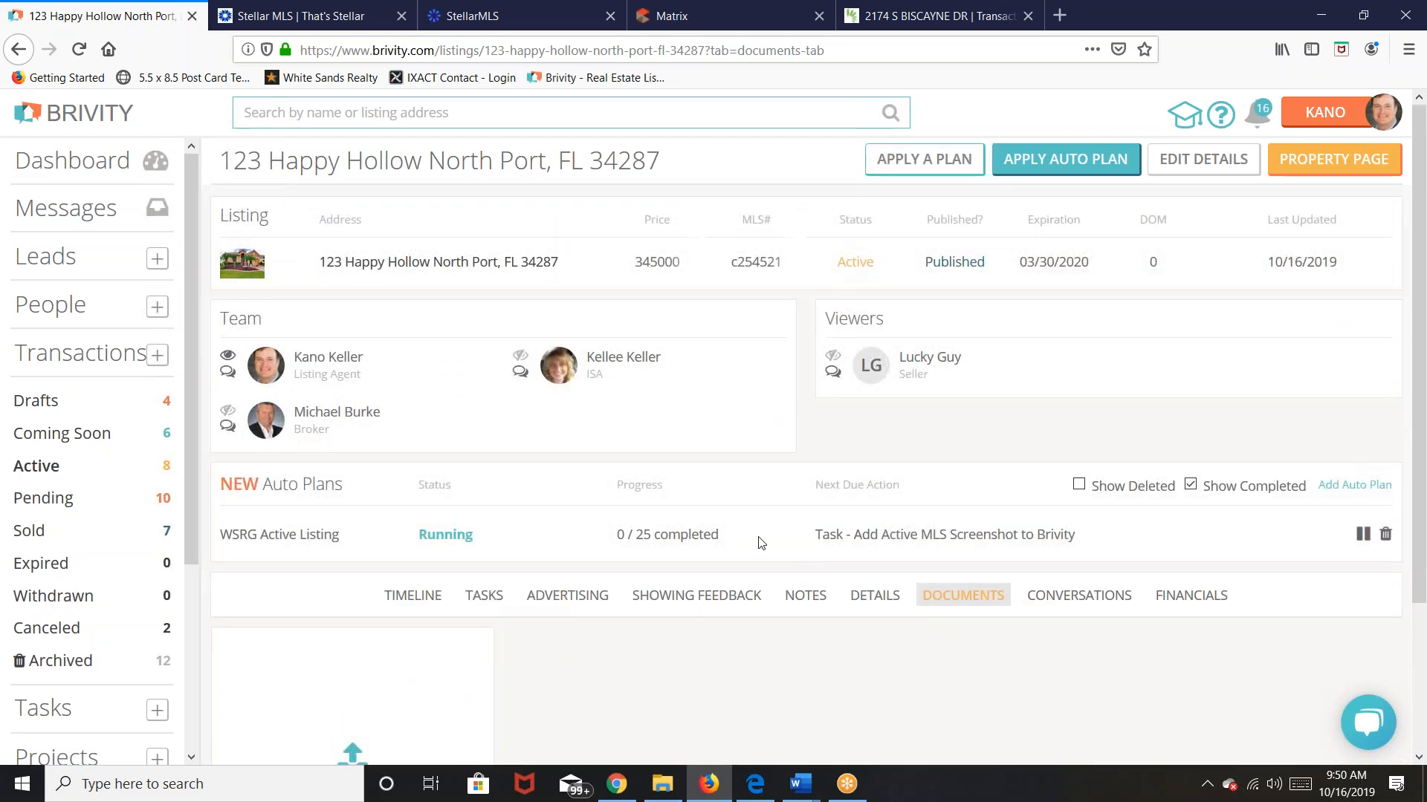
pyautogui.click(1364, 538)
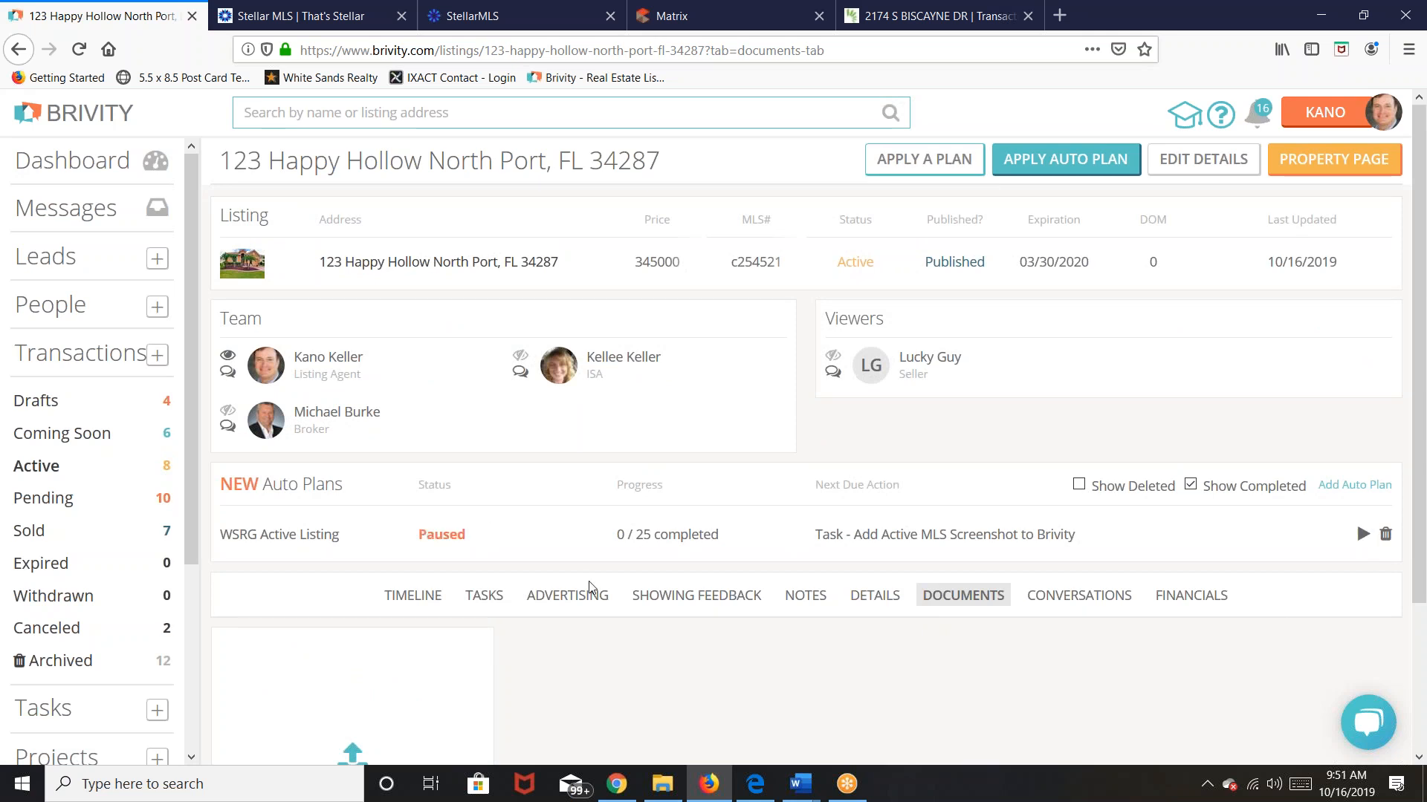
pyautogui.click(484, 597)
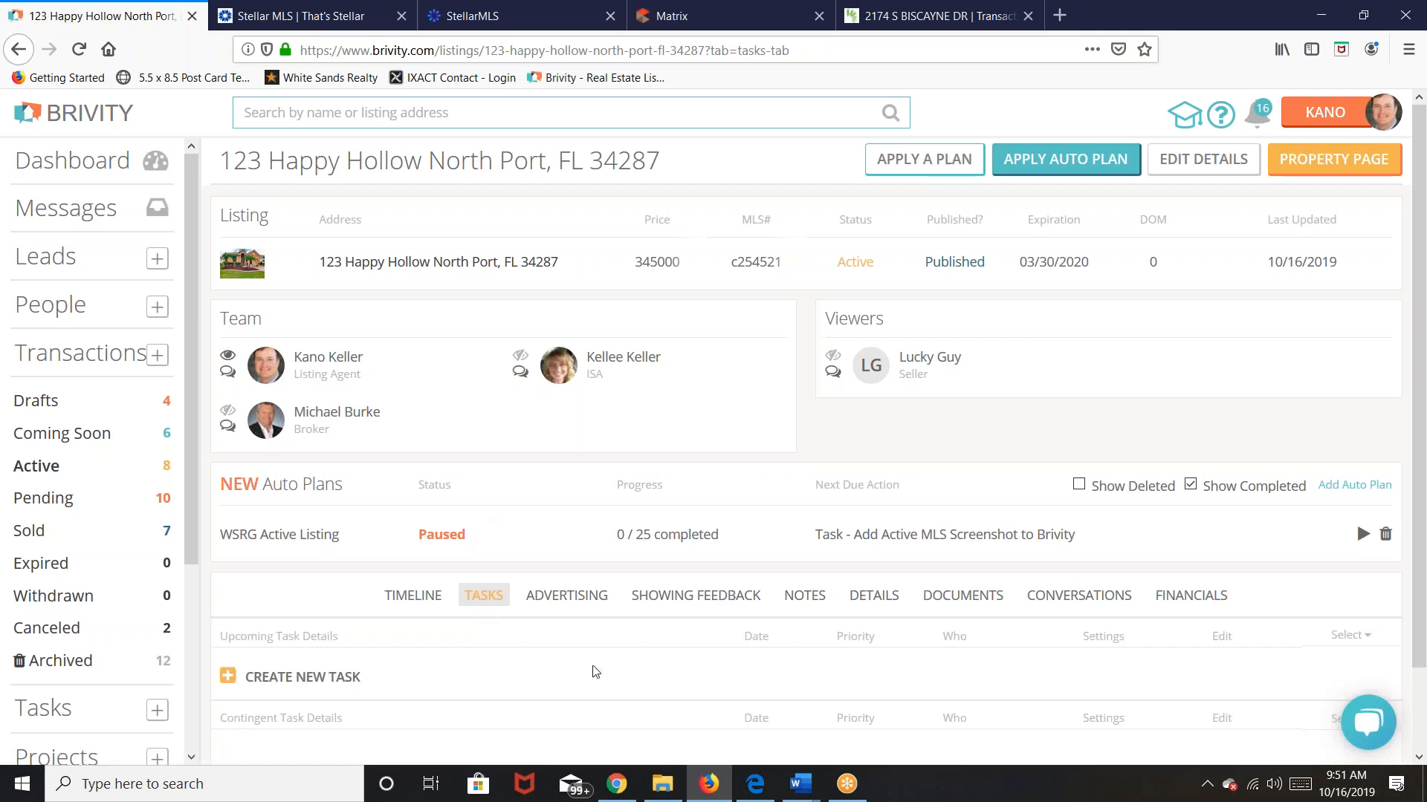
# Step: Resume the WSRG Active Listing plan and reload its tasks, led by 'Activate Listing on MLS'
pyautogui.scroll(-2, 595, 676)
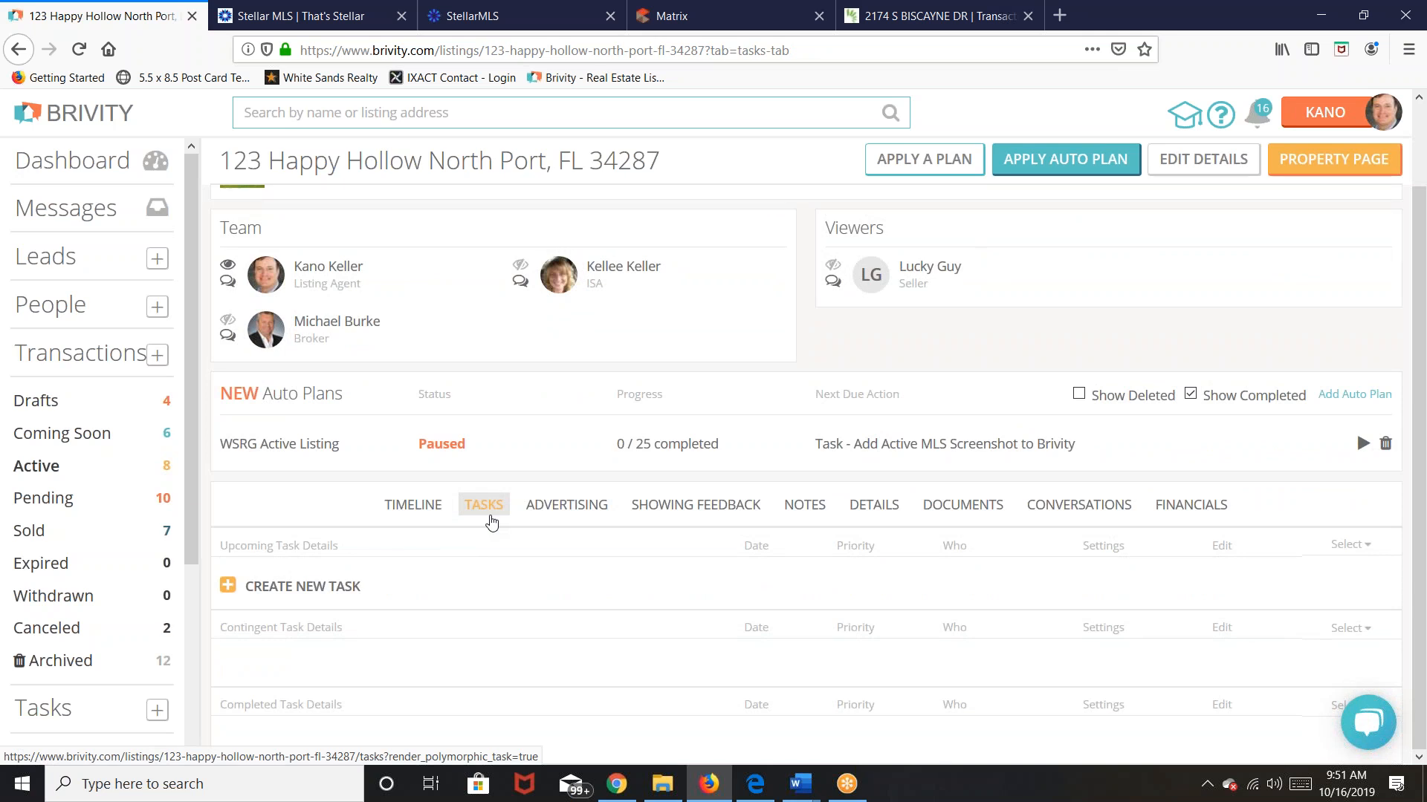
pyautogui.click(1362, 448)
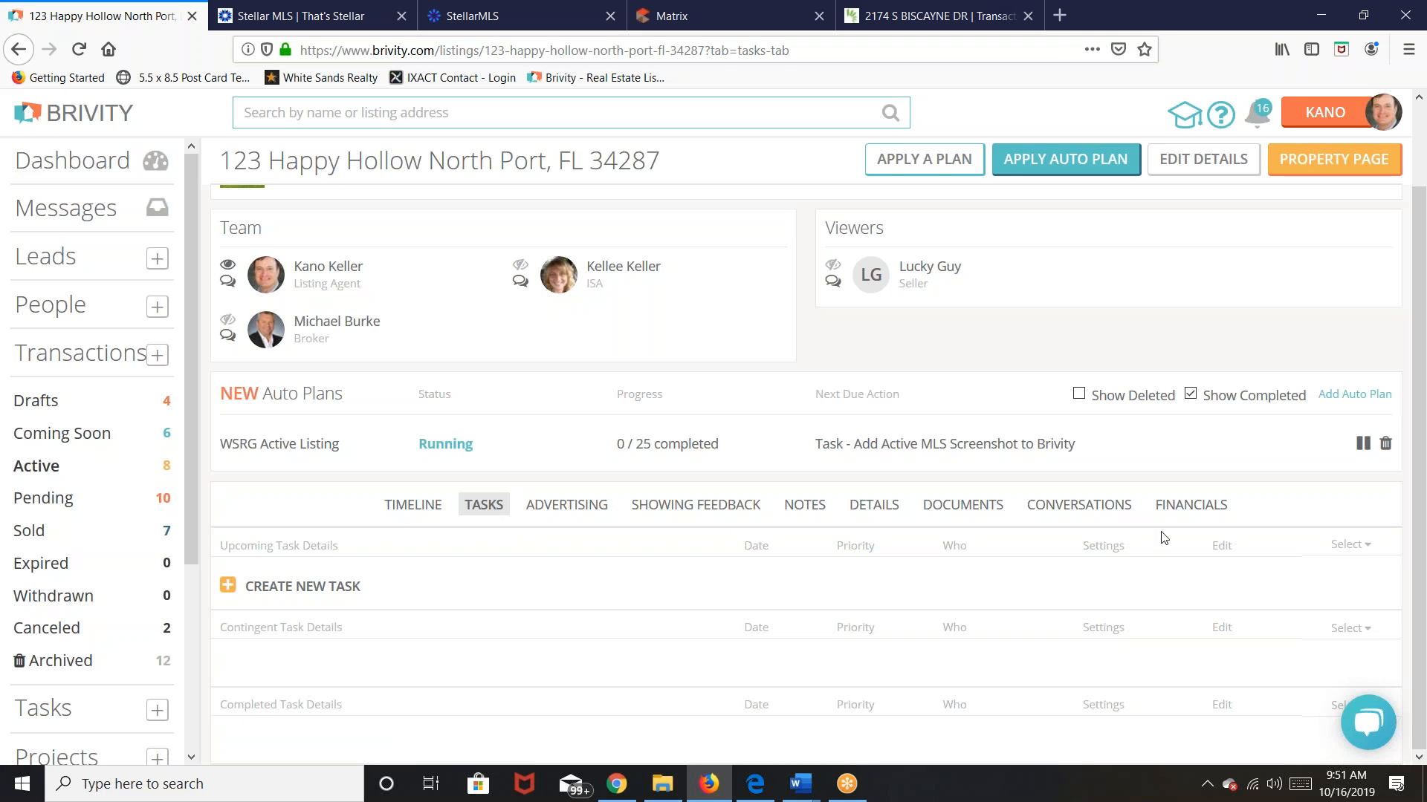
pyautogui.click(484, 513)
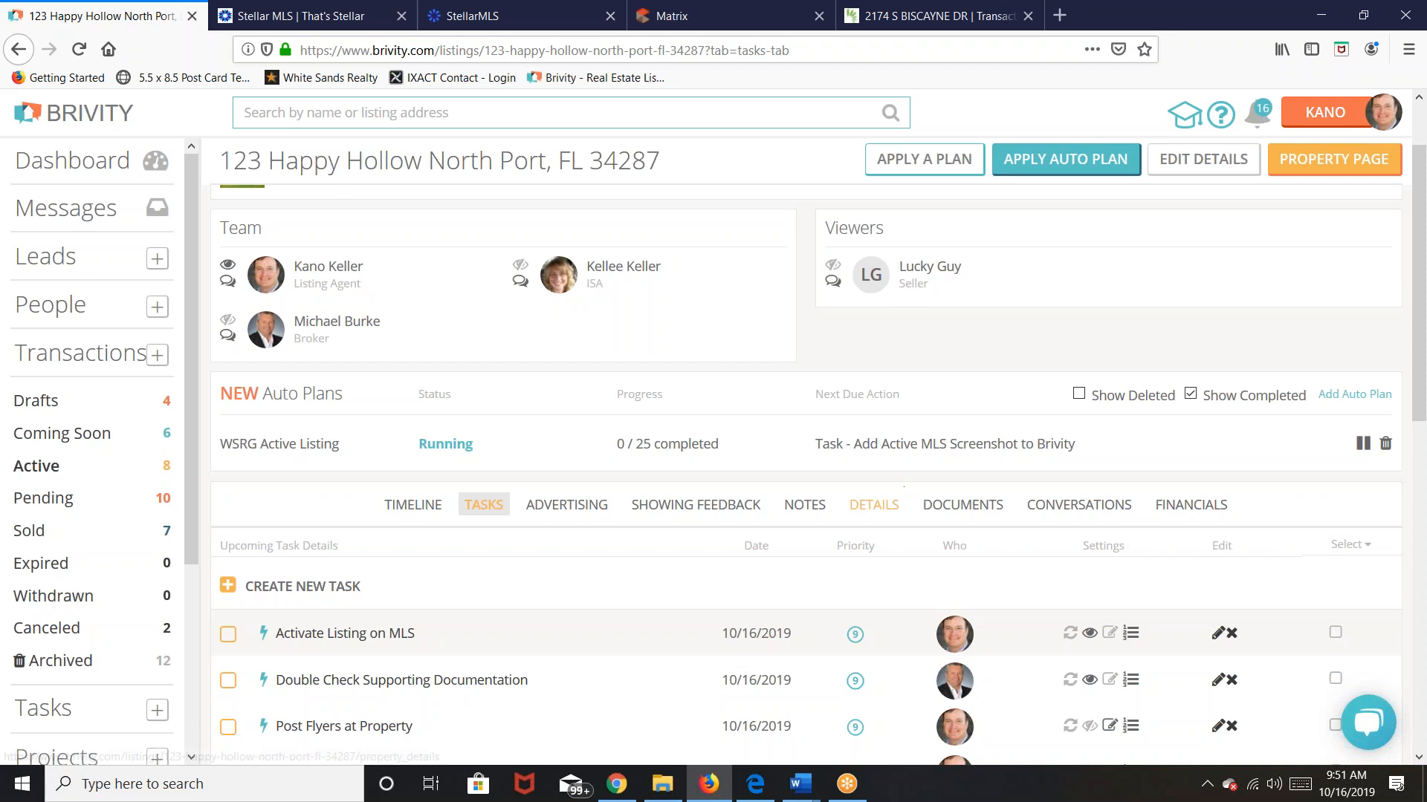
pyautogui.scroll(-2, 916, 516)
pyautogui.scroll(3, 919, 518)
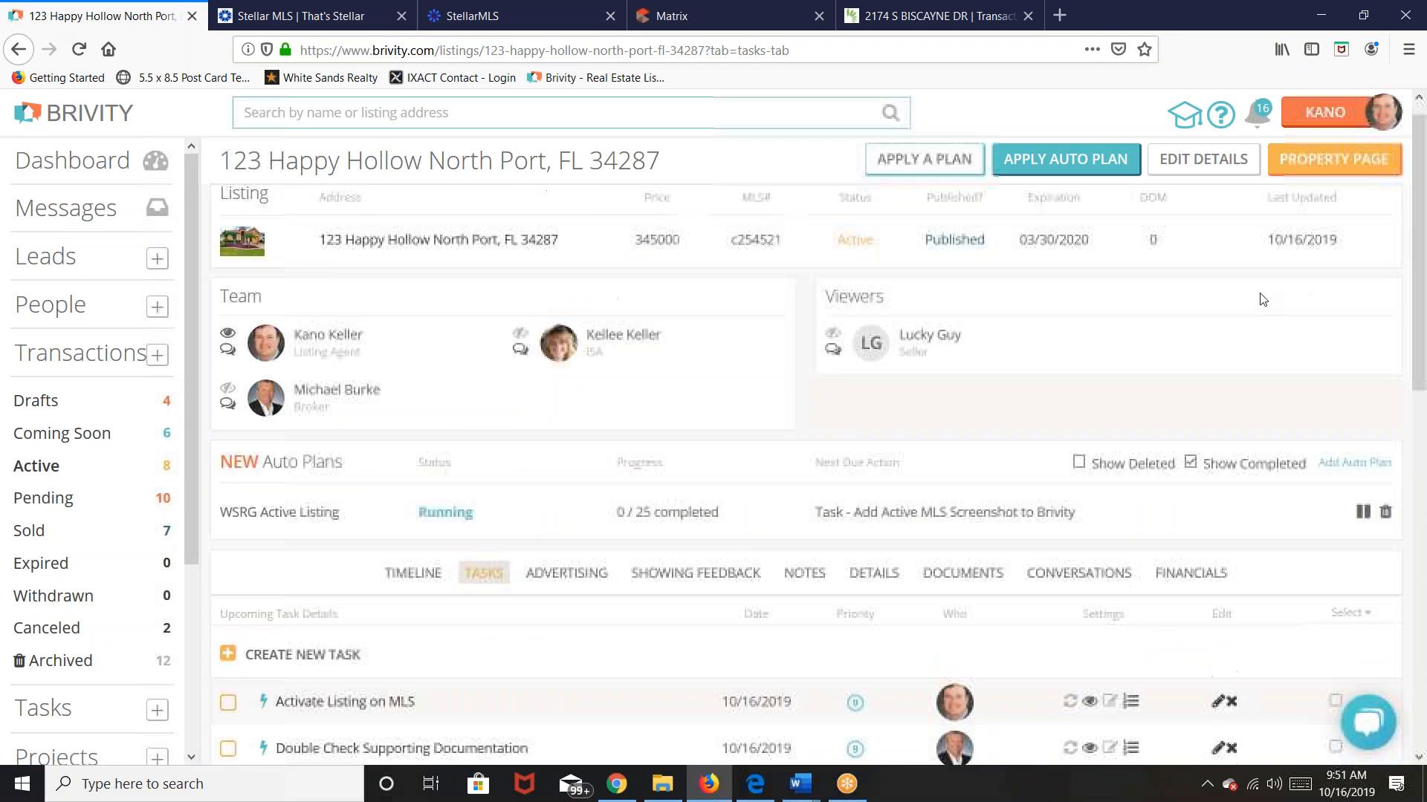
# Step: Open the 123 Happy Hollow property page and browse its photos, Property Details and Mortgage Calculator
pyautogui.click(1367, 159)
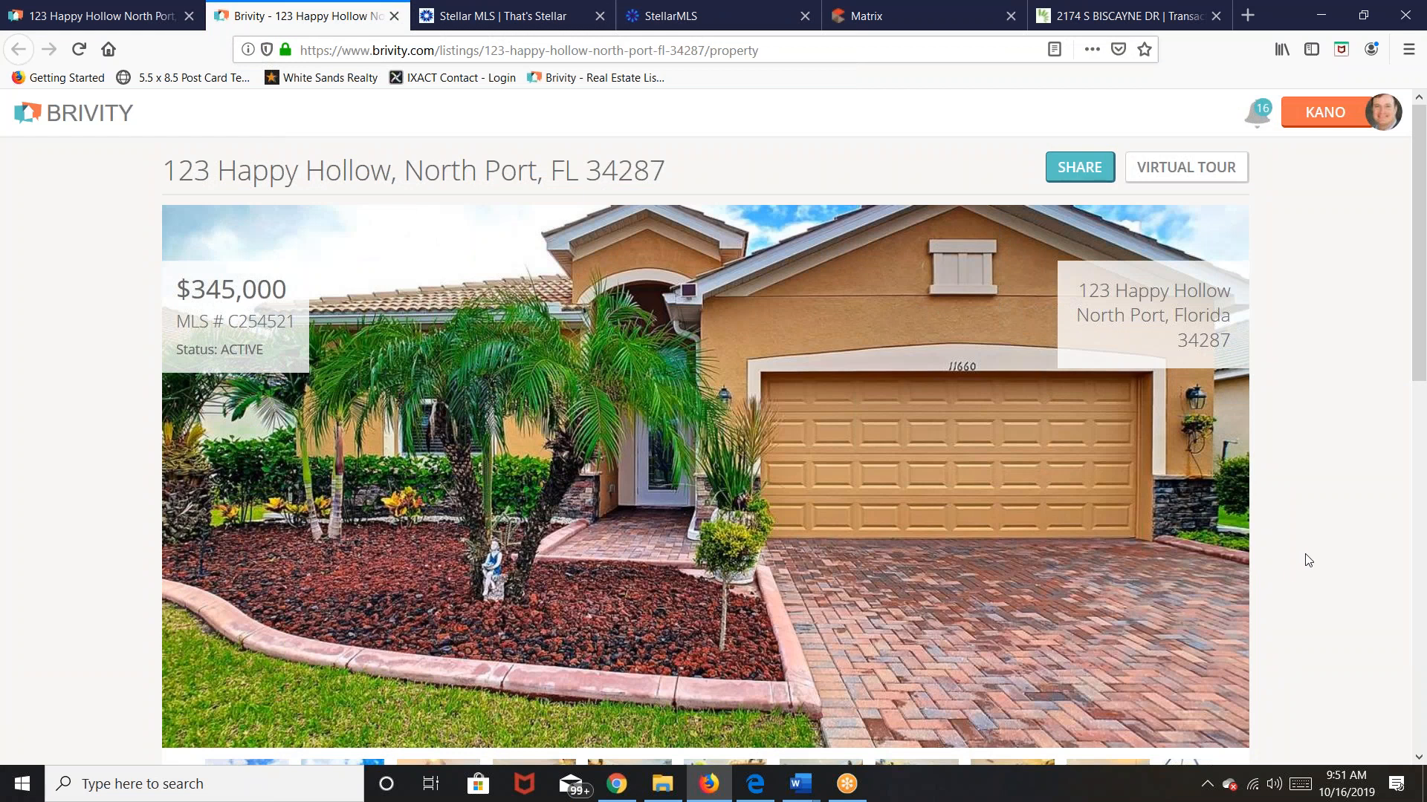
pyautogui.scroll(-5, 1308, 562)
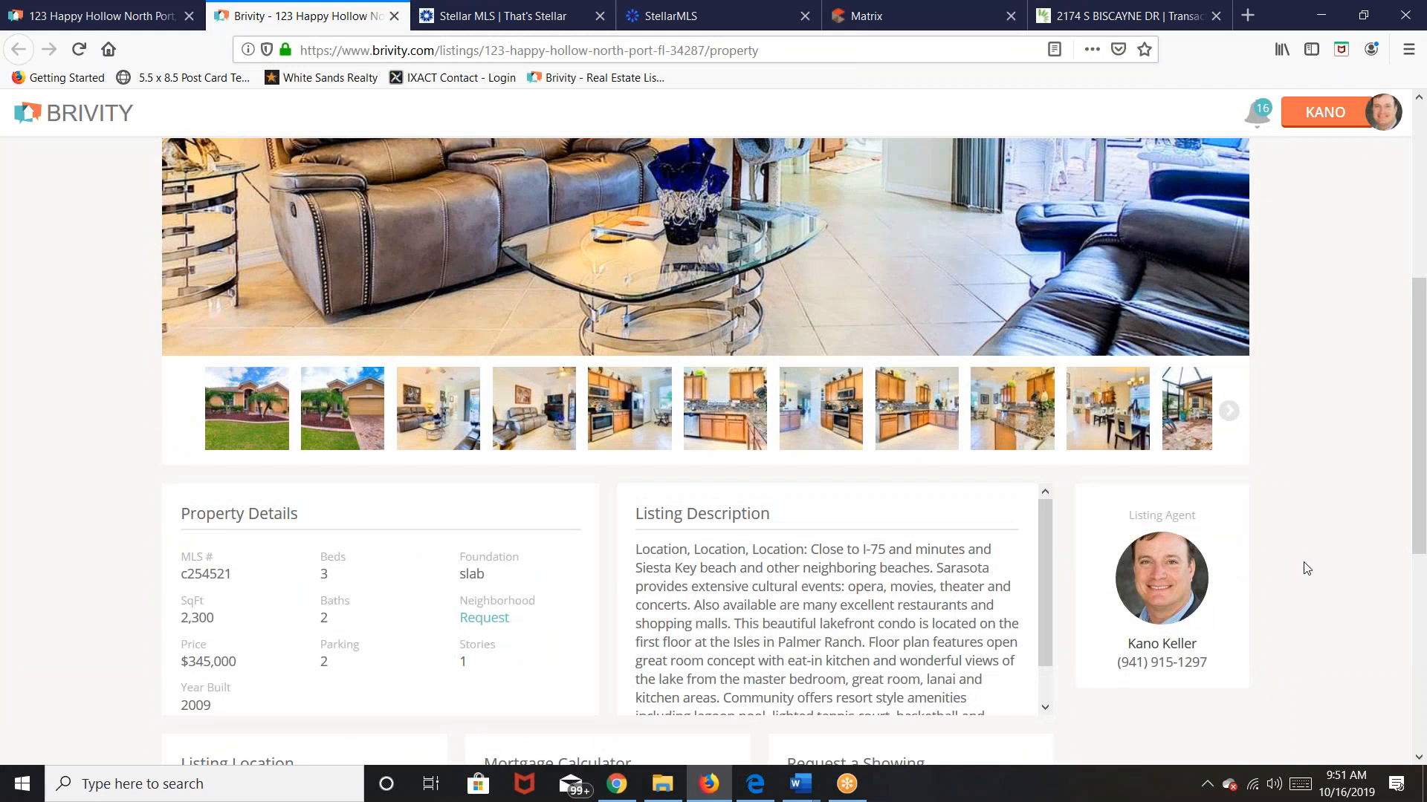
pyautogui.scroll(-2, 1307, 568)
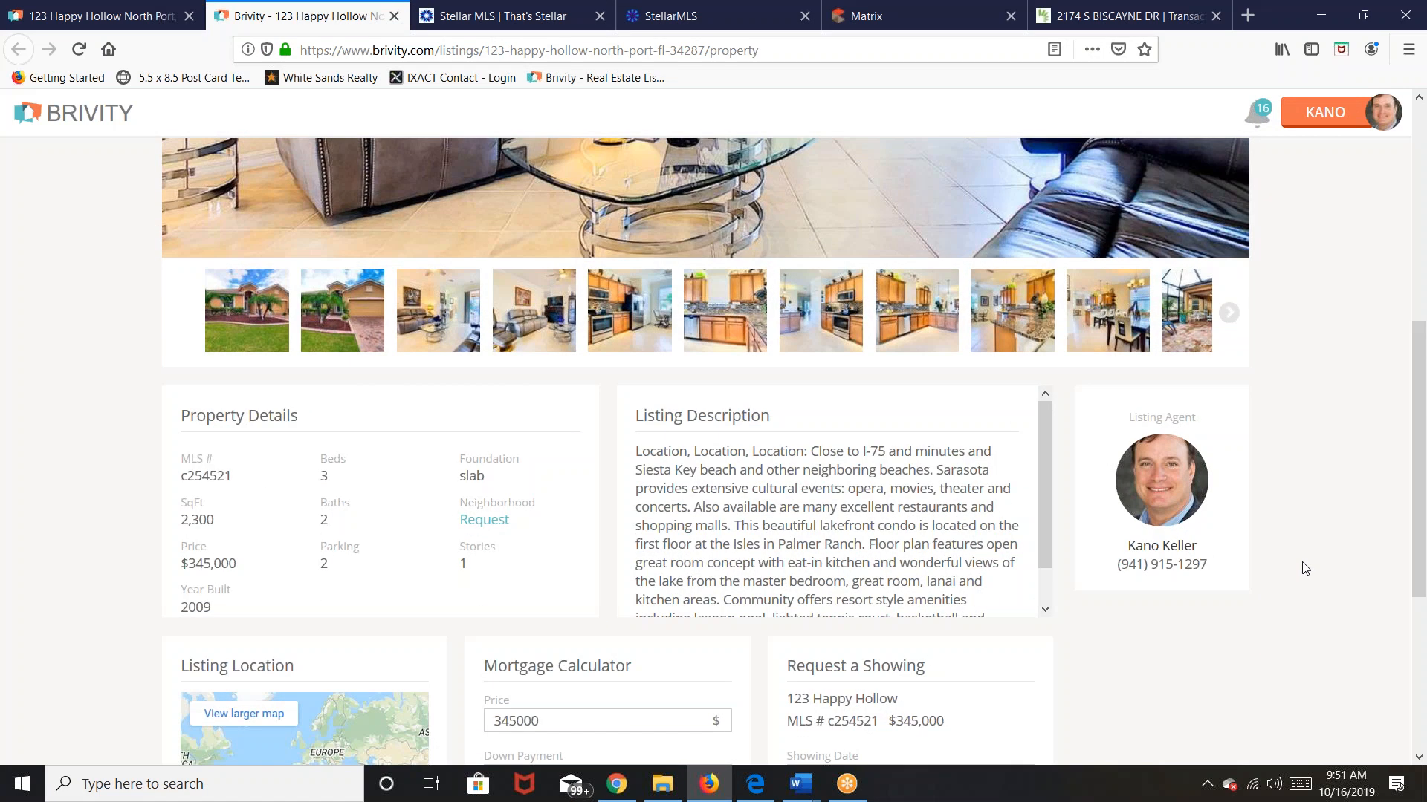
pyautogui.scroll(-5, 1306, 568)
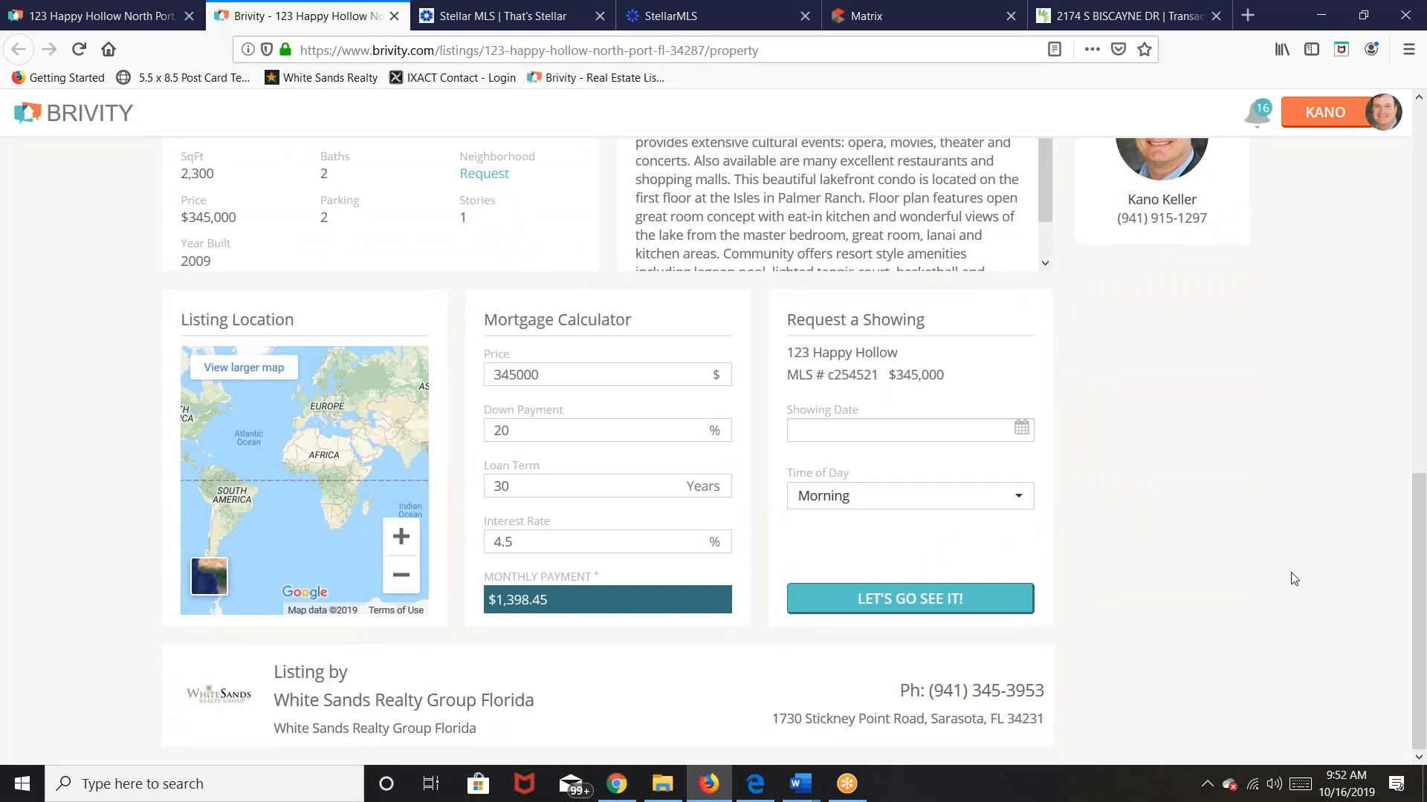
pyautogui.scroll(8, 1292, 584)
pyautogui.scroll(1, 1290, 584)
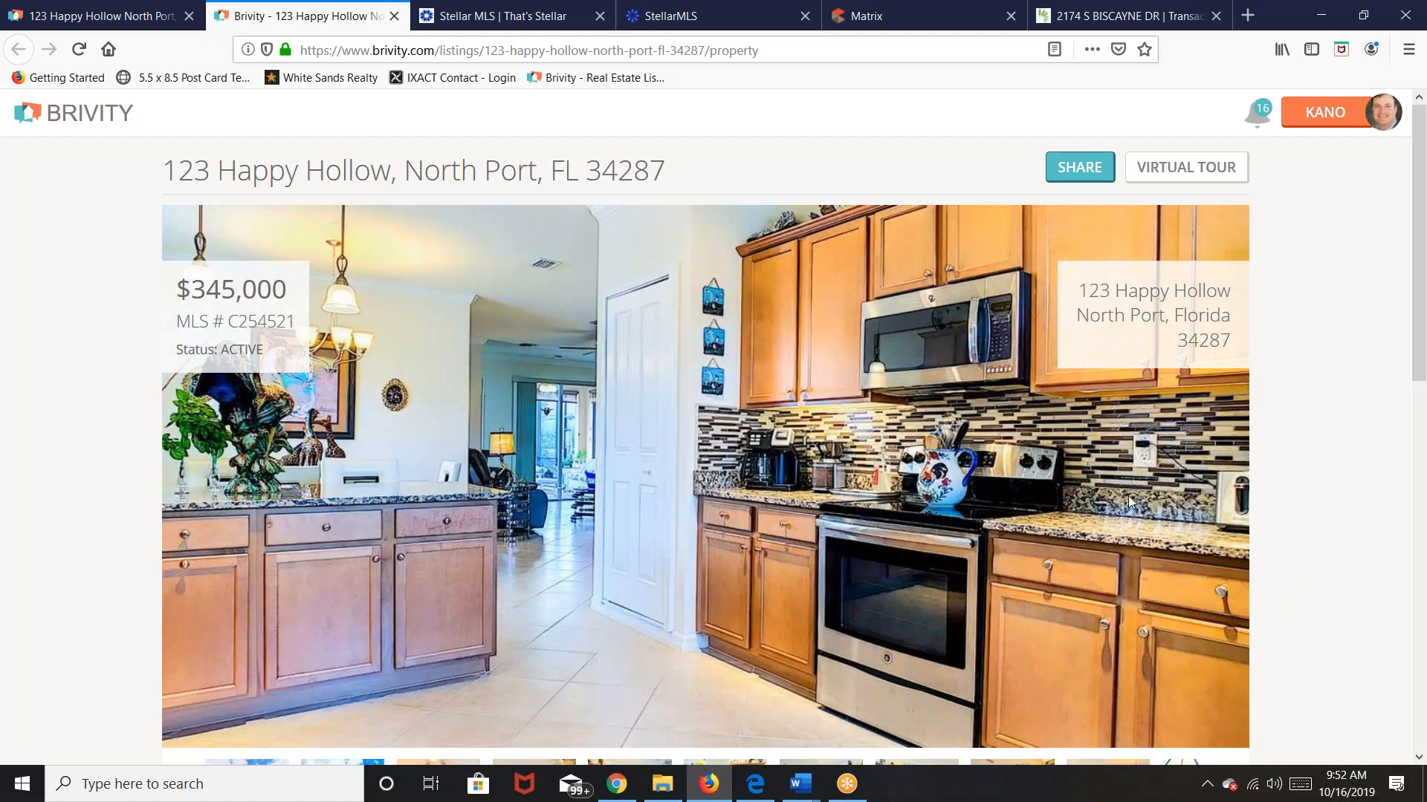
pyautogui.scroll(-3, 1374, 538)
pyautogui.scroll(3, 1374, 542)
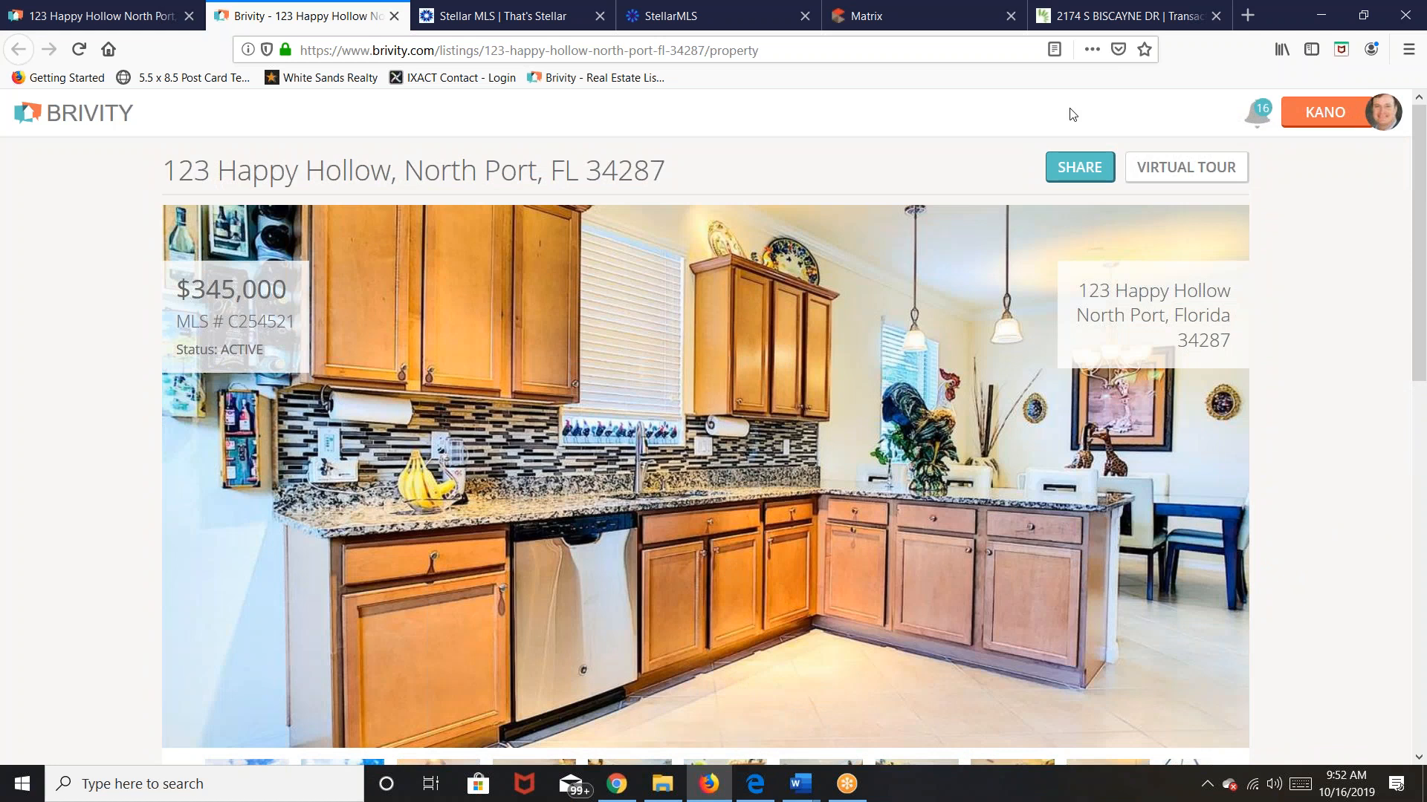
pyautogui.click(1083, 170)
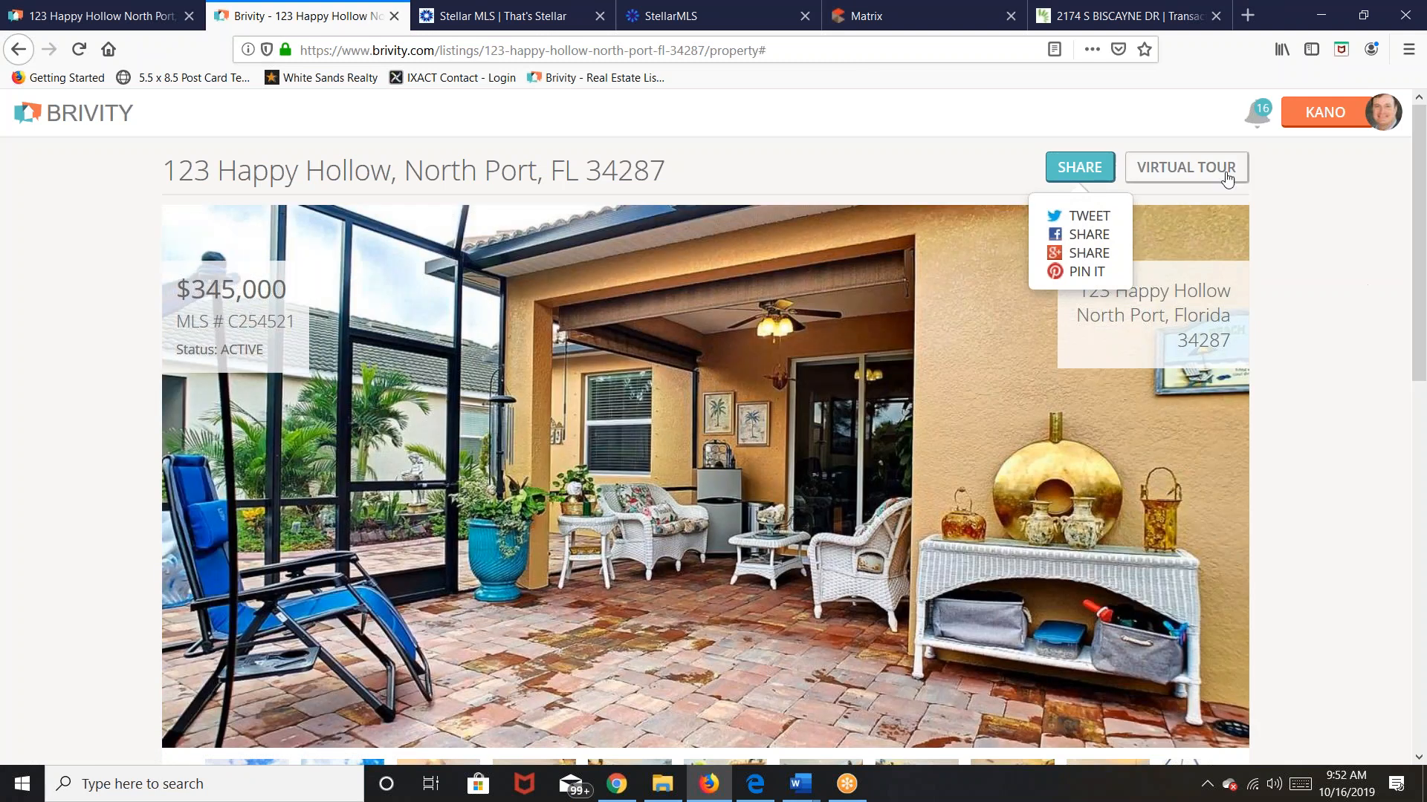
pyautogui.click(1226, 178)
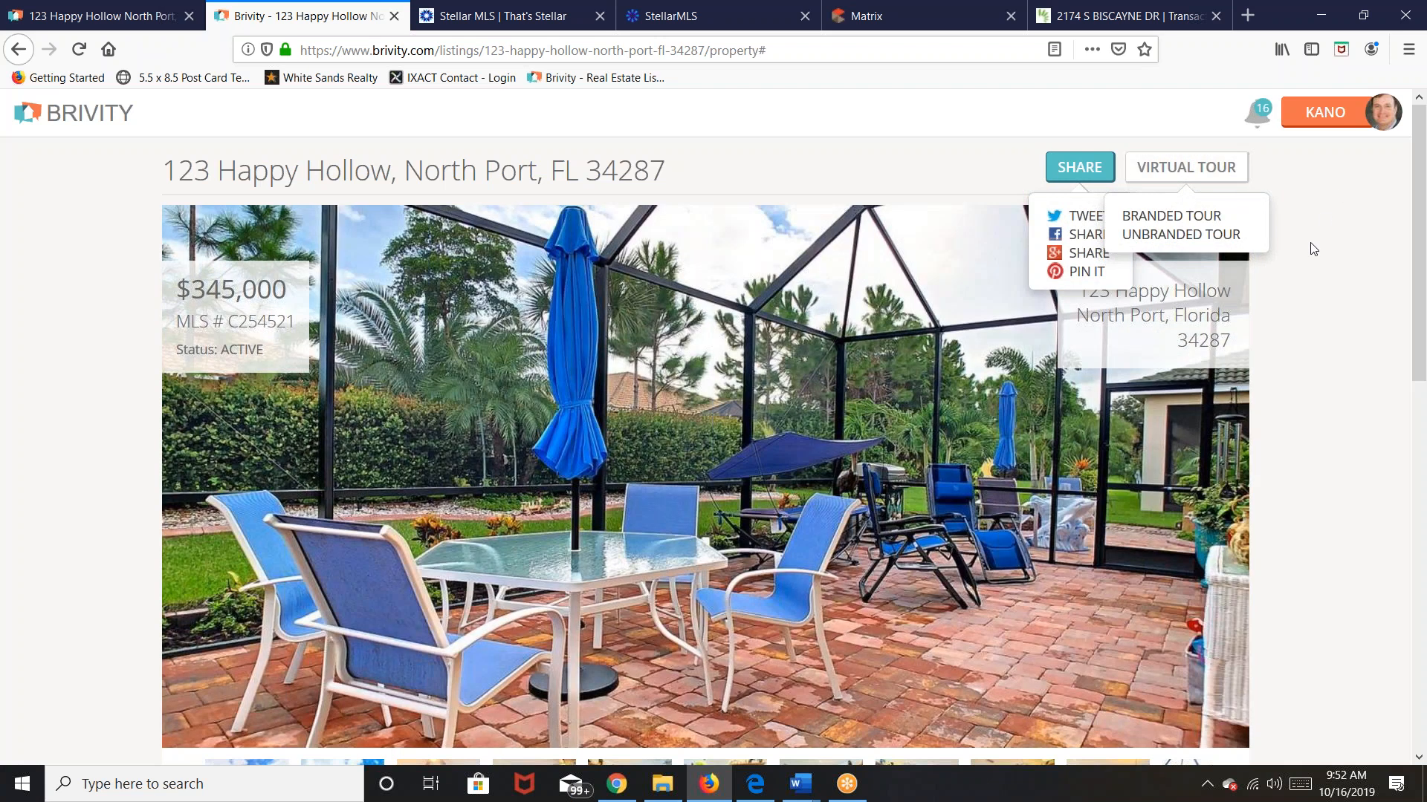
pyautogui.click(1178, 167)
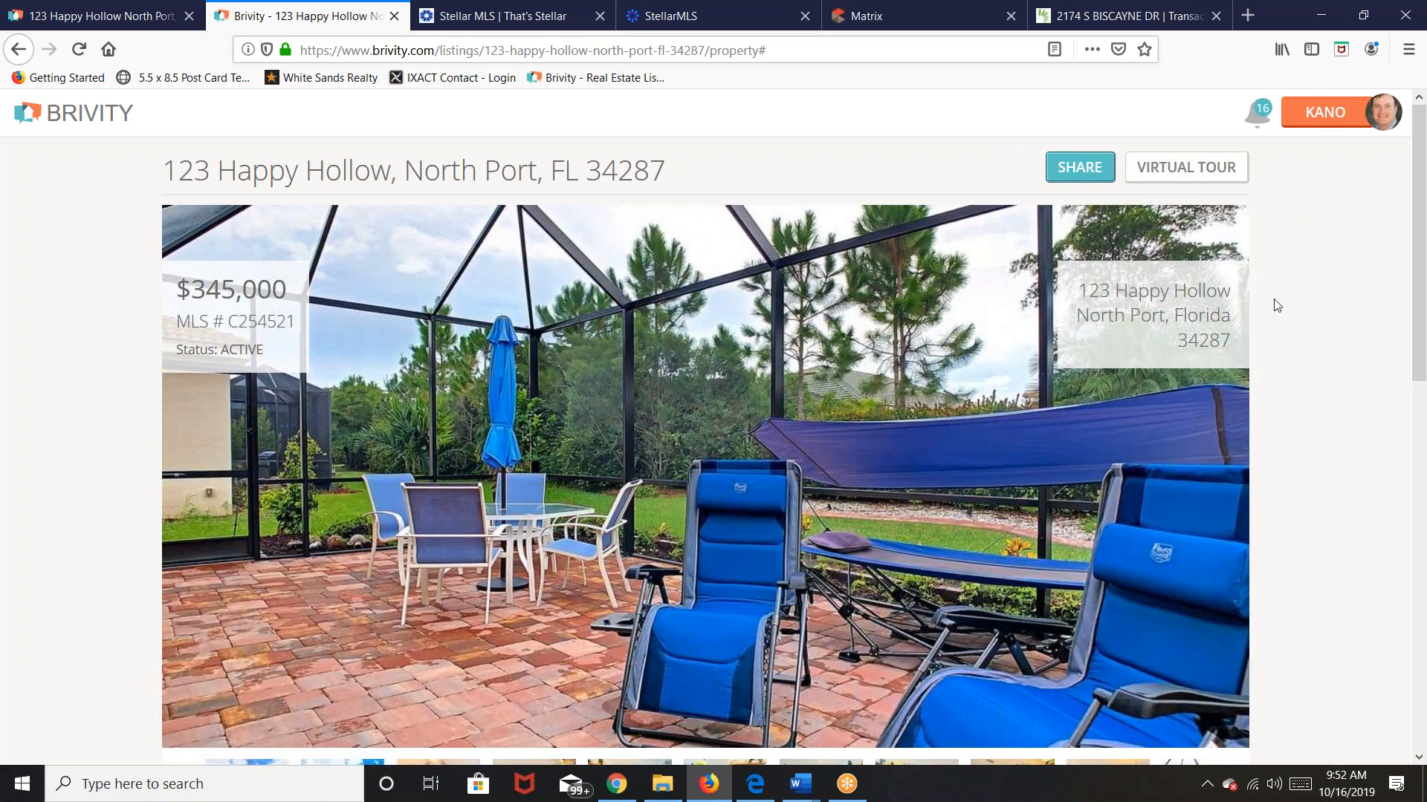
pyautogui.scroll(-3, 1252, 331)
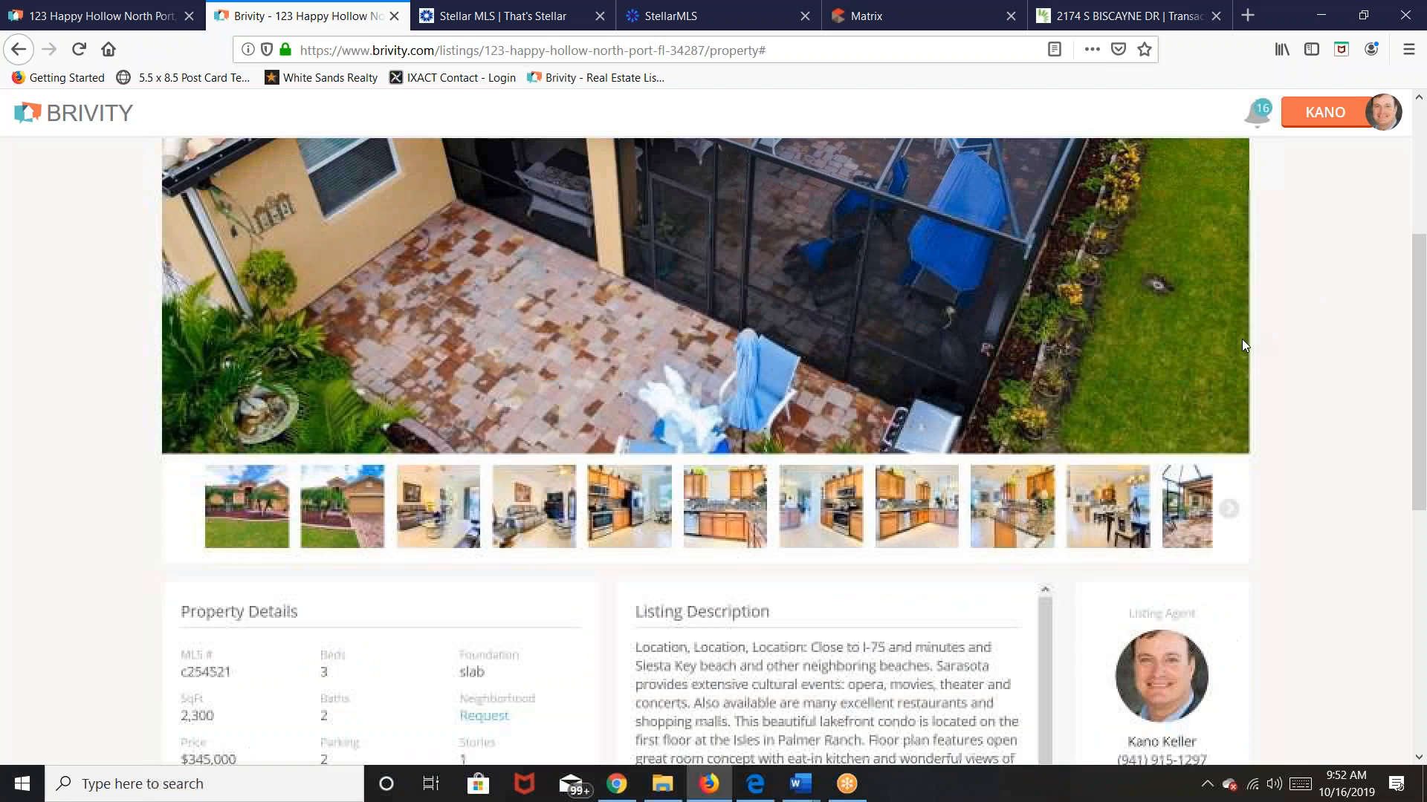
pyautogui.scroll(3, 1254, 349)
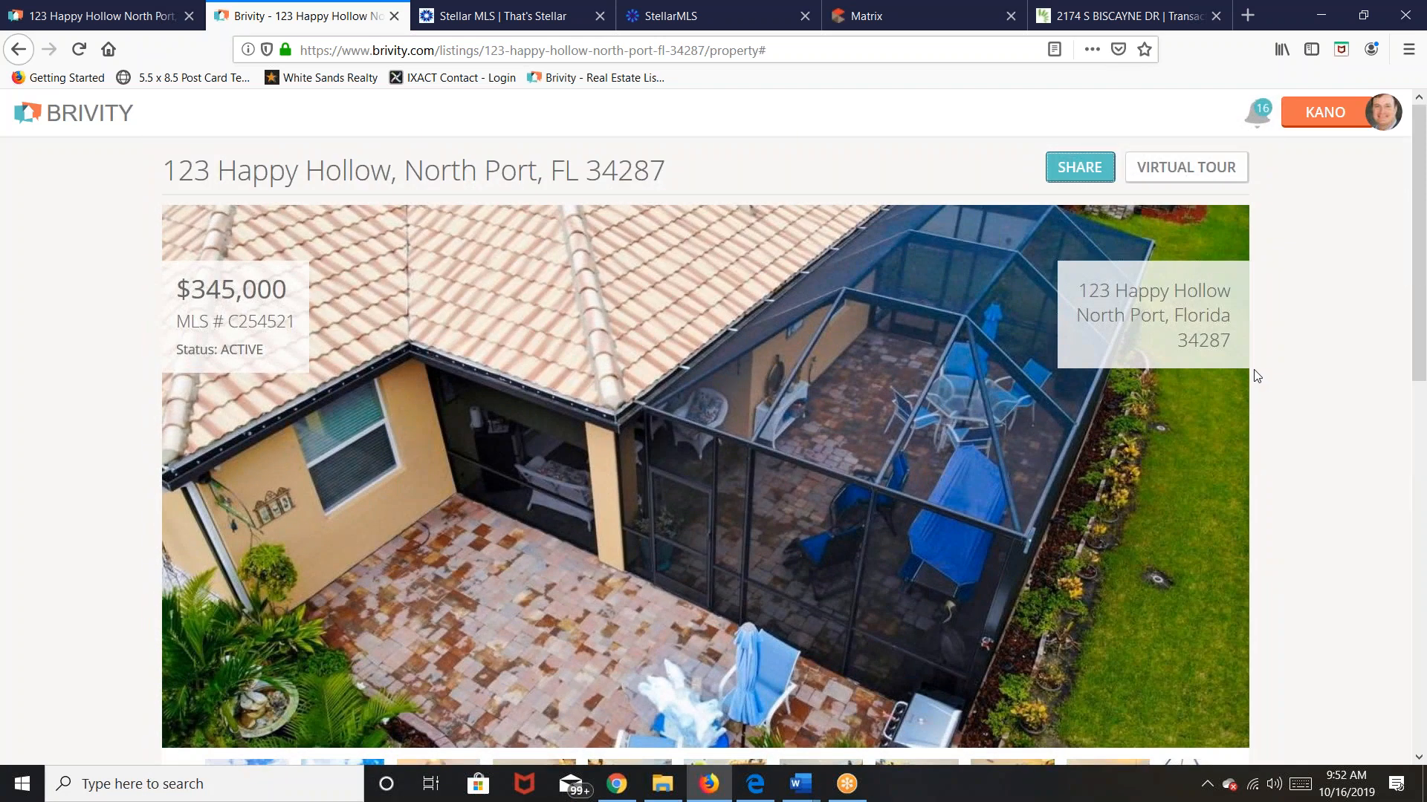
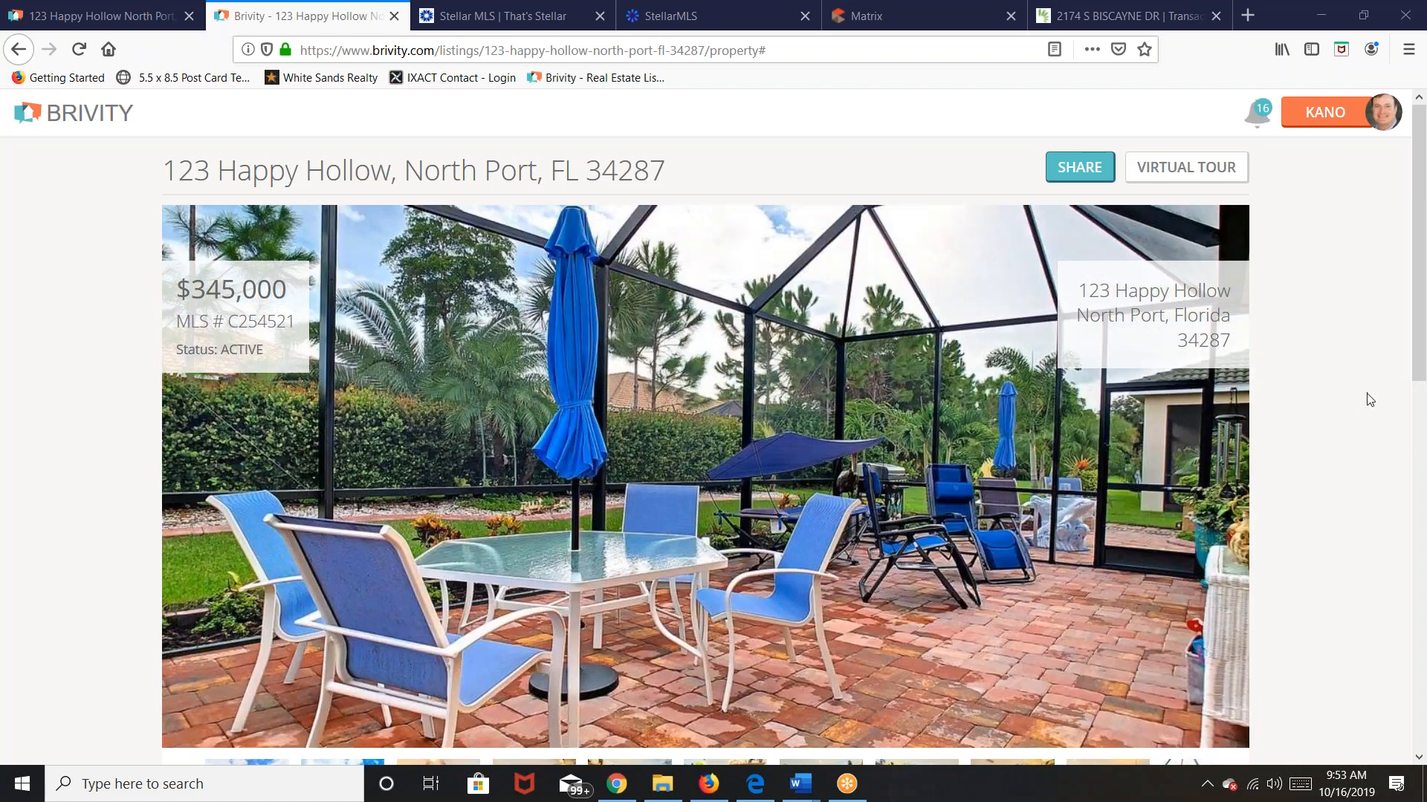
# Step: Switch back to the 123 Happy Hollow listing page, with the WSRG Active Listing plan at 0/25
pyautogui.scroll(-5, 1369, 401)
pyautogui.scroll(5, 1359, 423)
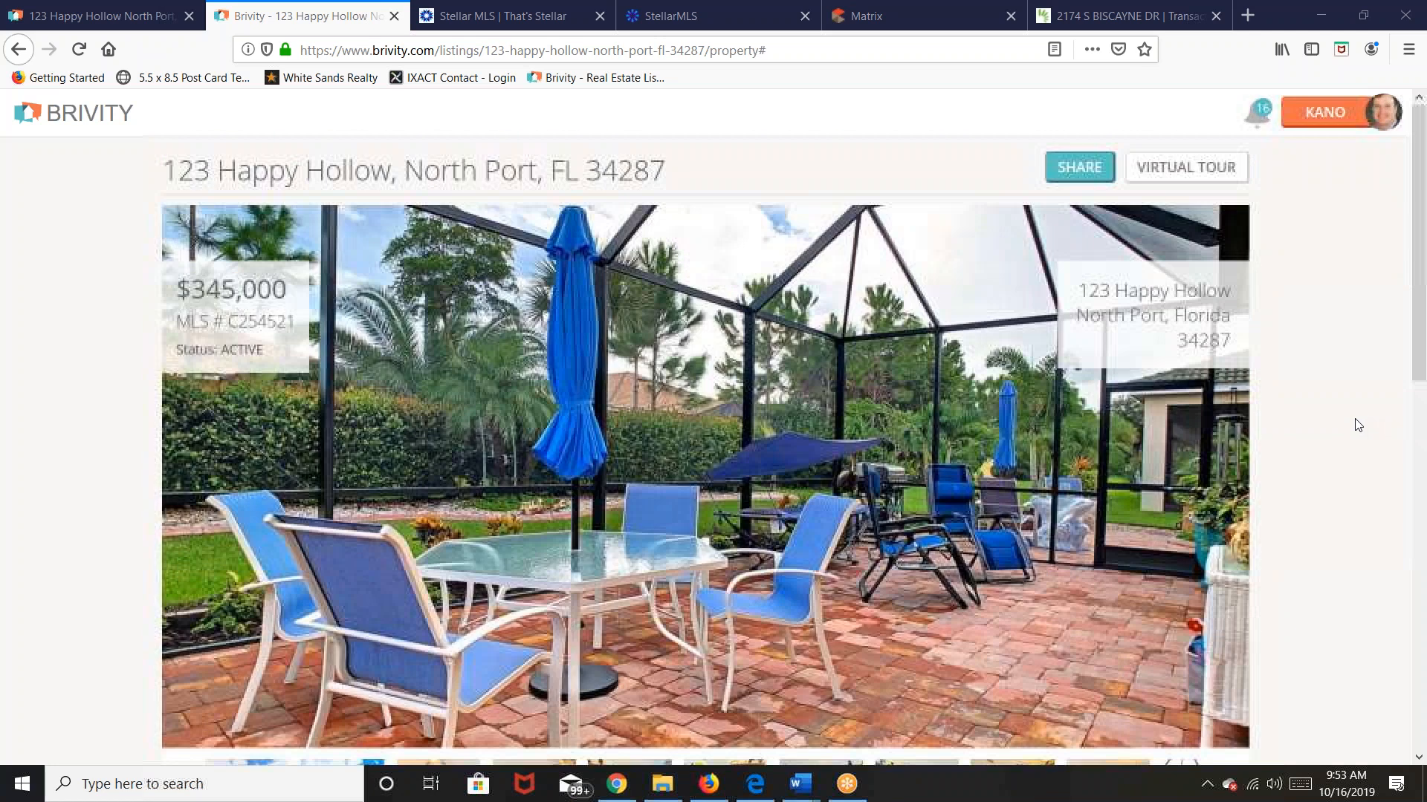
pyautogui.hotkey('ctrl', 'pageup')
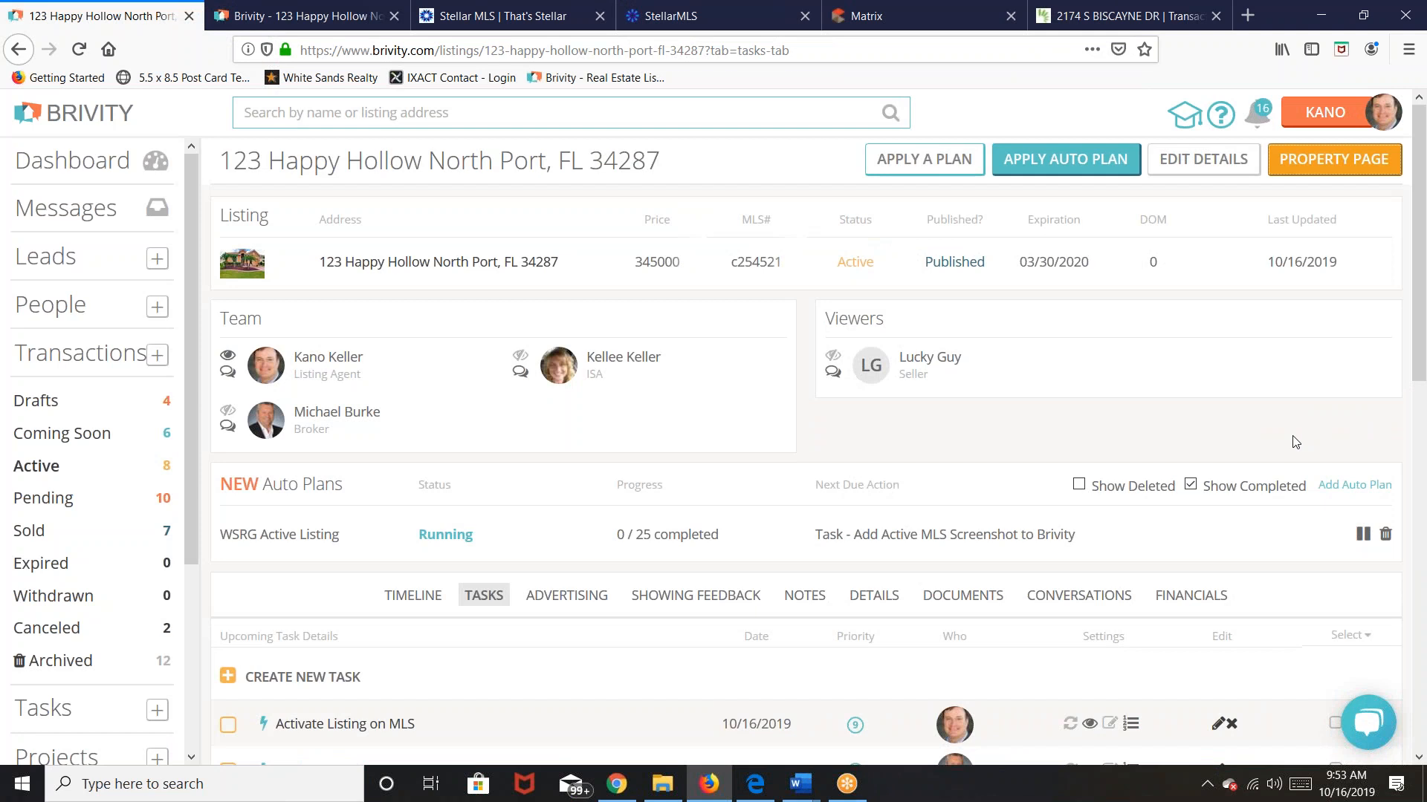
# Step: Review the task list, then show the 8 Active listings, led by 123 Happy Hollow at $345,000
pyautogui.scroll(-7, 1295, 442)
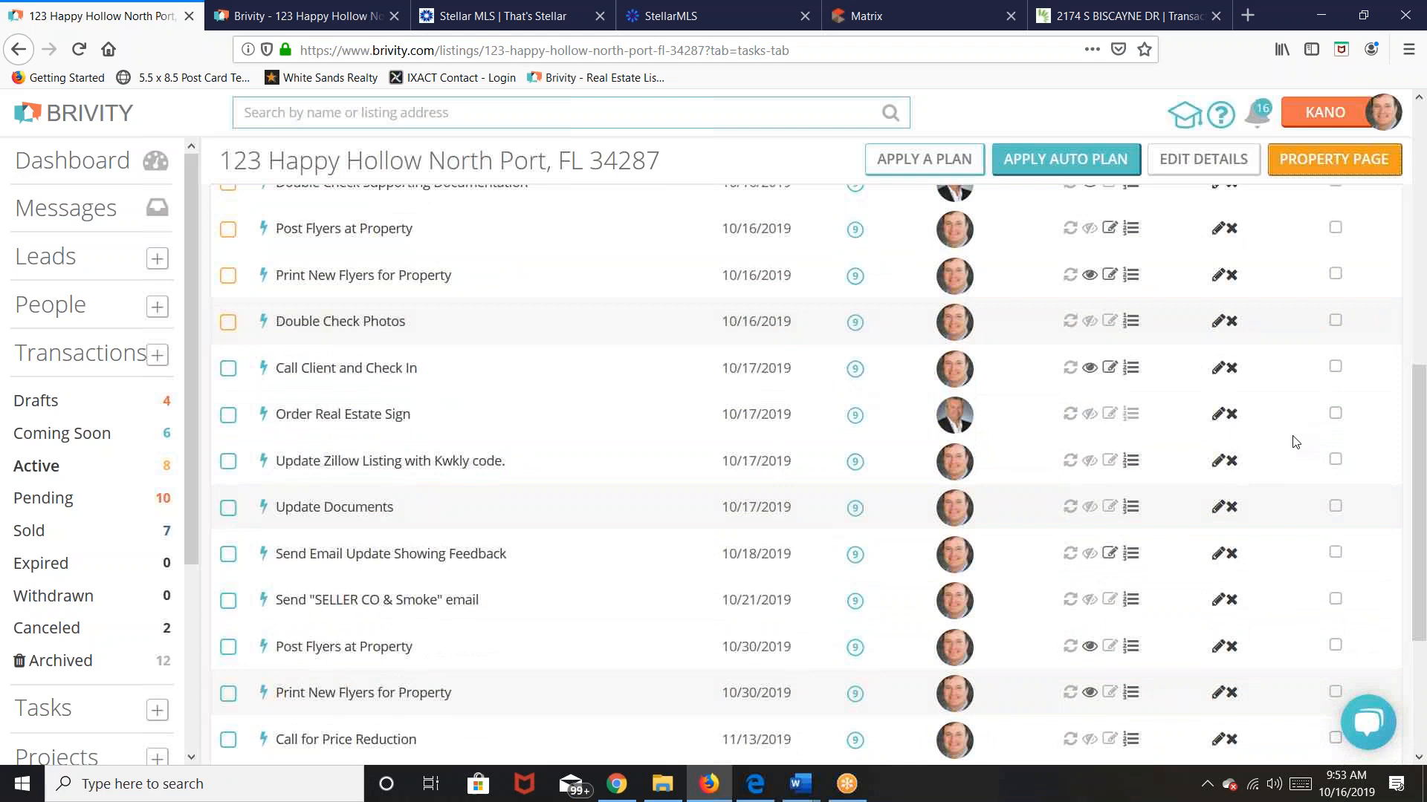
pyautogui.scroll(2, 1295, 442)
pyautogui.scroll(5, 1295, 442)
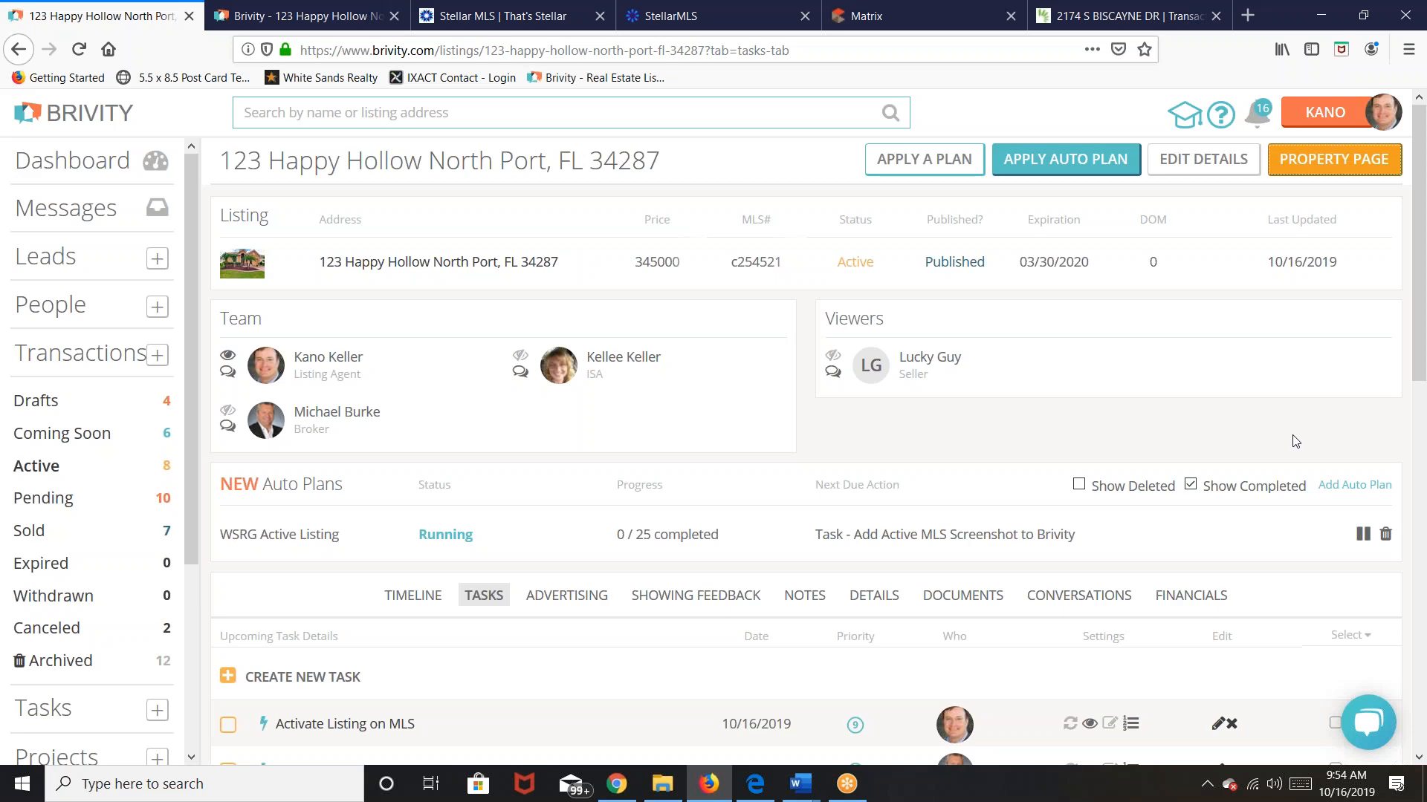
pyautogui.click(49, 477)
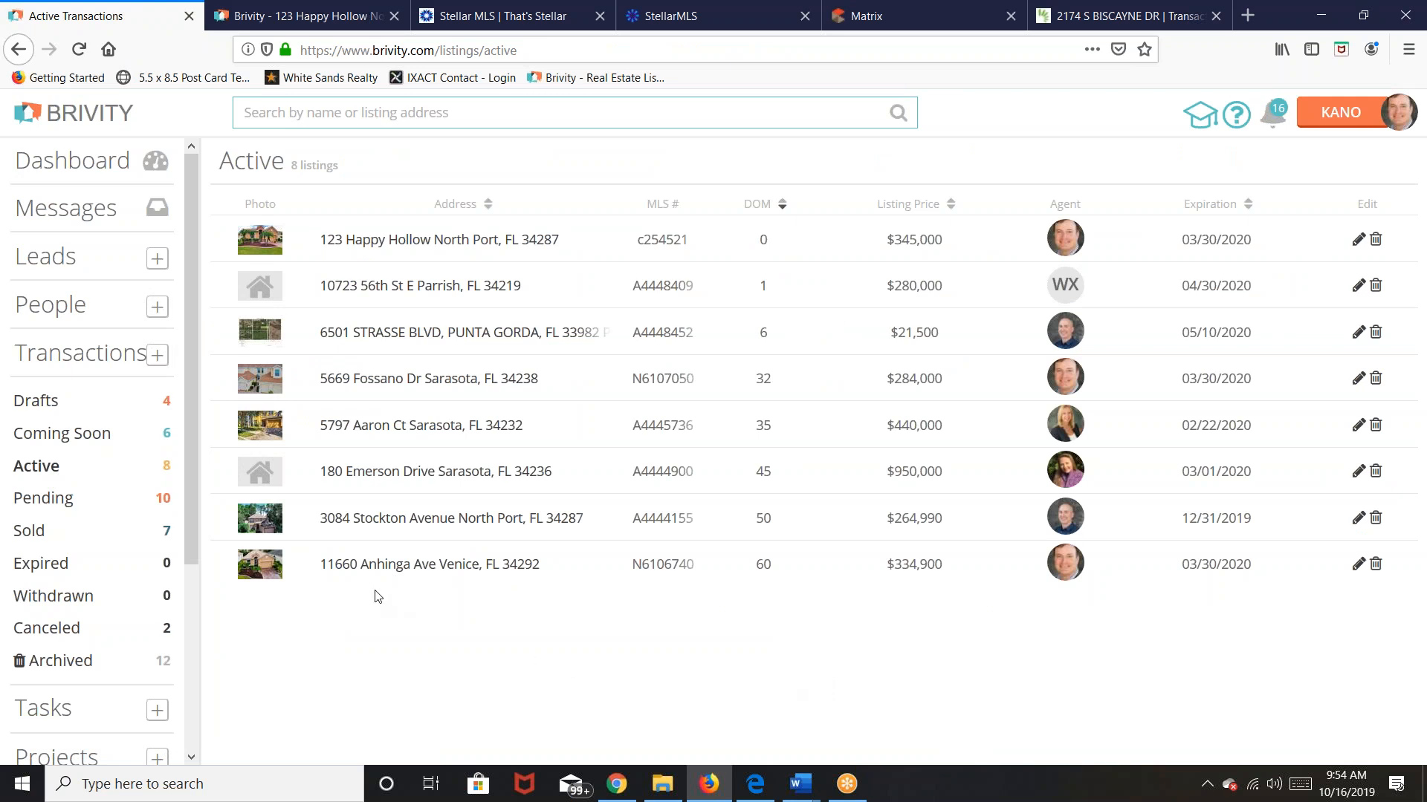
pyautogui.click(355, 423)
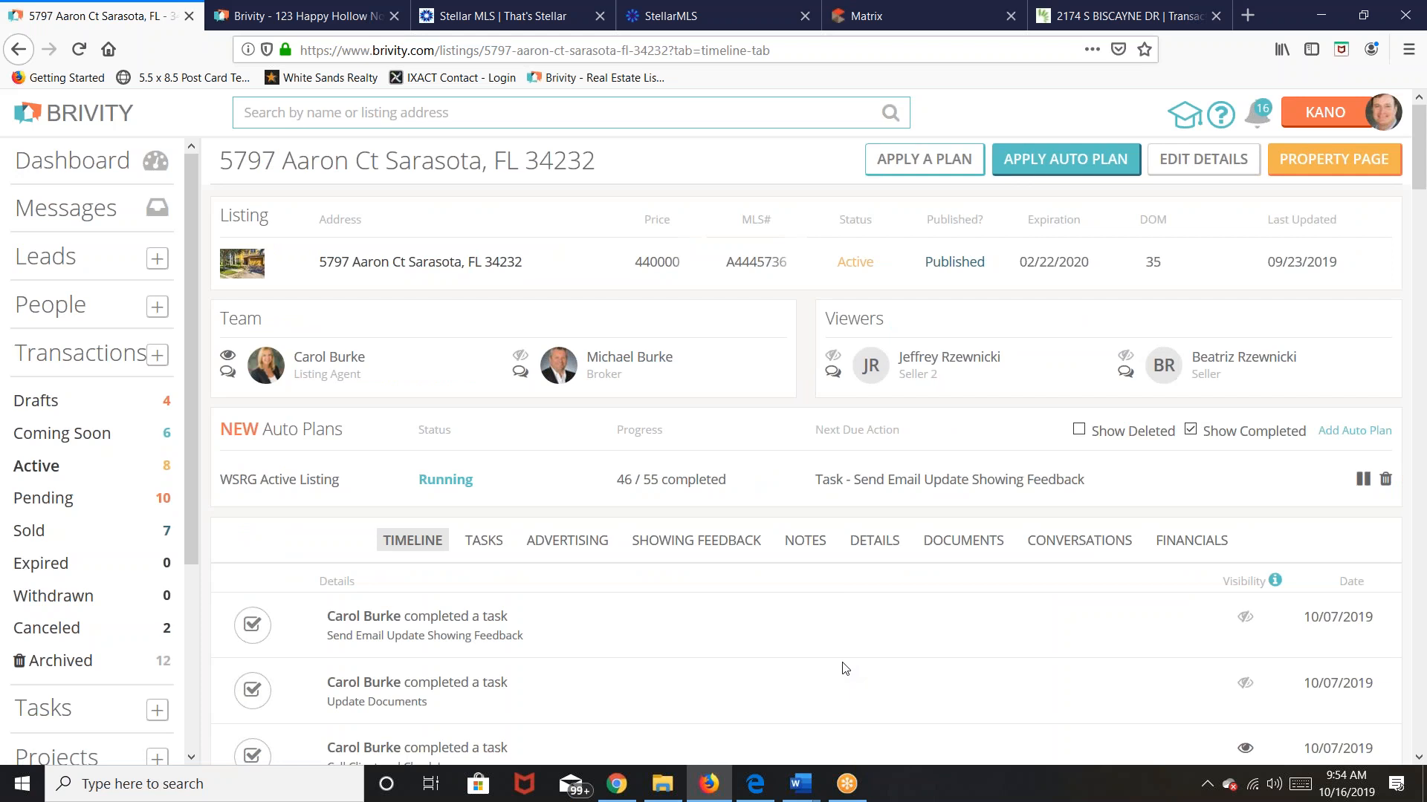
pyautogui.click(582, 548)
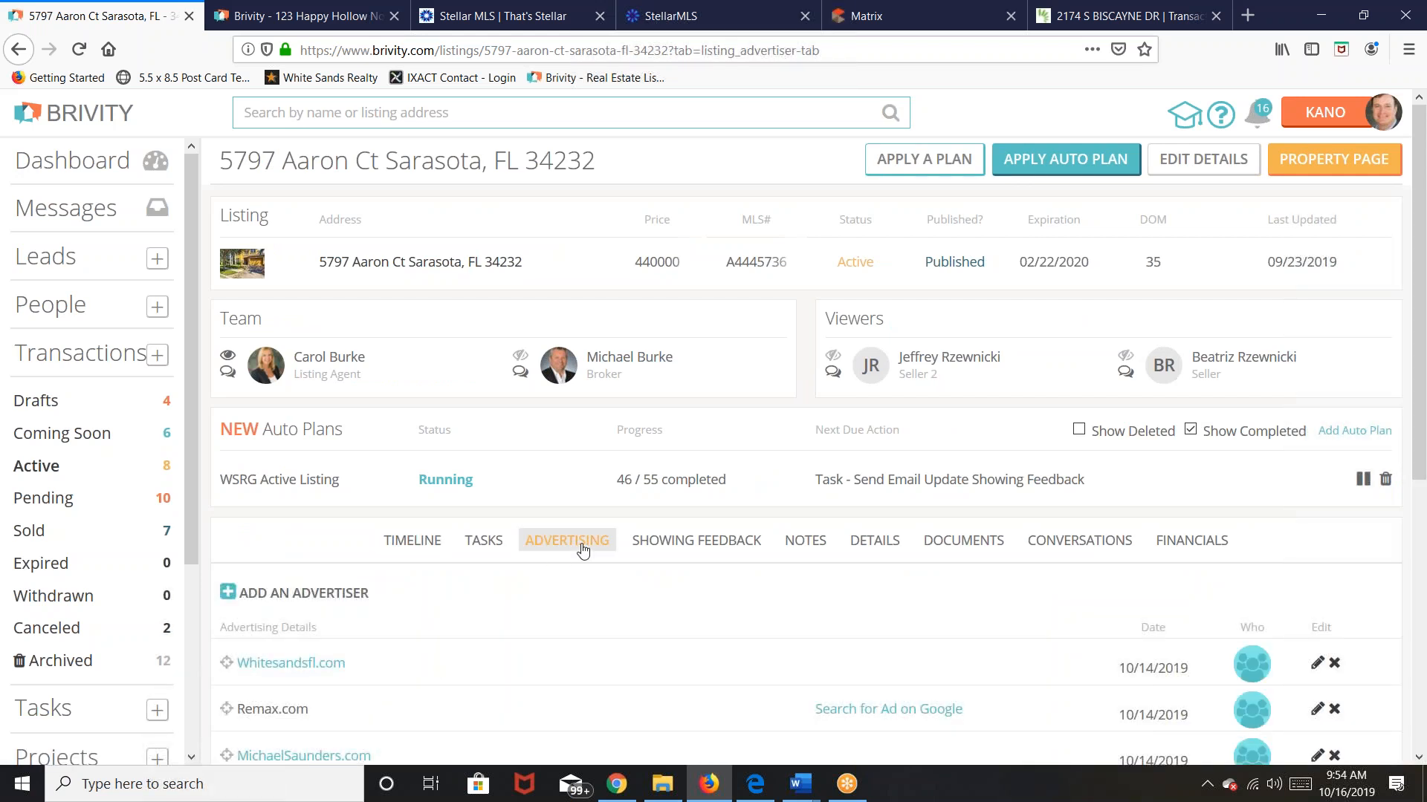
pyautogui.scroll(-1, 743, 587)
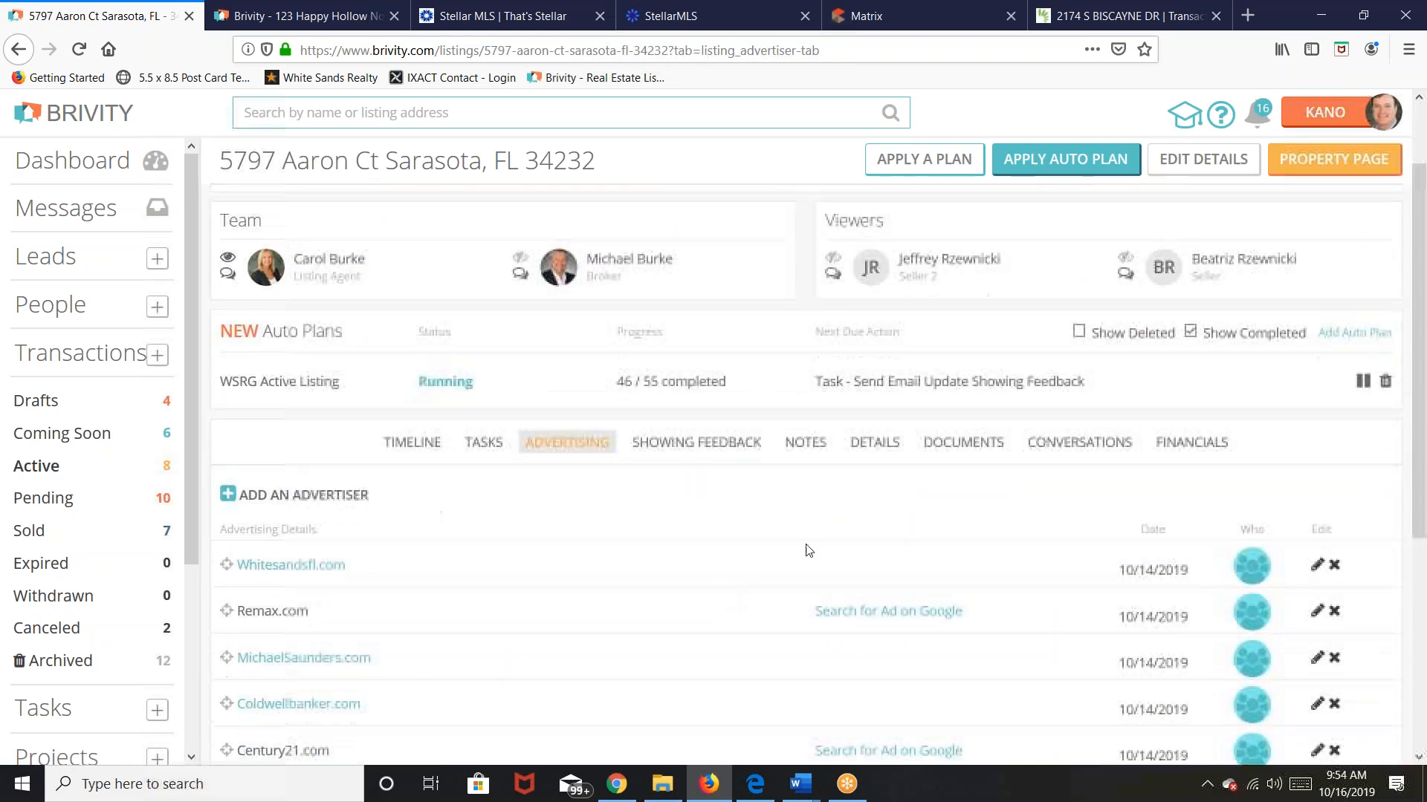
pyautogui.scroll(-1, 1086, 543)
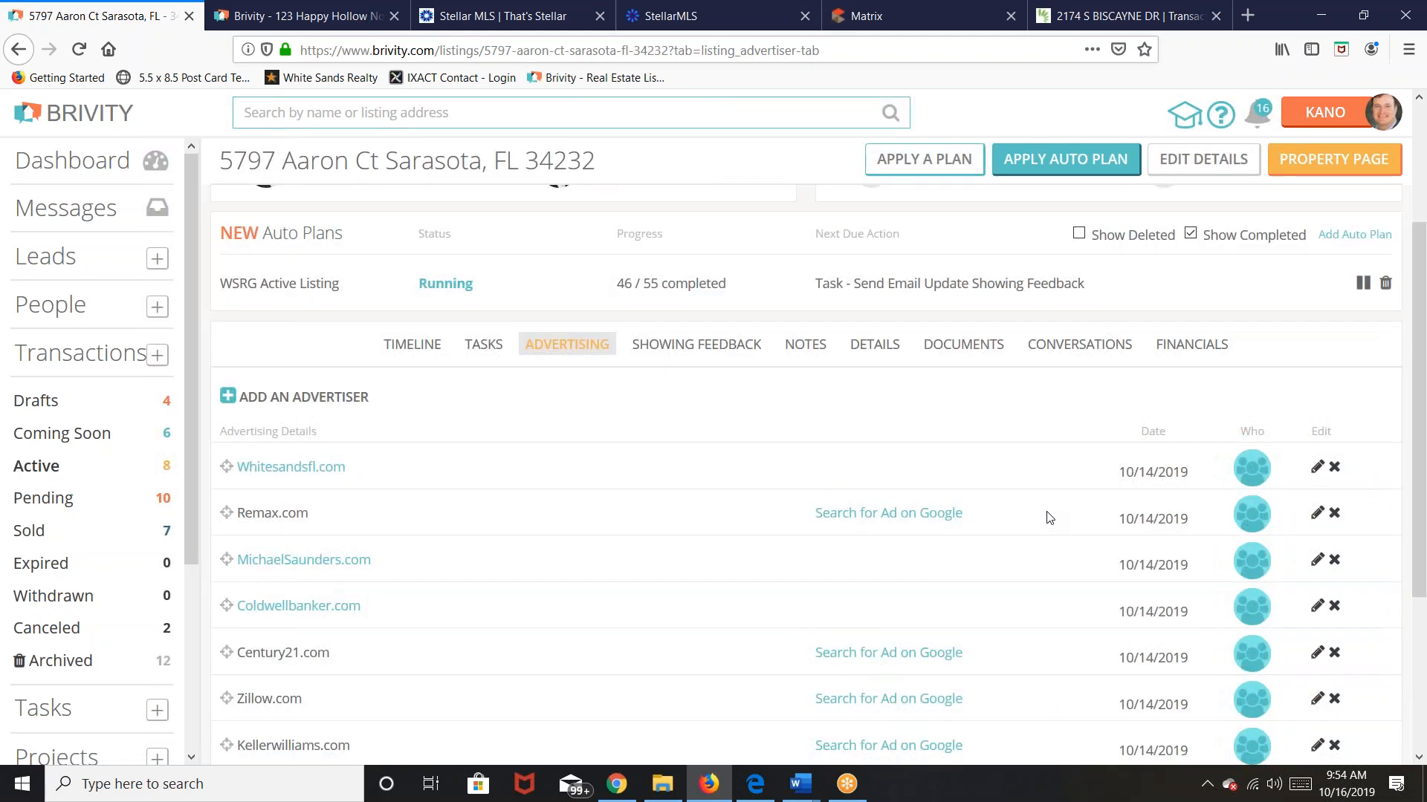
pyautogui.click(228, 399)
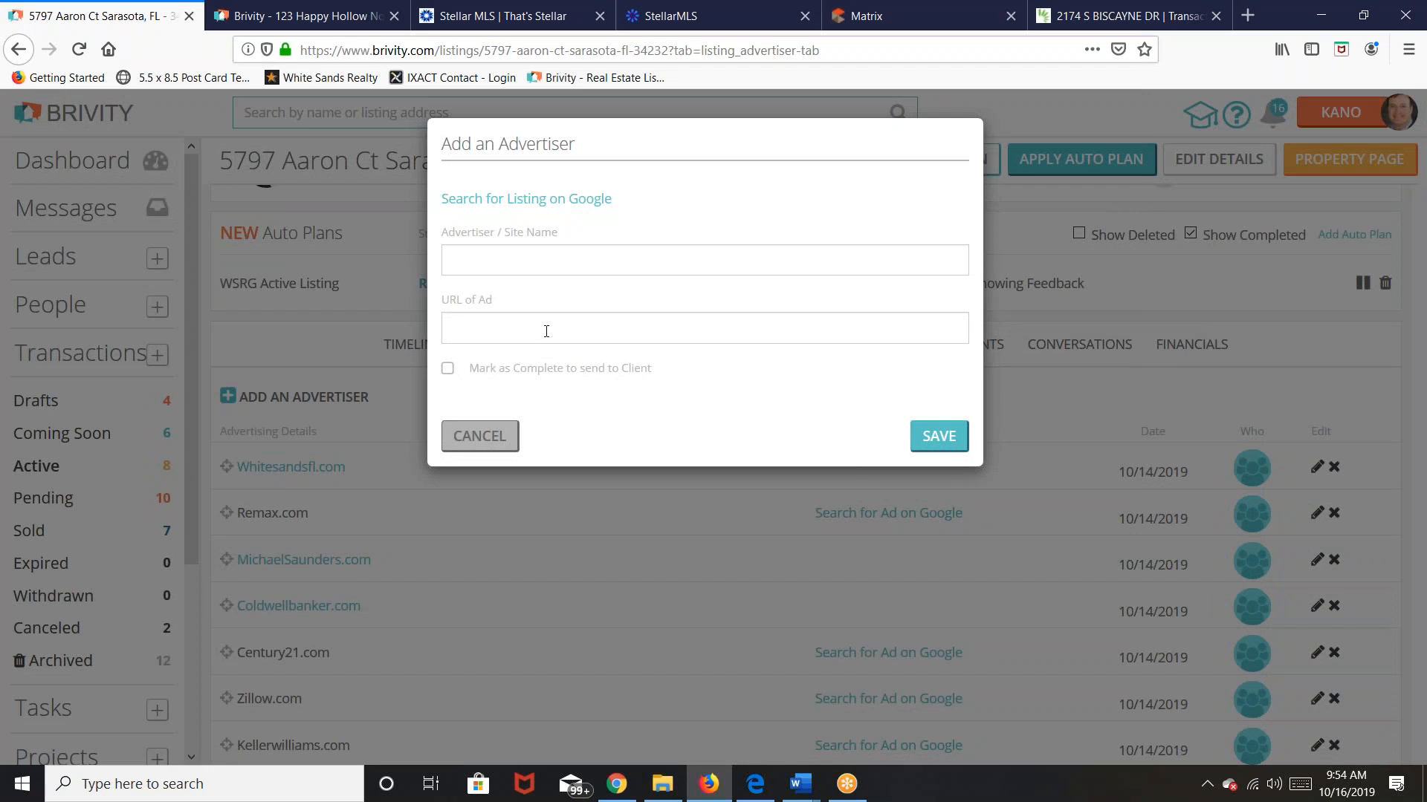
pyautogui.click(488, 439)
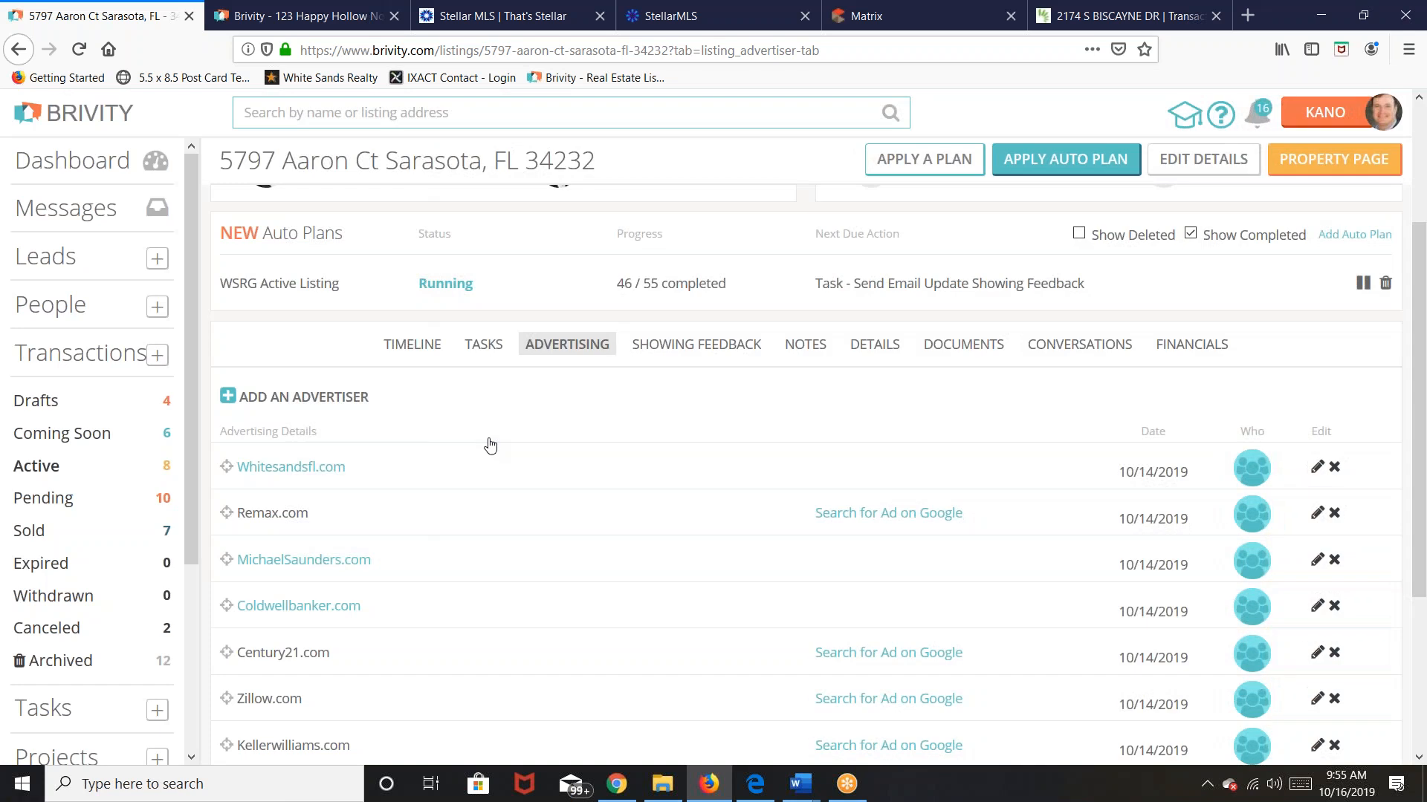
pyautogui.click(40, 477)
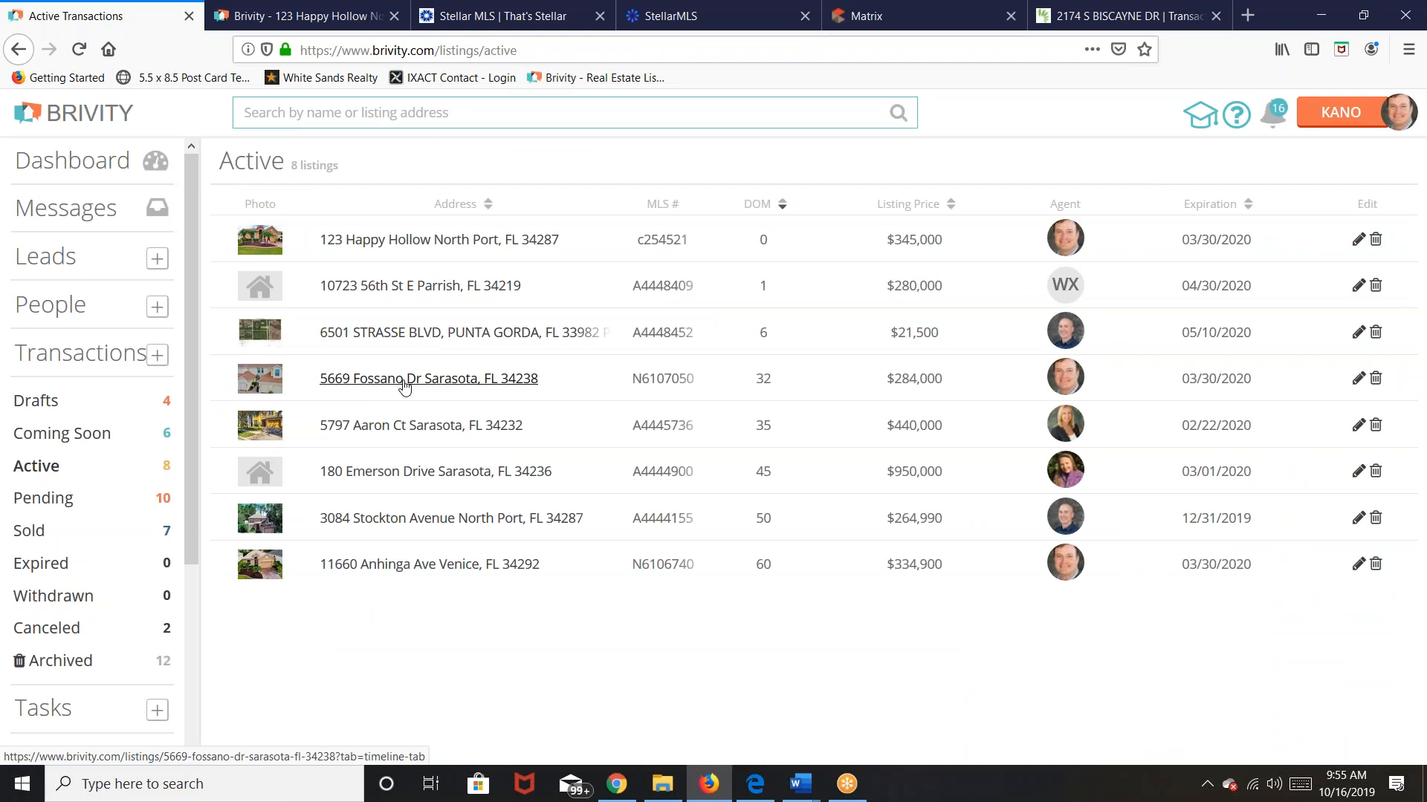
pyautogui.click(403, 381)
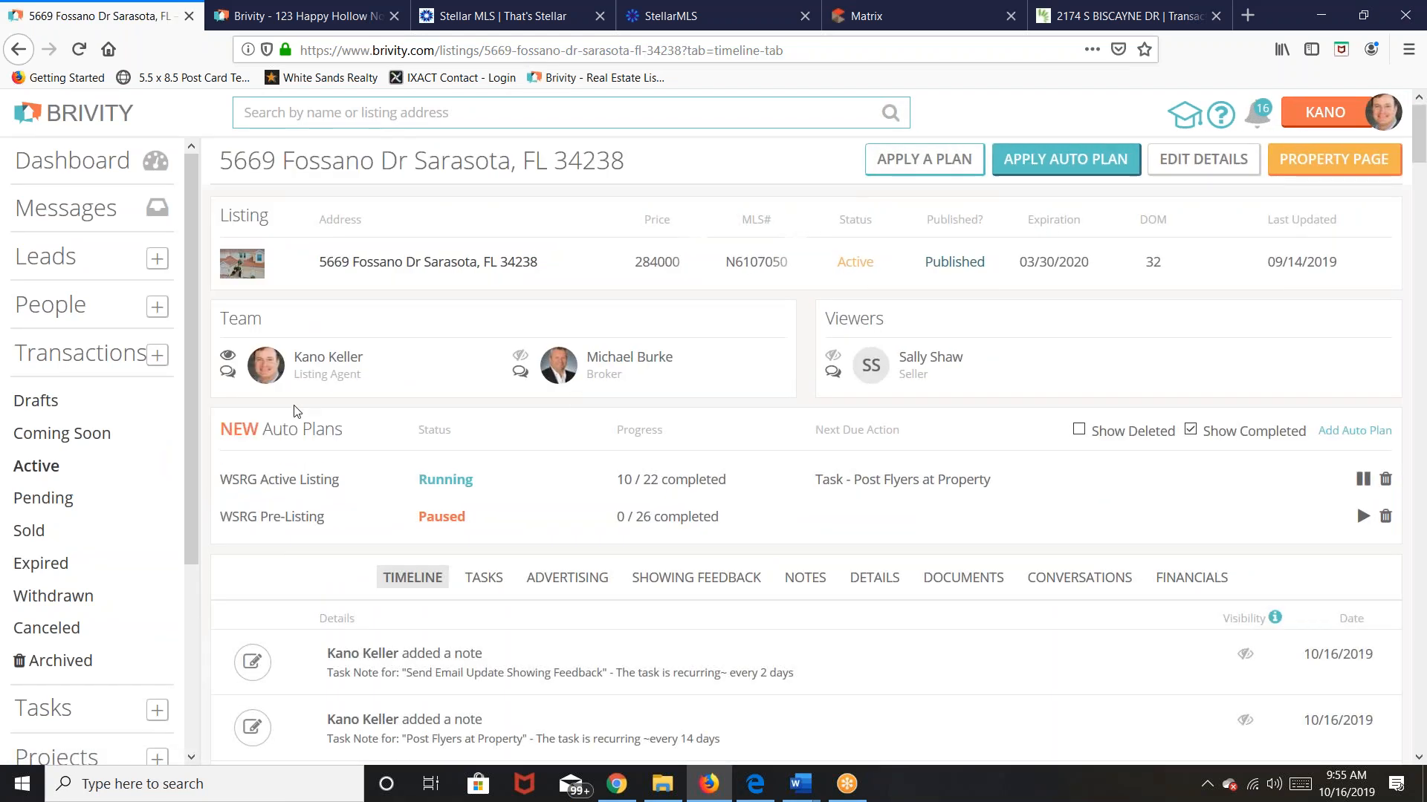
pyautogui.click(564, 583)
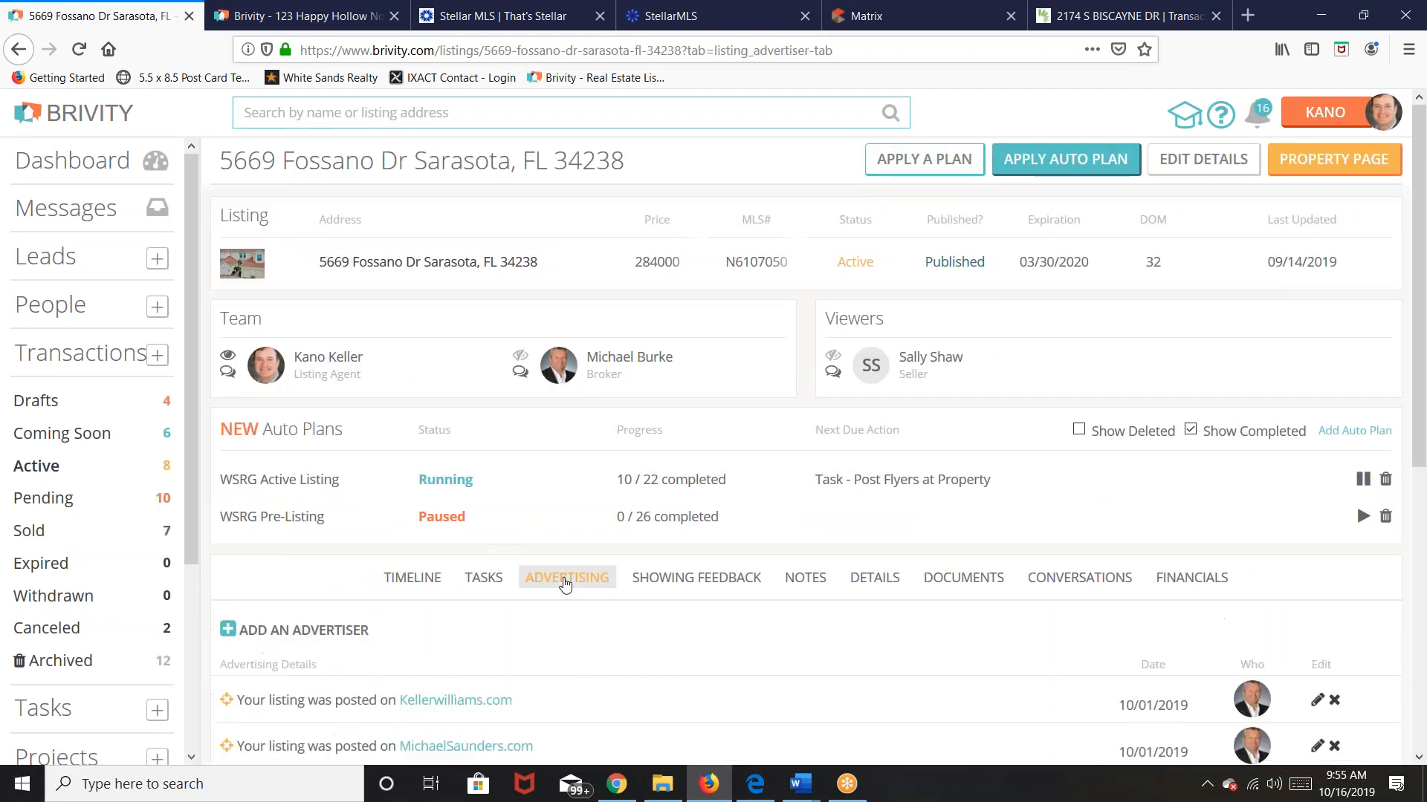
pyautogui.scroll(-5, 564, 585)
pyautogui.scroll(1, 439, 547)
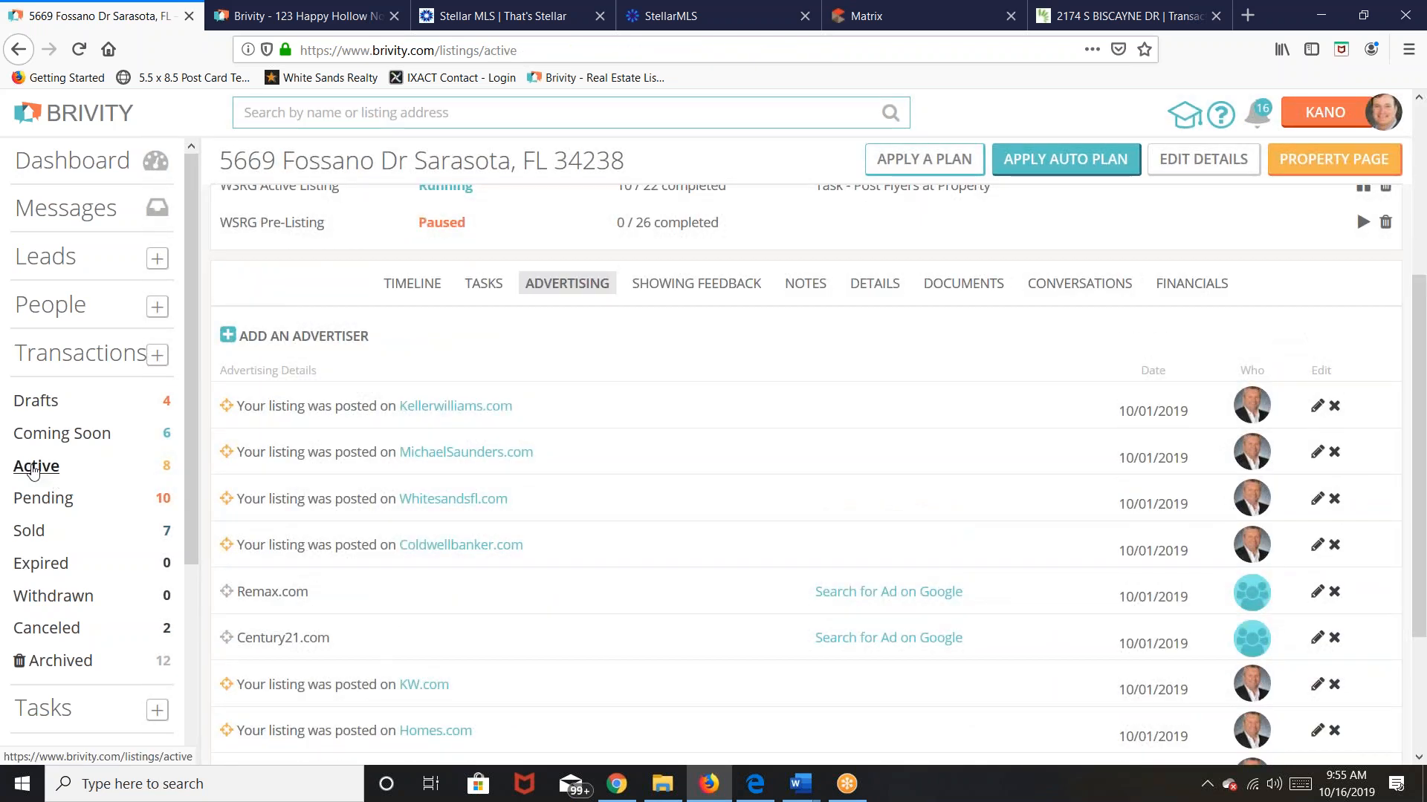
pyautogui.click(32, 467)
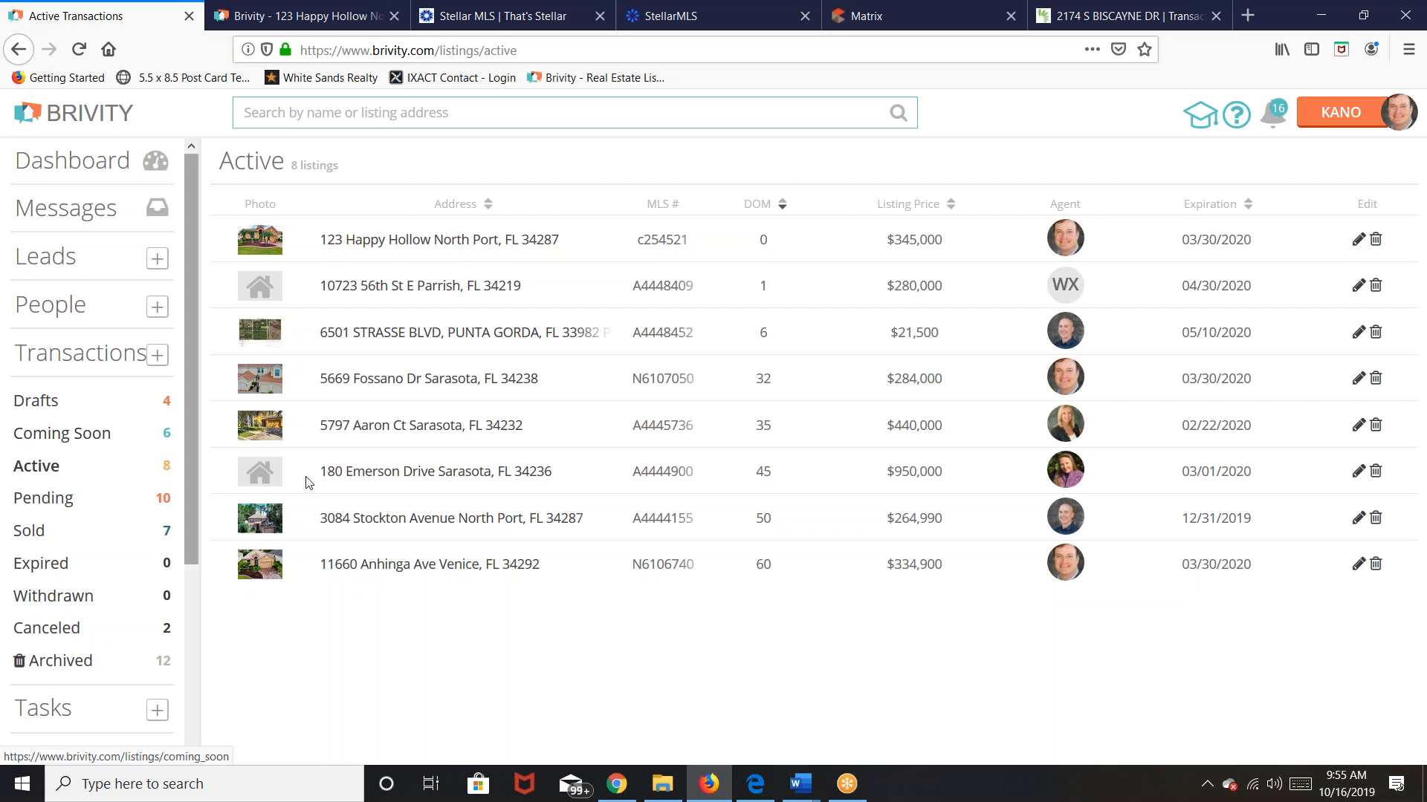
pyautogui.click(384, 520)
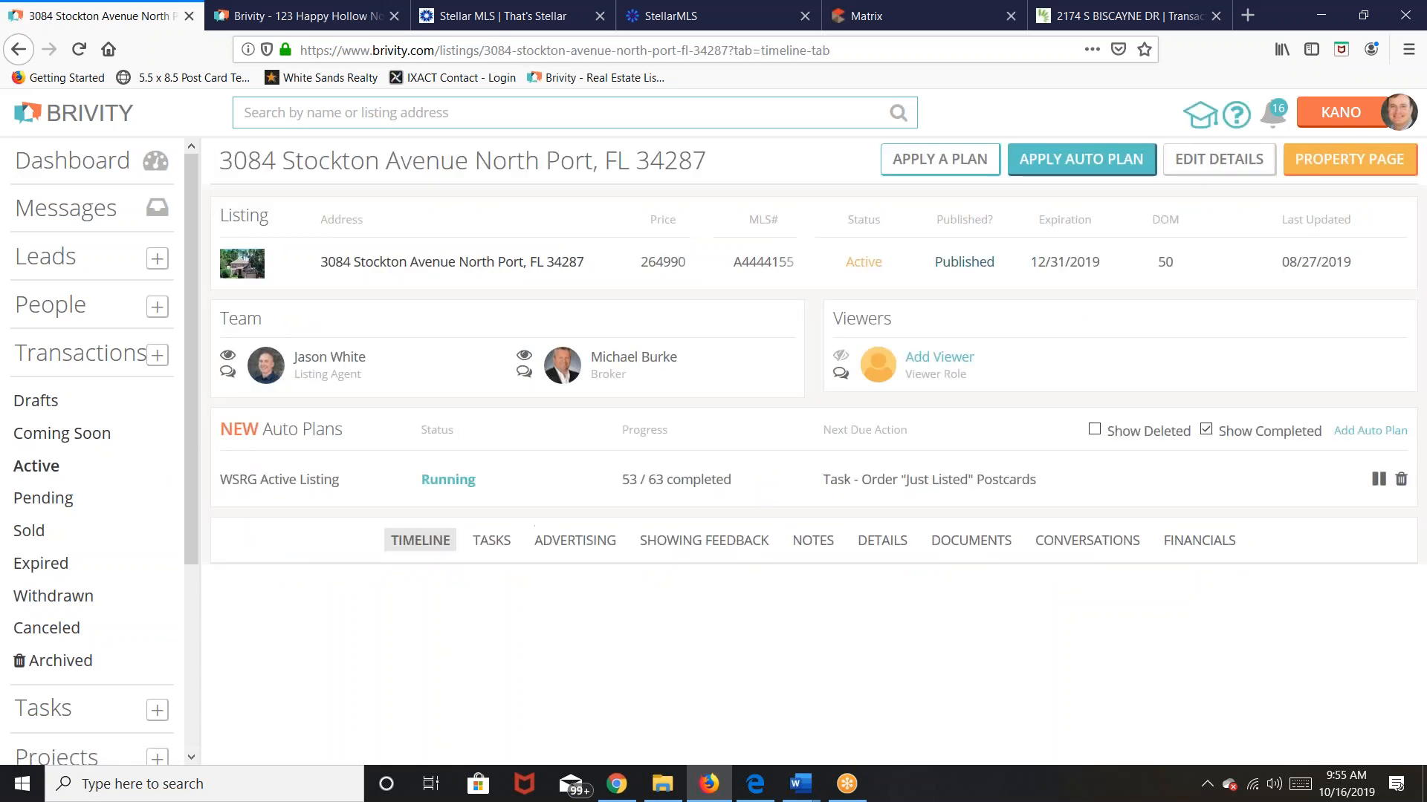
pyautogui.click(583, 546)
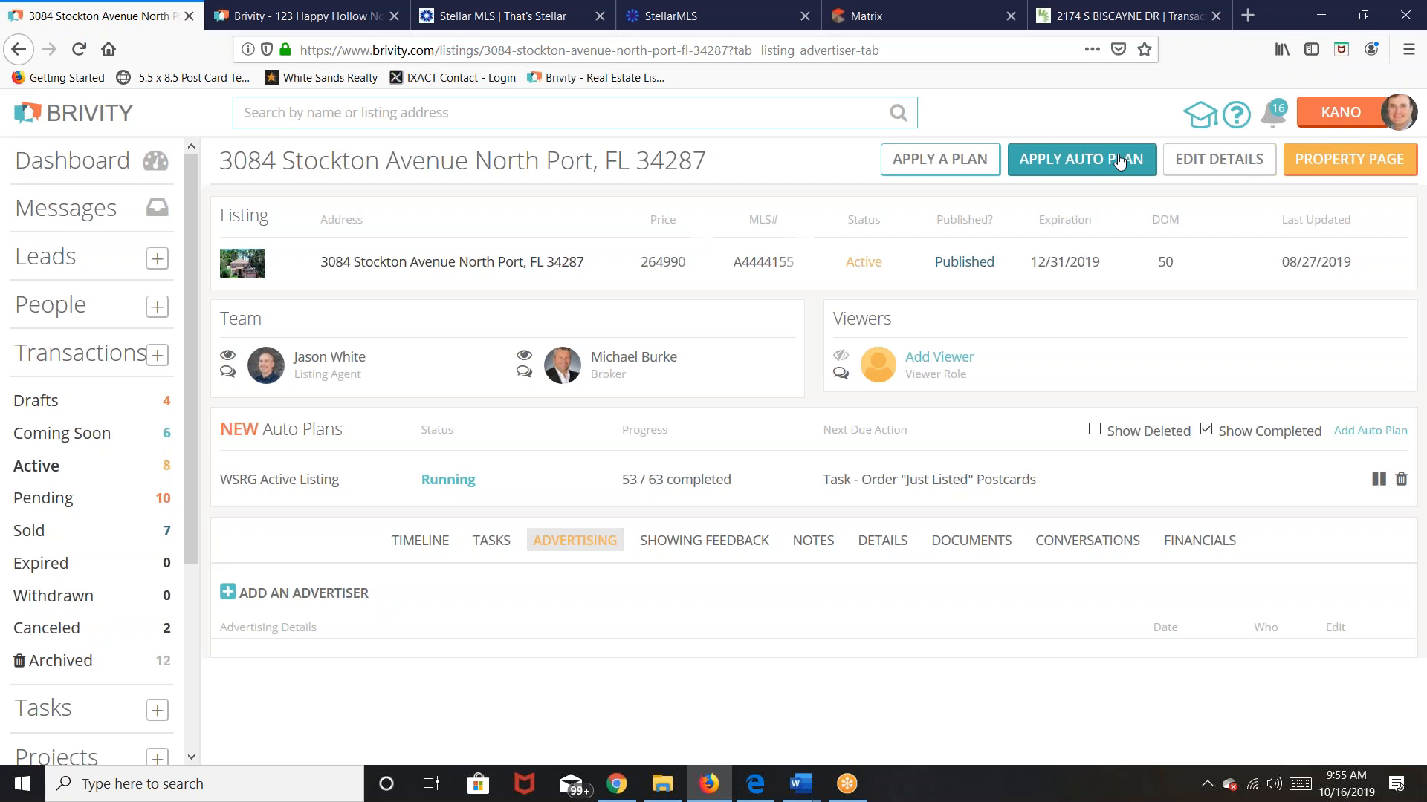
pyautogui.click(962, 167)
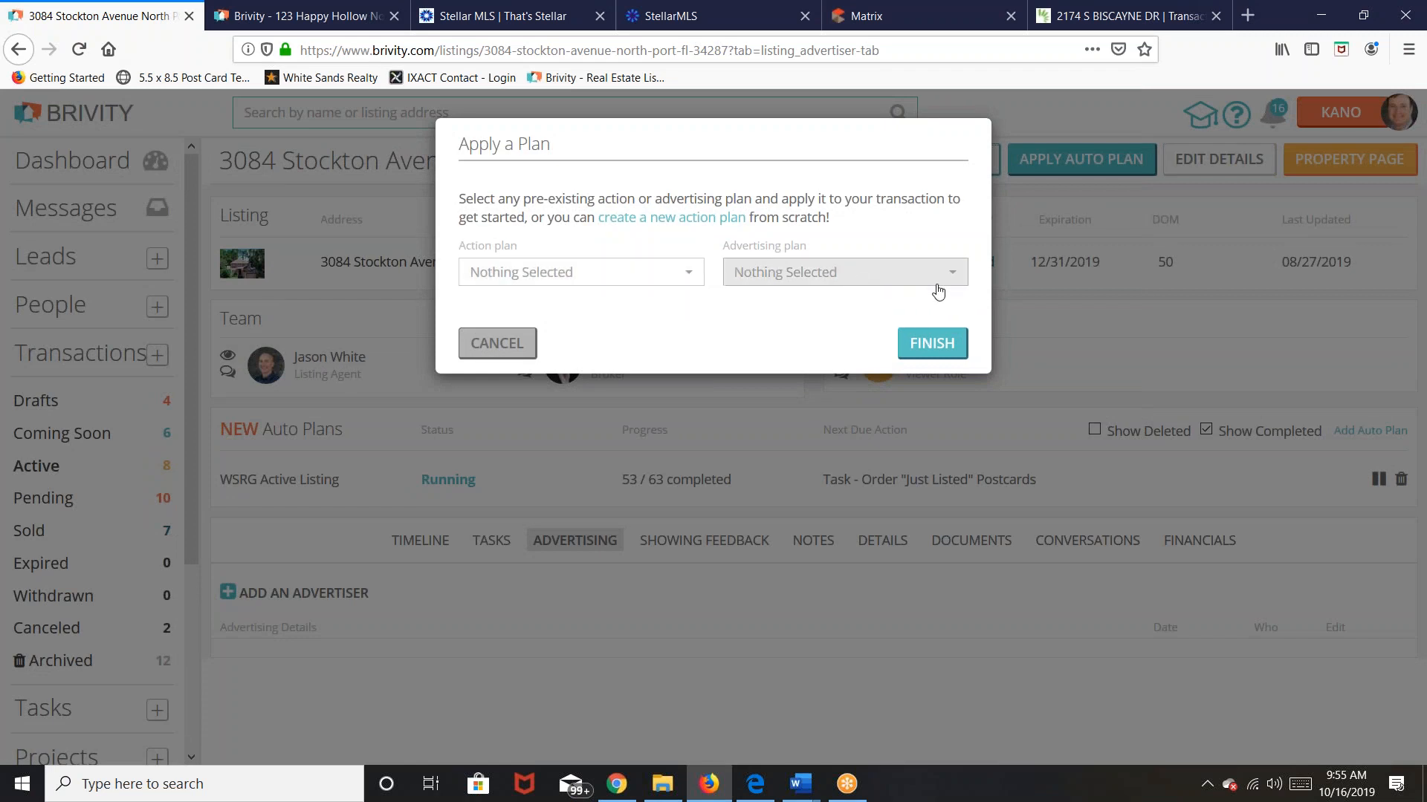
pyautogui.click(958, 278)
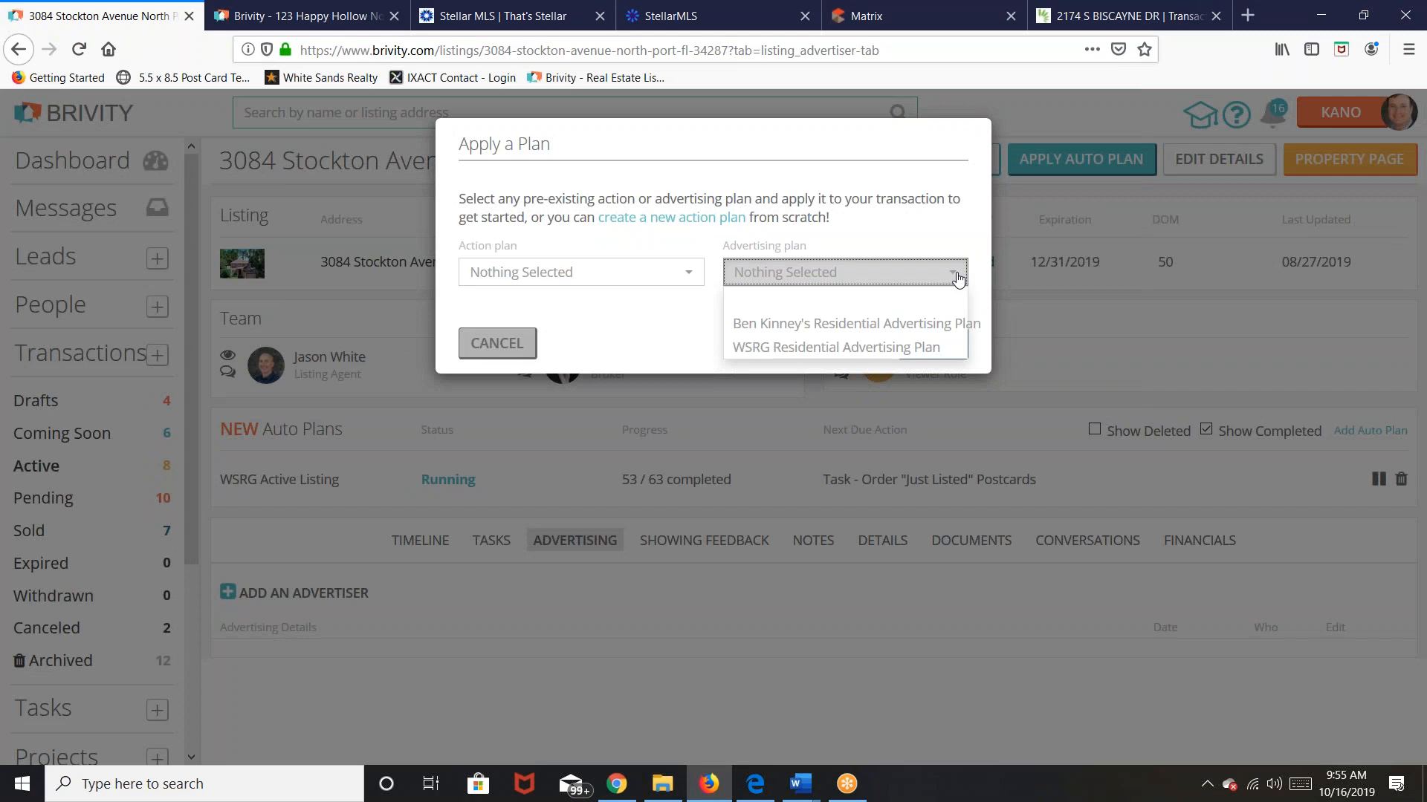
pyautogui.click(849, 349)
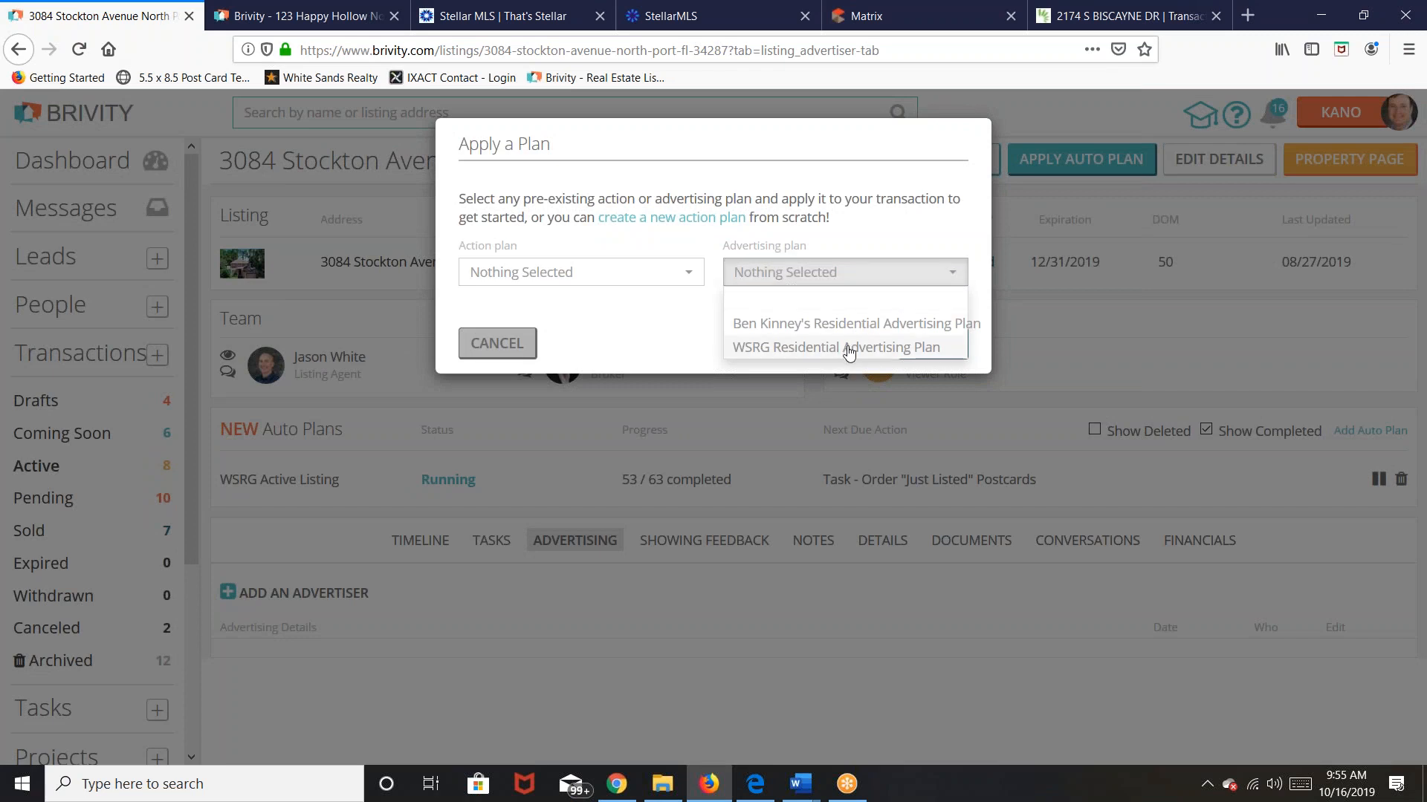
pyautogui.click(657, 334)
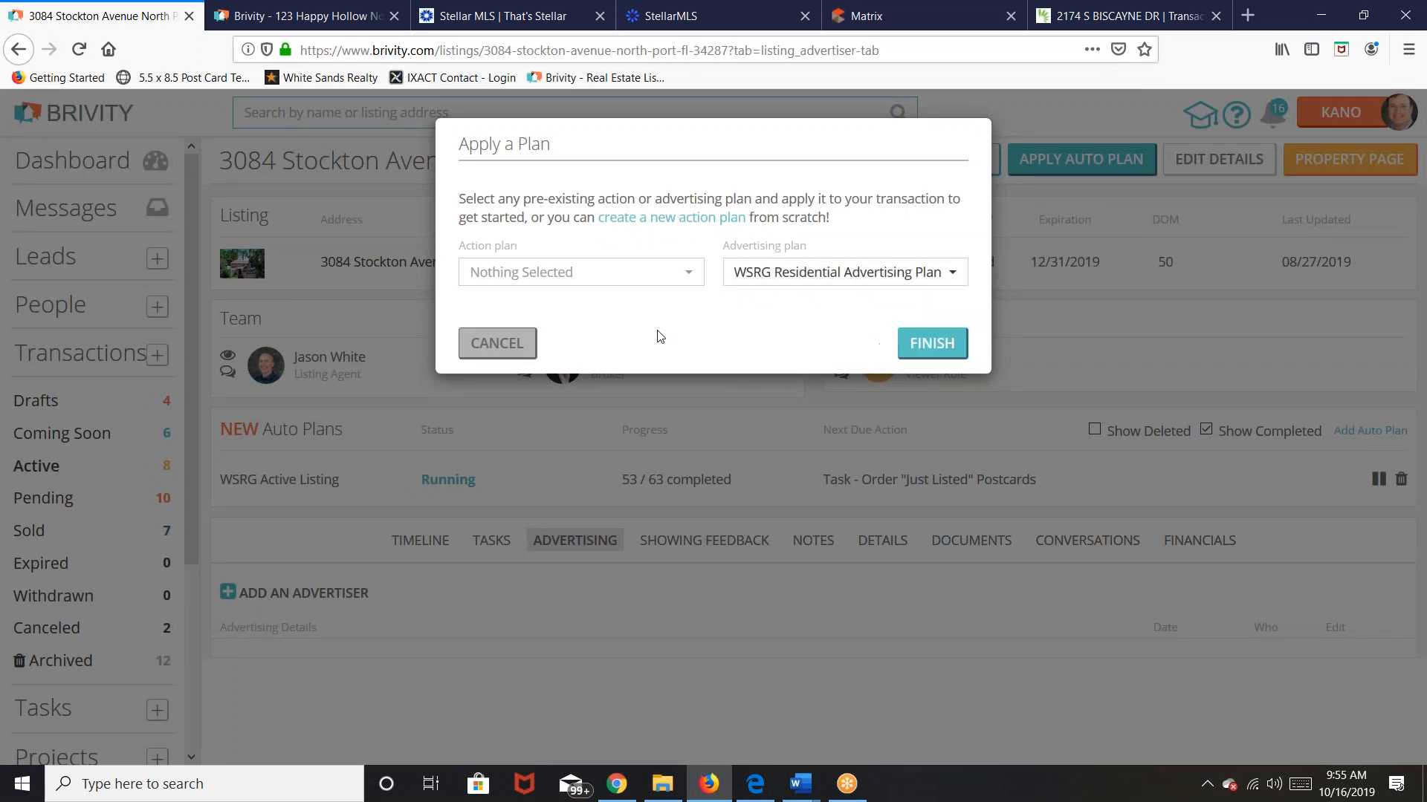
pyautogui.click(933, 346)
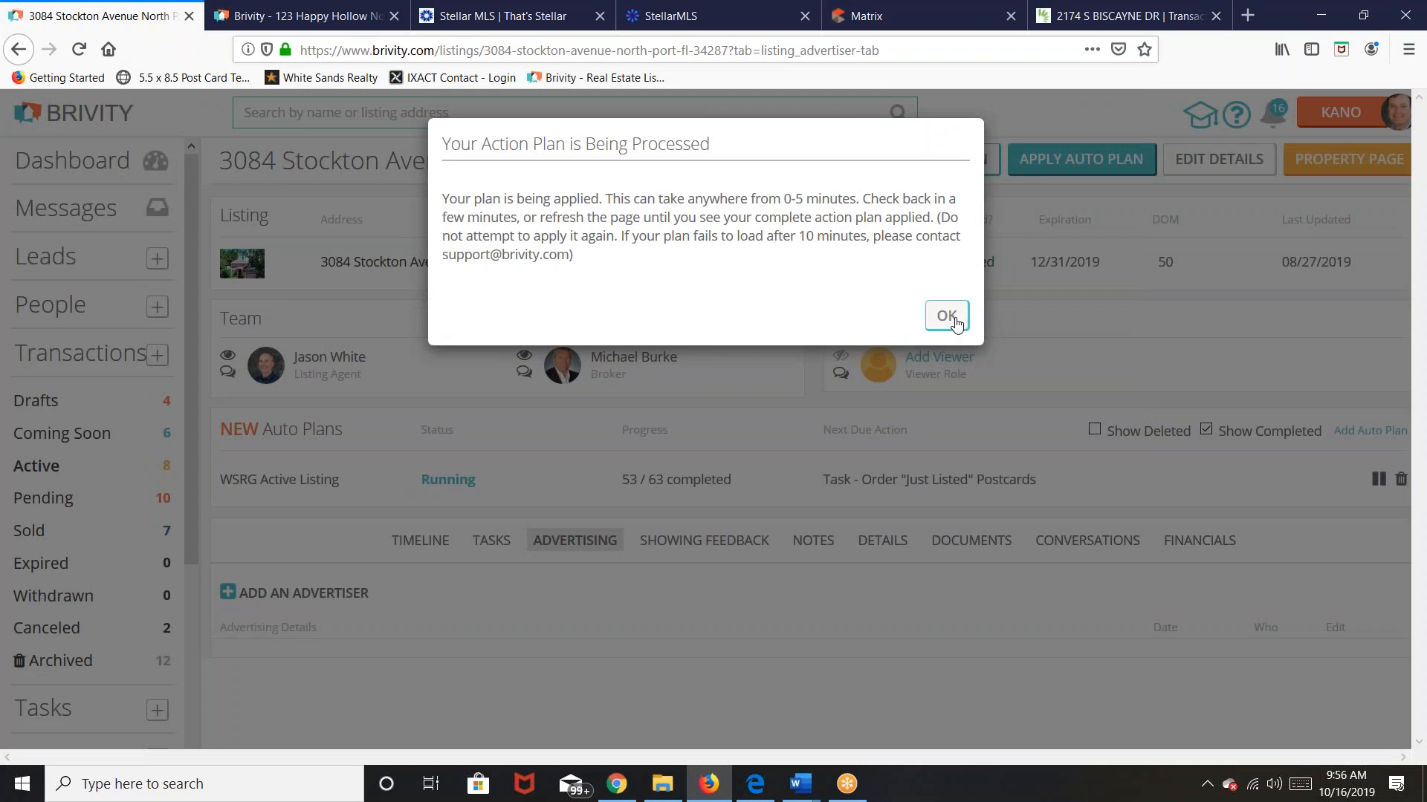
pyautogui.click(955, 321)
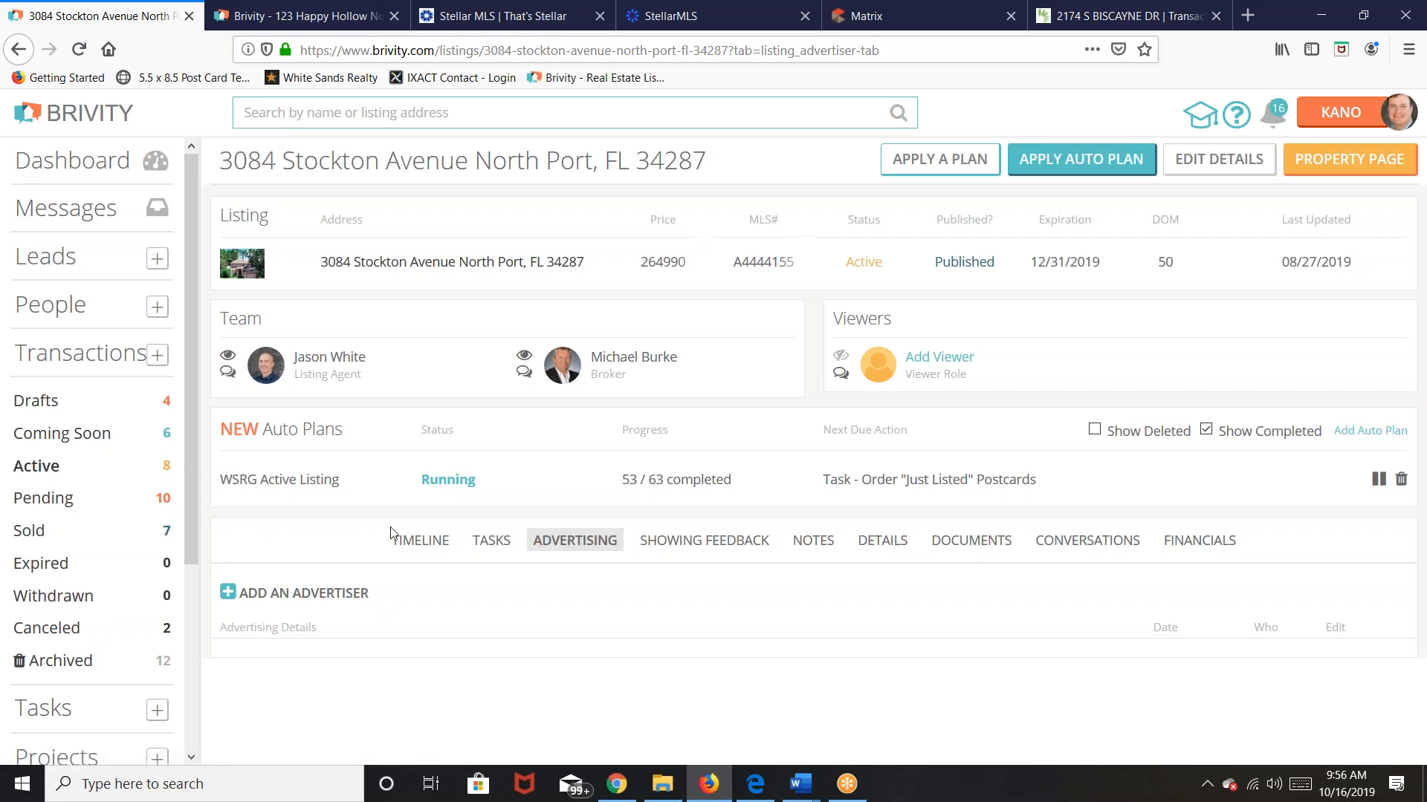
# Step: Review the 12 new advertisers, then search Google for the listing on MichaelSaunders.com
pyautogui.click(494, 548)
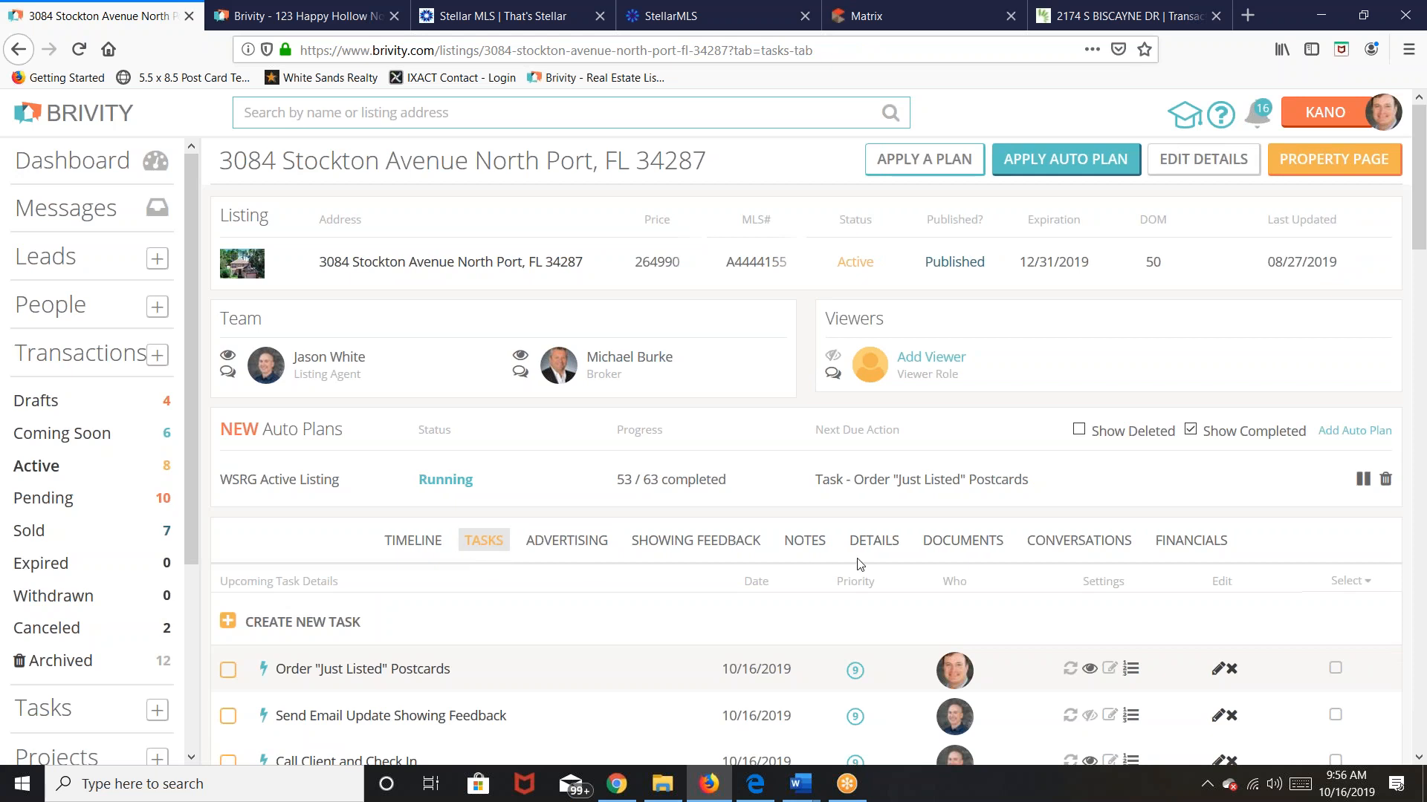
pyautogui.click(590, 548)
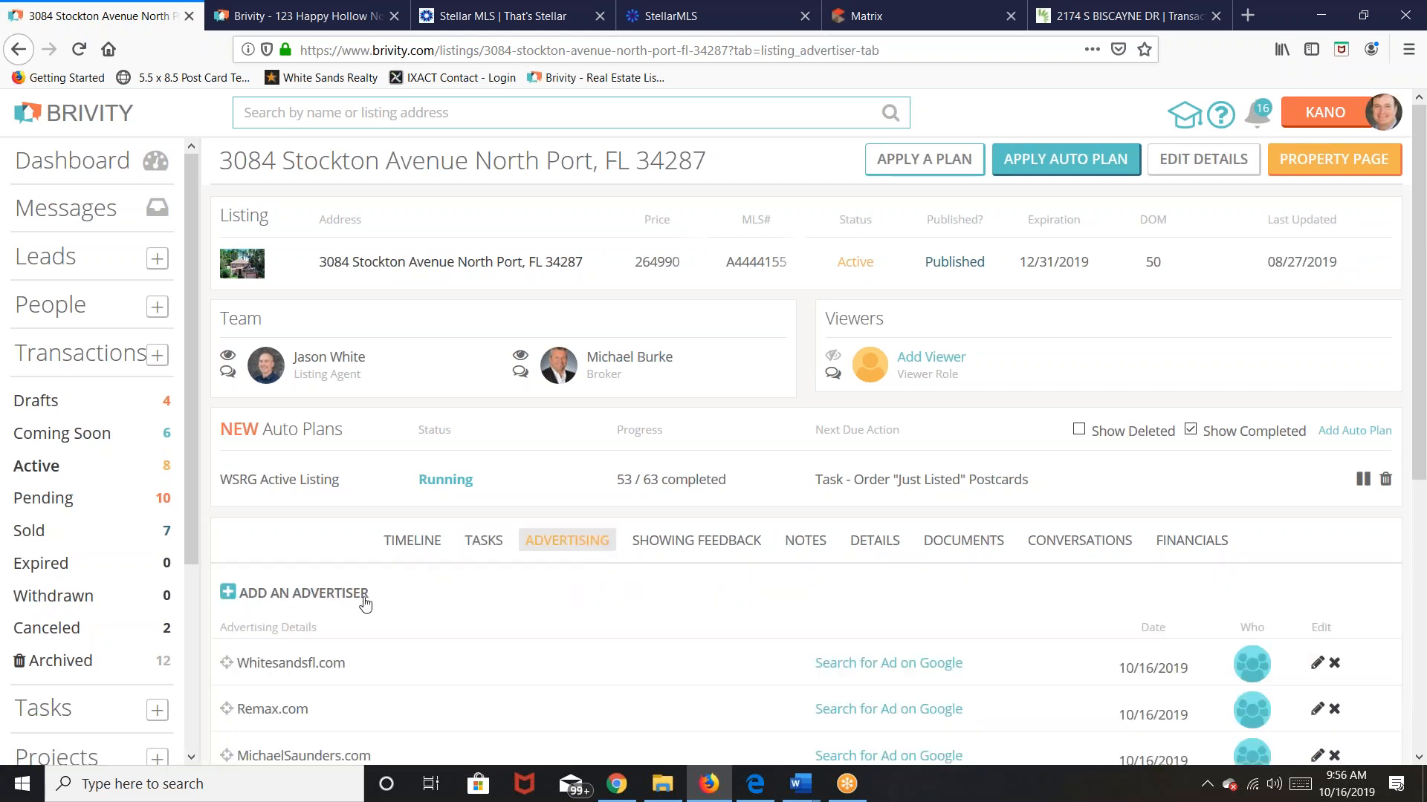
pyautogui.scroll(-4, 416, 601)
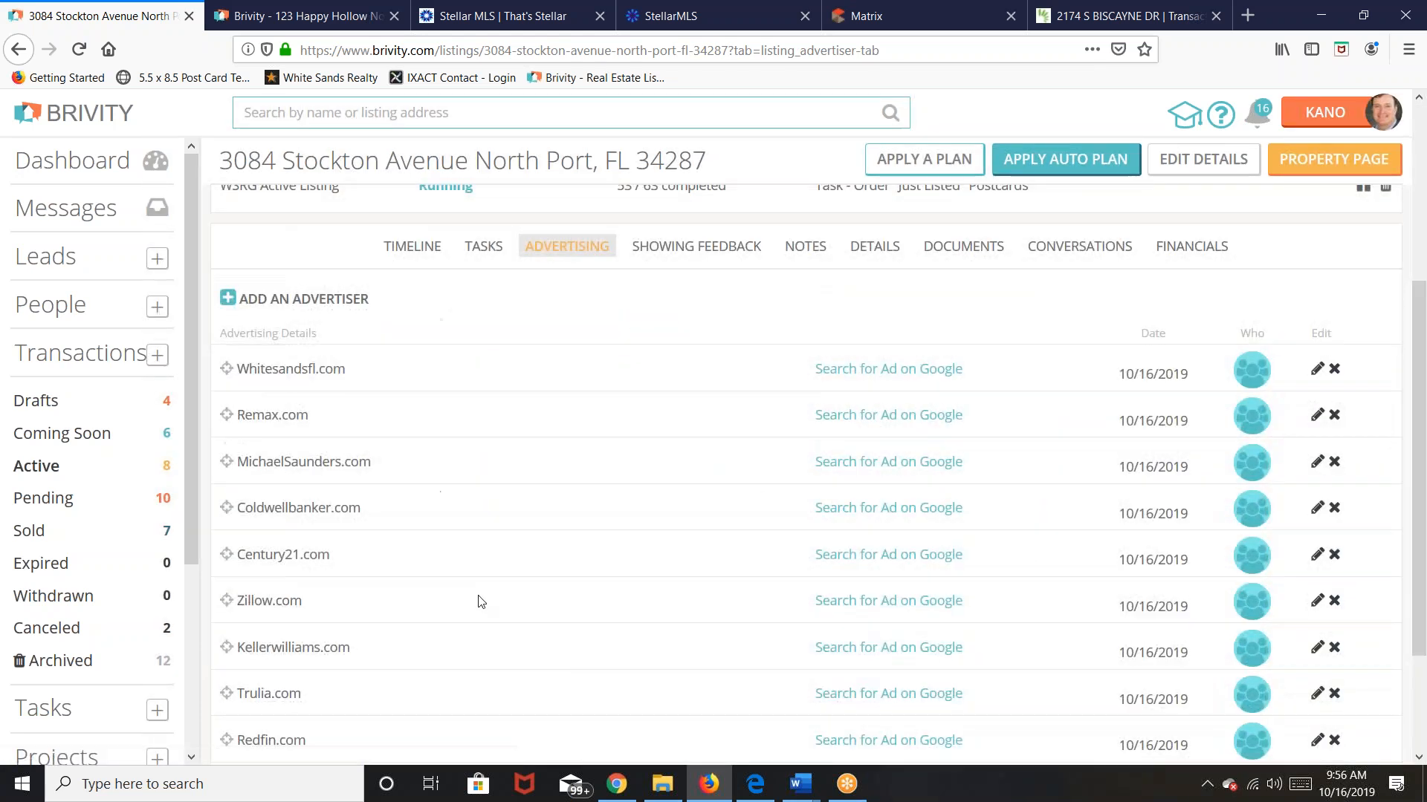
pyautogui.scroll(-2, 481, 601)
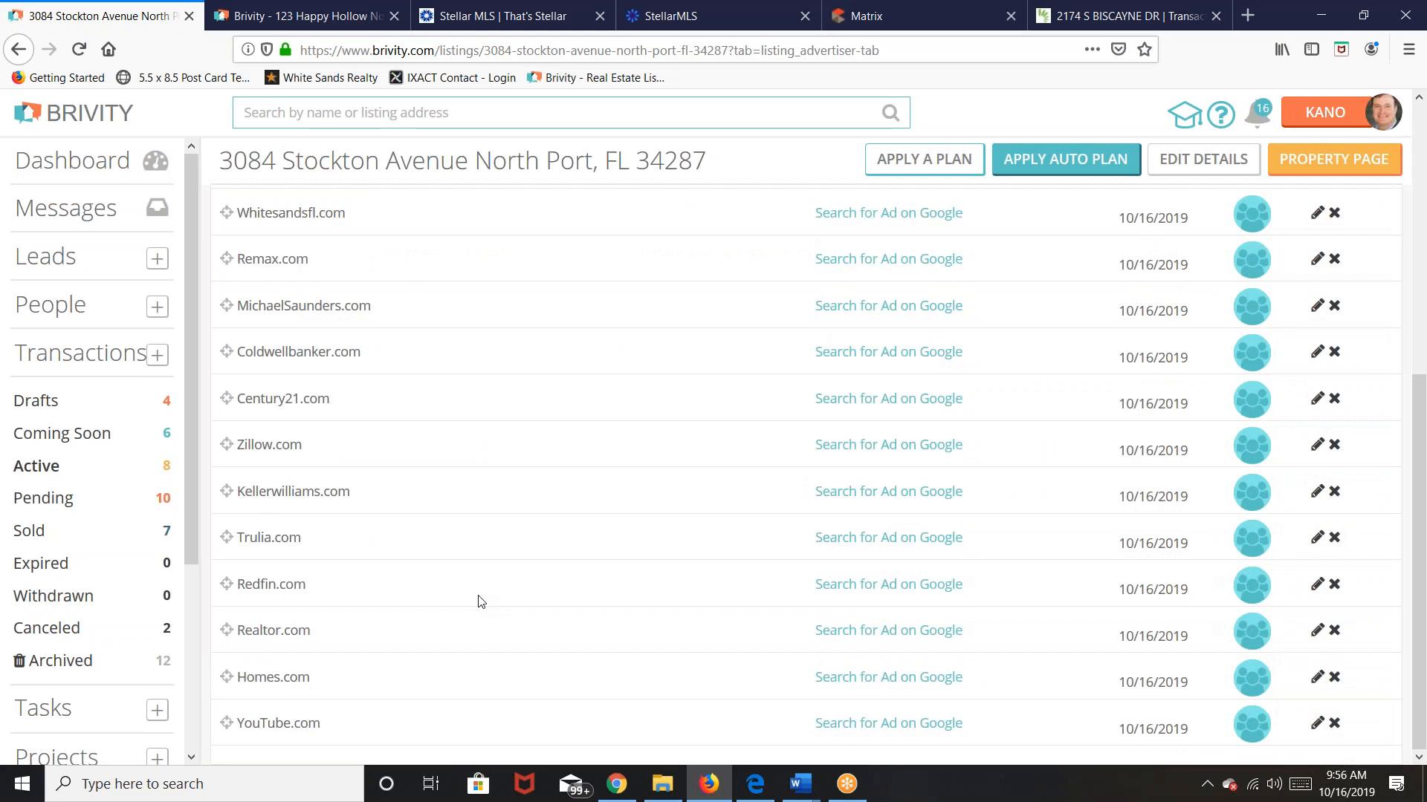
pyautogui.scroll(4, 483, 600)
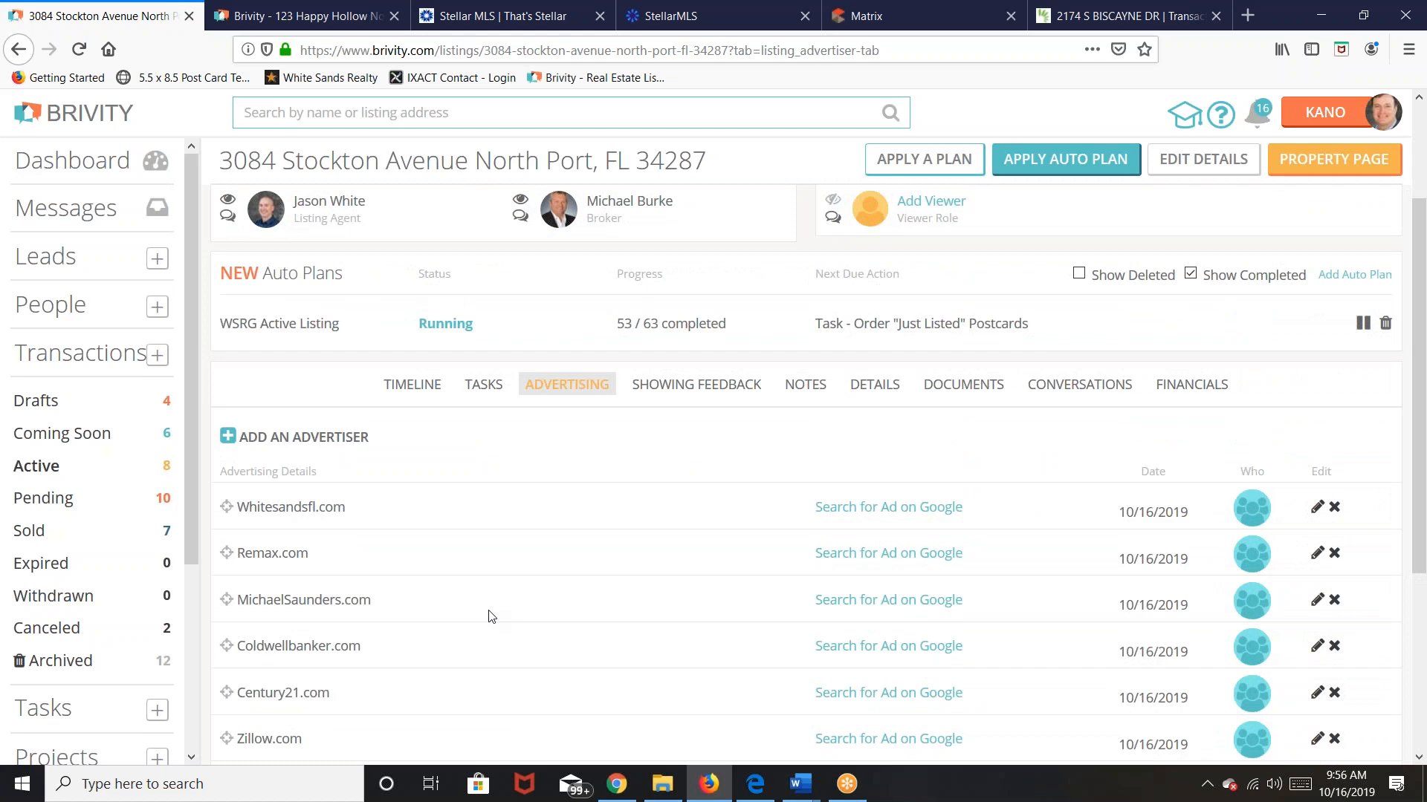
pyautogui.scroll(-1, 482, 606)
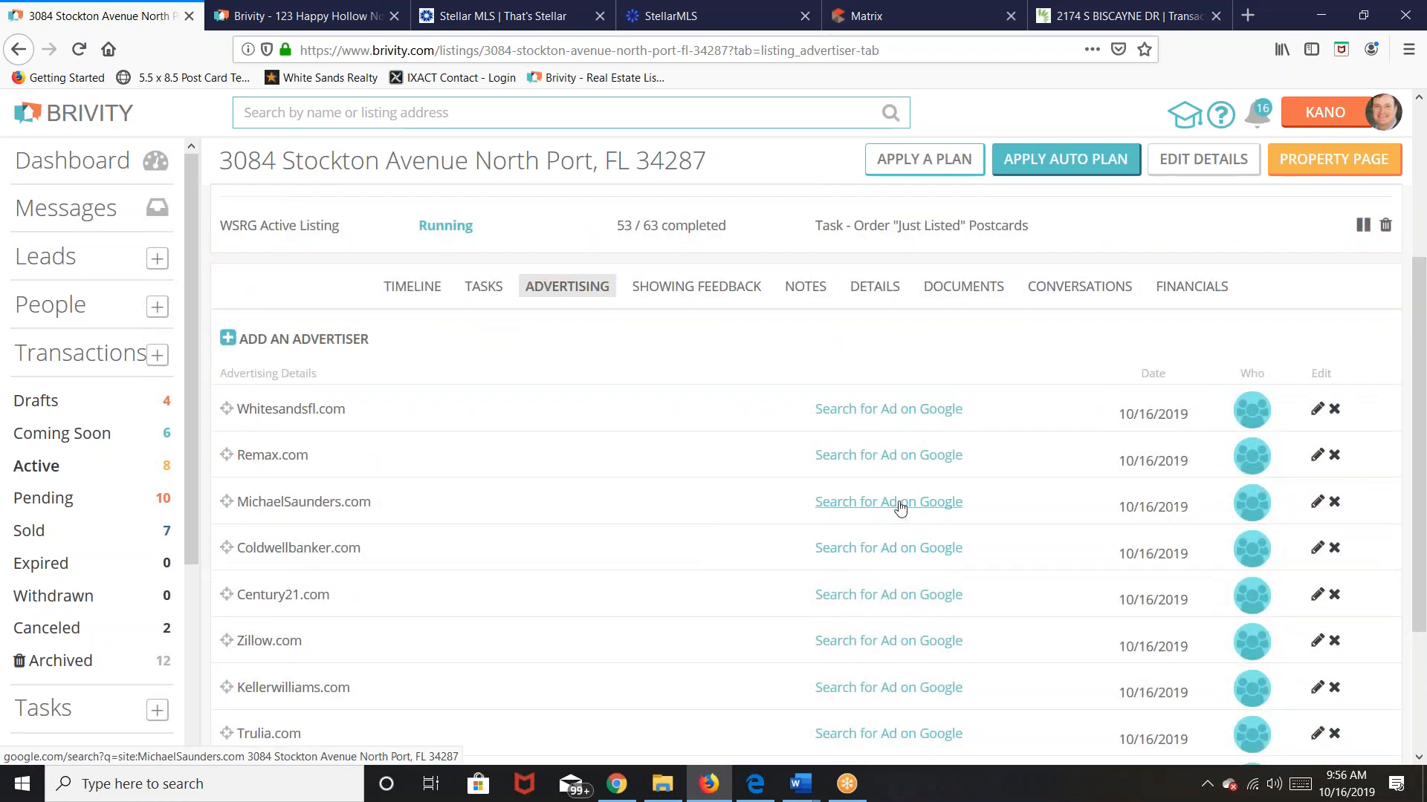
pyautogui.click(900, 508)
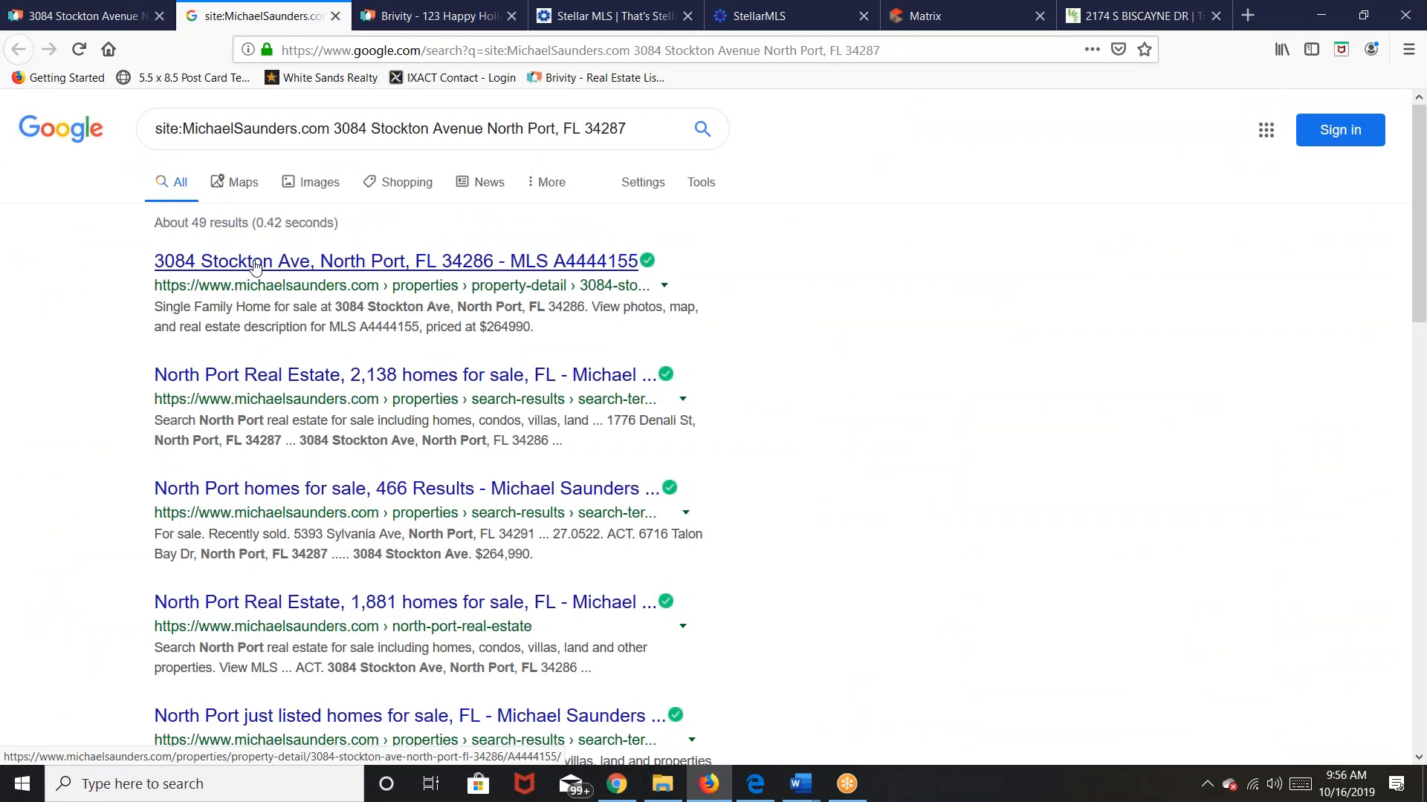
pyautogui.click(297, 269)
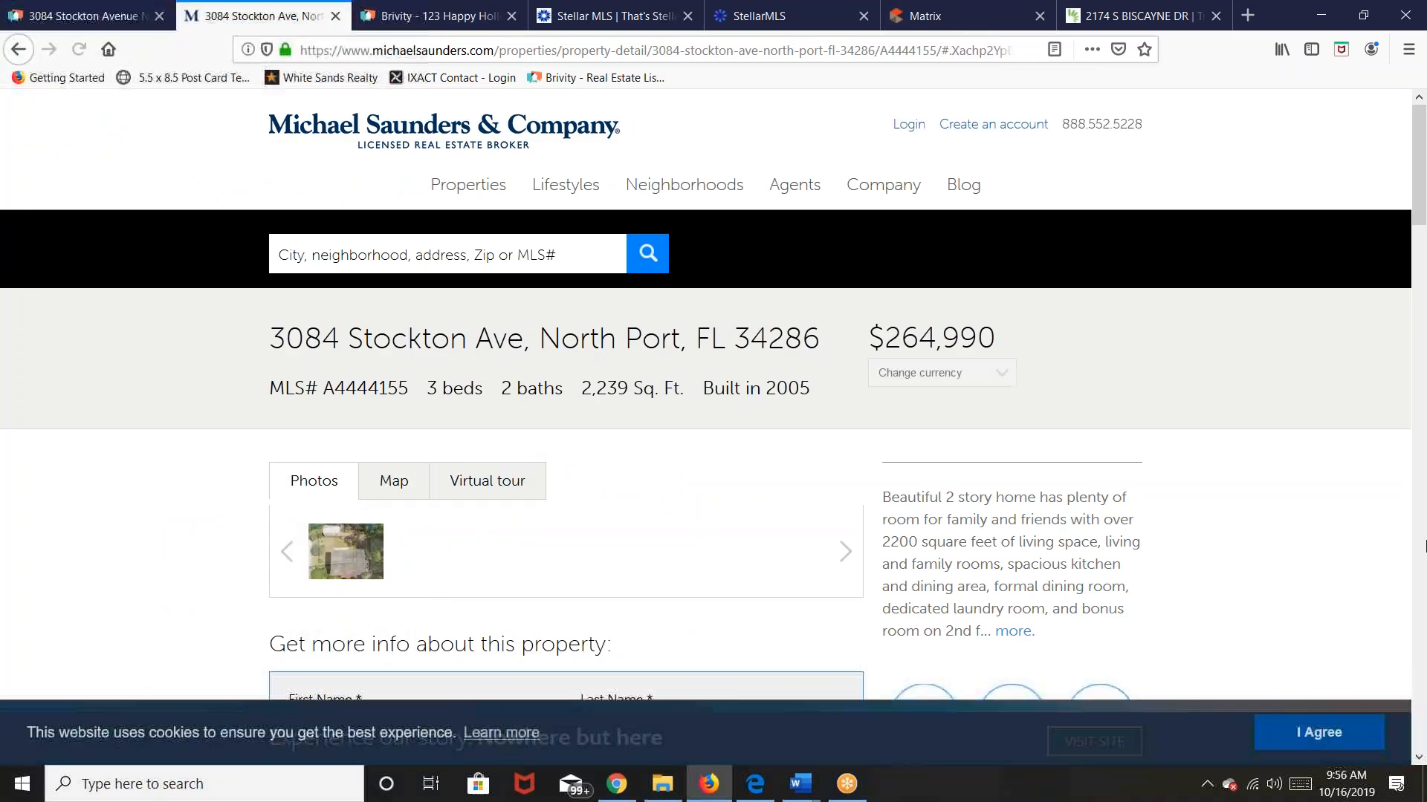
pyautogui.scroll(-5, 1360, 572)
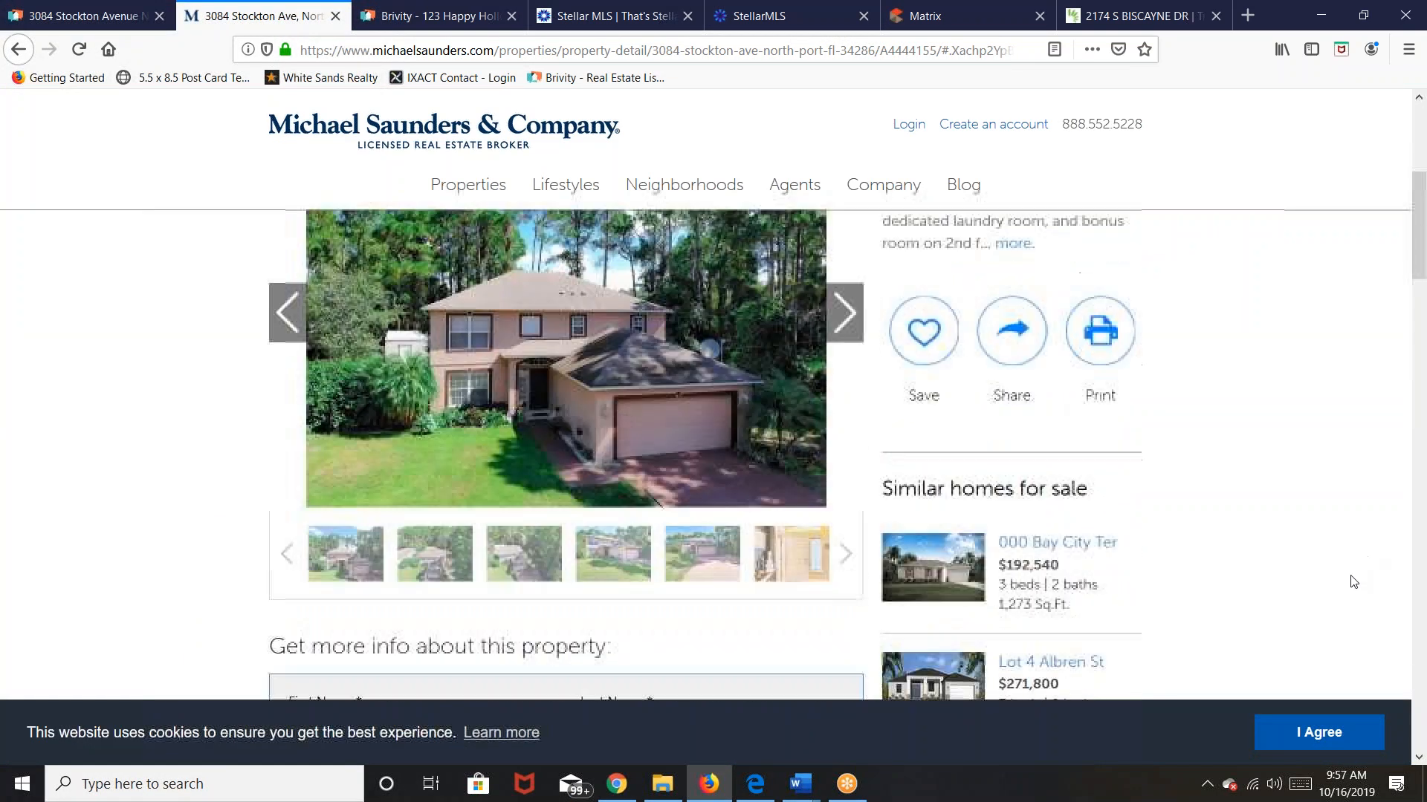
pyautogui.scroll(-10, 1343, 591)
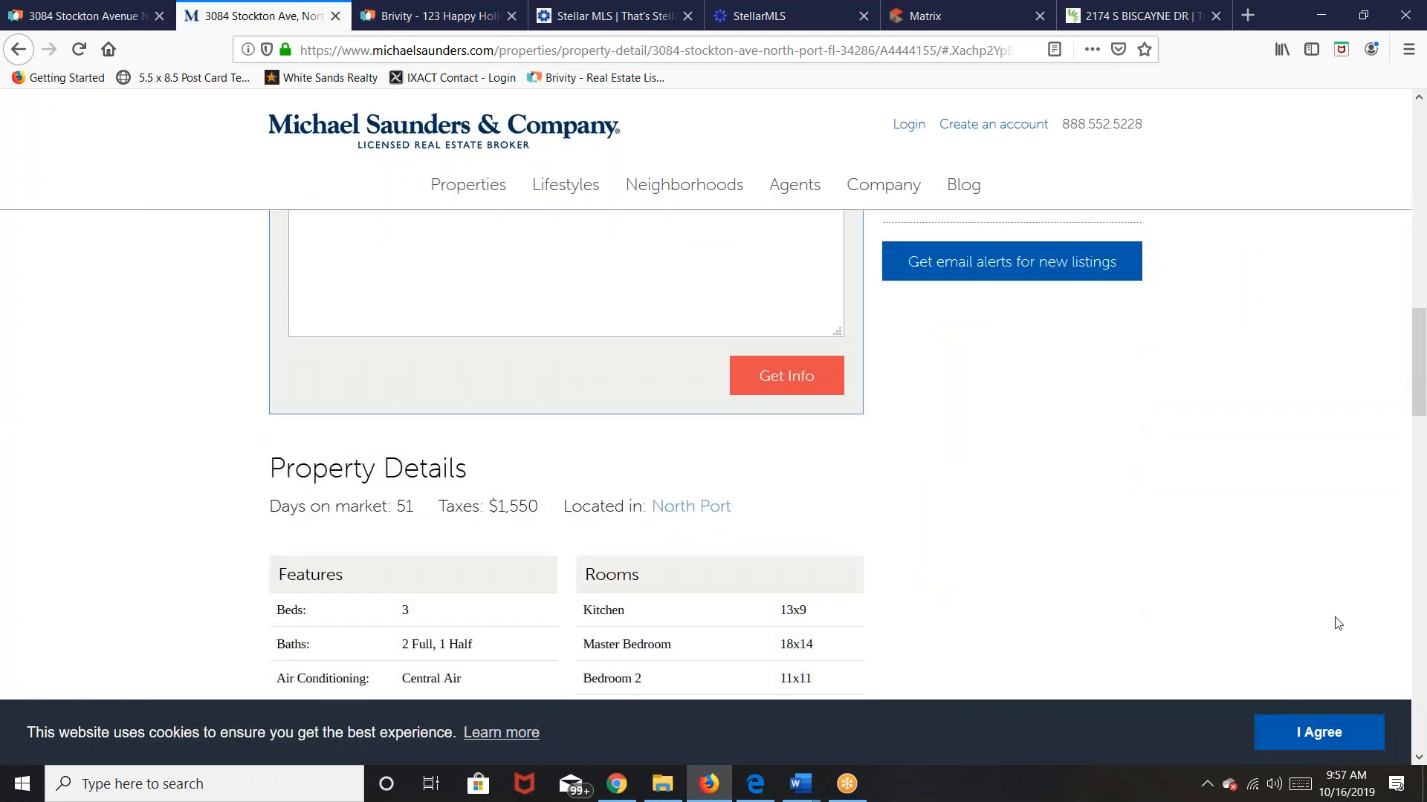
pyautogui.scroll(6, 1344, 627)
pyautogui.scroll(9, 1344, 627)
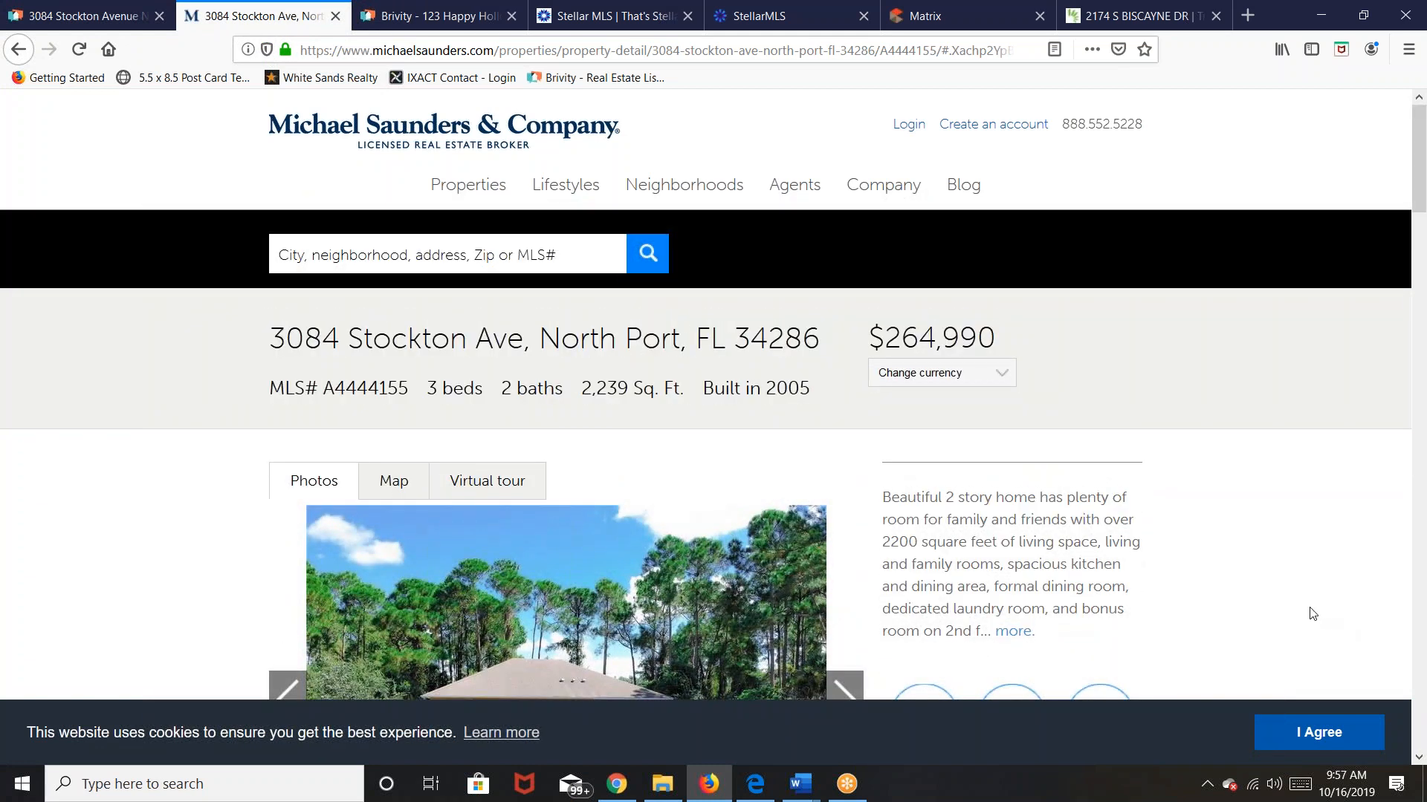
pyautogui.click(602, 52)
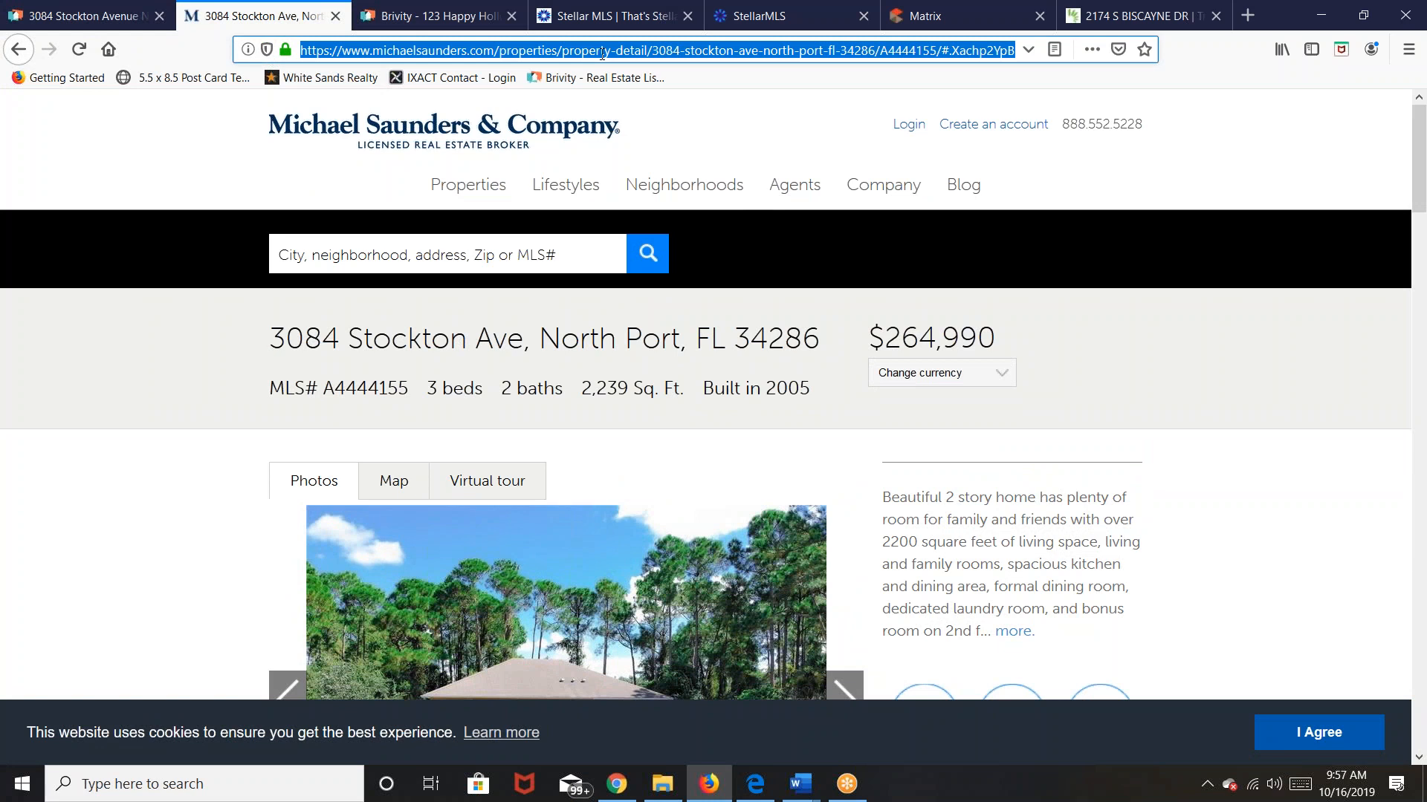
pyautogui.rightClick(602, 53)
pyautogui.click(643, 106)
pyautogui.click(83, 19)
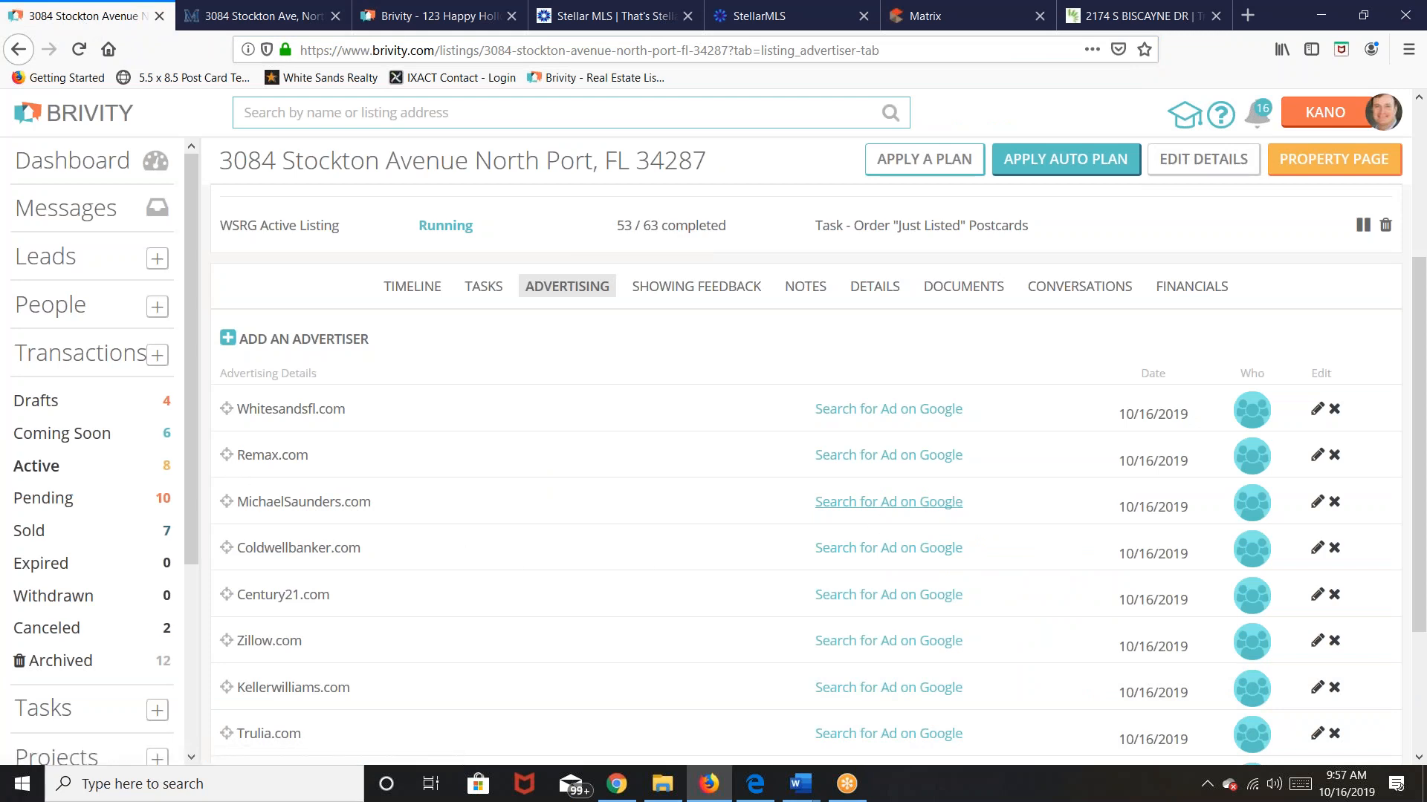
# Step: Paste the copied URL into MichaelSaunders.com's URL of Ad, save, and open the new link
pyautogui.click(1317, 503)
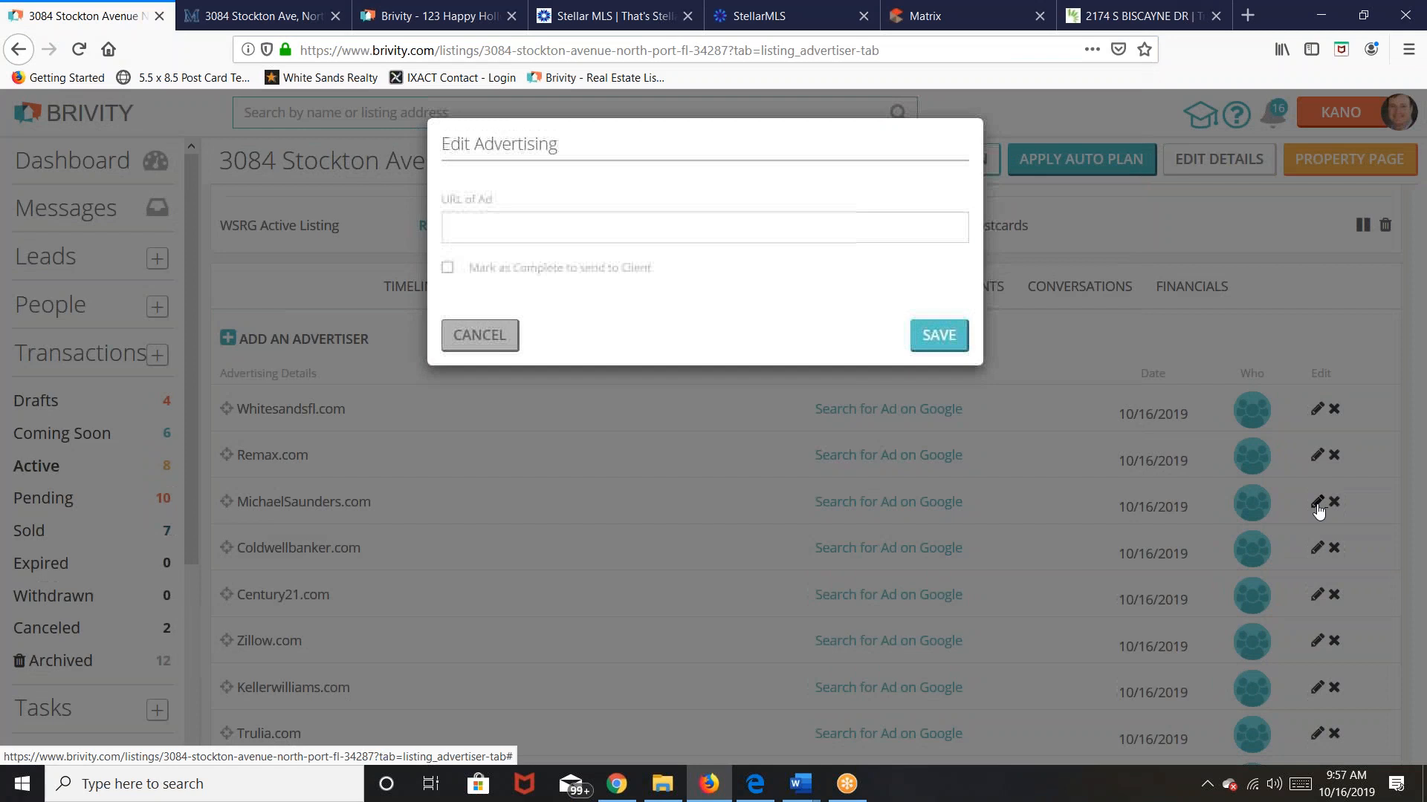
pyautogui.click(535, 226)
pyautogui.rightClick(534, 226)
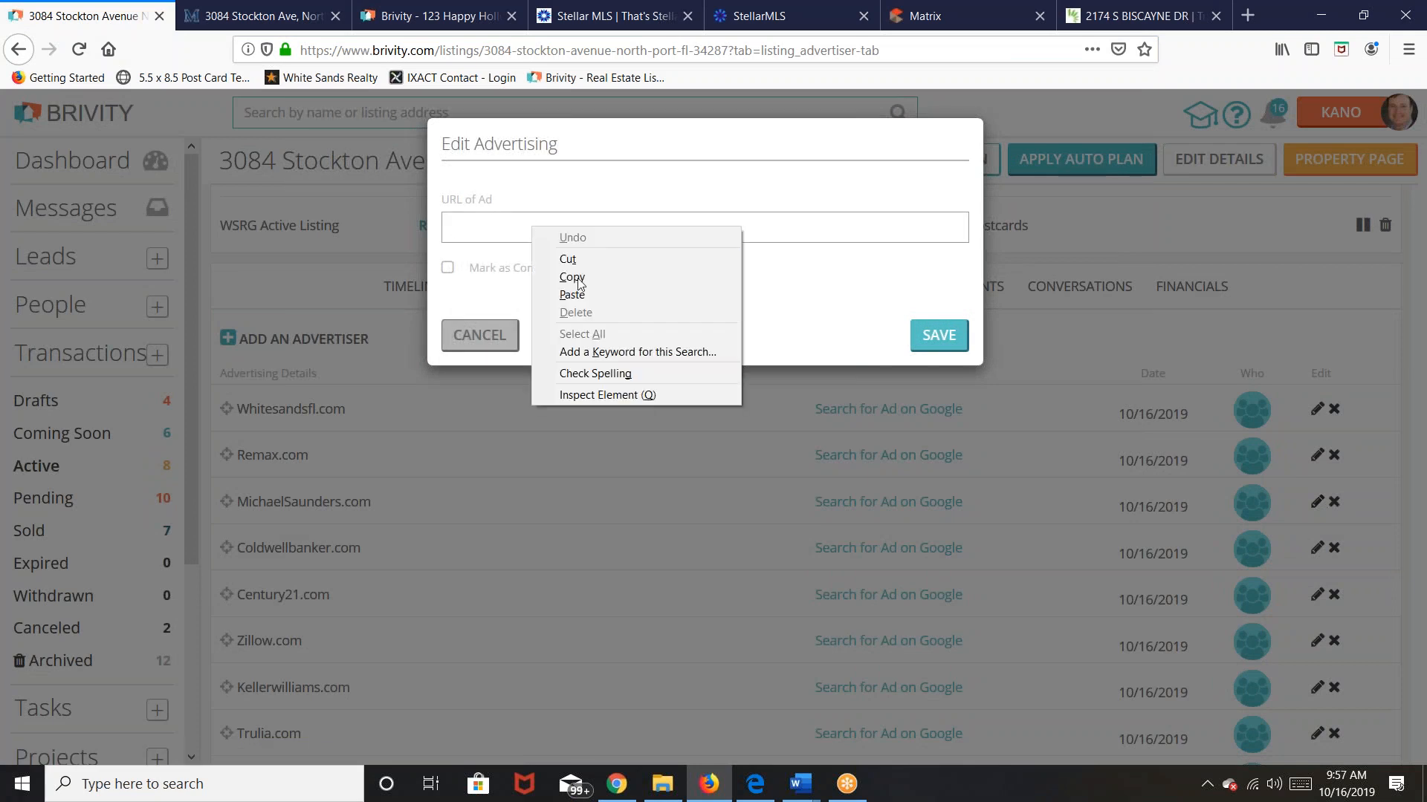
pyautogui.click(586, 295)
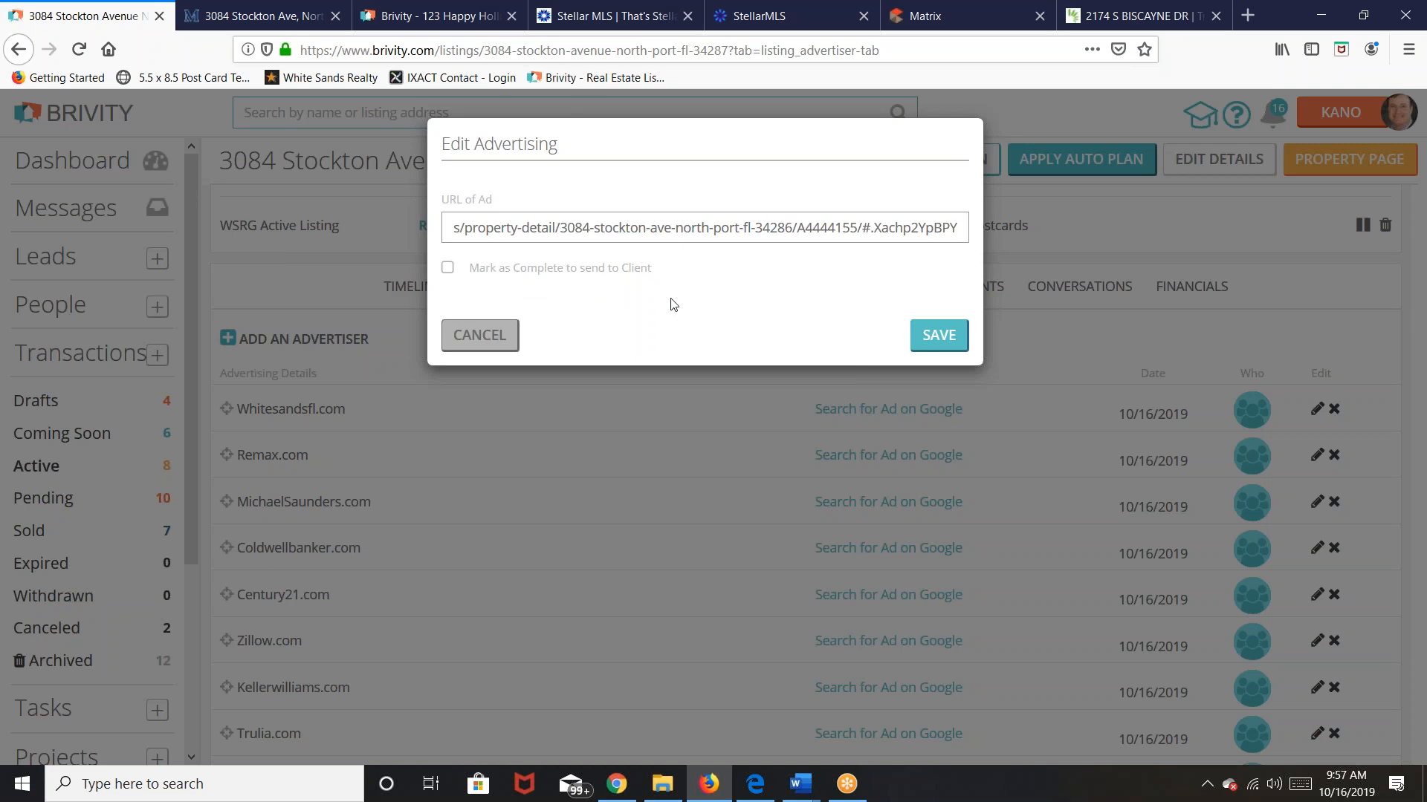
pyautogui.click(940, 336)
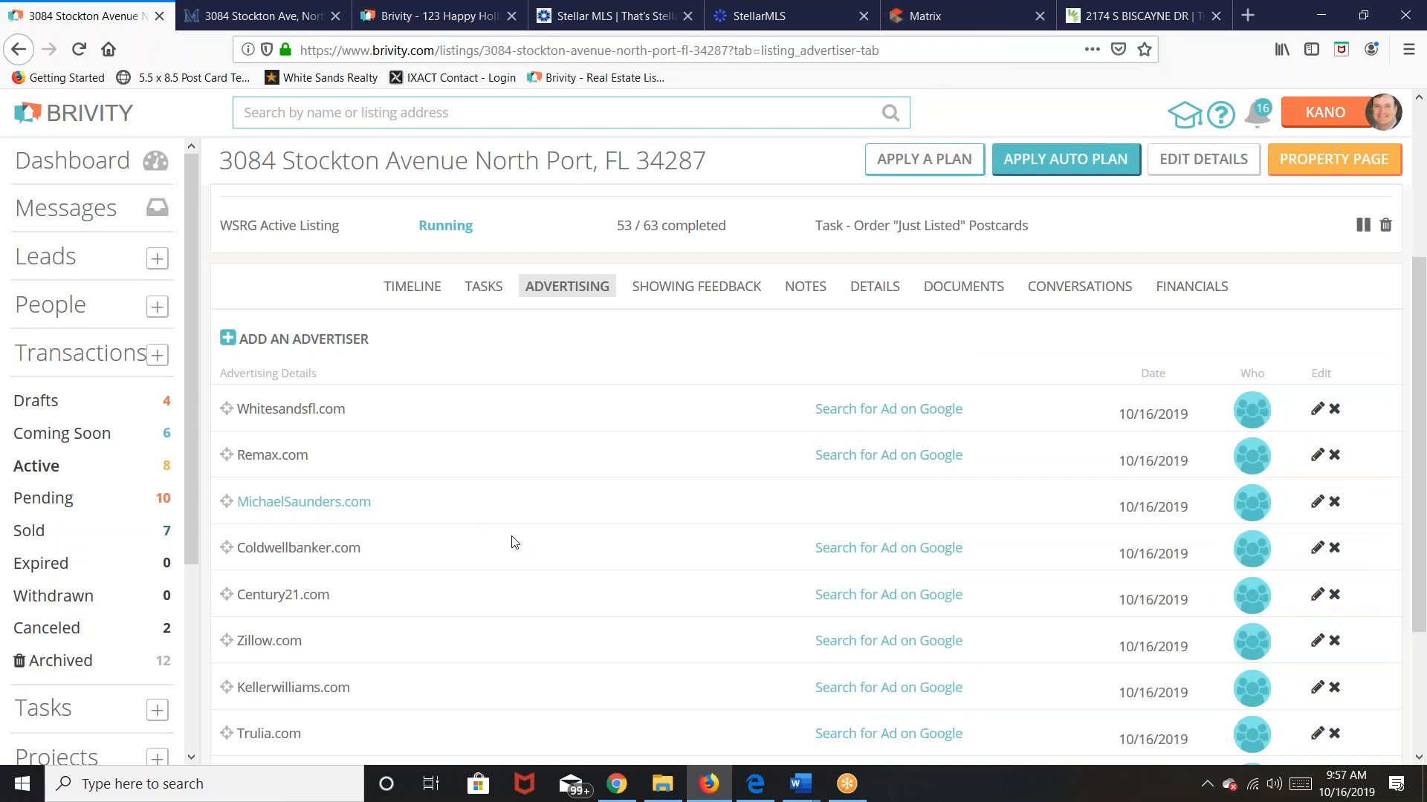
pyautogui.click(328, 501)
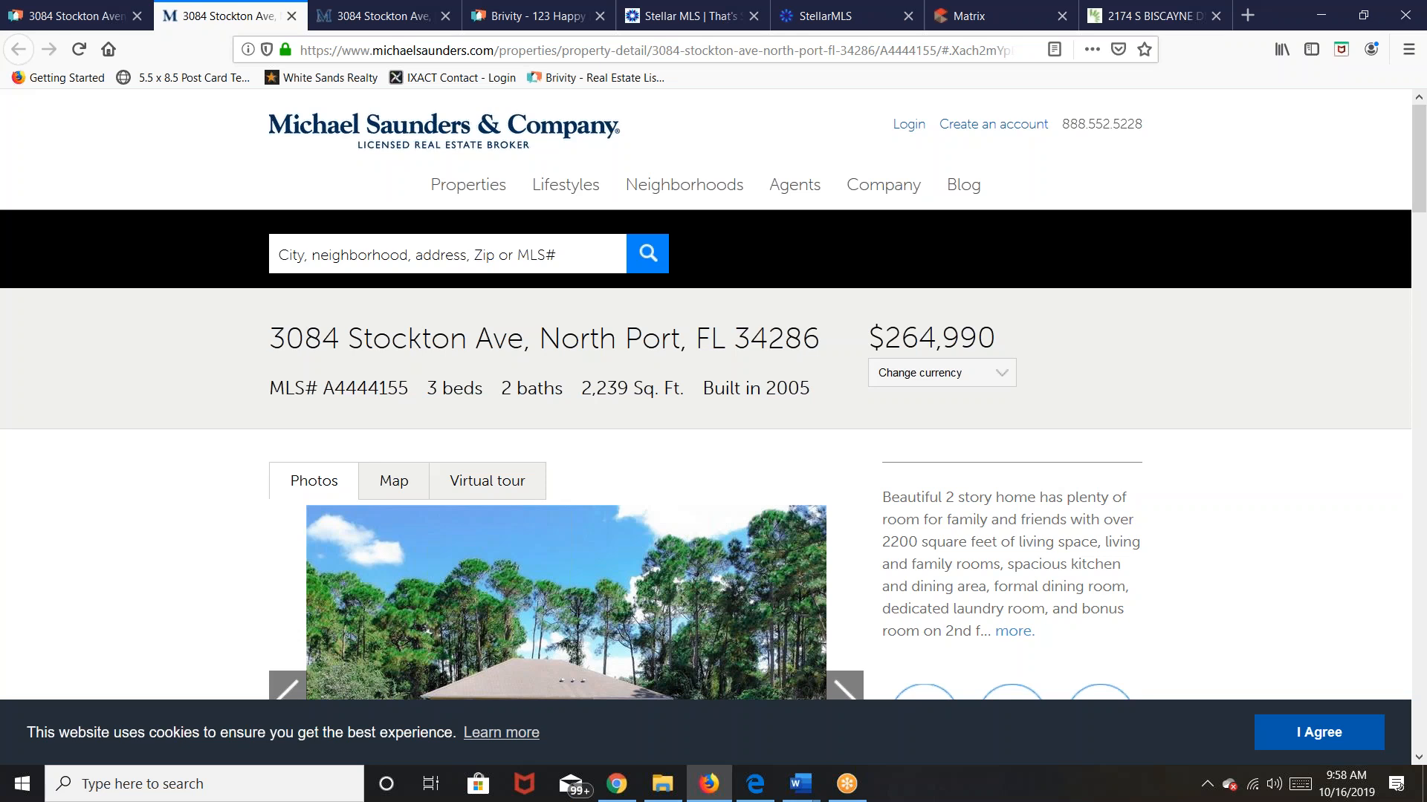
pyautogui.click(45, 14)
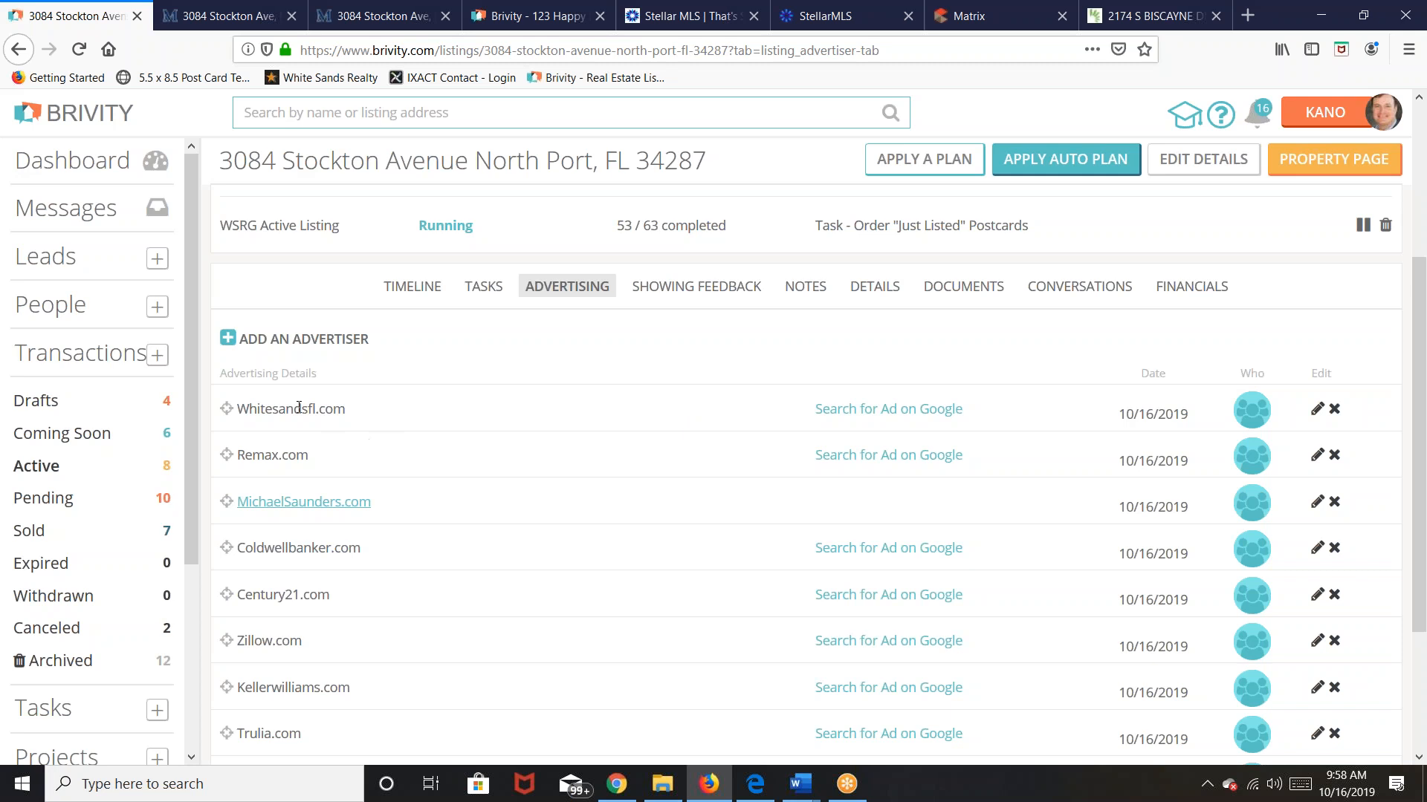
pyautogui.click(908, 411)
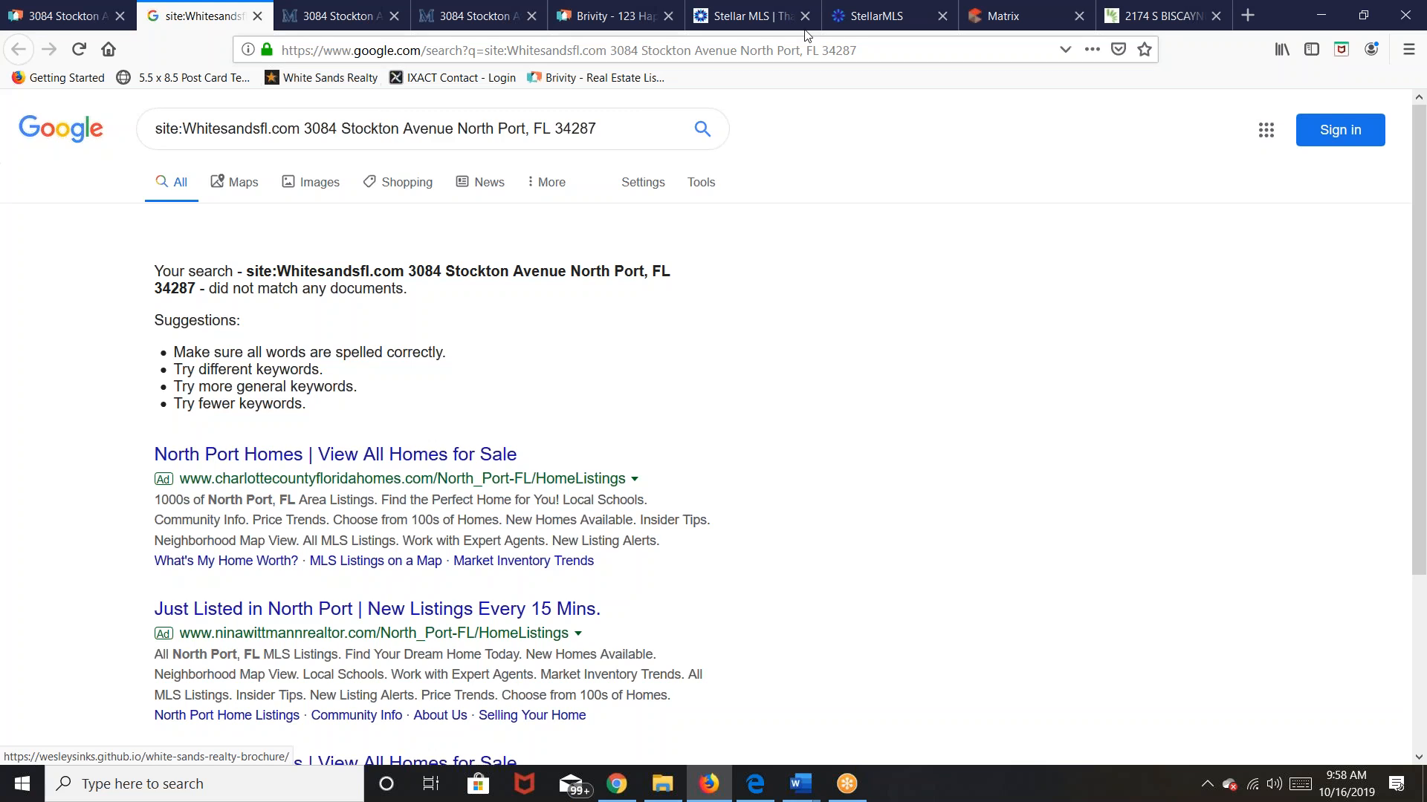
# Step: Go directly to whitesandsfl.com, correcting the mistyped address
pyautogui.click(861, 50)
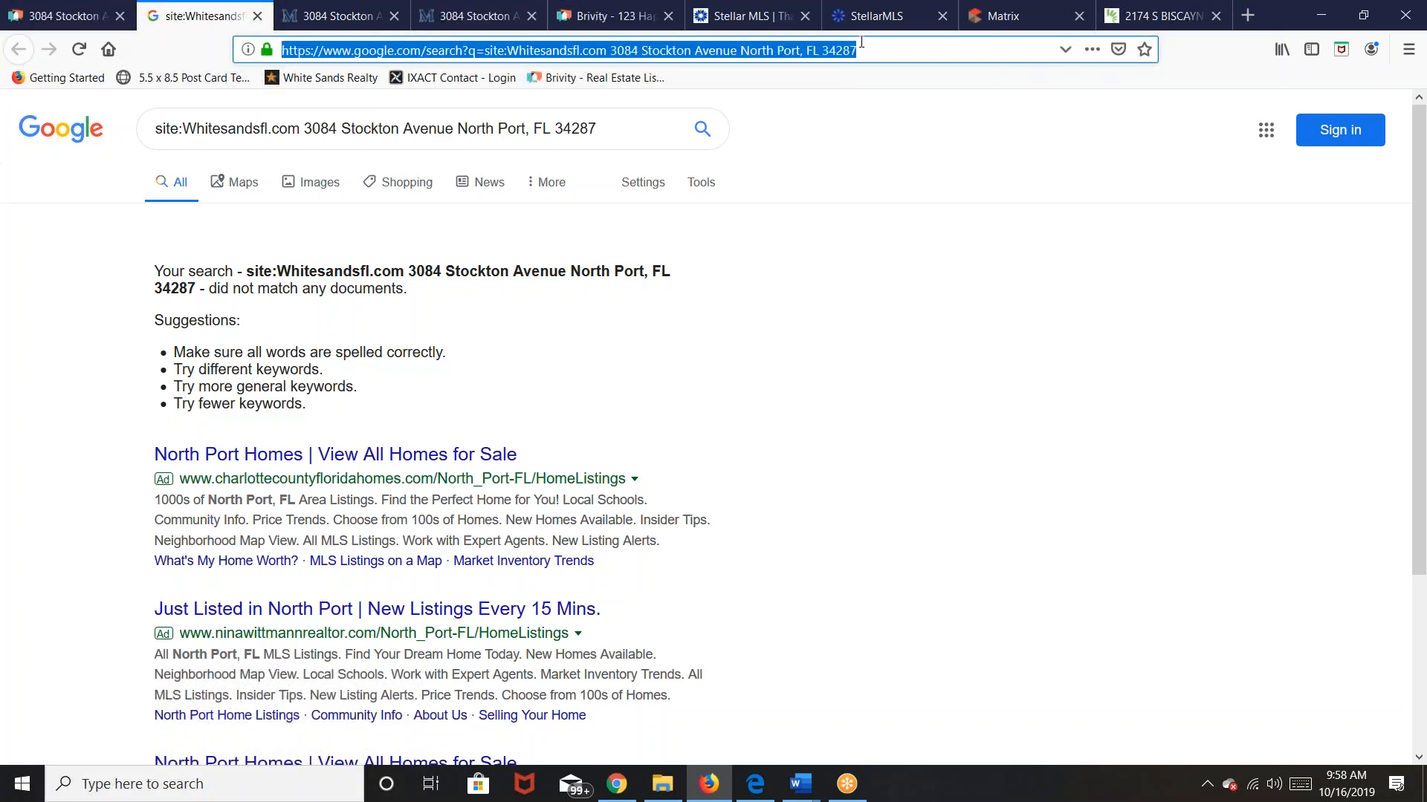
pyautogui.write('whitesa')
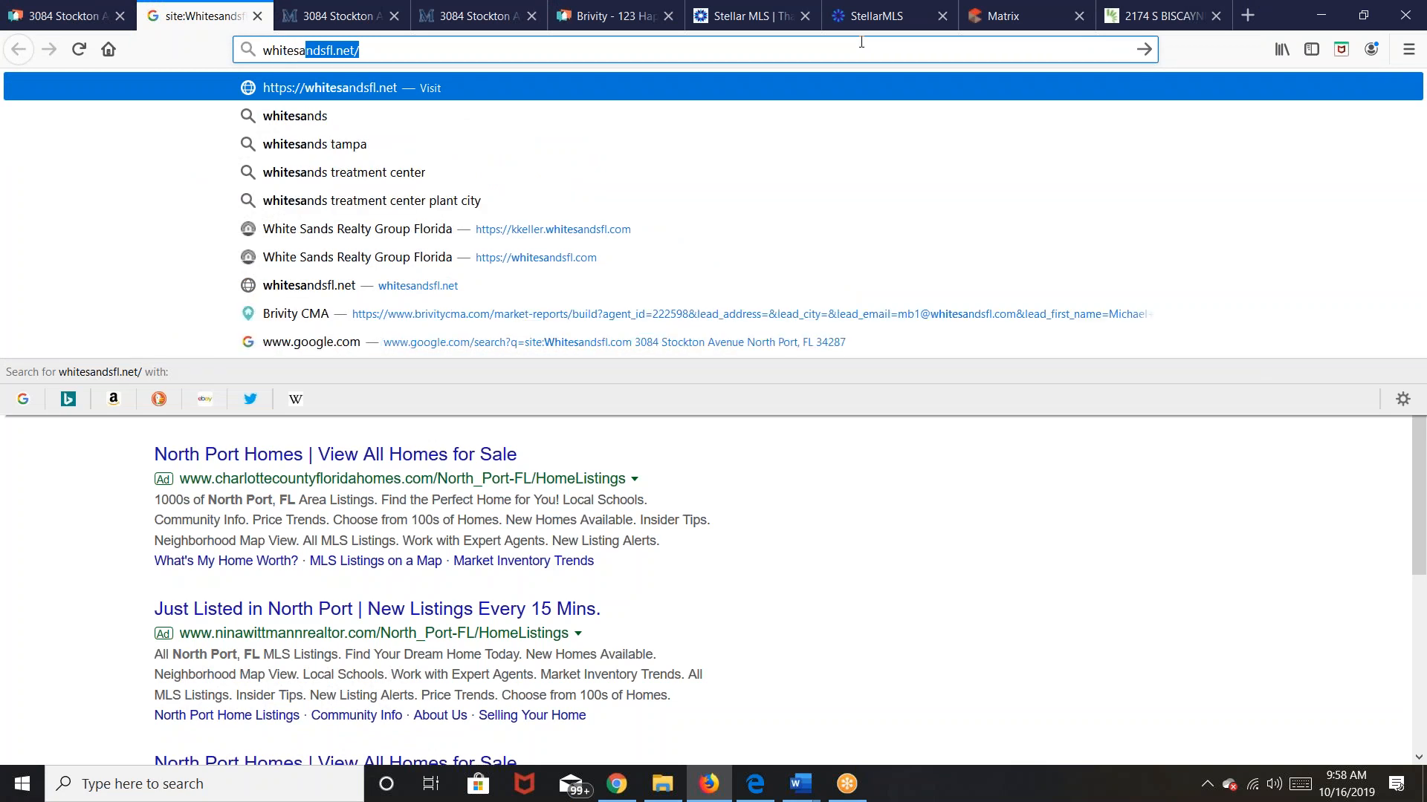
pyautogui.write('dnsfl.co')
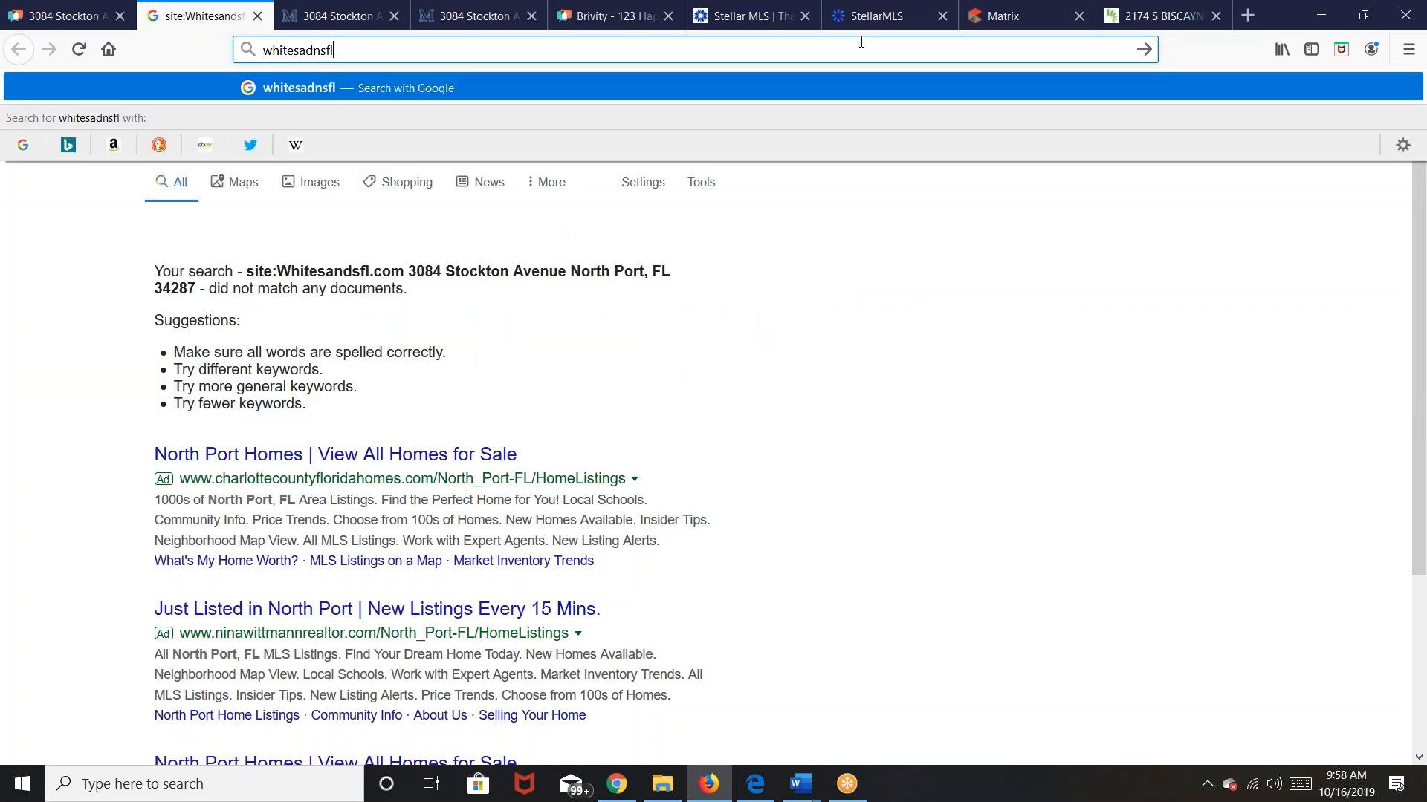
pyautogui.press('BackSpace')
pyautogui.press('BackSpace')
pyautogui.press('BackSpace')
pyautogui.press('BackSpace')
pyautogui.press('BackSpace')
pyautogui.press('BackSpace')
pyautogui.press('BackSpace')
pyautogui.press('BackSpace')
pyautogui.write('ndsfl.com')
pyautogui.press('Return')
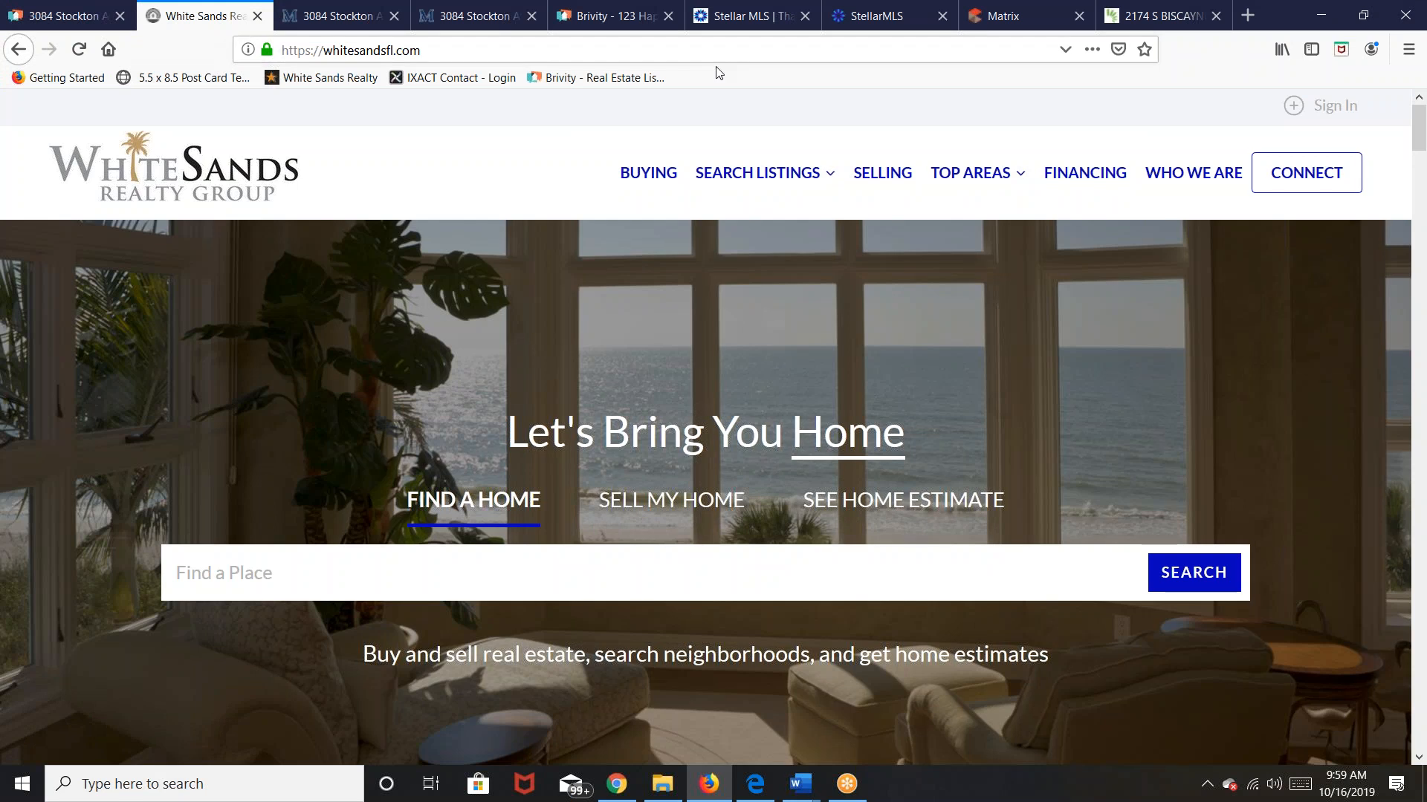
pyautogui.click(462, 569)
pyautogui.write('3084')
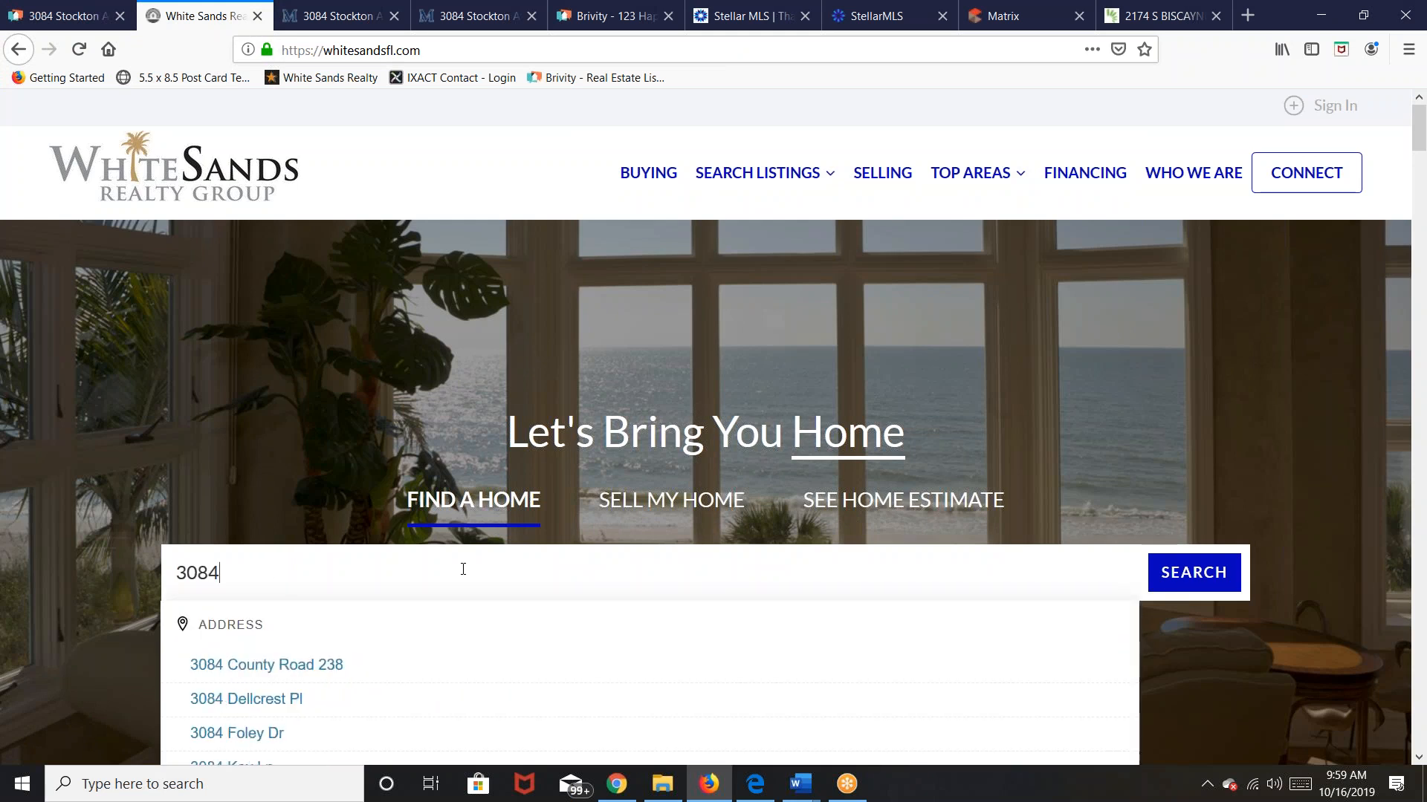
pyautogui.write(' sto')
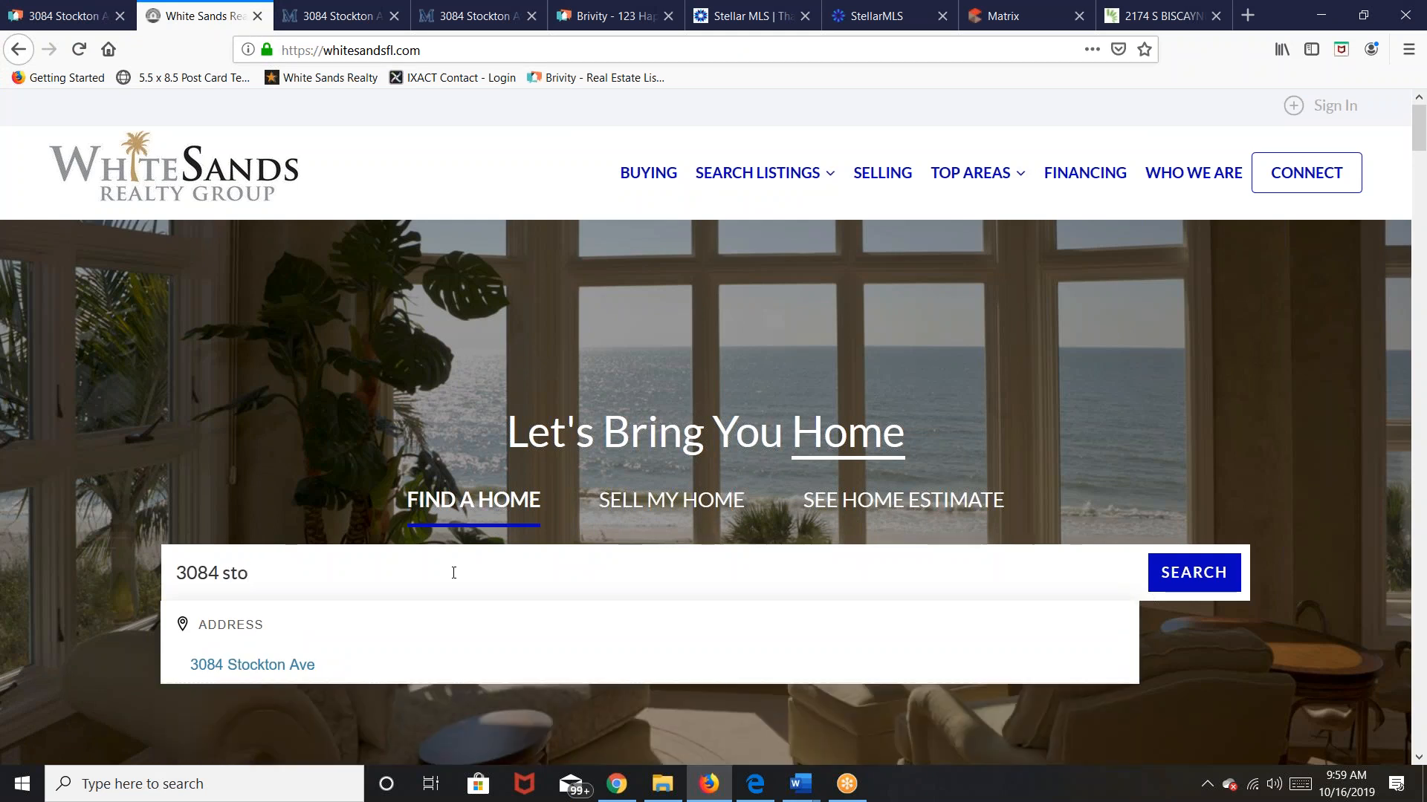
pyautogui.click(297, 665)
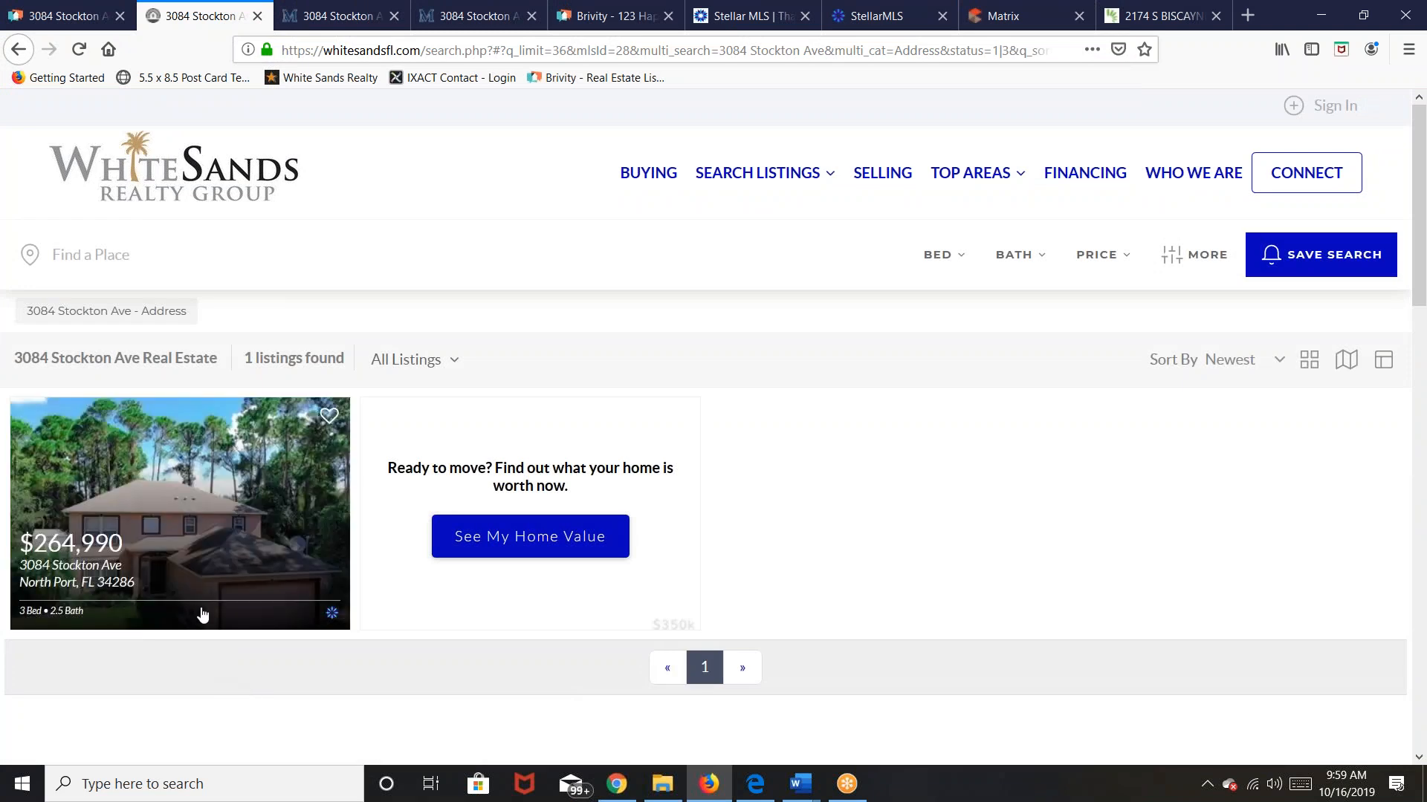
pyautogui.click(223, 565)
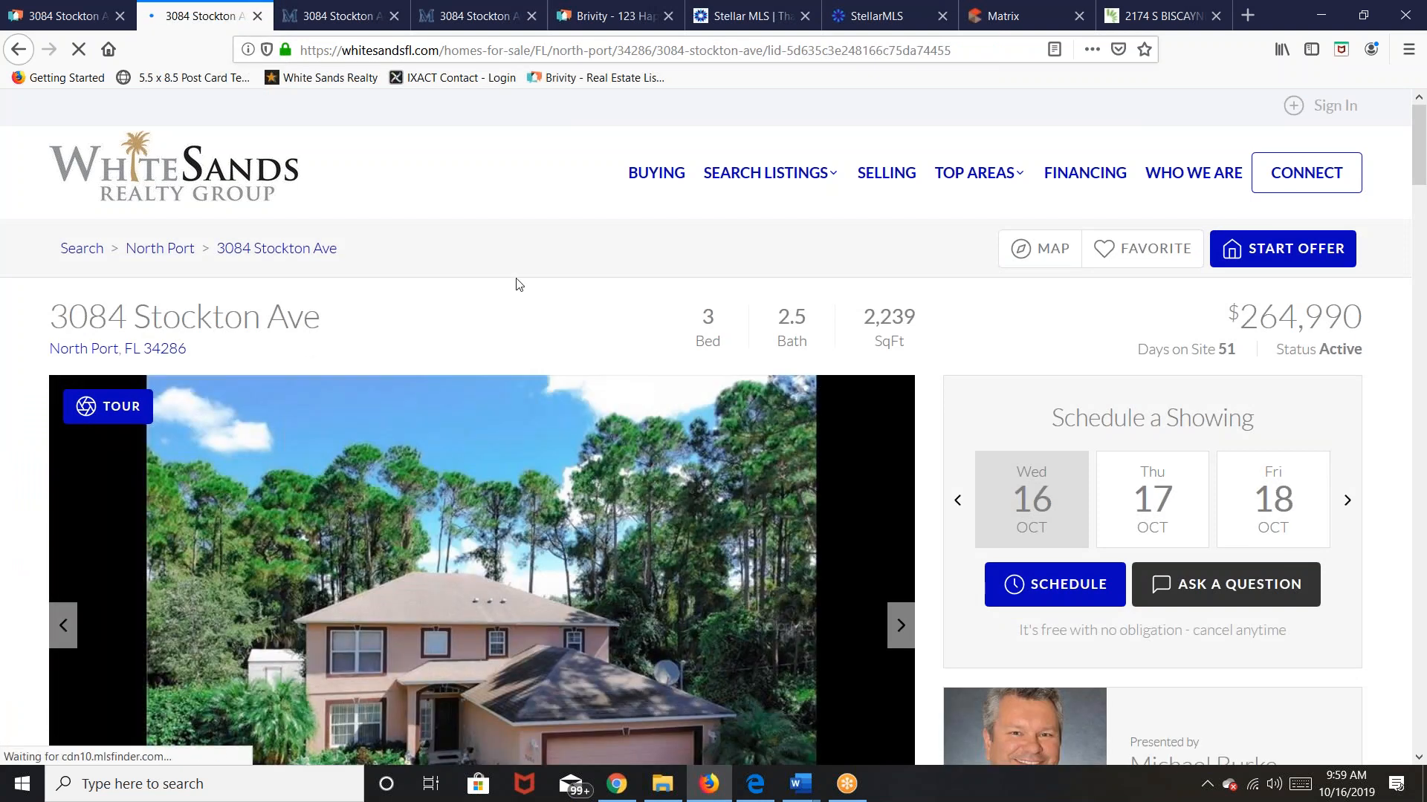
pyautogui.click(658, 49)
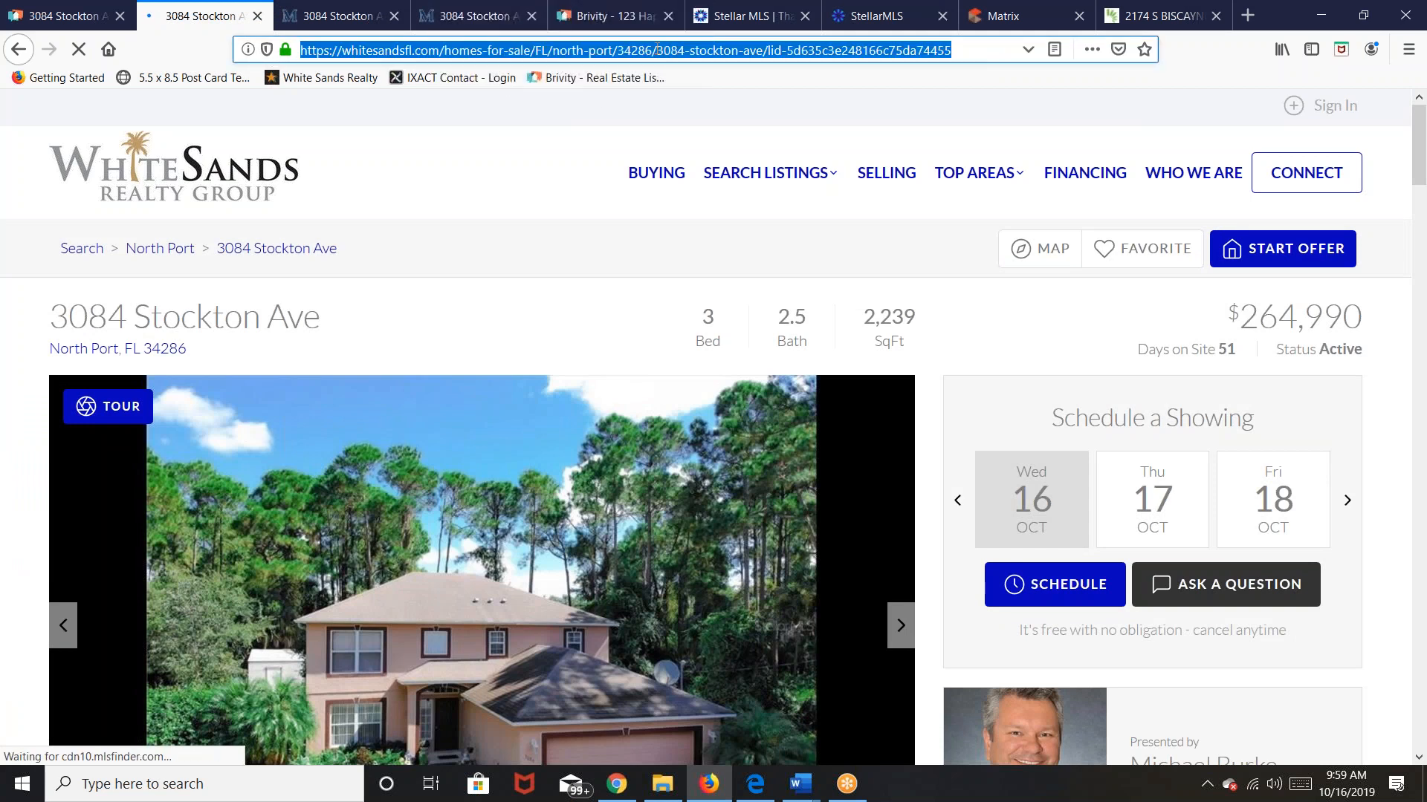
# Step: Paste the White Sands listing page address as the Whitesandsfl.com ad URL, save, and open the link
pyautogui.rightClick(658, 49)
pyautogui.click(692, 101)
pyautogui.click(40, 15)
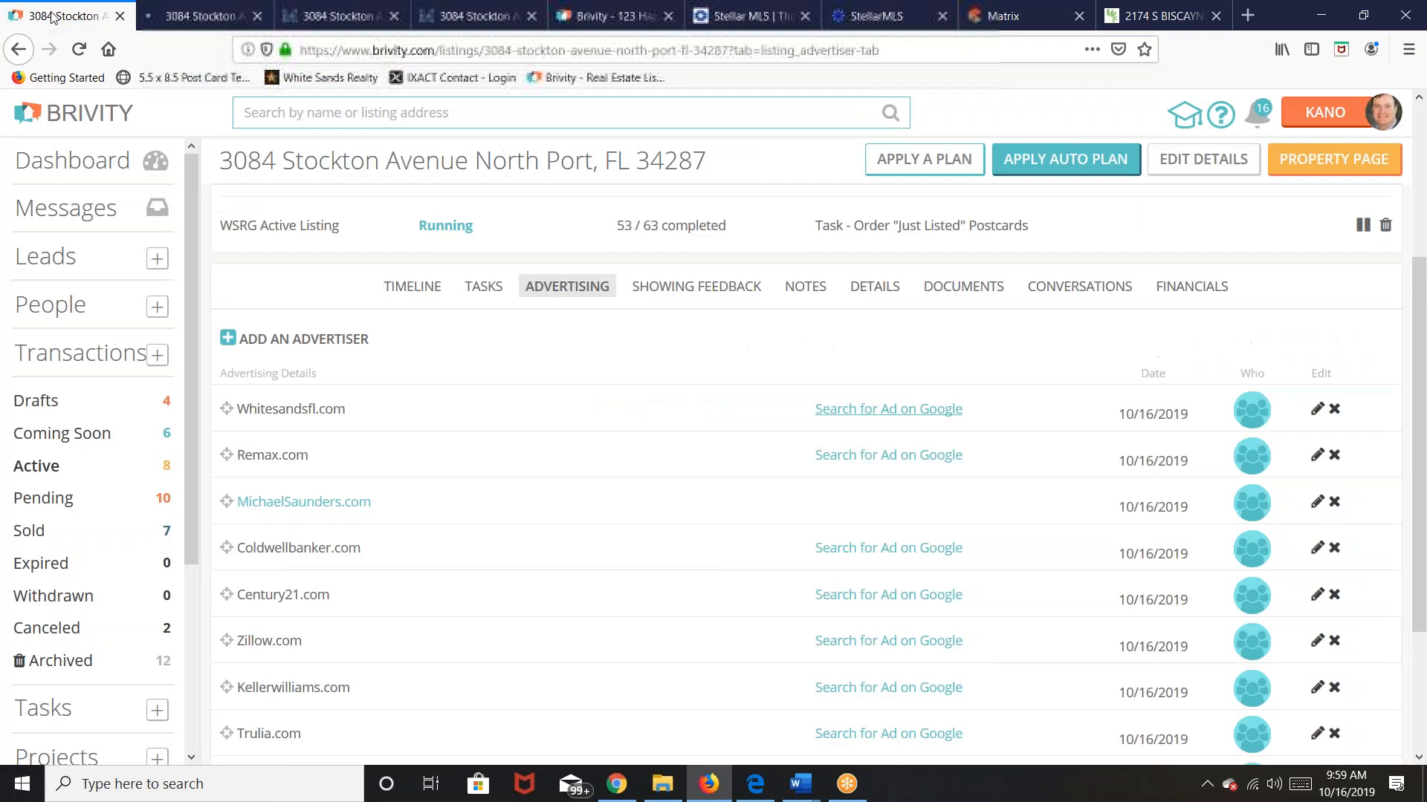
pyautogui.click(1315, 411)
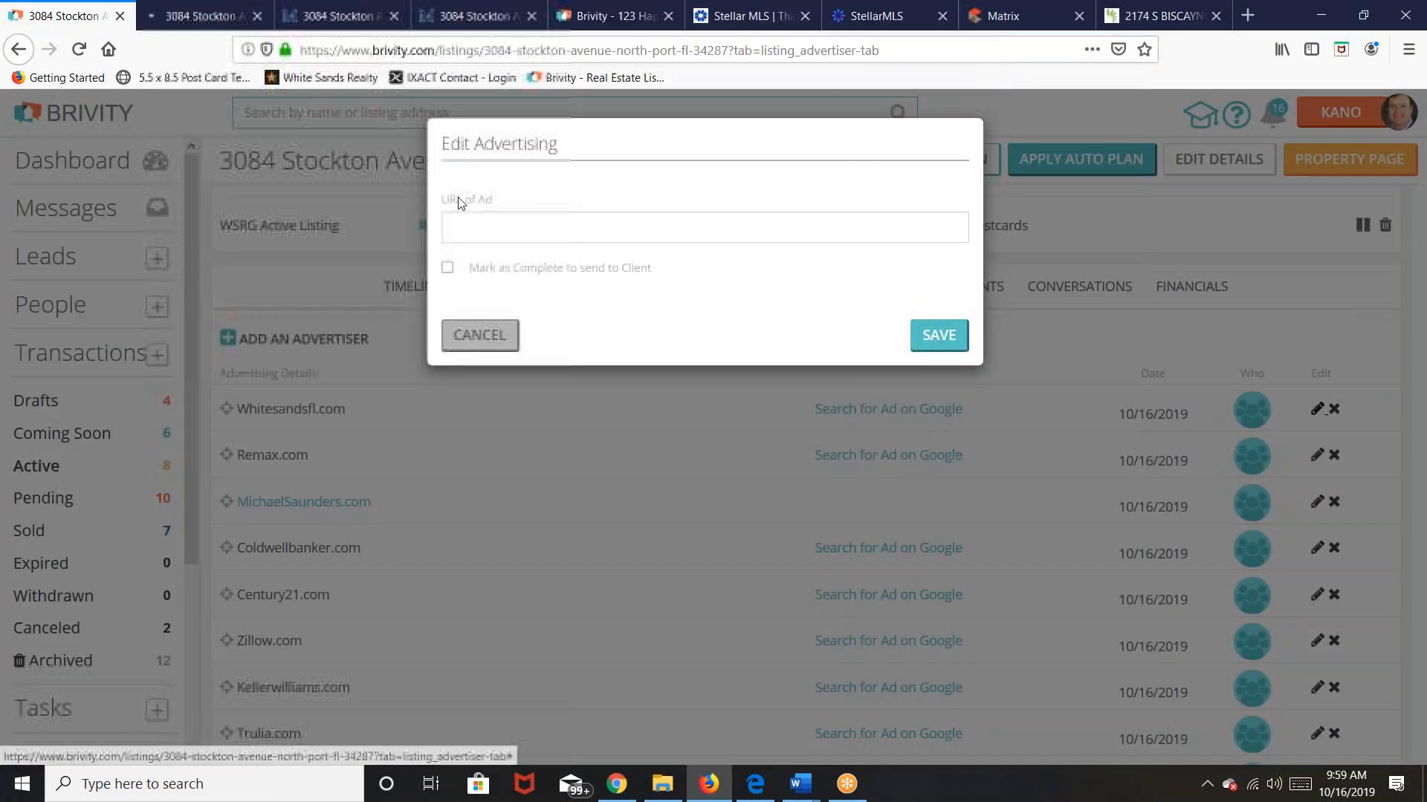
pyautogui.rightClick(476, 237)
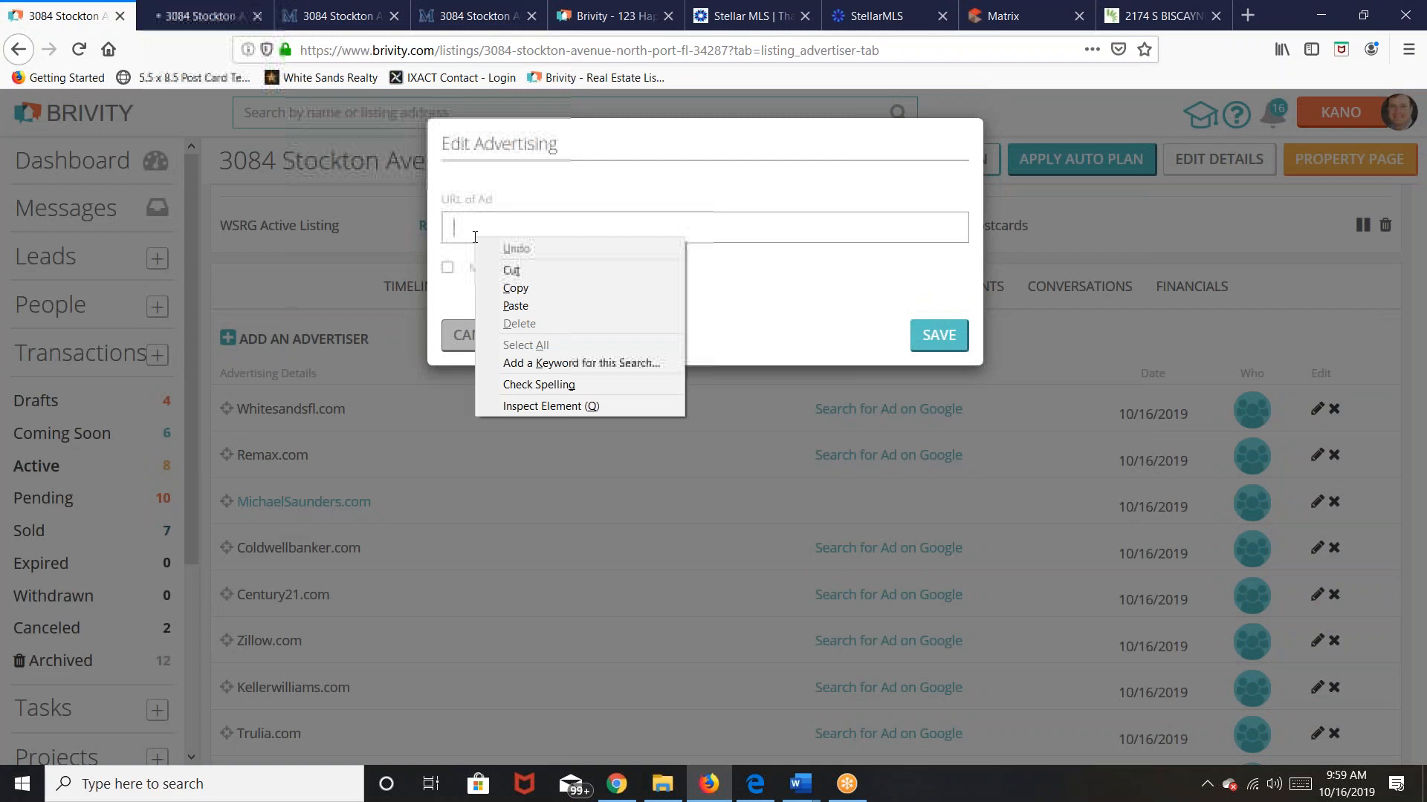
pyautogui.click(520, 306)
pyautogui.click(935, 346)
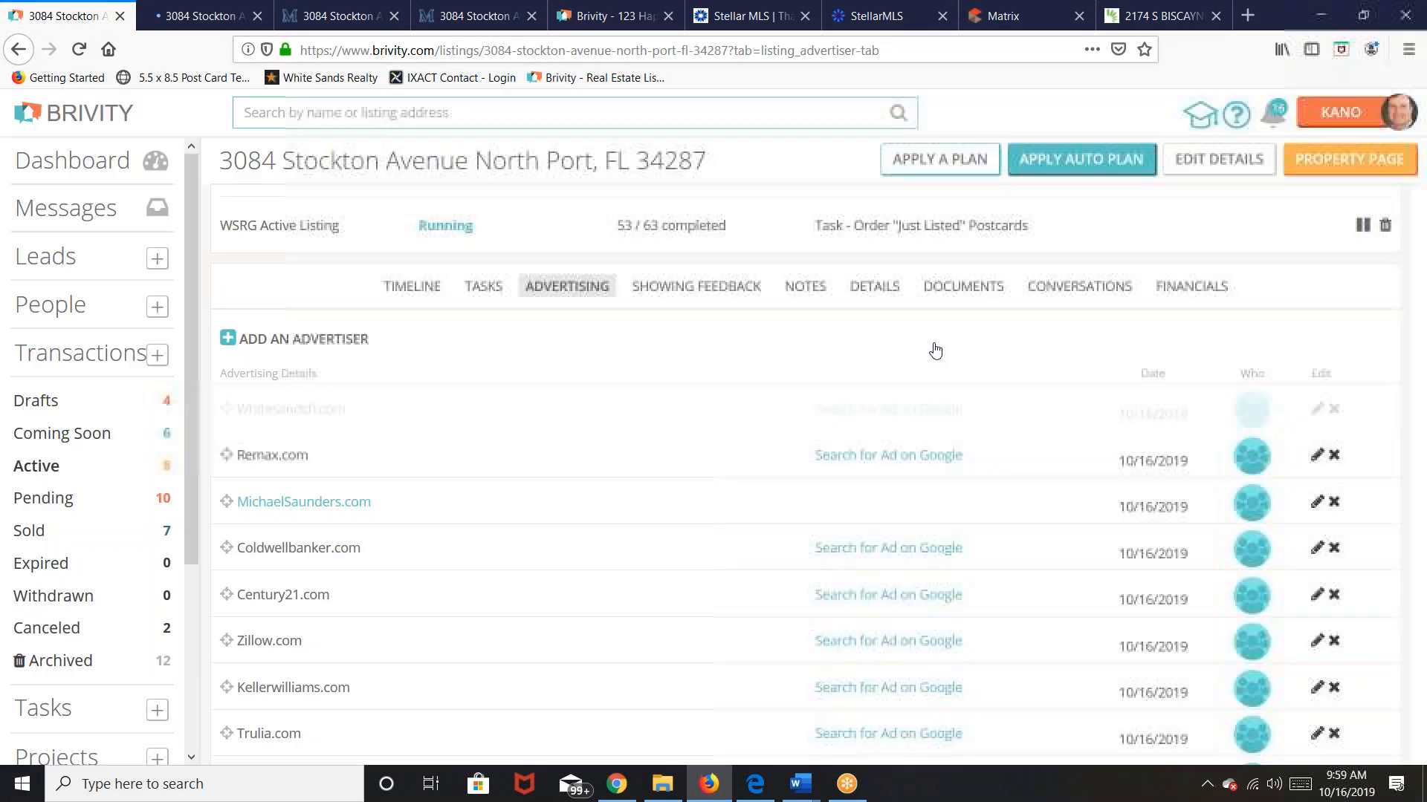
pyautogui.click(305, 410)
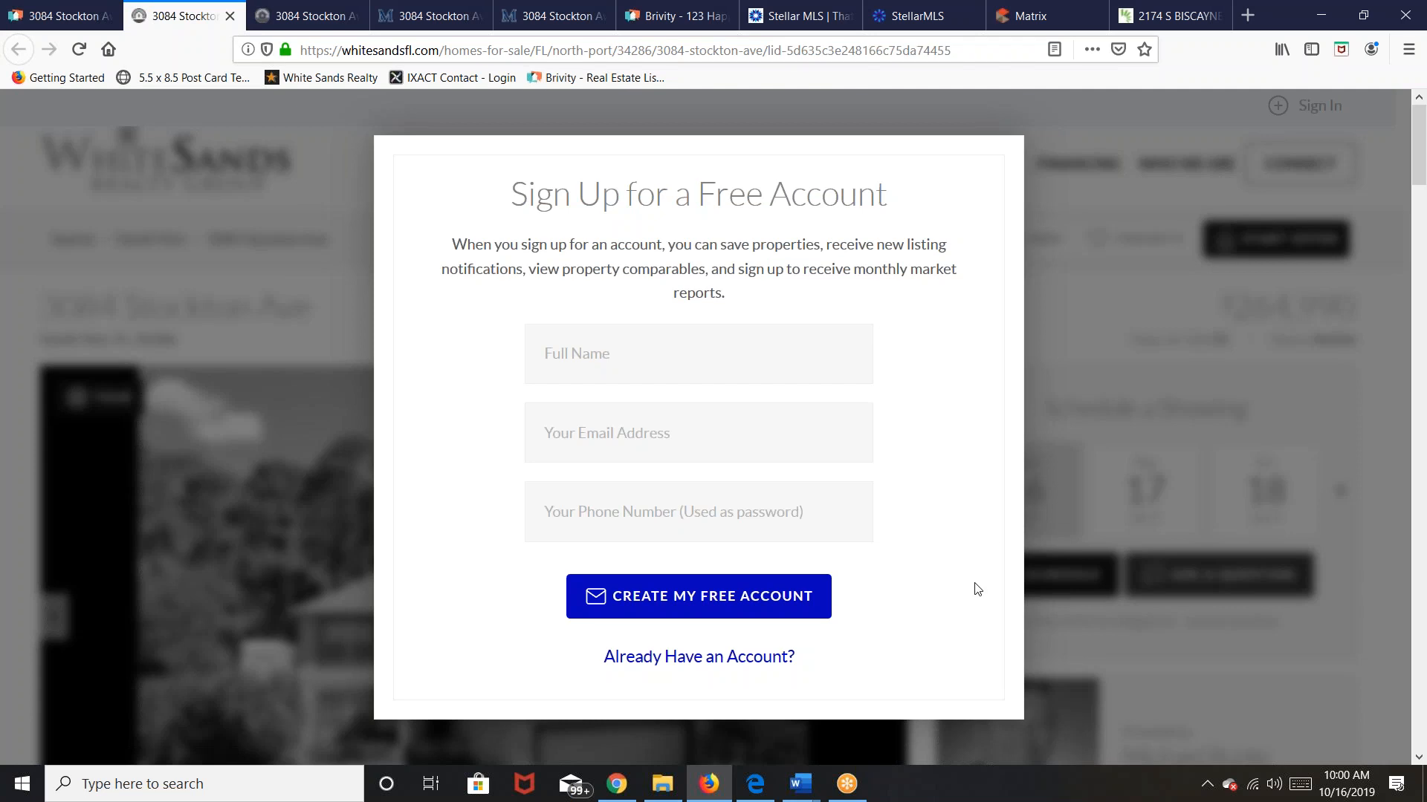
# Step: Create the free account with a full name, e-mail address and phone number, then answer Buying
pyautogui.click(600, 347)
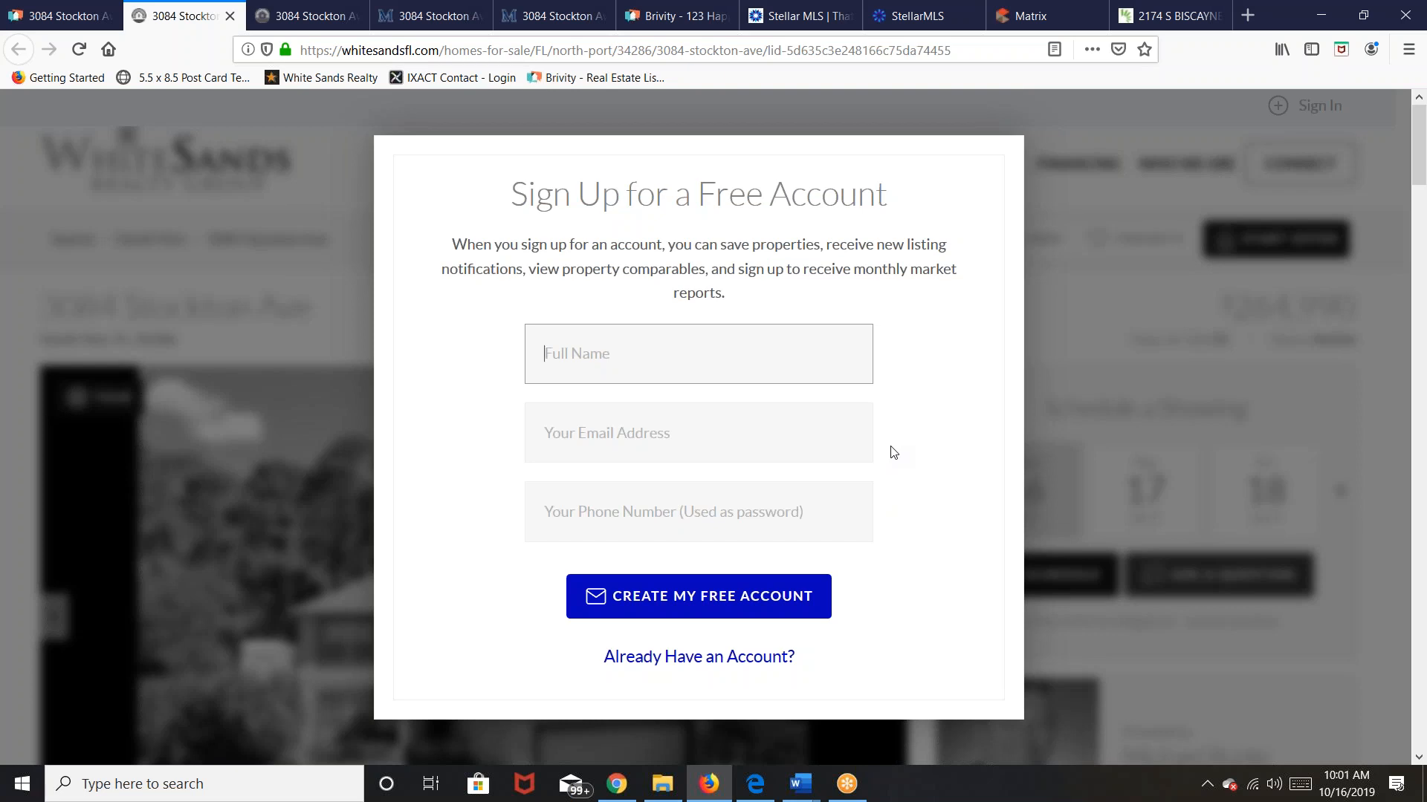
pyautogui.write('Kano Test')
pyautogui.click(696, 433)
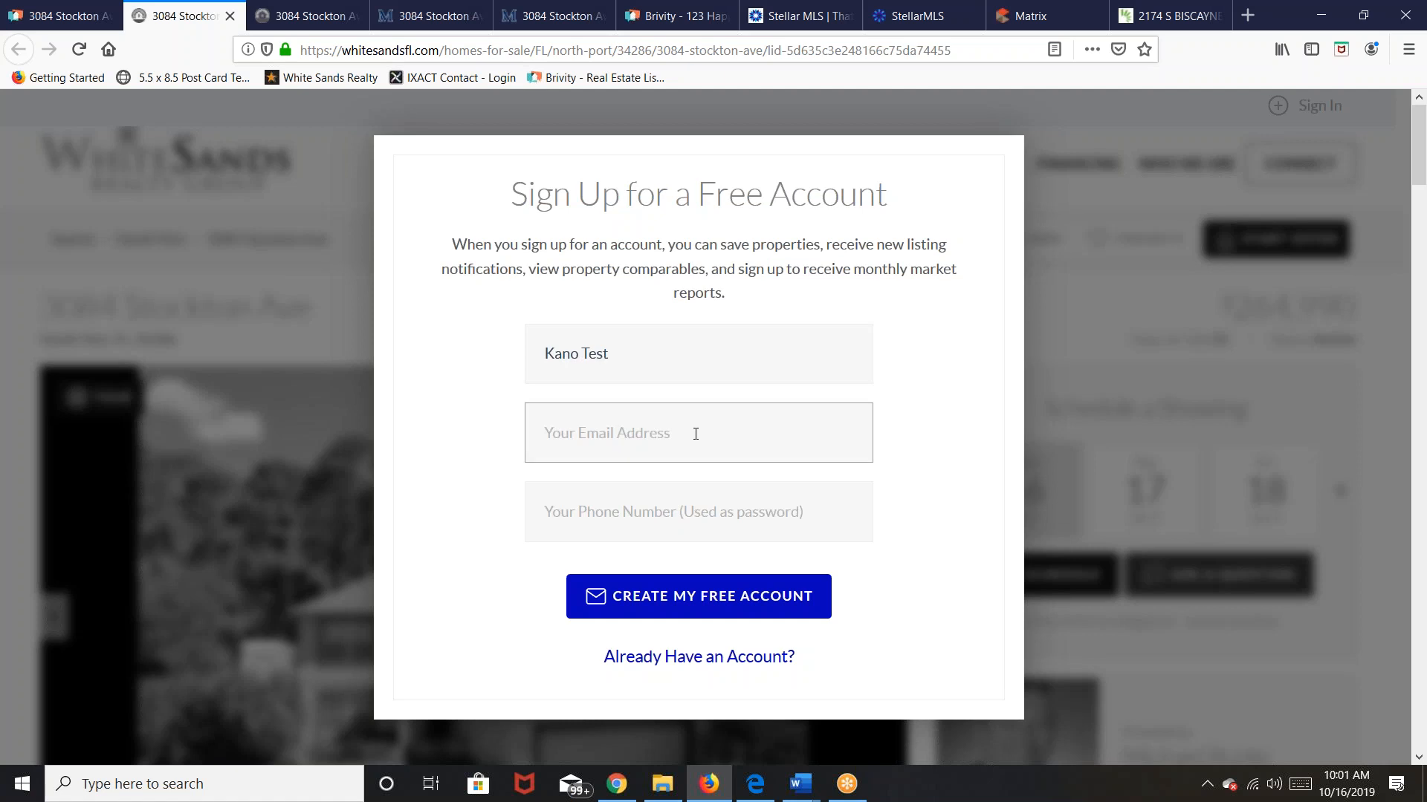
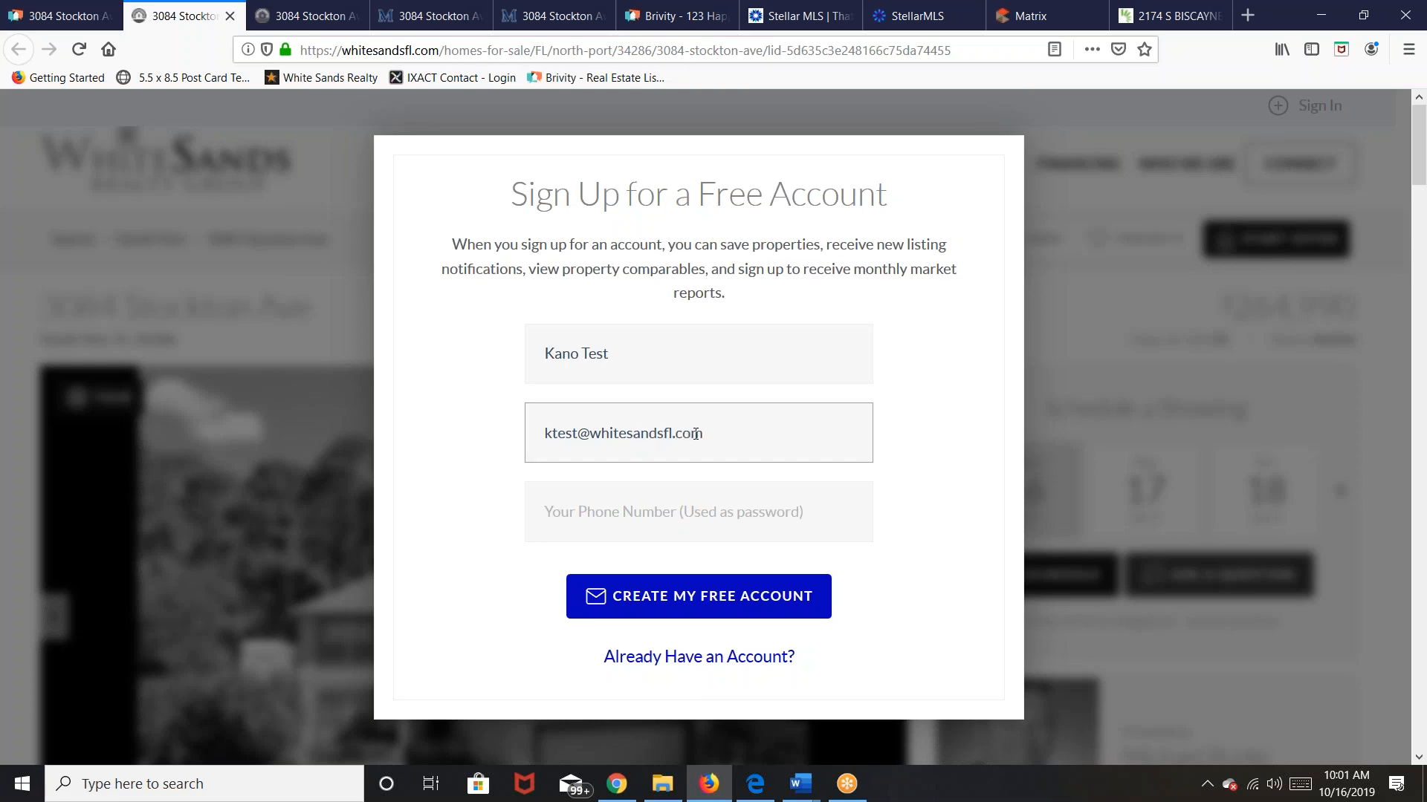
pyautogui.press('Tab')
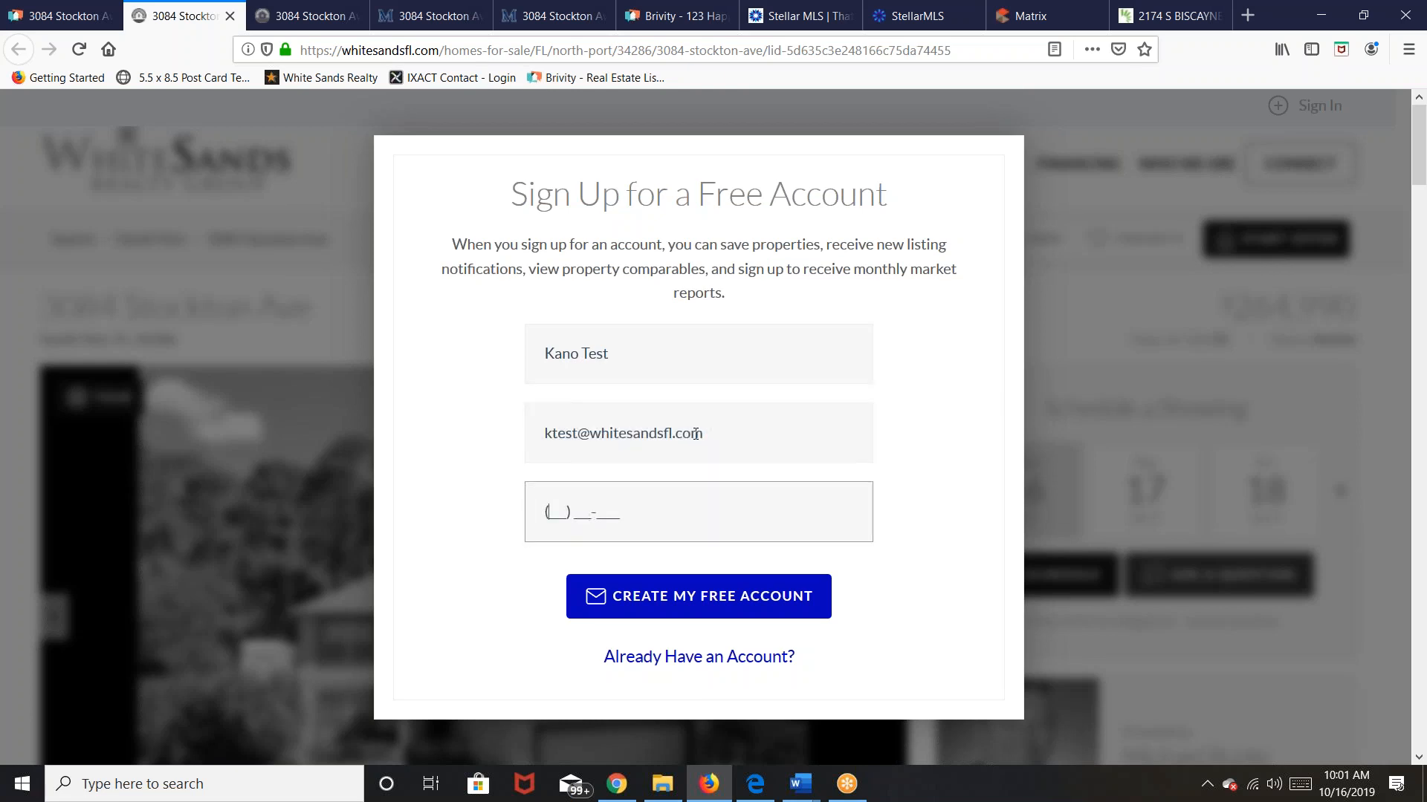
pyautogui.click(682, 598)
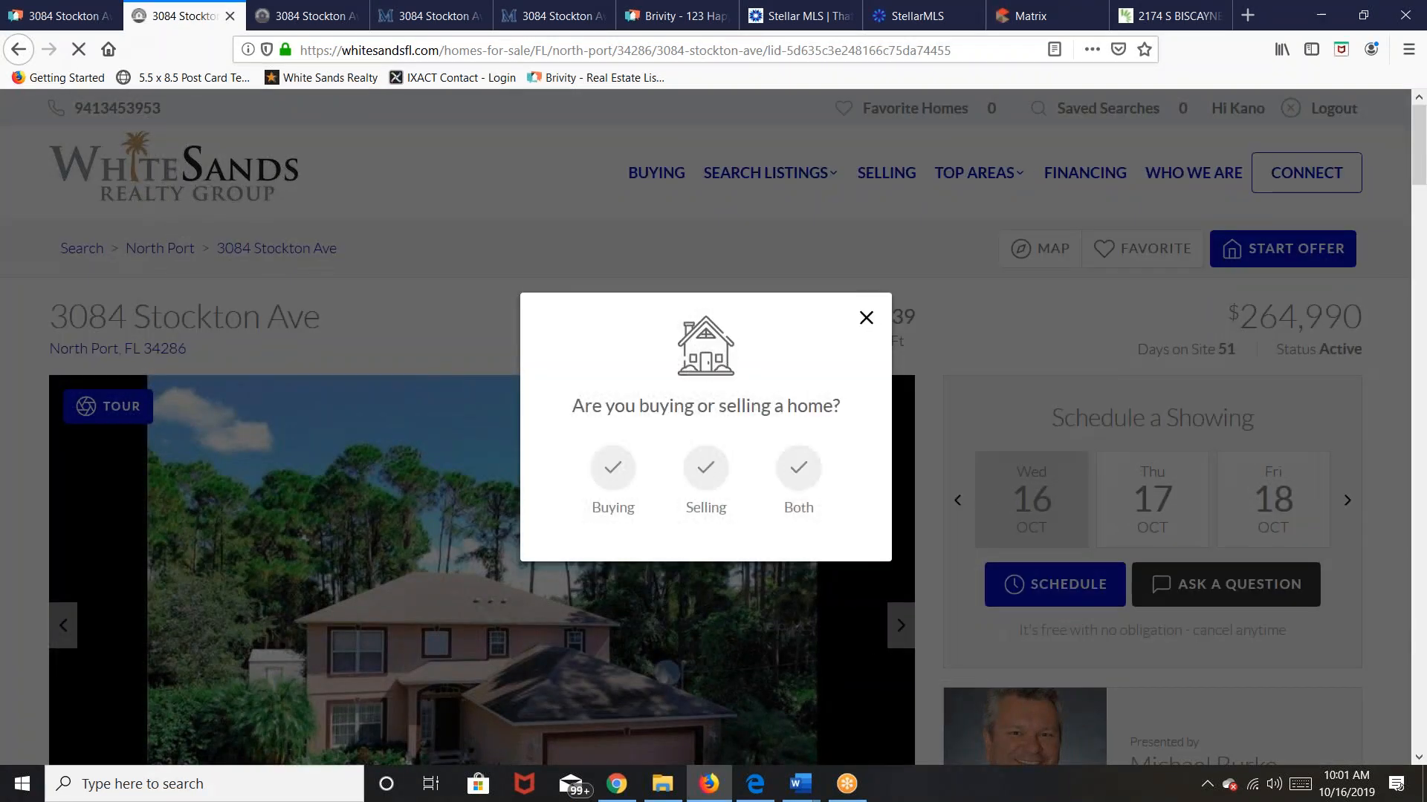
pyautogui.click(610, 480)
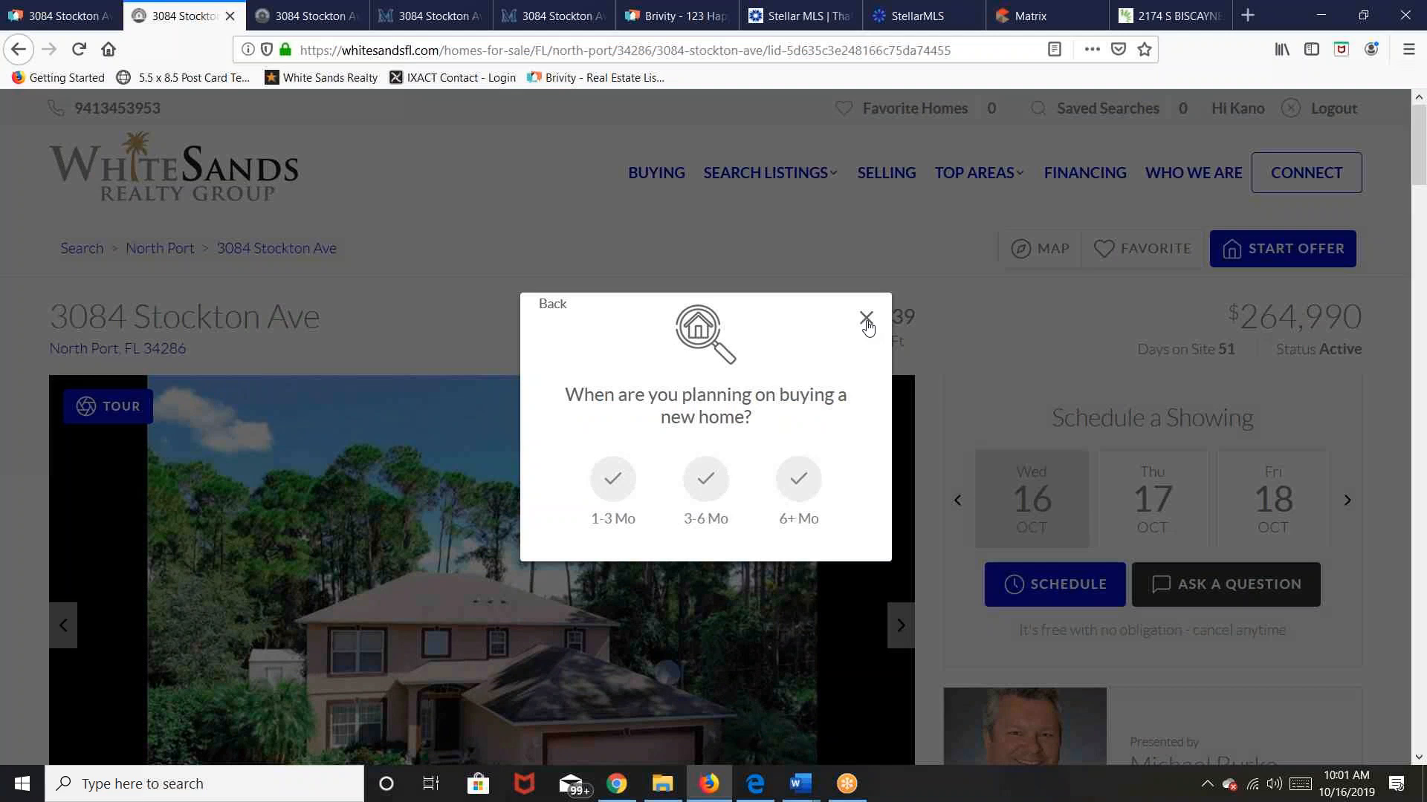
pyautogui.click(866, 319)
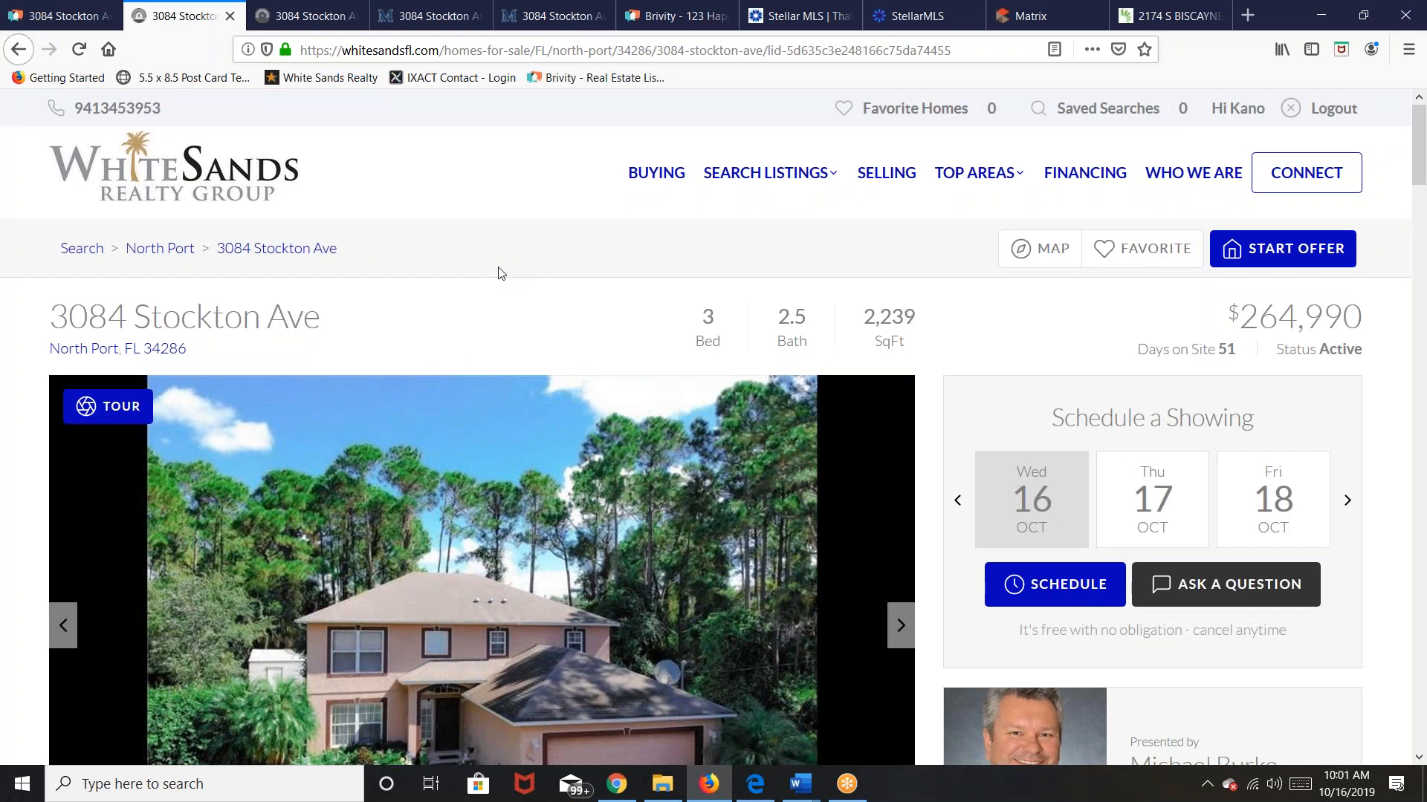
pyautogui.scroll(-3, 502, 273)
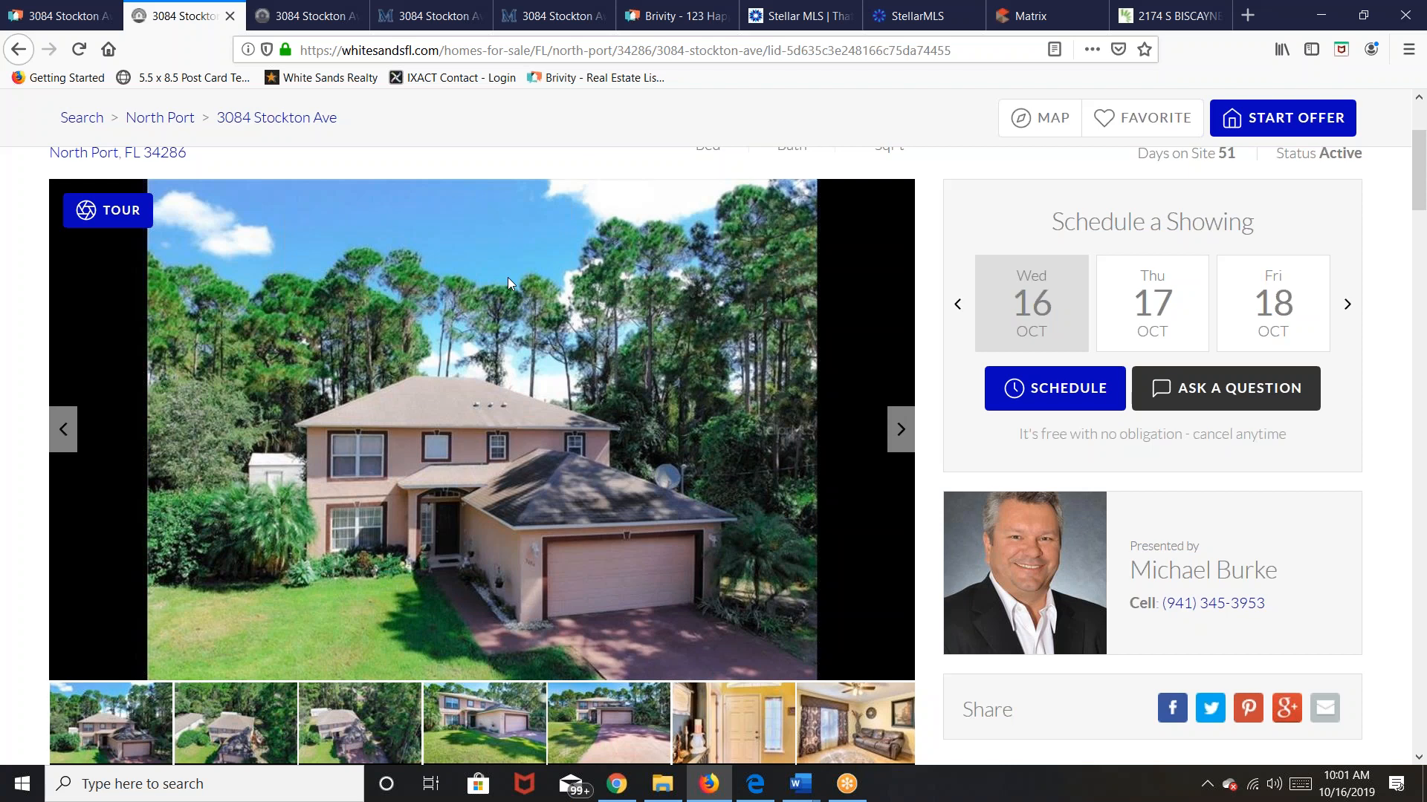
pyautogui.scroll(2, 508, 278)
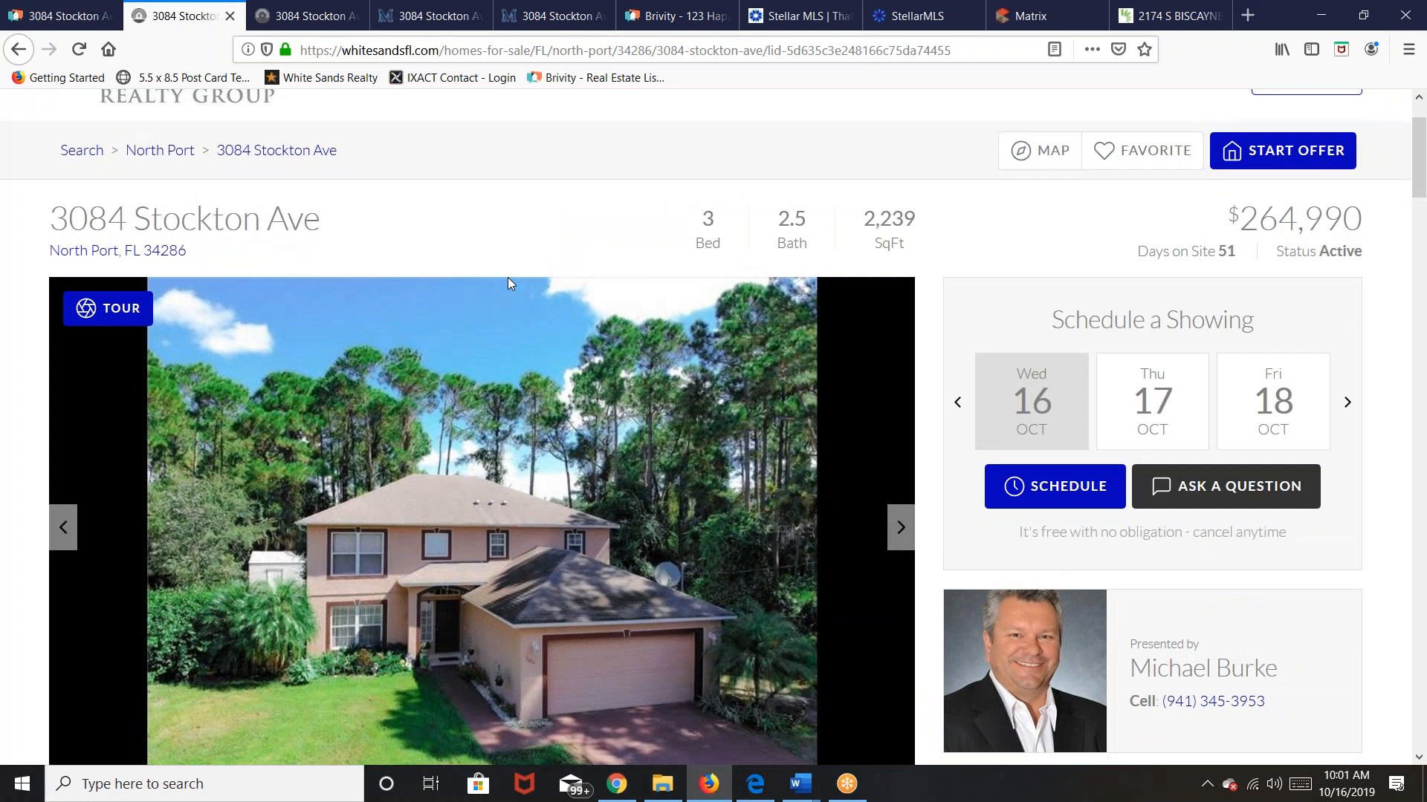
pyautogui.scroll(-5, 508, 280)
pyautogui.scroll(3, 509, 279)
pyautogui.click(318, 26)
pyautogui.click(403, 17)
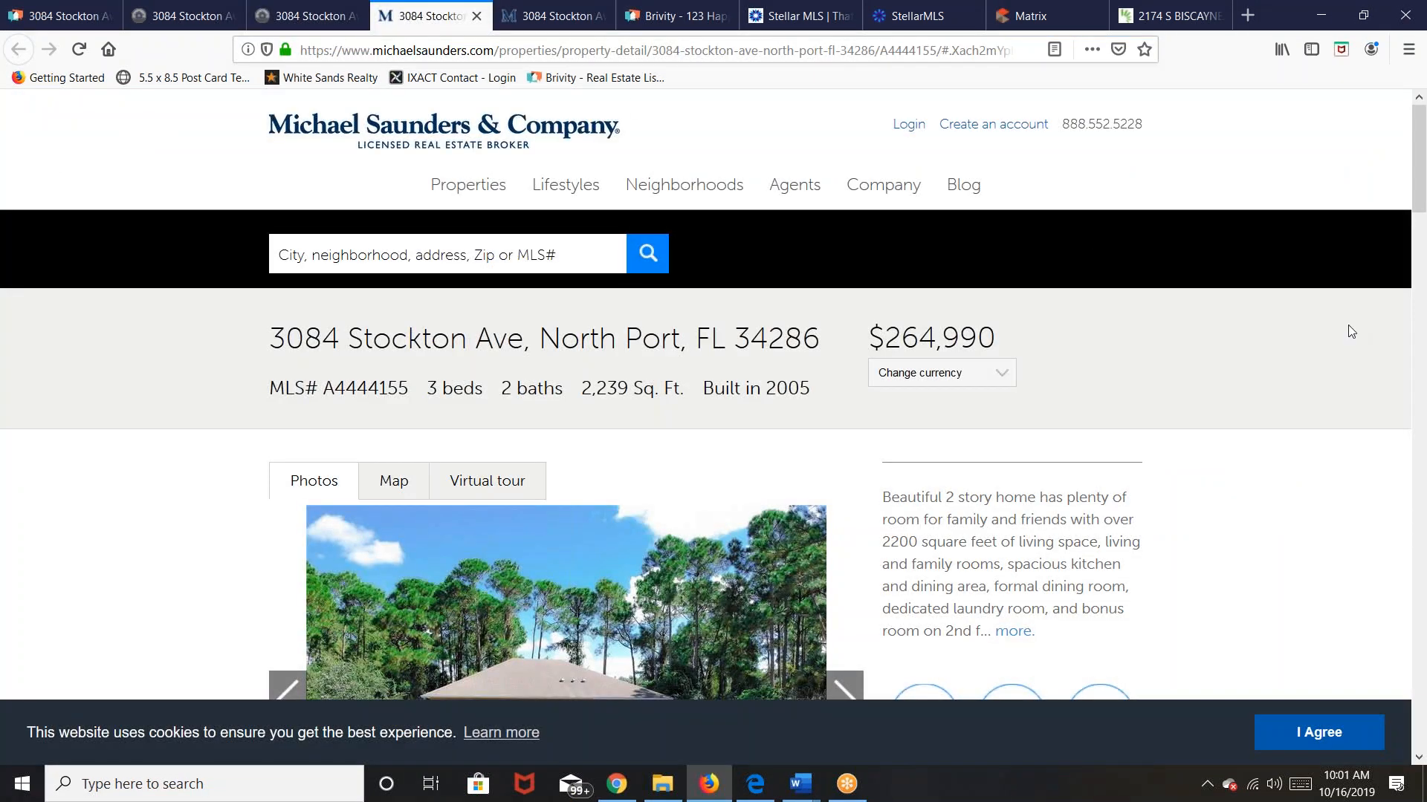
pyautogui.scroll(-2, 1294, 391)
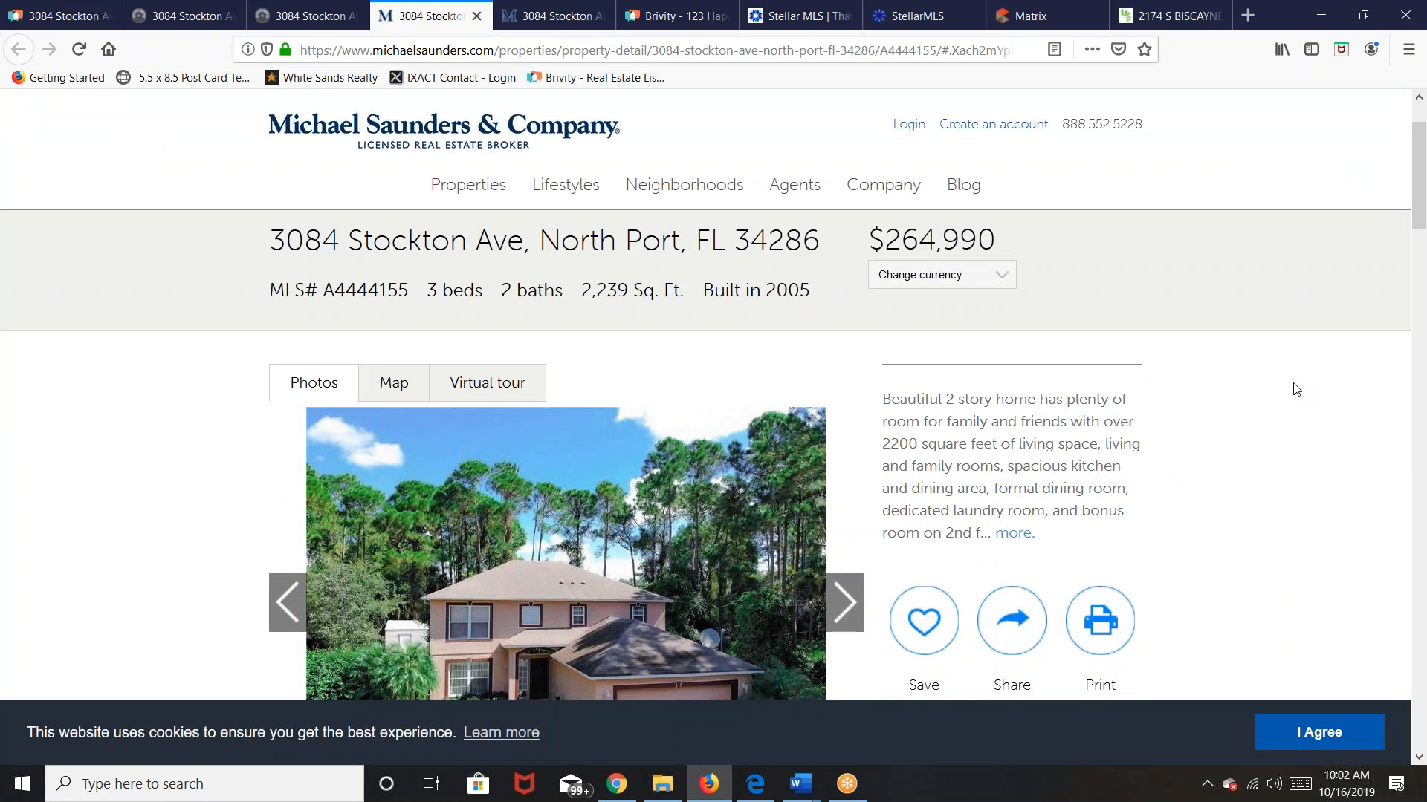
pyautogui.scroll(-5, 1296, 389)
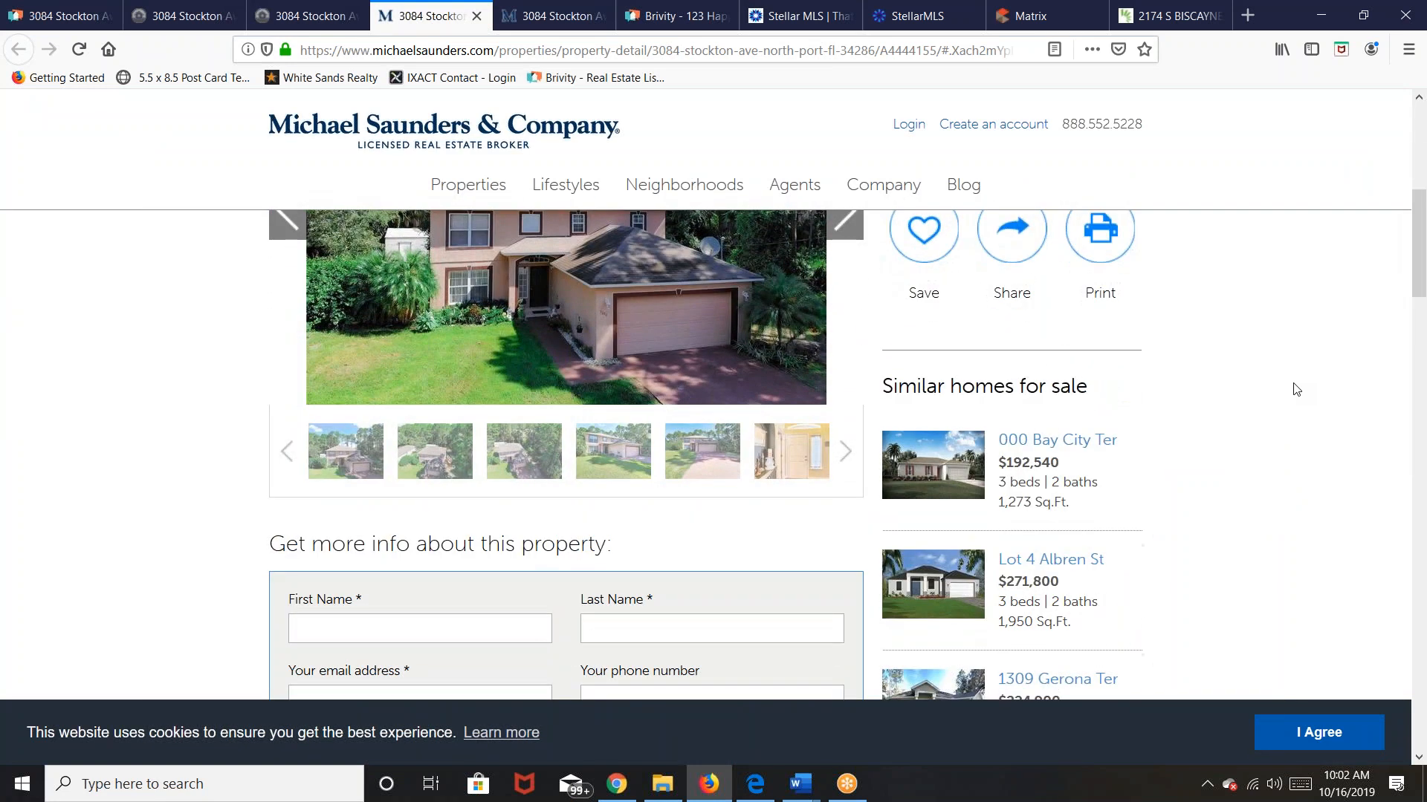
pyautogui.scroll(4, 1297, 389)
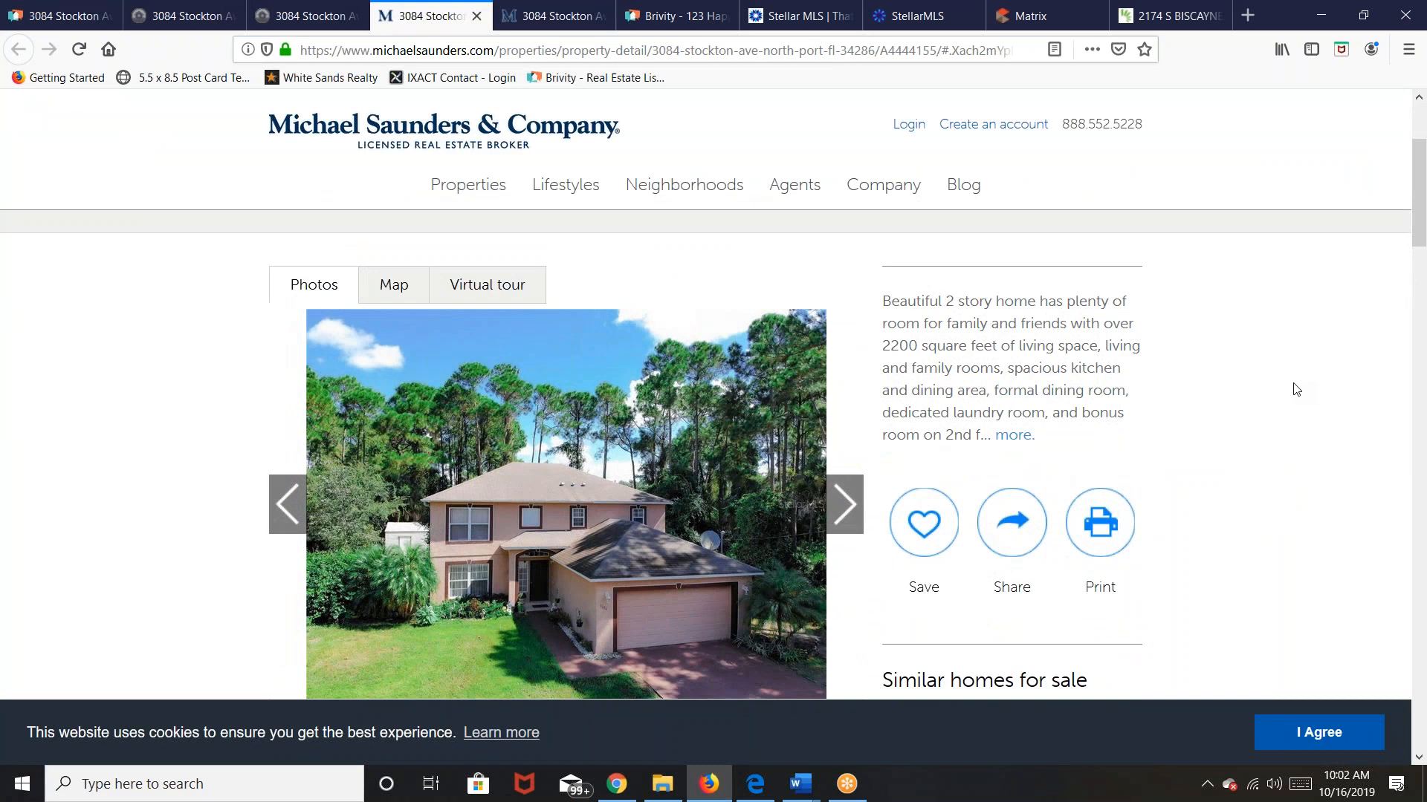
pyautogui.scroll(-4, 1297, 390)
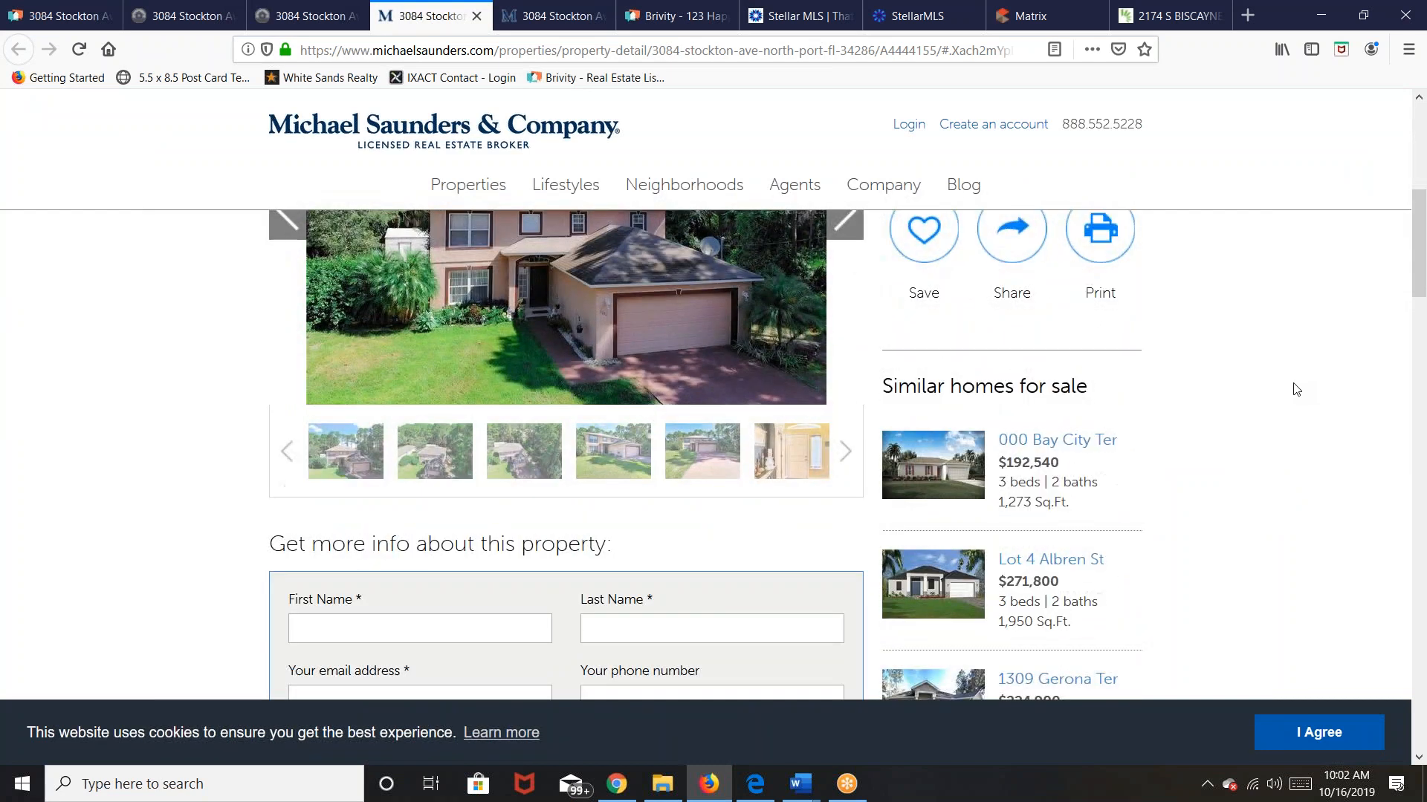
pyautogui.scroll(-4, 1296, 388)
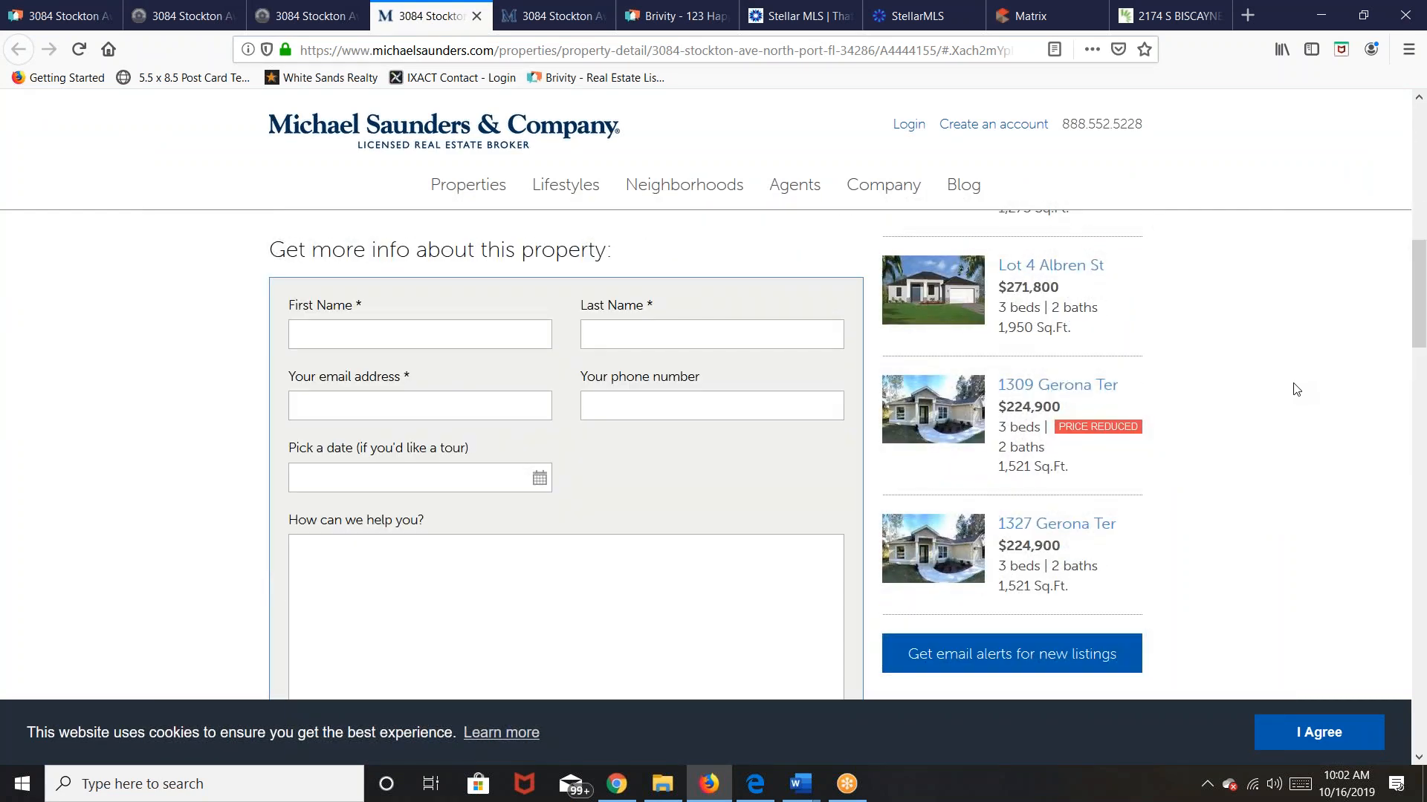
pyautogui.scroll(-4, 1297, 389)
pyautogui.scroll(9, 1297, 389)
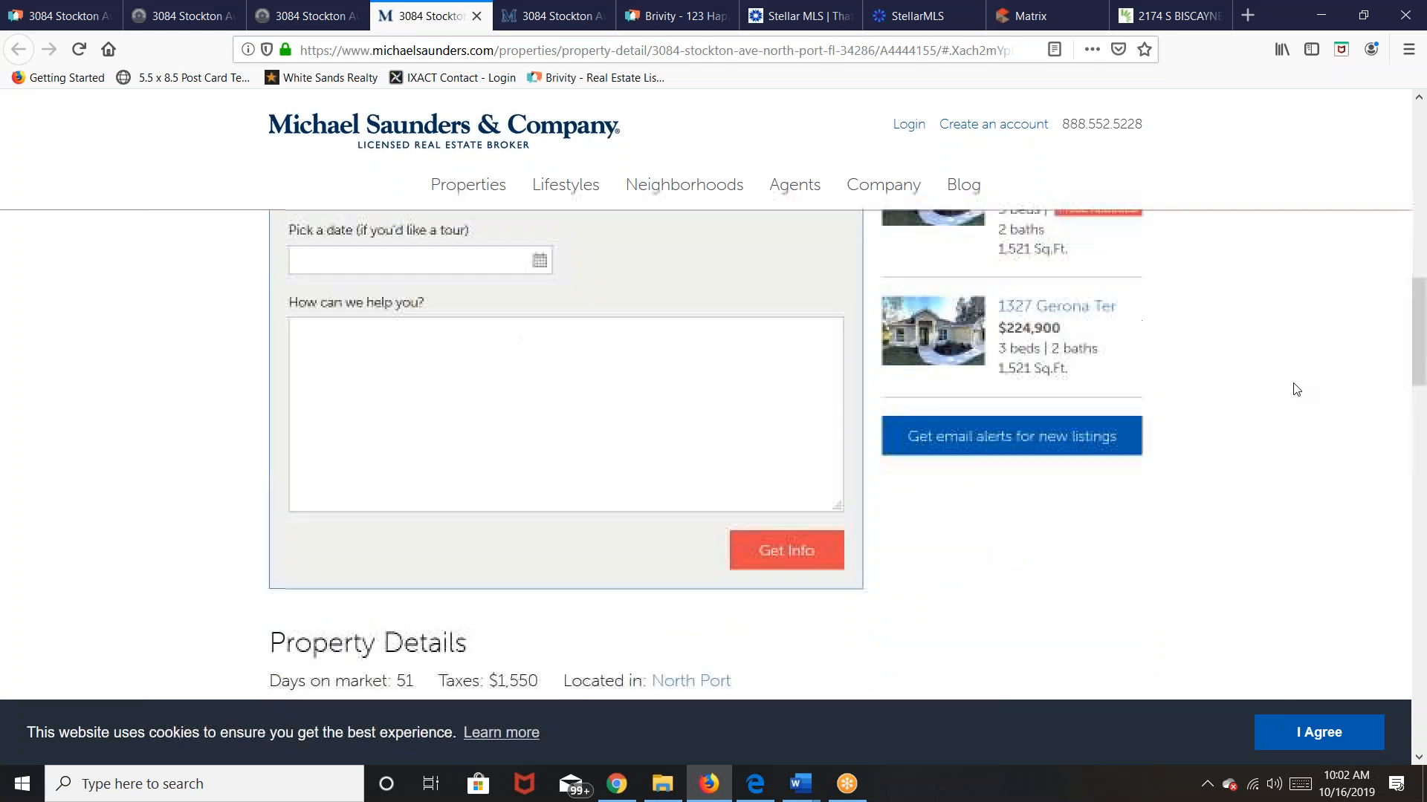
pyautogui.scroll(5, 1296, 389)
pyautogui.click(186, 15)
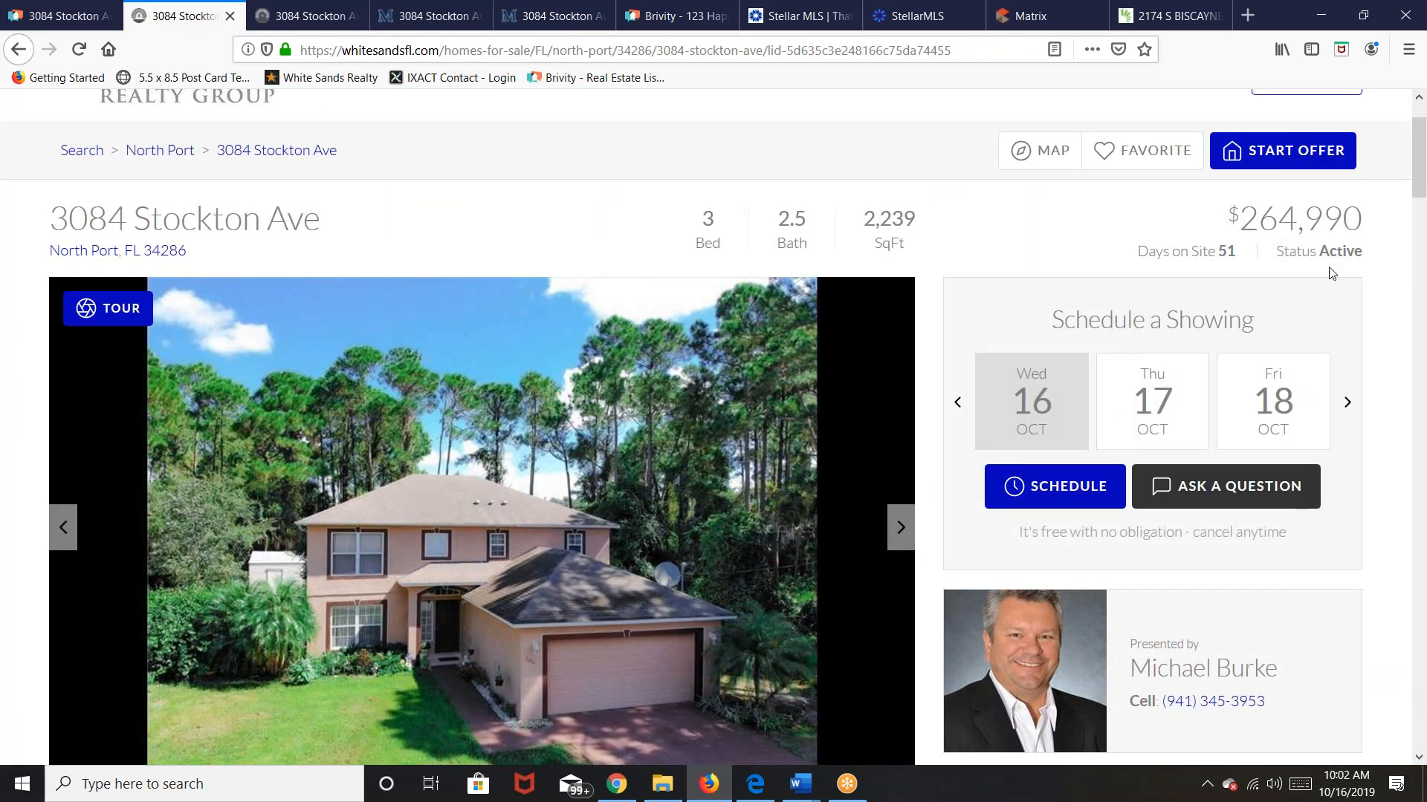
pyautogui.scroll(-1, 1389, 332)
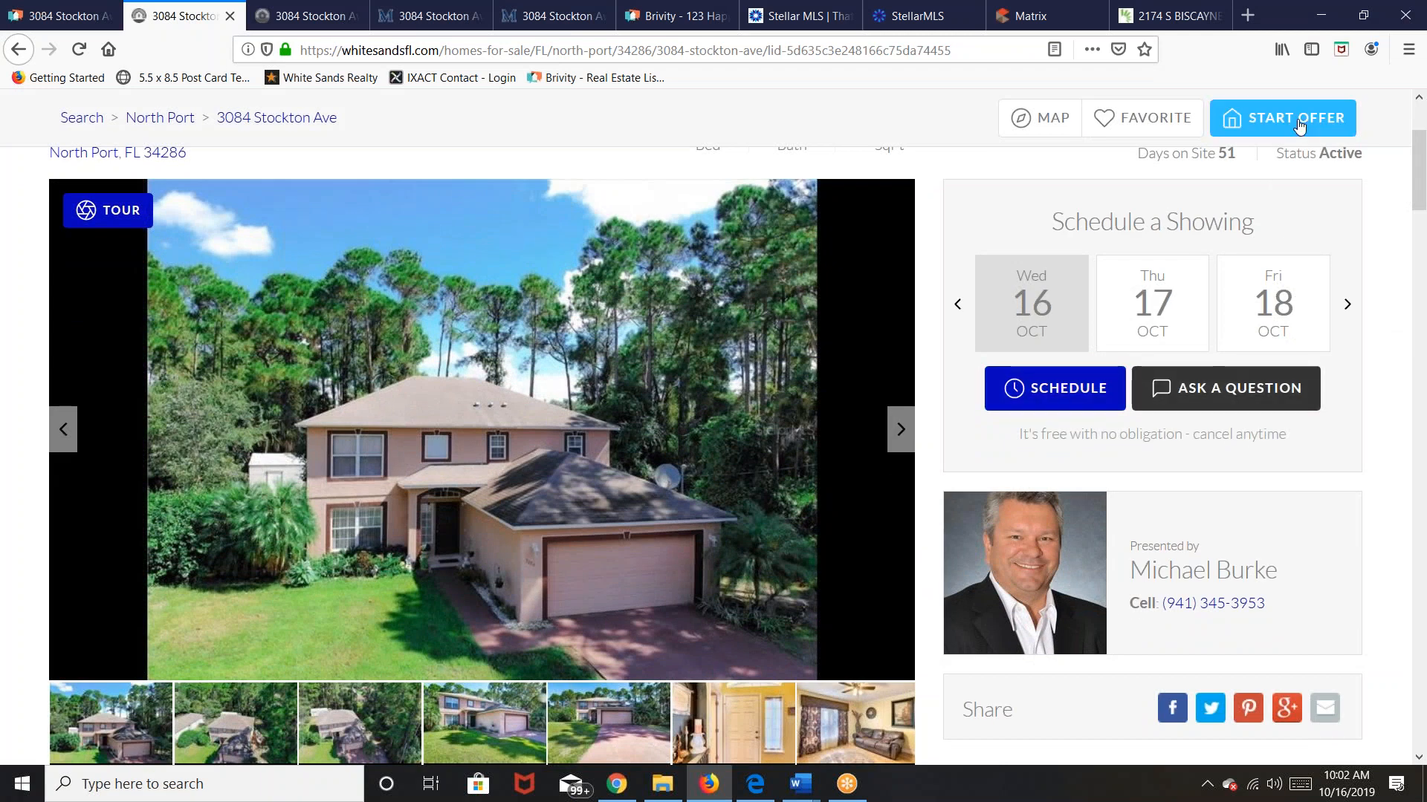
pyautogui.scroll(1, 1377, 342)
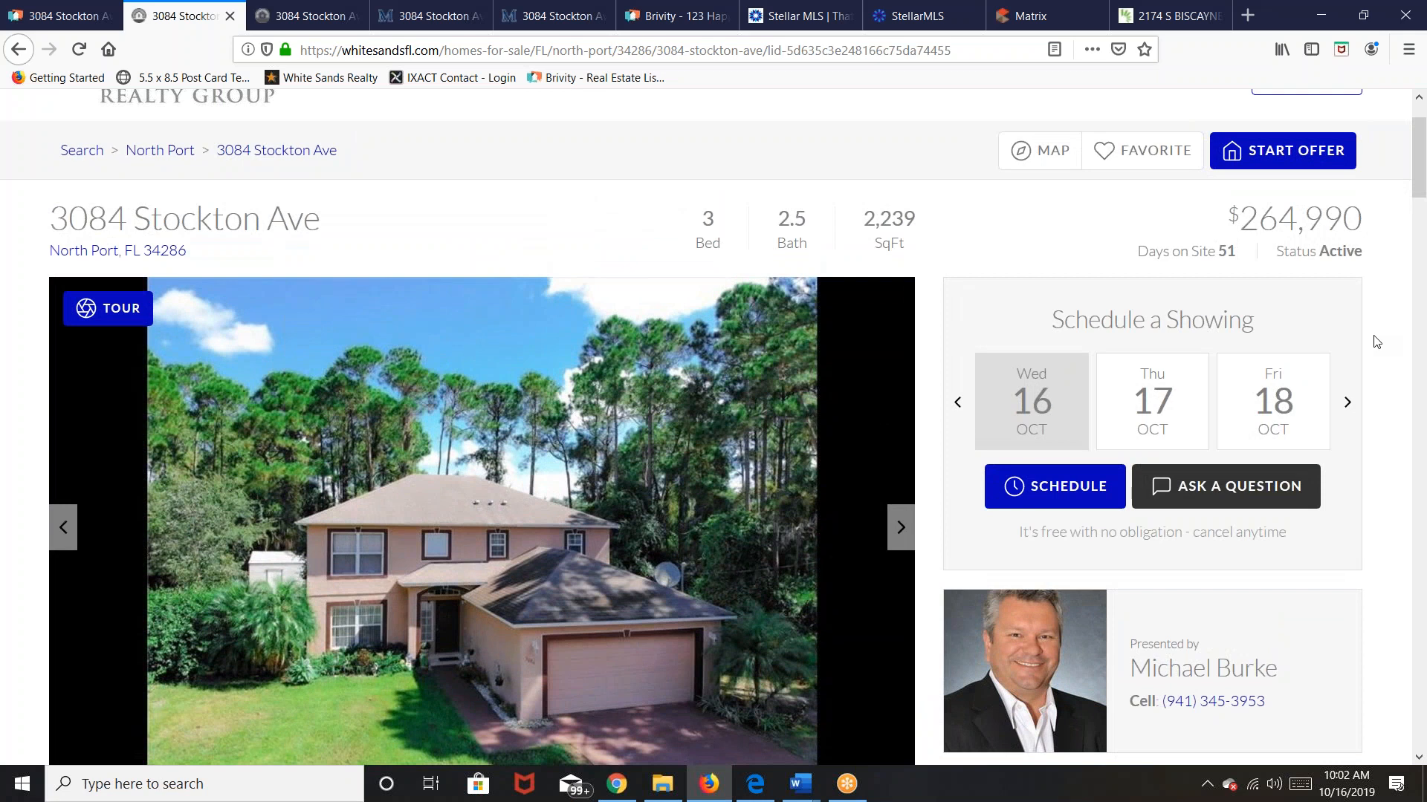
pyautogui.scroll(-7, 1377, 342)
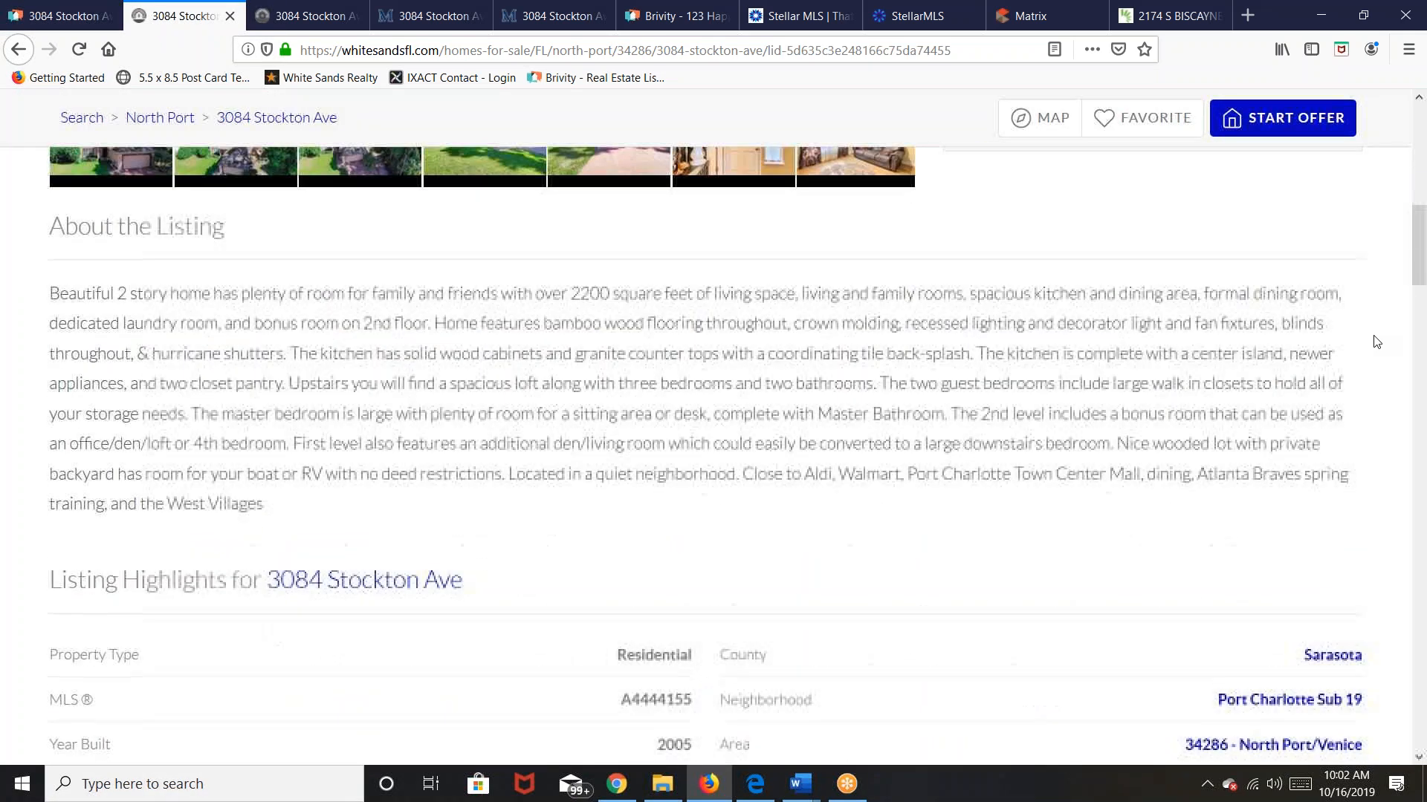
pyautogui.scroll(5, 1377, 341)
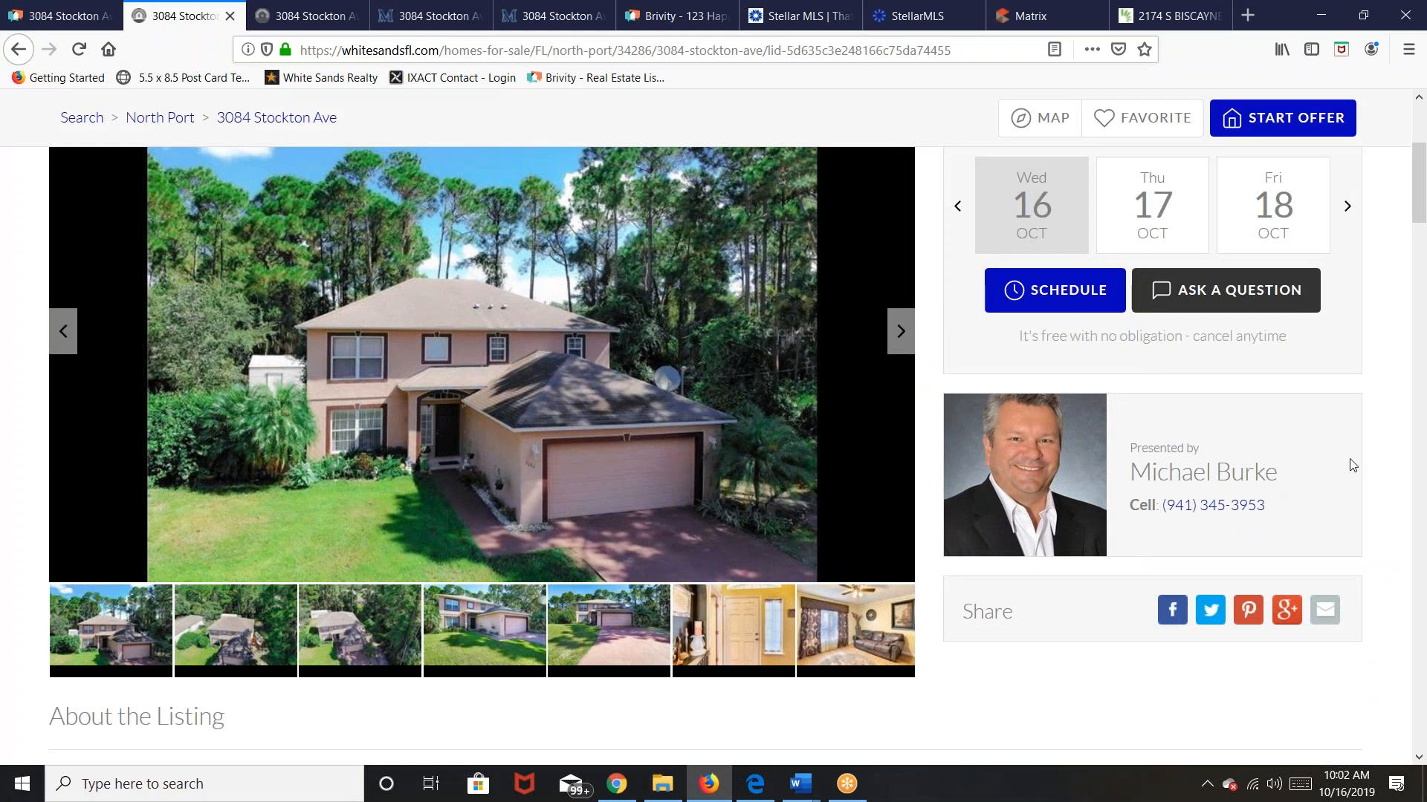
pyautogui.scroll(3, 1349, 464)
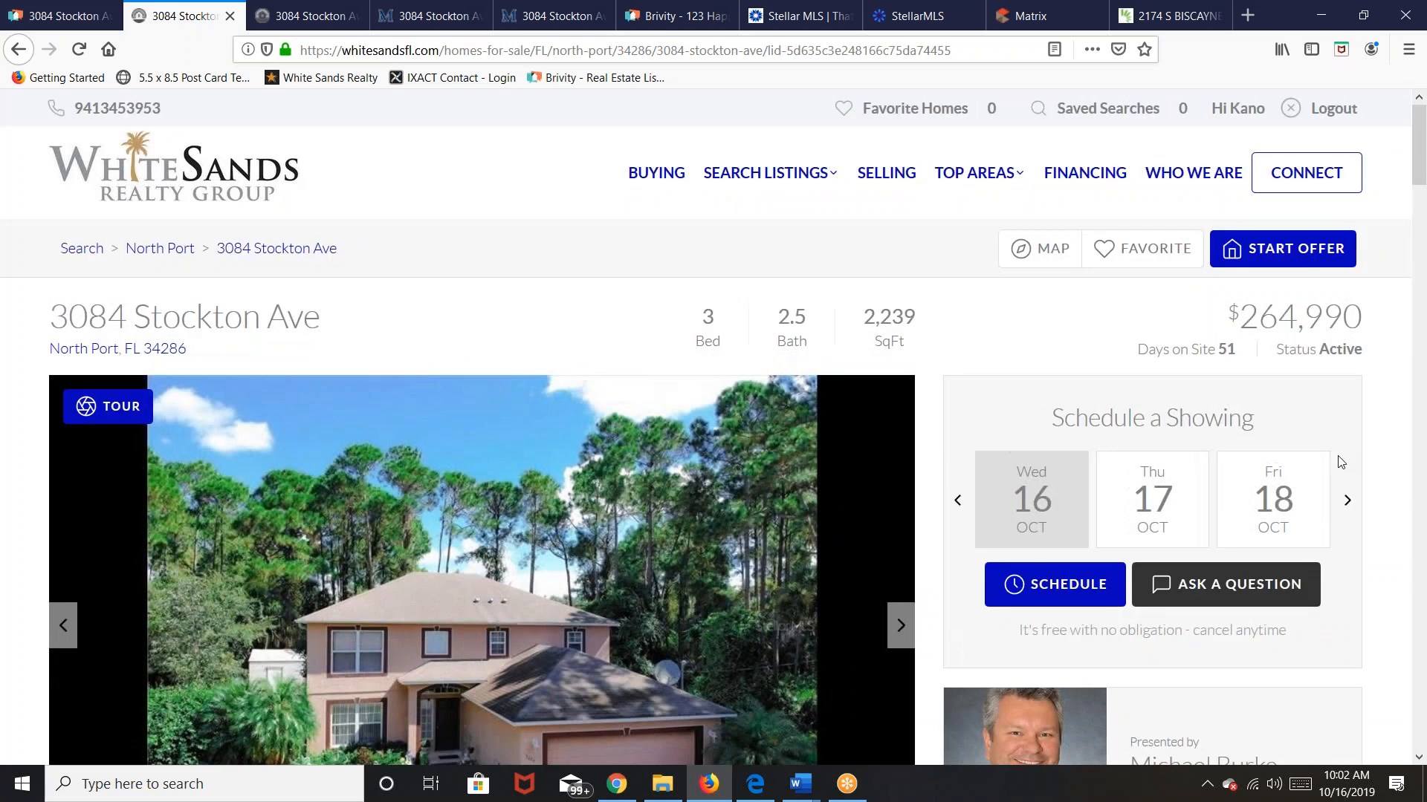
pyautogui.scroll(-1, 1341, 462)
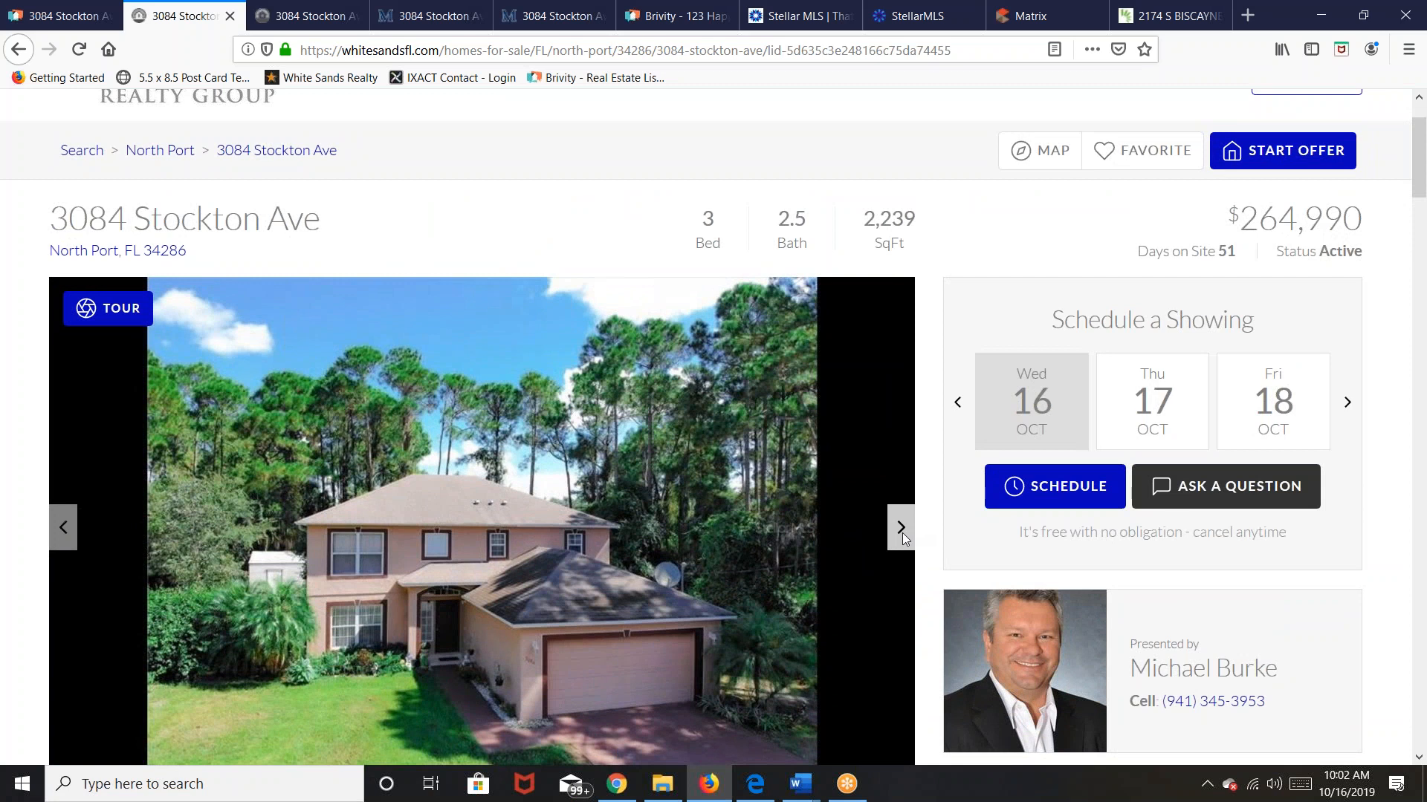
# Step: Page through the aerial and front-of-house photos to the entry door, then return to the front view
pyautogui.click(902, 532)
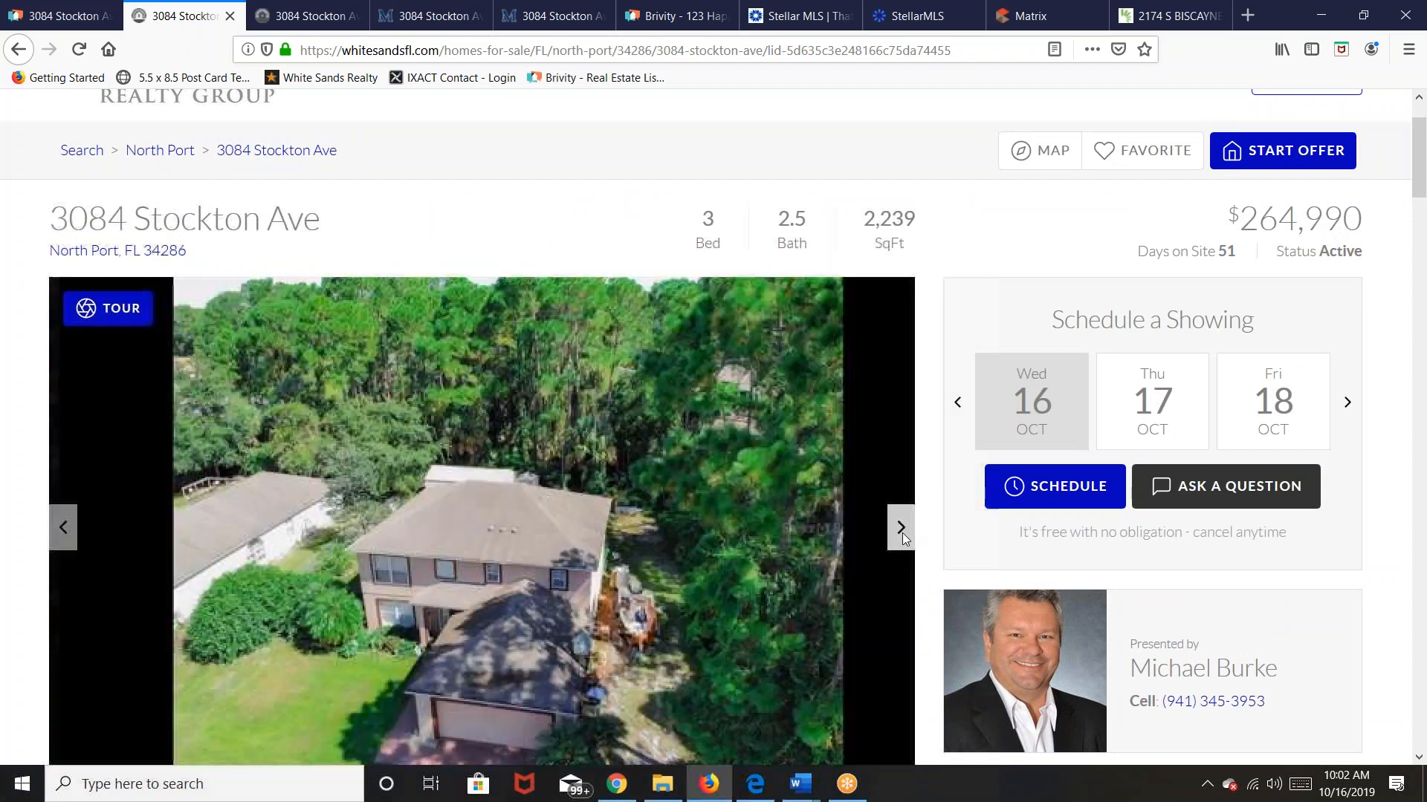
pyautogui.click(902, 533)
pyautogui.click(902, 533)
pyautogui.click(902, 533)
pyautogui.click(902, 533)
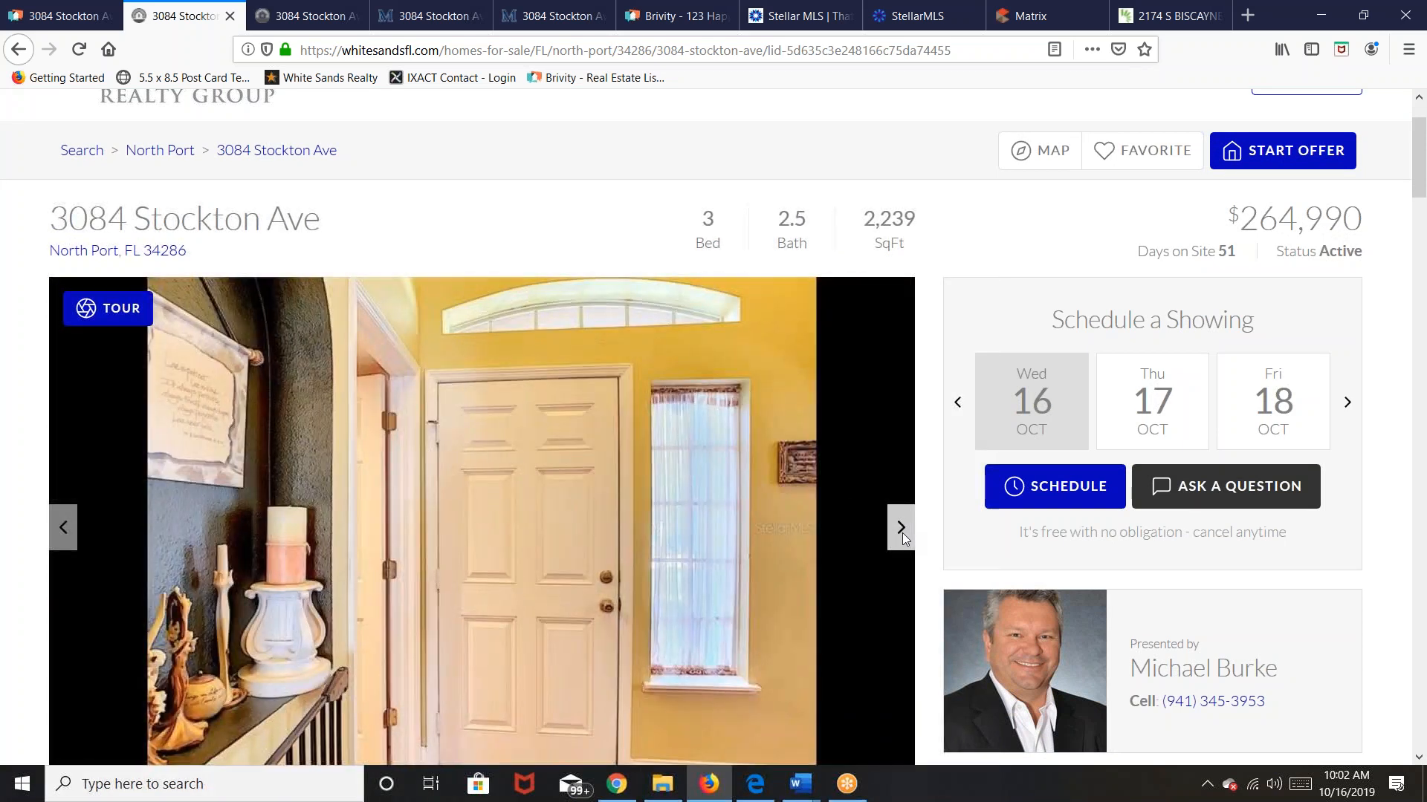
pyautogui.click(65, 528)
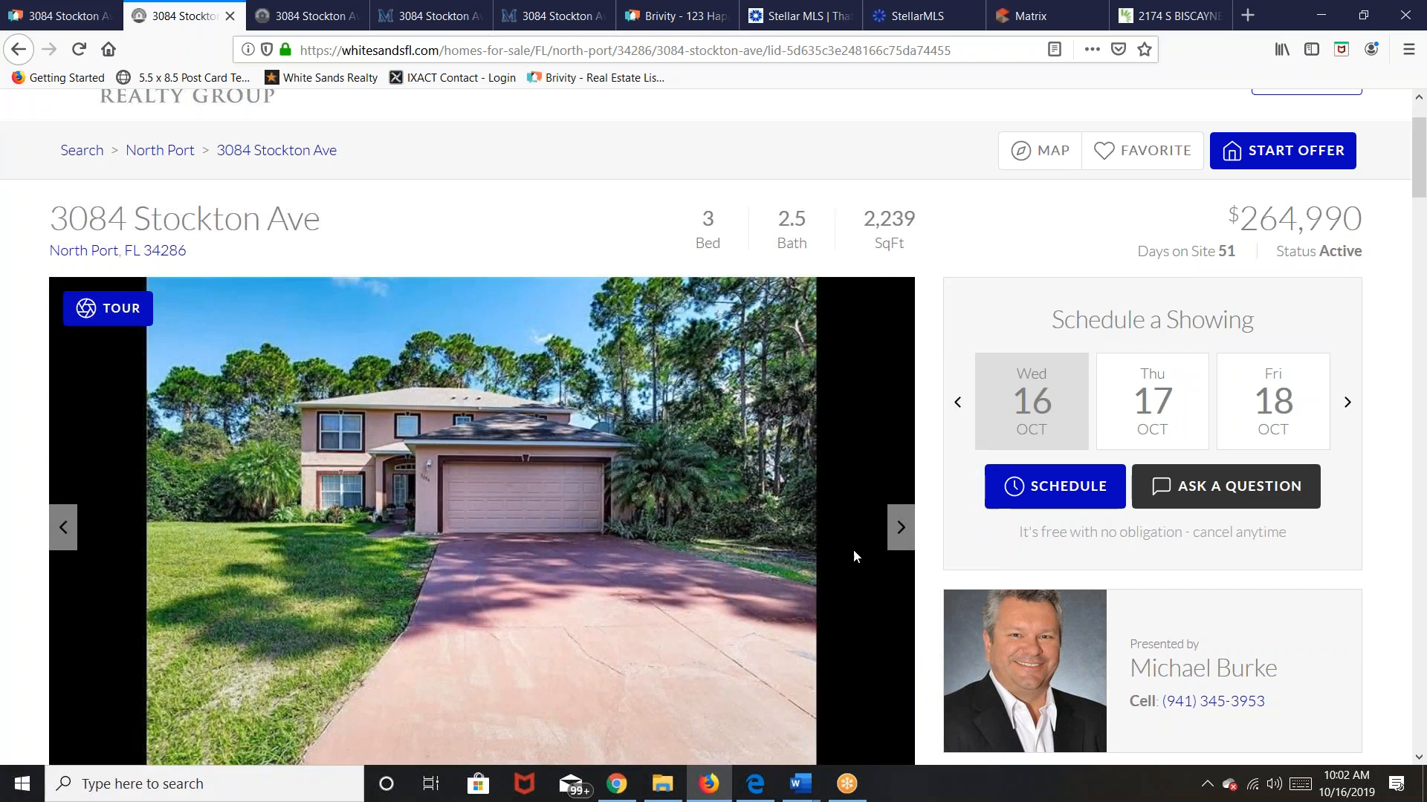
# Step: Browse the interior photos from the living room through the kitchen shots, then scroll to the top
pyautogui.click(897, 526)
pyautogui.click(898, 526)
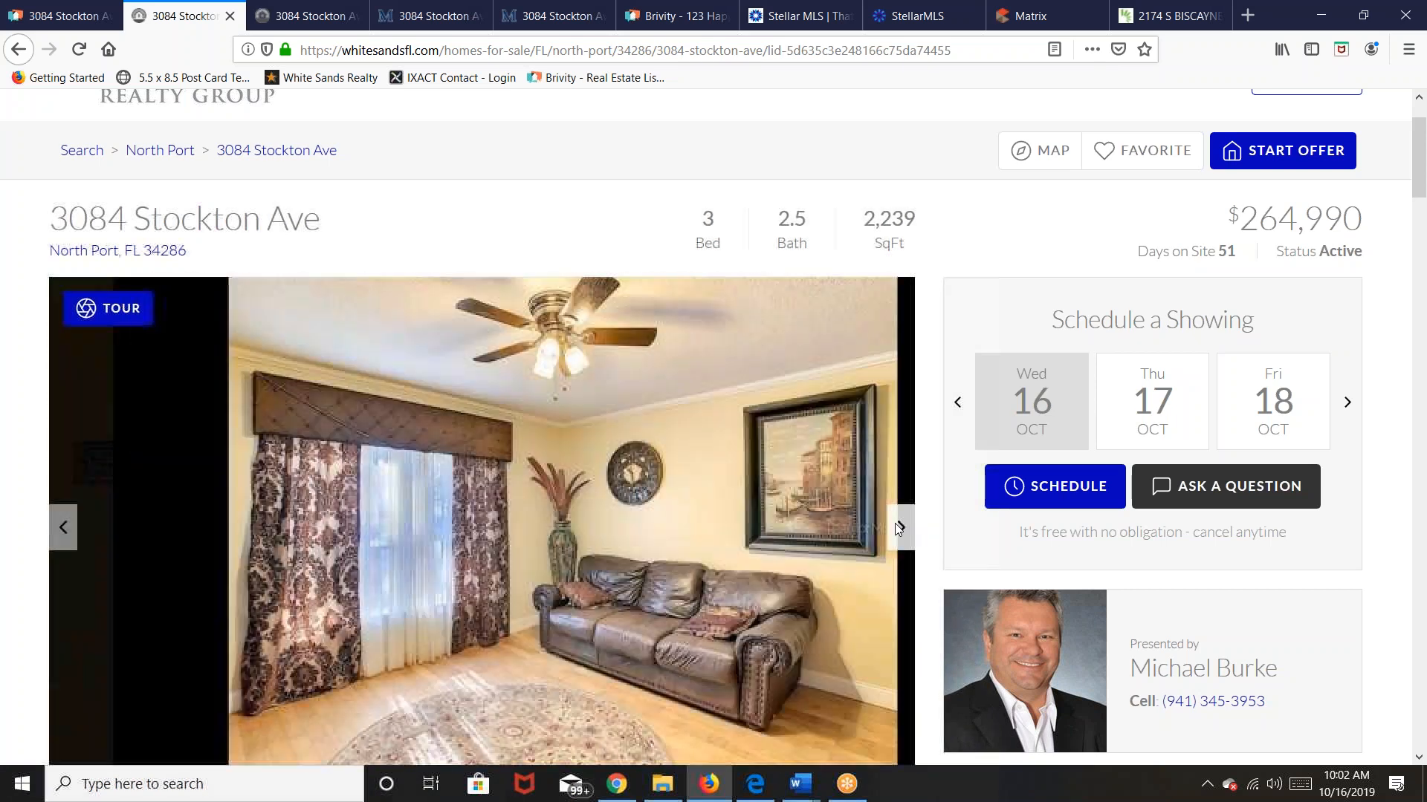
pyautogui.click(897, 526)
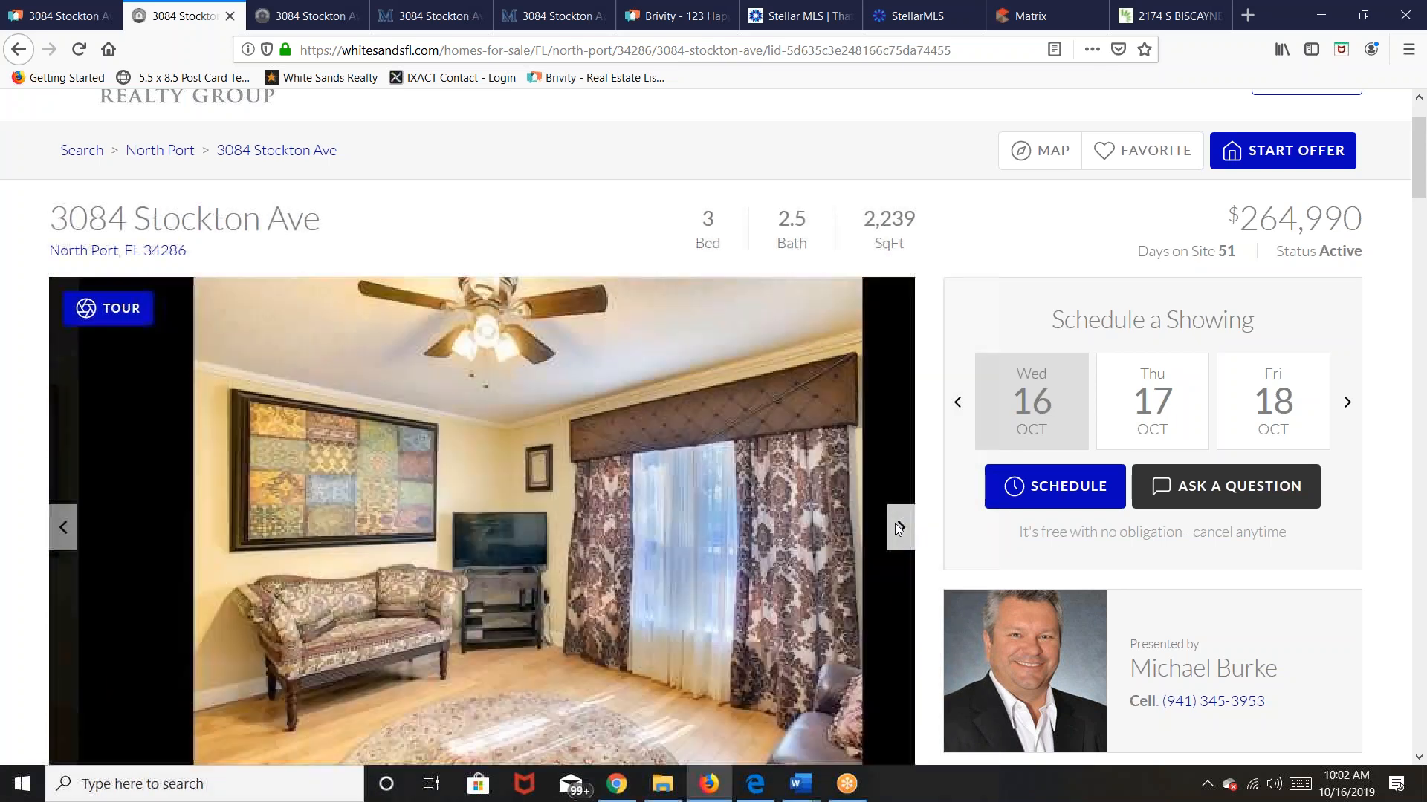
pyautogui.click(898, 526)
pyautogui.click(895, 523)
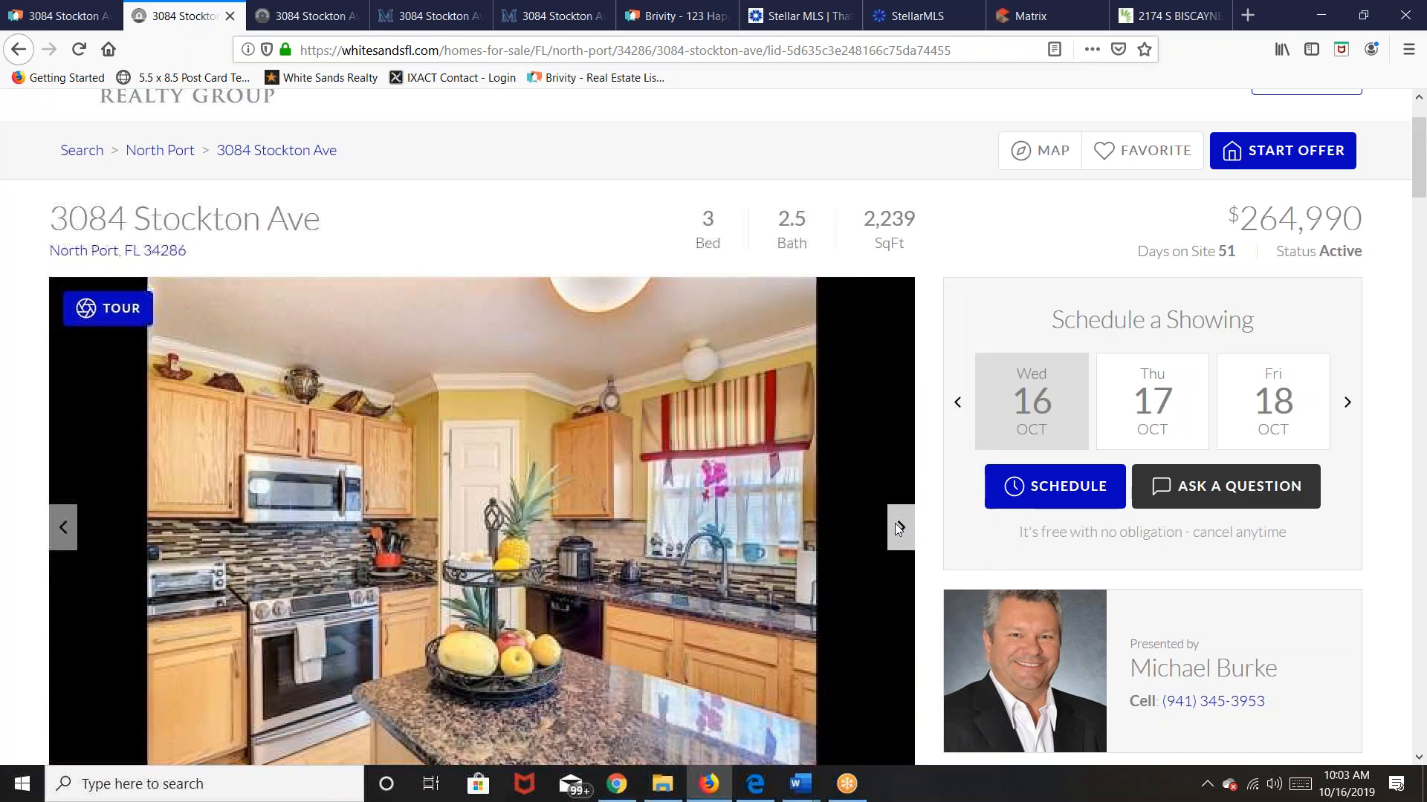
pyautogui.click(895, 523)
pyautogui.click(894, 523)
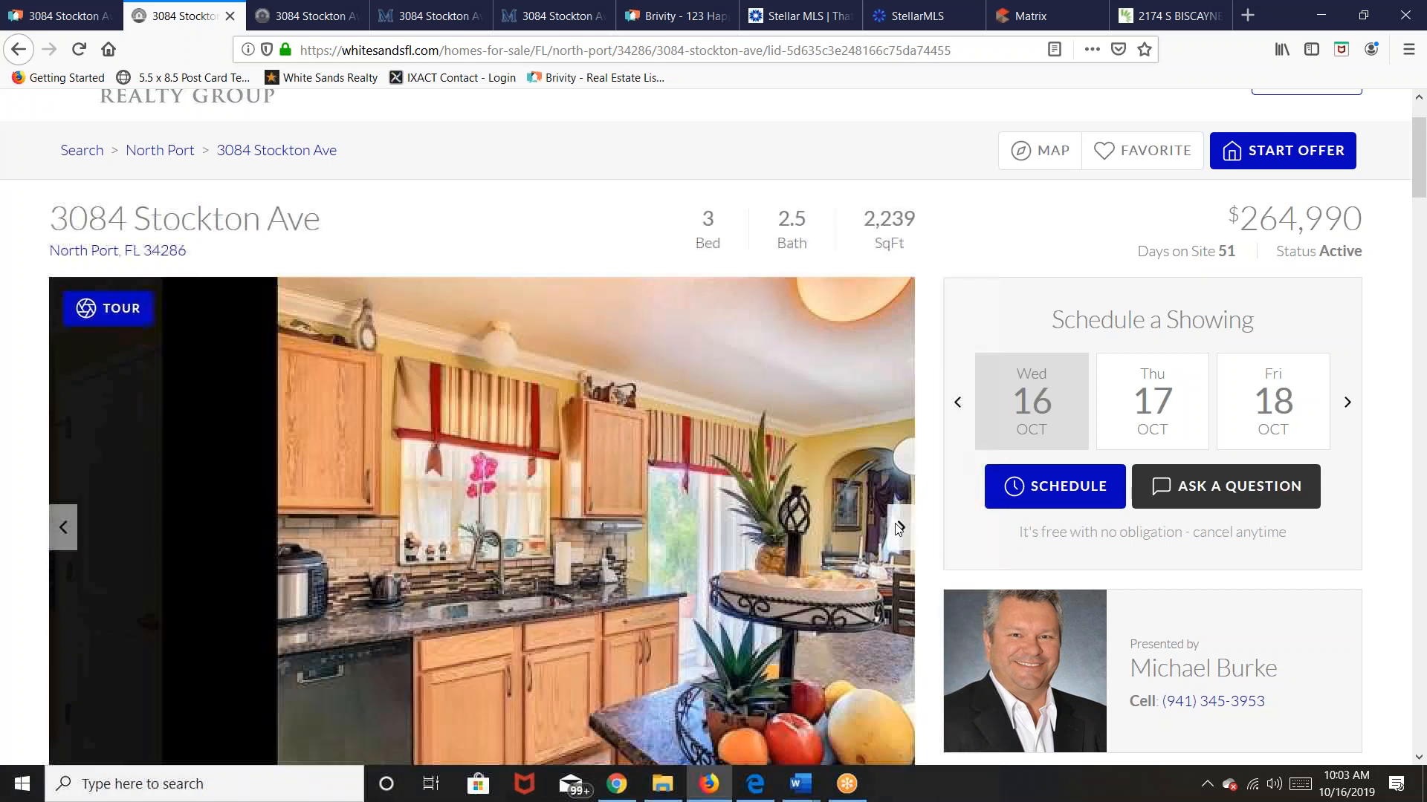
pyautogui.click(894, 524)
pyautogui.click(898, 526)
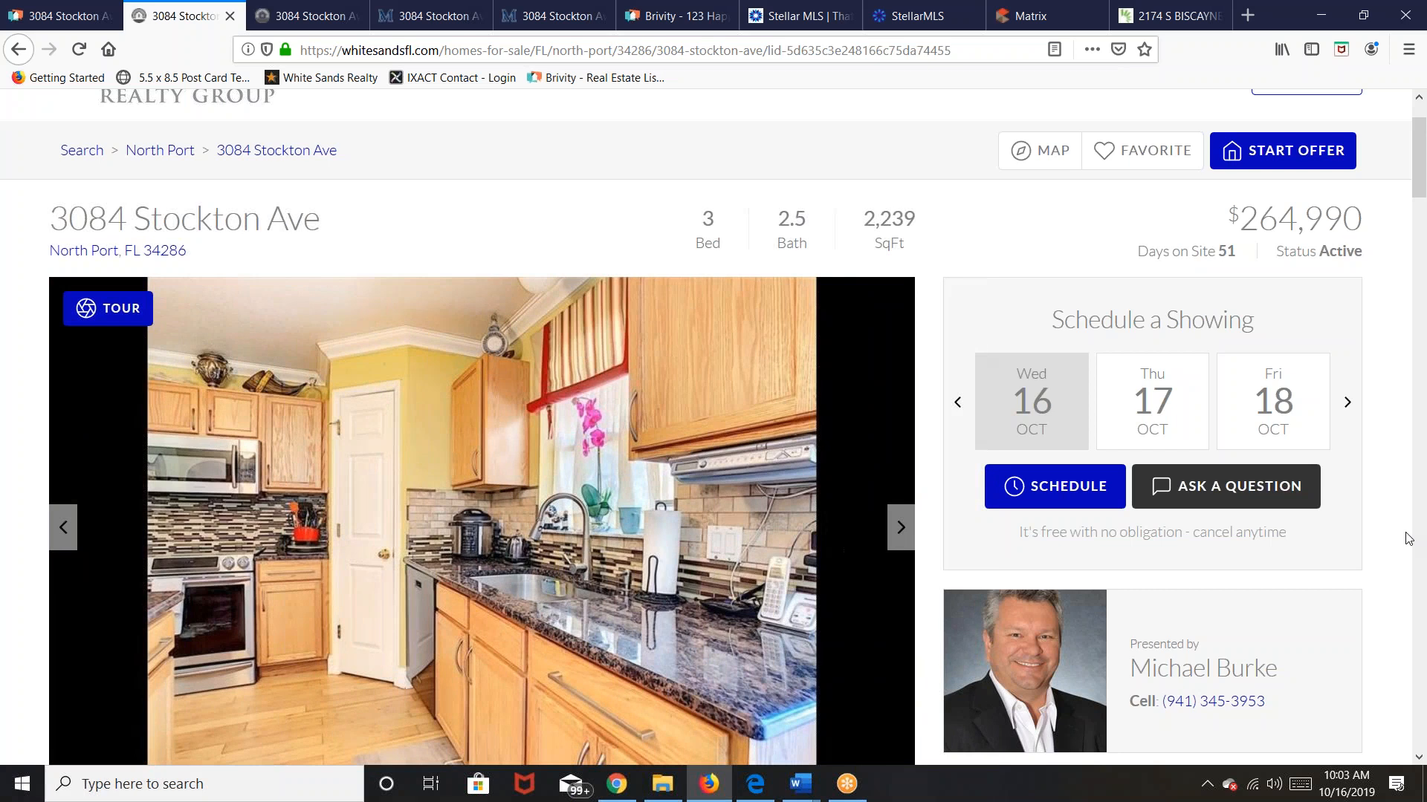
pyautogui.click(902, 535)
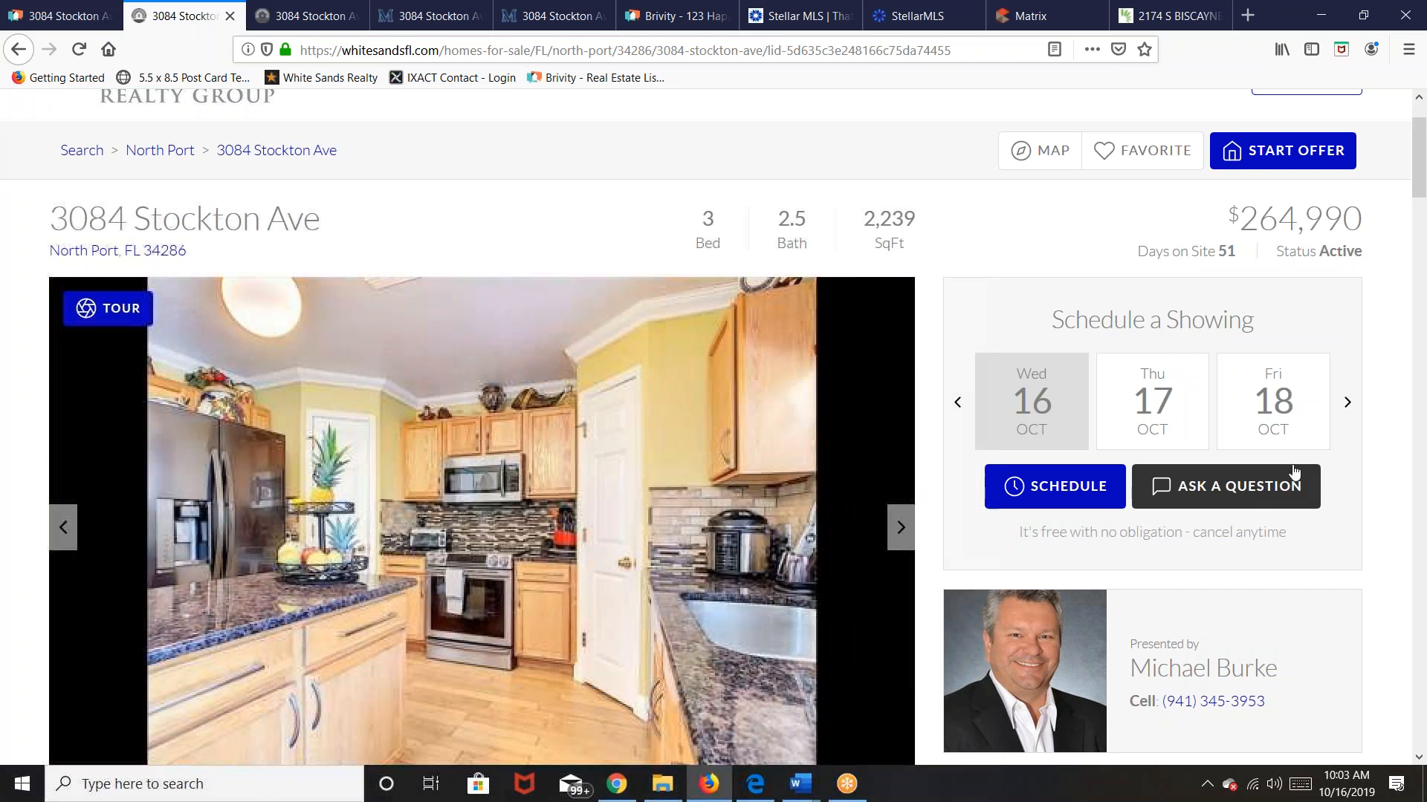
pyautogui.scroll(2, 1377, 446)
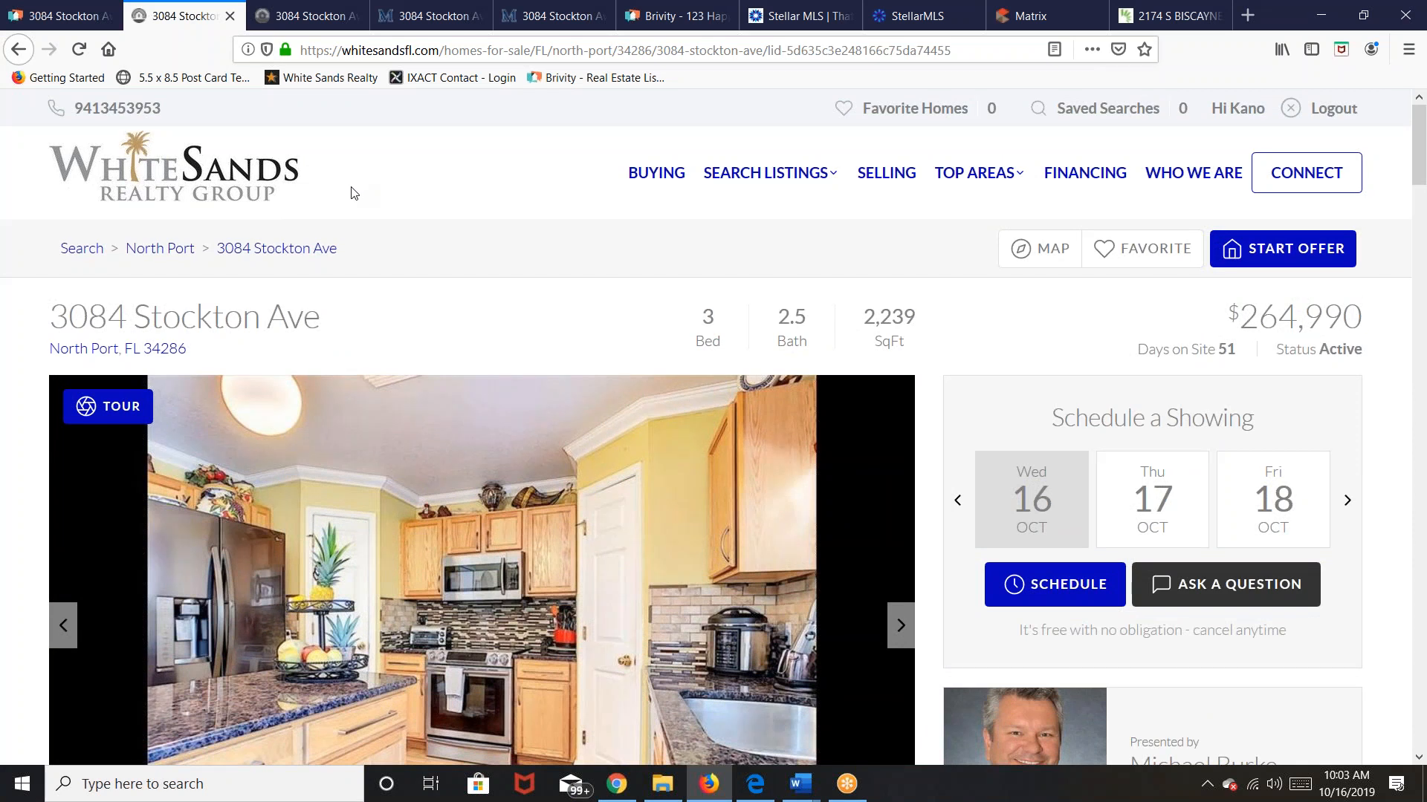
pyautogui.click(69, 18)
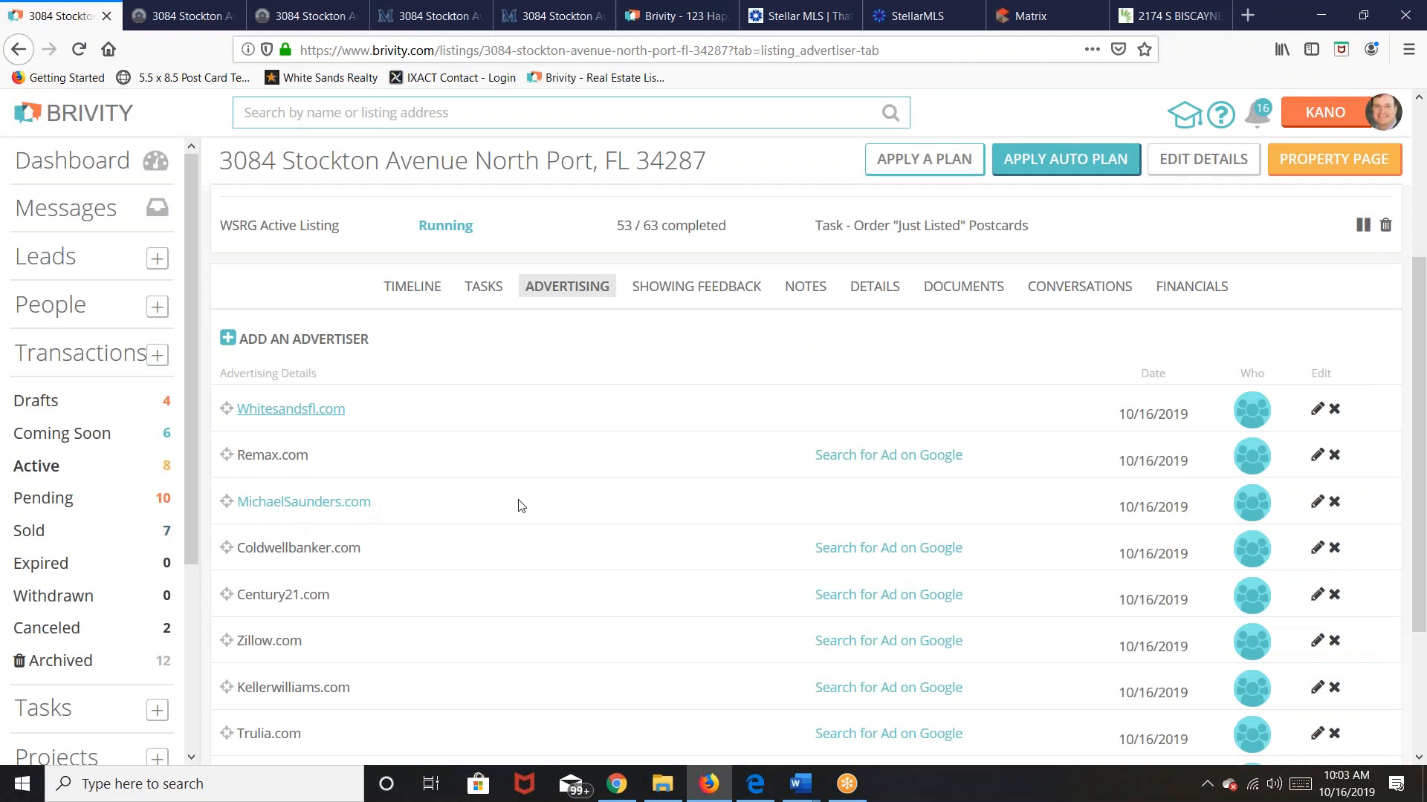
pyautogui.scroll(-3, 578, 541)
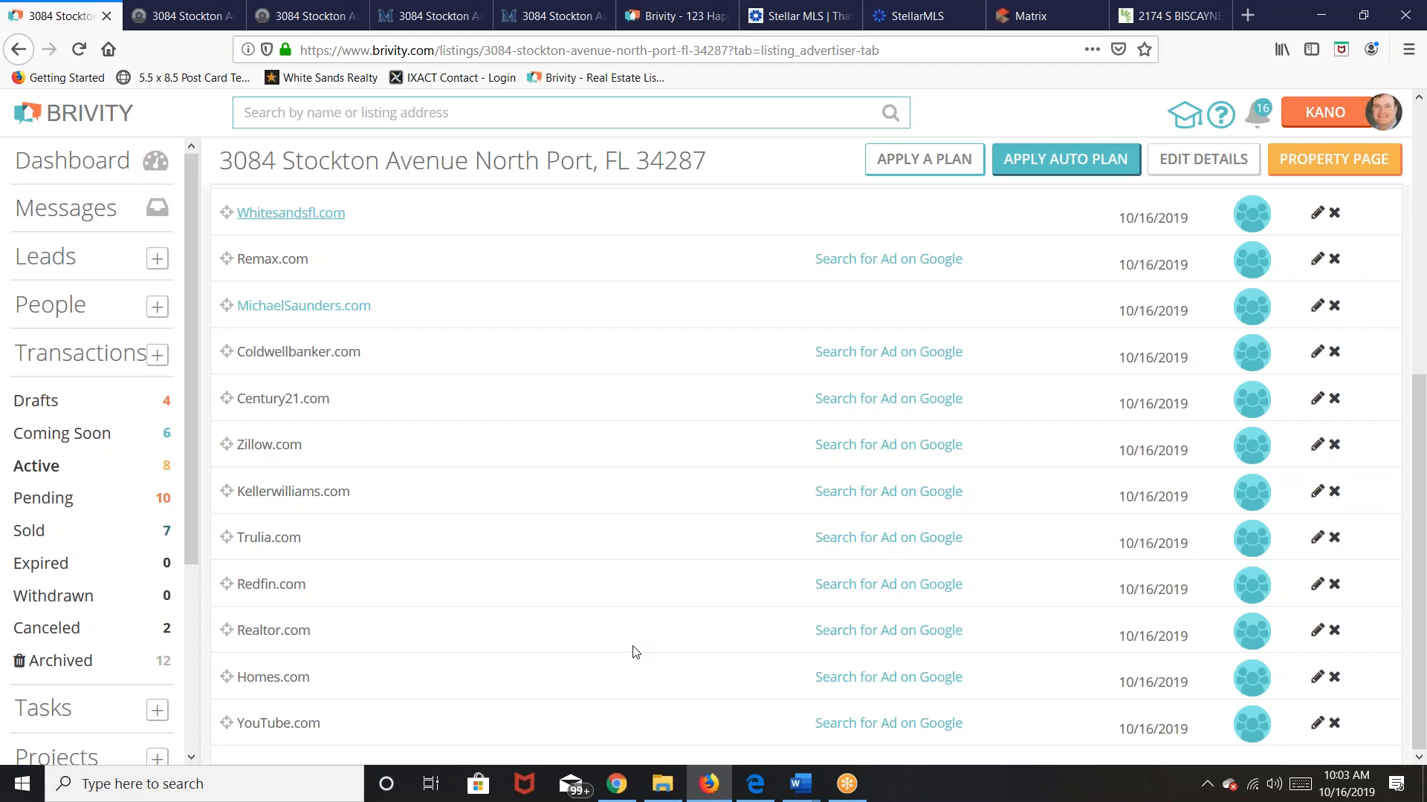
pyautogui.scroll(6, 636, 654)
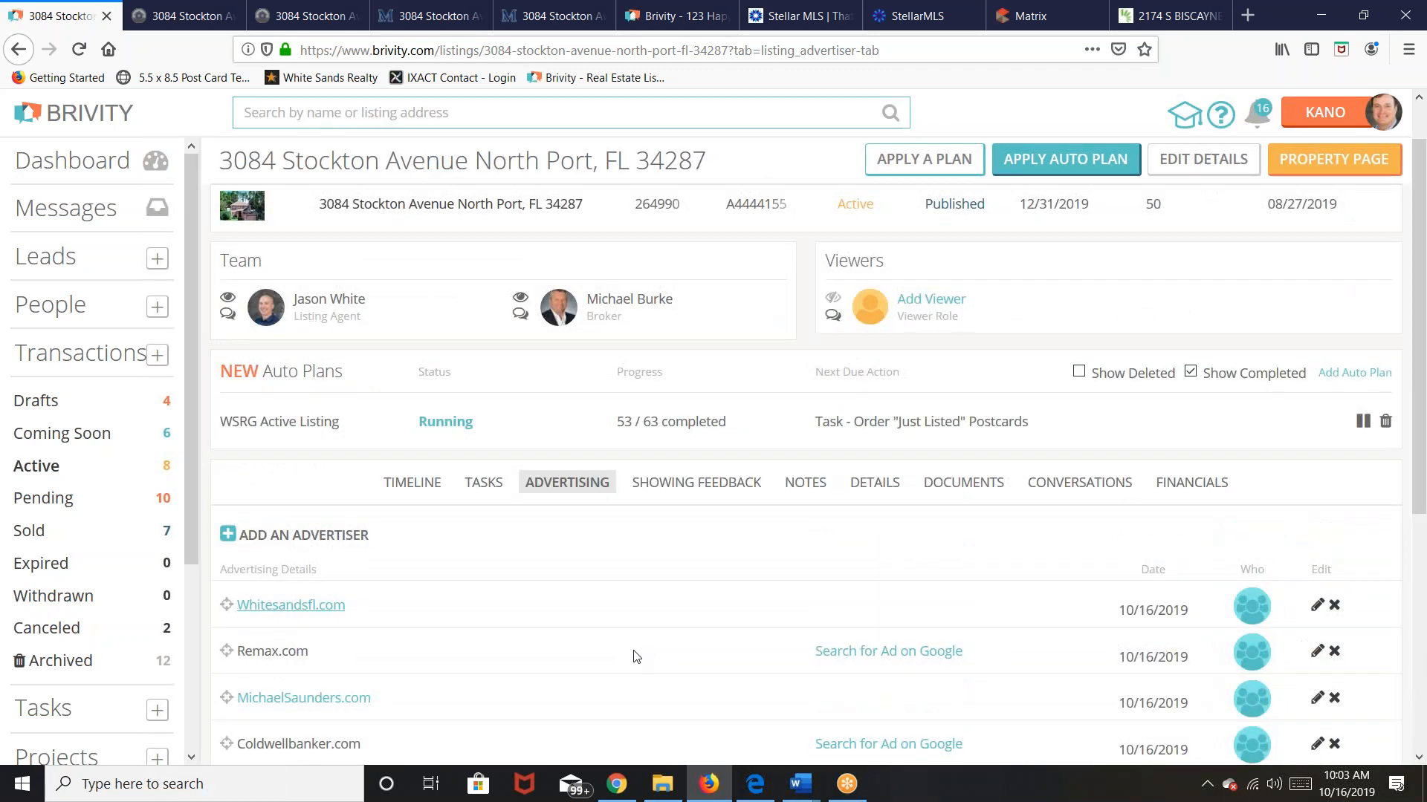
pyautogui.click(178, 15)
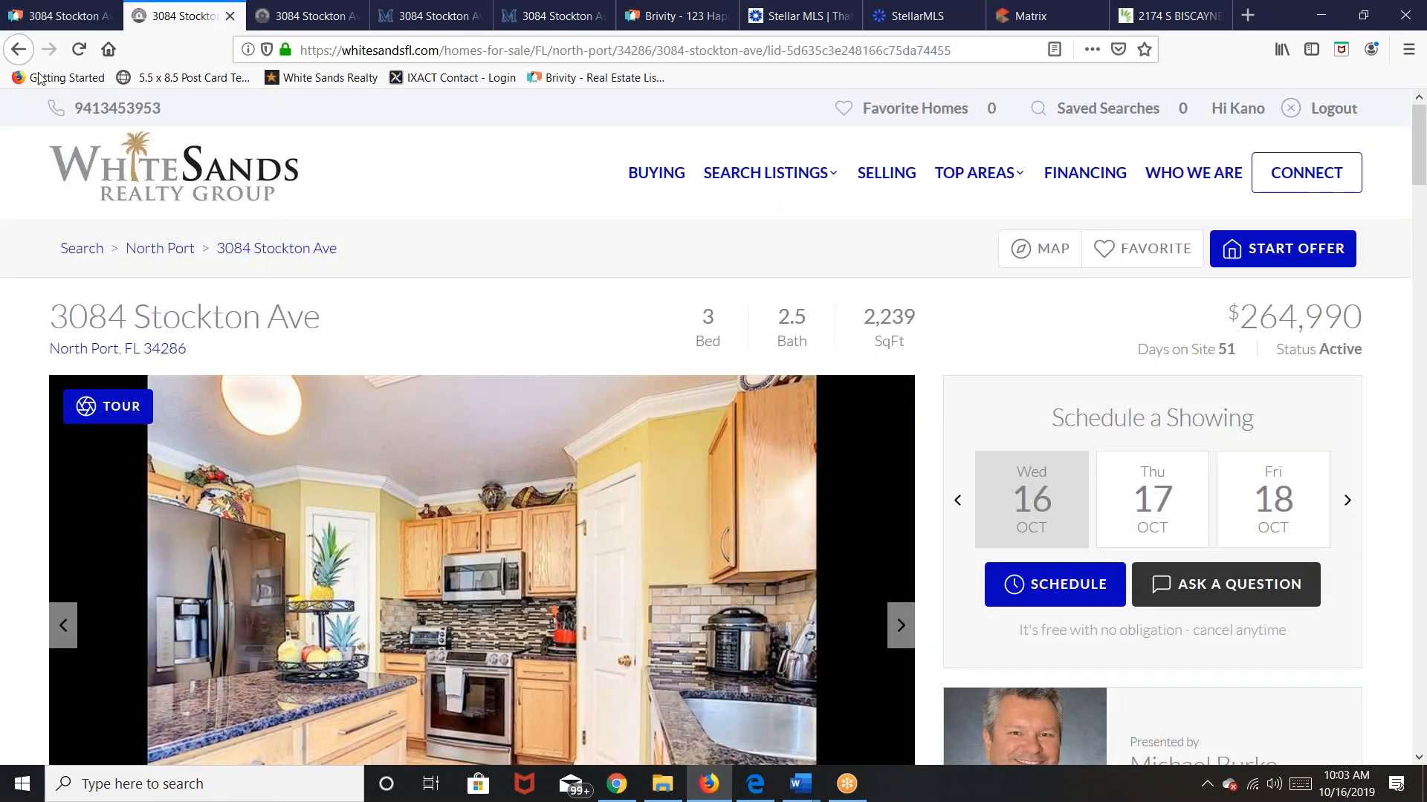
pyautogui.click(82, 50)
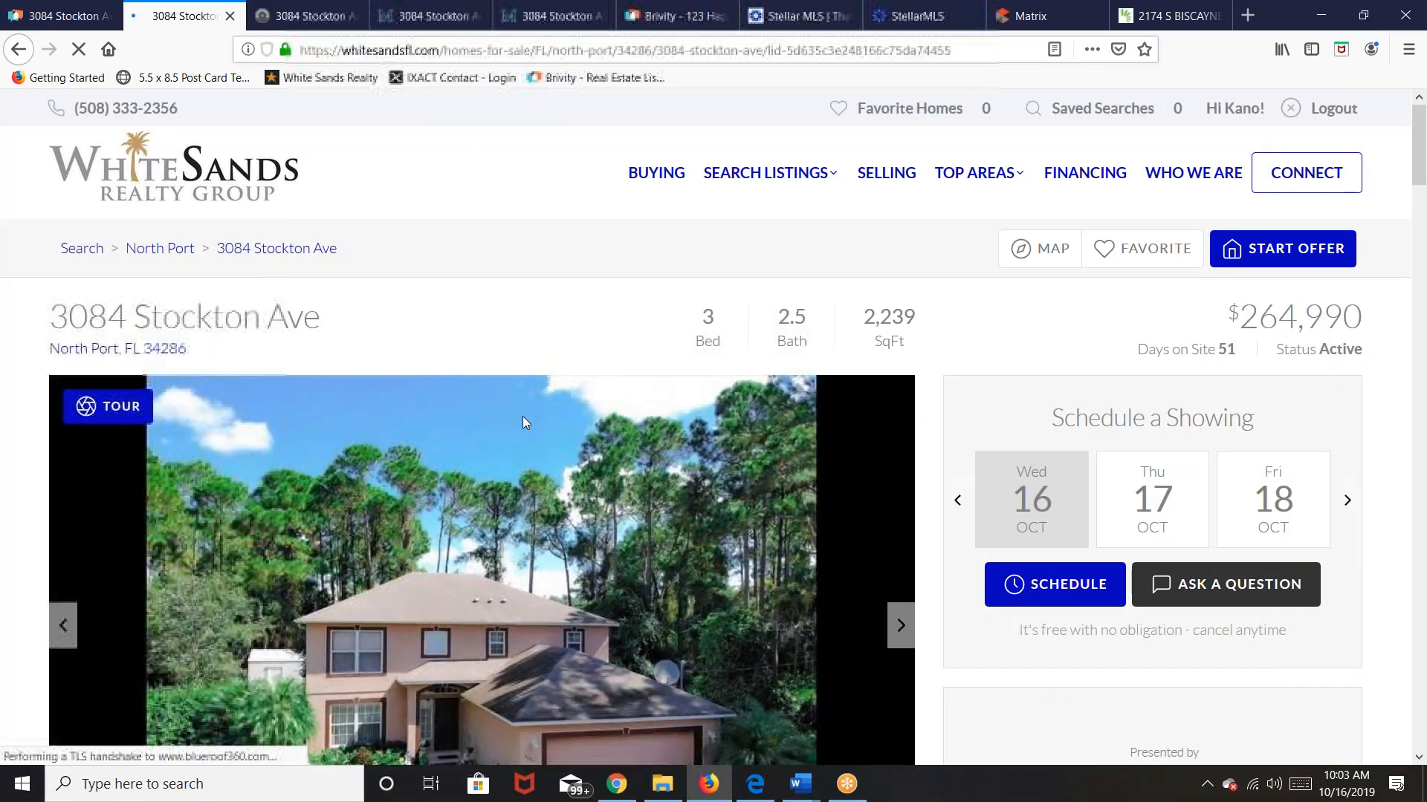
pyautogui.scroll(-5, 1162, 547)
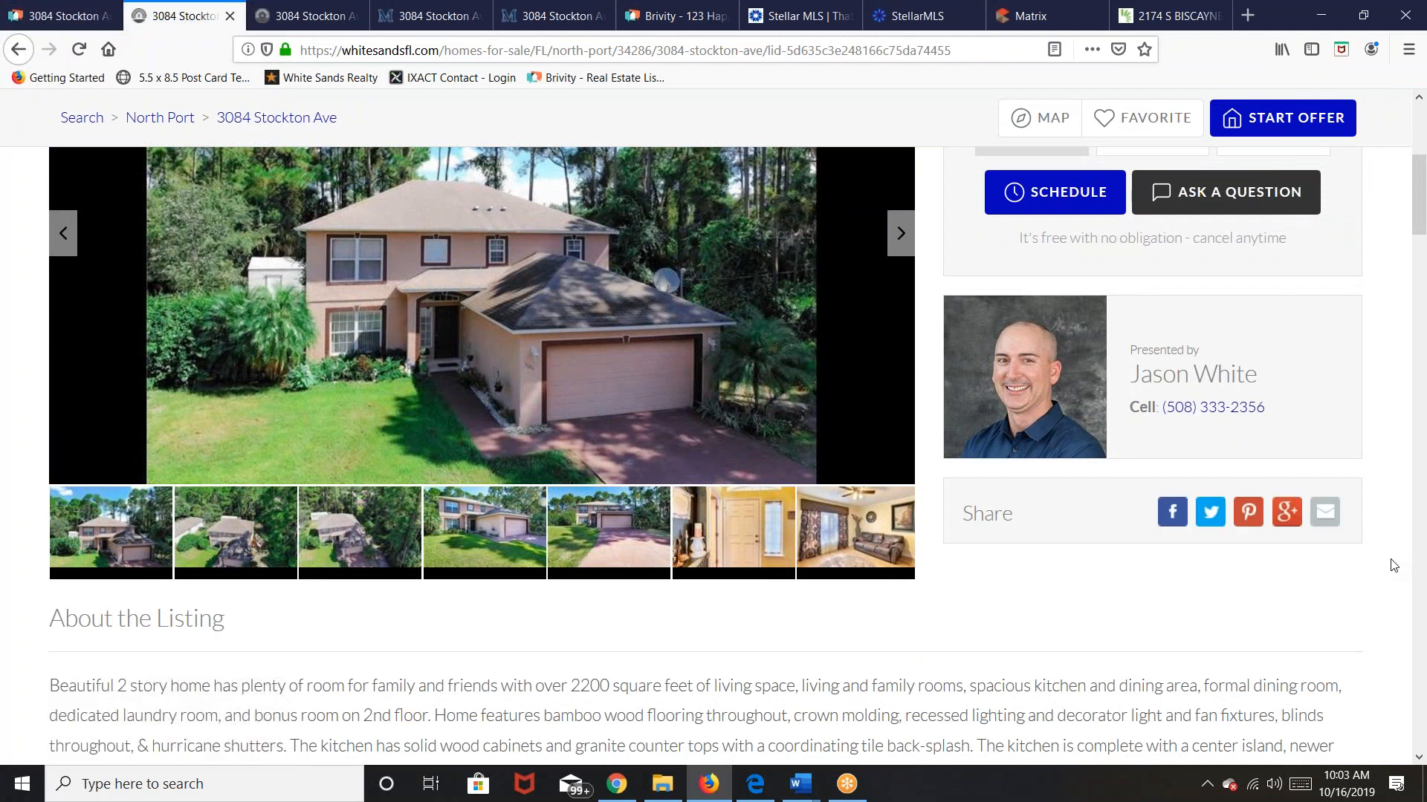
pyautogui.scroll(1, 1393, 565)
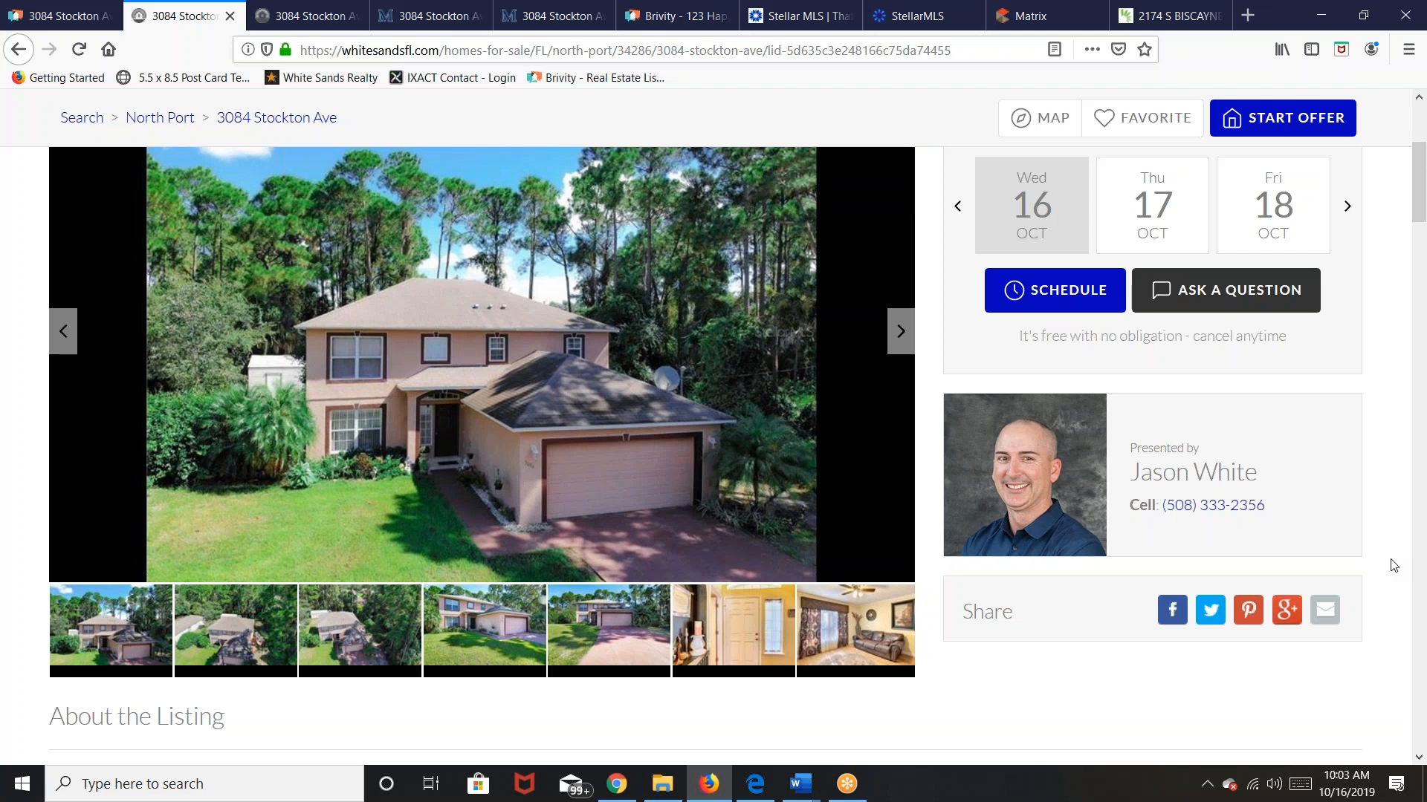
pyautogui.scroll(3, 1393, 565)
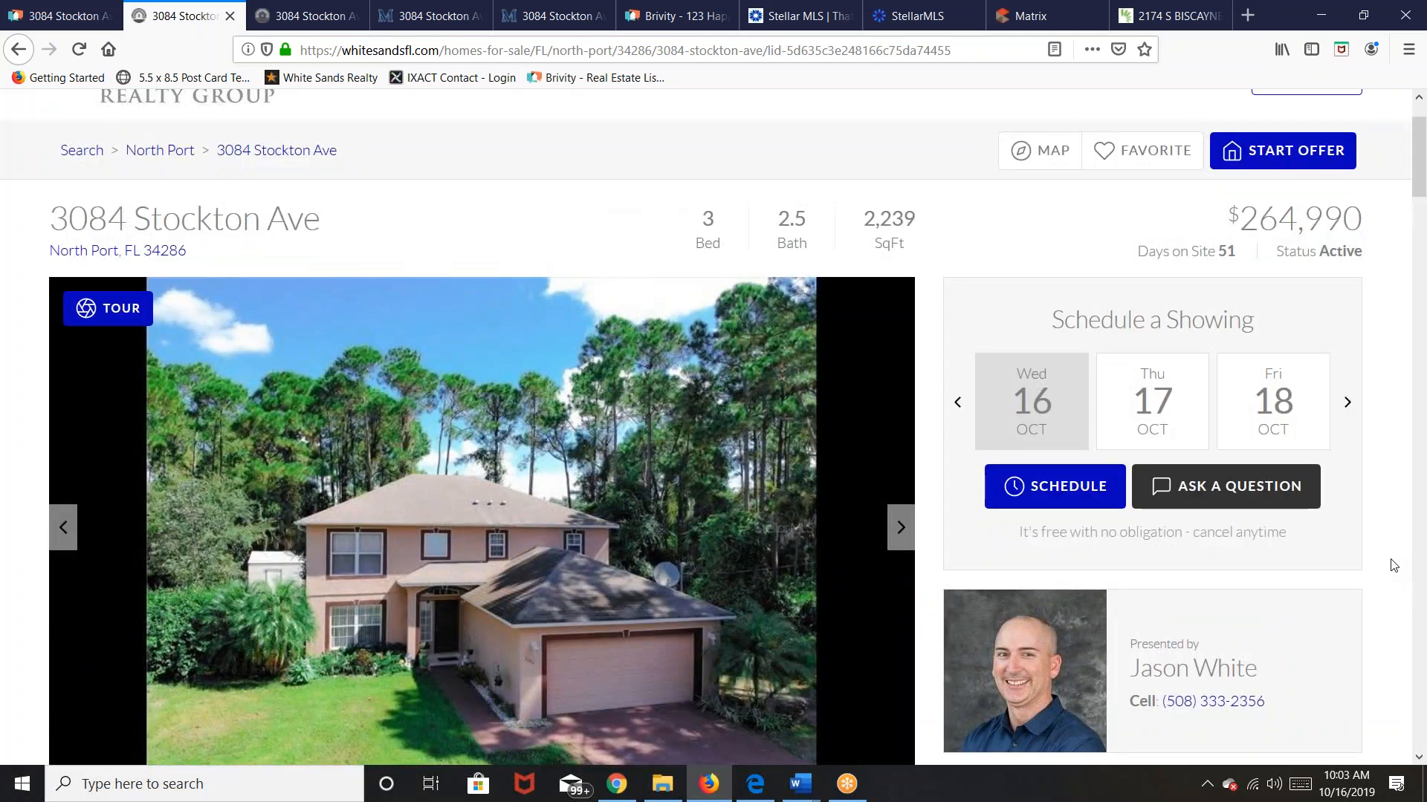